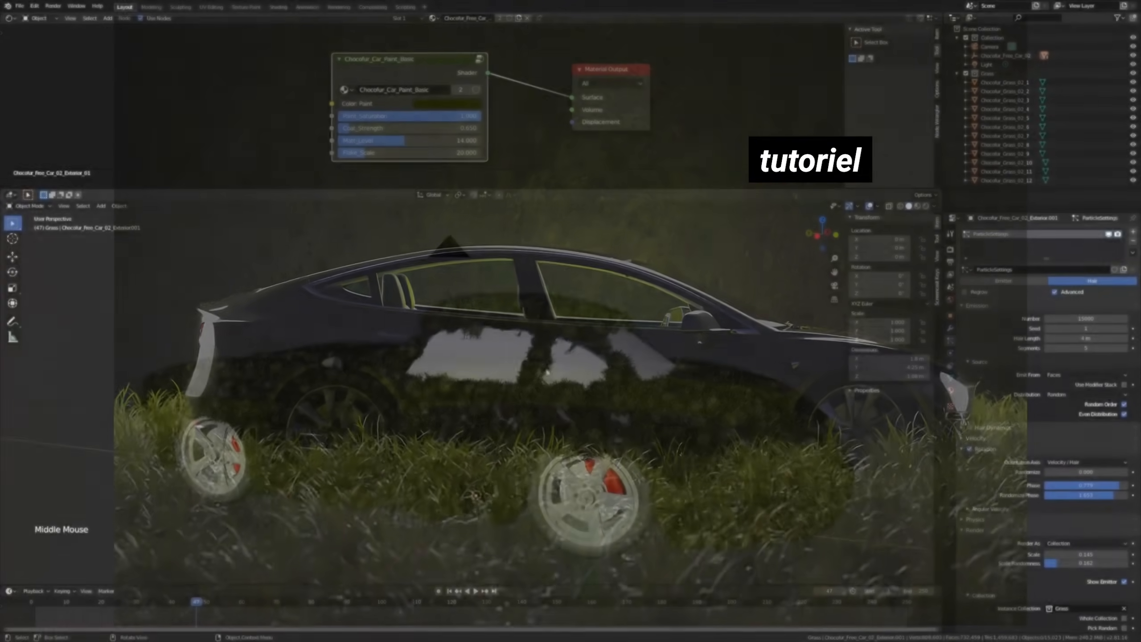
shift+middle_drag(392, 490, 389, 453)
middle_drag(459, 499, 374, 494)
click(558, 454)
click(374, 531)
click(222, 330)
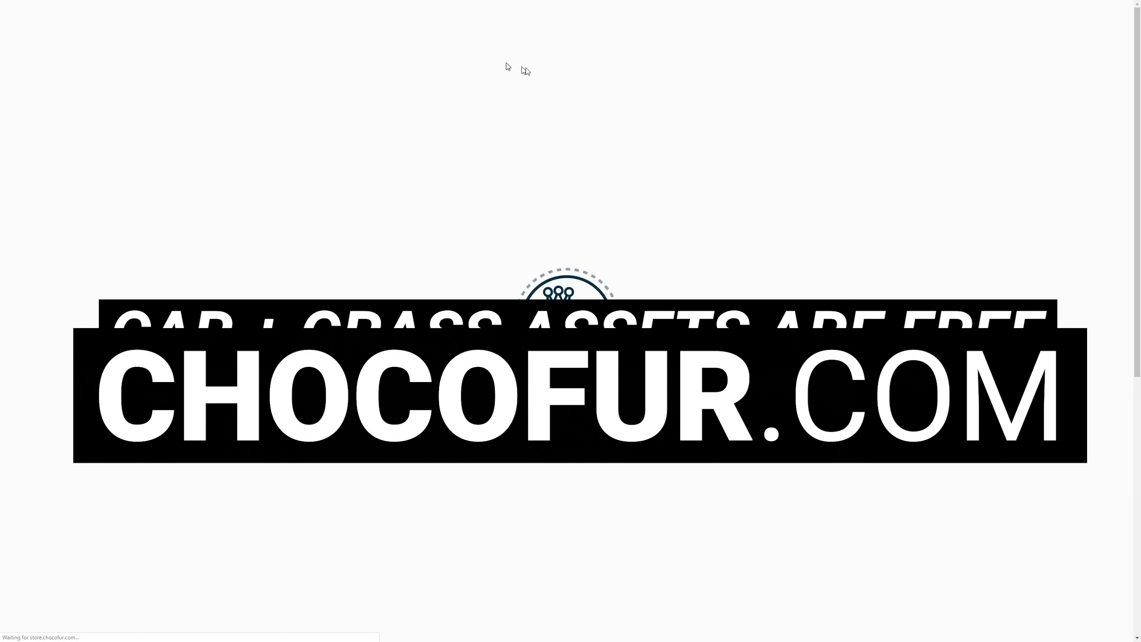
Step: Browse the Chocofur store's vehicle models and the Grass_02 product page with its preview images
scroll(729, 320, down, 9)
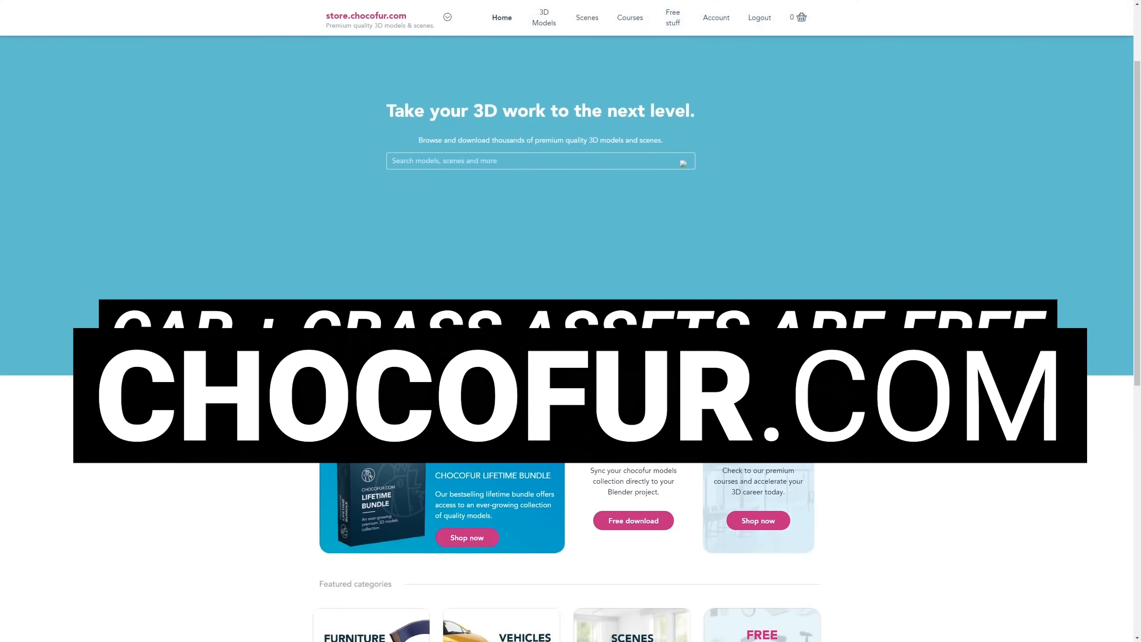
scroll(729, 320, down, 3)
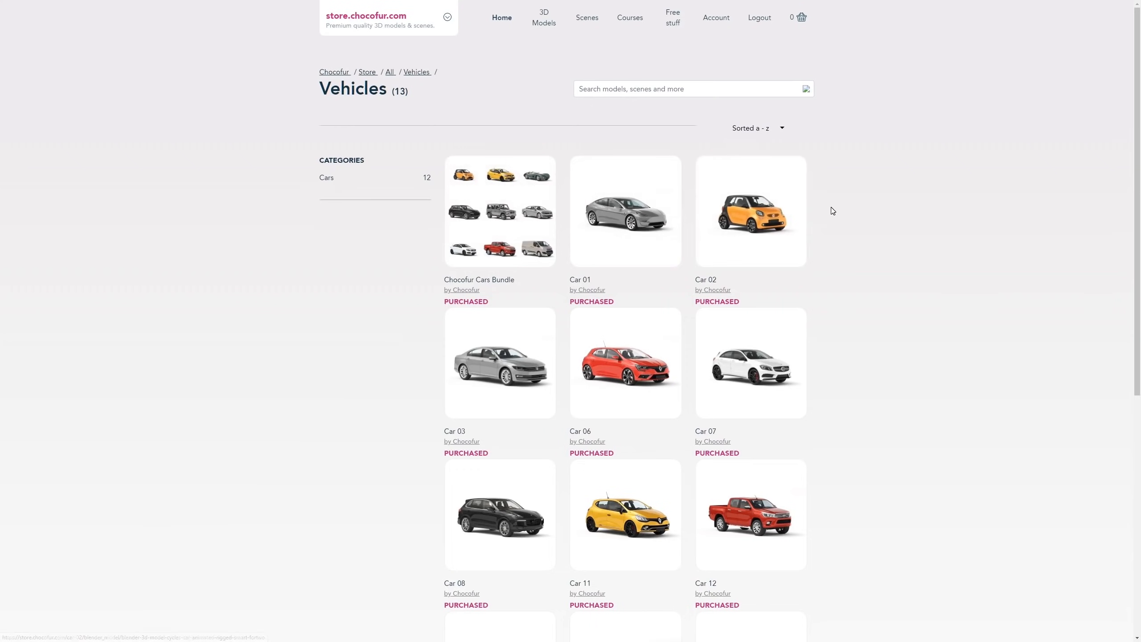
scroll(832, 225, down, 7)
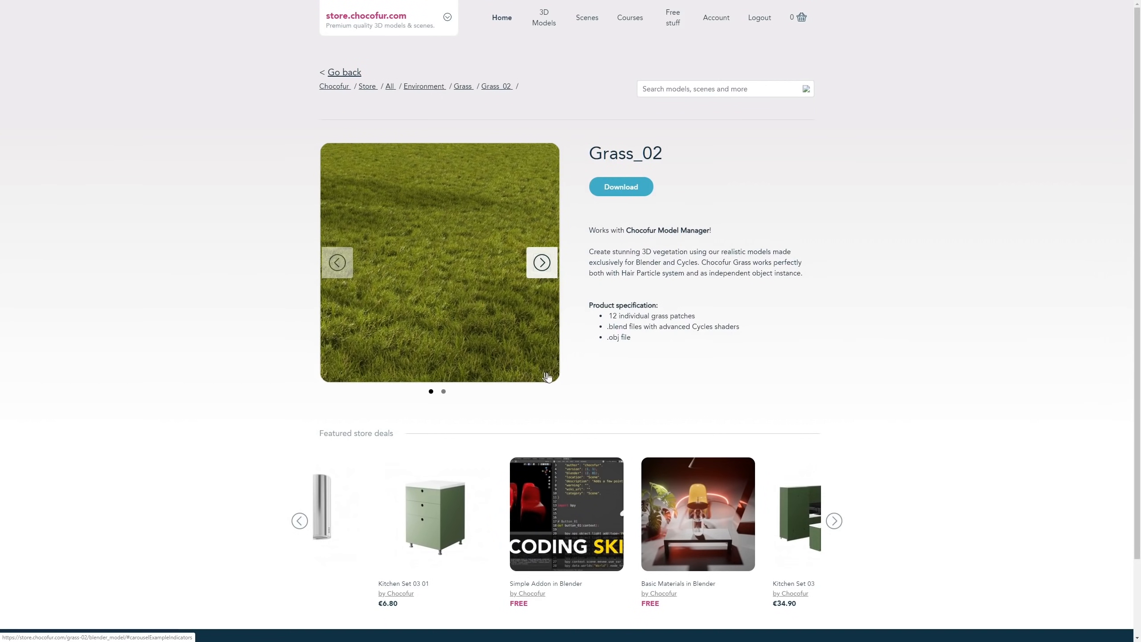
click(541, 263)
scroll(547, 272, down, 2)
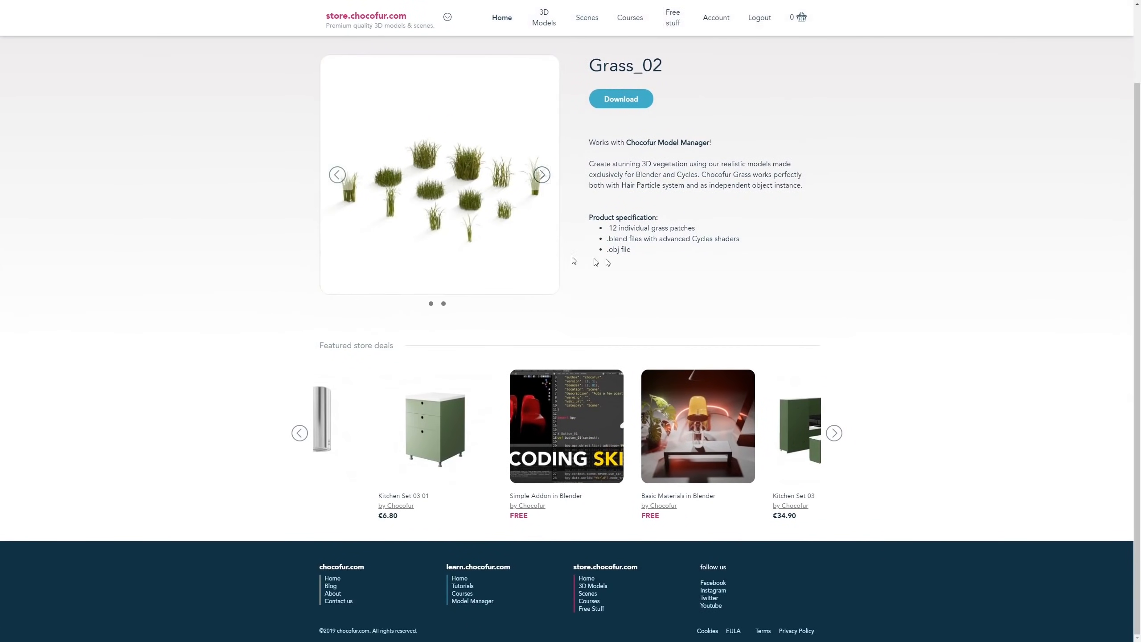
scroll(880, 276, up, 2)
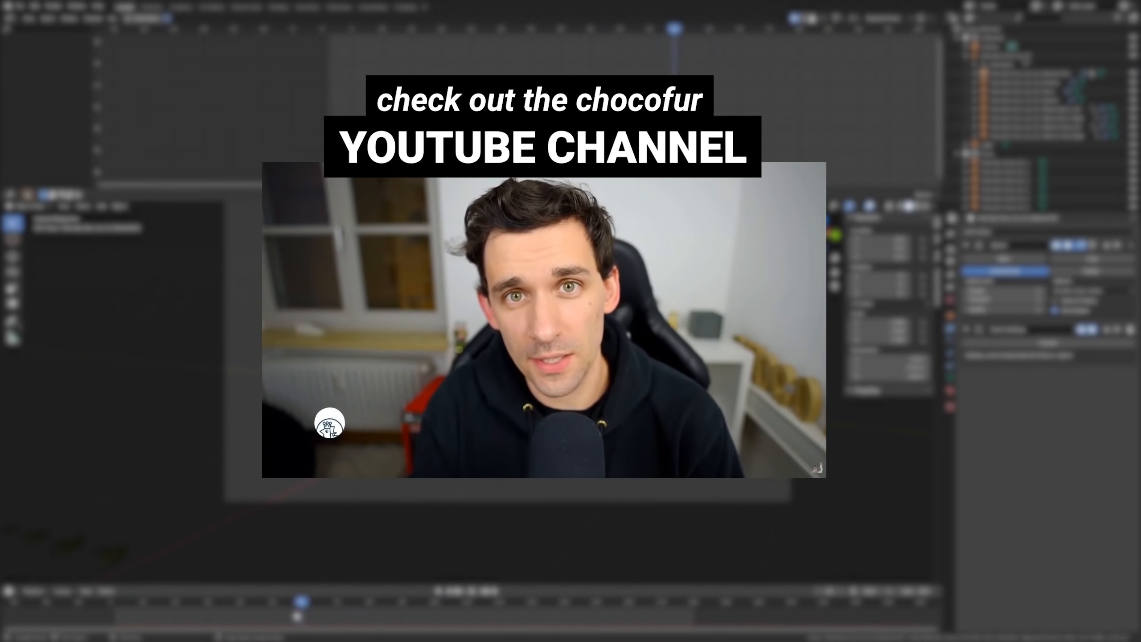
Step: Raise the render scale of the car exterior's grass particles to about 0.14 and keyframe it at frame 110
click(951, 340)
scroll(1047, 405, down, 6)
scroll(486, 405, up, 2)
shift+middle_drag(499, 382, 482, 425)
shift+drag(1078, 448, 1097, 448)
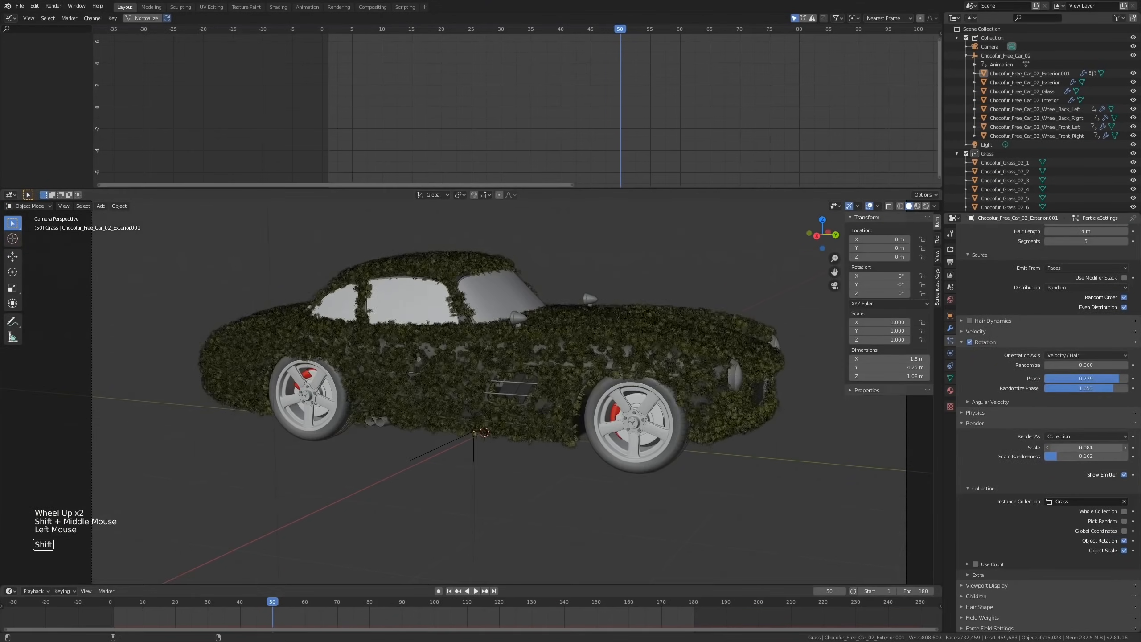
shift+middle_drag(584, 427, 547, 428)
click(467, 603)
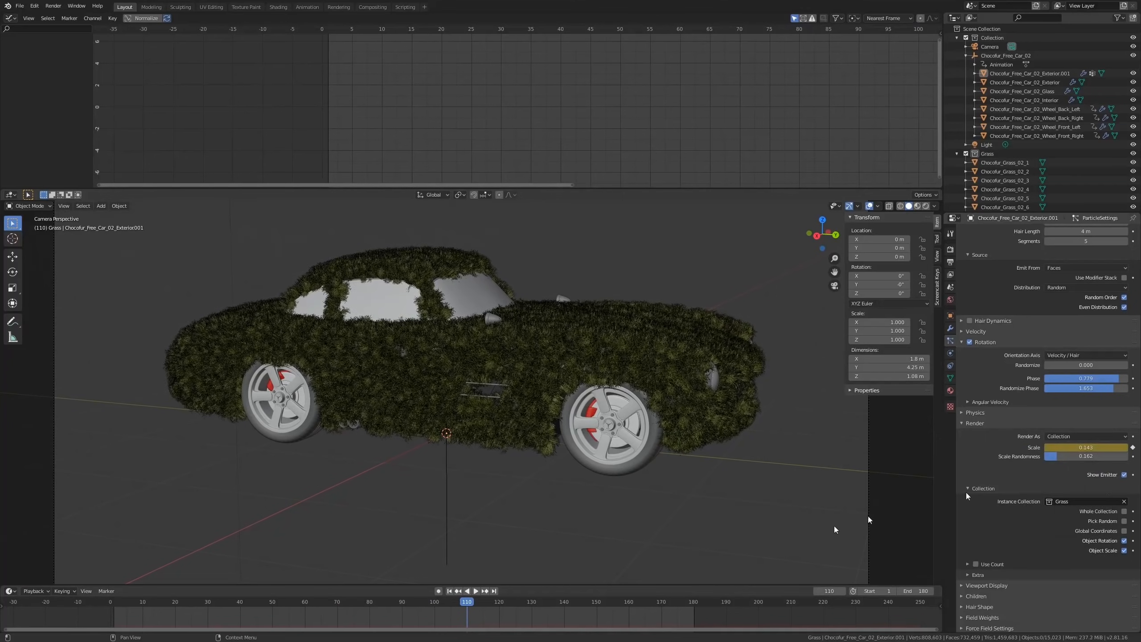
Step: Set the grass particles' render scale to 0.001 at frame 45 and keyframe it
drag(228, 615, 256, 614)
drag(1101, 447, 1078, 448)
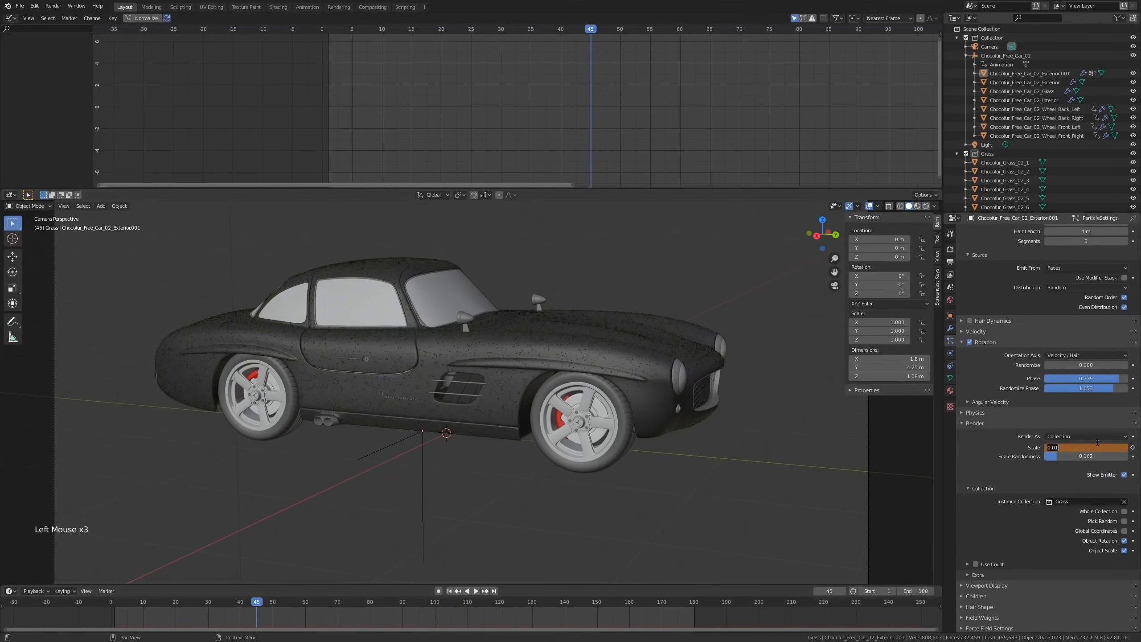
scroll(534, 401, up, 4)
scroll(533, 400, down, 10)
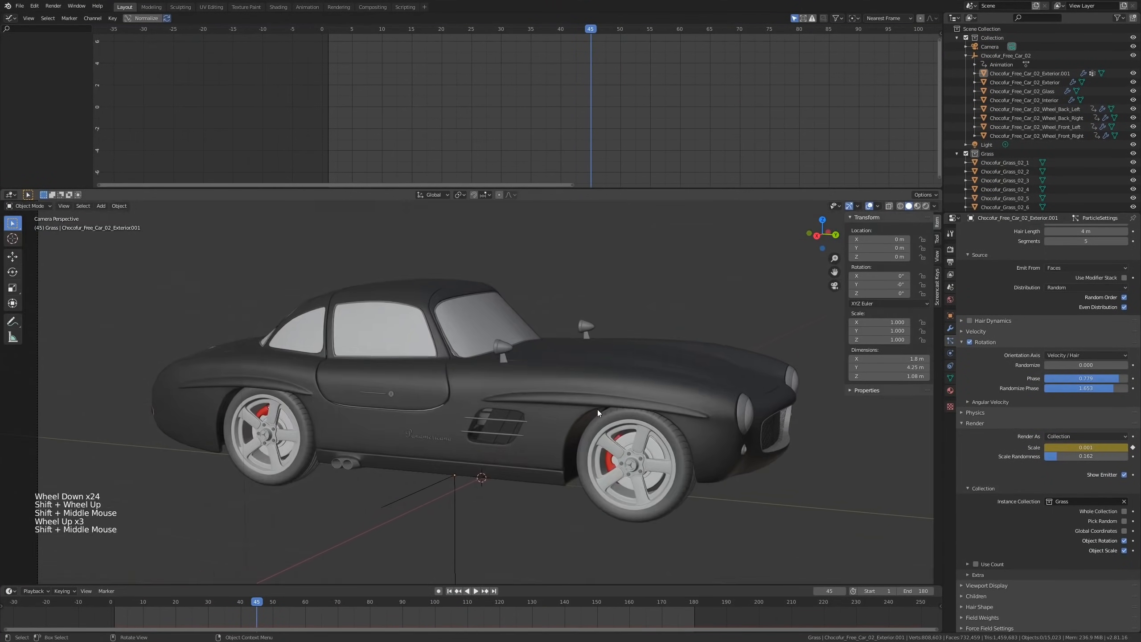
Step: Preview the grass growth animation and move the final scale keyframe to frame 90
key(space)
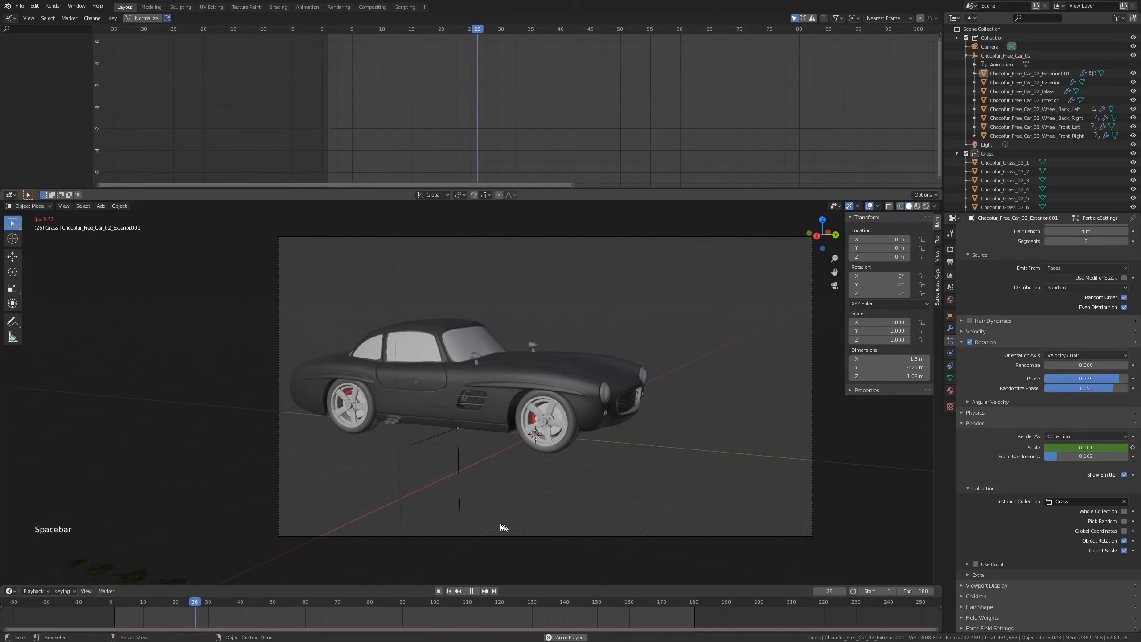
scroll(503, 527, up, 3)
key(space)
click(534, 425)
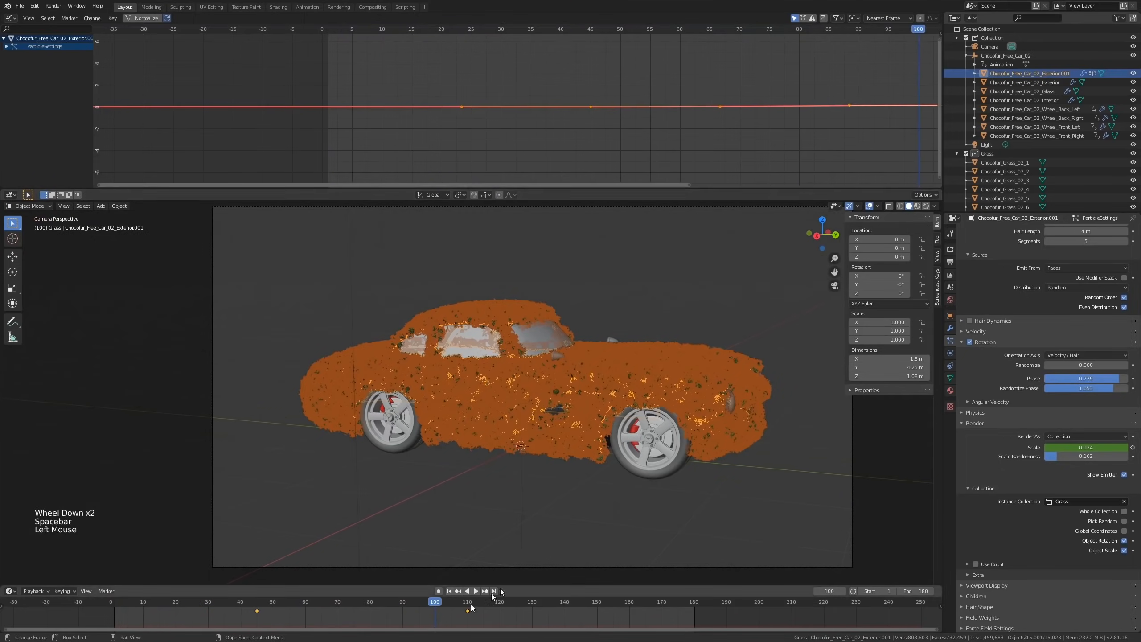
click(468, 612)
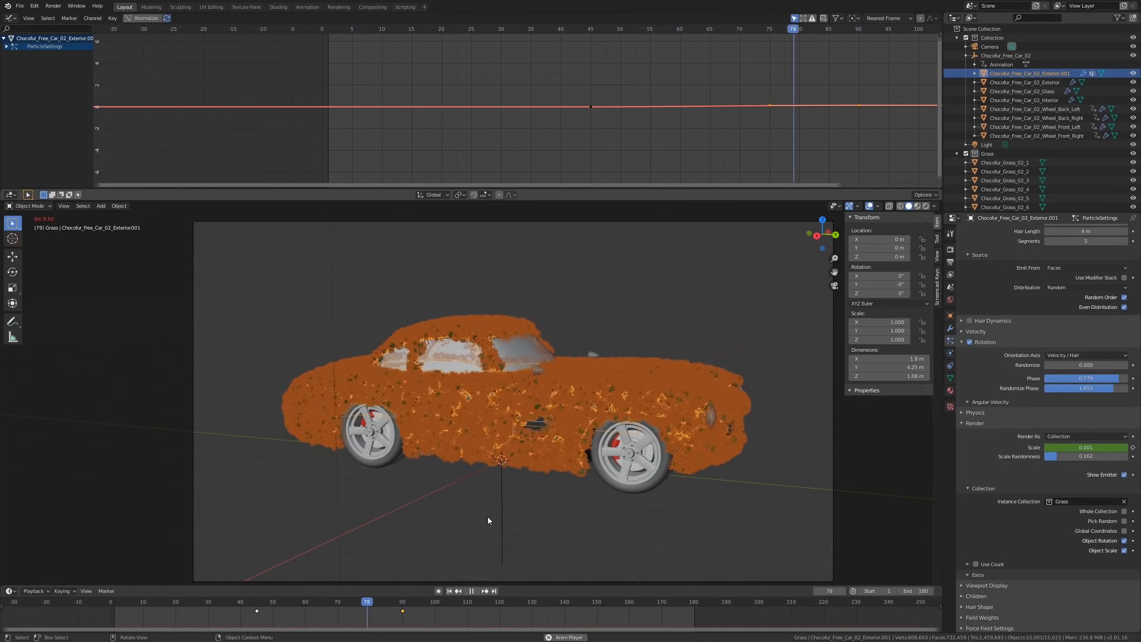
click(488, 517)
Step: Try to move the car's front right wheel to the Grass collection
scroll(542, 382, down, 3)
right_click(542, 381)
middle_drag(496, 346, 616, 373)
scroll(616, 373, up, 2)
click(580, 432)
middle_drag(1006, 147, 1006, 90)
middle_drag(530, 405, 451, 424)
scroll(450, 424, up, 2)
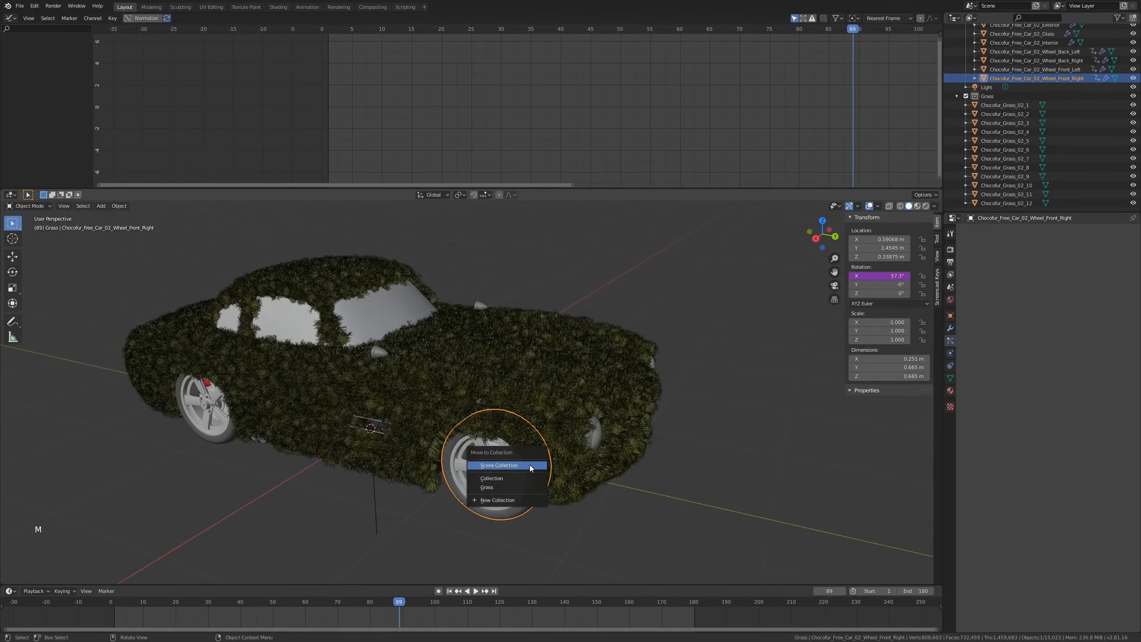
click(487, 487)
scroll(312, 407, down, 2)
scroll(312, 407, up, 2)
middle_drag(584, 418, 675, 428)
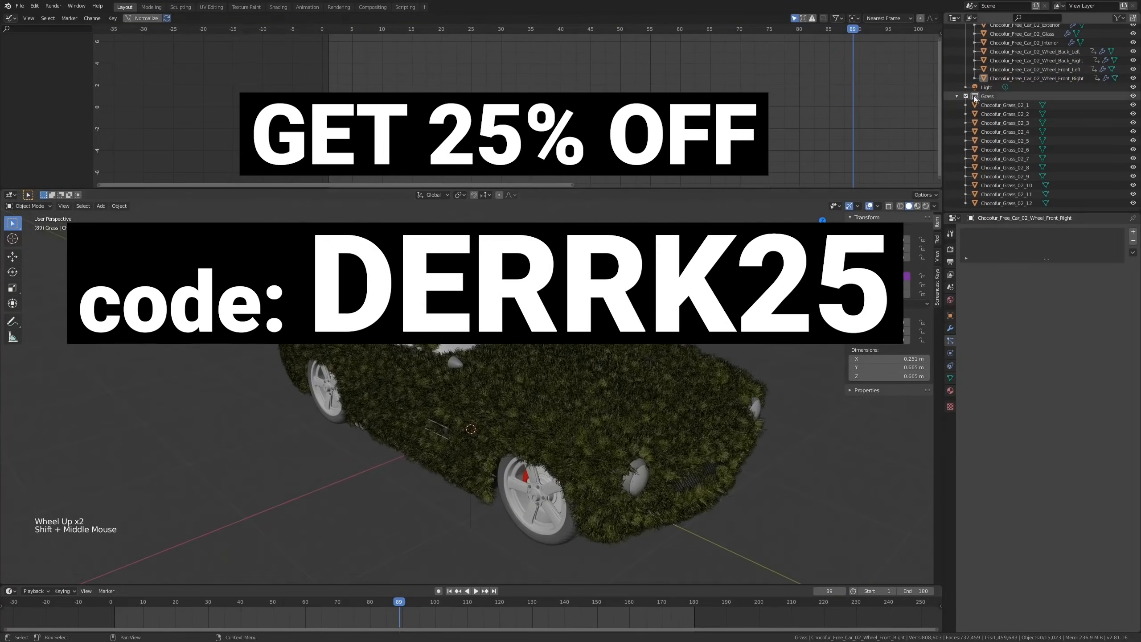
Step: Add a ground plane about 11.7 m square beneath the car and check it through the camera
scroll(562, 373, down, 2)
scroll(556, 349, up, 2)
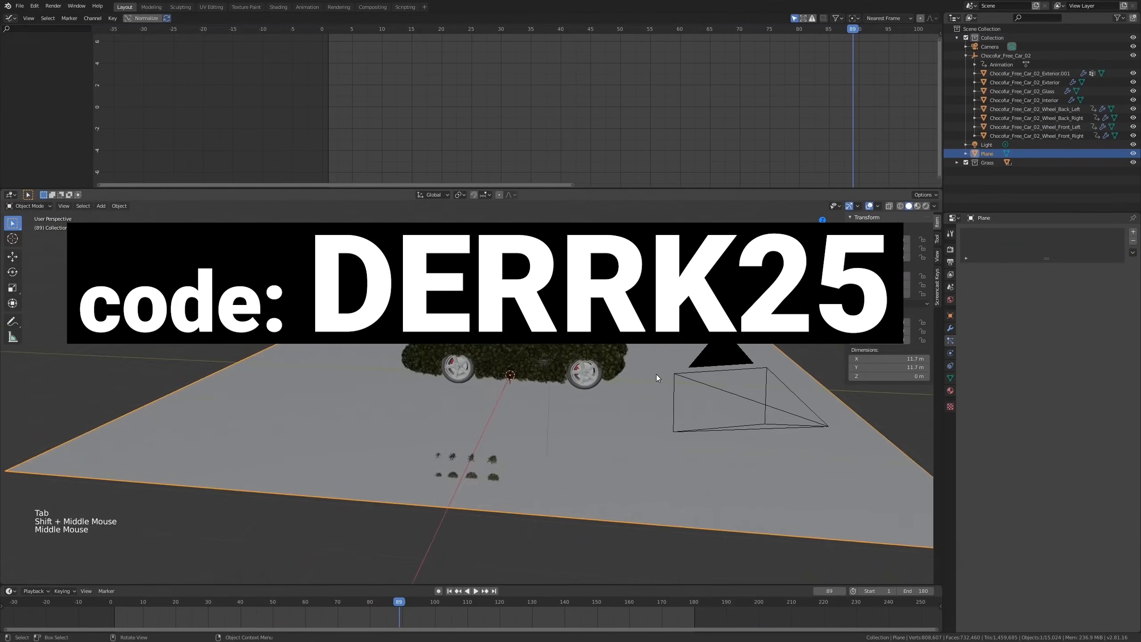
scroll(543, 391, up, 5)
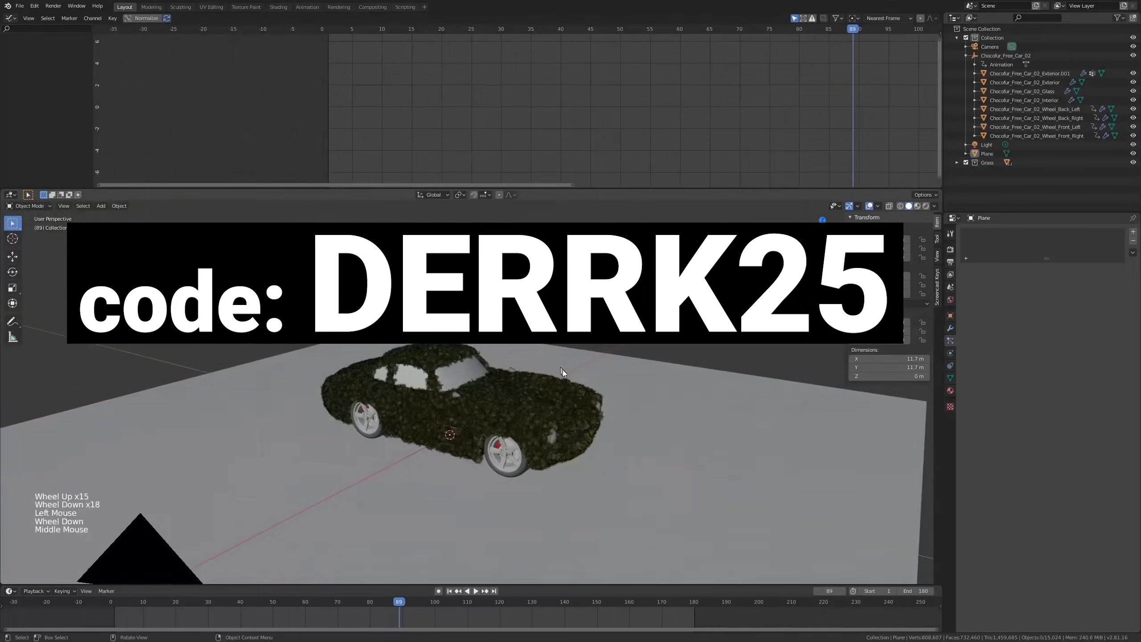
key(KP_0)
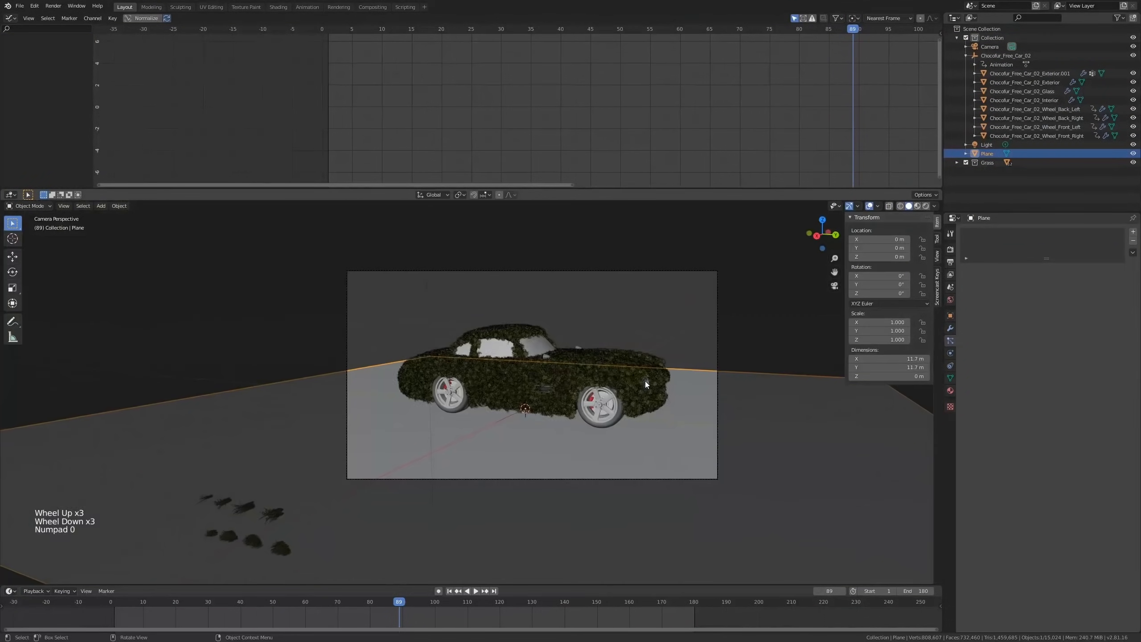
shift+middle_drag(643, 381, 627, 433)
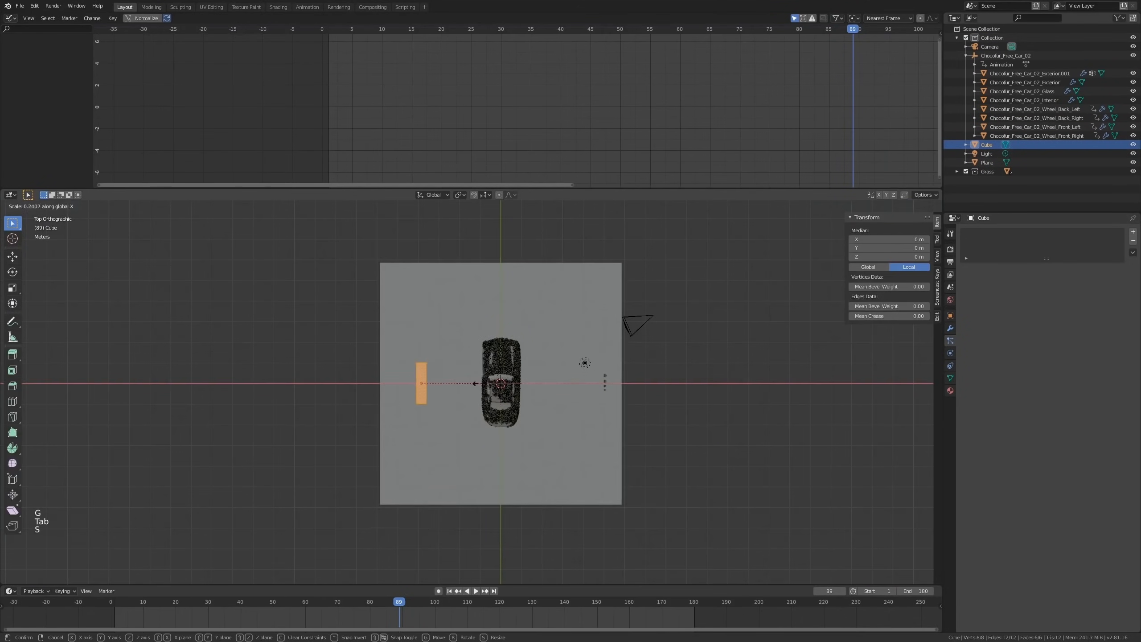
Step: Add a cube and shape it into a backdrop wall behind the car, about 0.33 m thick, 13.6 m wide and 5 m high
middle_drag(632, 324, 546, 380)
key(Tab)
key(3)
click(417, 310)
key(g)
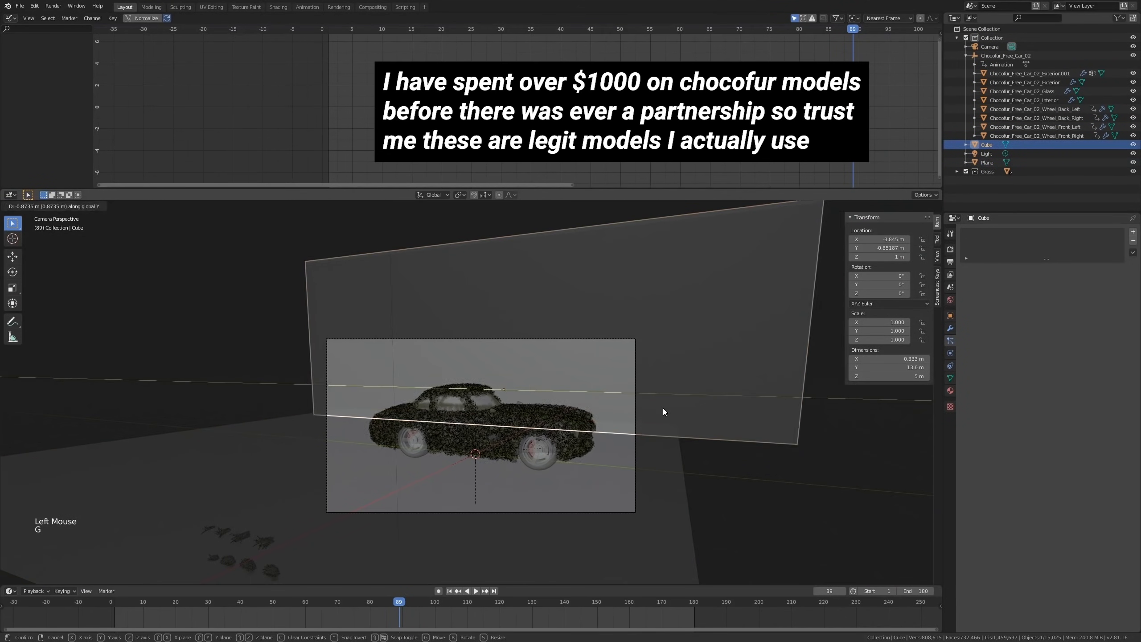
scroll(745, 456, down, 3)
scroll(745, 456, up, 3)
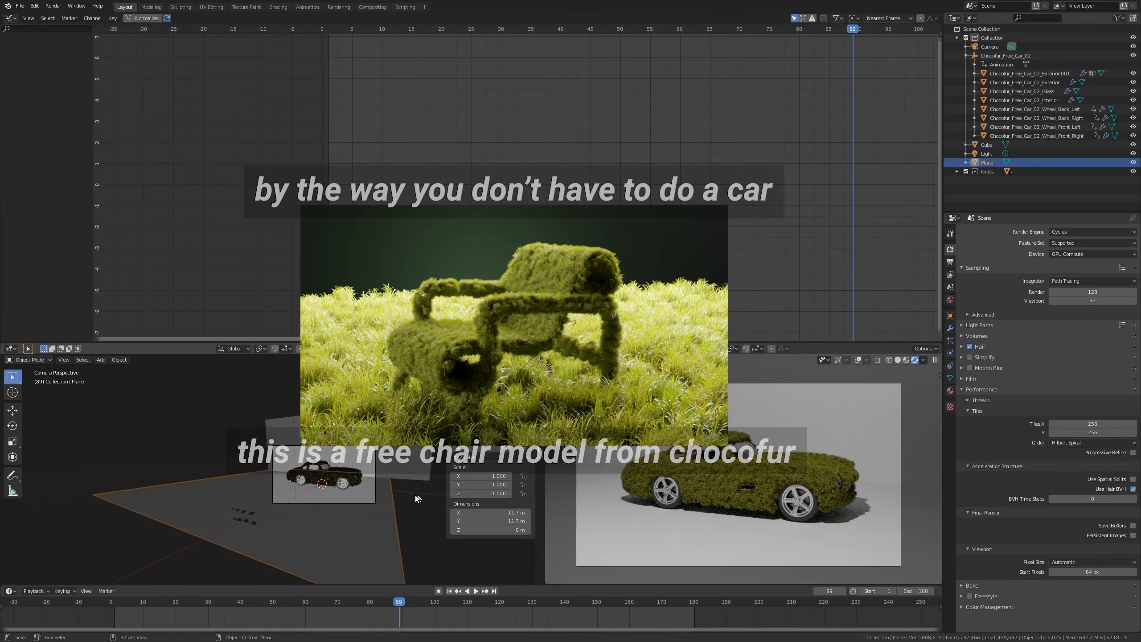
Step: Add an elliptical area light above the car, 1.6 by 4.12 m in size, with a power of 1200 W
scroll(417, 498, down, 3)
shift+middle_drag(417, 498, 405, 477)
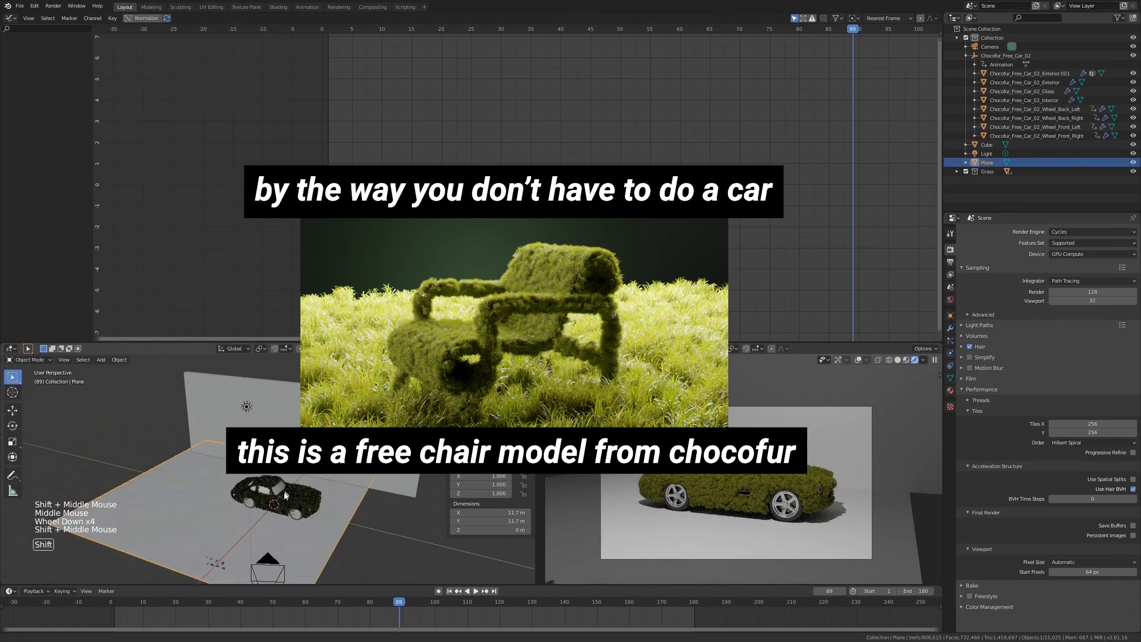
click(346, 599)
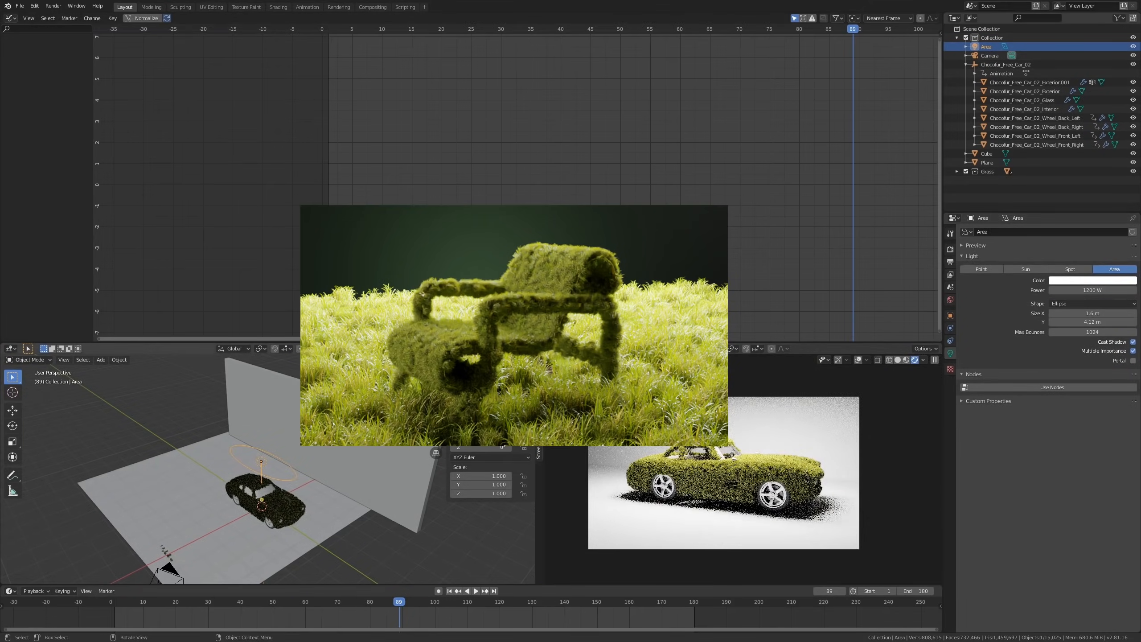
Step: Move the area light up behind the car, tilted about -26.9° on Y, and disable its Multiple Importance
key(KP_1)
key(g)
scroll(722, 439, up, 4)
scroll(723, 439, down, 1)
click(1133, 351)
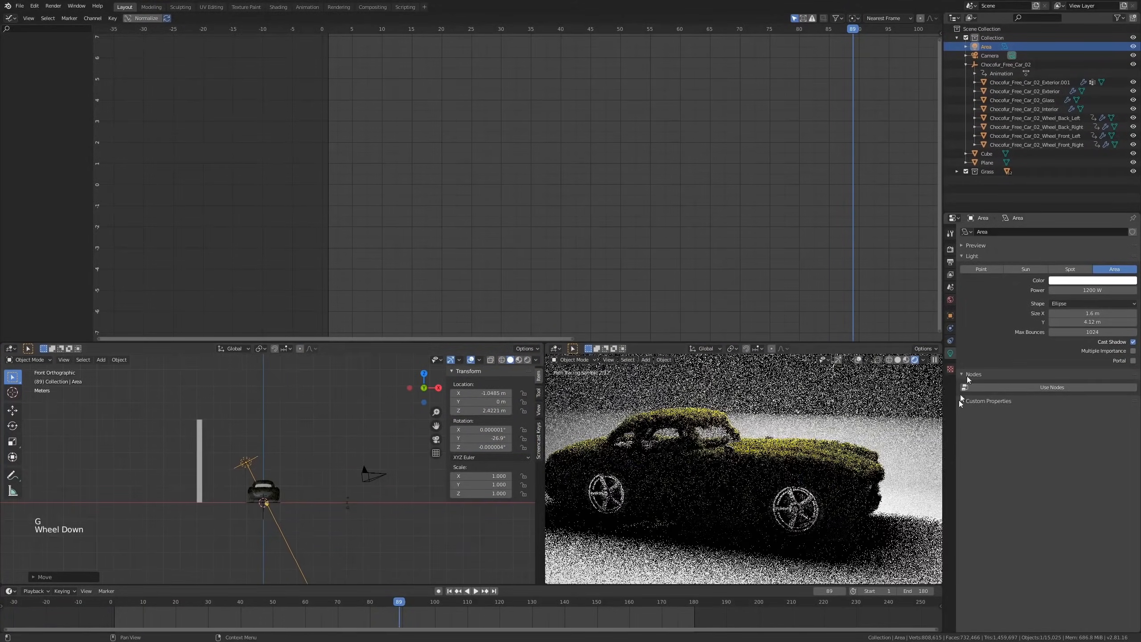
Step: Give the ground plane a material named ground with a dark brown base color, specular 0.2 and roughness 1.0
scroll(744, 467, down, 2)
middle_drag(251, 449, 287, 414)
click(287, 414)
click(619, 136)
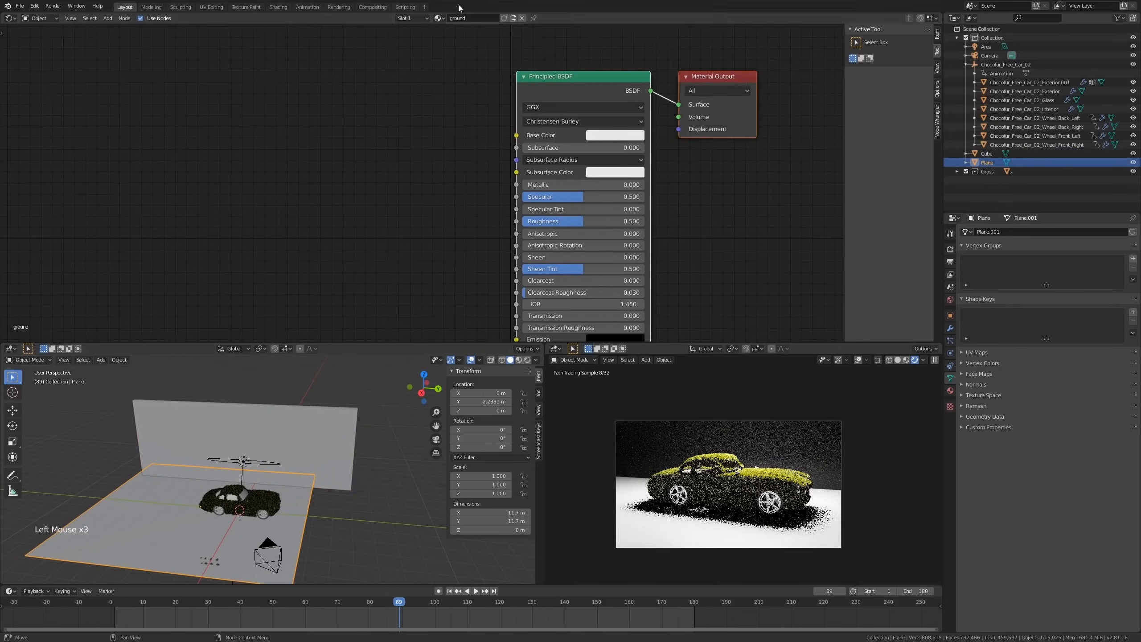
click(615, 135)
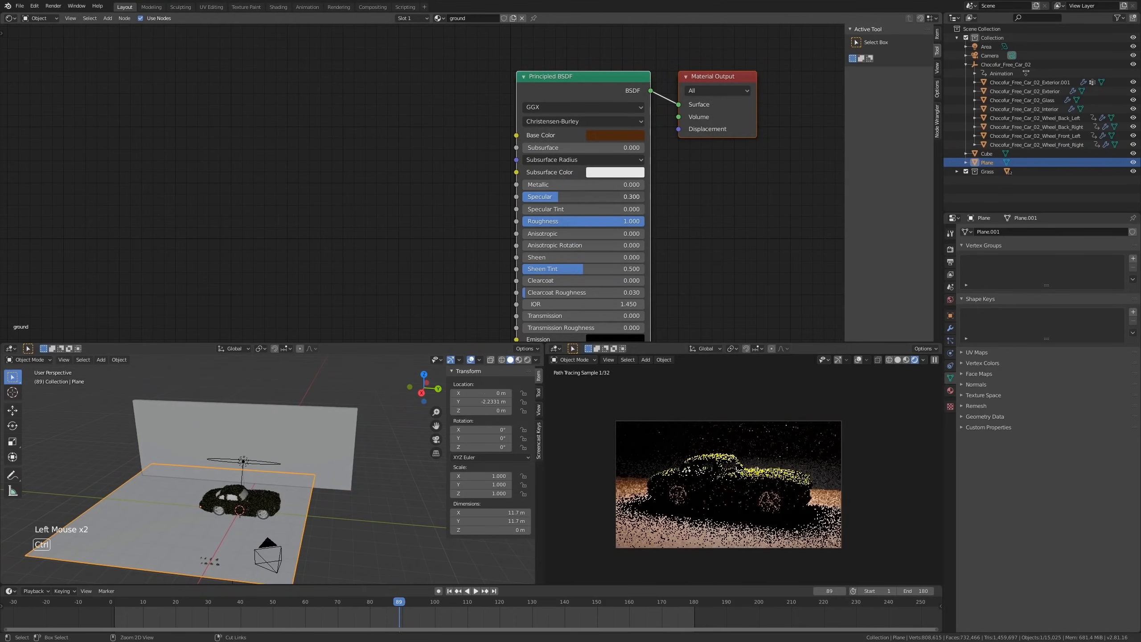
click(356, 533)
Step: Add a particle system to the ground plane and assign it the car's existing ParticleSettings
shift+middle_drag(356, 533, 390, 472)
click(951, 341)
click(1134, 232)
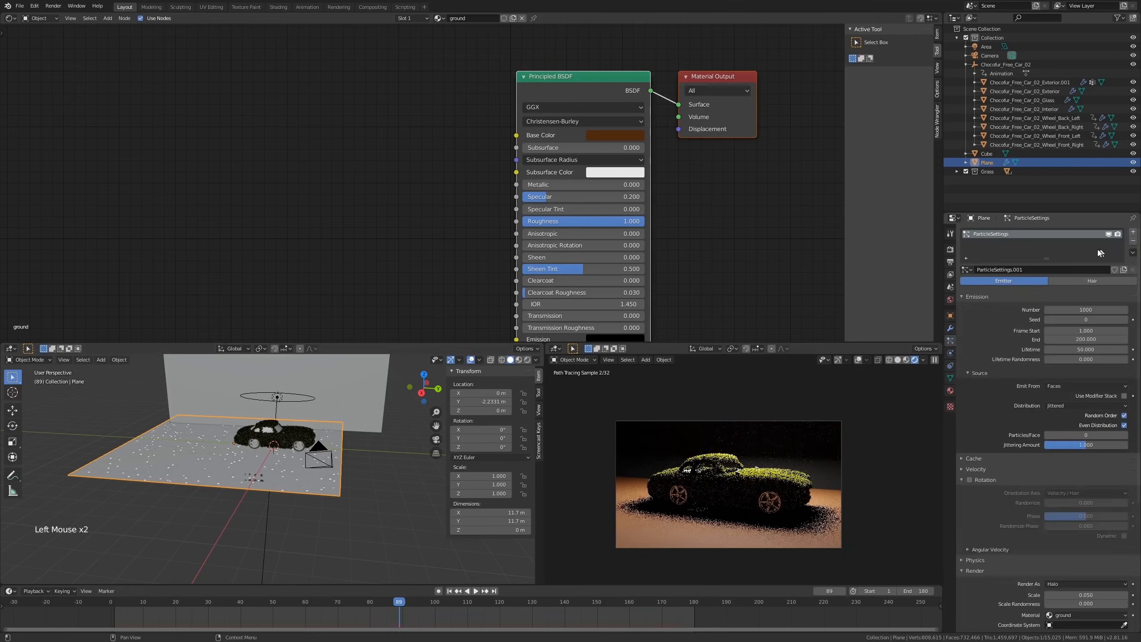
scroll(295, 503, up, 5)
scroll(294, 503, down, 2)
shift+middle_drag(294, 504, 313, 502)
shift+scroll(313, 502, up, 1)
key(space)
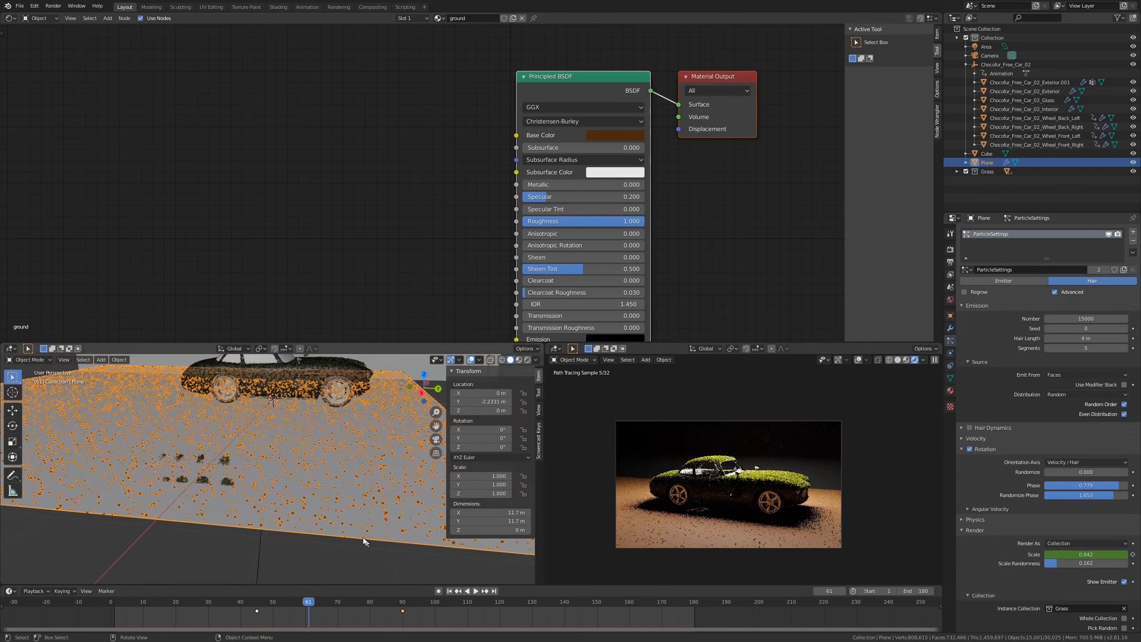
Step: Save the project as gc4
key(ctrl+s)
text(gc4)
key(Return)
key(Return)
Step: Make the plane's particle settings an independent copy named groundgrass
scroll(355, 459, down, 5)
click(376, 484)
middle_drag(376, 483, 358, 451)
scroll(337, 433, up, 4)
scroll(1115, 288, up, 3)
click(1125, 270)
Step: Remove the scale keyframes from the groundgrass particles and set their render scale to 0.532
right_click(1099, 554)
click(1098, 556)
drag(1097, 555, 1119, 555)
scroll(367, 495, down, 4)
shift+middle_drag(366, 524, 349, 484)
Step: Set the number of groundgrass particles to 3000
text(3000)
key(Return)
scroll(728, 477, up, 5)
scroll(728, 476, down, 5)
Step: Show the scene from the top with X-ray enabled and set the camera view to solid shading
key(KP_7)
key(alt+z)
click(310, 508)
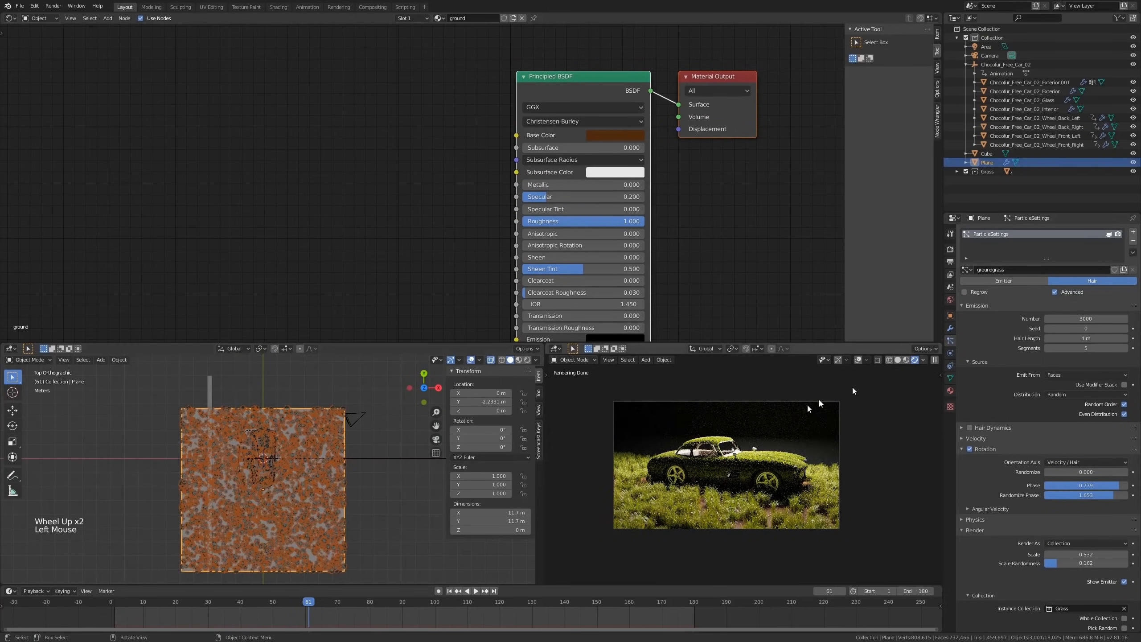
click(898, 360)
scroll(725, 438, up, 2)
shift+middle_drag(725, 439, 730, 471)
shift+middle_drag(359, 531, 372, 523)
Step: Reshape the ground plane by moving its corner vertices to fit the camera's field of view, about 7.95 by 11.2 m overall
key(Tab)
key(1)
click(363, 563)
key(g)
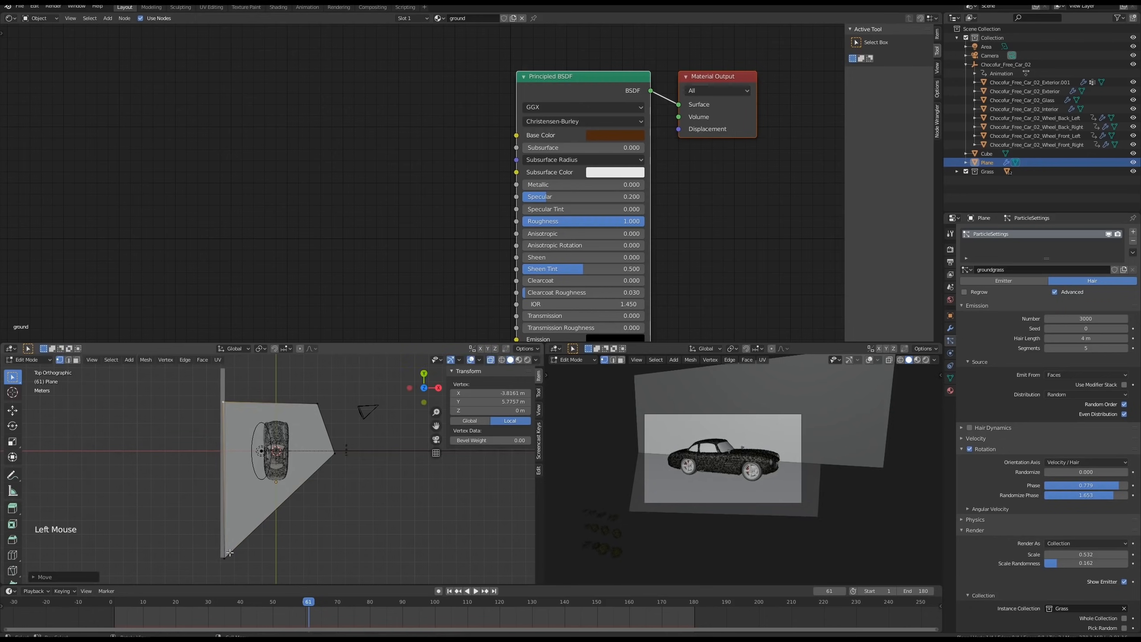
click(319, 410)
key(alt+a)
key(Tab)
scroll(746, 457, up, 4)
shift+middle_drag(746, 457, 770, 440)
scroll(770, 445, down, 2)
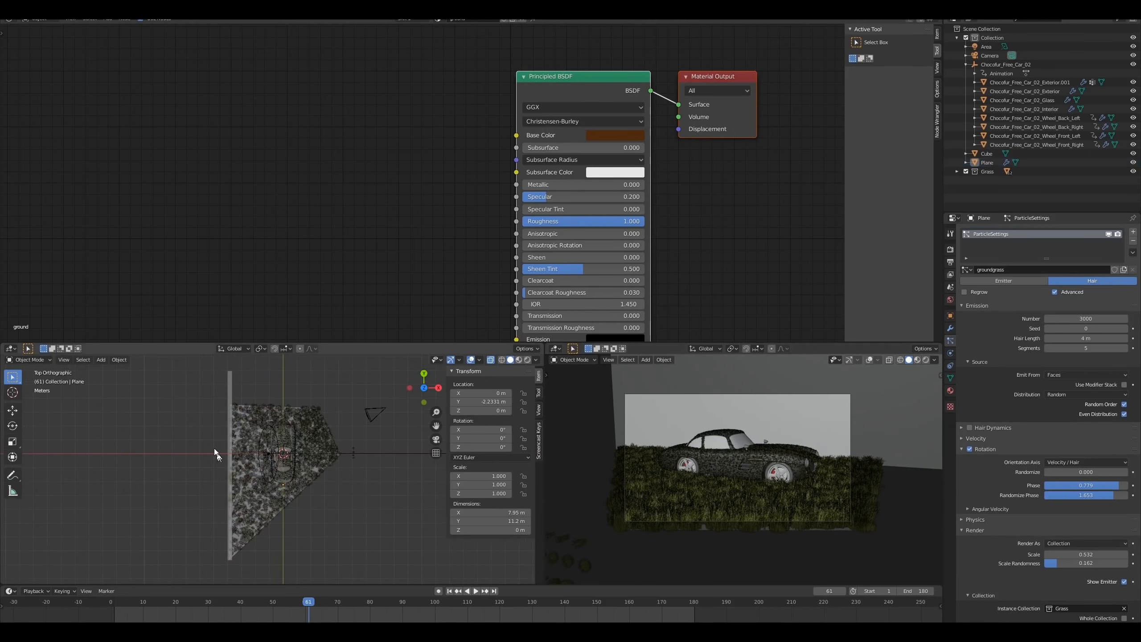
Step: Go to frame 76, save the project and switch the camera view to rendered shading
drag(256, 610, 357, 610)
scroll(772, 421, up, 1)
shift+middle_drag(334, 493, 283, 496)
key(alt+a)
key(ctrl+s)
click(926, 360)
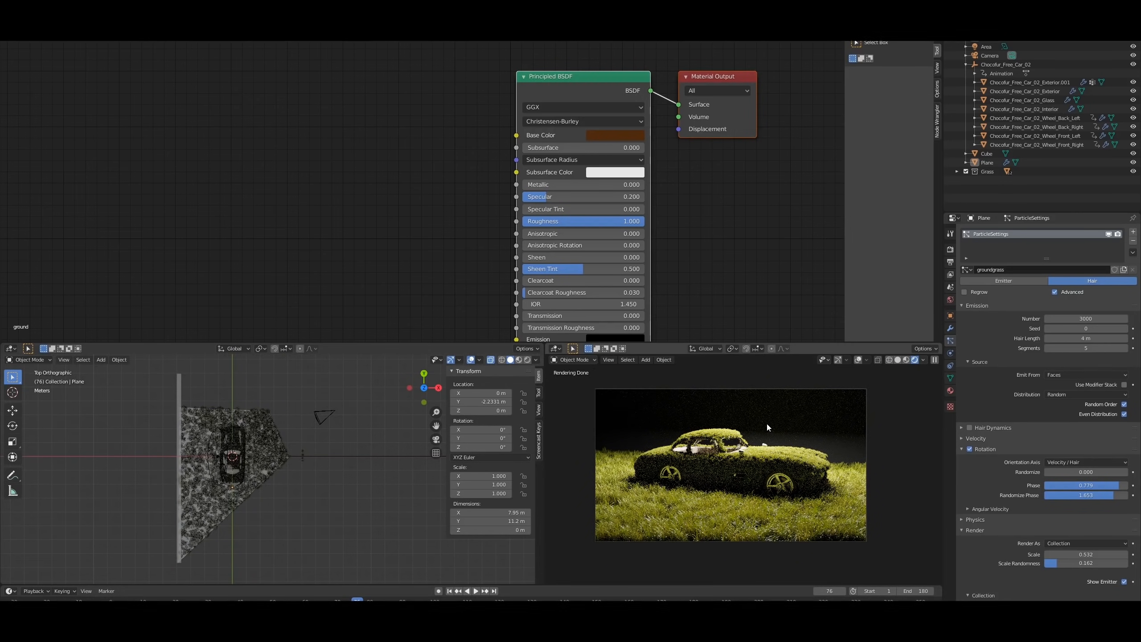
Step: Add a point light at the car's headlight and parent it to the Chocofur_Free_Car_02 empty
click(935, 360)
click(703, 467)
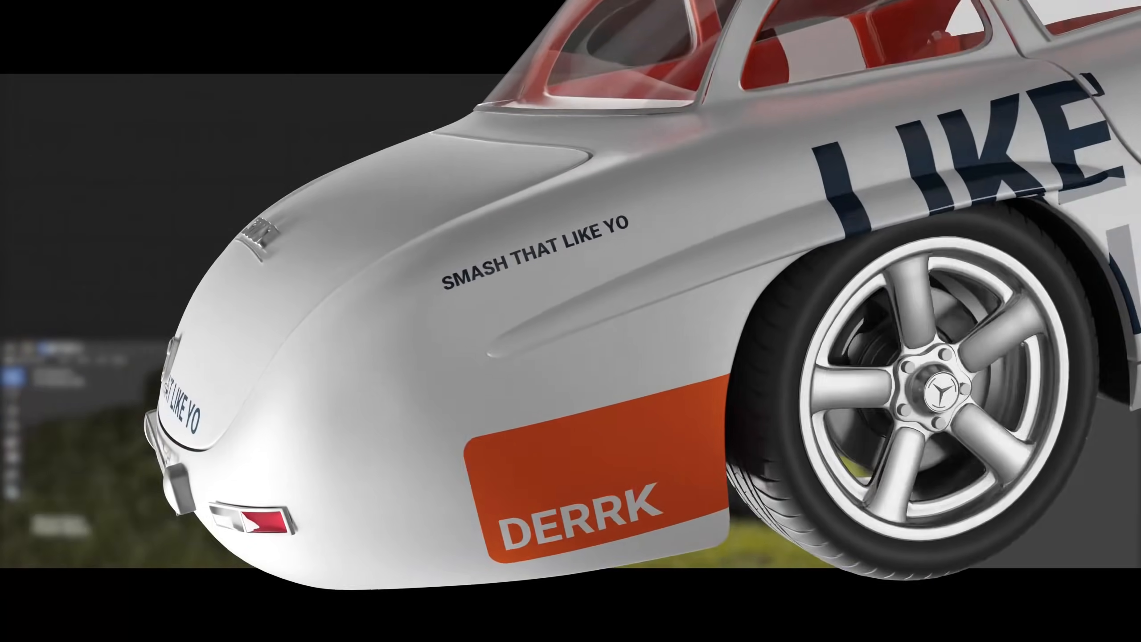
key(ctrl+p)
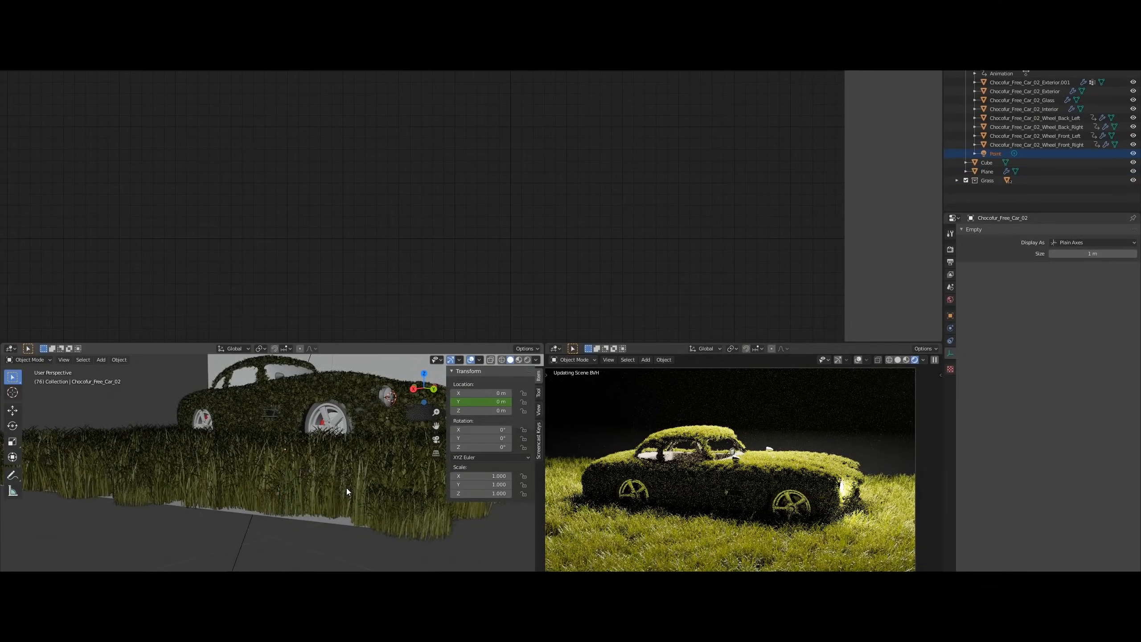
click(347, 489)
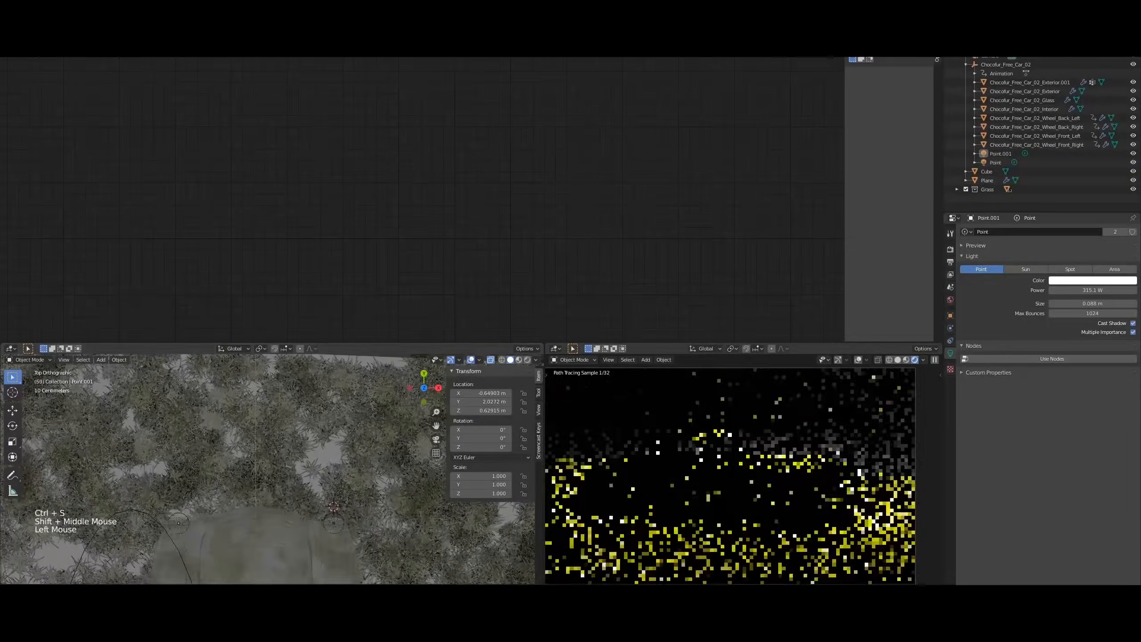
Step: Keyframe the power of the car's headlight point light so it goes from 0 W to lit at frame 90
middle_drag(171, 542, 289, 503)
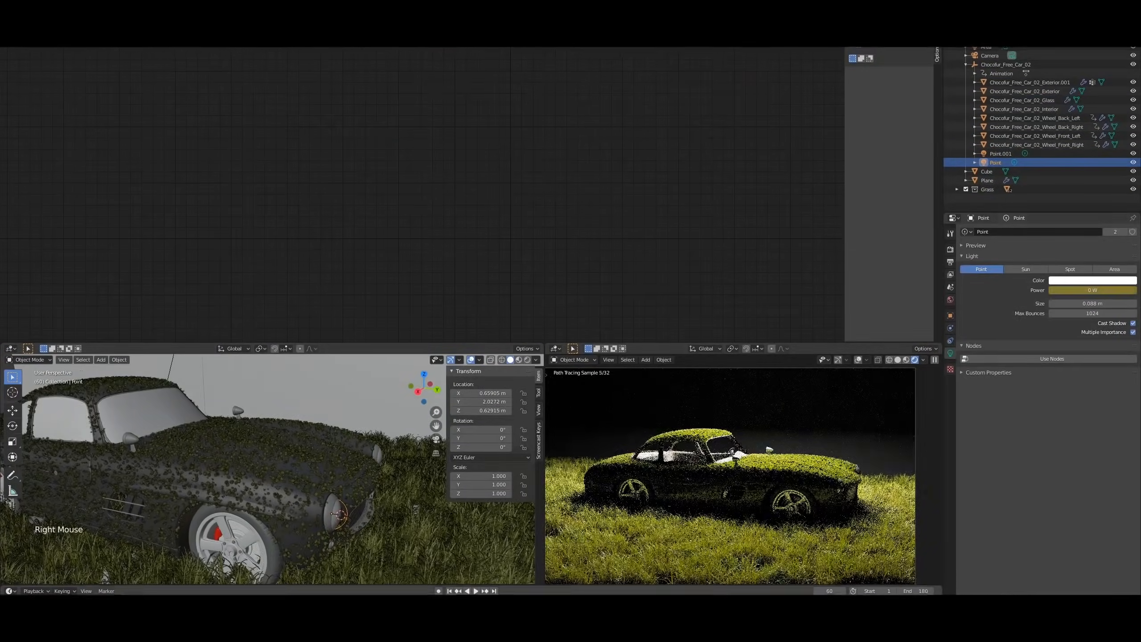
triple_click(1105, 290)
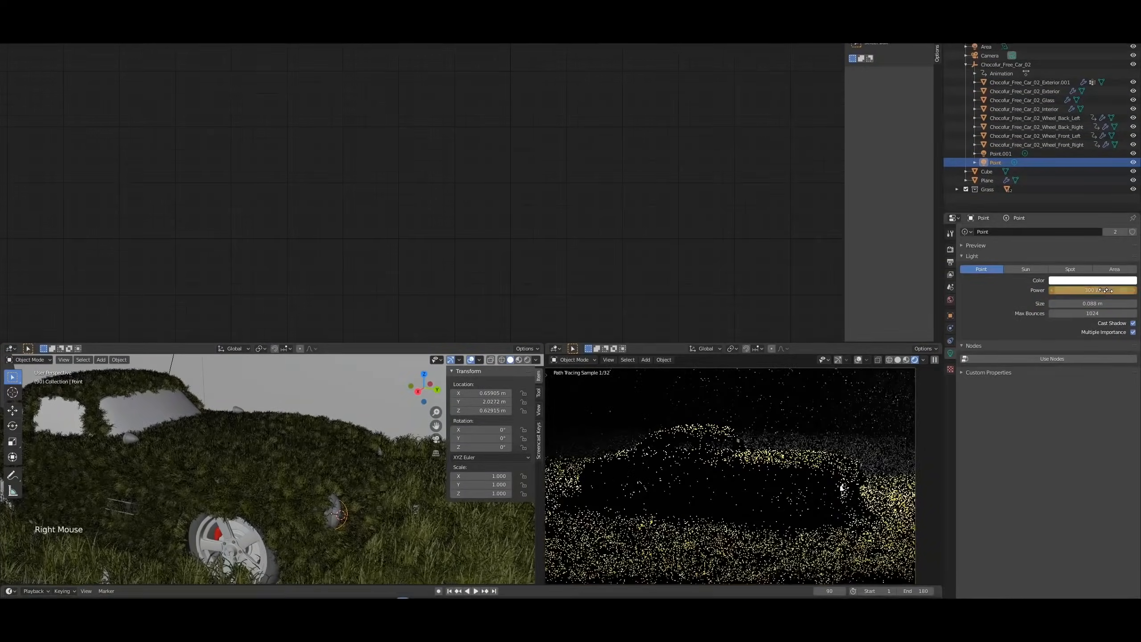
Step: Add a disk area light at the camera's side of the car, aim it at the body, and set 703.1 W power and 1.63 m size
scroll(818, 475, down, 9)
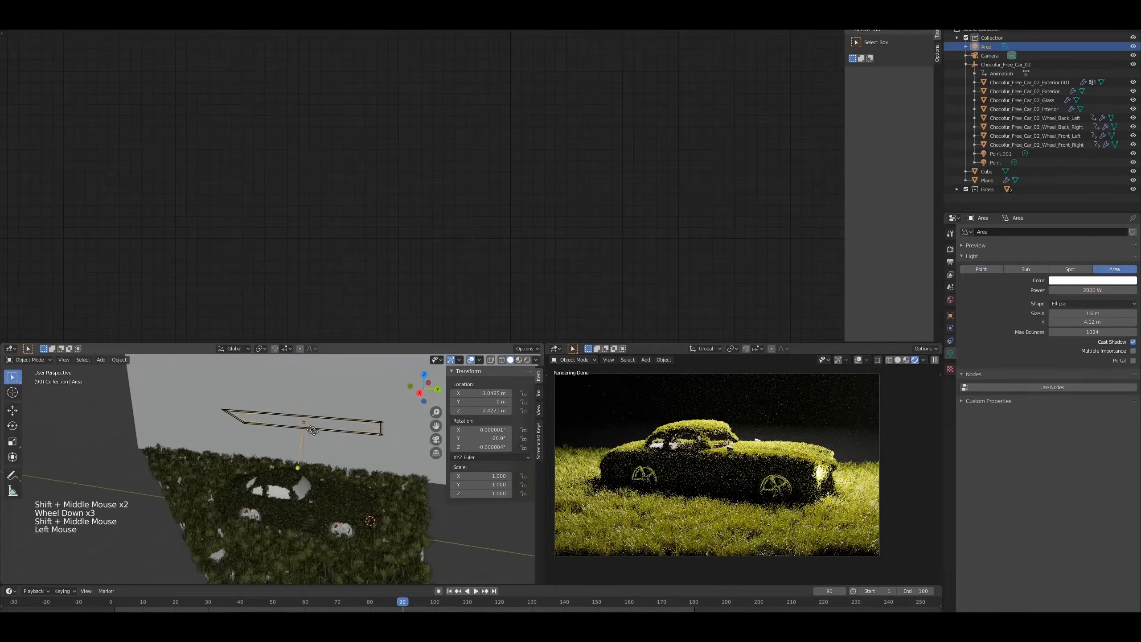
key(KP_7)
ctrl+middle_drag(375, 471, 360, 449)
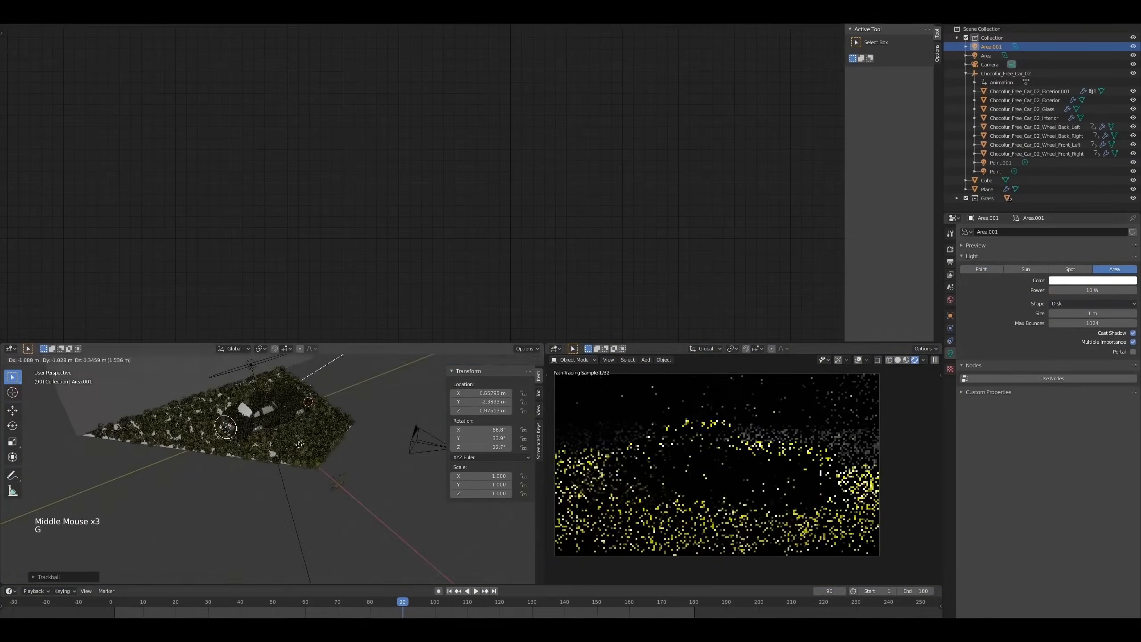
middle_drag(343, 428, 301, 411)
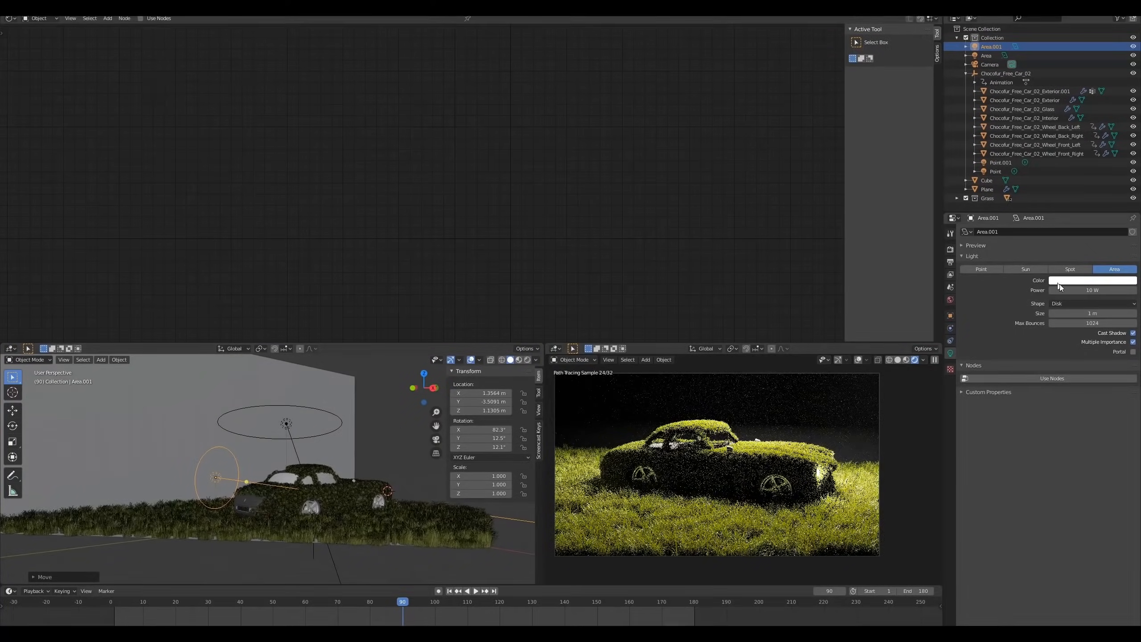
key(g)
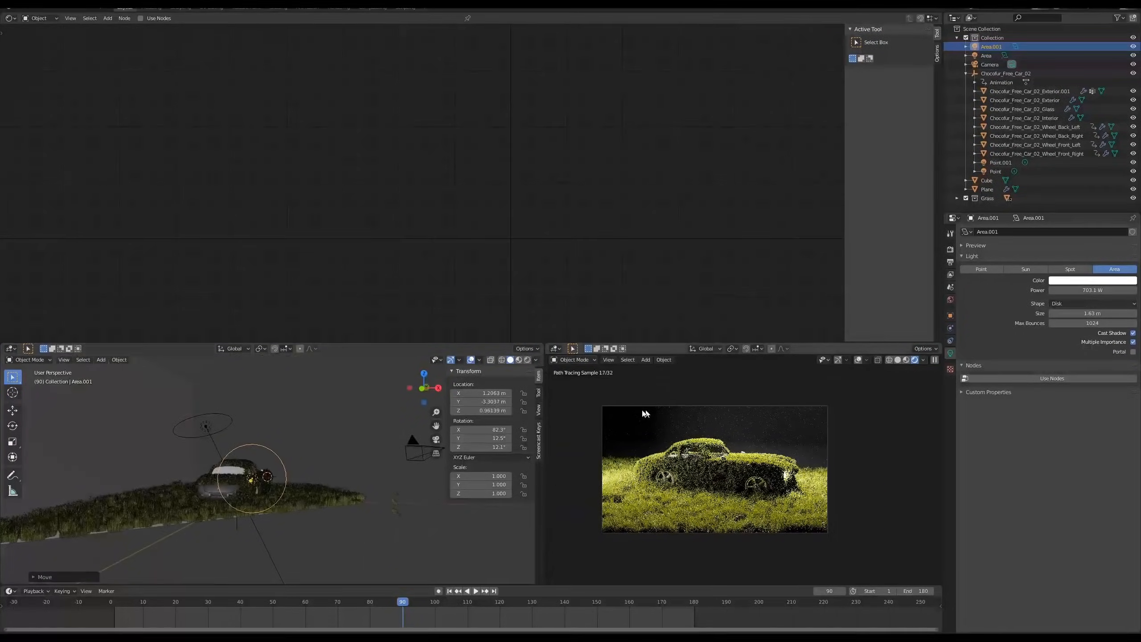
shift+middle_drag(287, 486, 310, 494)
scroll(310, 494, up, 3)
middle_drag(310, 494, 316, 495)
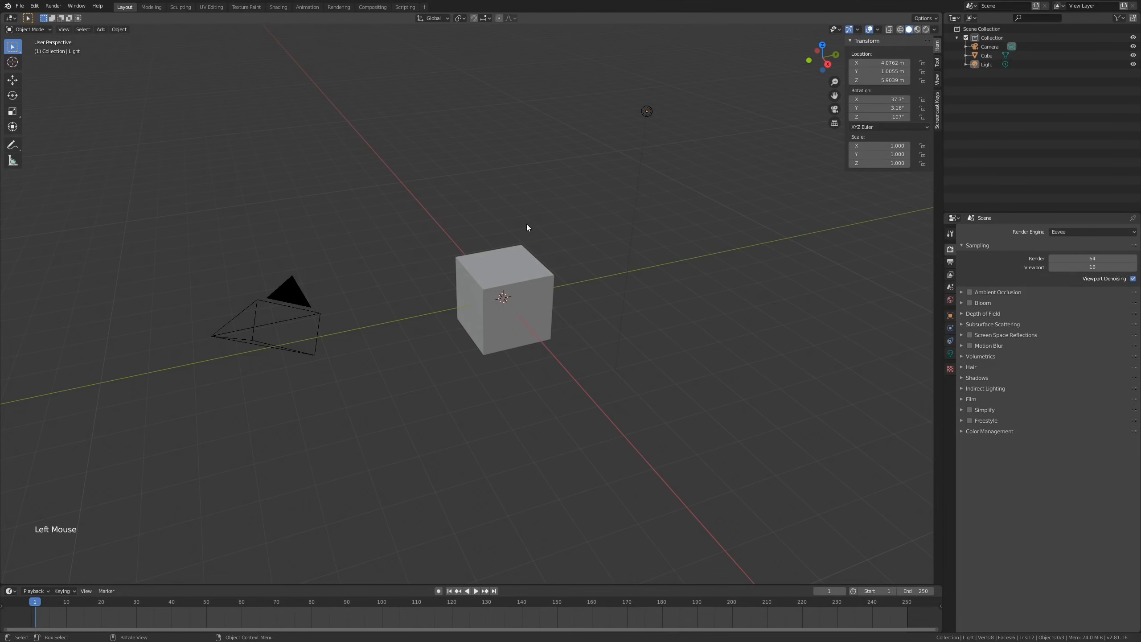
Step: In the new scene, start an Append and open Chocofur_Free_Car_02.blend from the CHOCOFUR favorite's Chocofur_Vehicles/Chocofur_Free_Car_02 folder
shift+middle_drag(516, 260, 506, 297)
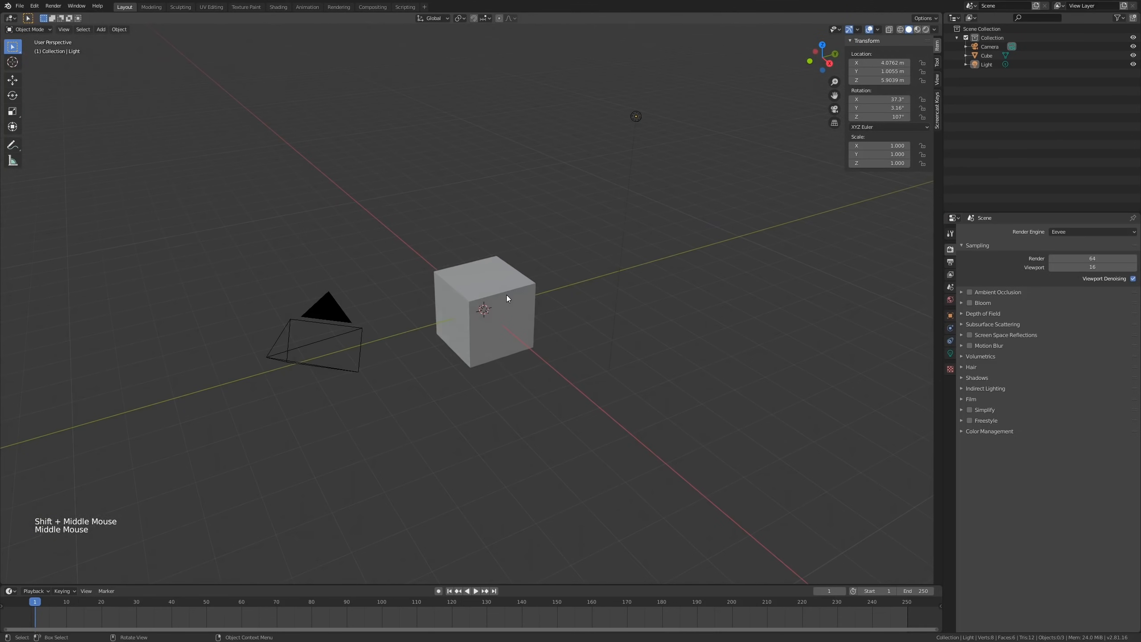
click(19, 6)
mouse_move(56, 128)
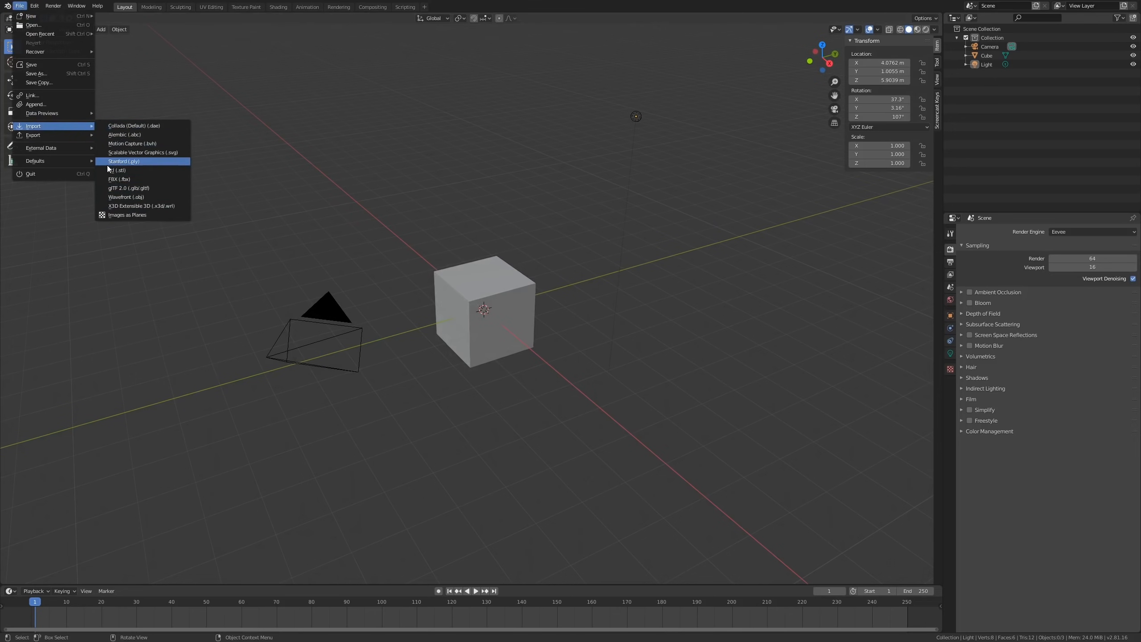
click(58, 105)
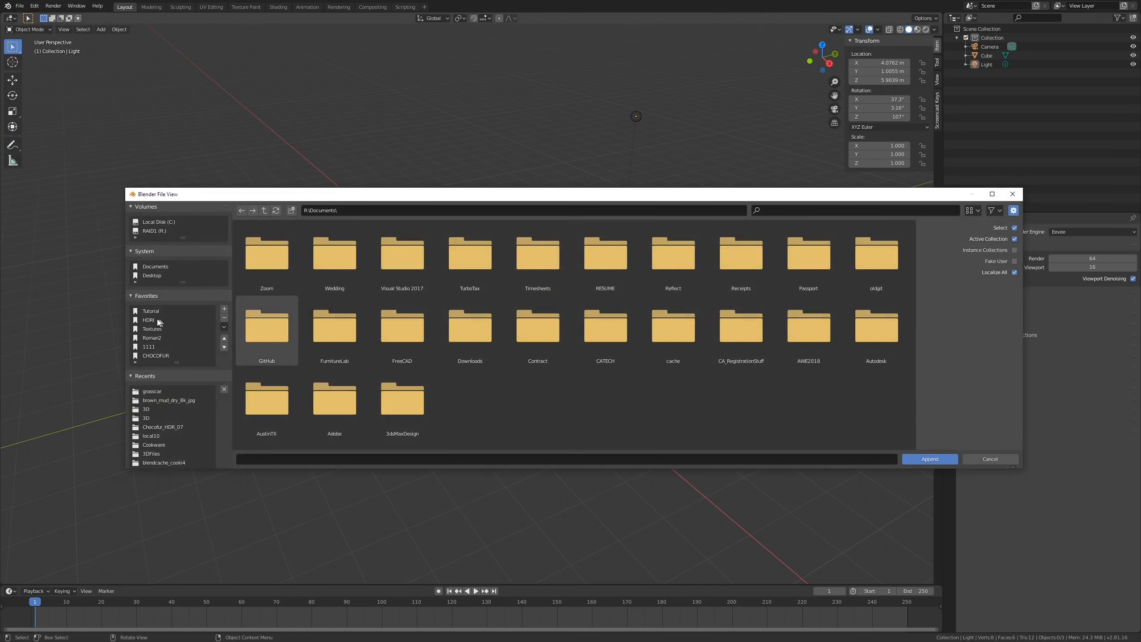
click(154, 354)
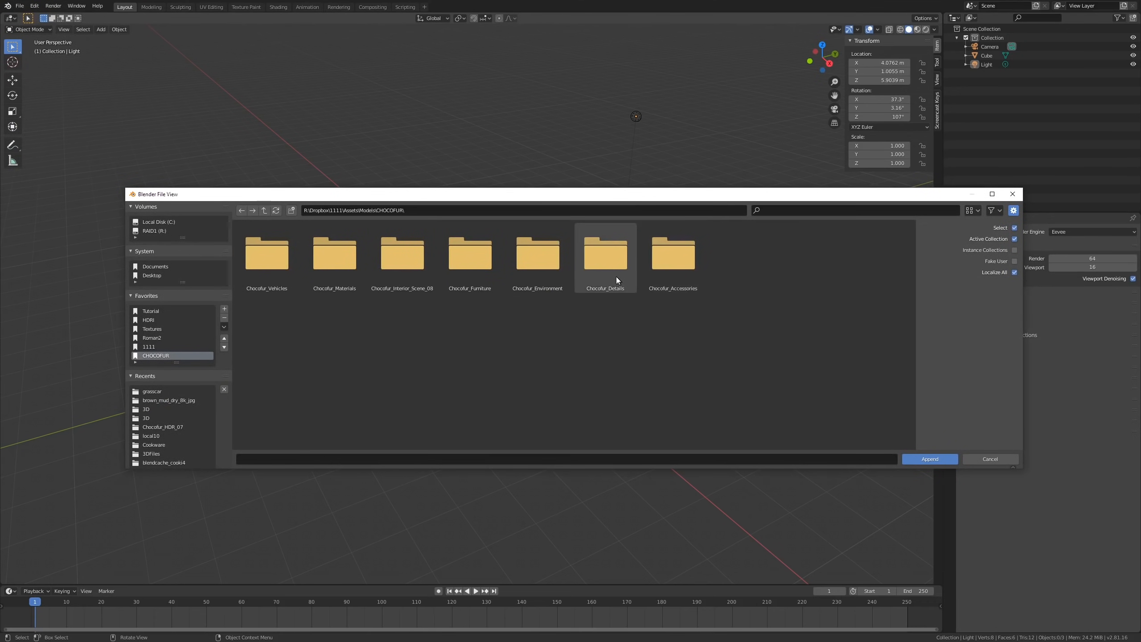
double_click(267, 278)
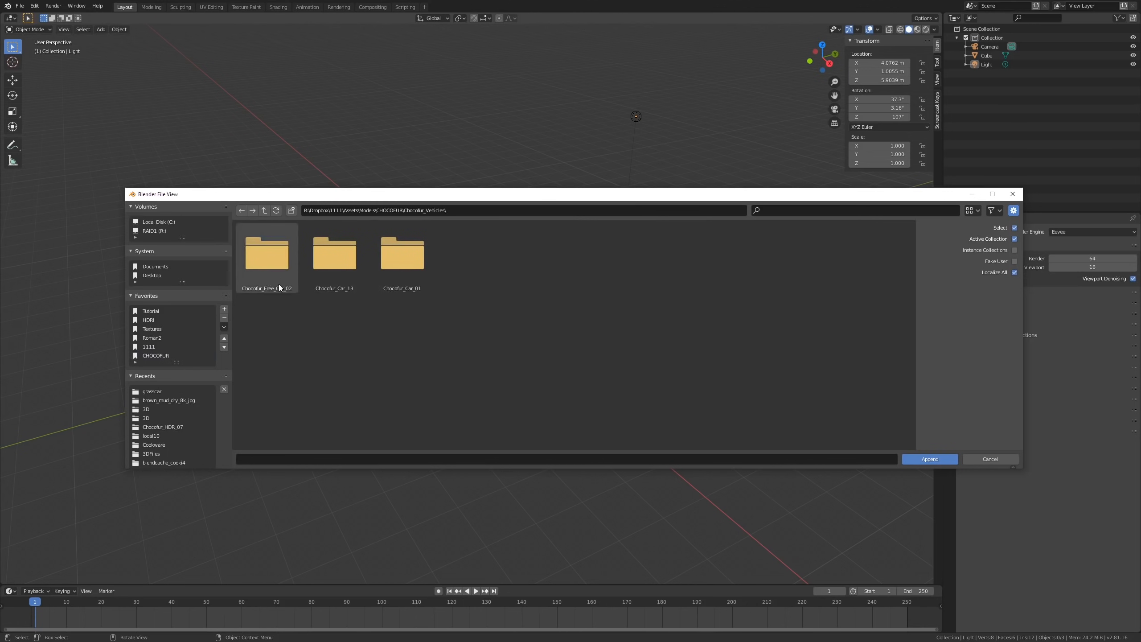
double_click(277, 284)
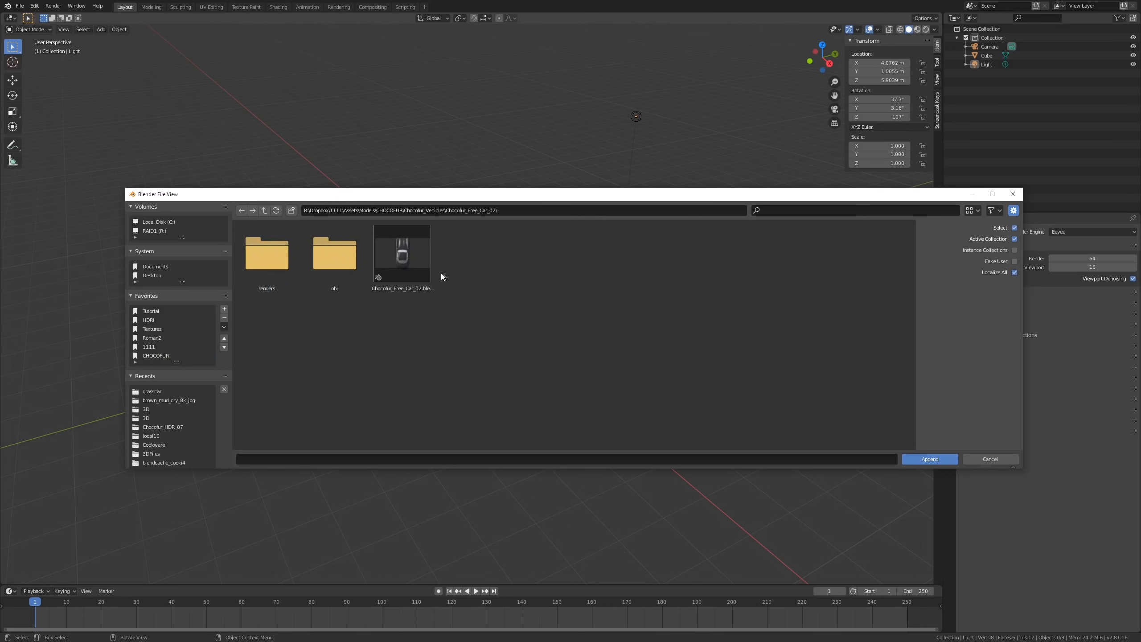
double_click(407, 271)
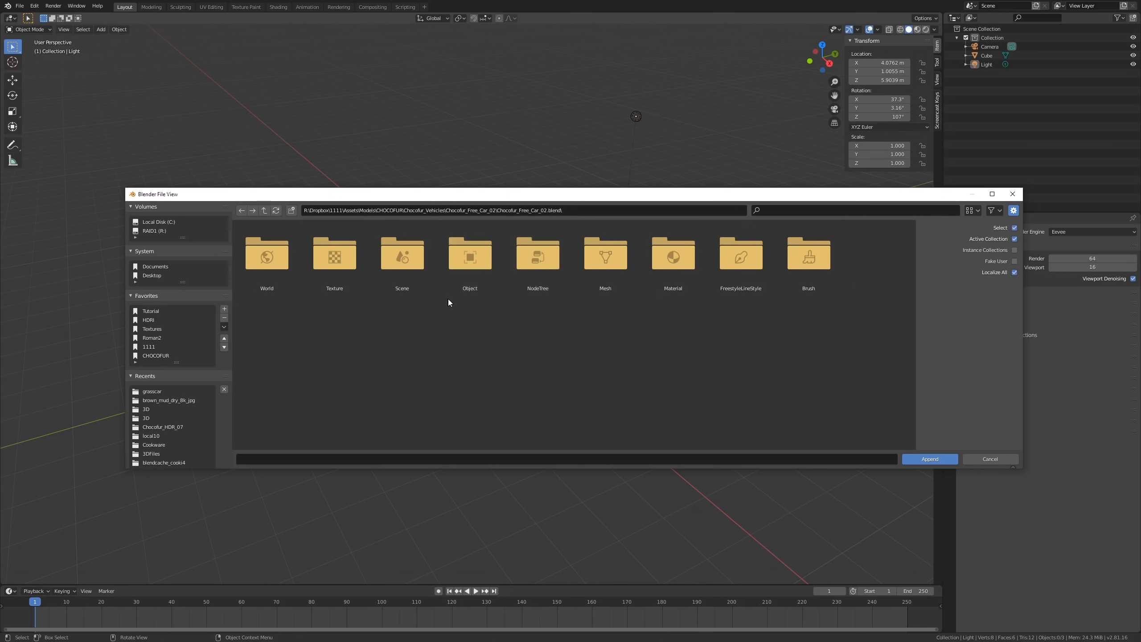
Step: Append every item in the blend file's Object folder to the scene
click(467, 263)
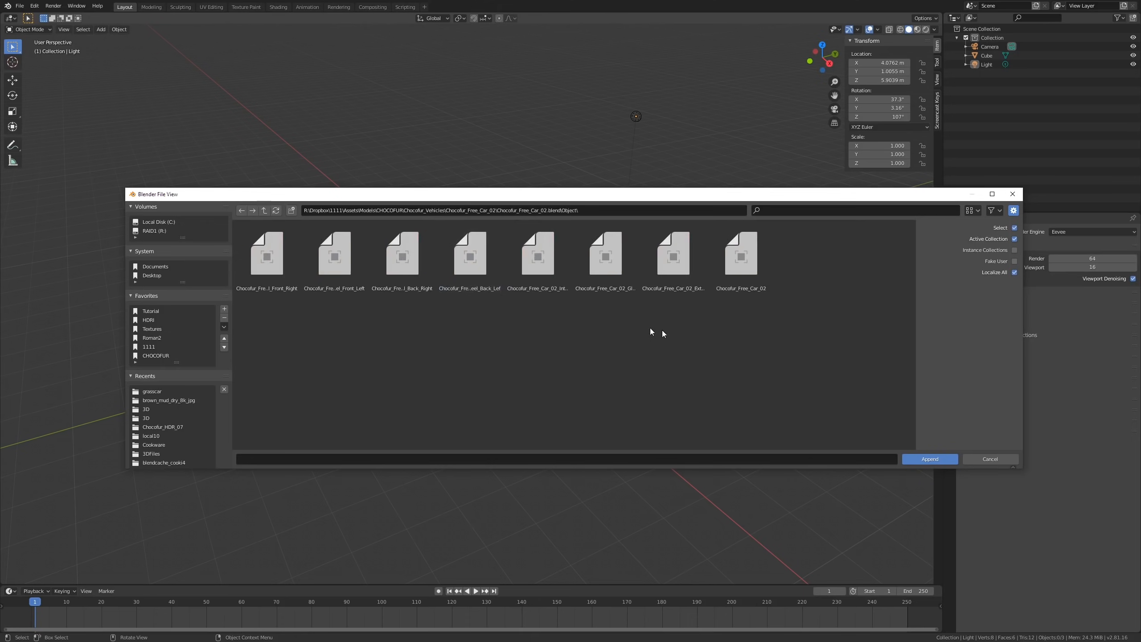
key(a)
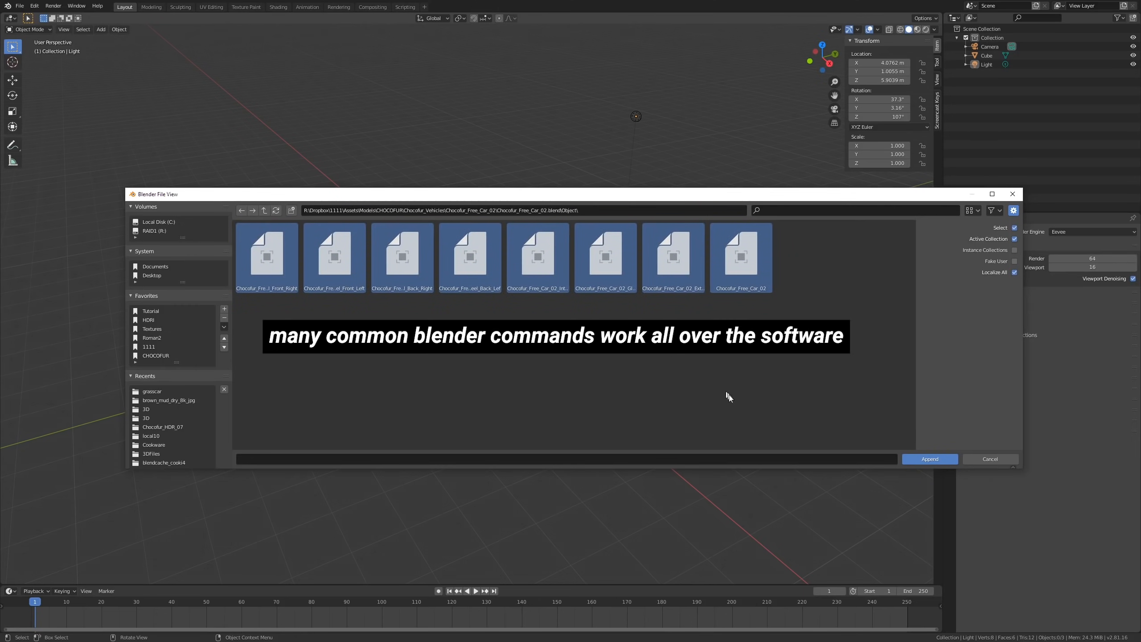
click(915, 460)
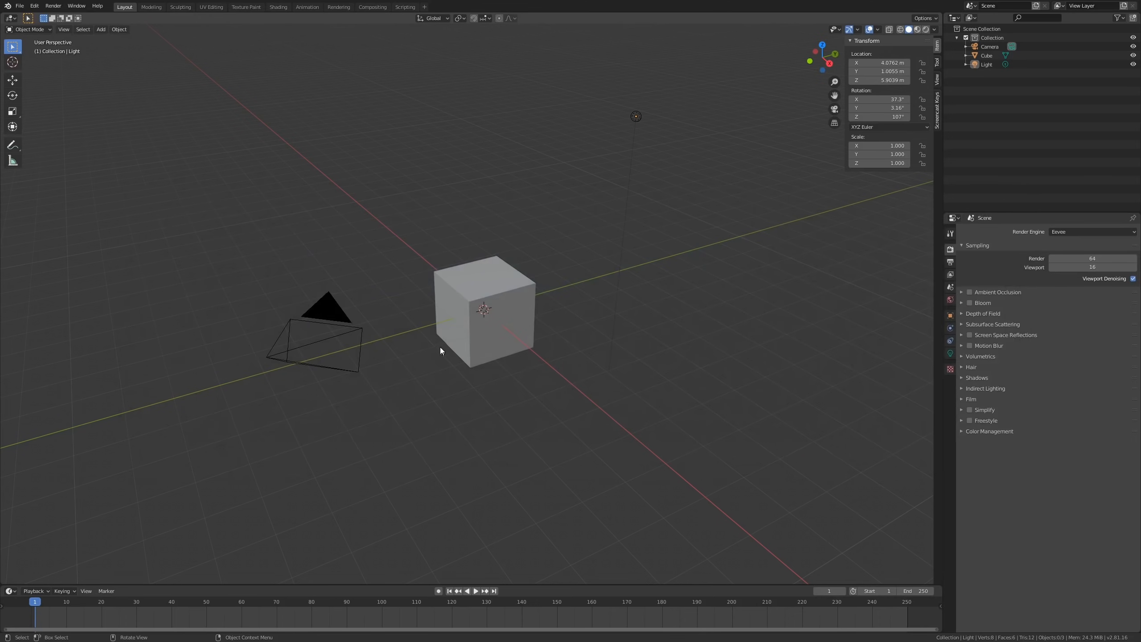
Step: Delete the default cube that overlaps the appended car
shift+middle_drag(425, 331, 338, 323)
scroll(452, 305, up, 2)
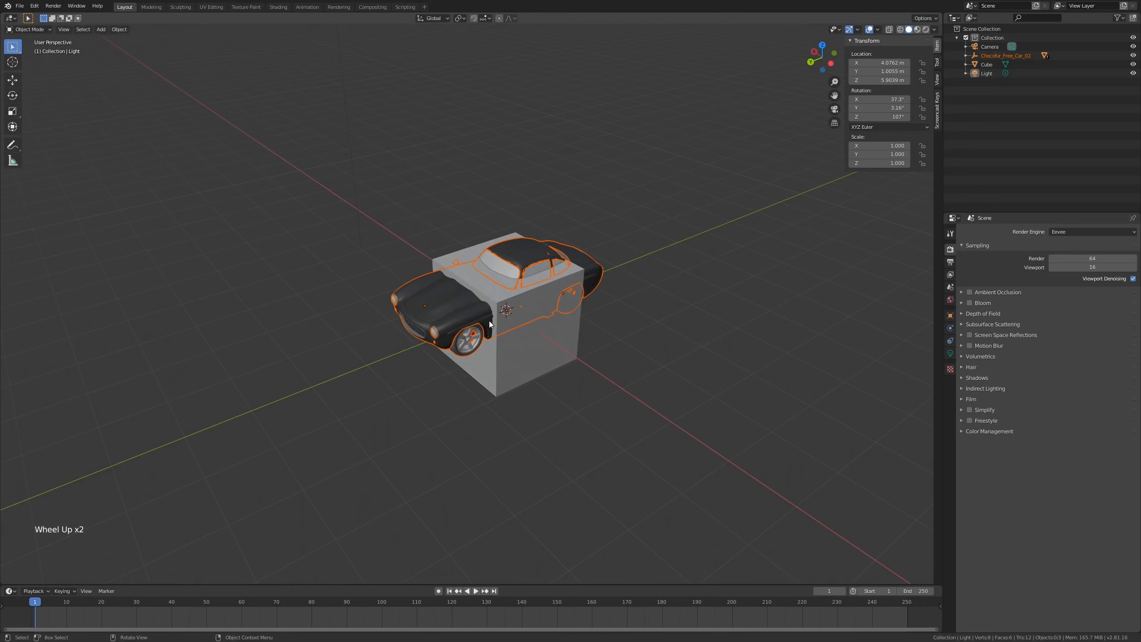
scroll(486, 297, up, 2)
middle_drag(424, 318, 502, 324)
scroll(549, 257, up, 2)
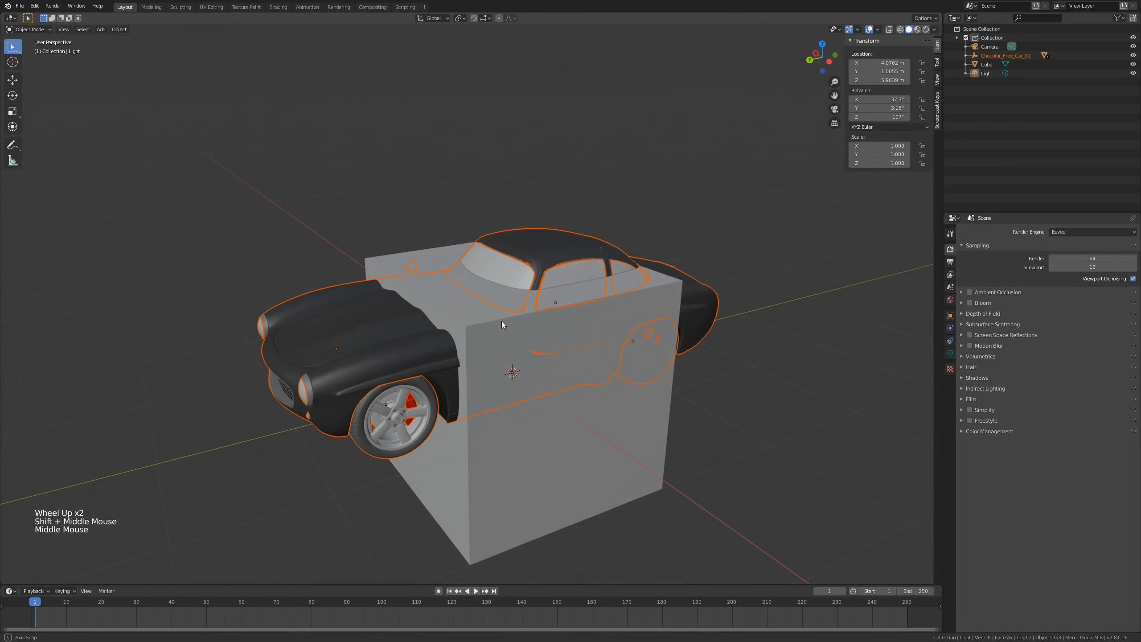
click(527, 399)
mouse_move(528, 399)
shift+middle_down()
mouse_move(538, 331)
mouse_move(552, 341)
shift+middle_up()
key(x)
click(526, 354)
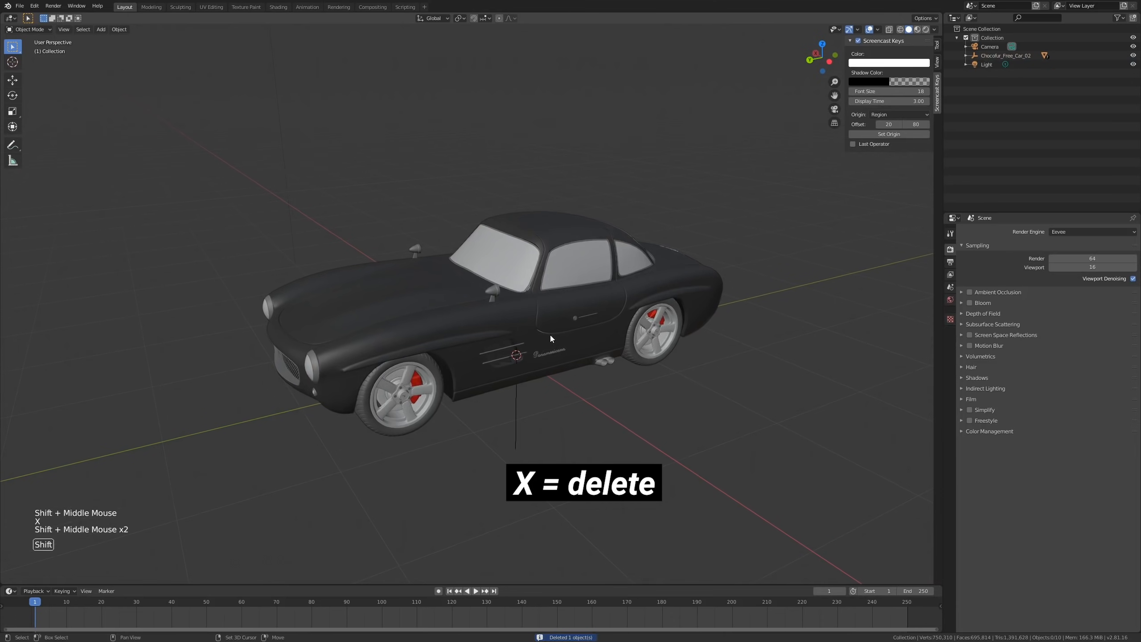
Step: Set the viewport to Material Preview shading and view the car's front at close range
click(494, 327)
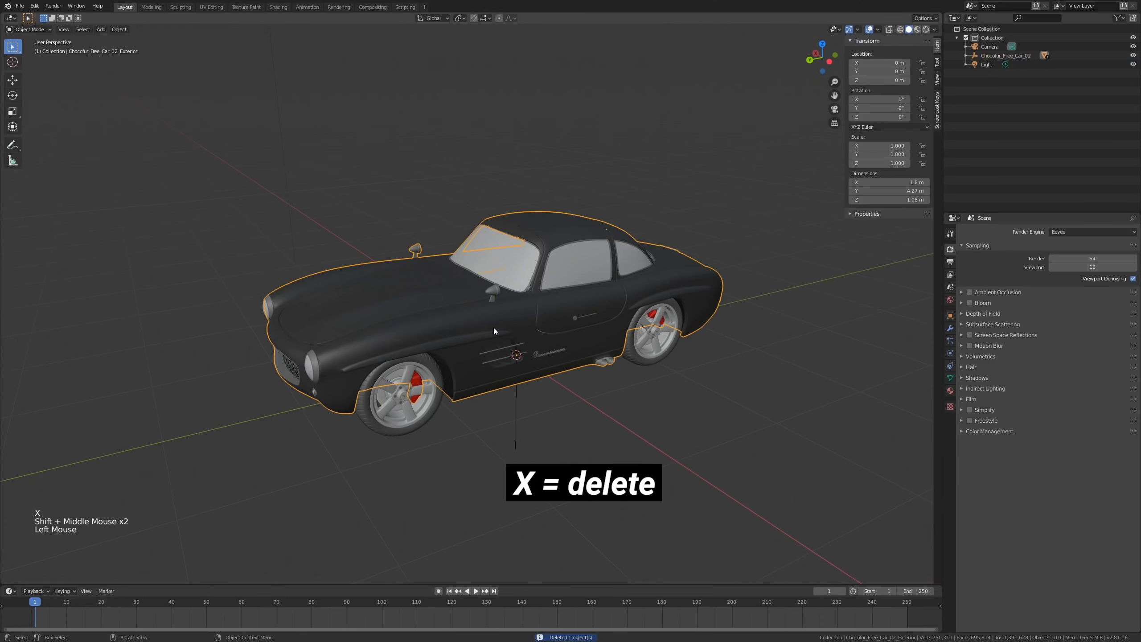
click(918, 29)
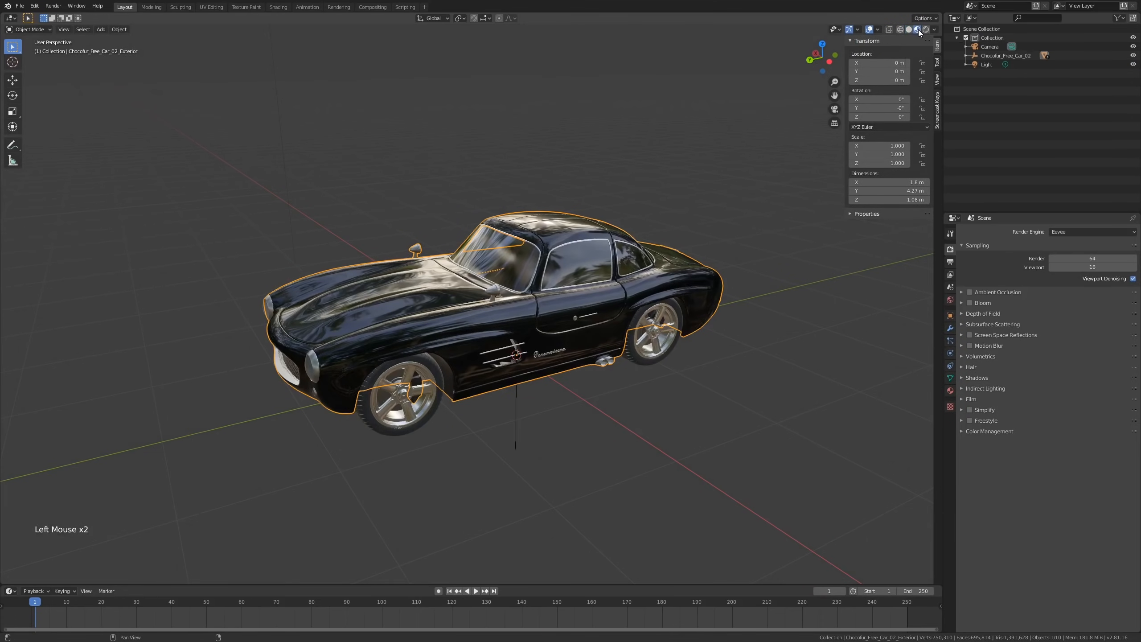
mouse_move(664, 185)
middle_down()
mouse_move(626, 228)
mouse_move(710, 228)
mouse_move(489, 232)
mouse_move(619, 227)
mouse_move(601, 264)
mouse_move(512, 309)
middle_up()
scroll(601, 263, up, 2)
click(385, 197)
middle_drag(426, 209, 542, 202)
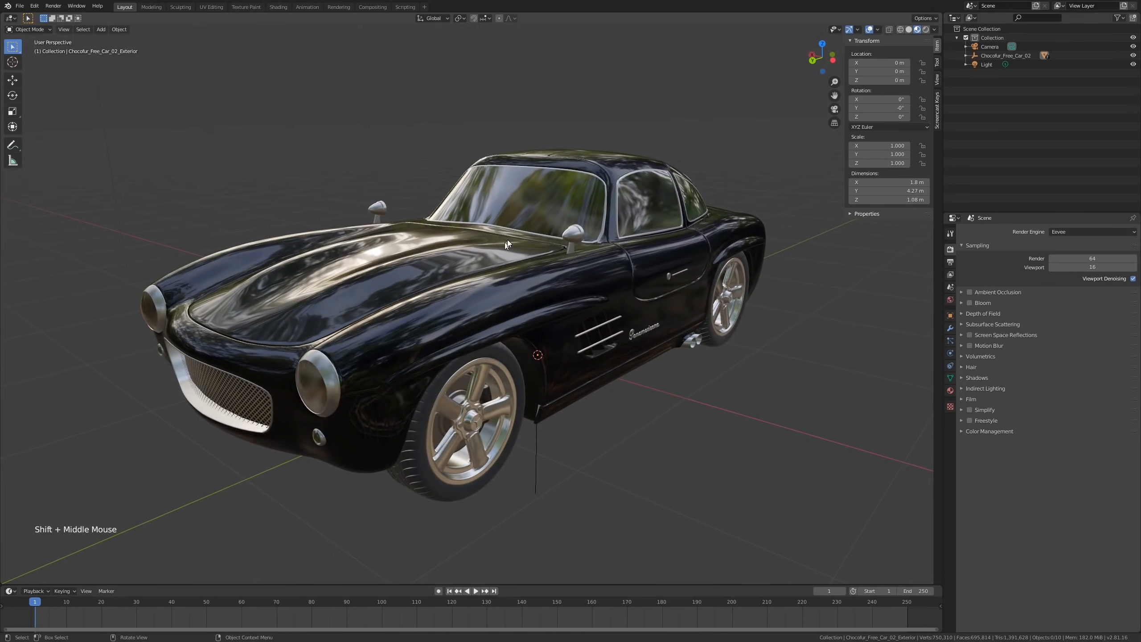
Step: Select the car's exterior and its glass in turn to examine how the model is divided into parts
click(481, 259)
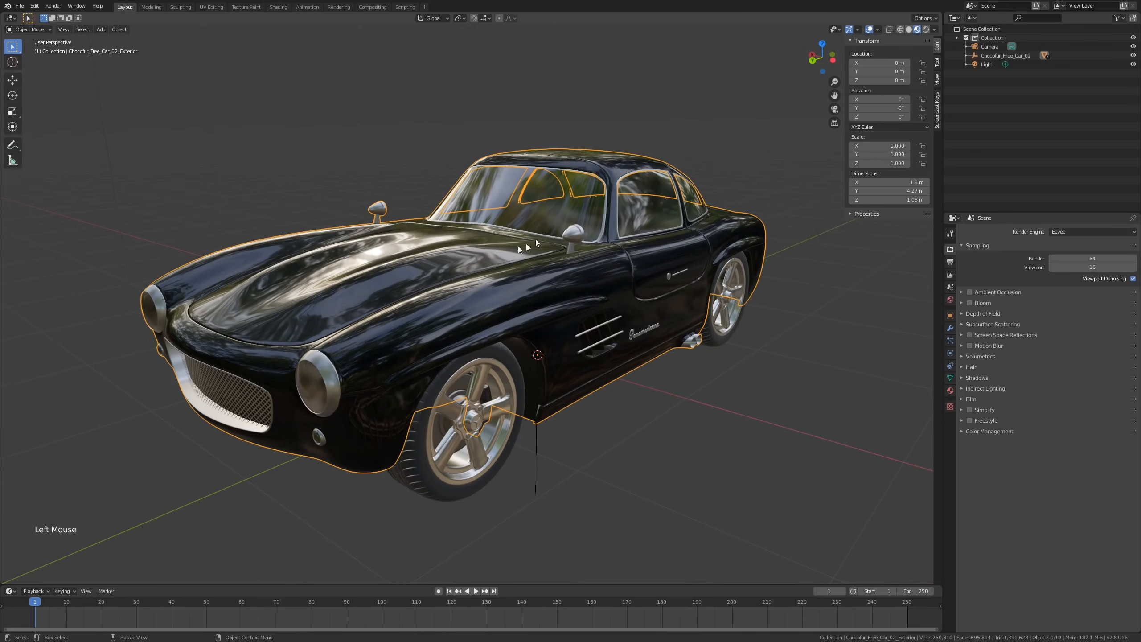
click(467, 137)
shift+middle_drag(503, 160, 493, 166)
click(534, 214)
middle_drag(533, 214, 561, 228)
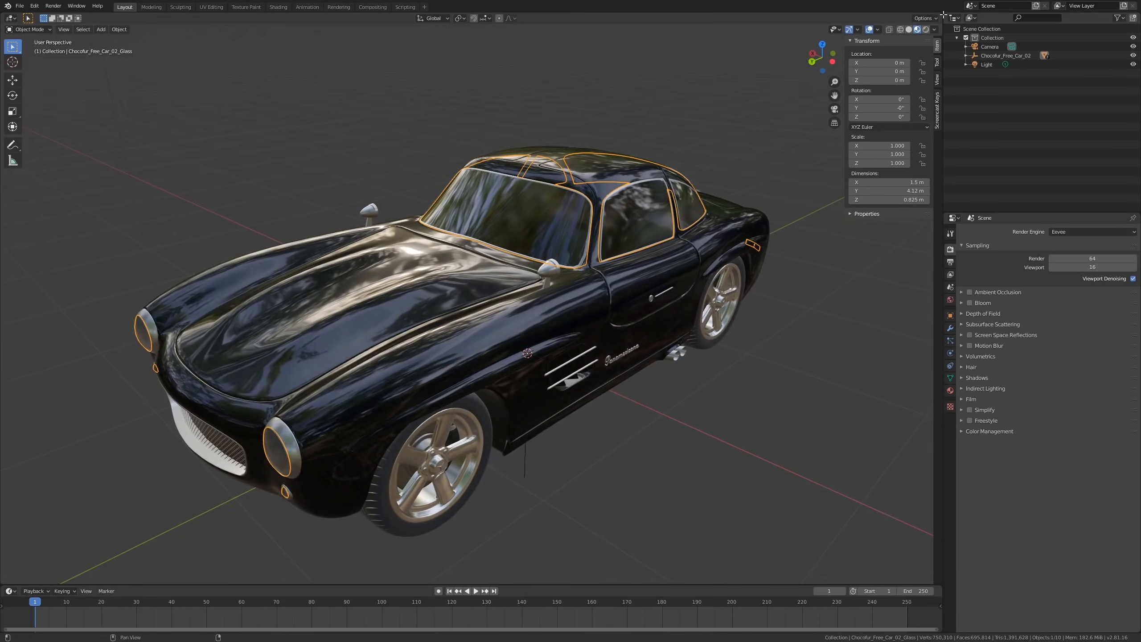
Step: Split the 3D viewport horizontally and turn the upper area into a Shader Editor showing the selected material's nodes
drag(930, 36, 925, 189)
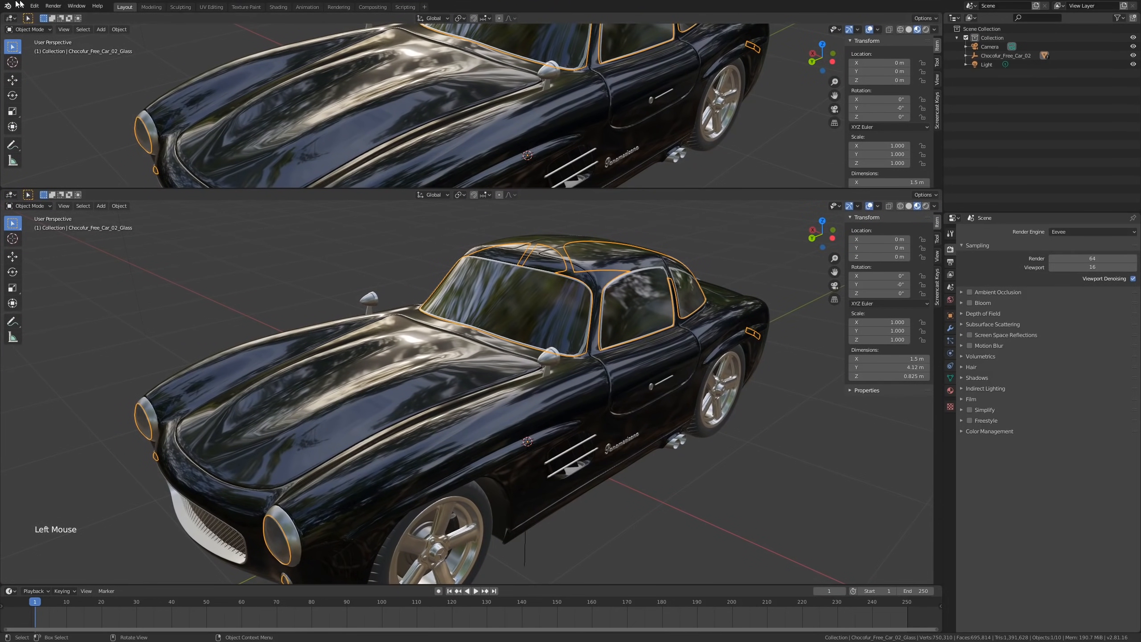
click(14, 19)
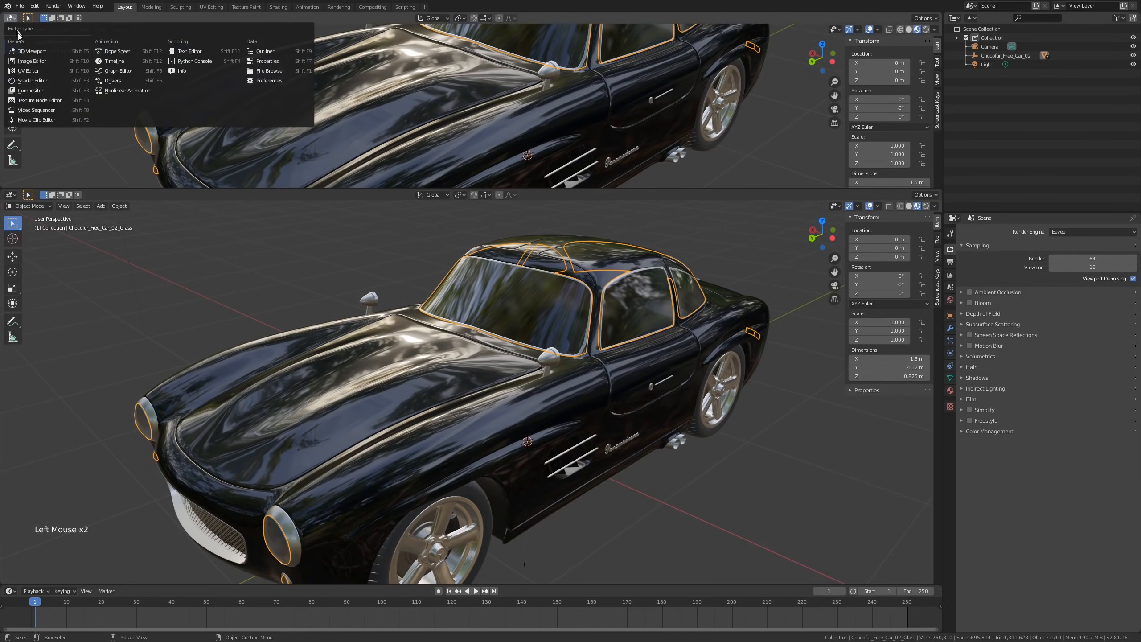
click(33, 81)
scroll(276, 82, up, 5)
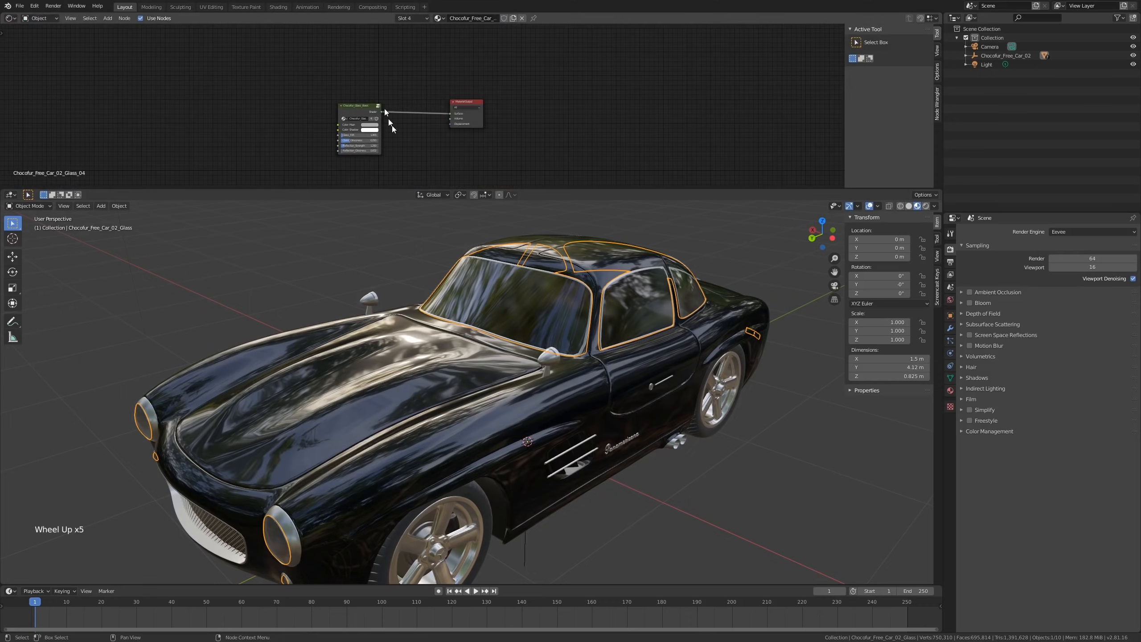
Step: Select the car's exterior body and make its Chocofur_Free_Car_02_Exterior_01 material the active one
click(447, 317)
middle_drag(439, 325, 445, 316)
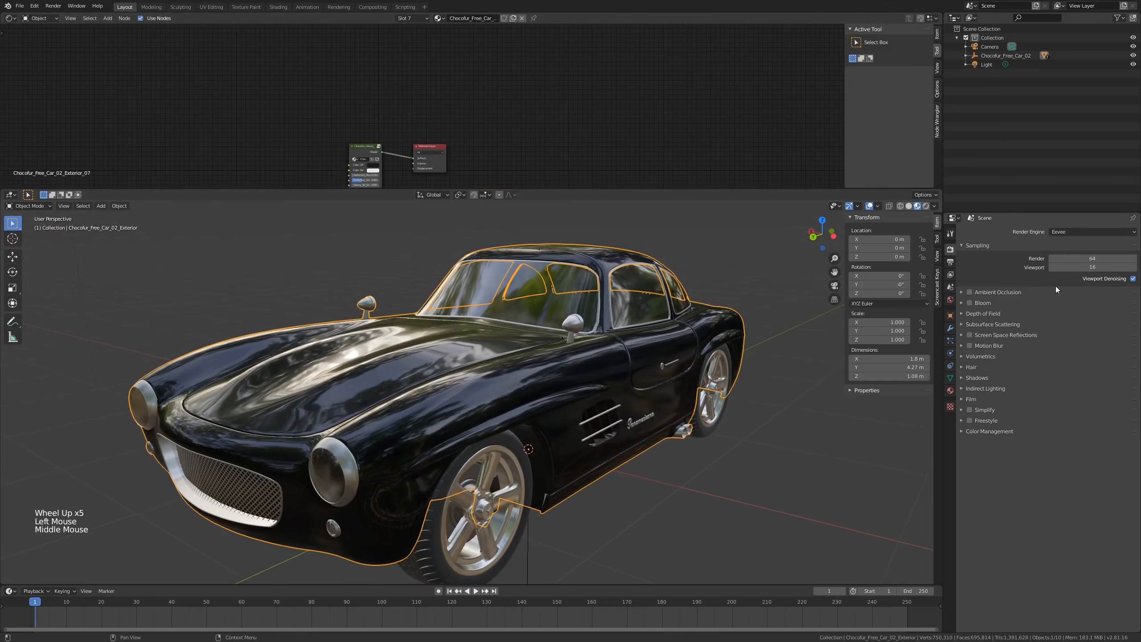
click(951, 390)
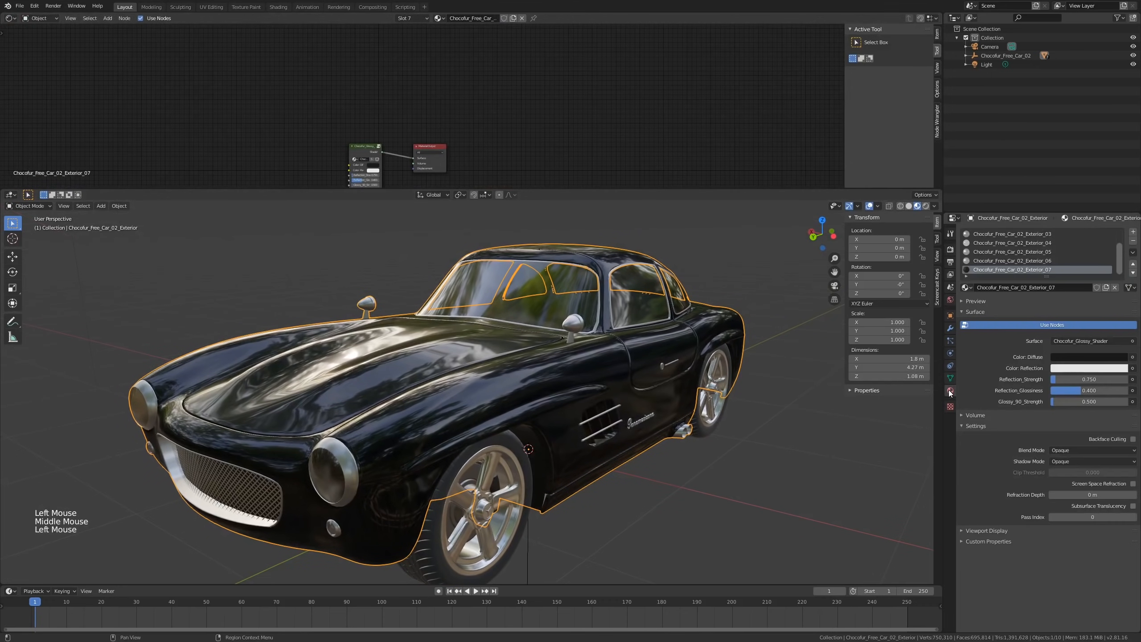
scroll(1013, 248, up, 6)
click(1021, 235)
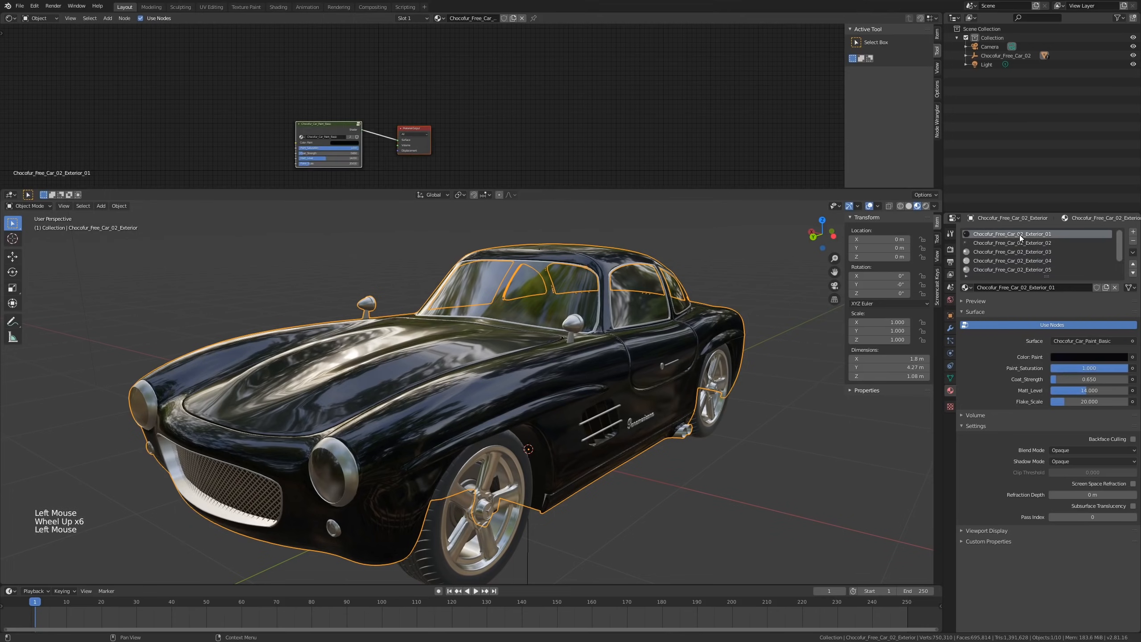
Step: Change the Chocofur_Car_Paint_Basic node's paint color to a dark green with hue 0.210 and saturation 1.000, and inspect the paint up close
shift+middle_drag(486, 317, 467, 274)
scroll(423, 144, up, 10)
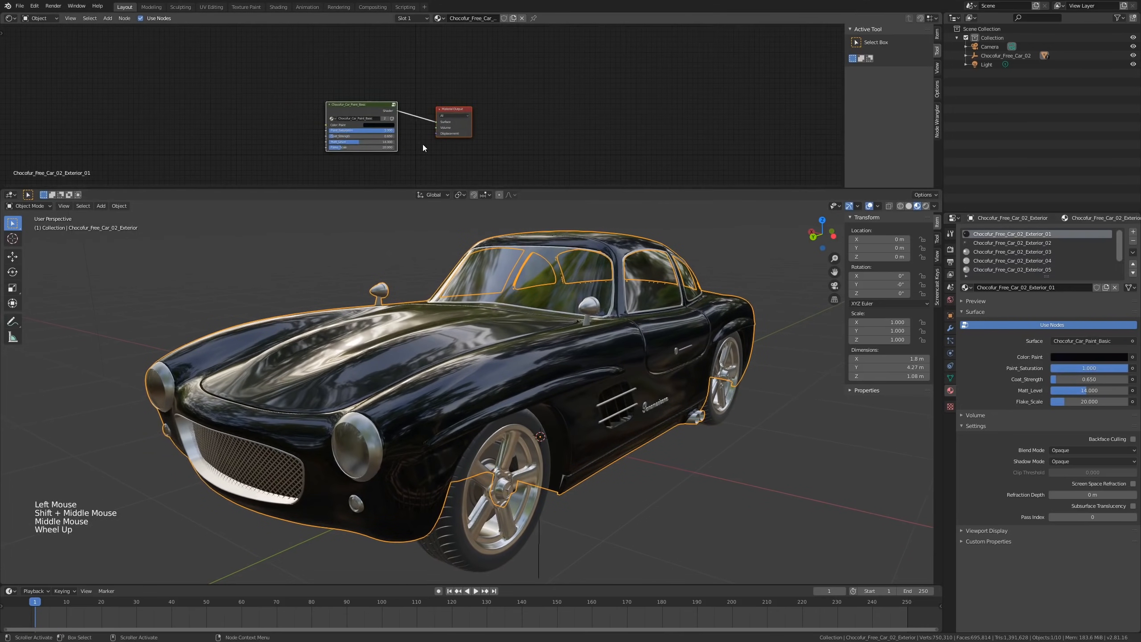
click(366, 120)
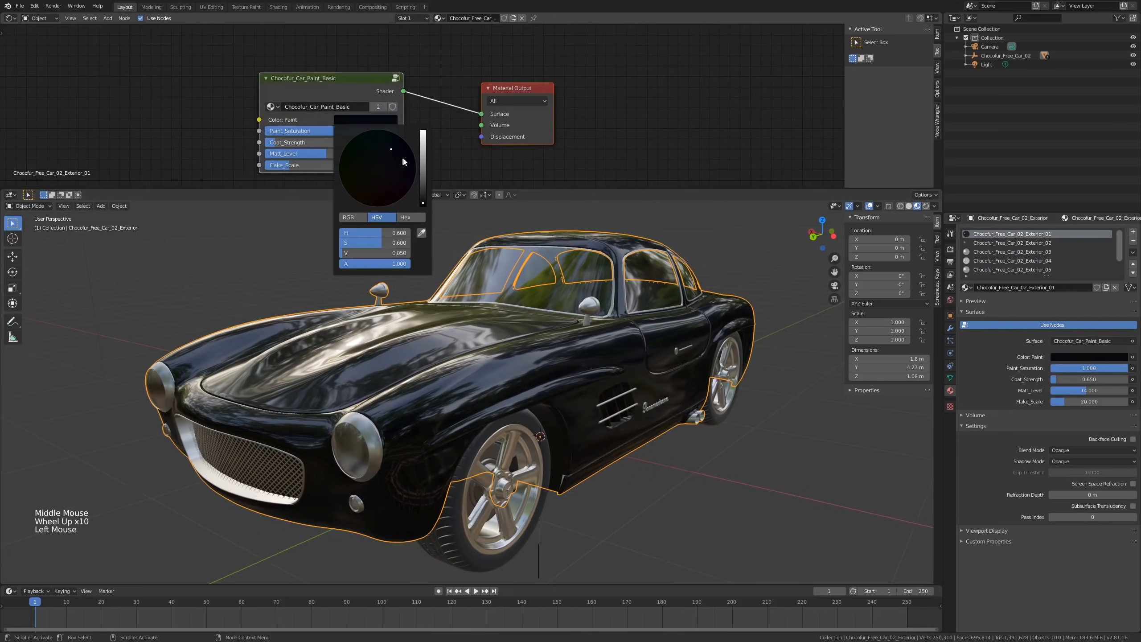
mouse_move(423, 161)
mouse_down()
mouse_move(423, 144)
mouse_move(339, 167)
mouse_move(339, 177)
mouse_up()
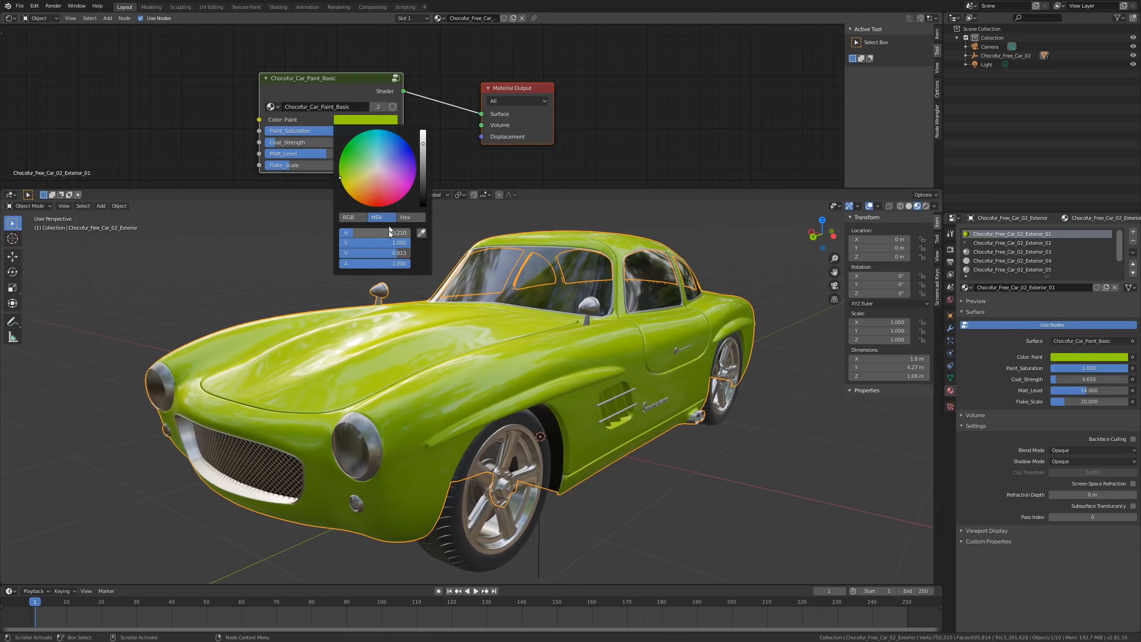
drag(392, 255, 353, 254)
shift+middle_drag(480, 319, 520, 388)
scroll(521, 386, up, 5)
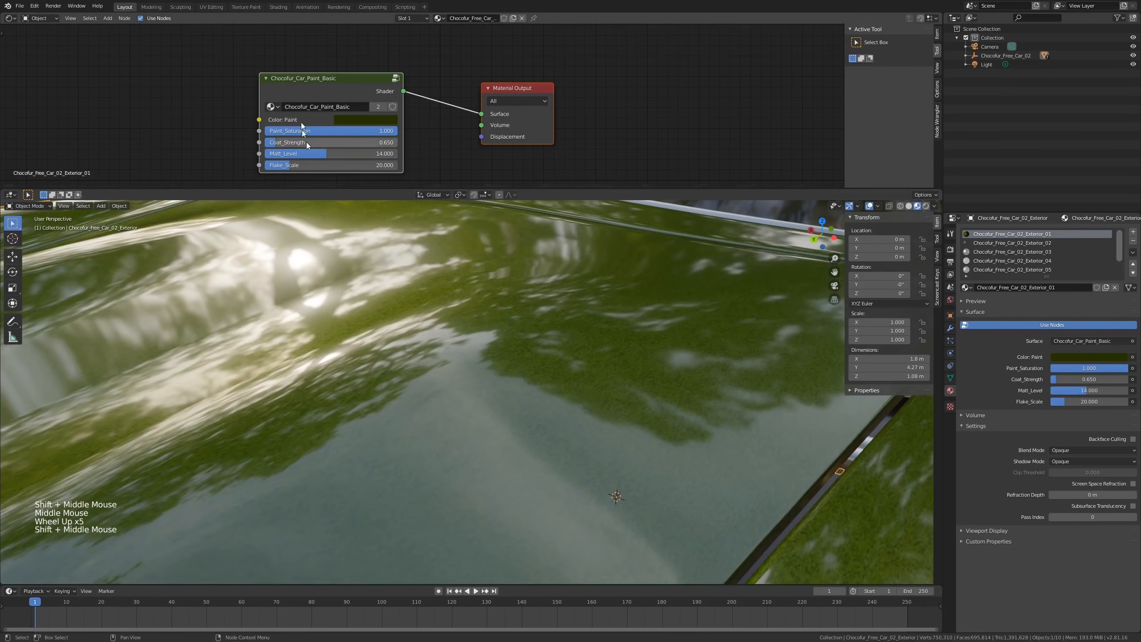
Step: Look inside the Chocofur_Car_Paint_Basic node group to examine its internal node network, and return to the top-level material nodes
scroll(380, 121, down, 4)
click(364, 90)
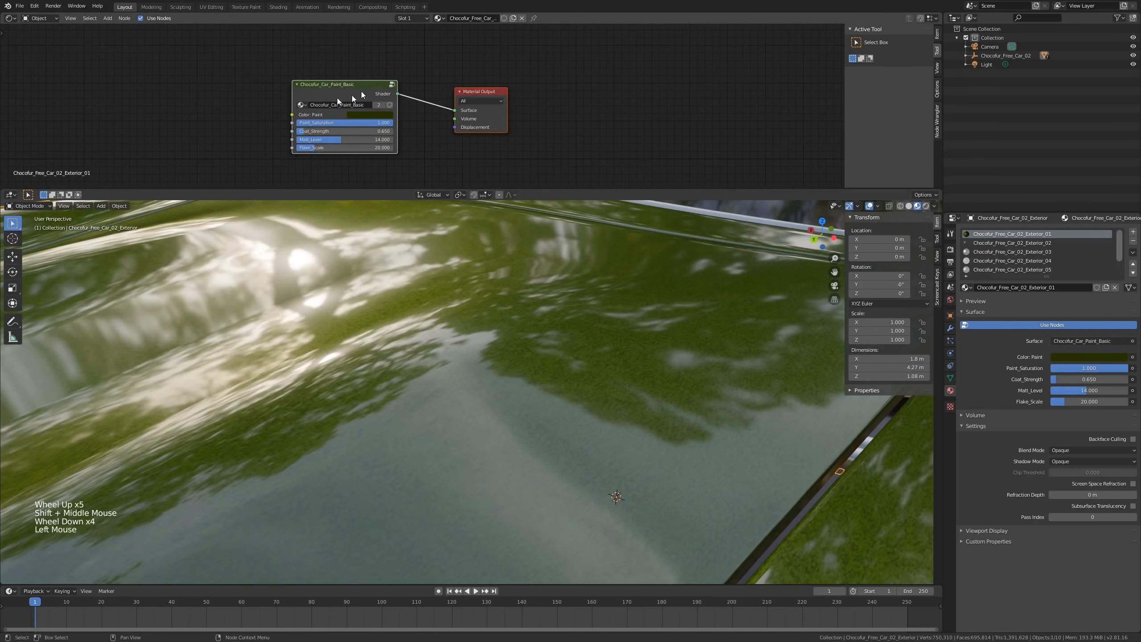
middle_drag(339, 84, 407, 90)
click(406, 87)
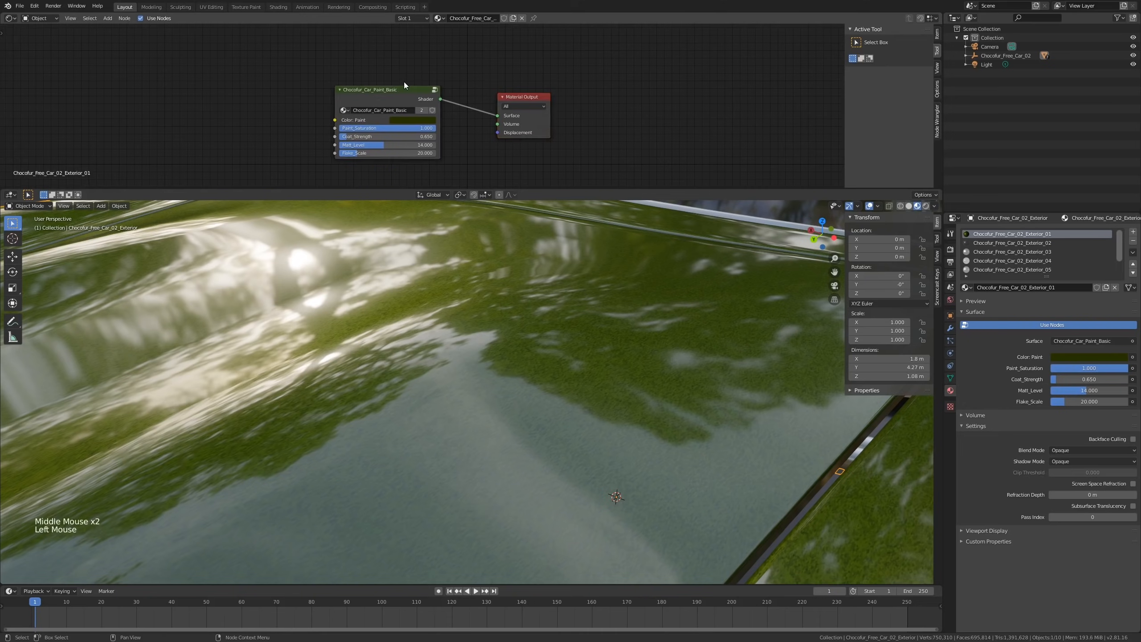
click(401, 90)
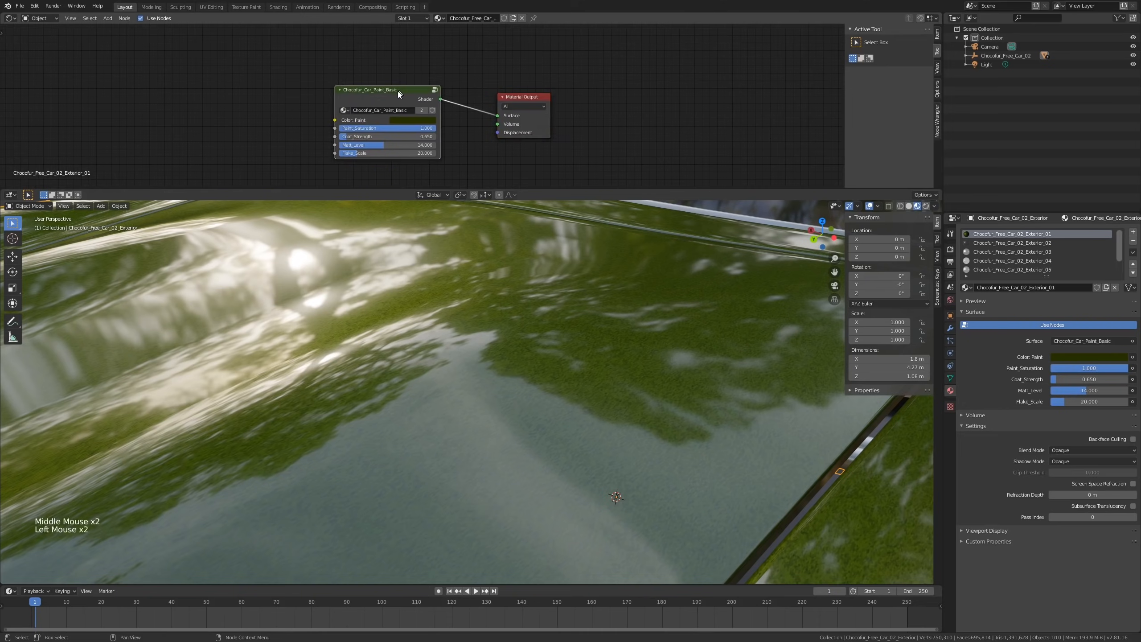
key(Tab)
scroll(396, 95, down, 13)
scroll(400, 98, up, 1)
scroll(436, 105, down, 5)
middle_drag(401, 100, 356, 116)
scroll(436, 105, down, 2)
scroll(446, 97, up, 4)
scroll(442, 73, down, 1)
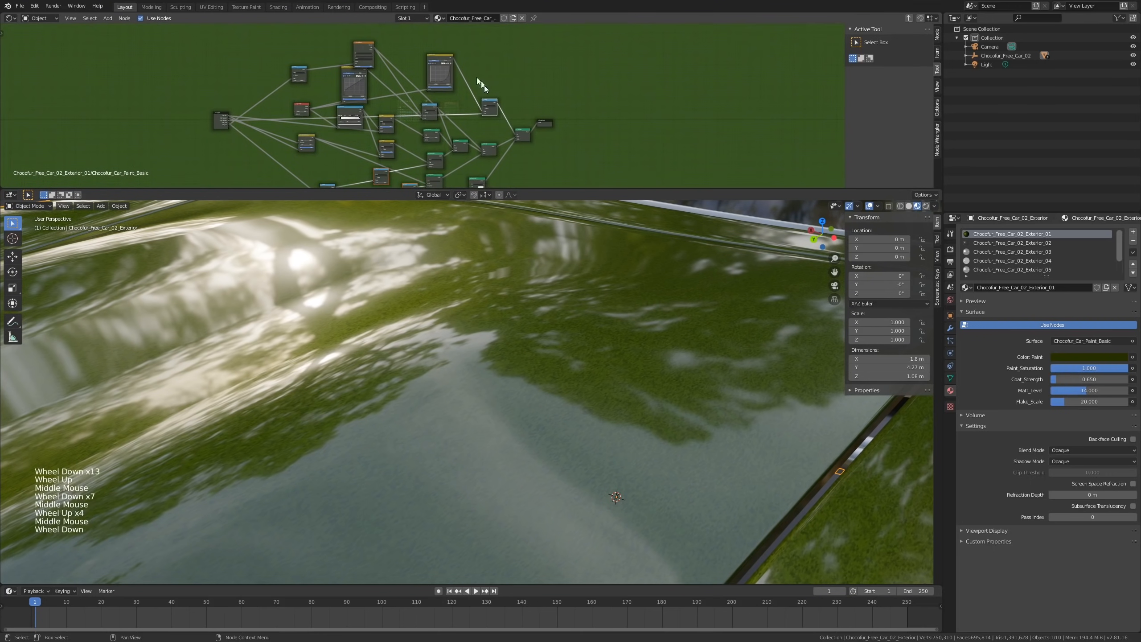
middle_drag(483, 108, 488, 81)
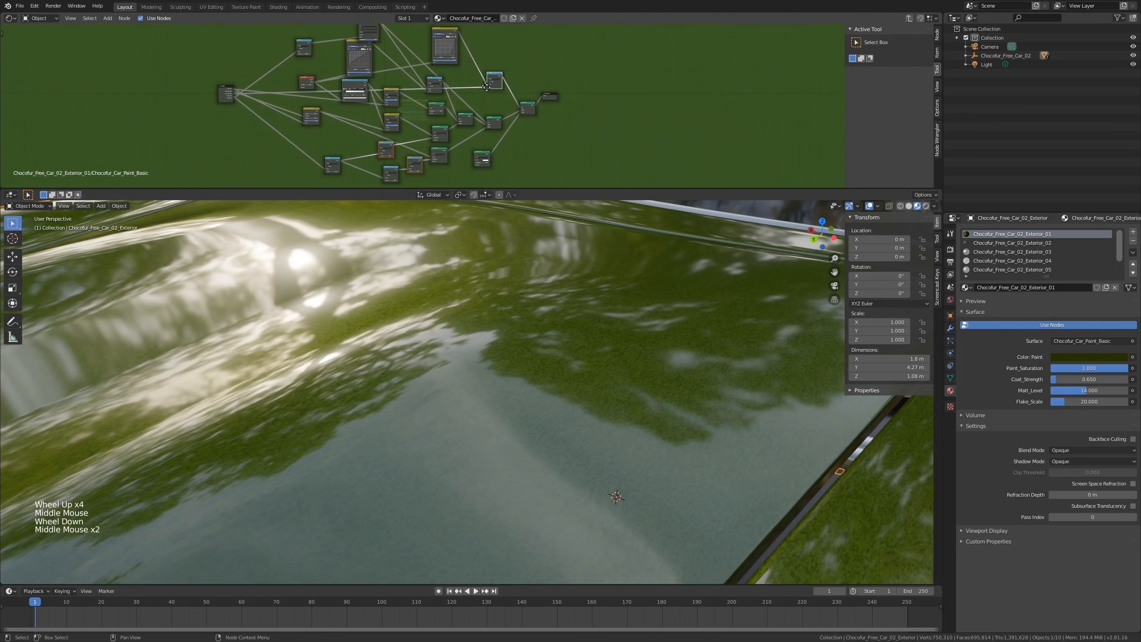
middle_drag(395, 102, 498, 105)
scroll(445, 105, up, 6)
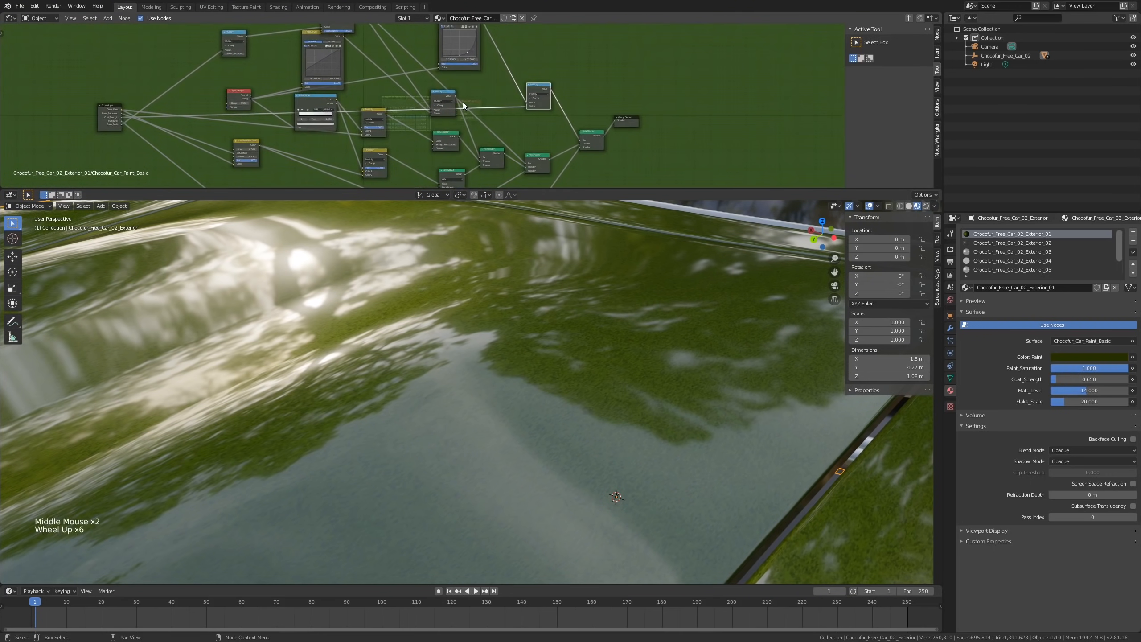
key(Tab)
scroll(405, 115, up, 11)
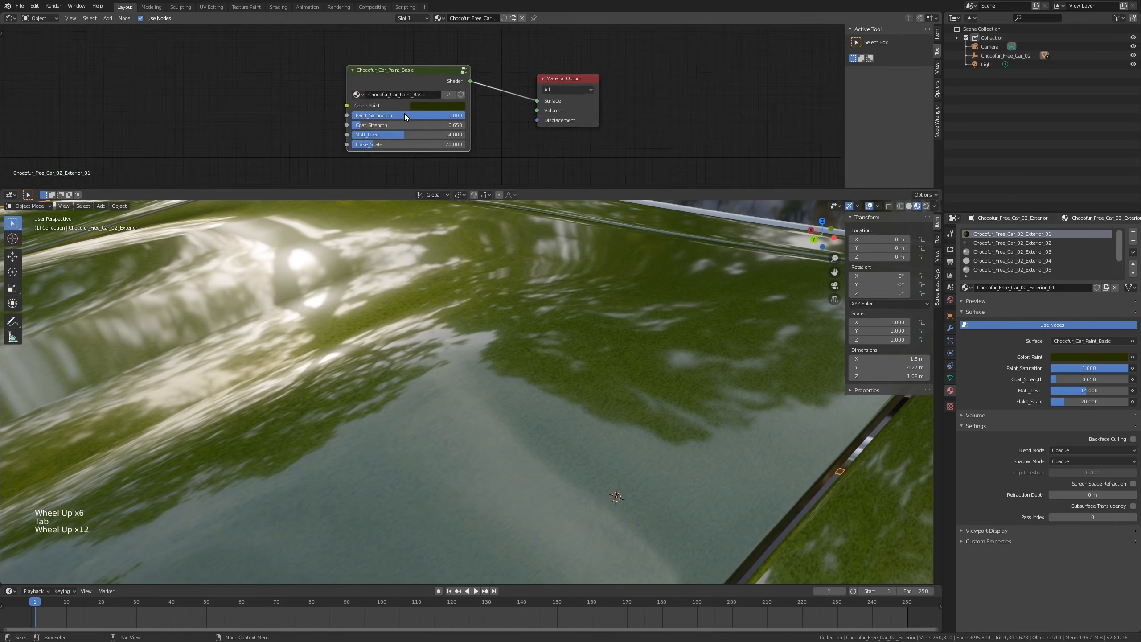
scroll(405, 115, up, 4)
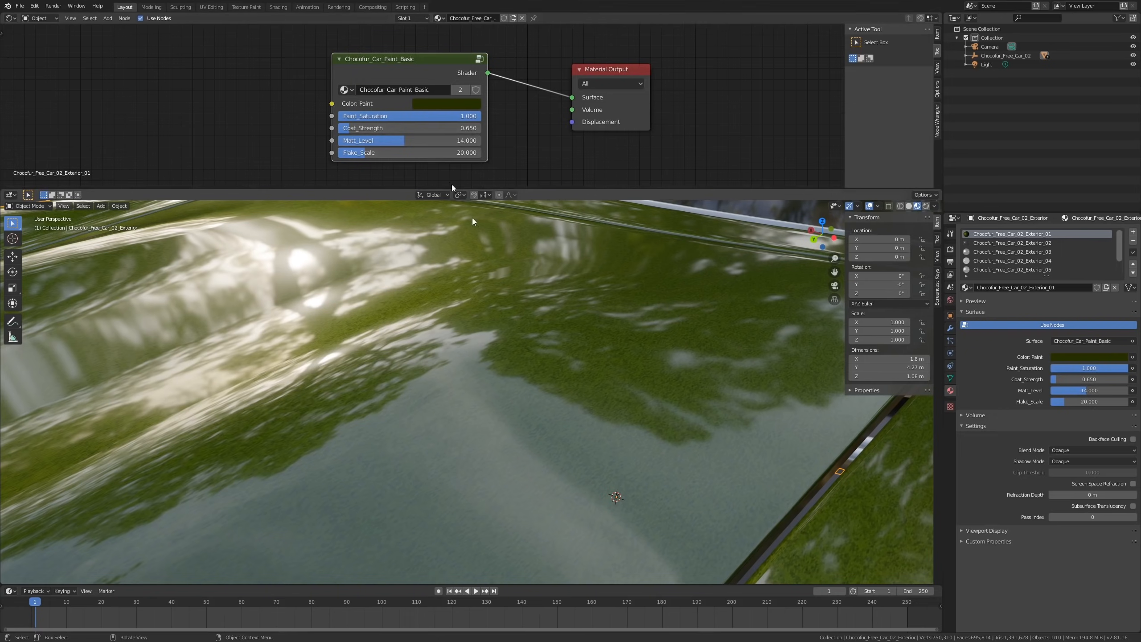
Step: Try different Flake_Scale, Coat_Strength and Matt_Level values on the car paint node, checking the effect on the body up close
mouse_move(507, 258)
middle_down()
mouse_move(535, 367)
mouse_move(522, 291)
middle_up()
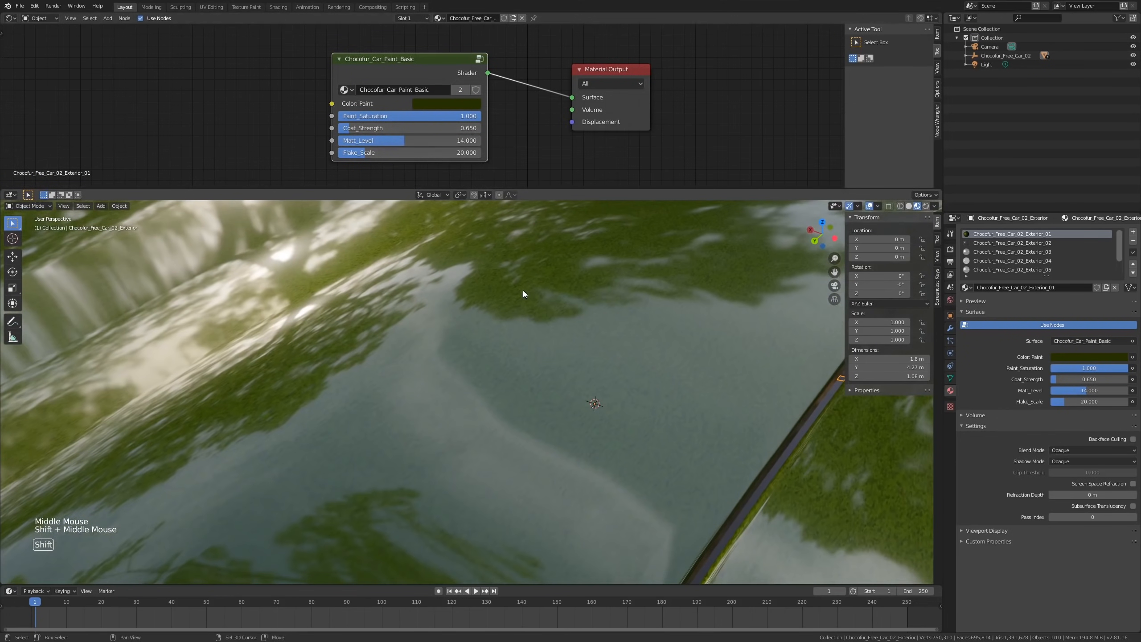
scroll(523, 314, up, 1)
shift+drag(425, 152, 366, 153)
scroll(431, 315, down, 5)
shift+middle_drag(432, 315, 461, 396)
shift+middle_drag(460, 256, 463, 230)
mouse_move(463, 229)
middle_down()
mouse_move(445, 261)
mouse_move(457, 273)
mouse_move(455, 249)
middle_up()
mouse_move(410, 129)
mouse_down()
mouse_move(467, 140)
mouse_move(414, 141)
mouse_move(534, 140)
mouse_up()
drag(461, 141, 377, 142)
shift+middle_drag(449, 292, 464, 348)
scroll(476, 265, down, 2)
key(alt+a)
scroll(423, 360, down, 1)
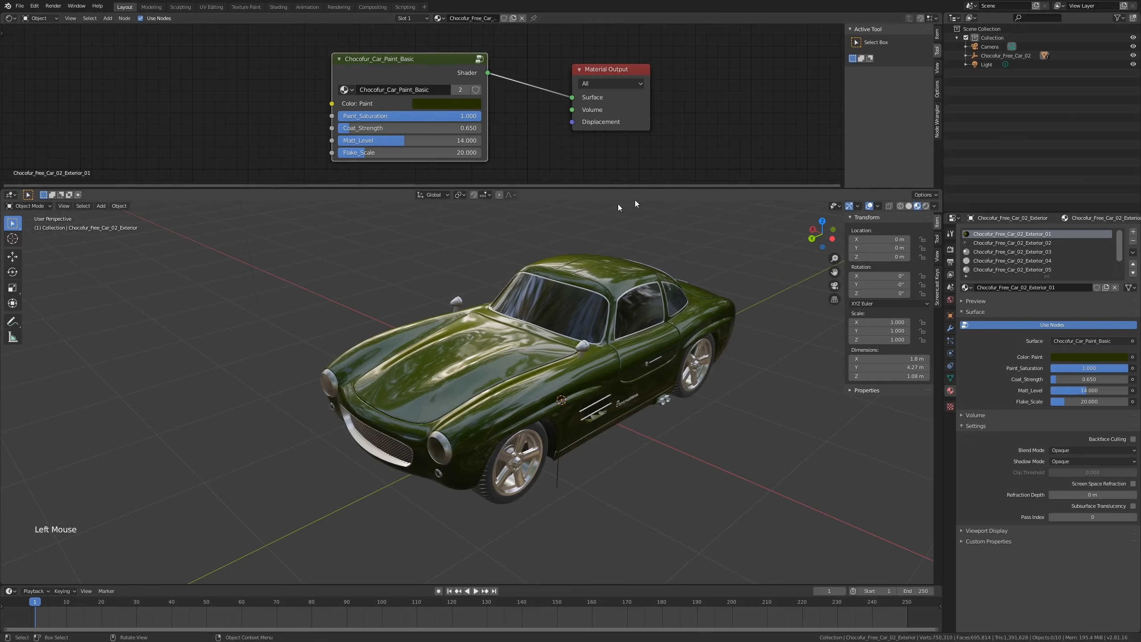
Step: Add a new collection to the scene, rename it Grass and make it the active collection
click(1133, 20)
click(1011, 72)
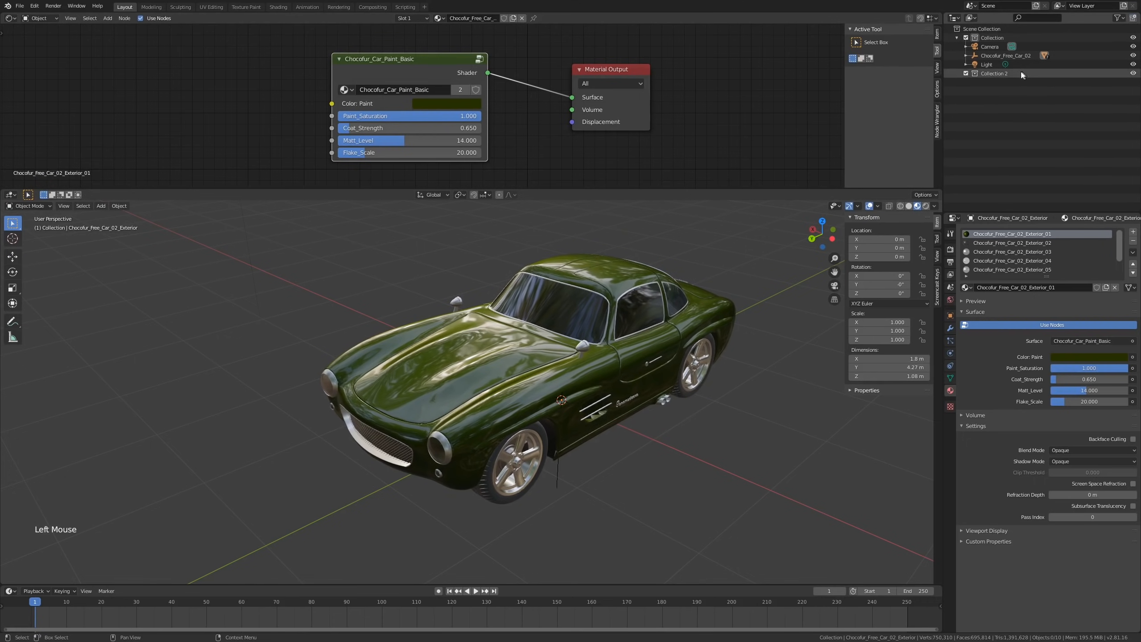
double_click(1013, 72)
text(Grass)
click(1011, 71)
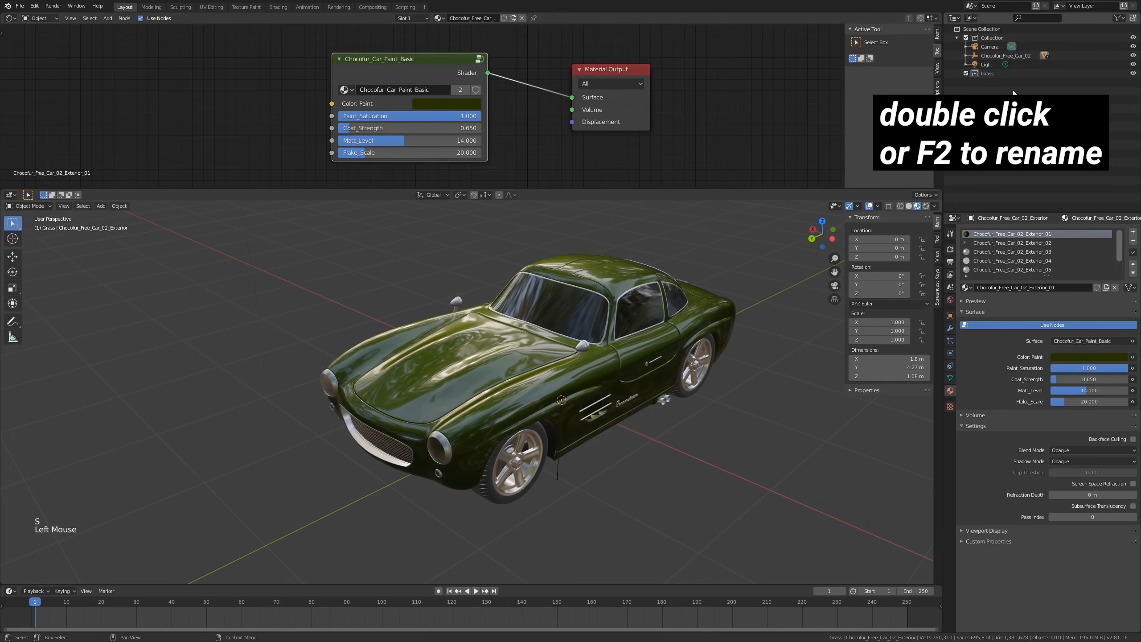
click(995, 73)
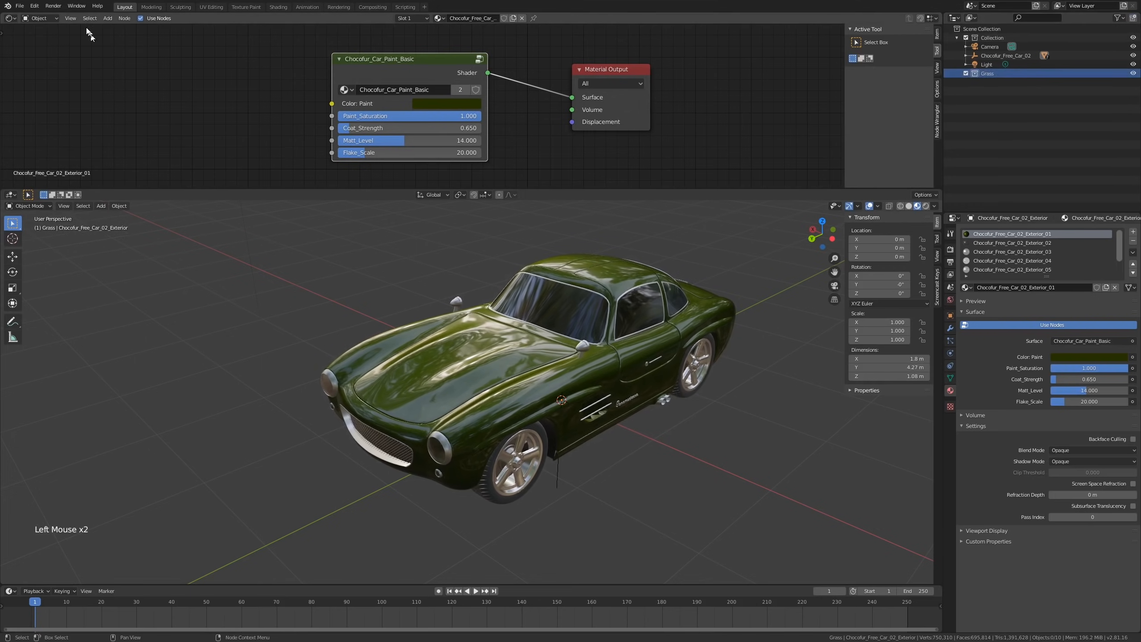
Step: Start appending from another file and go up from the car's blend file to the CHOCOFUR models folder
shift+middle_drag(312, 237, 308, 232)
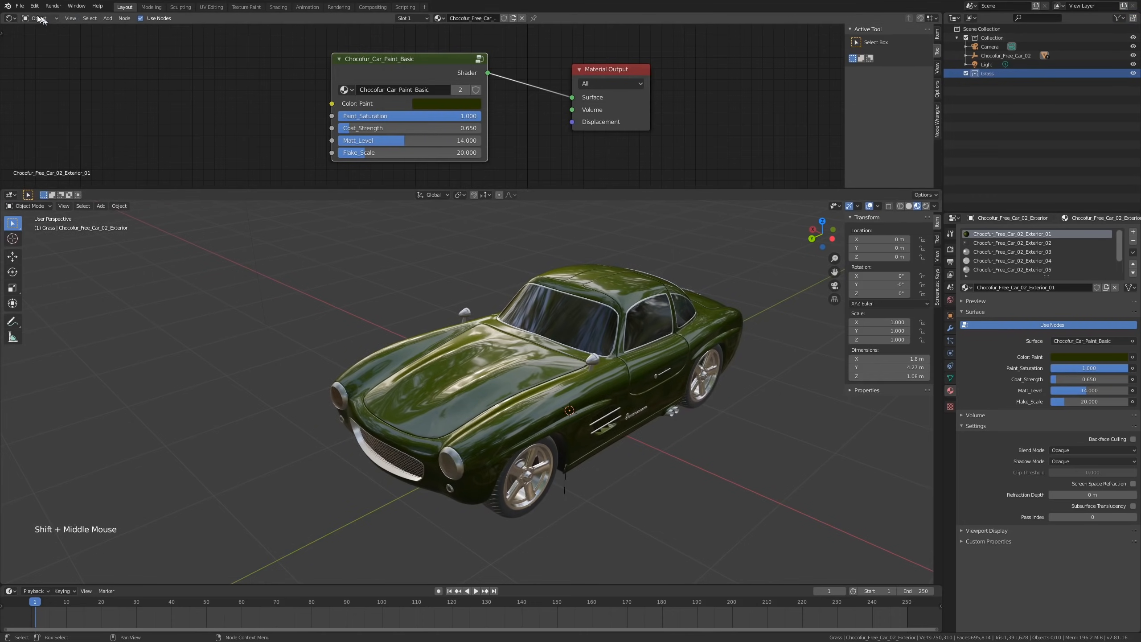
click(18, 7)
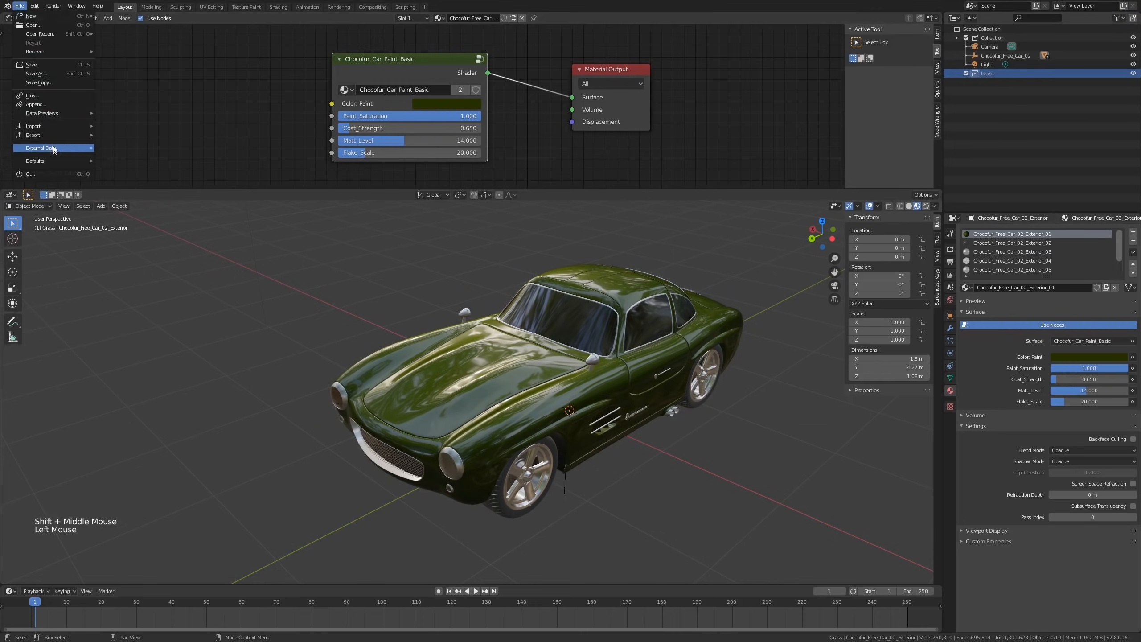
click(55, 106)
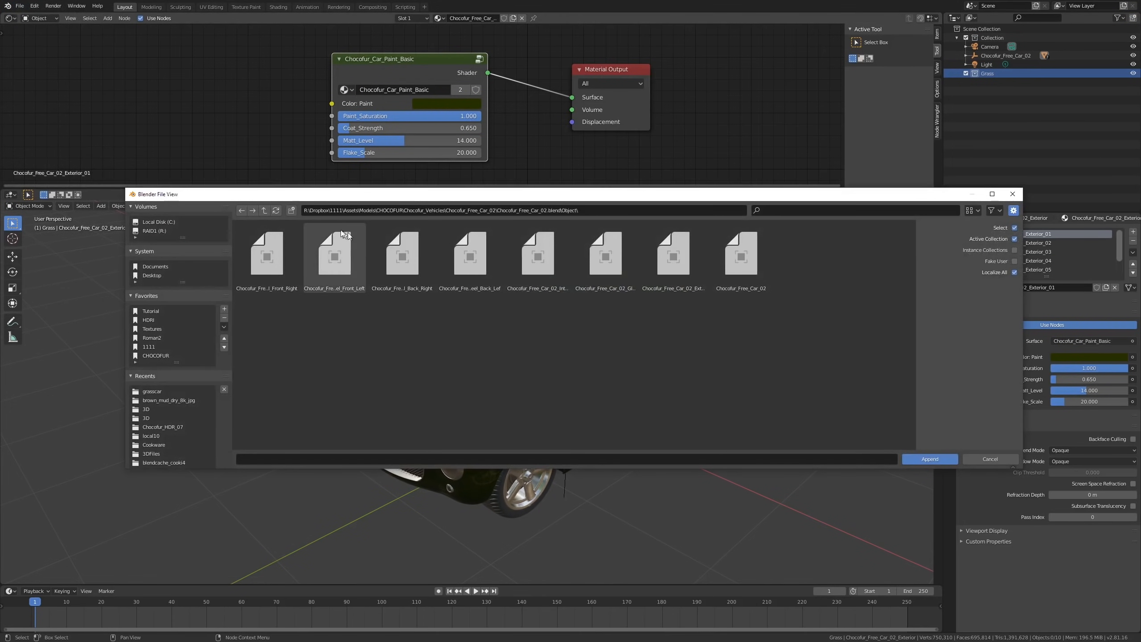
click(264, 211)
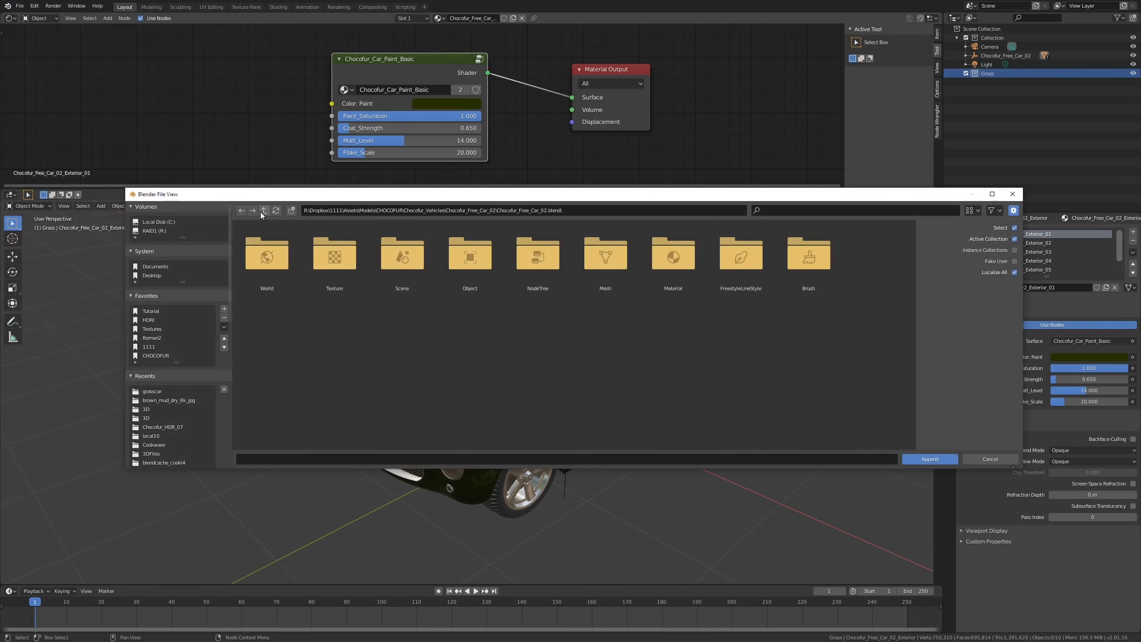
click(262, 212)
click(261, 212)
click(262, 212)
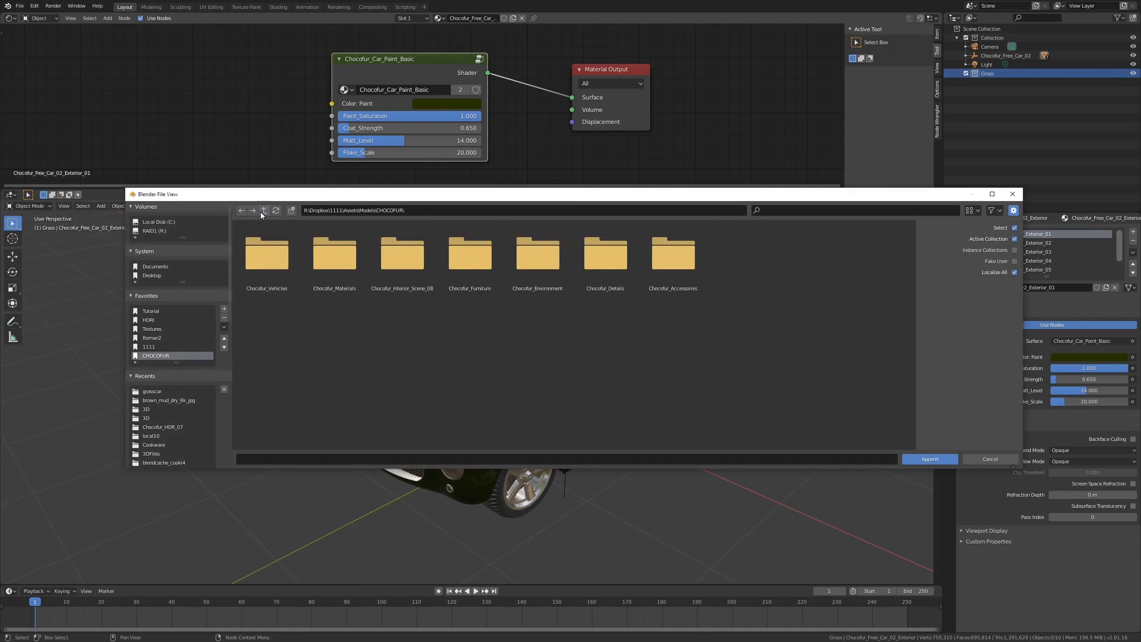
Step: Append all twelve Chocofur_Grass_02 objects from Chocofur_Grass_02.blend in the Chocofur_Environment folder into the Grass collection
double_click(527, 269)
double_click(335, 255)
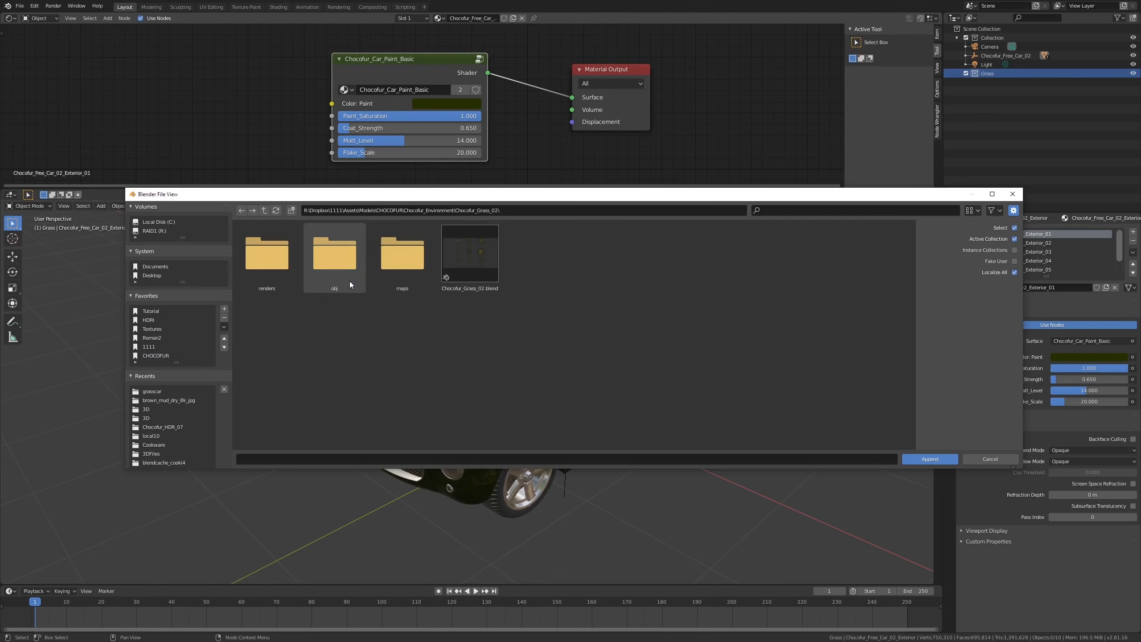
click(469, 266)
double_click(493, 278)
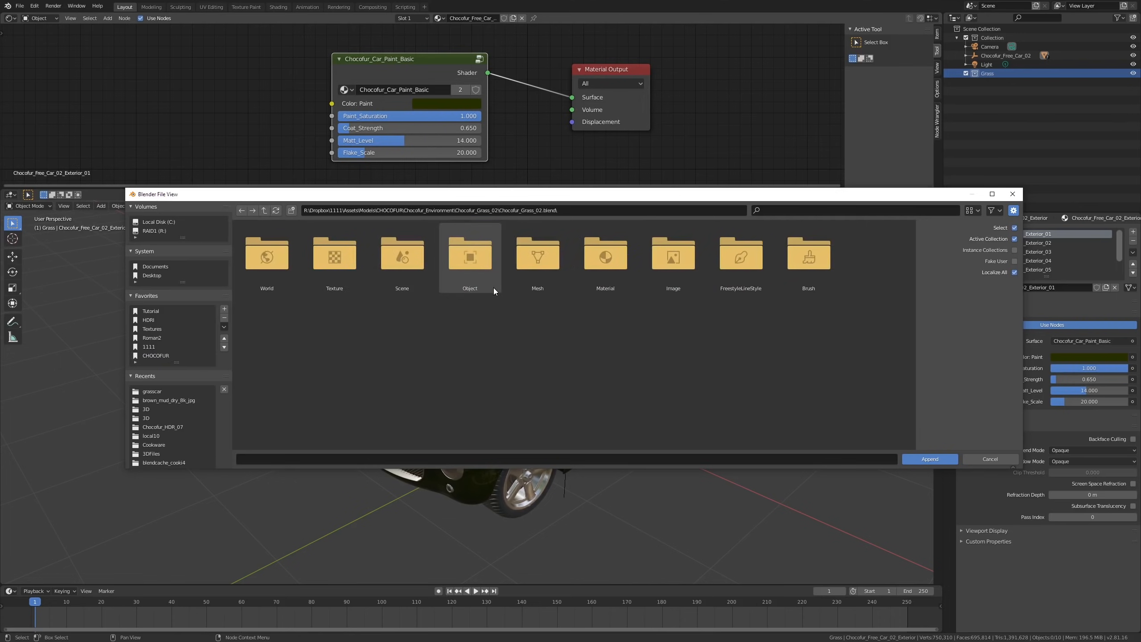
double_click(494, 283)
key(a)
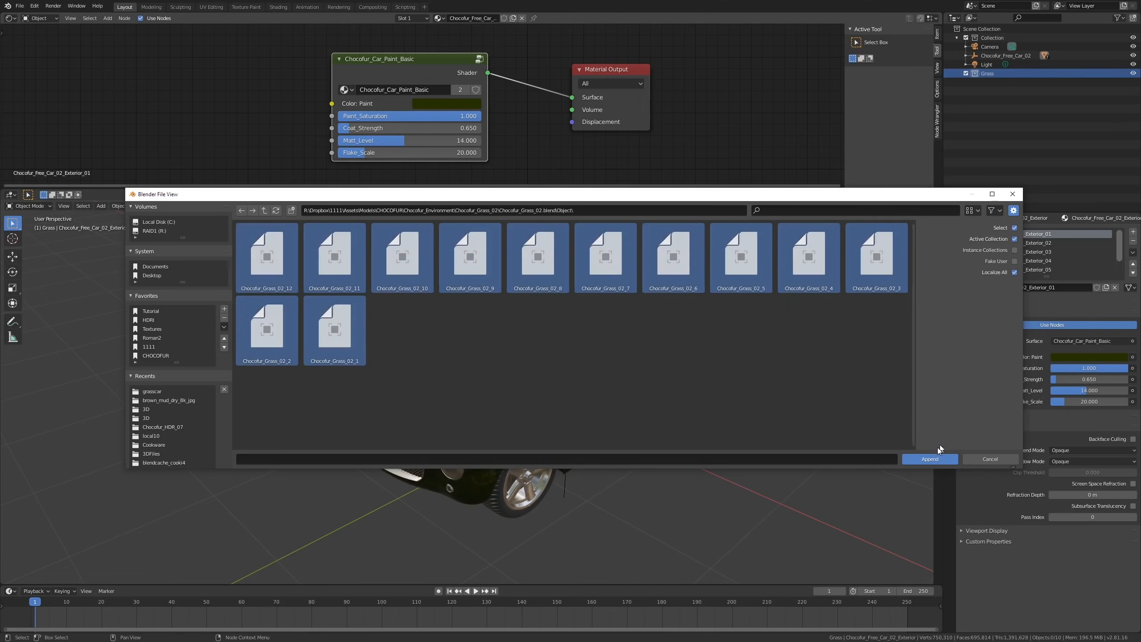
click(930, 459)
Step: Move the appended grass clumps along the X axis to about 5 m from the origin, clear of the car
mouse_move(653, 419)
shift+middle_down()
mouse_move(634, 408)
mouse_move(663, 414)
shift+middle_up()
scroll(649, 418, down, 2)
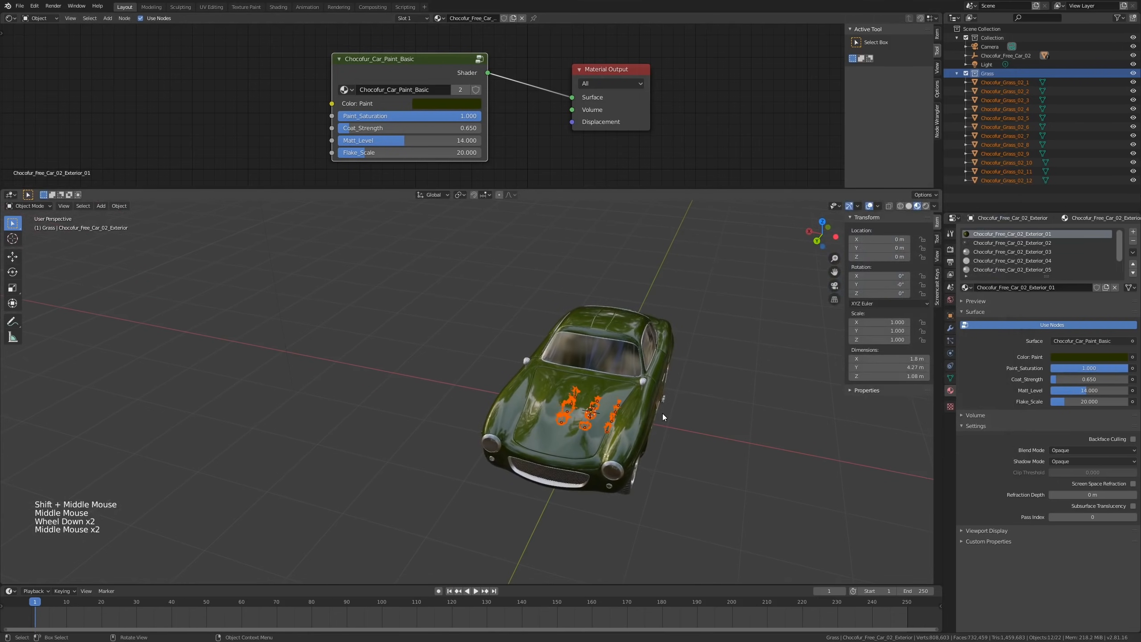
key(g)
key(x)
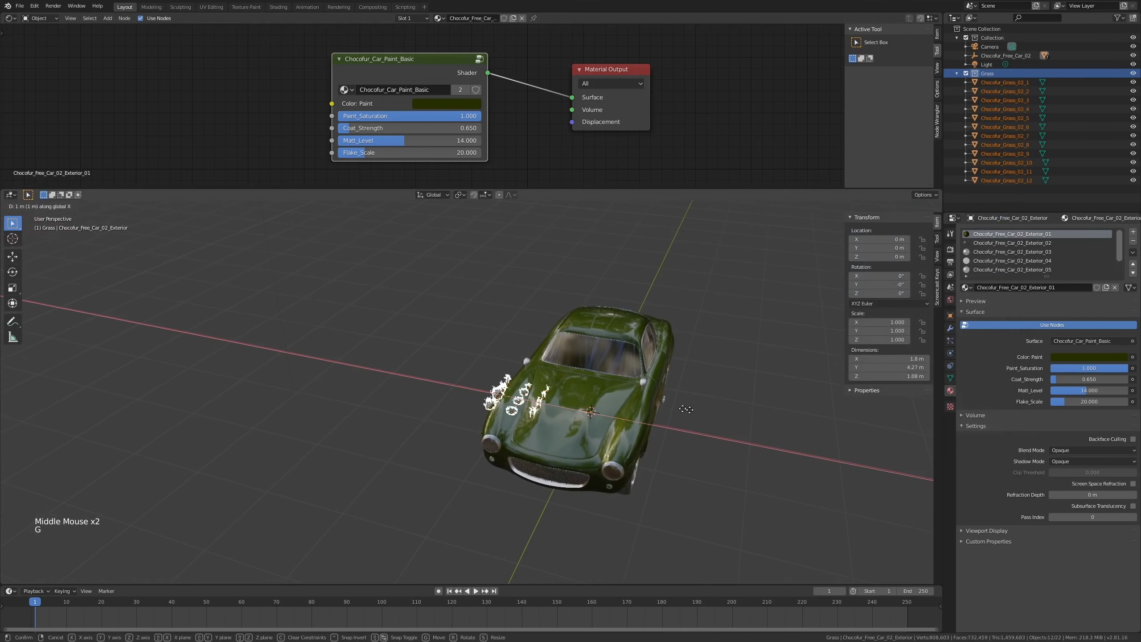
click(408, 385)
ctrl+middle_drag(408, 385, 532, 402)
shift+middle_drag(353, 377, 437, 386)
Step: Frame the grass clumps in the viewport and inspect their shapes up close
scroll(437, 386, up, 2)
click(311, 371)
middle_drag(311, 371, 511, 372)
key(alt+a)
scroll(349, 327, up, 1)
click(349, 327)
key(KP_Decimal)
scroll(354, 321, down, 1)
scroll(437, 346, down, 3)
key(alt+a)
scroll(437, 346, down, 1)
scroll(437, 346, down, 1)
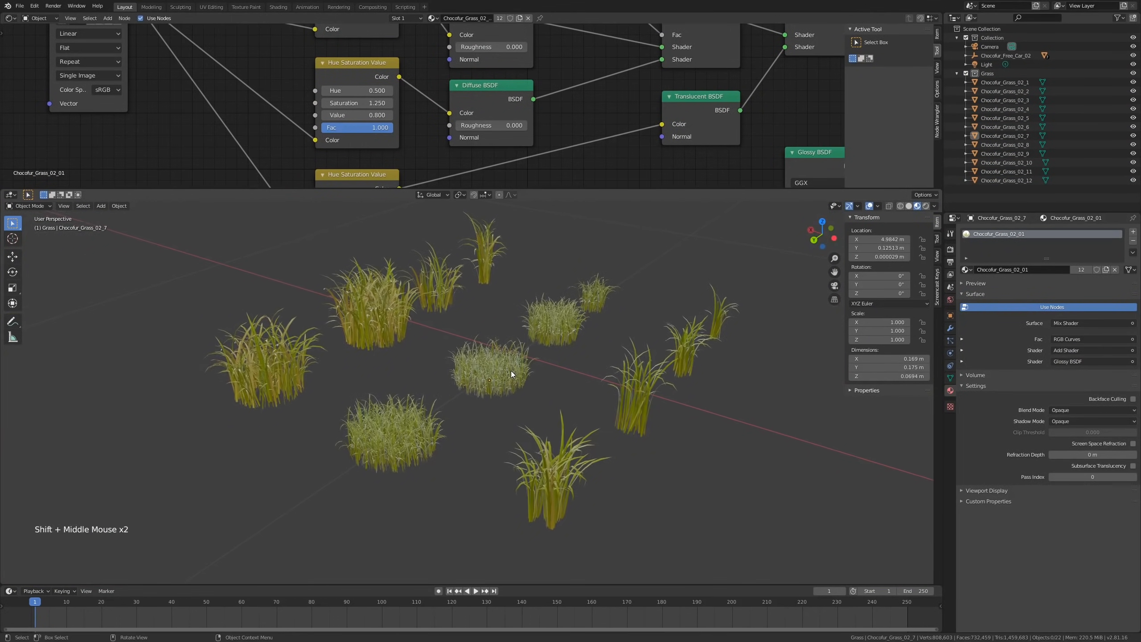
Step: Select the short, dense grass clumps in turn to compare their shapes and sizes
click(510, 372)
click(529, 338)
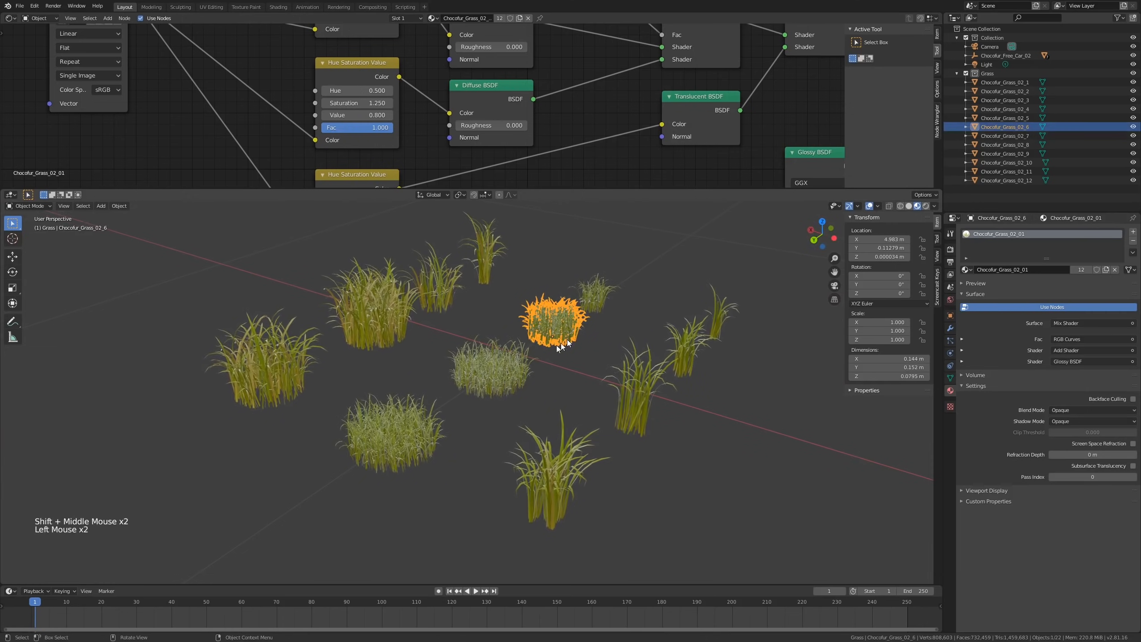
click(540, 393)
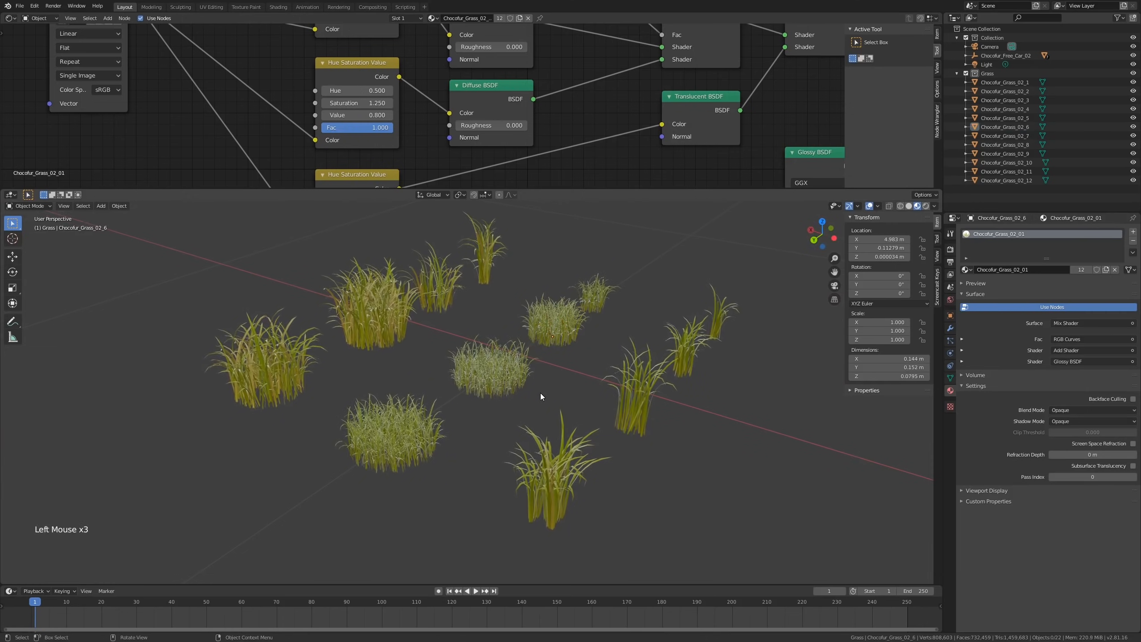
click(371, 348)
middle_drag(371, 348, 540, 356)
scroll(458, 363, up, 1)
click(458, 363)
click(544, 360)
shift+middle_drag(627, 372, 488, 394)
click(554, 340)
key(alt+a)
click(564, 369)
click(562, 380)
scroll(564, 390, down, 1)
click(535, 387)
middle_drag(354, 328, 499, 335)
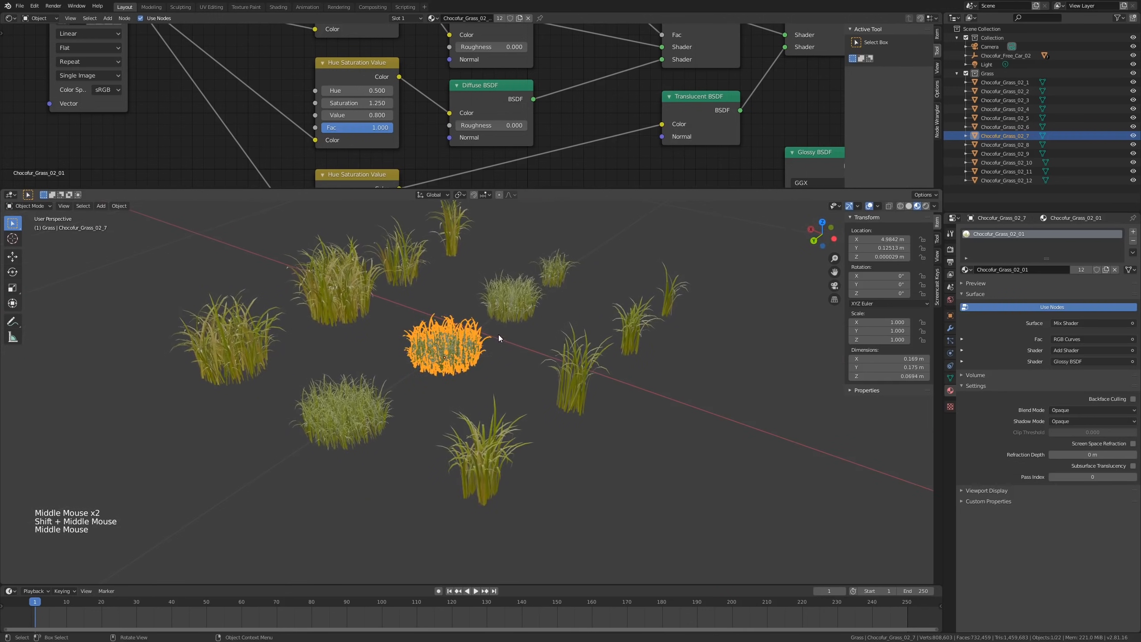
Step: Select a short clump and the tall front clump in turn to compare the grass variations
click(276, 361)
click(269, 368)
click(333, 409)
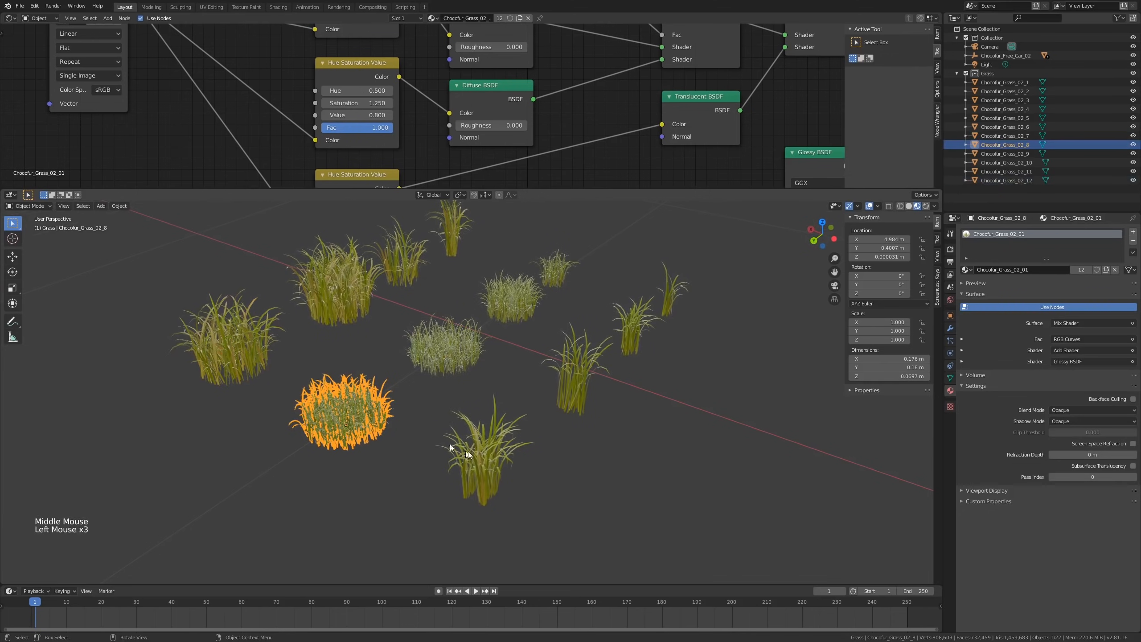
click(495, 463)
shift+middle_drag(494, 454, 540, 394)
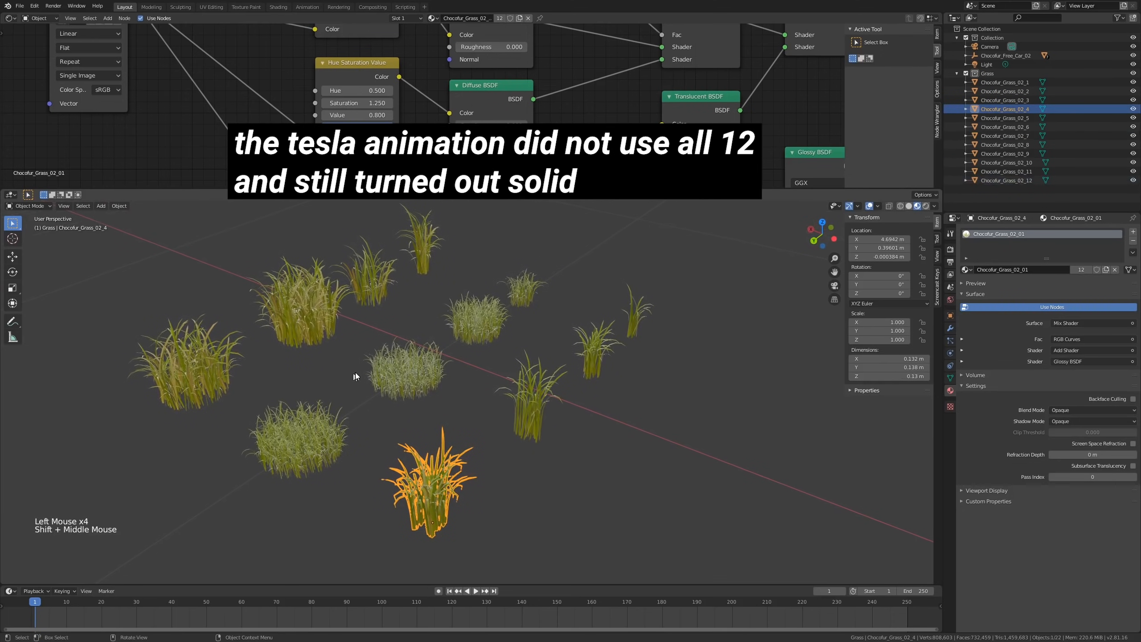
click(318, 434)
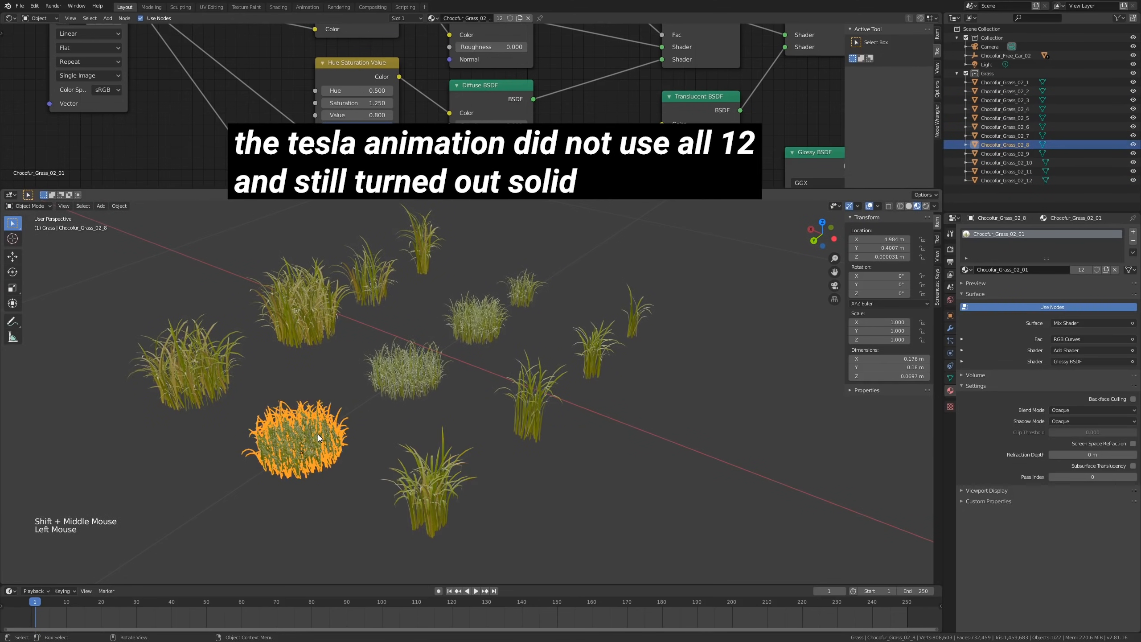
click(384, 430)
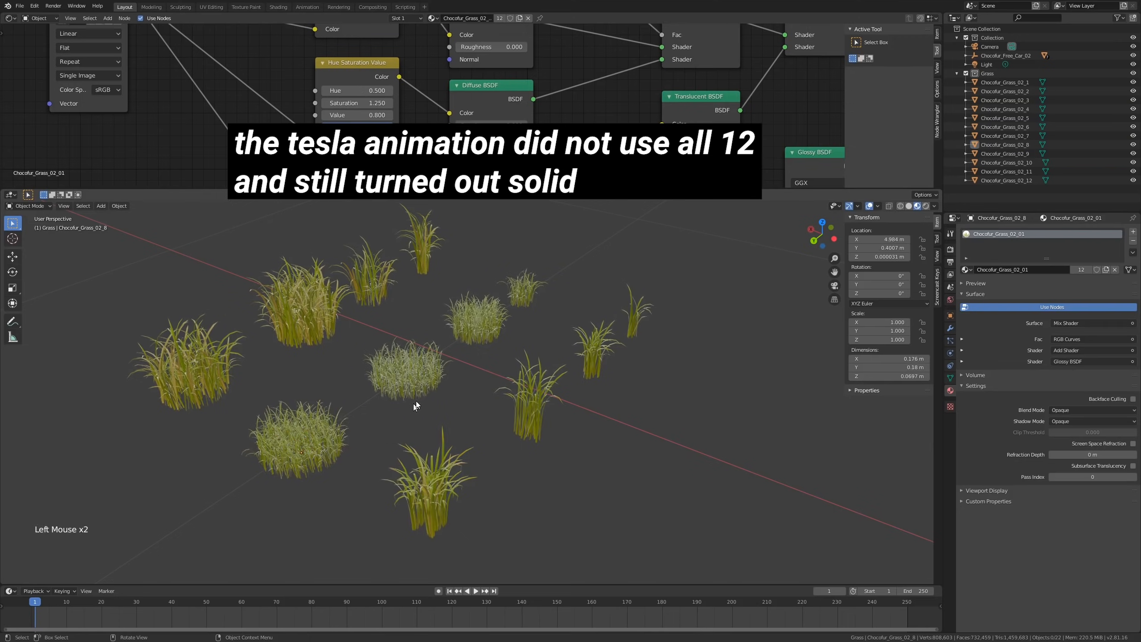
Step: Examine the whole set of grass clumps from a distance and up close
scroll(419, 400, down, 1)
shift+middle_drag(419, 400, 450, 407)
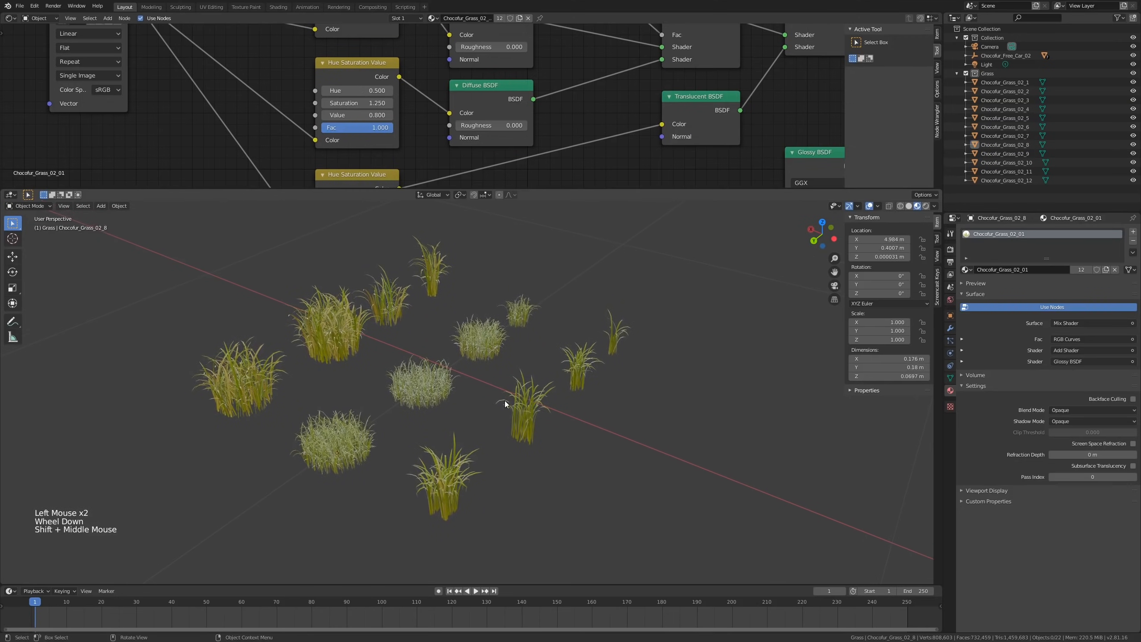
scroll(474, 436, down, 1)
shift+middle_drag(499, 457, 469, 421)
shift+scroll(473, 435, down, 1)
scroll(468, 410, down, 1)
click(465, 412)
key(alt+a)
scroll(473, 425, down, 2)
shift+scroll(471, 423, down, 1)
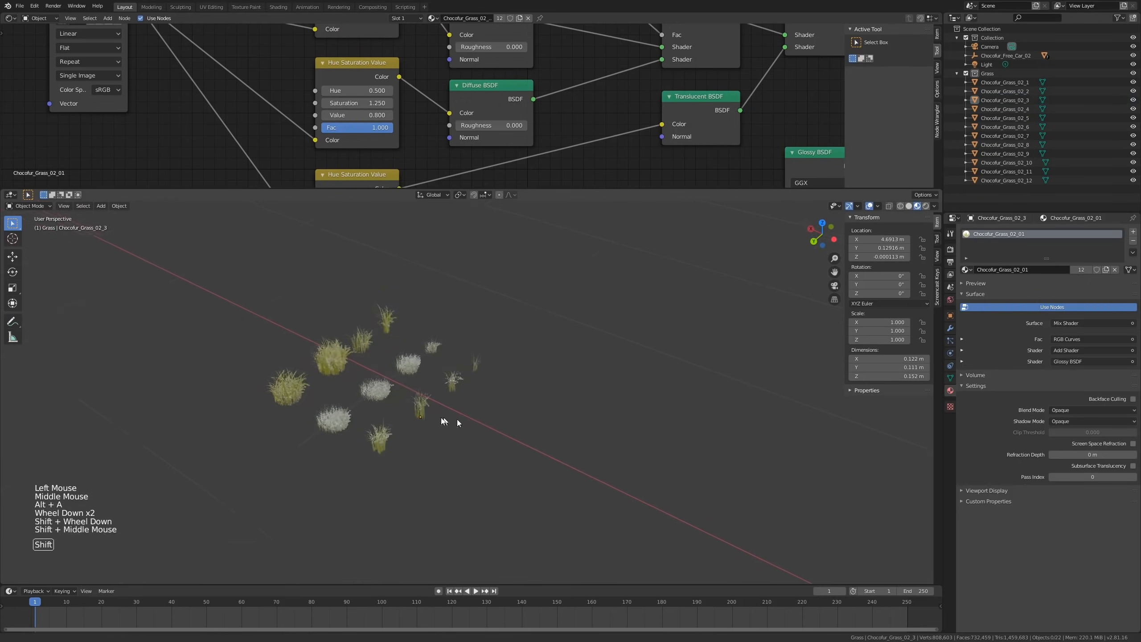
scroll(339, 382, up, 2)
click(334, 374)
scroll(333, 375, up, 2)
click(357, 424)
scroll(357, 424, up, 3)
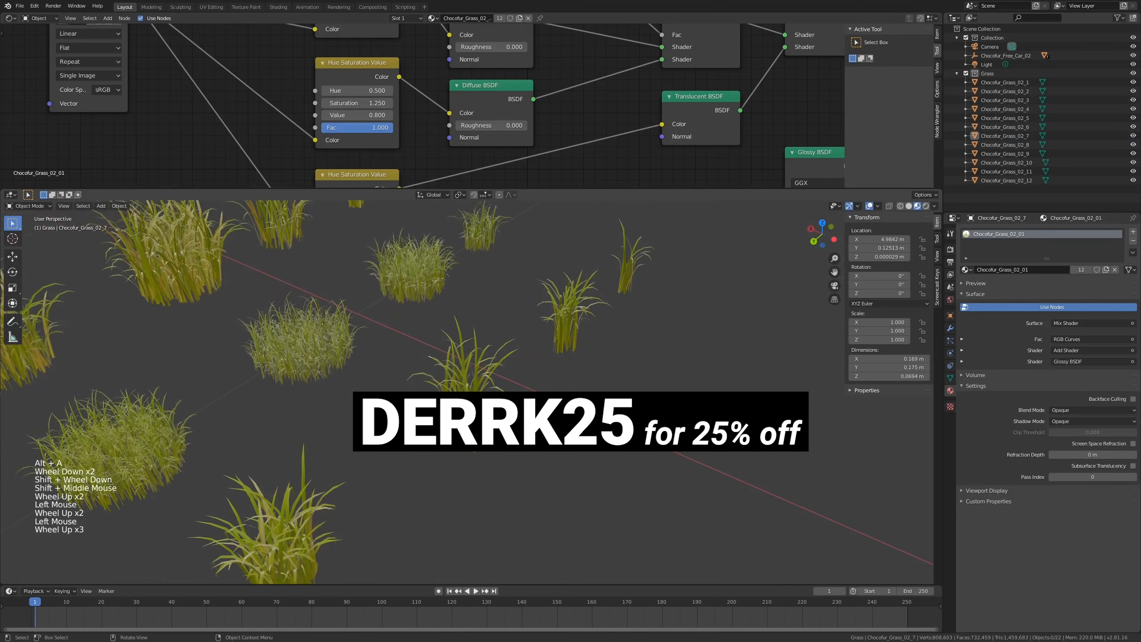
scroll(356, 424, down, 4)
shift+middle_drag(357, 424, 373, 405)
scroll(373, 405, down, 3)
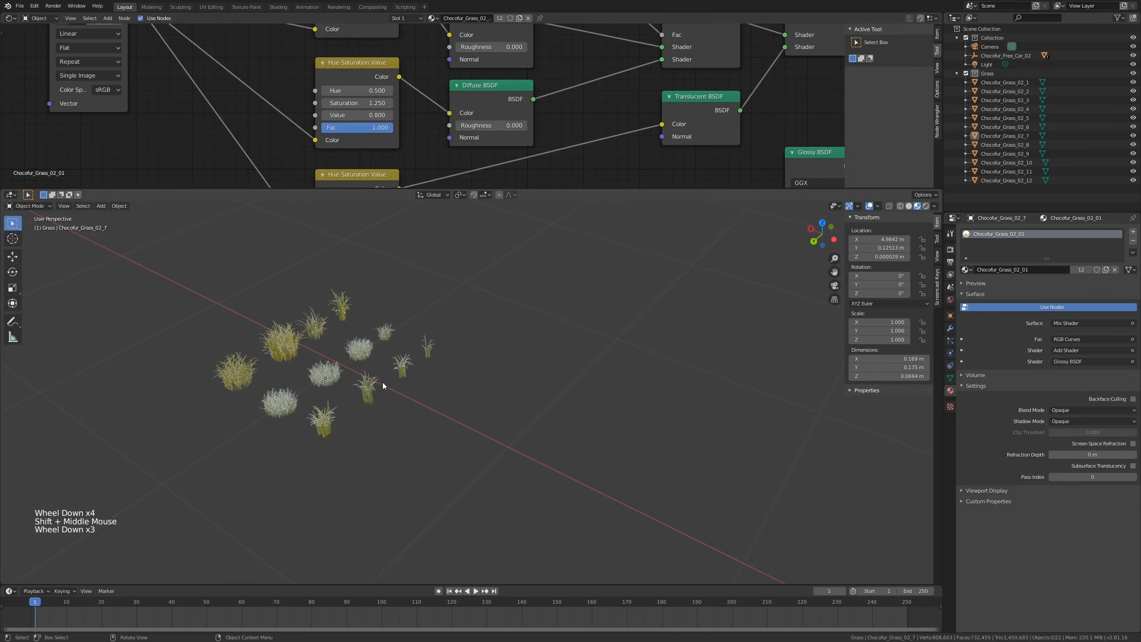
Step: Try moving one grass clump onto the car to compare their sizes, and undo the move
scroll(383, 382, down, 3)
scroll(387, 384, up, 1)
scroll(394, 387, down, 3)
shift+middle_drag(394, 387, 358, 350)
click(365, 346)
key(alt+a)
click(268, 271)
shift+middle_drag(268, 271, 332, 367)
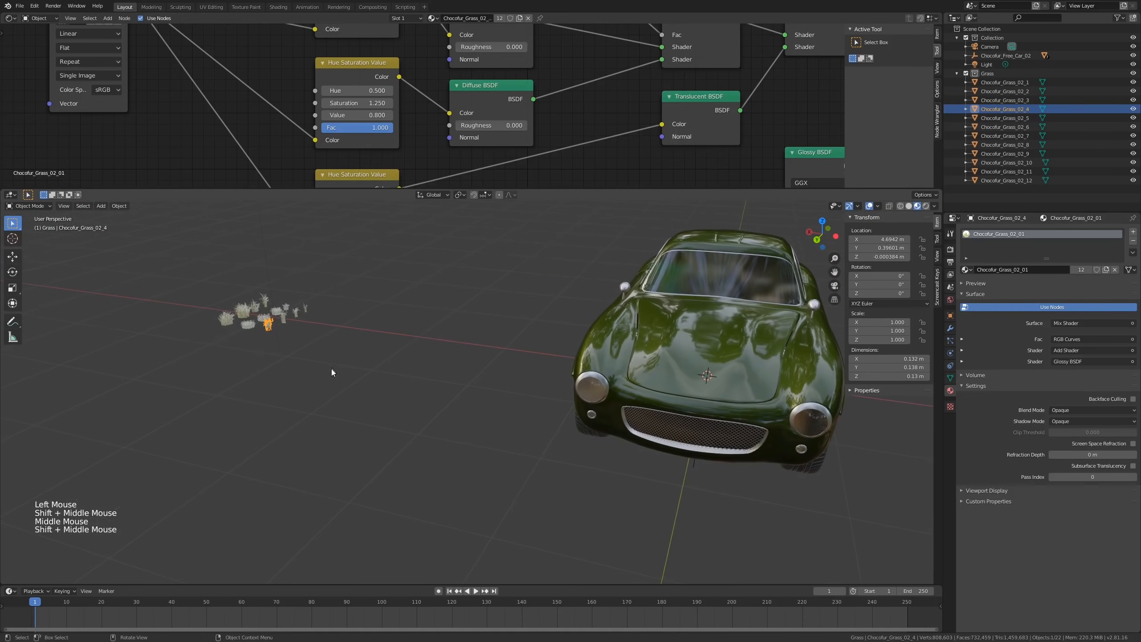
key(g)
click(705, 350)
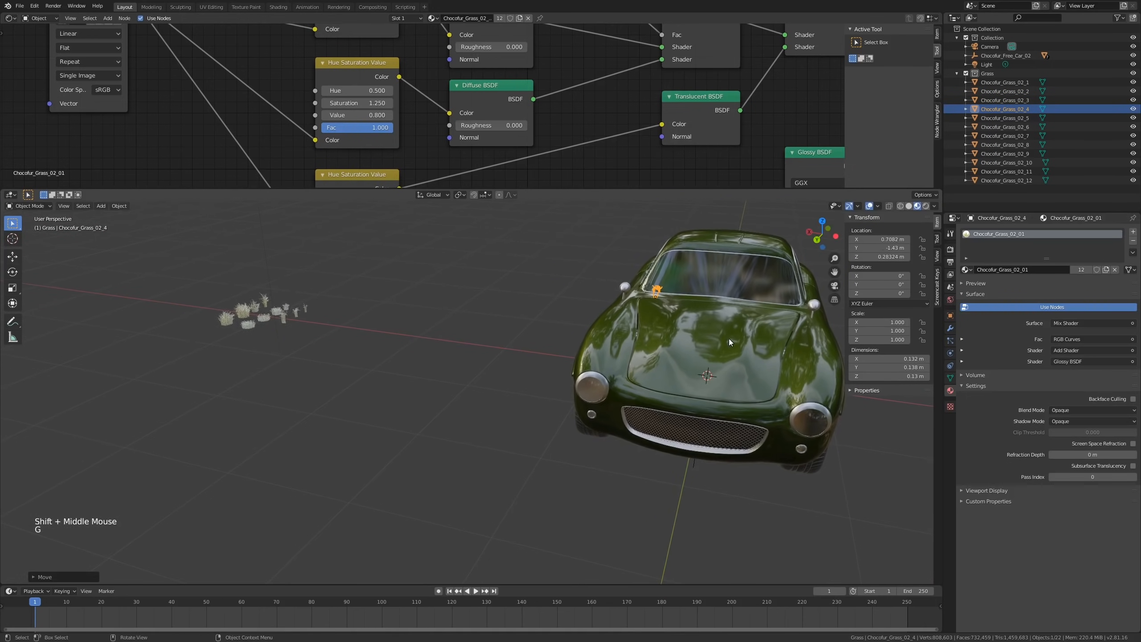
middle_drag(730, 339, 702, 341)
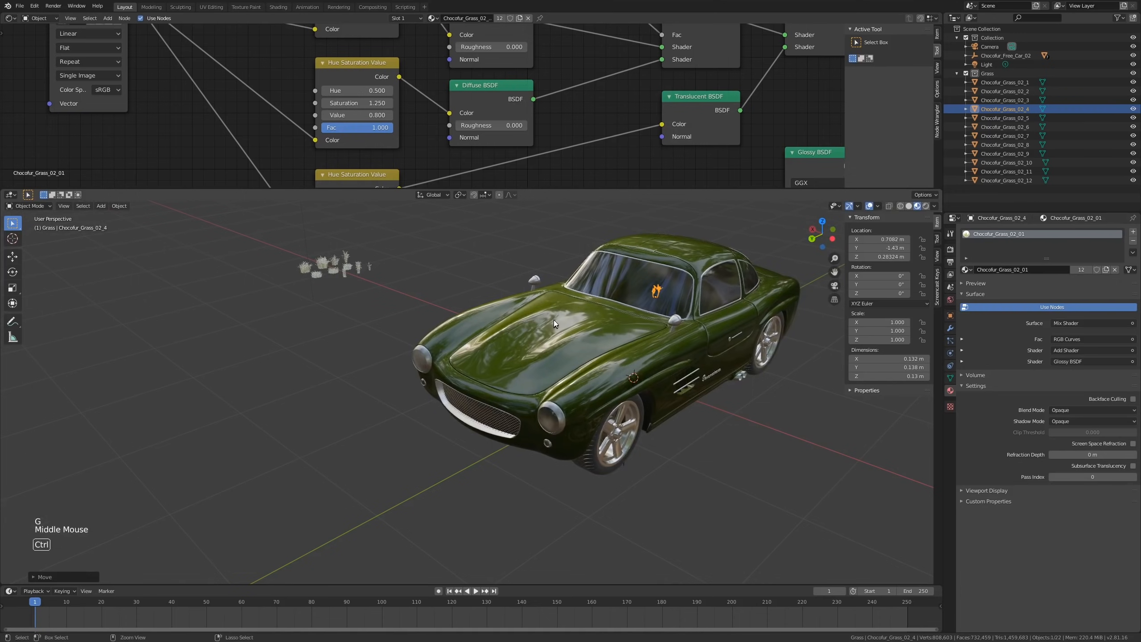
key(ctrl+z)
Step: Deselect the grass and select the car's green exterior body object
shift+middle_drag(528, 311, 463, 316)
click(496, 314)
key(alt+a)
click(489, 348)
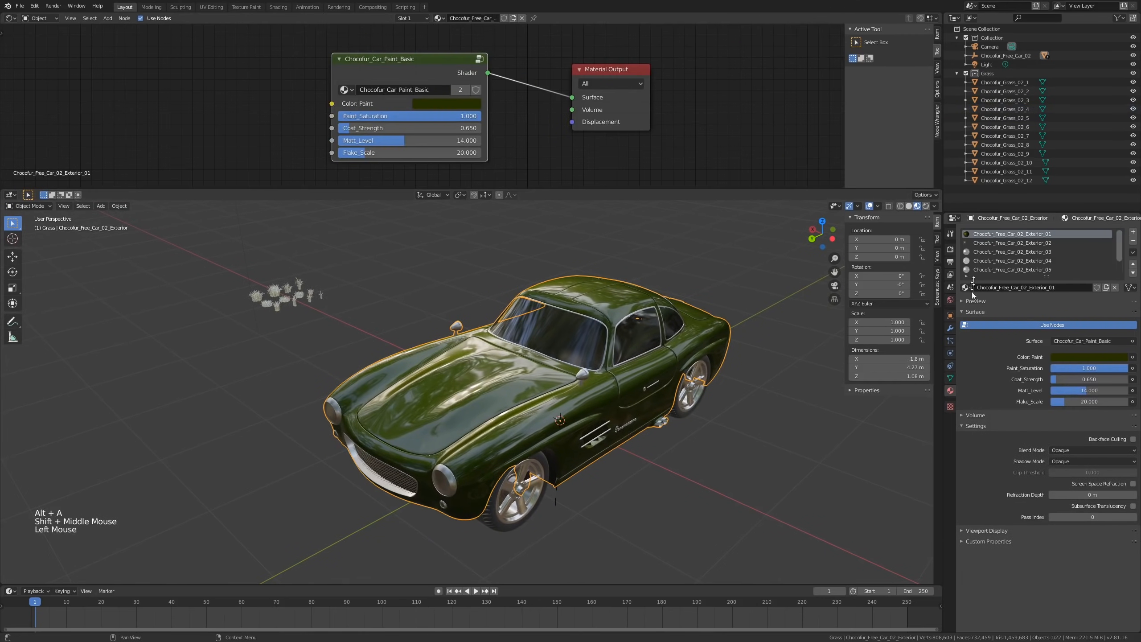
middle_drag(752, 386, 652, 356)
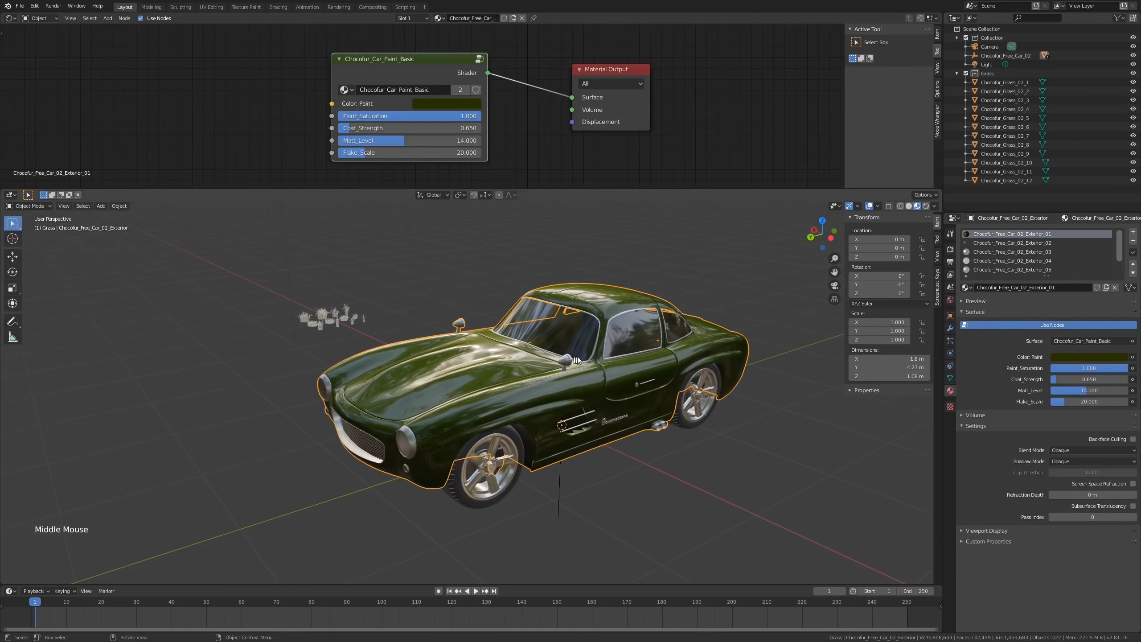
shift+middle_drag(553, 358, 538, 391)
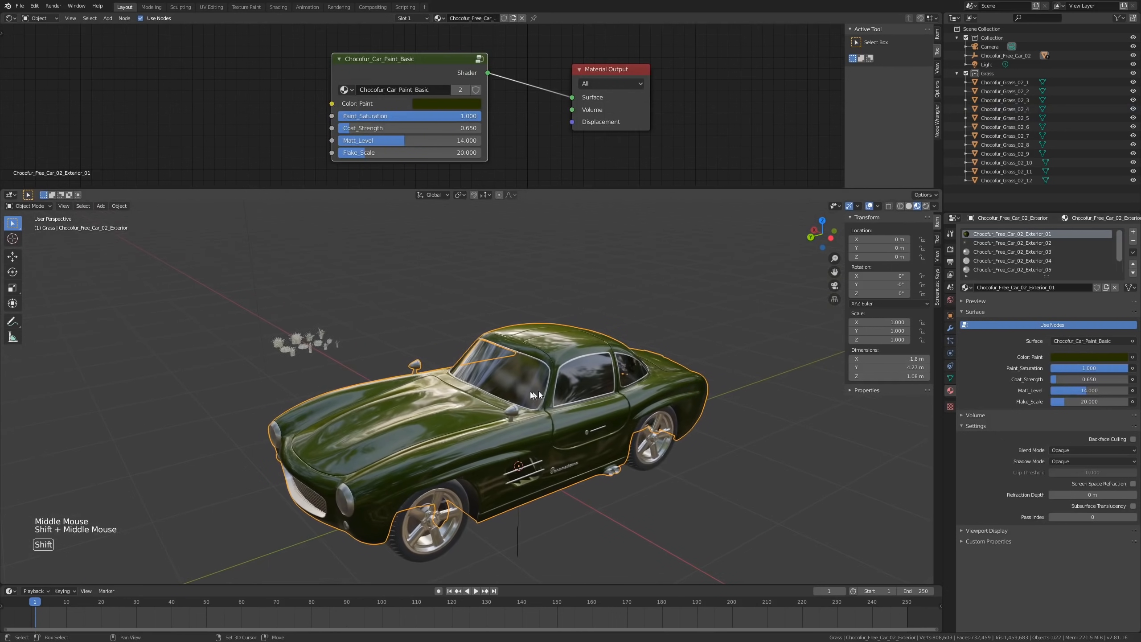
Step: Select the front wheel and the exterior body in turn, and try moving the exterior away from the other car parts
click(391, 515)
click(501, 413)
click(453, 518)
click(485, 437)
shift+middle_drag(486, 437, 508, 437)
key(g)
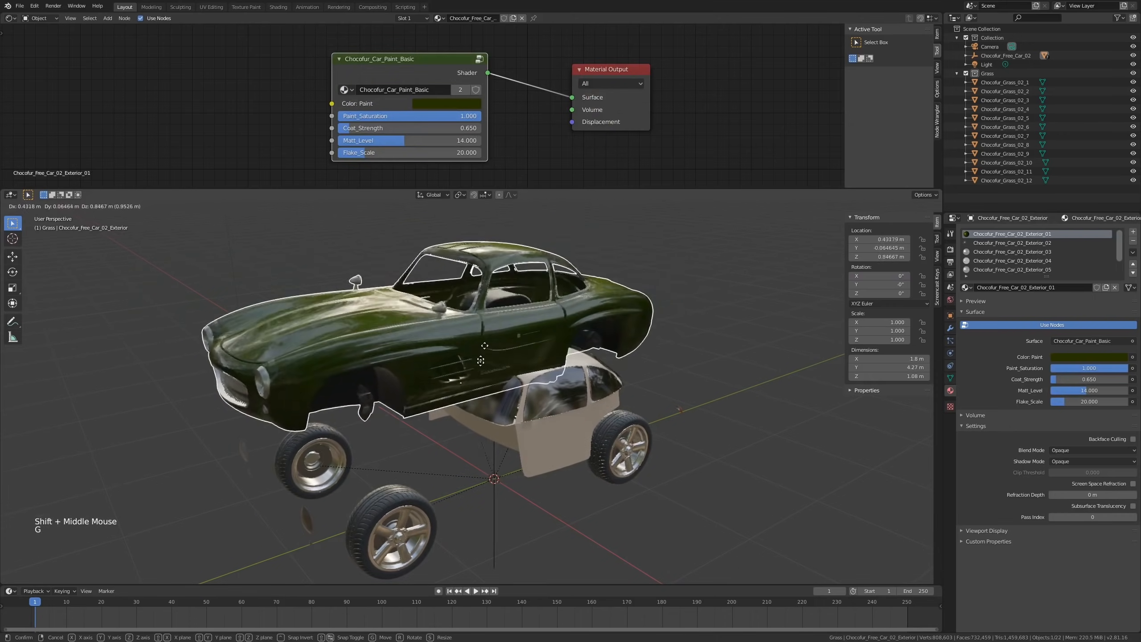
right_click(555, 322)
Step: Enter Edit Mode on the car's exterior mesh and clear its vertex selection
scroll(468, 486, up, 4)
middle_drag(467, 487, 358, 447)
scroll(537, 379, down, 3)
middle_drag(537, 378, 491, 411)
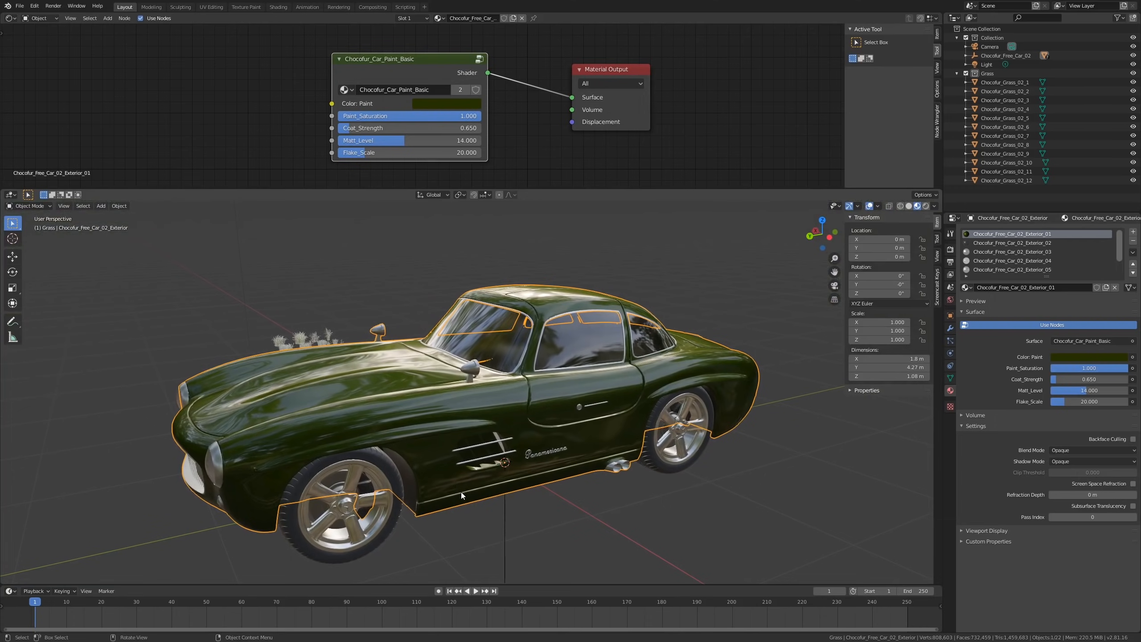
middle_drag(595, 409, 603, 411)
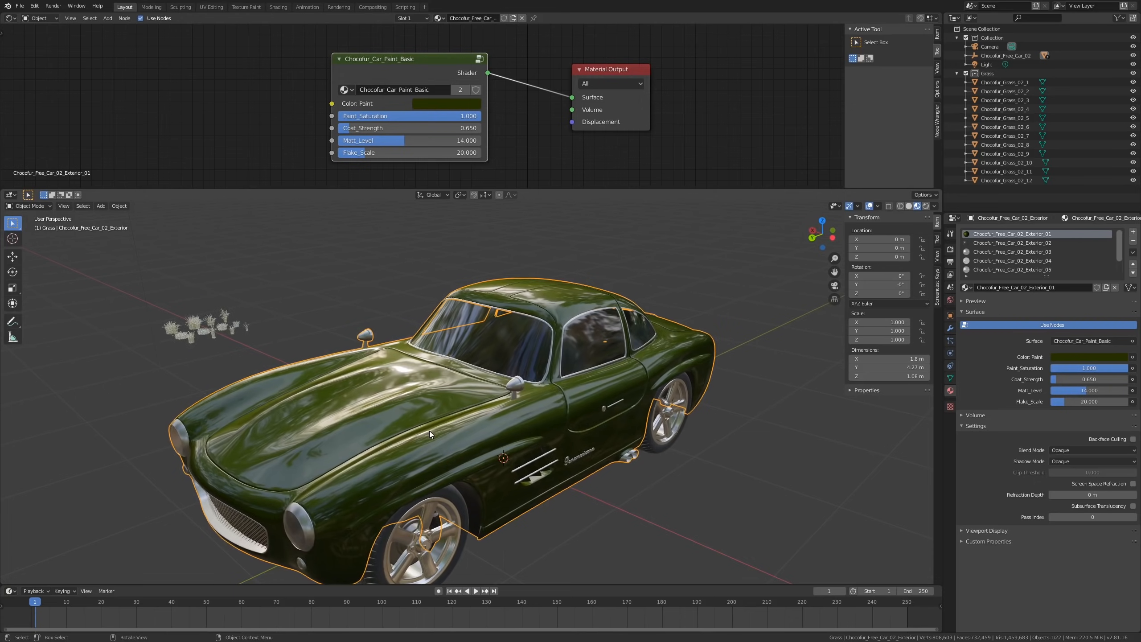
shift+middle_drag(434, 435, 485, 405)
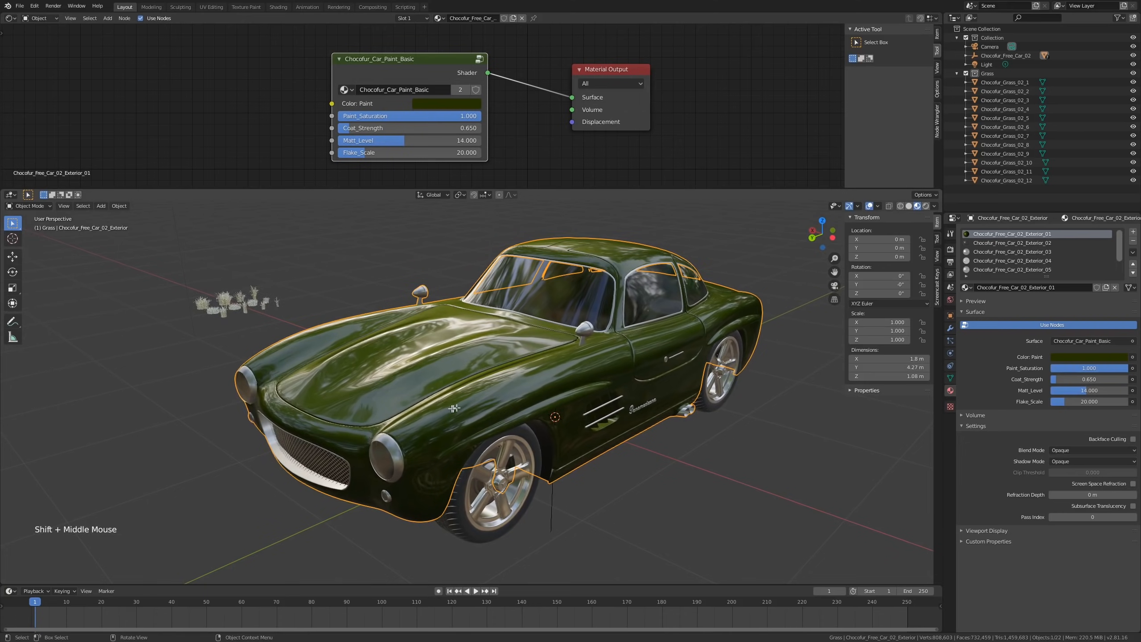
key(Tab)
shift+middle_drag(503, 398, 464, 410)
key(alt+a)
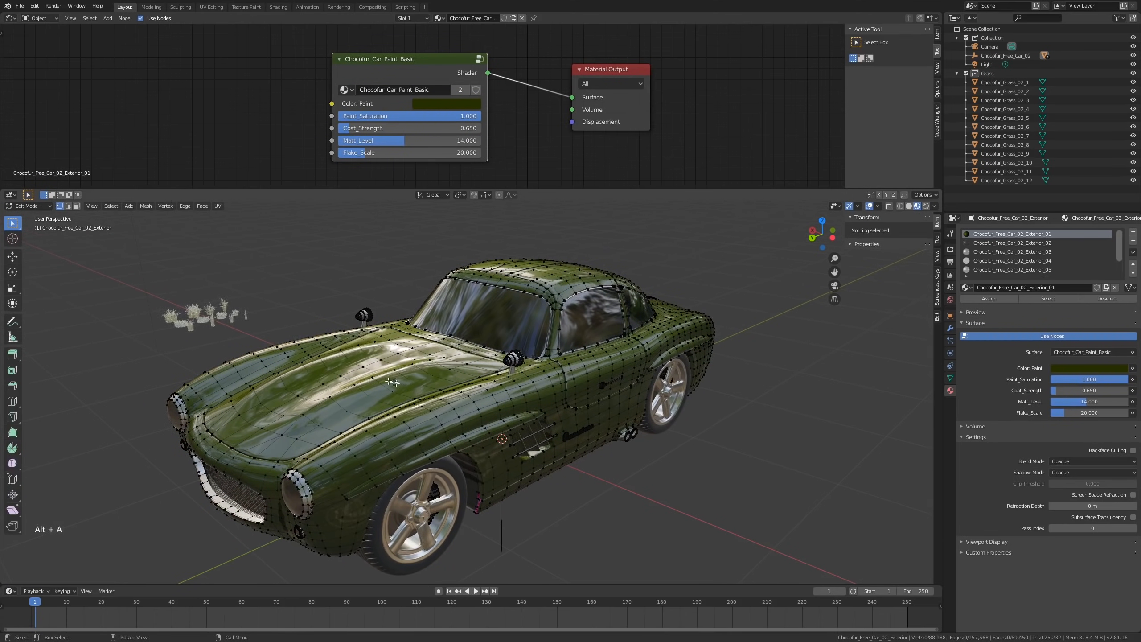
Step: Select the linked geometry of the car's main painted body shell
middle_drag(398, 375, 450, 403)
key(l)
key(l)
key(l)
middle_drag(609, 396, 556, 428)
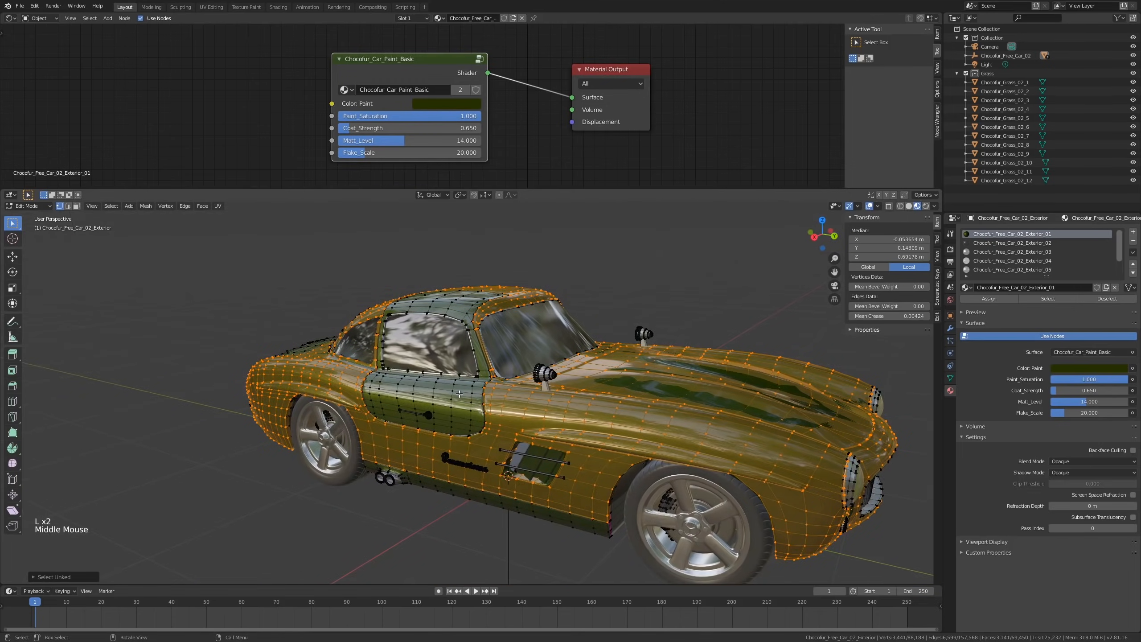
Step: Add the doors and the remaining green-painted panels to the linked geometry selection
key(l)
middle_drag(460, 394, 499, 438)
key(l)
scroll(575, 440, up, 4)
key(l)
middle_drag(587, 442, 469, 423)
key(l)
scroll(469, 423, down, 2)
Step: Separate the selected painted panels into their own object and return to Object Mode
middle_drag(441, 475, 369, 414)
middle_drag(703, 386, 632, 381)
key(p)
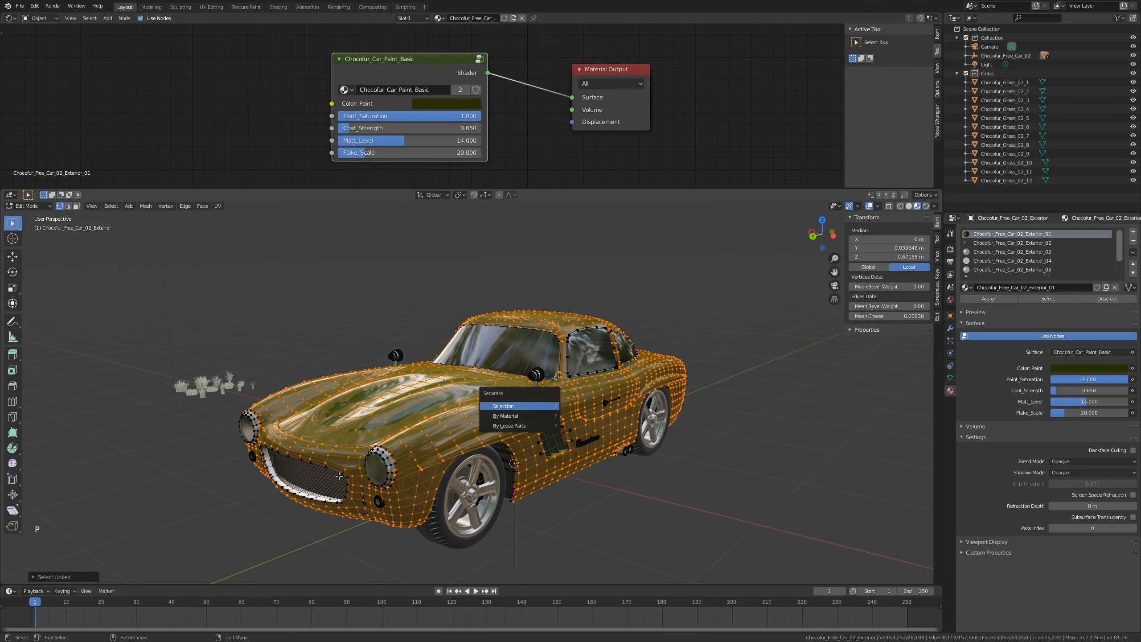
key(Return)
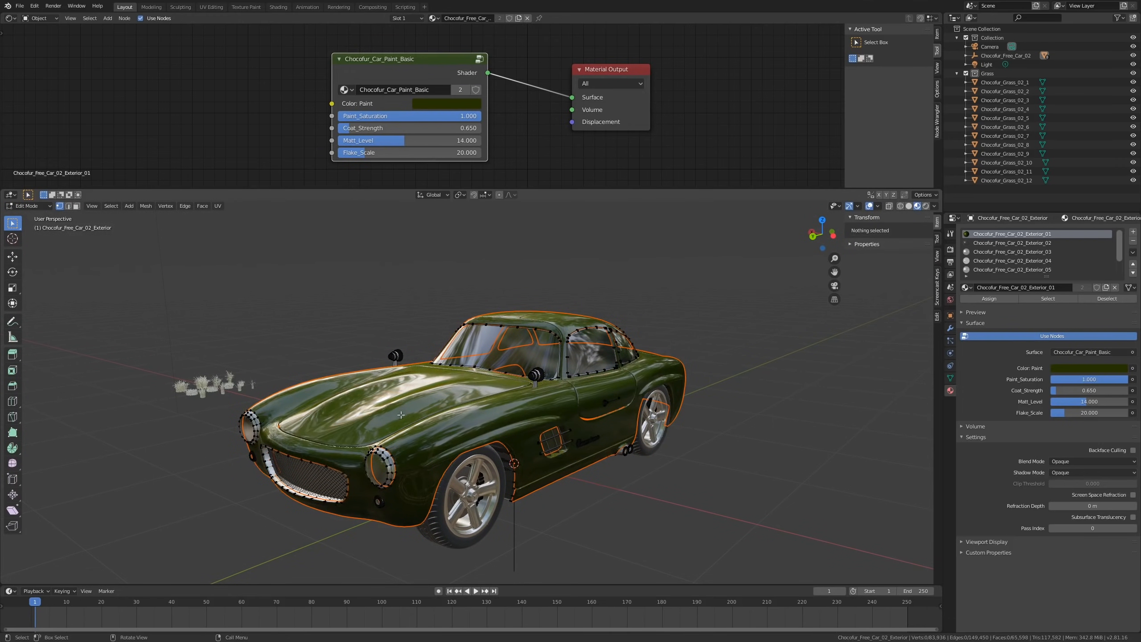
middle_drag(401, 414, 417, 407)
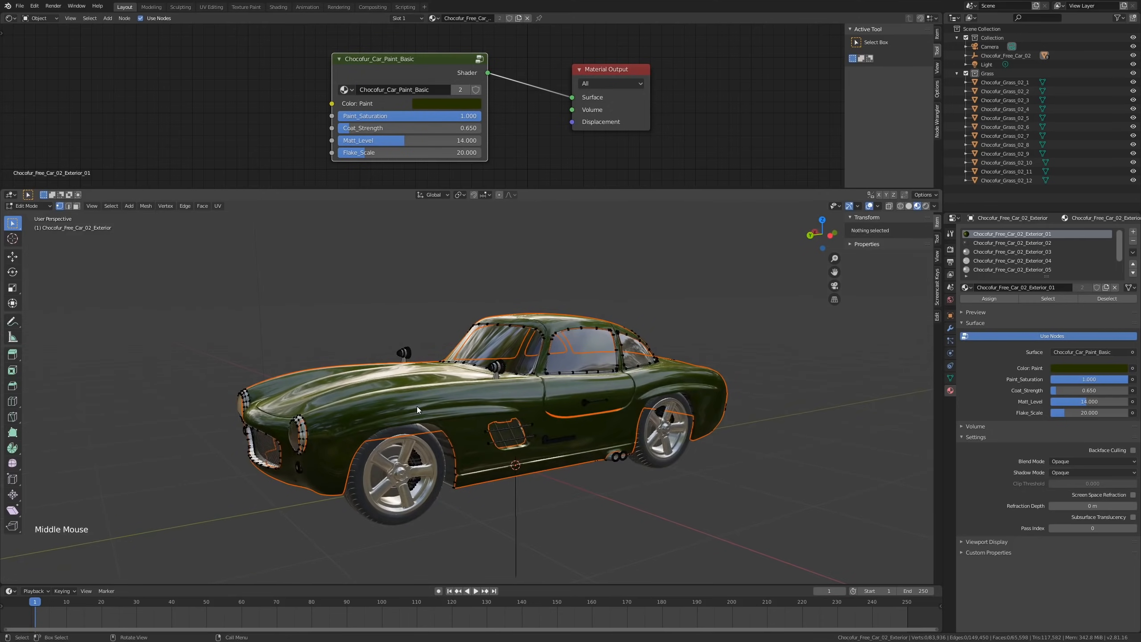
key(Tab)
Step: Select the separated painted body shell and test which parts move with it, cancelling the move
click(344, 347)
click(449, 359)
middle_drag(450, 360, 463, 351)
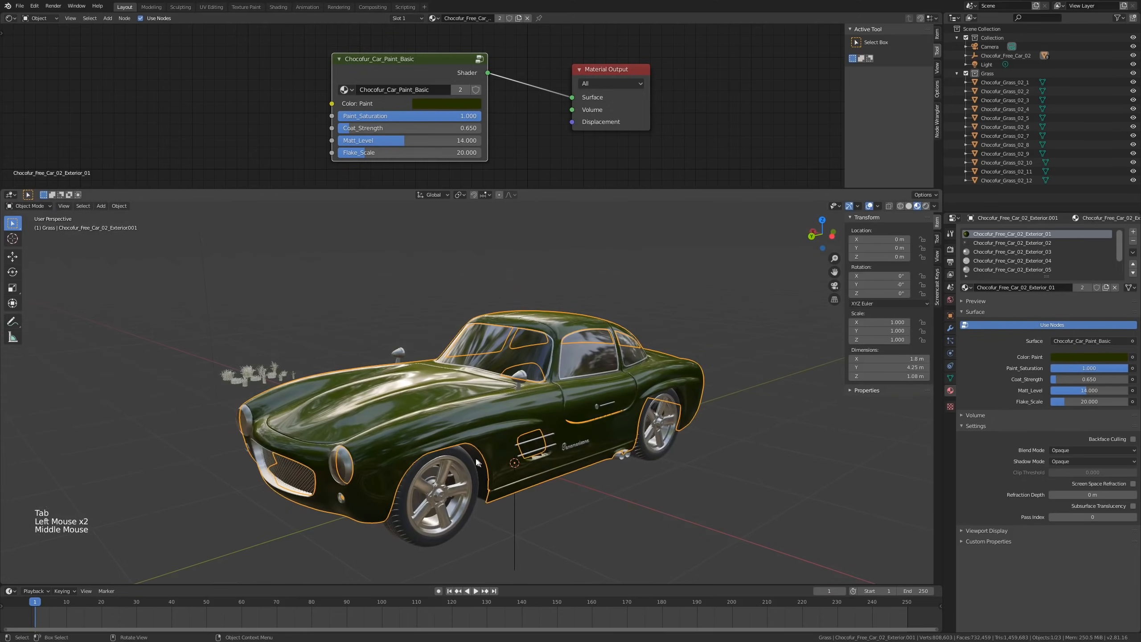
key(g)
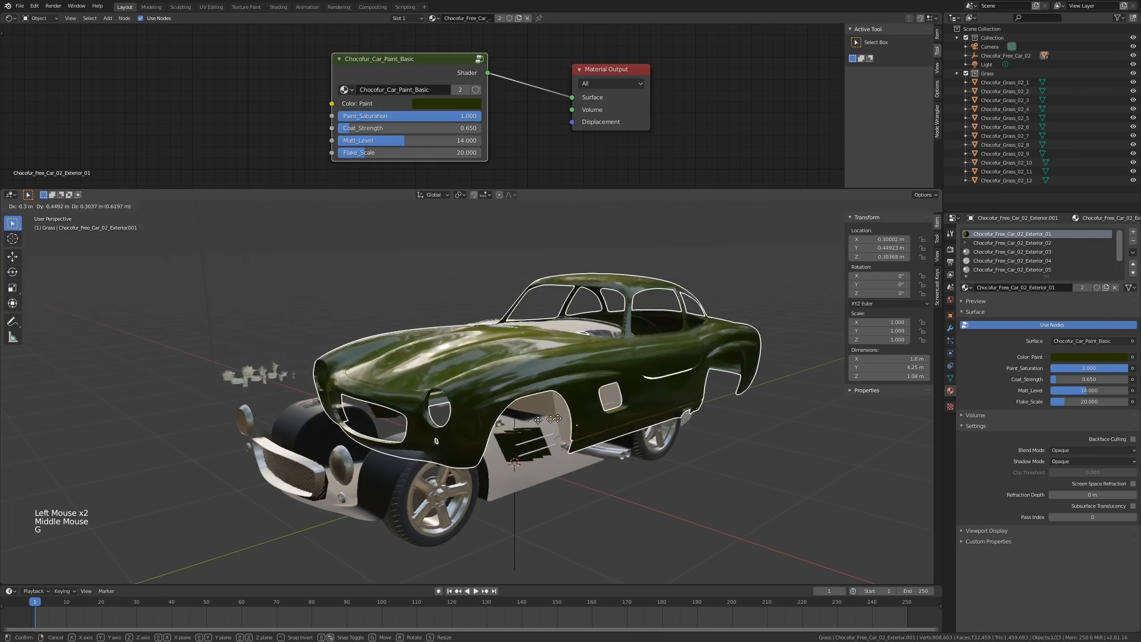
key(Escape)
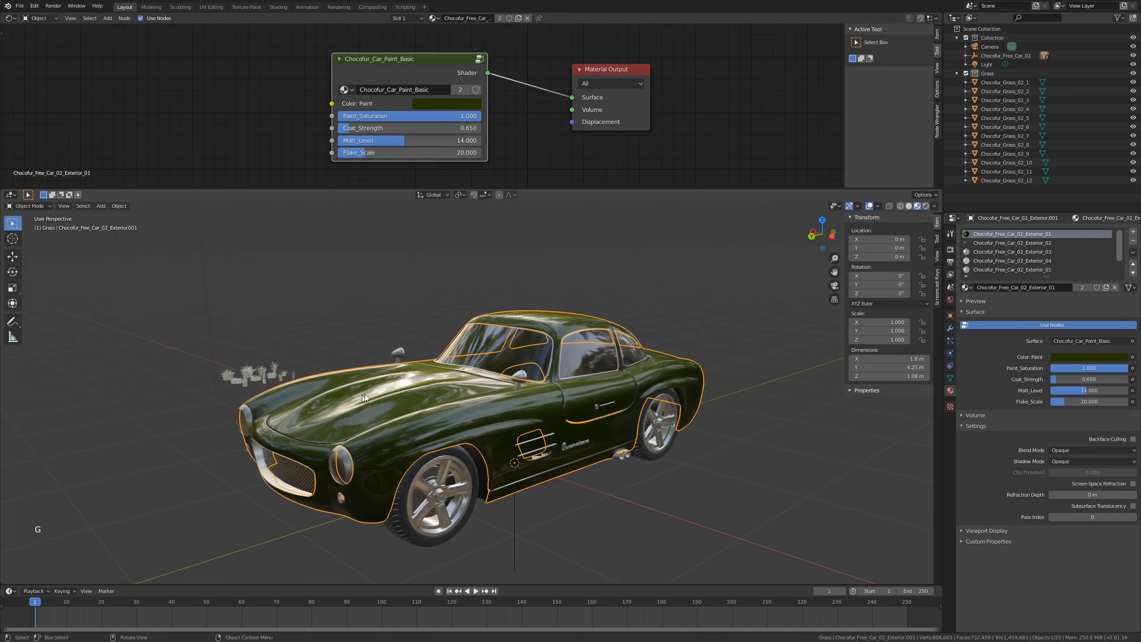
Step: Remove the unused material slots from the separated shell, keeping only Chocofur_Free_Car_02_Exterior_01
click(1081, 246)
click(1134, 243)
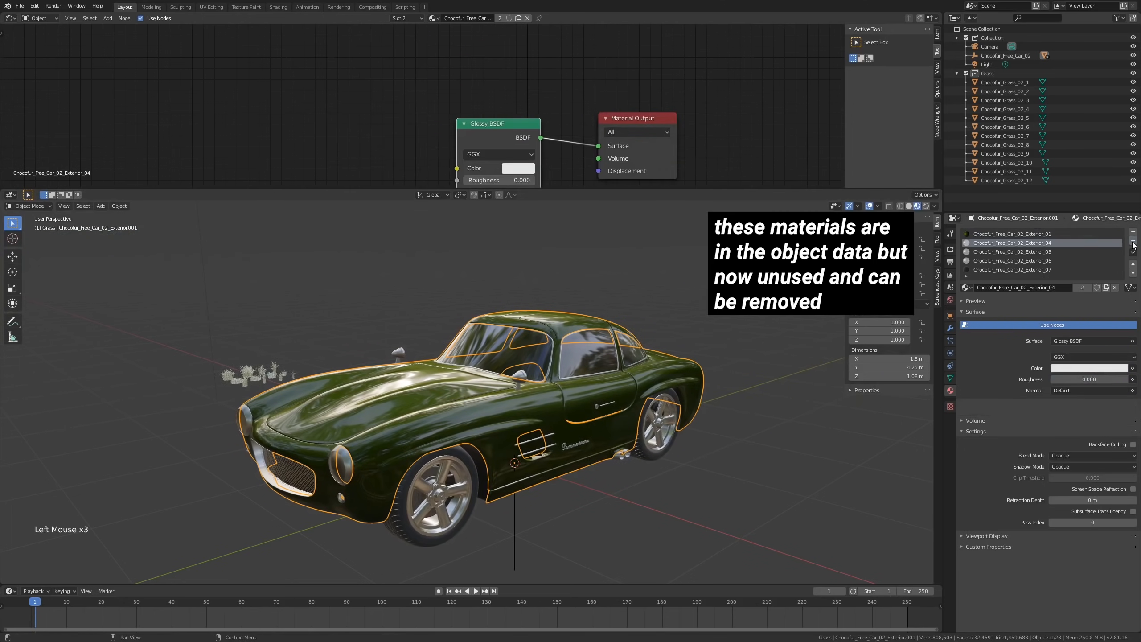
click(1134, 243)
click(1134, 243)
click(1134, 243)
click(1133, 243)
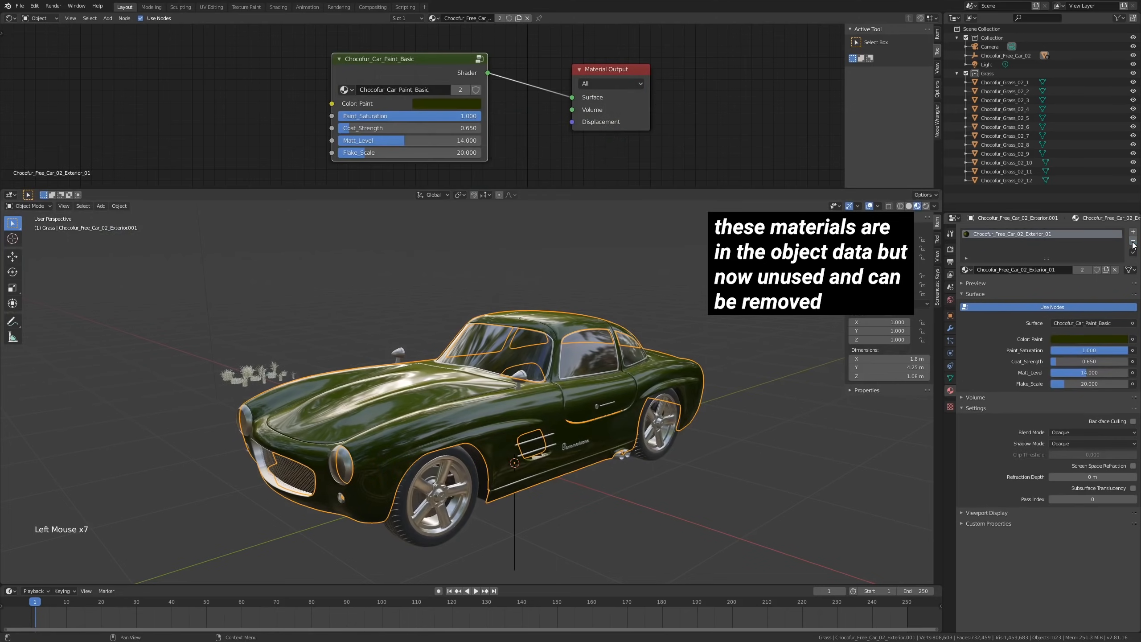
Step: Reselect the painted shell and try moving it off the wheels and interior once more
shift+middle_drag(535, 301, 556, 323)
middle_click(538, 321)
key(alt+a)
mouse_move(569, 385)
shift+middle_down()
mouse_move(556, 361)
mouse_move(560, 373)
shift+middle_up()
click(555, 364)
key(g)
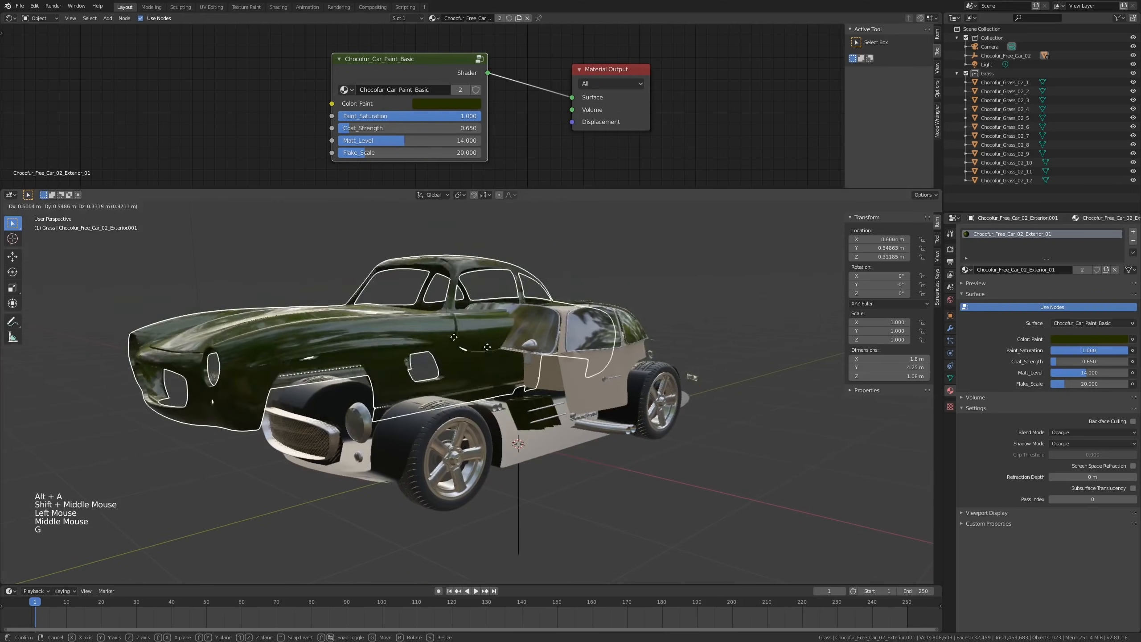
key(Escape)
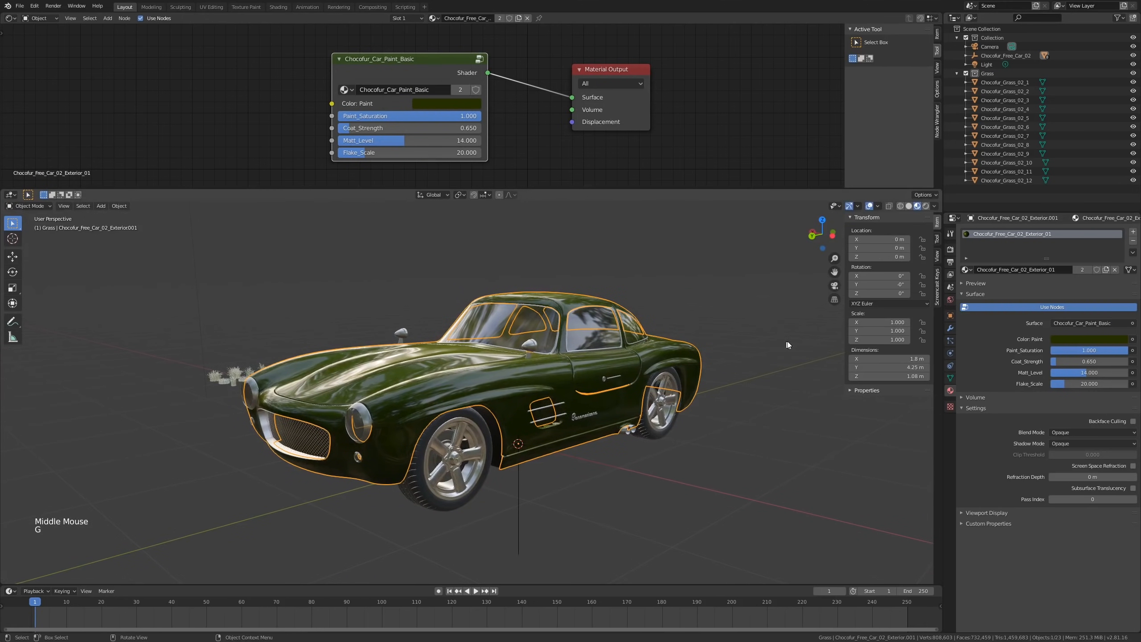
Step: Add a particle system to the painted shell and play the animation to preview the emitted particles
click(951, 342)
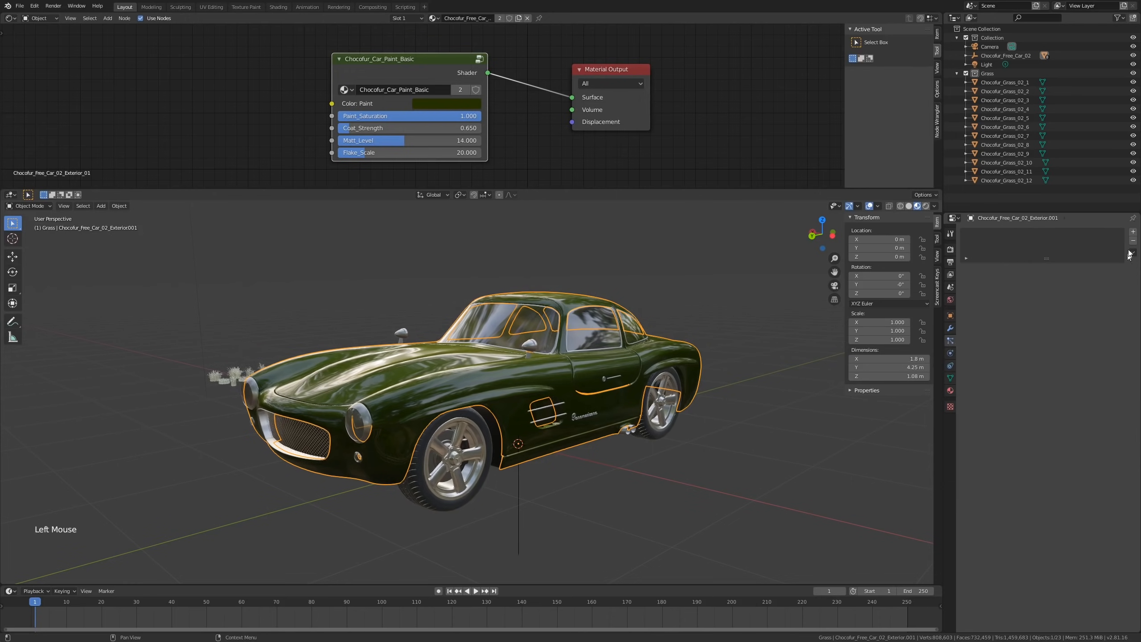
click(1134, 233)
middle_drag(741, 323, 573, 446)
scroll(651, 360, down, 1)
key(space)
scroll(591, 427, down, 2)
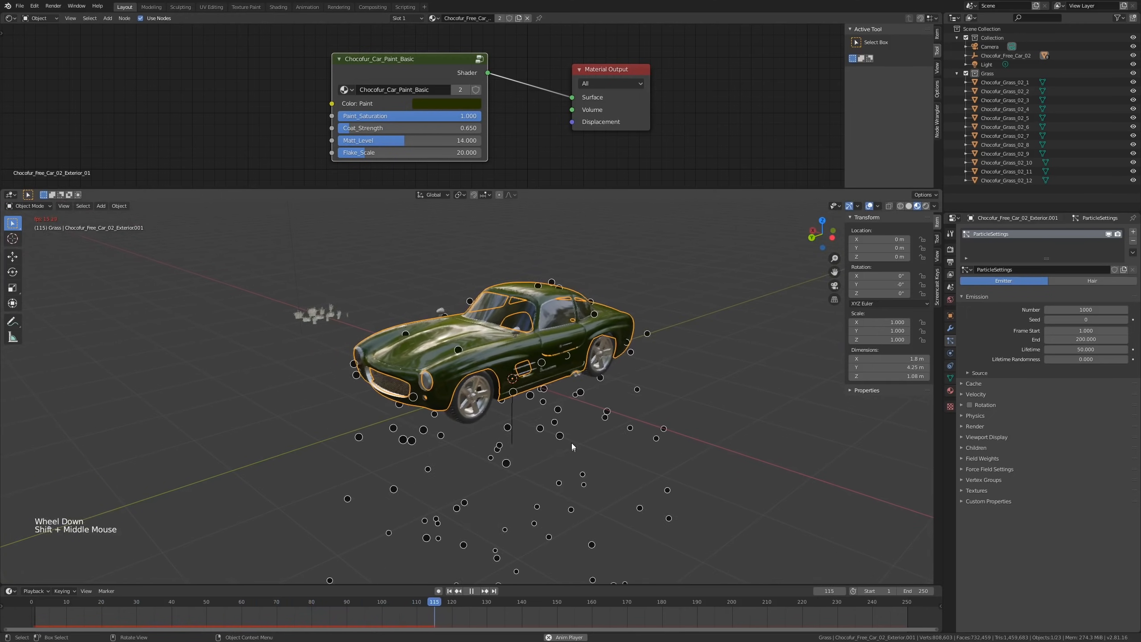
key(space)
Step: Scrub through the timeline and replay the particle emission from frame 1
drag(485, 606, 189, 622)
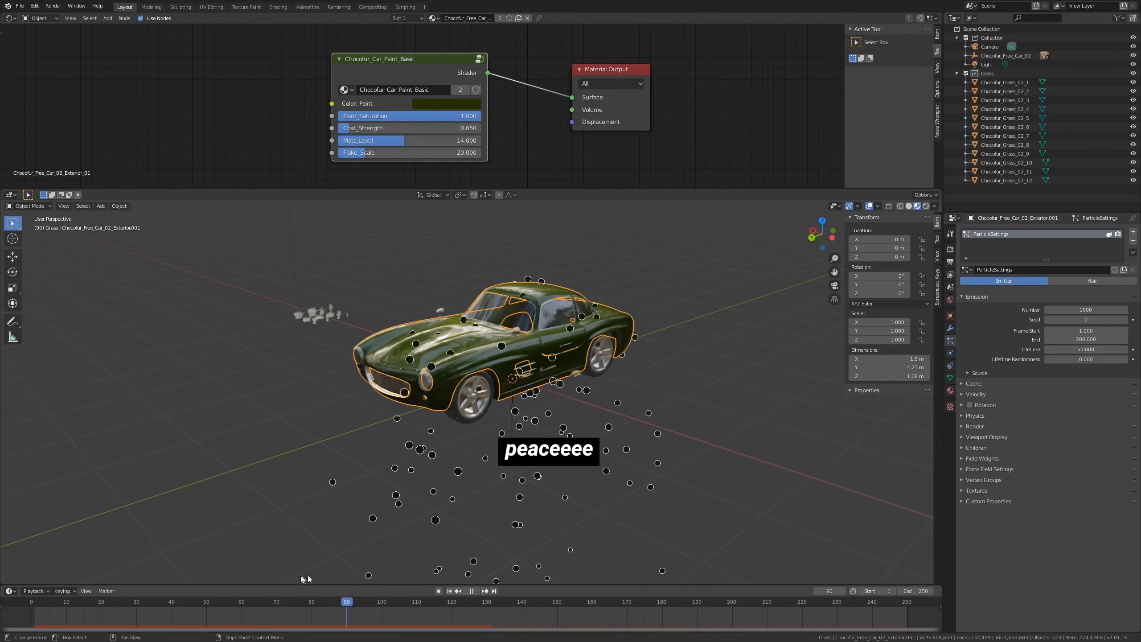
key(space)
shift+middle_drag(522, 433, 584, 453)
click(36, 605)
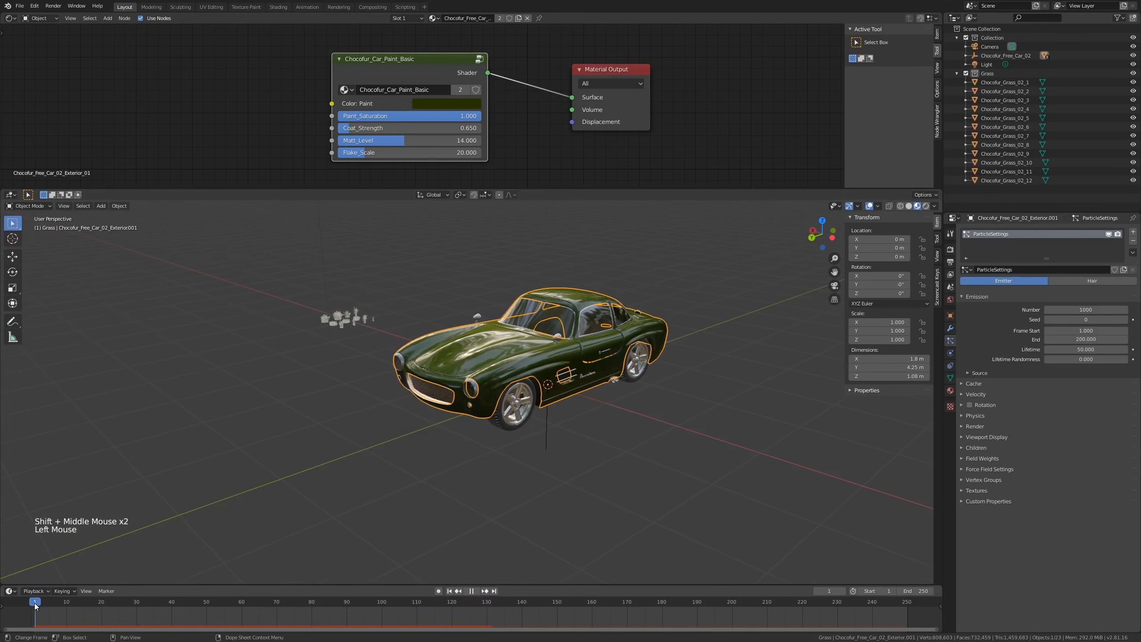
key(space)
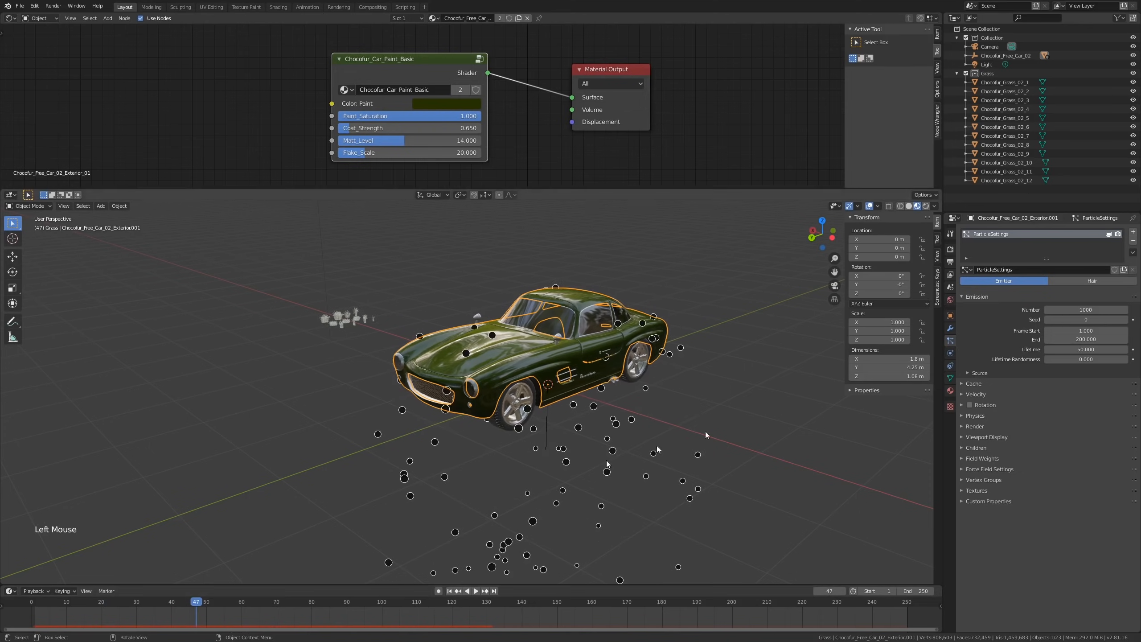
Step: Switch the shell's particle system type to Hair and inspect the strands around the car
click(1101, 281)
shift+middle_drag(832, 310, 785, 351)
scroll(647, 373, down, 1)
middle_drag(629, 378, 670, 409)
middle_drag(670, 408, 615, 396)
scroll(633, 382, down, 2)
scroll(628, 411, up, 1)
scroll(628, 411, up, 1)
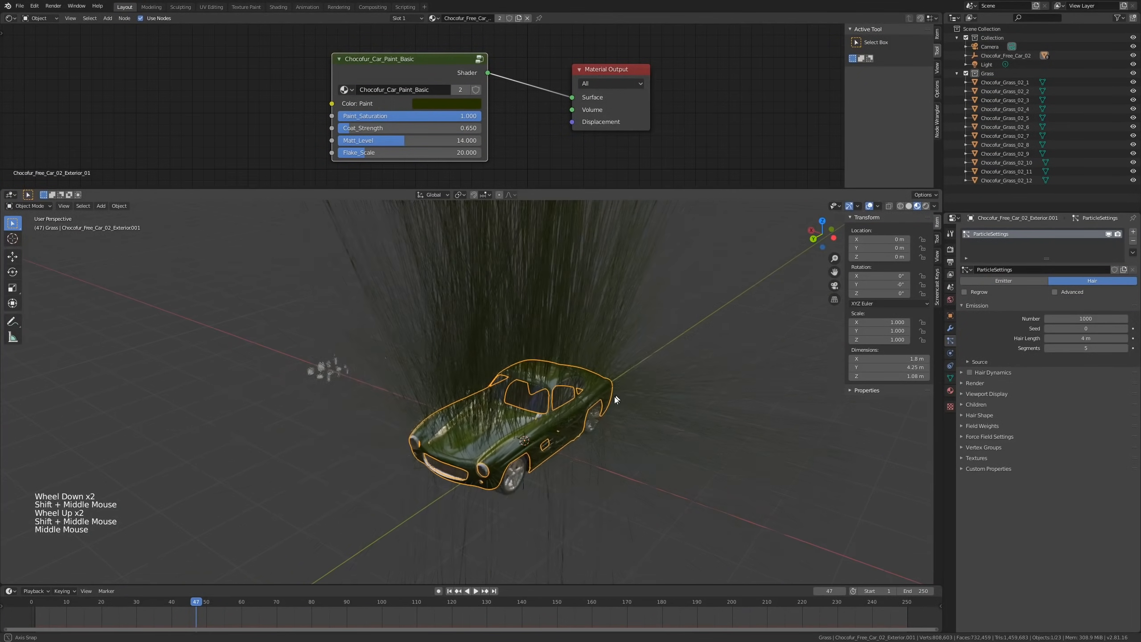
scroll(472, 427, up, 1)
shift+middle_drag(428, 369, 482, 378)
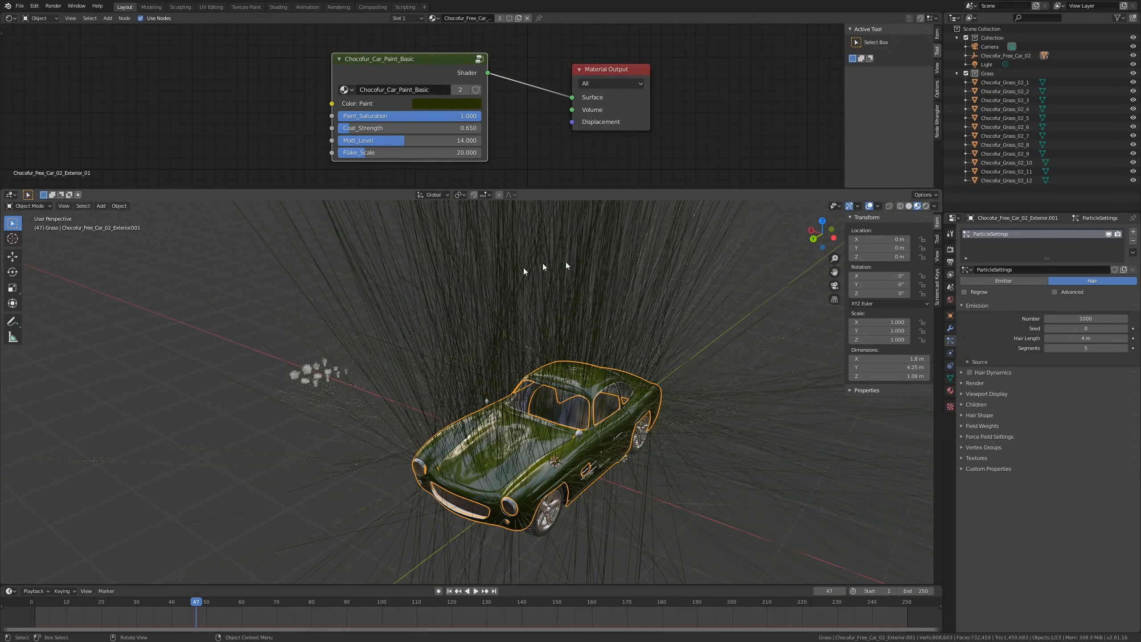
Step: Set the hair particles to render as Collection instead of as paths
shift+middle_drag(539, 323, 605, 326)
scroll(326, 357, up, 4)
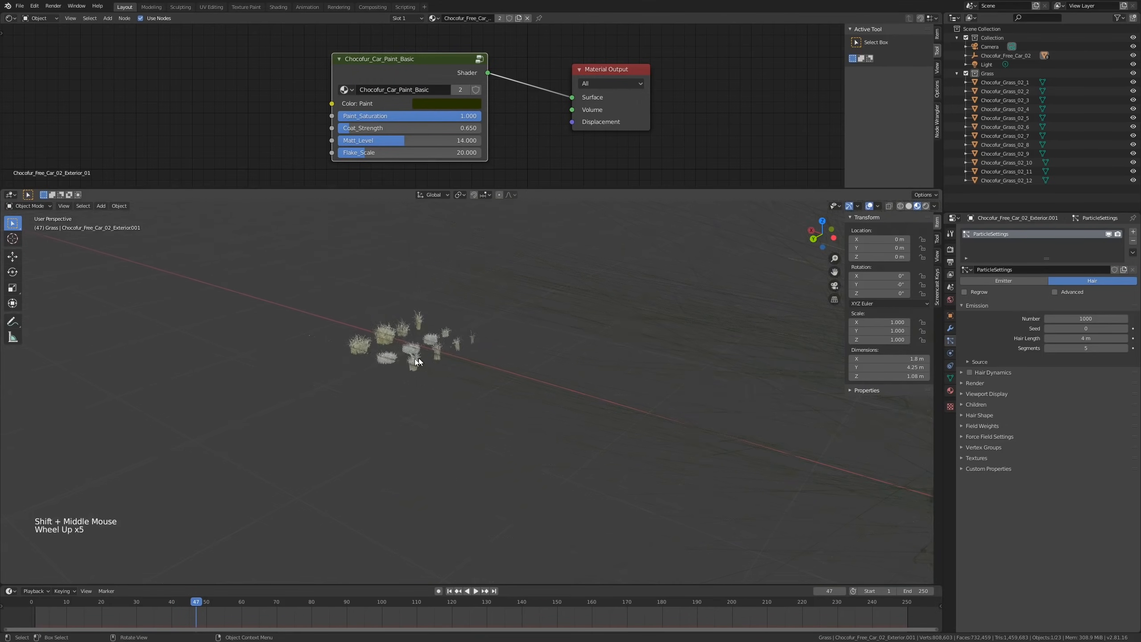
scroll(691, 357, down, 3)
shift+middle_drag(690, 357, 571, 345)
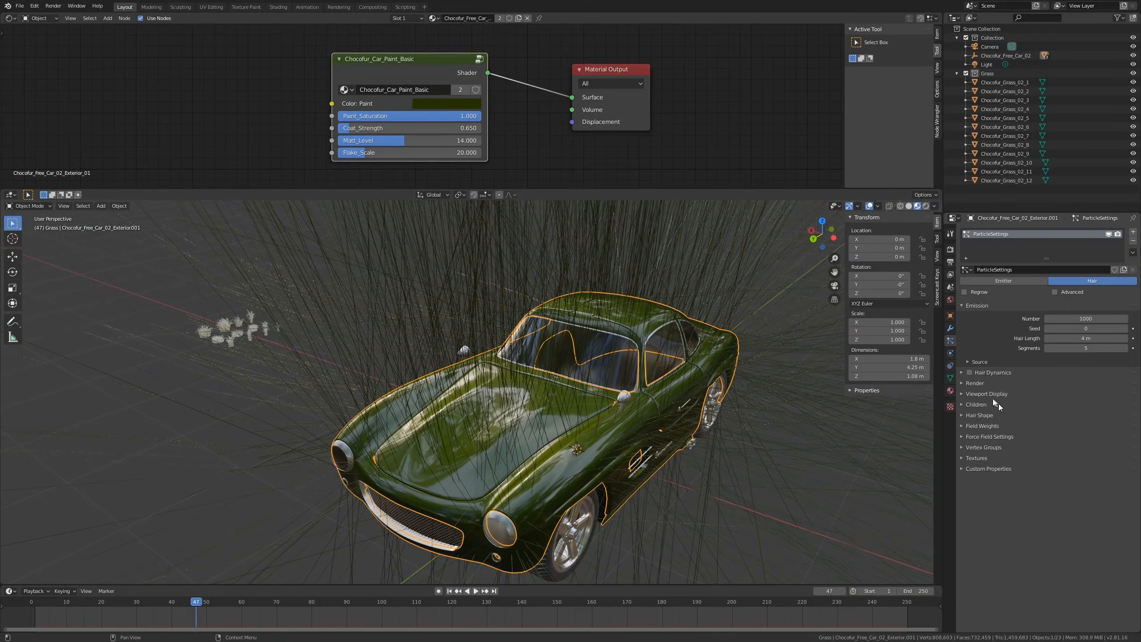
click(980, 385)
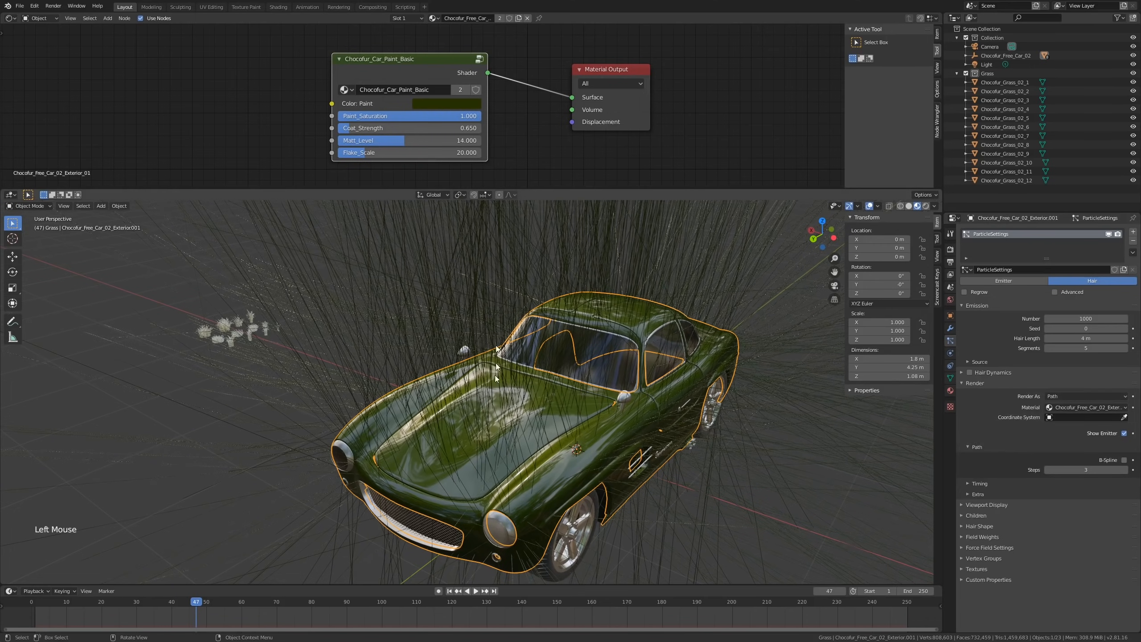
click(1089, 393)
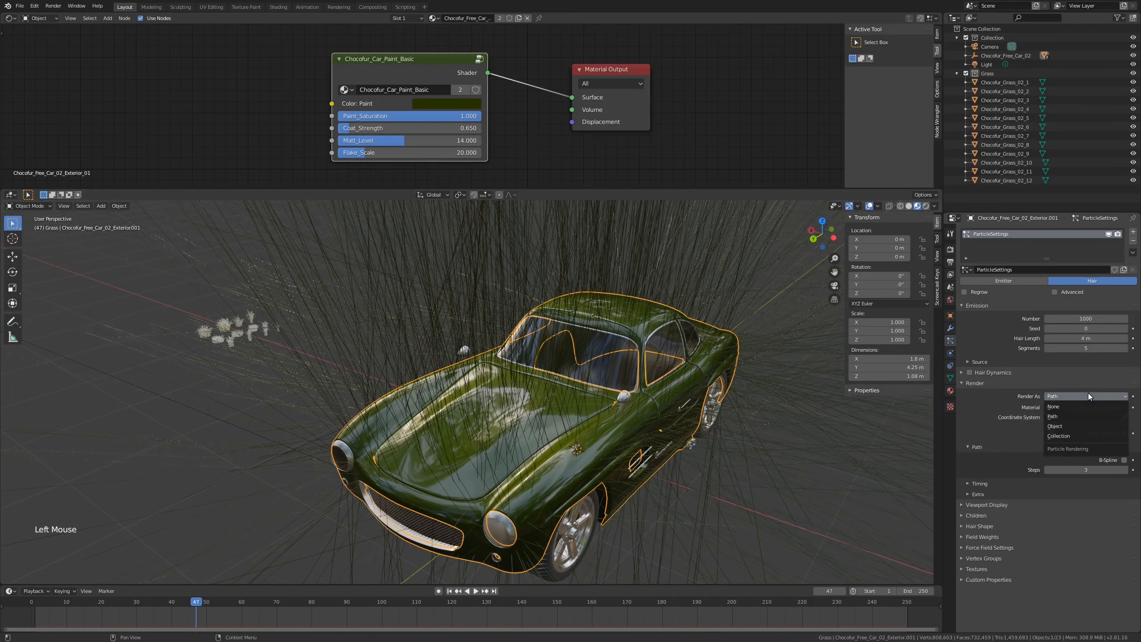
click(1067, 436)
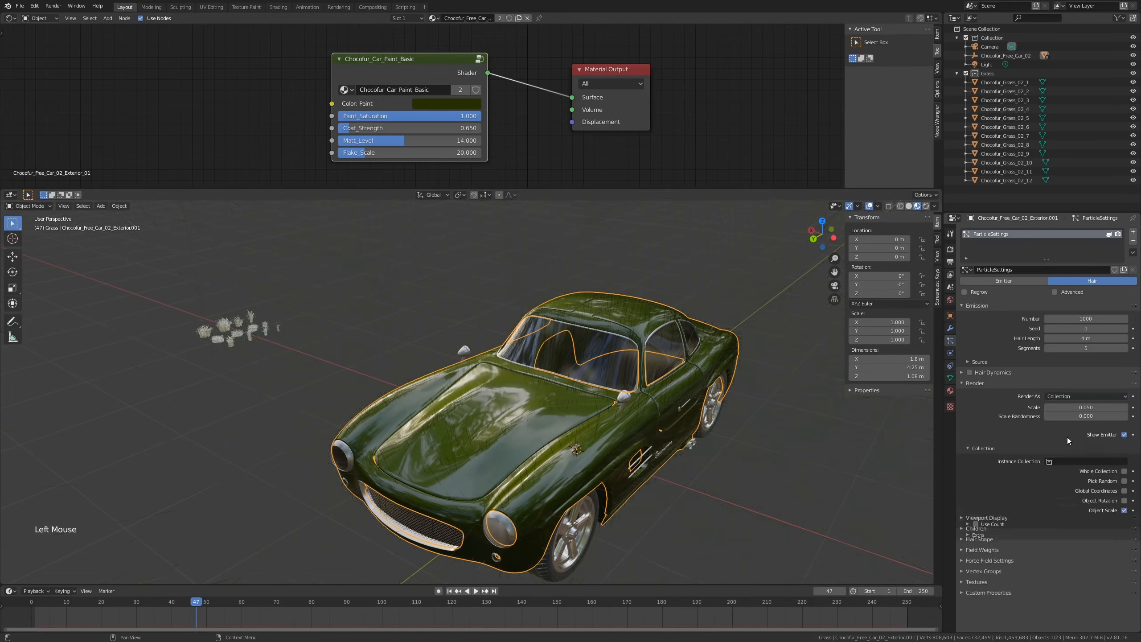
shift+middle_drag(663, 334, 644, 335)
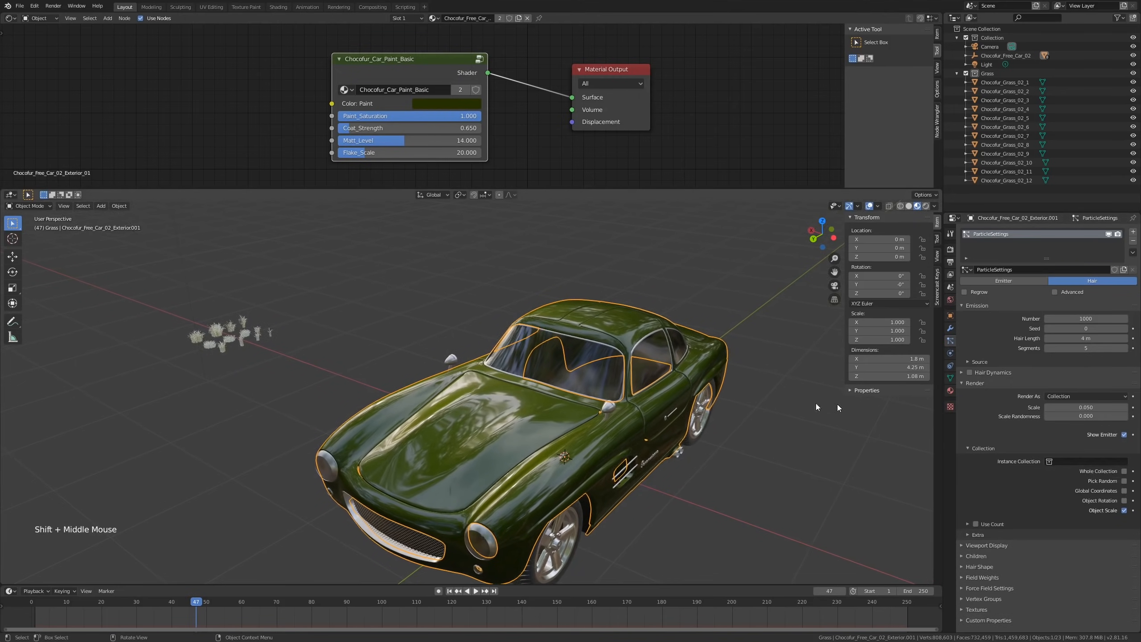
Step: Assign the Grass collection as the instance collection for the hair particles on the car shell
click(1070, 462)
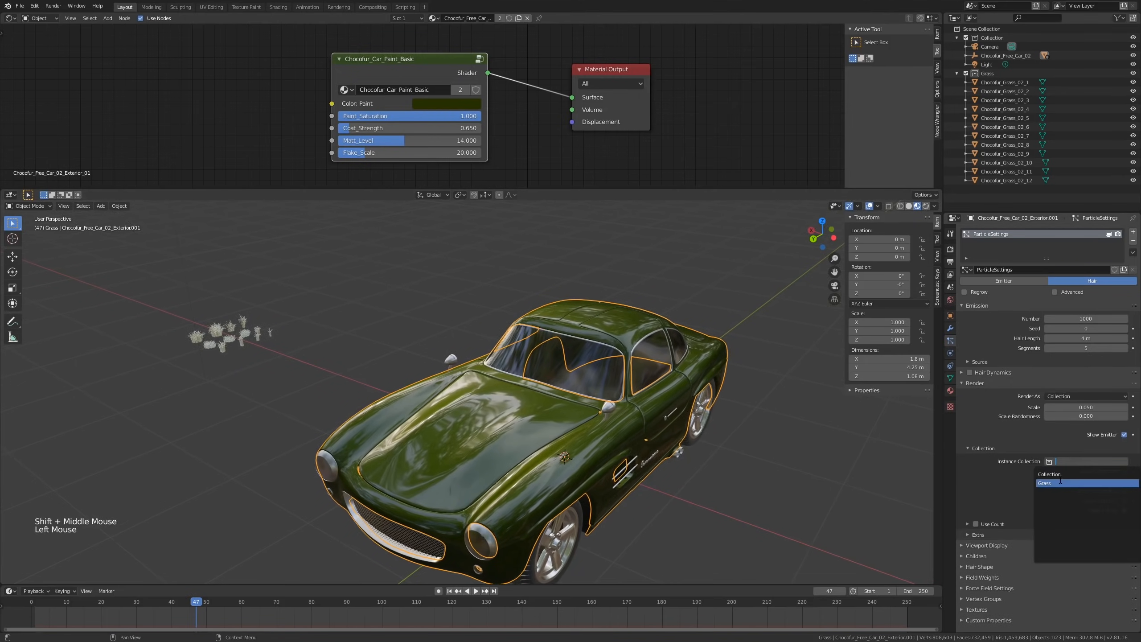
click(1060, 483)
shift+middle_drag(558, 423, 569, 426)
scroll(569, 427, up, 2)
scroll(472, 421, down, 1)
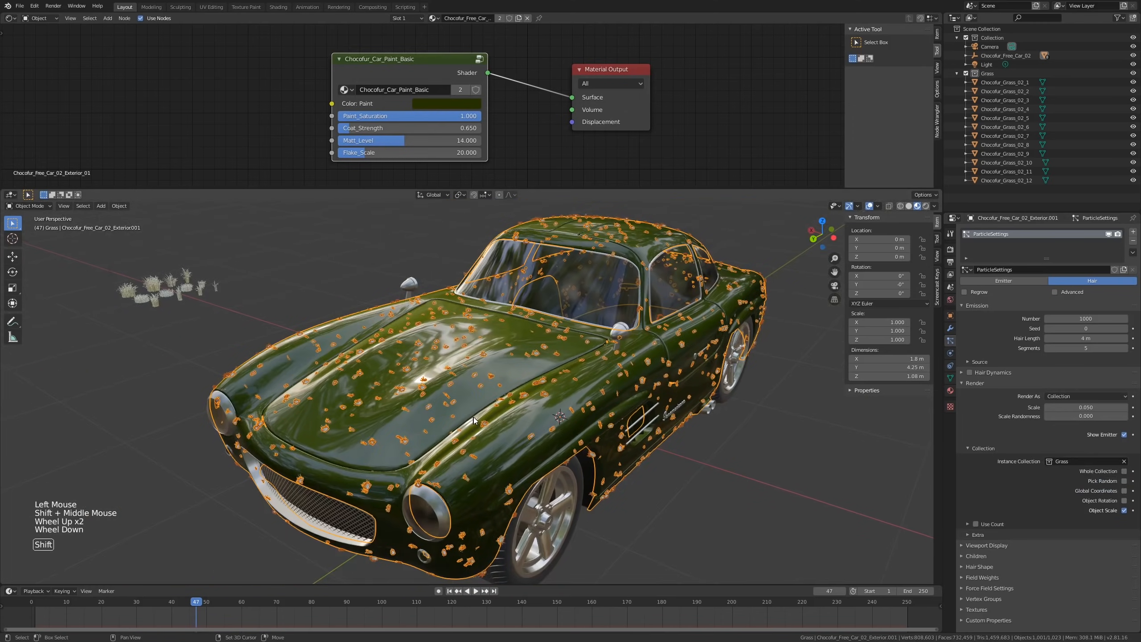
shift+middle_drag(472, 421, 485, 422)
Step: Set the render scale of the grass particles to 0.215
mouse_move(1087, 407)
mouse_down()
mouse_move(1130, 407)
mouse_move(1101, 407)
mouse_up()
click(766, 429)
middle_drag(765, 429, 735, 433)
drag(1101, 408, 1083, 408)
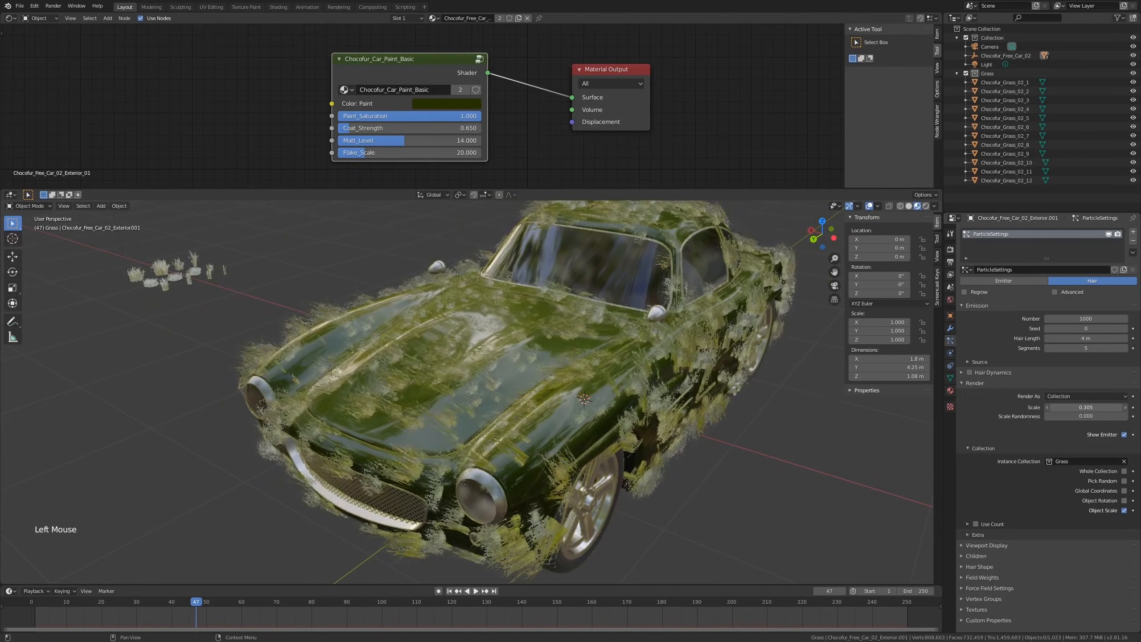
Step: Deselect everything and examine the orientation of the grass tufts across the hood and body
shift+middle_drag(726, 397, 724, 420)
key(alt+a)
scroll(571, 425, down, 2)
shift+middle_drag(570, 425, 508, 420)
scroll(562, 376, up, 2)
scroll(588, 425, up, 2)
shift+middle_drag(321, 359, 440, 343)
scroll(322, 335, down, 2)
scroll(375, 355, down, 2)
middle_drag(537, 365, 510, 359)
scroll(510, 359, up, 1)
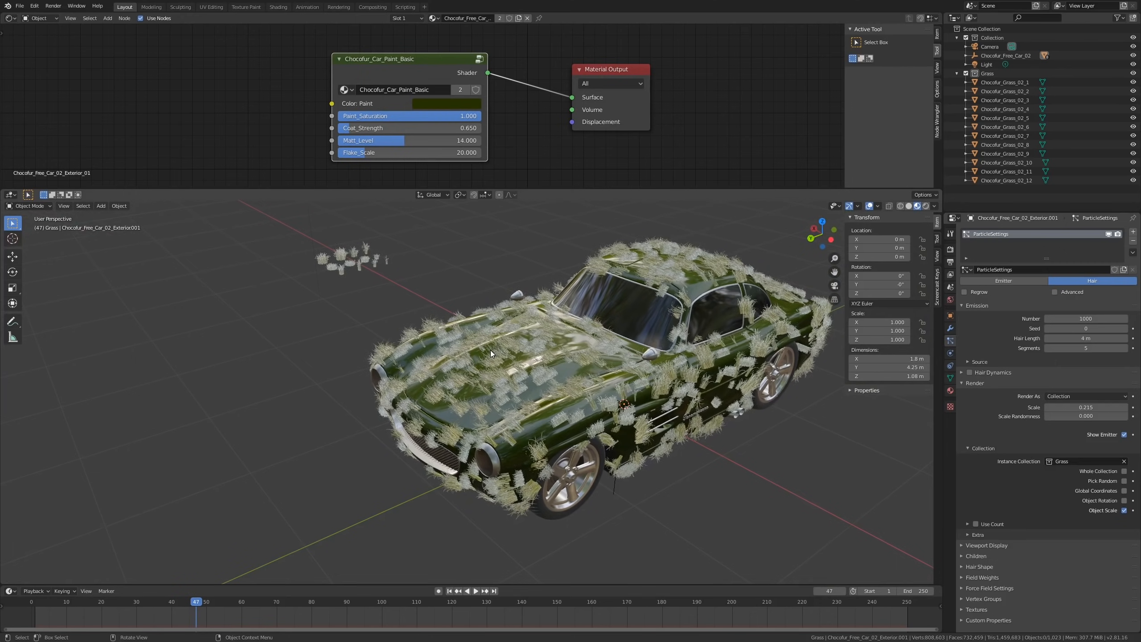
scroll(492, 354, up, 1)
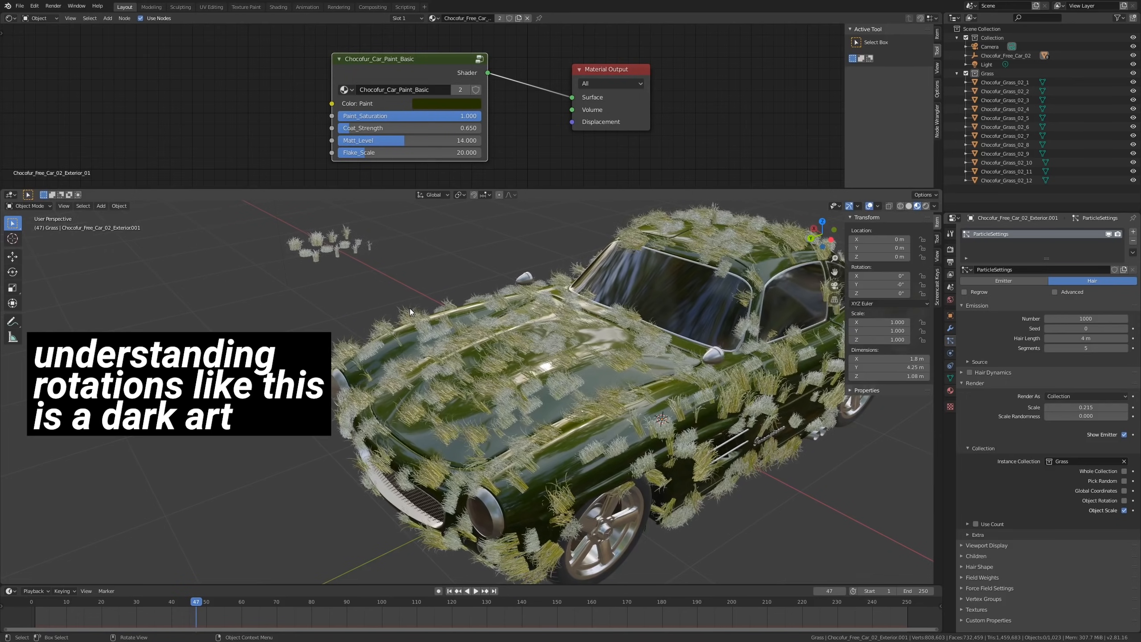
shift+middle_drag(285, 191, 303, 210)
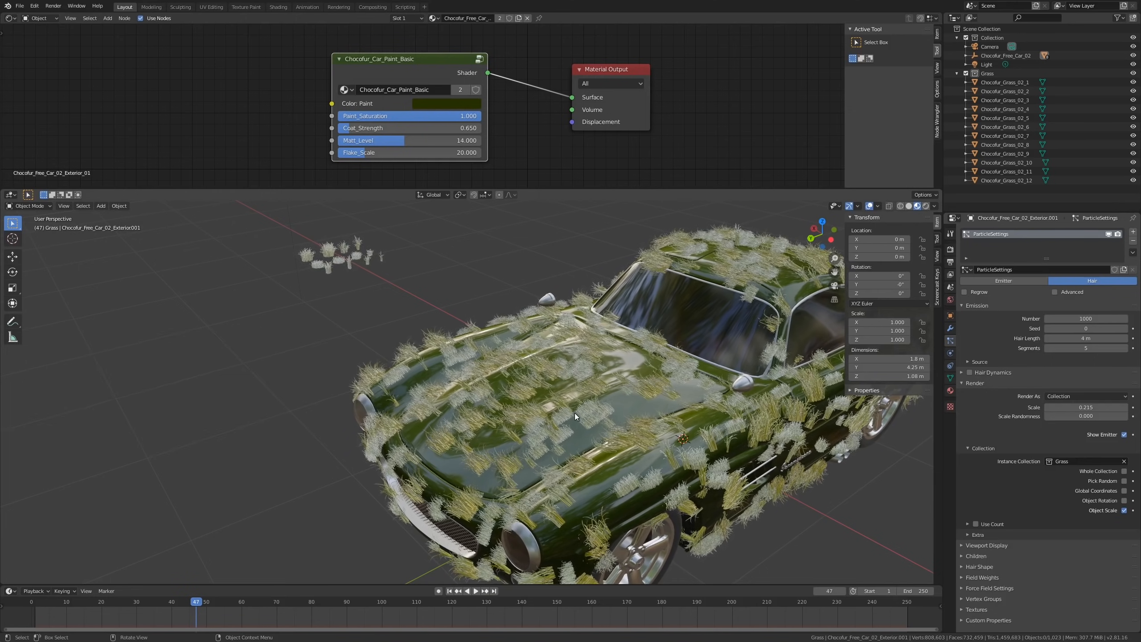
Step: Enable Object Rotation for the instanced collection and circle-select all the source grass models beside the car
click(1125, 500)
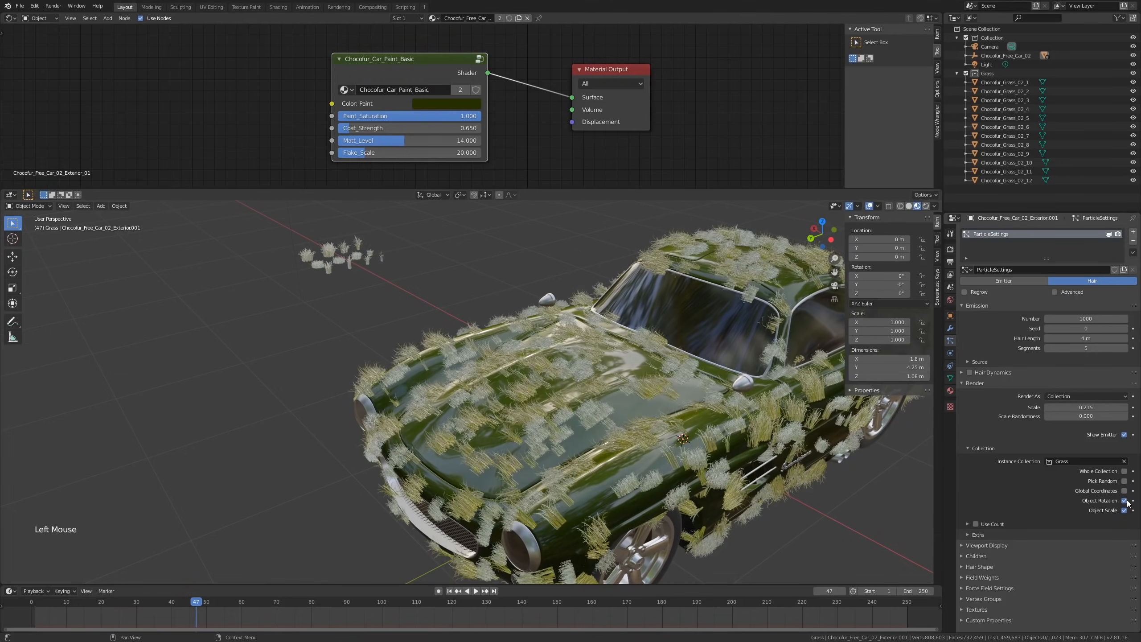
shift+middle_drag(293, 347, 295, 354)
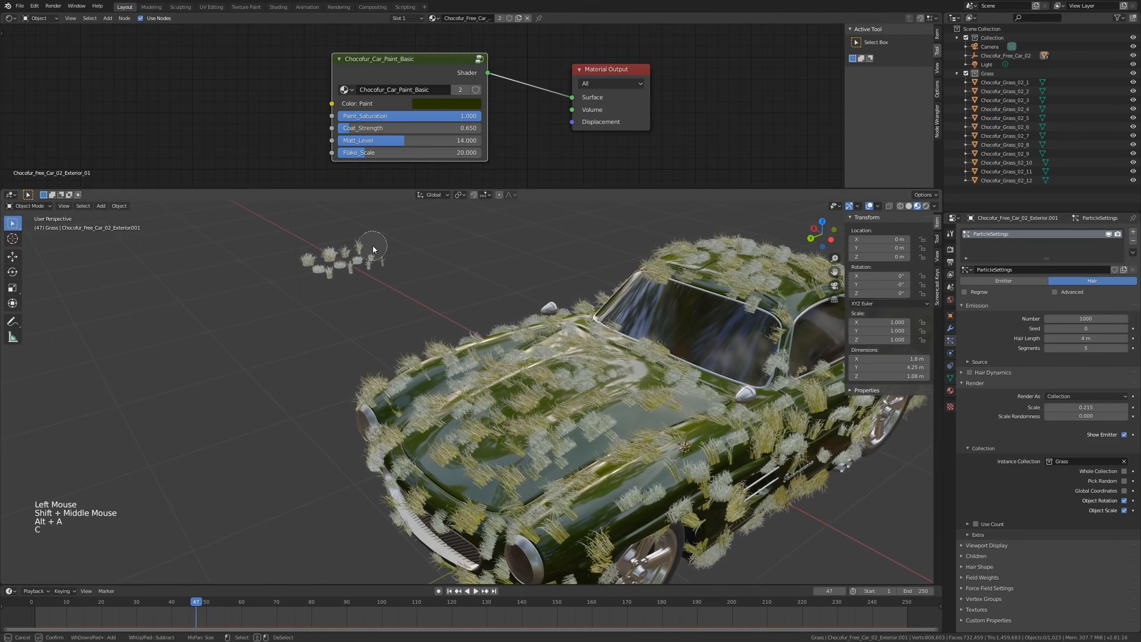
drag(379, 258, 350, 255)
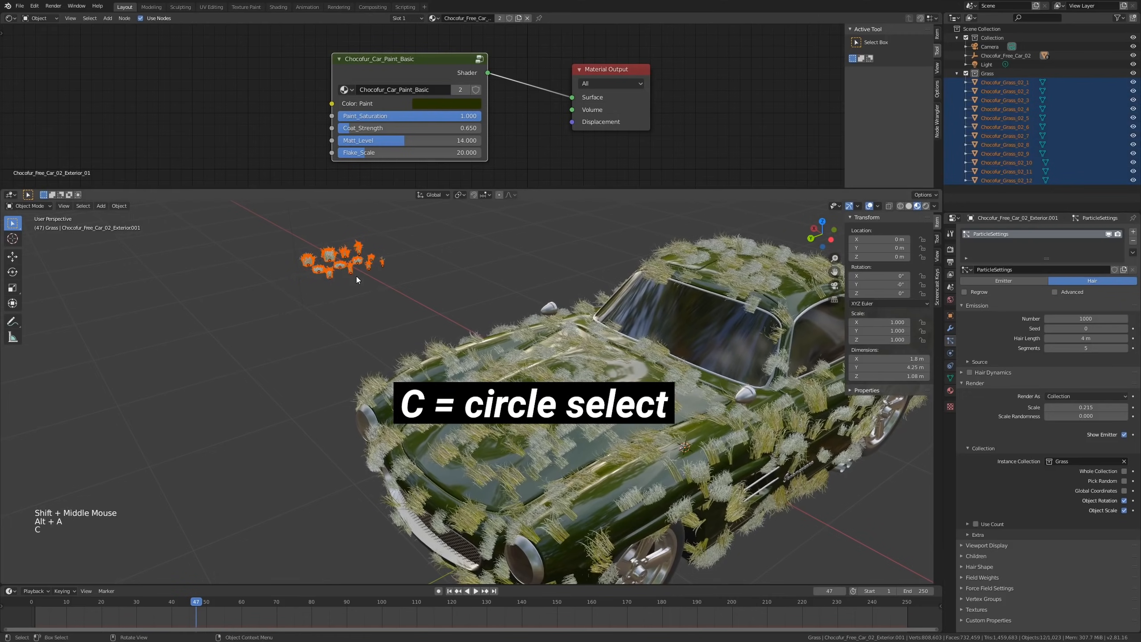
key(Escape)
key(r)
key(x)
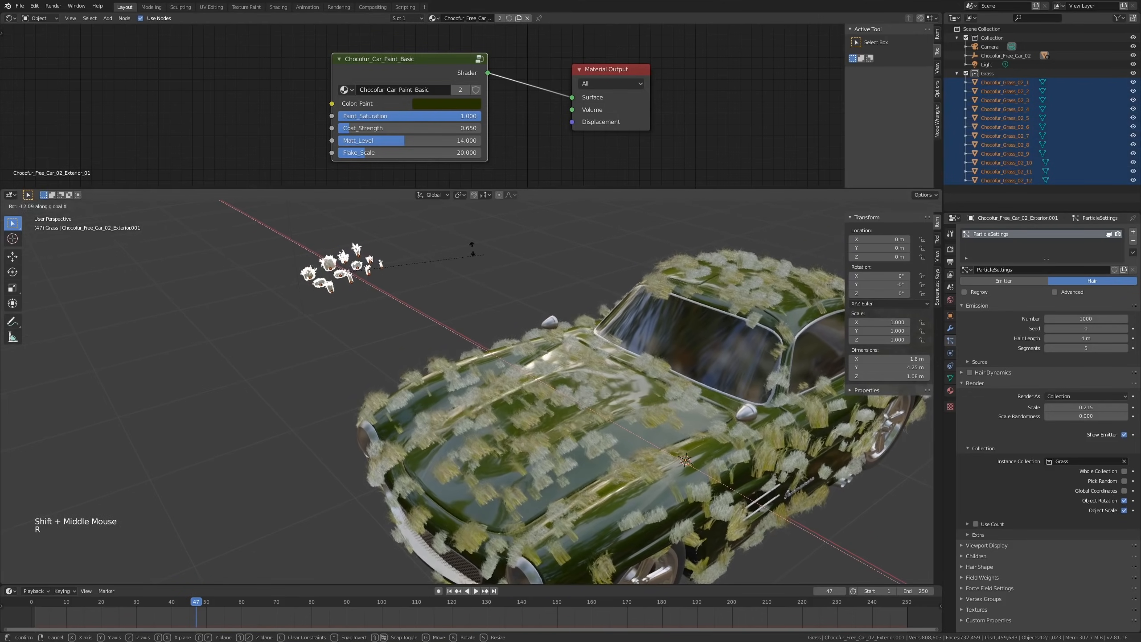
key(Escape)
Step: Rotate the selected grass models about the global Y axis with snapping so the tufts point outward from the car's surface, and deselect them
key(r)
key(y)
key(ctrl)
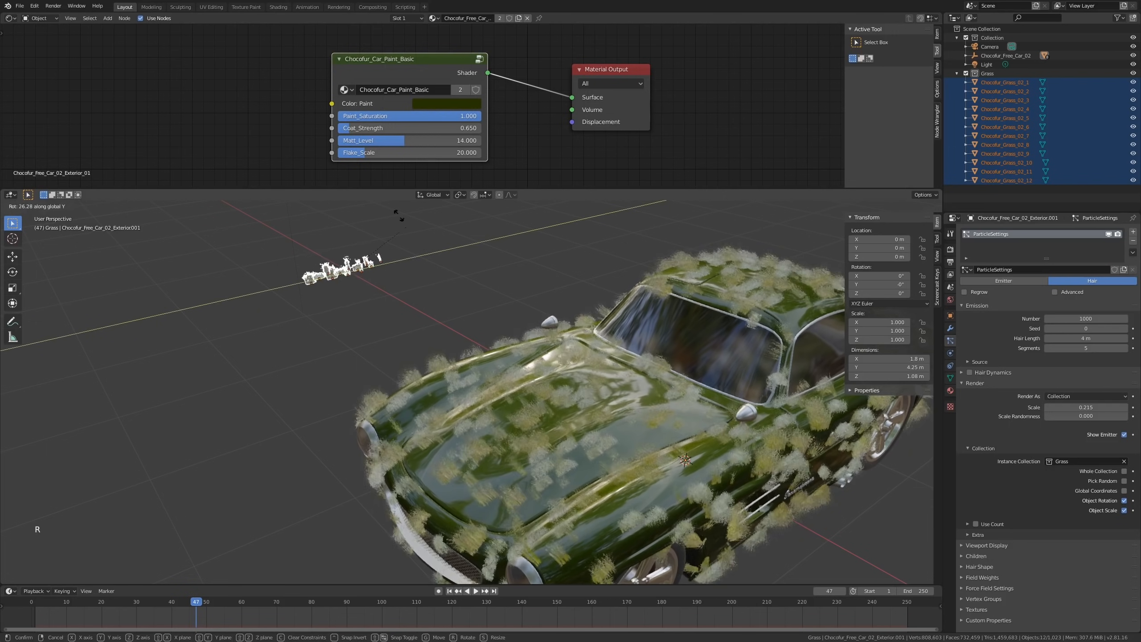
click(335, 573)
shift+middle_drag(353, 578, 322, 580)
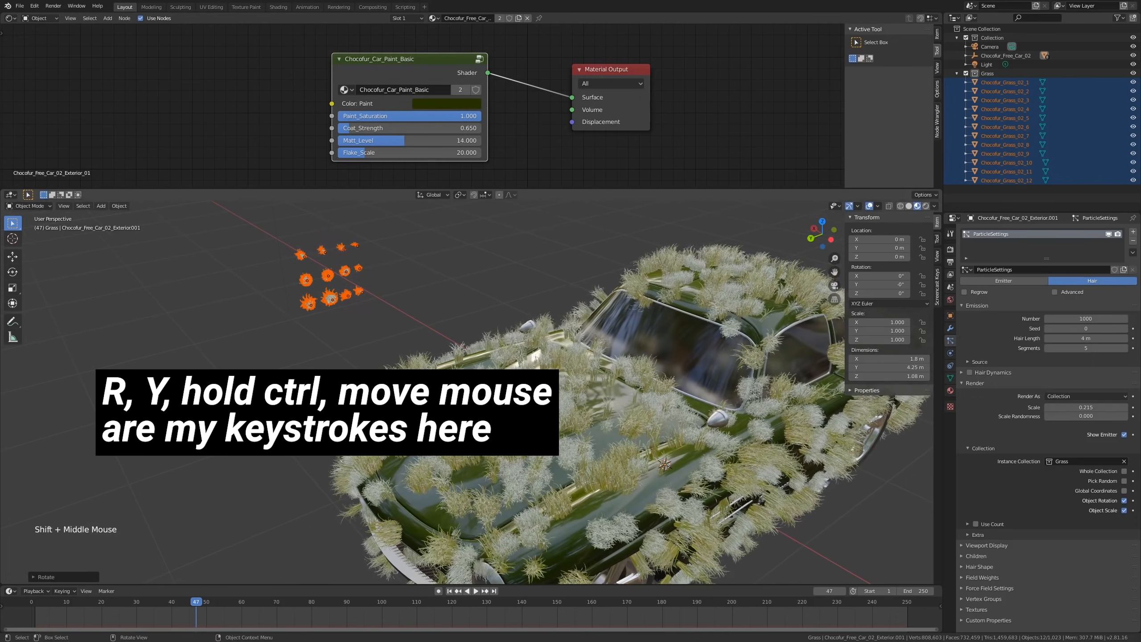
key(alt+a)
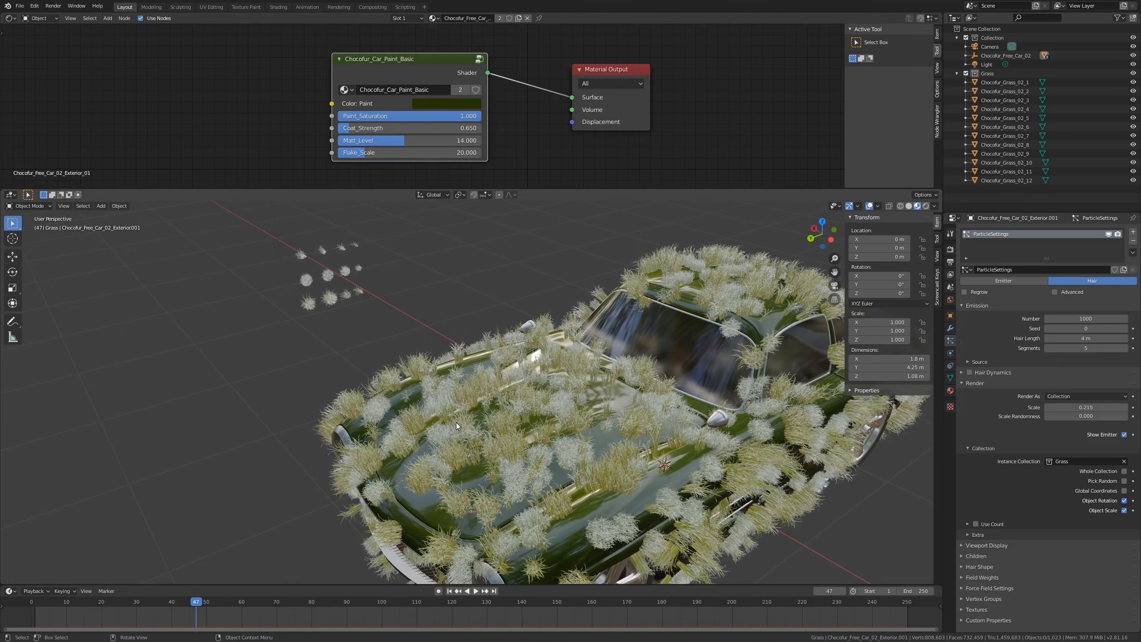
Step: Raise the number of hair particles on the shell to 2495
middle_drag(457, 423, 407, 369)
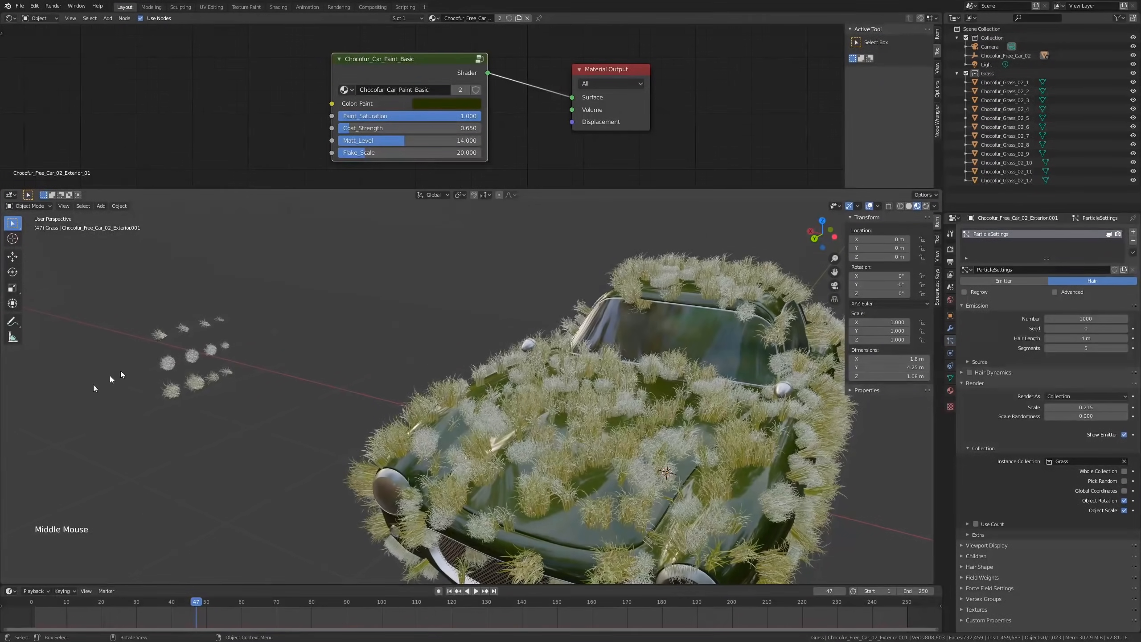
middle_drag(248, 278, 651, 338)
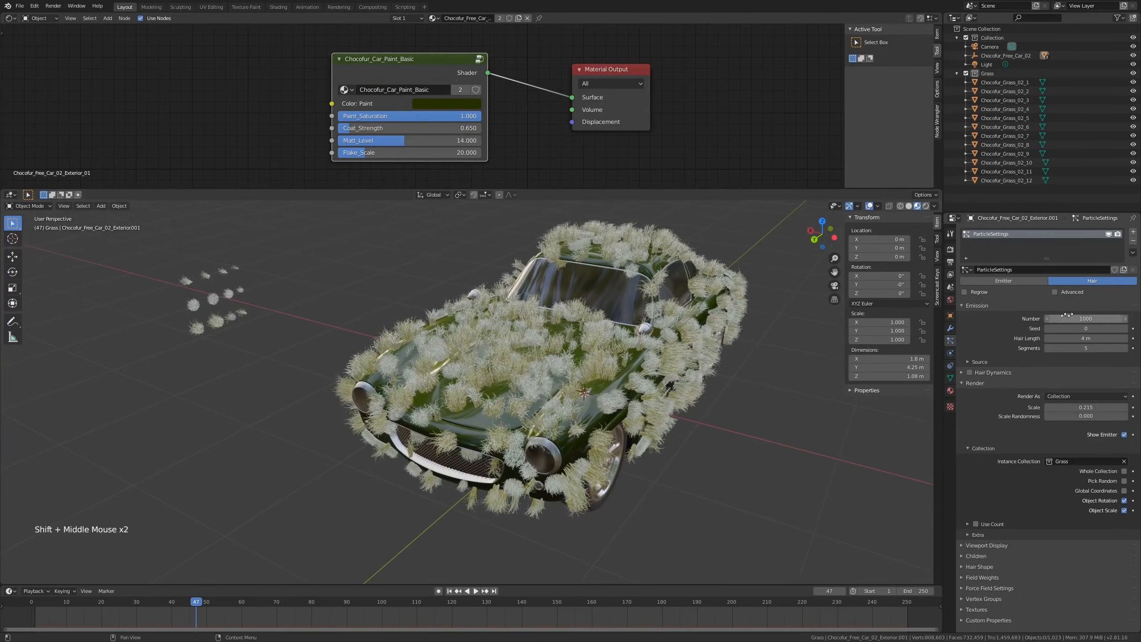
drag(1076, 318, 1126, 319)
shift+middle_drag(688, 360, 602, 360)
scroll(629, 382, up, 2)
click(704, 407)
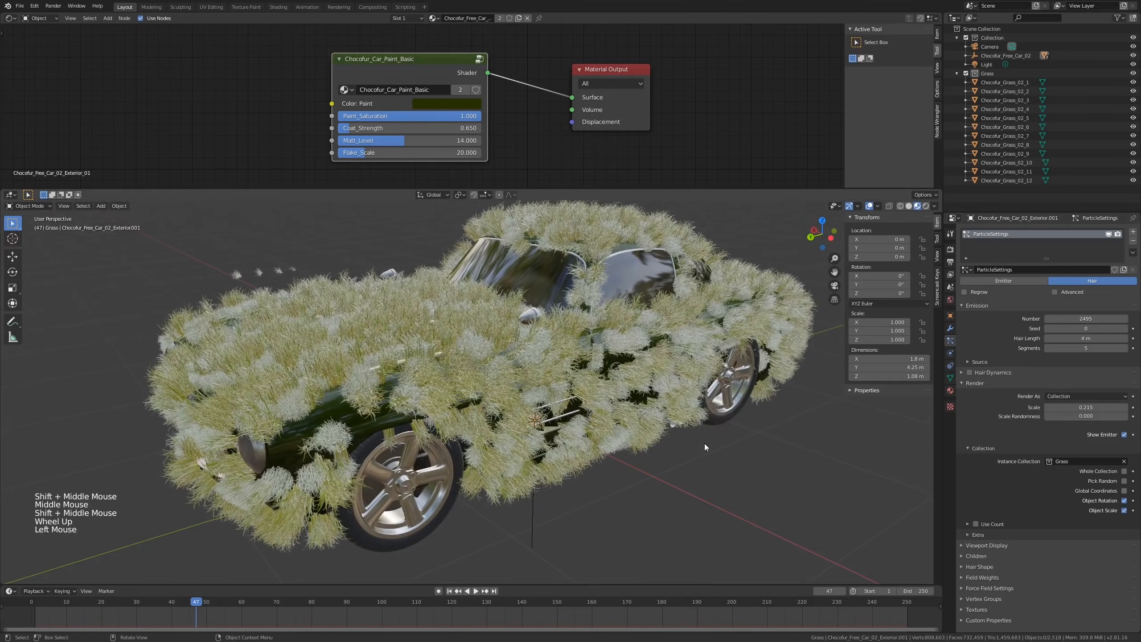
Step: Examine the density of the grass coverage on the car from several angles and distances
shift+middle_drag(703, 407, 647, 381)
click(474, 418)
shift+middle_drag(539, 355, 630, 405)
scroll(706, 447, down, 2)
click(706, 446)
shift+middle_drag(706, 447, 676, 433)
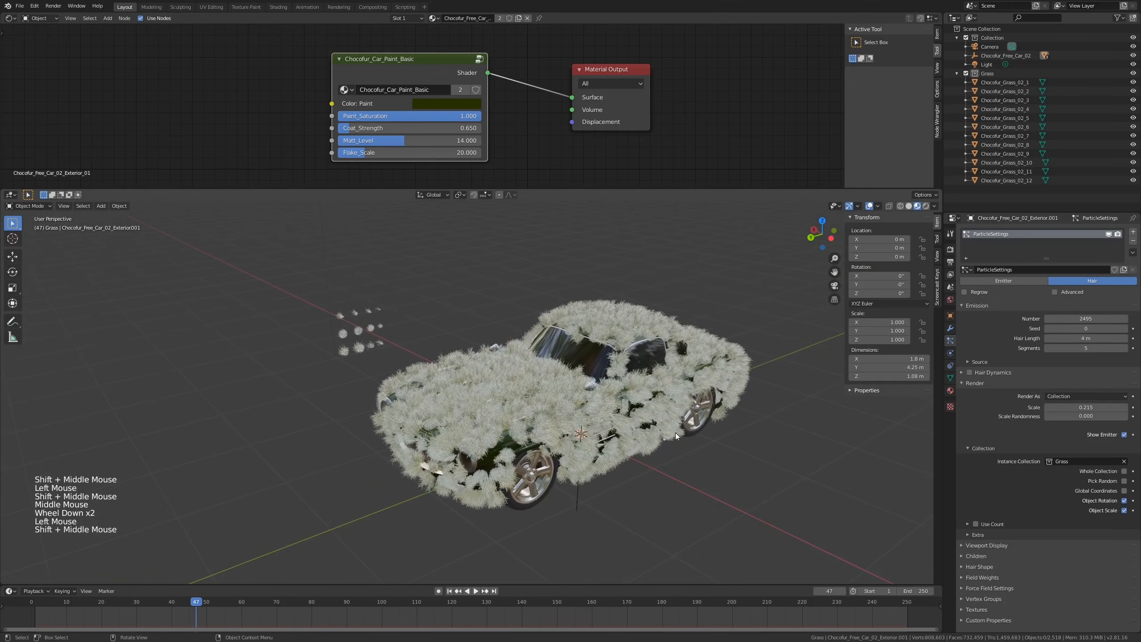
scroll(529, 418, up, 2)
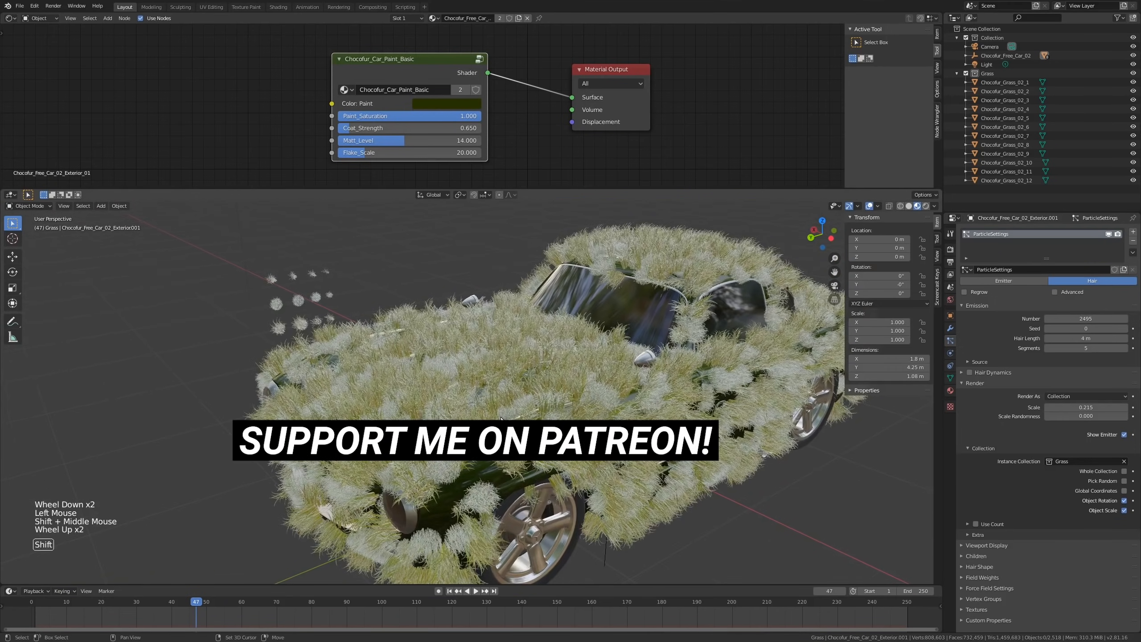
shift+middle_drag(530, 418, 418, 399)
scroll(271, 376, up, 1)
scroll(270, 376, down, 1)
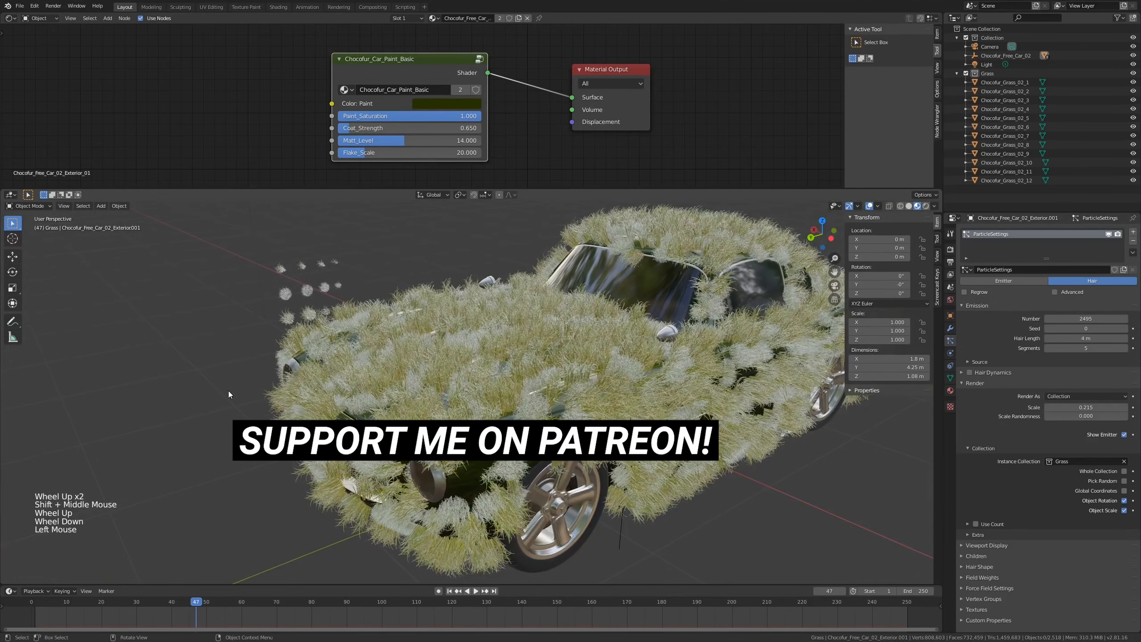
middle_drag(432, 355, 465, 359)
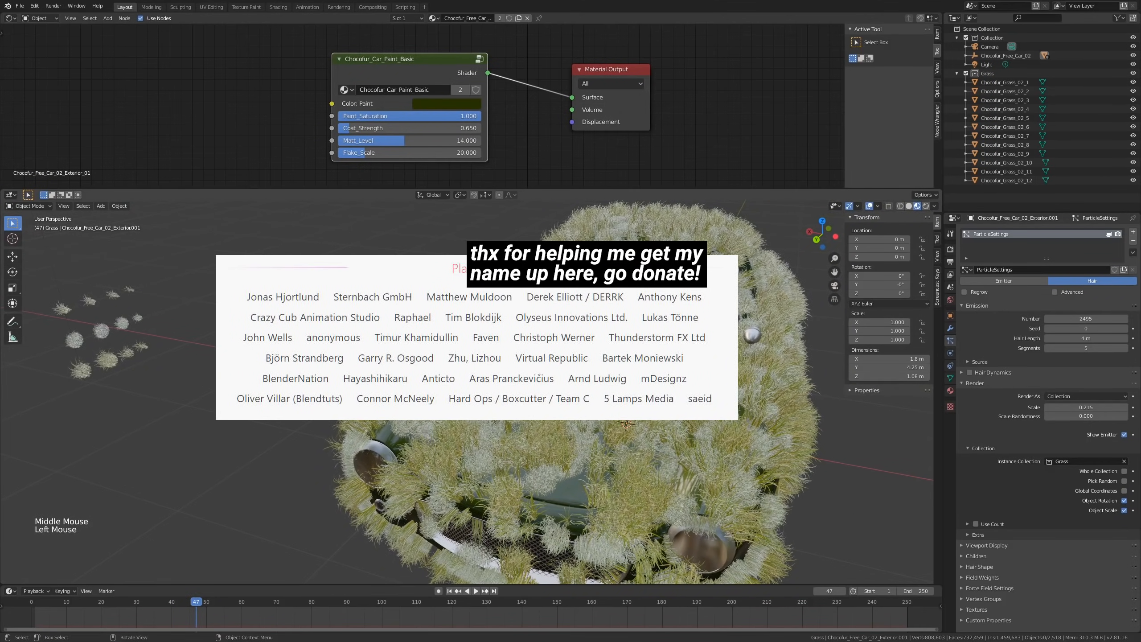
scroll(561, 337, down, 2)
middle_drag(579, 334, 555, 340)
scroll(584, 337, up, 2)
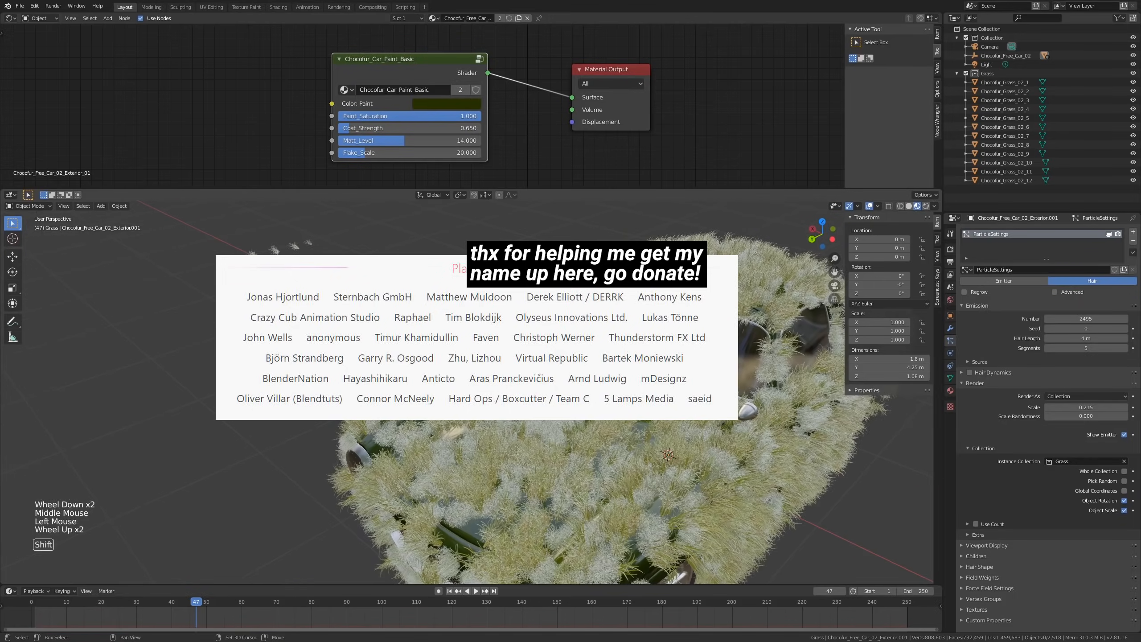
shift+middle_drag(634, 337, 553, 289)
middle_drag(580, 351, 542, 356)
scroll(567, 334, up, 2)
scroll(557, 342, down, 4)
scroll(558, 370, up, 1)
scroll(558, 369, down, 1)
scroll(584, 369, up, 1)
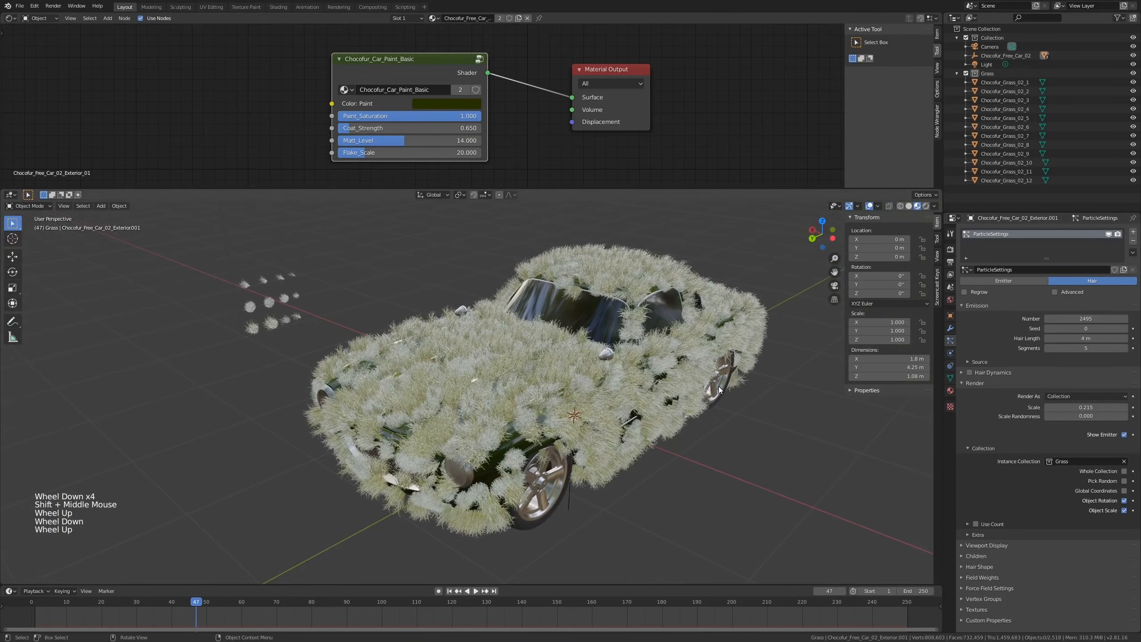
shift+middle_drag(610, 389, 592, 411)
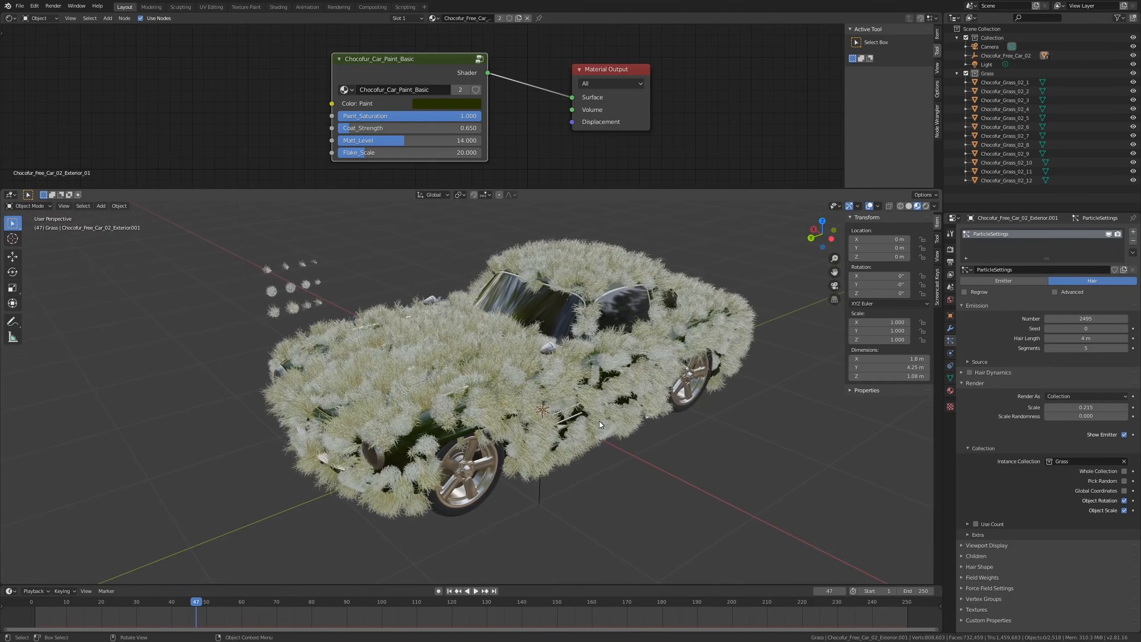
middle_drag(600, 421, 615, 418)
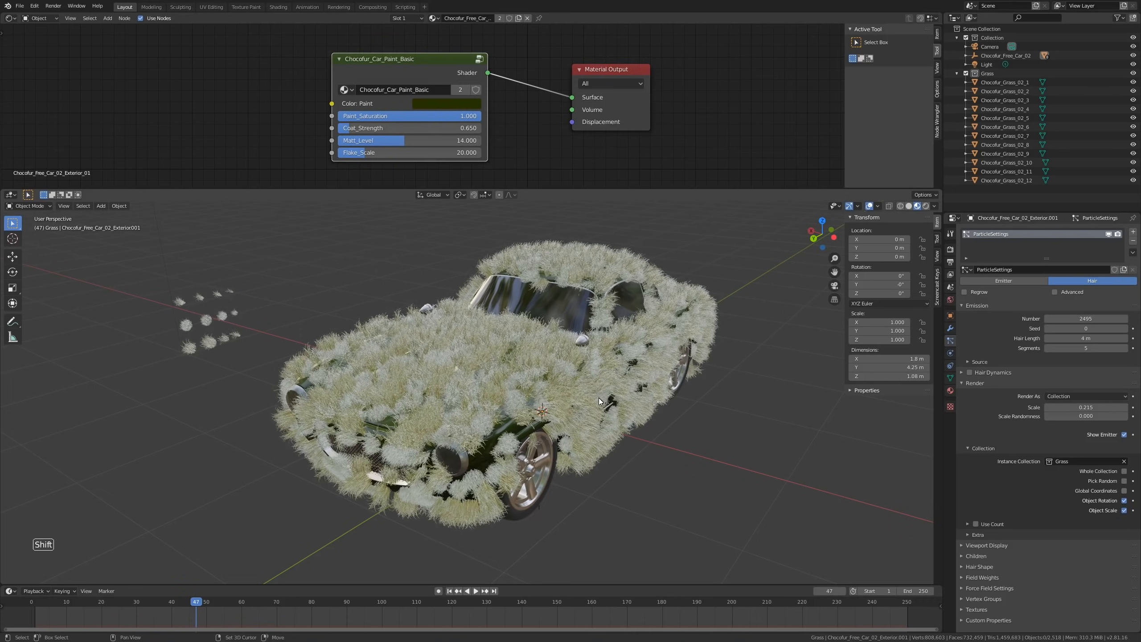
shift+middle_drag(601, 401, 651, 428)
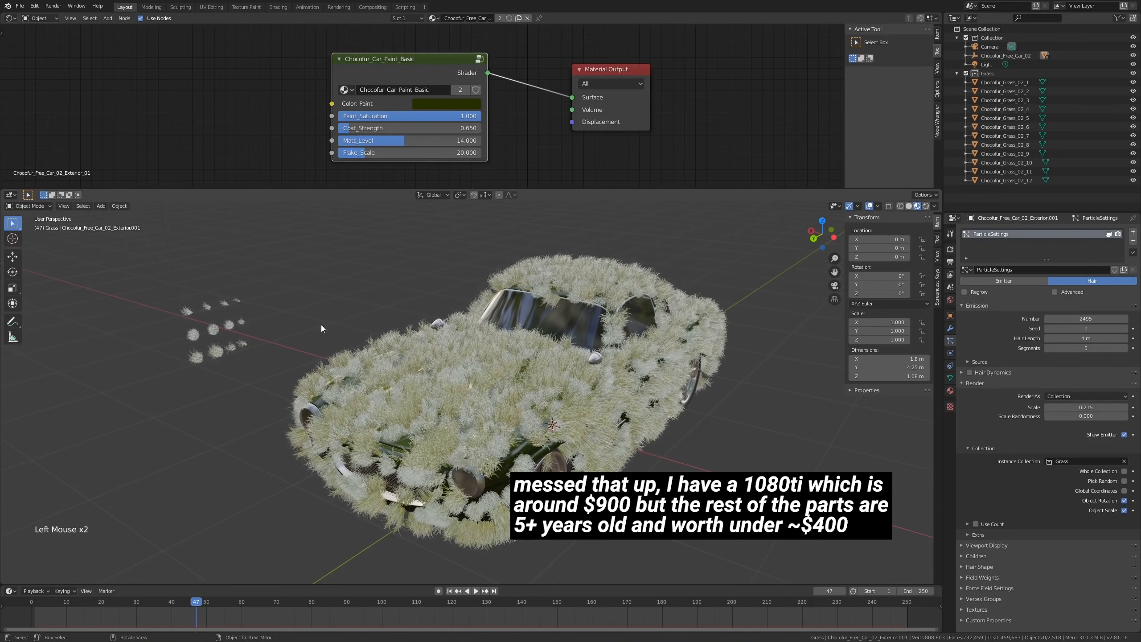
mouse_move(338, 340)
middle_down()
mouse_move(390, 327)
mouse_move(353, 332)
middle_up()
scroll(475, 337, up, 3)
shift+middle_drag(475, 333, 544, 344)
scroll(521, 330, down, 1)
scroll(489, 333, down, 1)
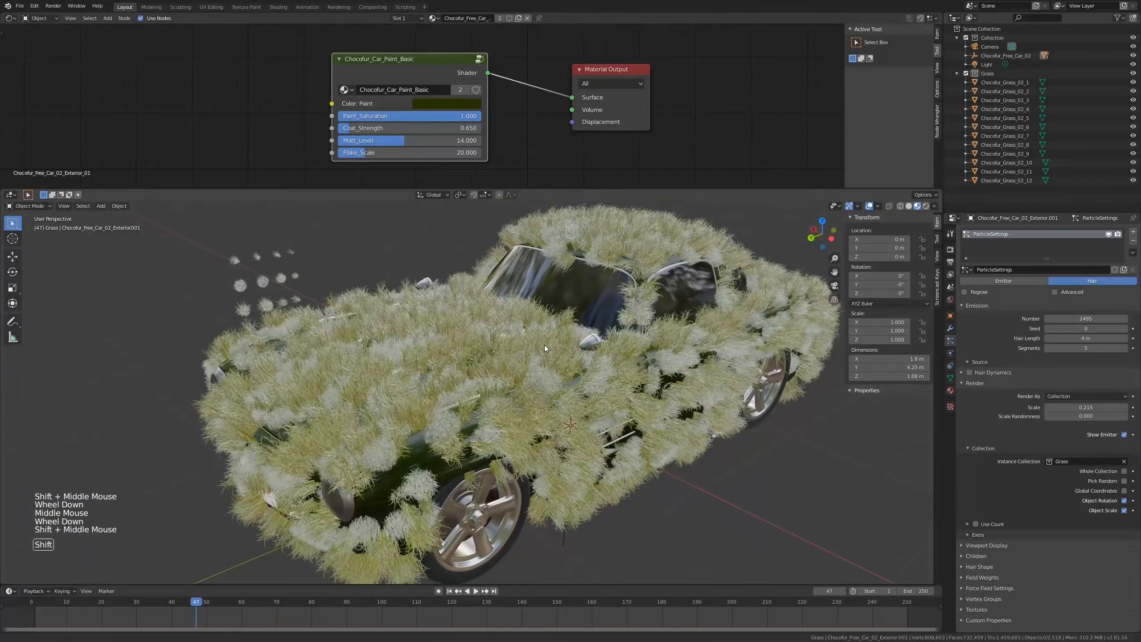
Step: Try a higher hair particle count on the shell, and reduce it to 1510
drag(1079, 317, 1138, 317)
shift+middle_drag(701, 372, 625, 371)
ctrl+drag(1076, 320, 1005, 320)
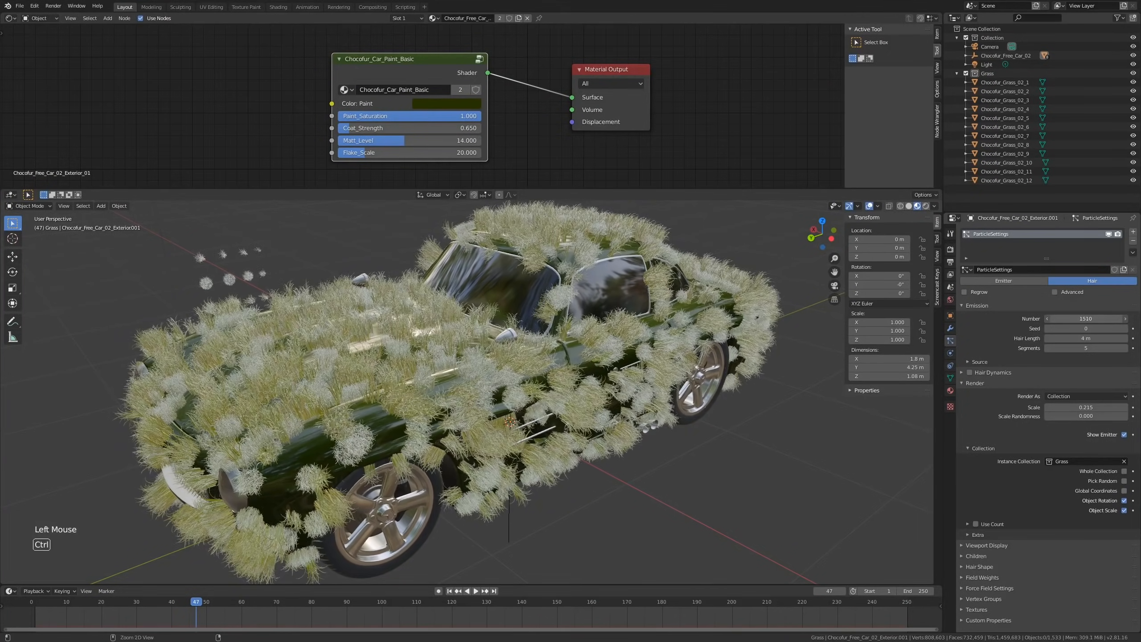
Step: Reduce the grass particle scale to 0.086 and raise the number of hair particles to 5670
middle_drag(593, 416, 569, 380)
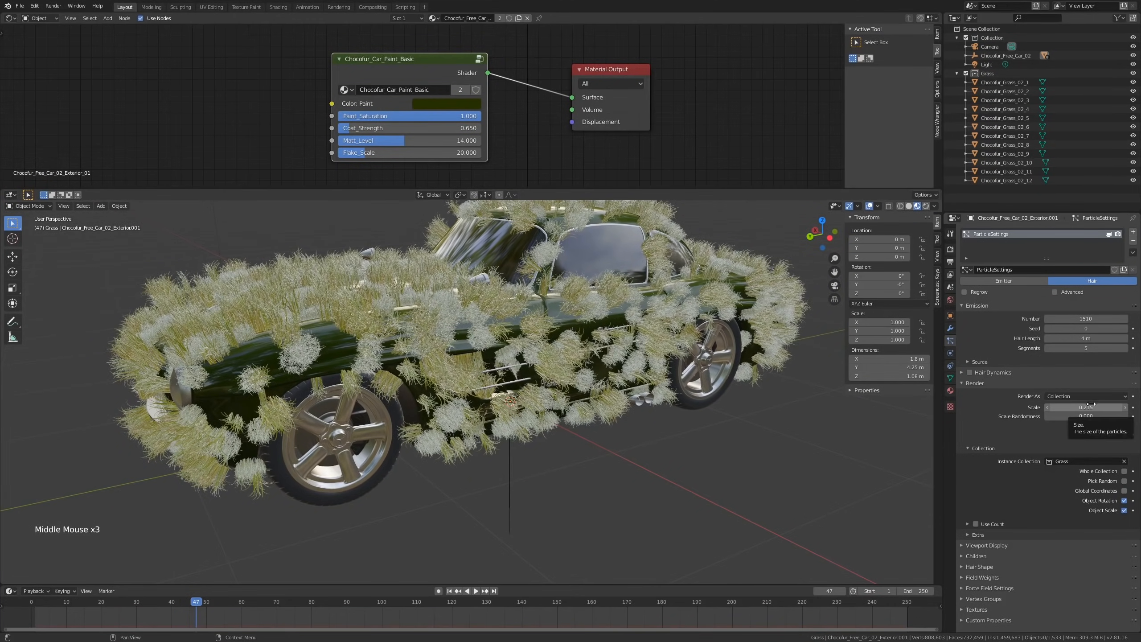
shift+drag(1086, 407, 1040, 408)
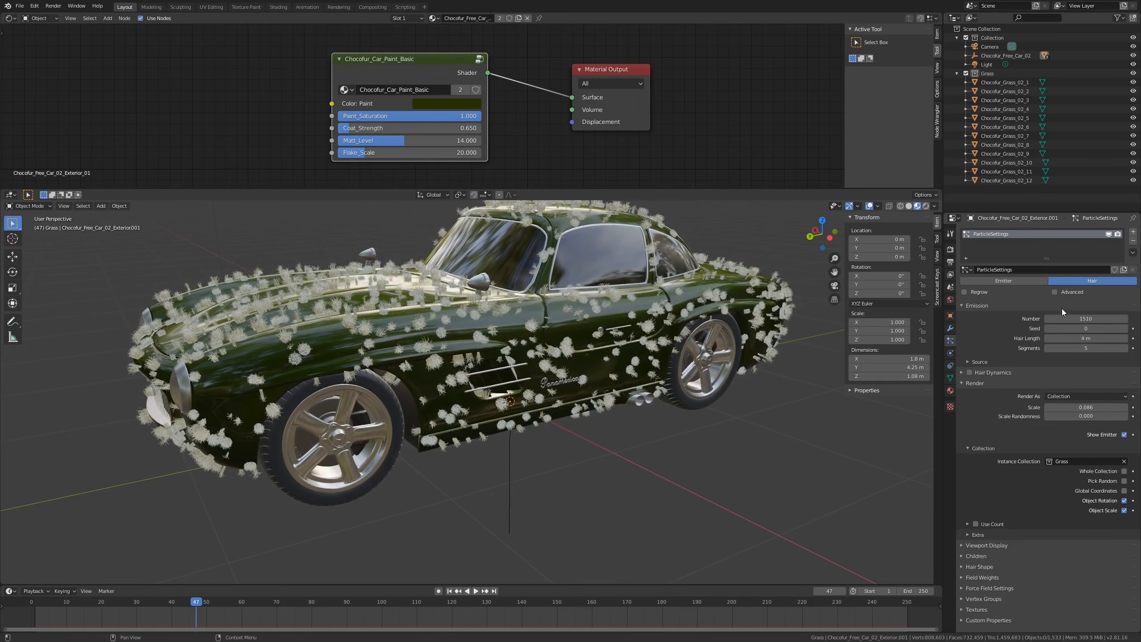
drag(1066, 318, 1128, 319)
shift+middle_drag(619, 341, 510, 405)
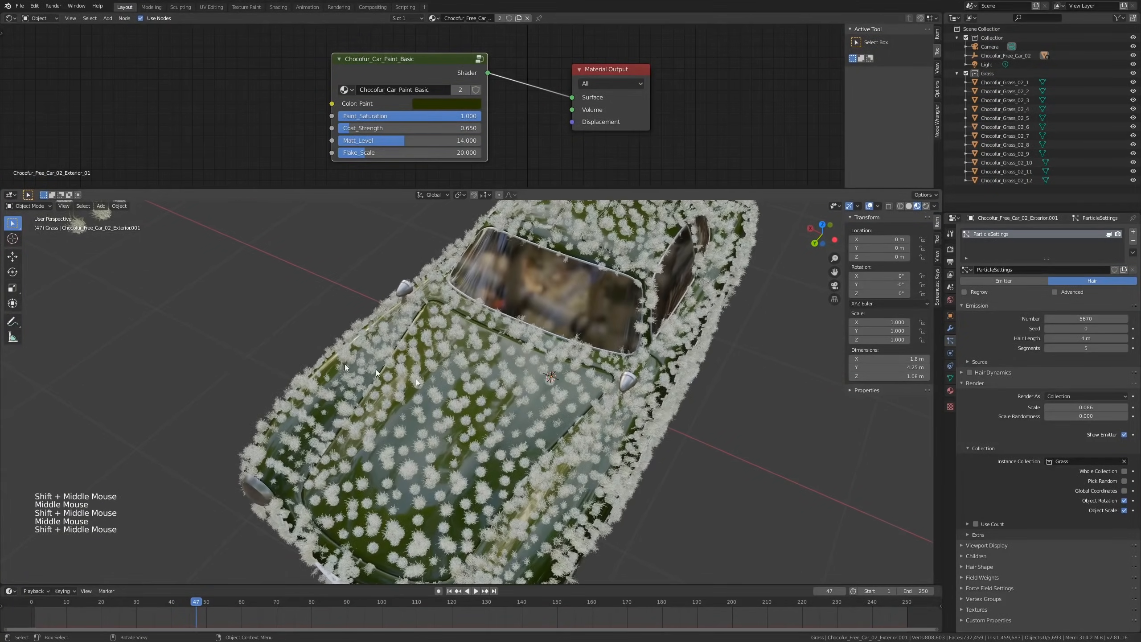
Step: Examine how the smaller grass tufts are distributed over the hood, roof and sides of the car
shift+middle_drag(455, 329, 521, 337)
scroll(597, 378, down, 1)
shift+middle_drag(184, 238, 241, 314)
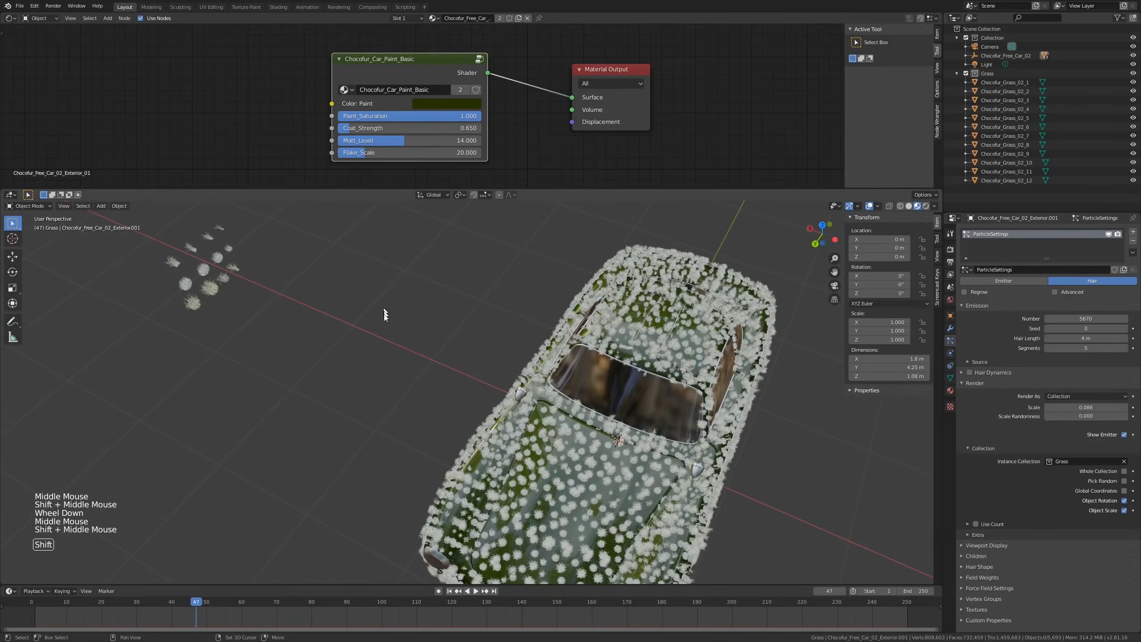
shift+middle_drag(477, 395, 427, 353)
shift+middle_drag(489, 425, 528, 344)
scroll(512, 322, up, 2)
middle_drag(499, 298, 496, 358)
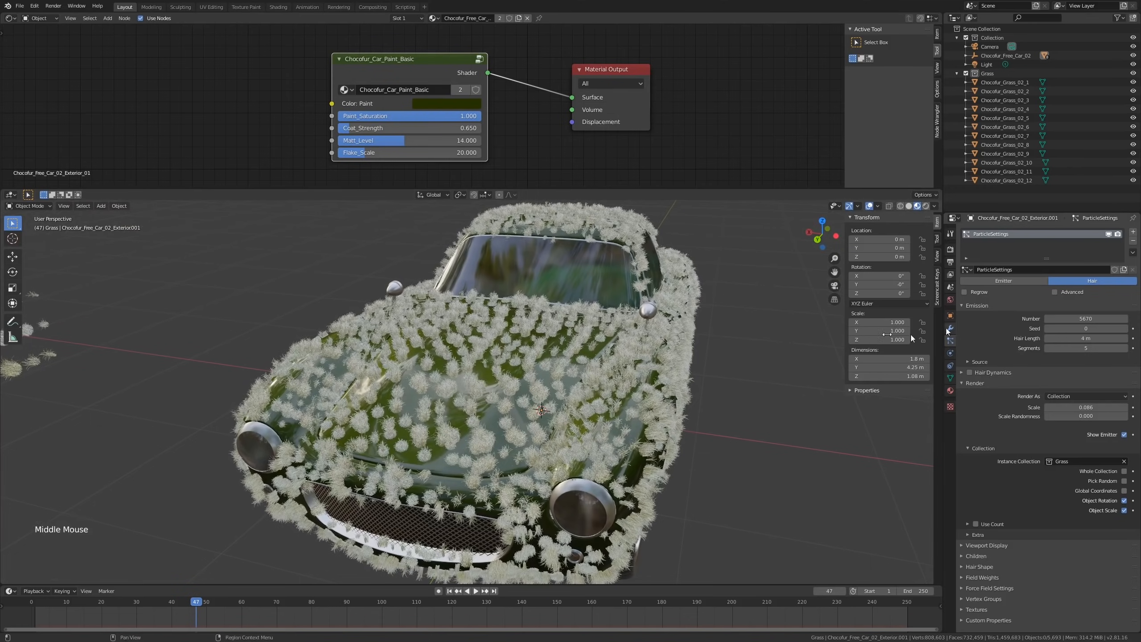
middle_drag(610, 314, 801, 321)
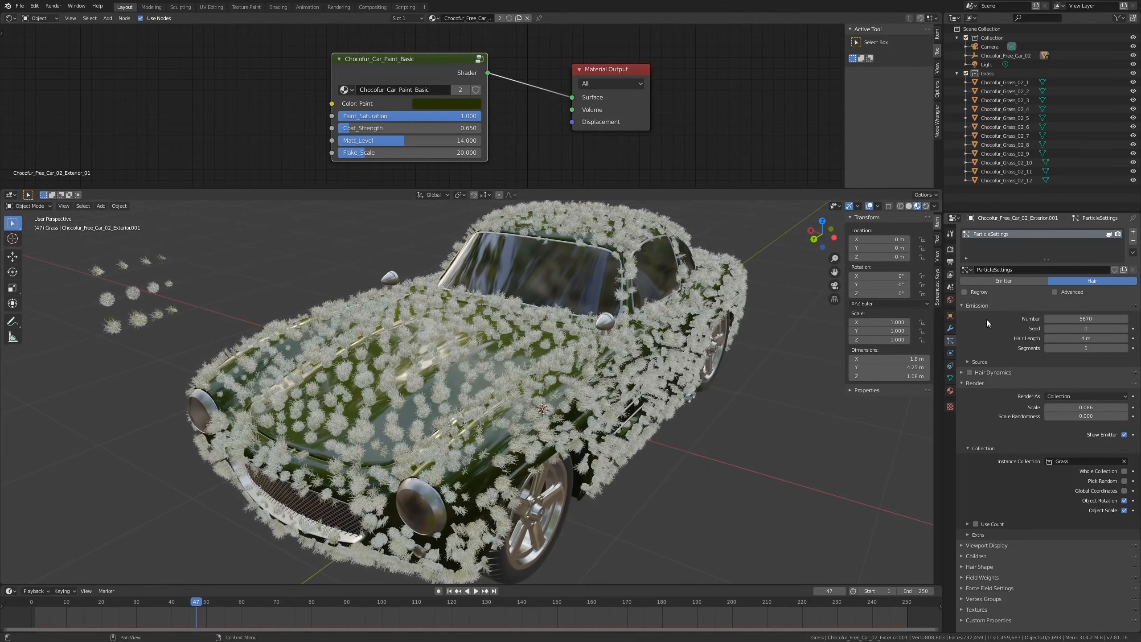
Step: Set the distribution of the hair emission source to Random for the grass particles on the shell
click(979, 362)
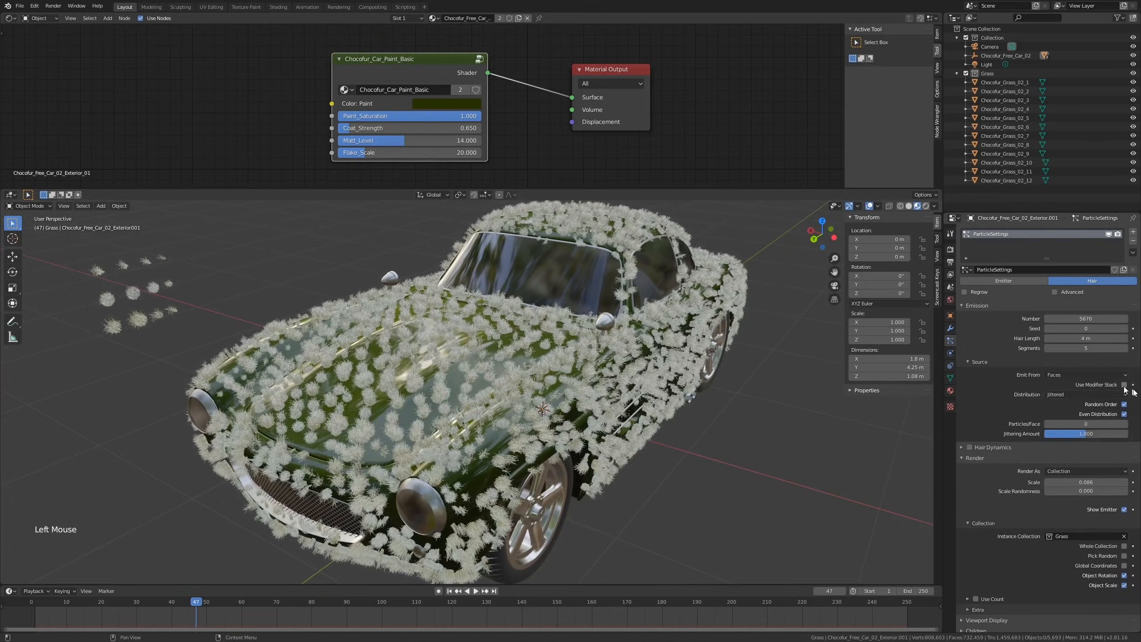
click(1074, 396)
click(1075, 377)
click(1074, 393)
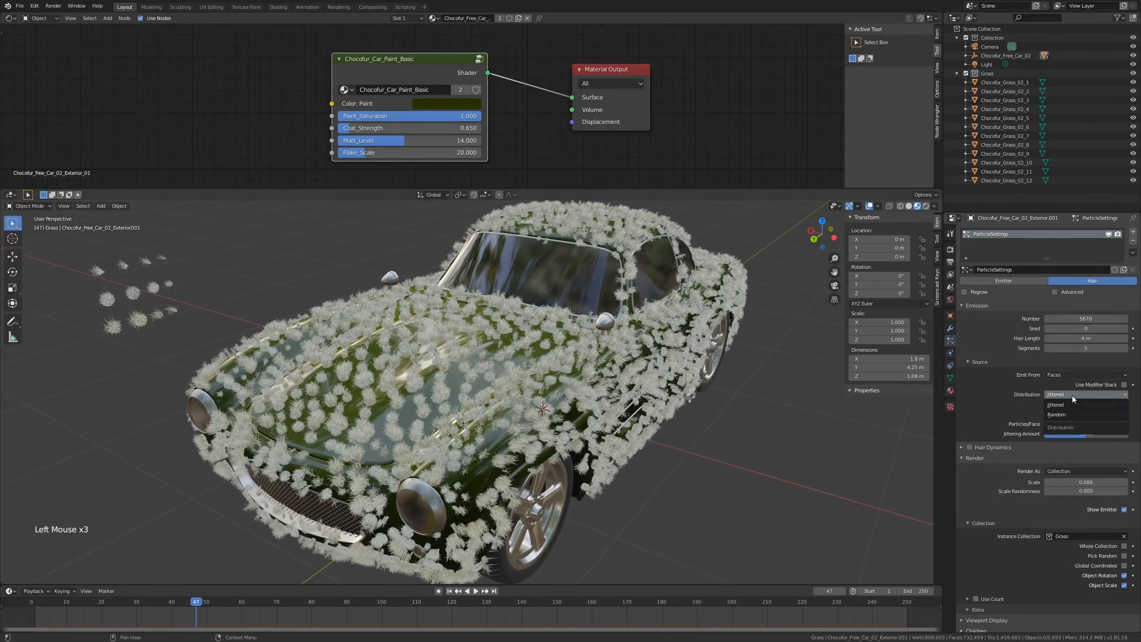
click(1065, 414)
middle_drag(580, 333, 606, 337)
scroll(661, 354, down, 2)
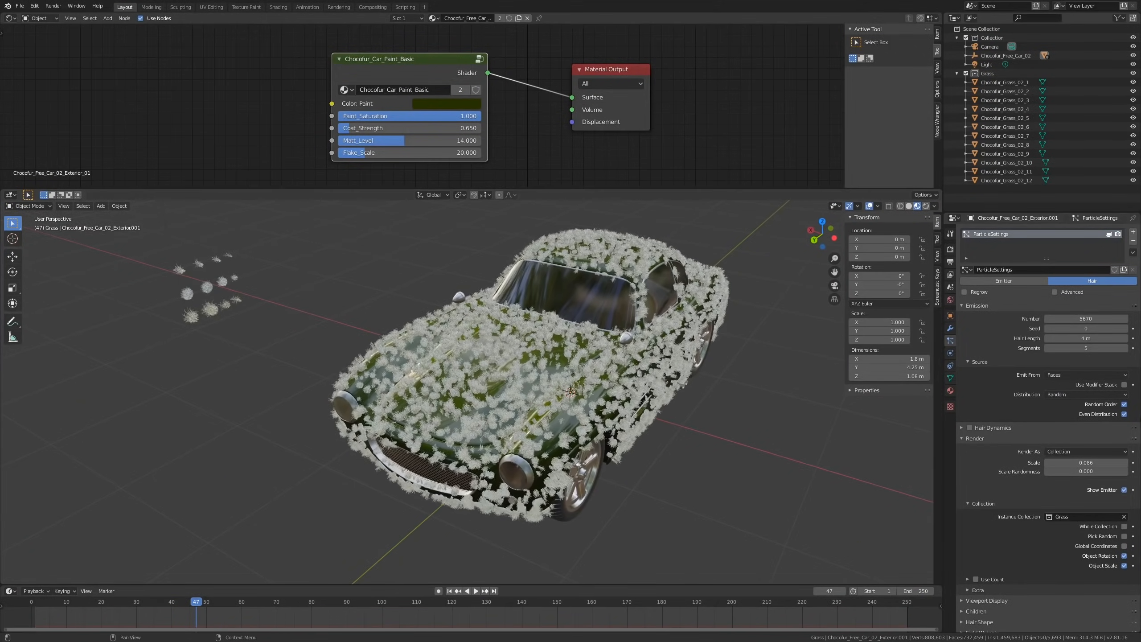
middle_drag(484, 372, 448, 312)
key(alt+a)
scroll(573, 356, up, 2)
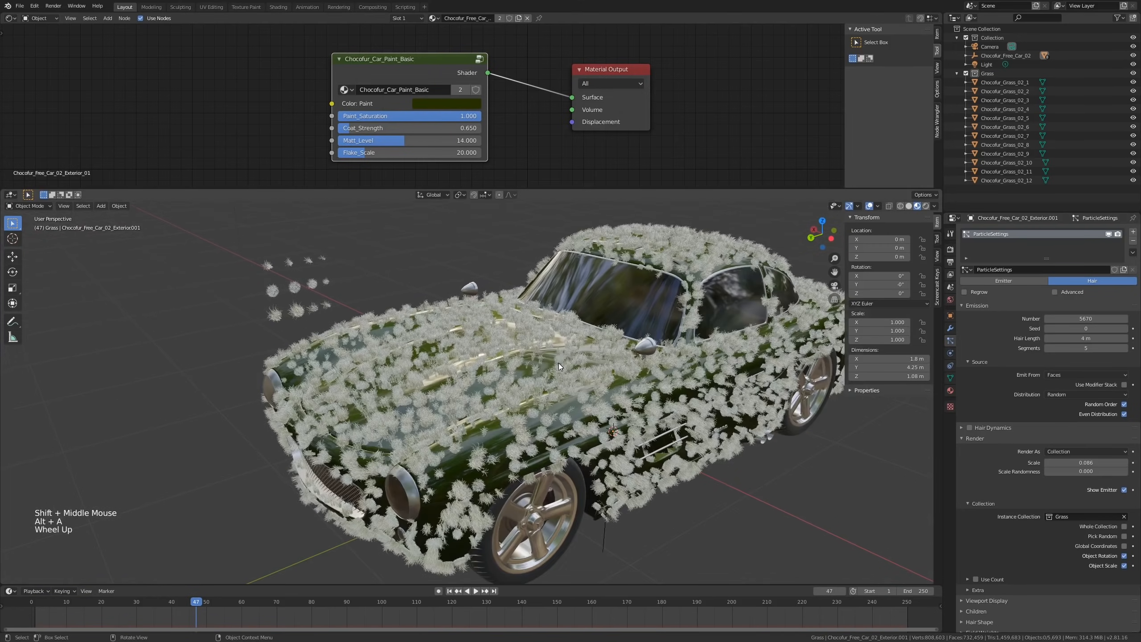
mouse_move(619, 374)
middle_down()
mouse_move(646, 383)
mouse_move(630, 385)
middle_up()
Step: Try a larger grass particle scale of 0.216, and reduce it to 0.056
drag(1086, 319, 1116, 318)
key(Escape)
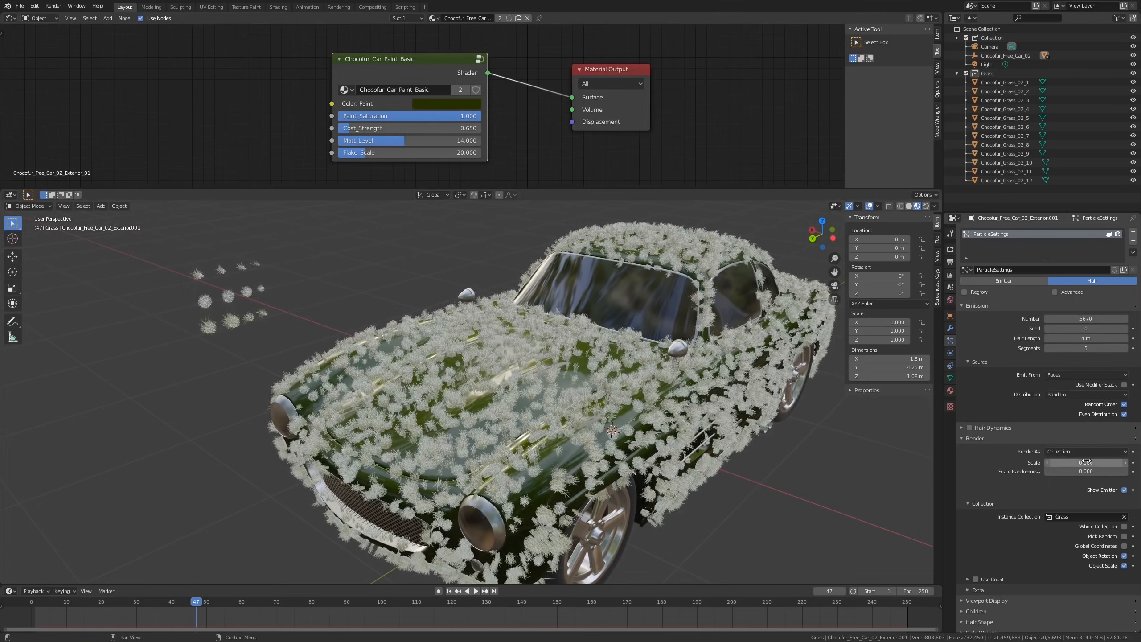
drag(1083, 462, 1100, 463)
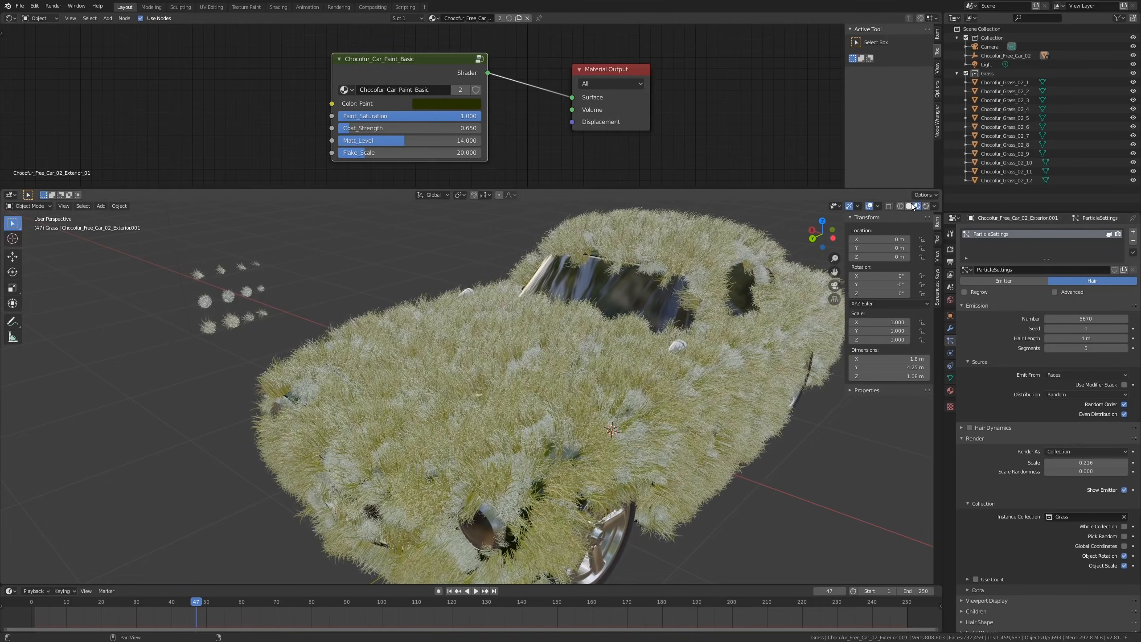
drag(1089, 463, 1073, 463)
middle_drag(838, 446, 733, 435)
shift+middle_drag(733, 435, 645, 434)
middle_drag(645, 435, 783, 450)
click(533, 428)
key(Tab)
key(Tab)
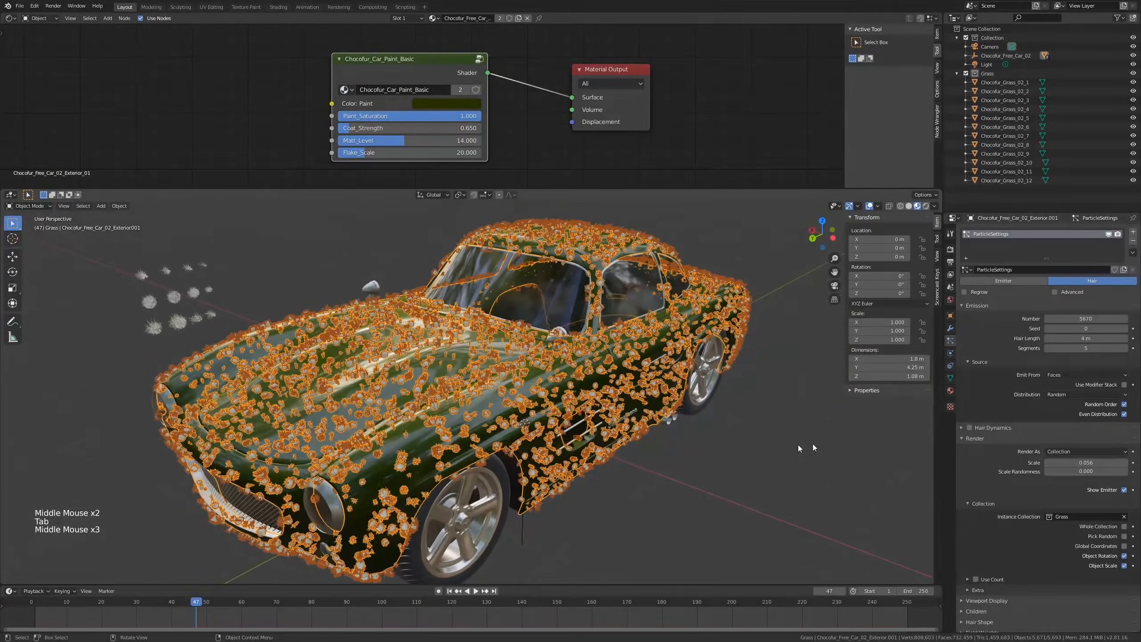
shift+middle_drag(788, 366, 726, 382)
Step: Set the grass particle scale to 0.116 and display the viewport in solid shading
drag(1087, 463, 1109, 463)
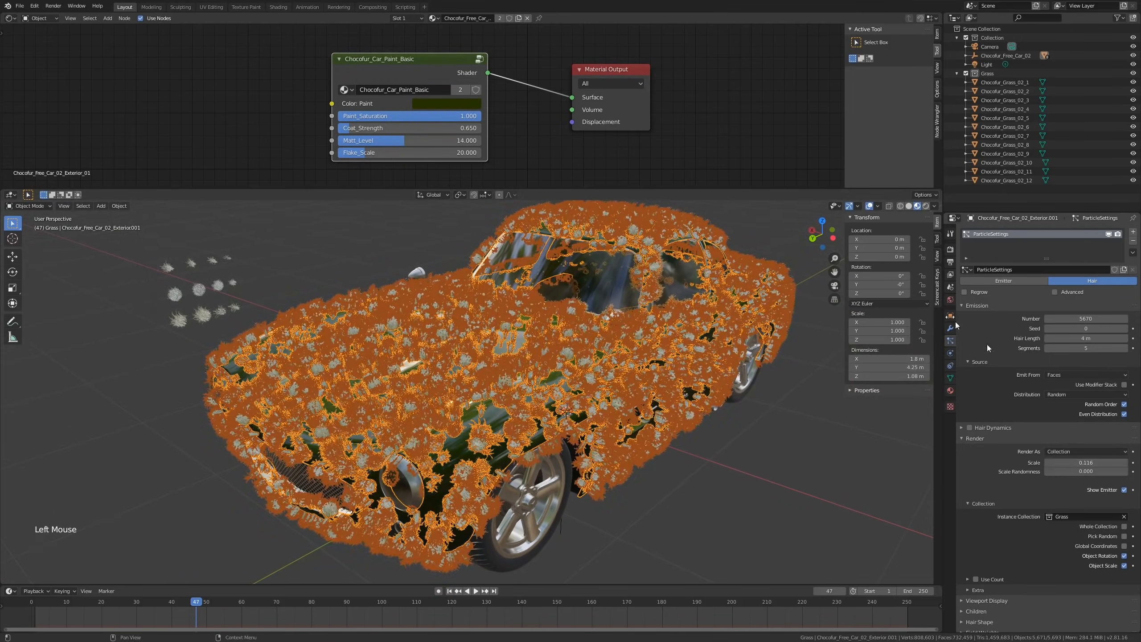
click(909, 208)
shift+middle_drag(504, 371, 525, 411)
click(328, 309)
shift+middle_drag(506, 366, 514, 327)
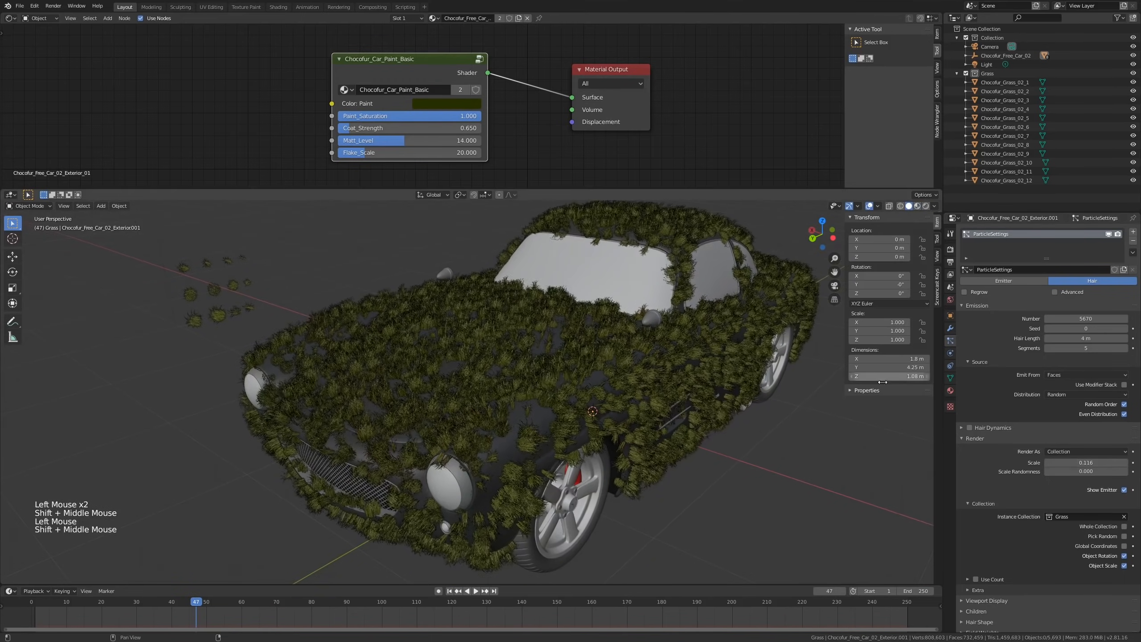
shift+middle_drag(639, 318, 624, 310)
scroll(623, 311, up, 2)
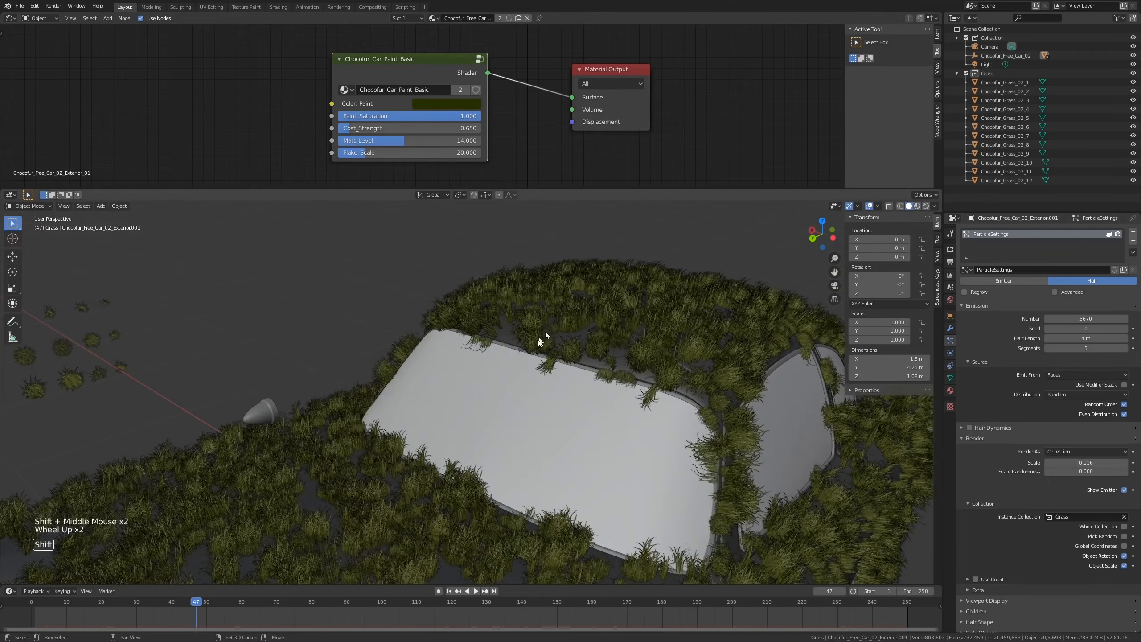
shift+middle_drag(552, 331, 609, 301)
Step: Raise the grass particle scale to 0.261 and inspect the coverage on the hood up close
mouse_move(1078, 463)
shift+mouse_down()
mouse_move(1101, 464)
mouse_move(1080, 465)
shift+mouse_up()
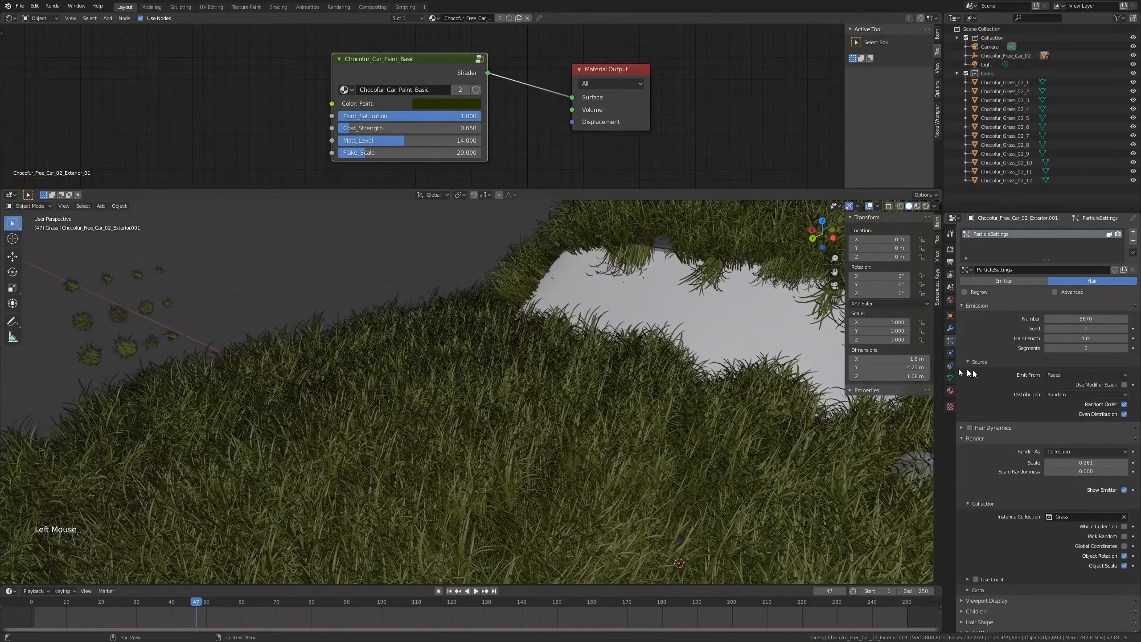
shift+middle_drag(481, 489, 542, 473)
scroll(537, 483, down, 2)
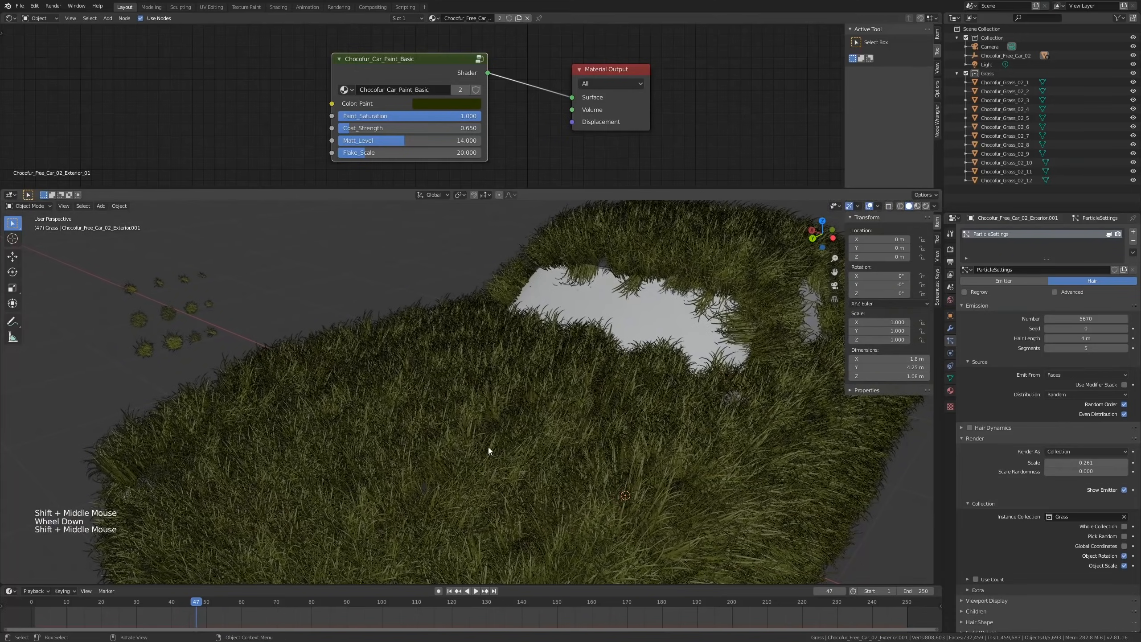
scroll(491, 449, up, 2)
shift+middle_drag(497, 434, 497, 451)
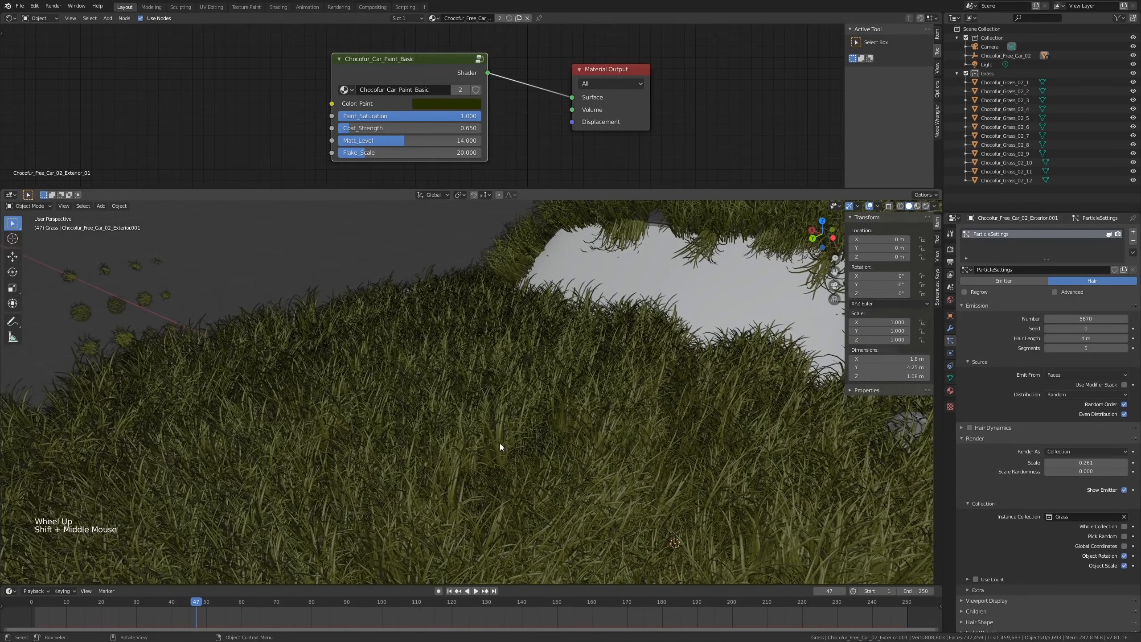
shift+middle_drag(456, 500, 415, 421)
scroll(372, 373, up, 1)
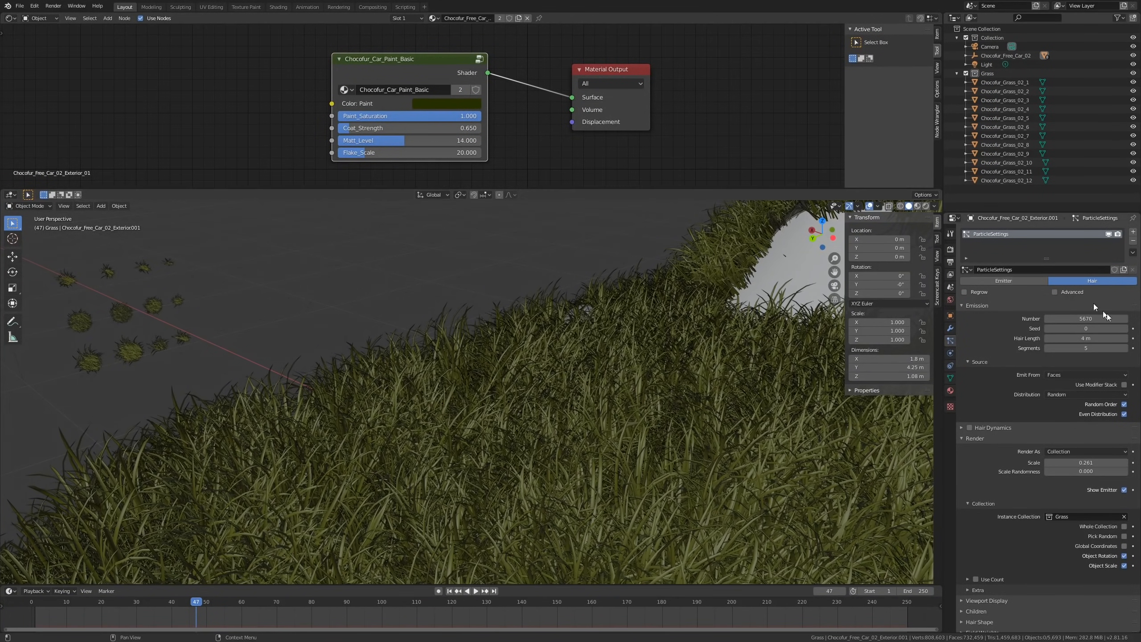
Step: Set the seed of the hair emission to 1 and check the new arrangement of the grass
click(1126, 328)
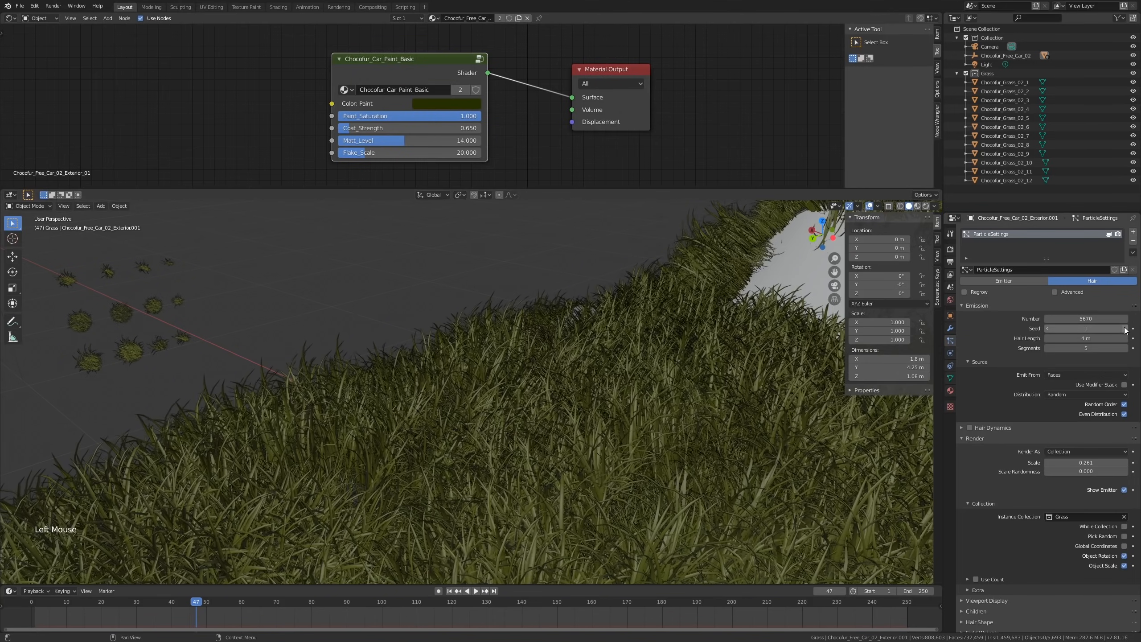
shift+middle_drag(291, 384, 299, 386)
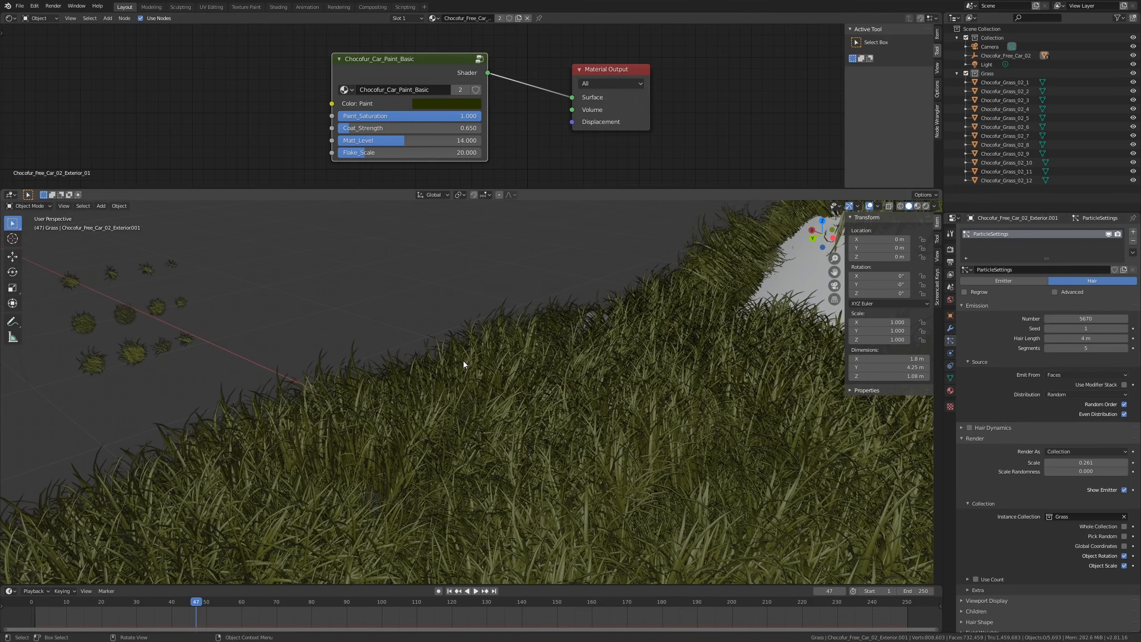
scroll(463, 361, down, 2)
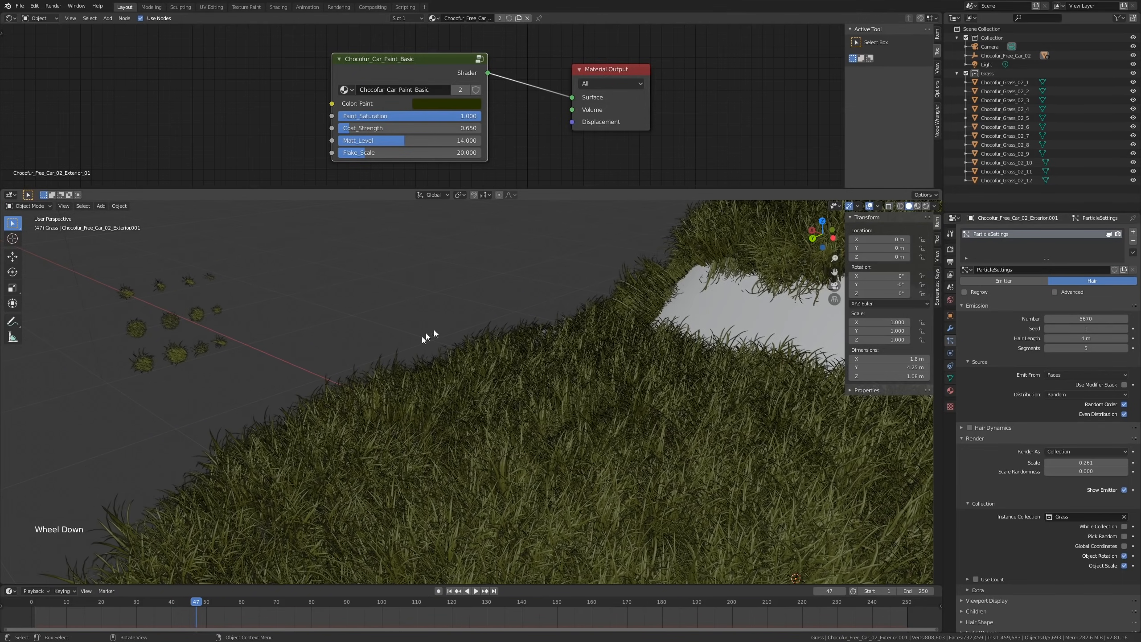
scroll(315, 434, down, 2)
middle_drag(338, 440, 541, 409)
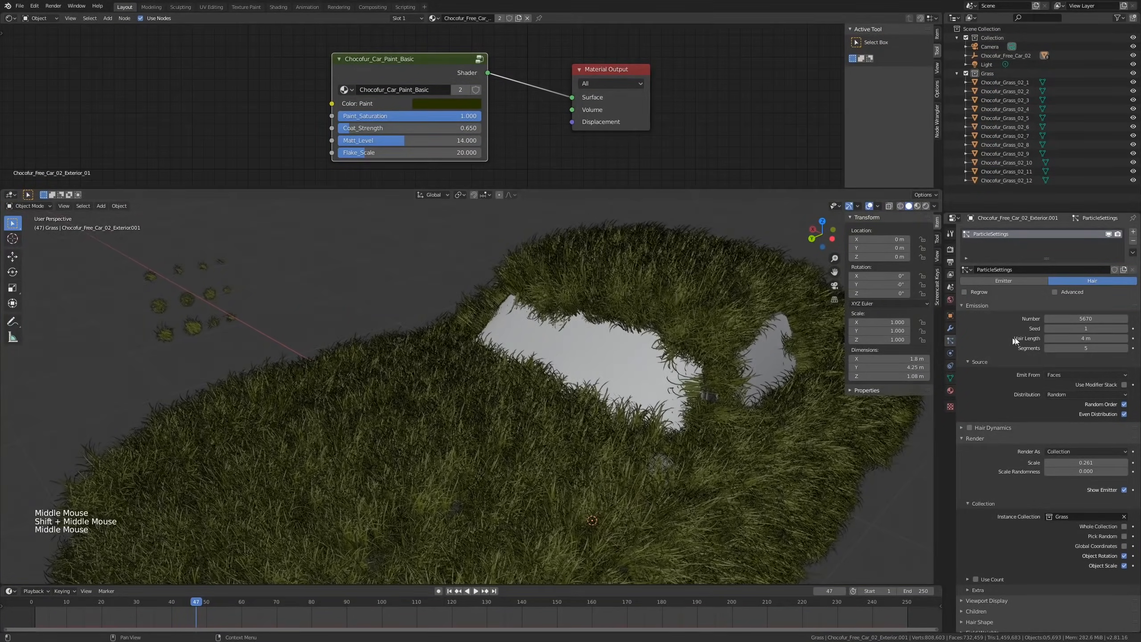
Step: Enable the advanced options of the hair particle system
click(1055, 292)
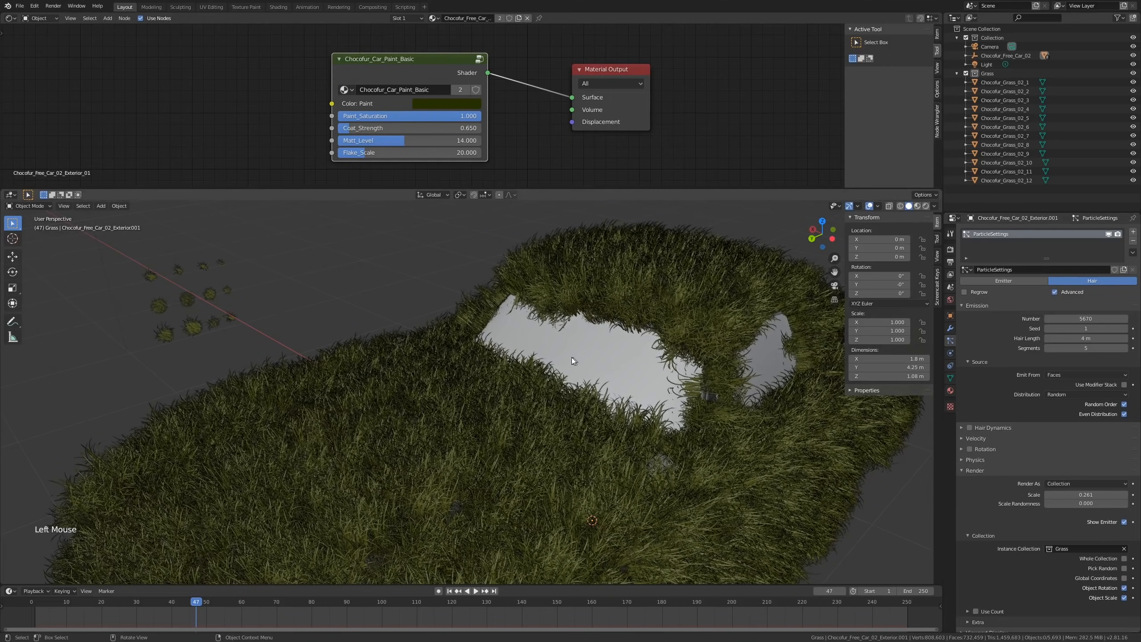
scroll(549, 359, down, 2)
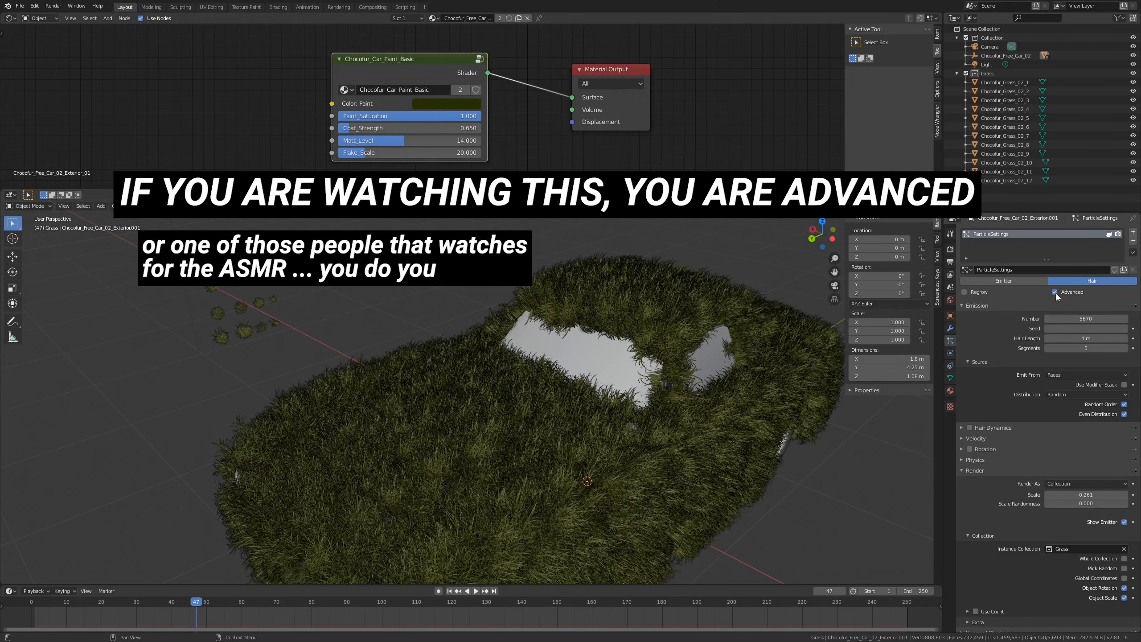
shift+middle_drag(459, 294, 467, 326)
middle_drag(467, 326, 733, 337)
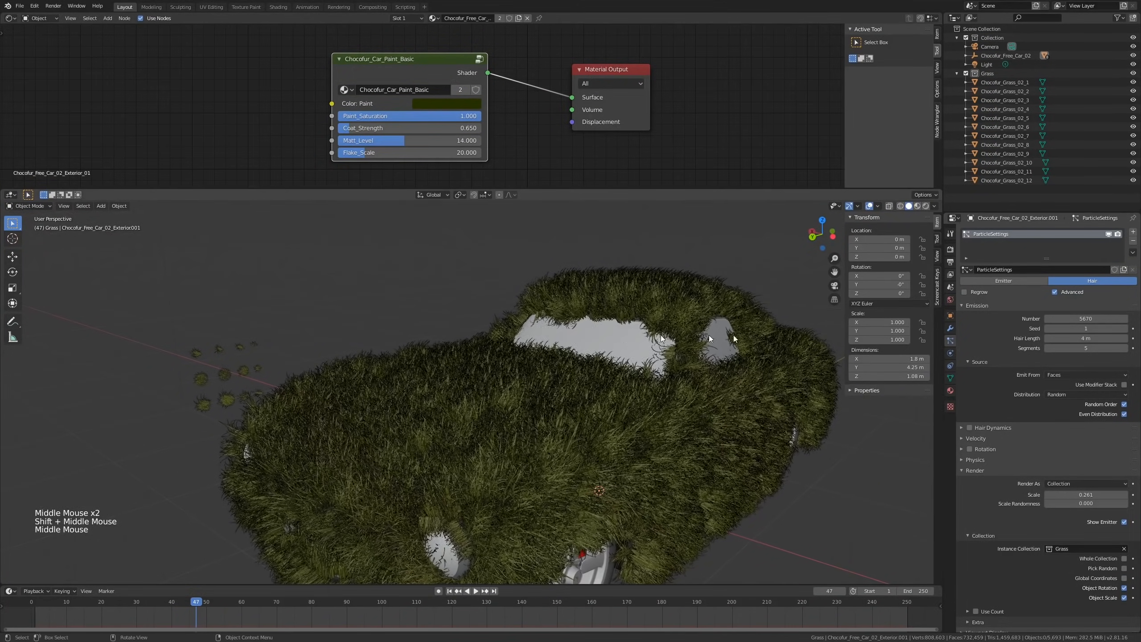
click(1055, 291)
click(1055, 291)
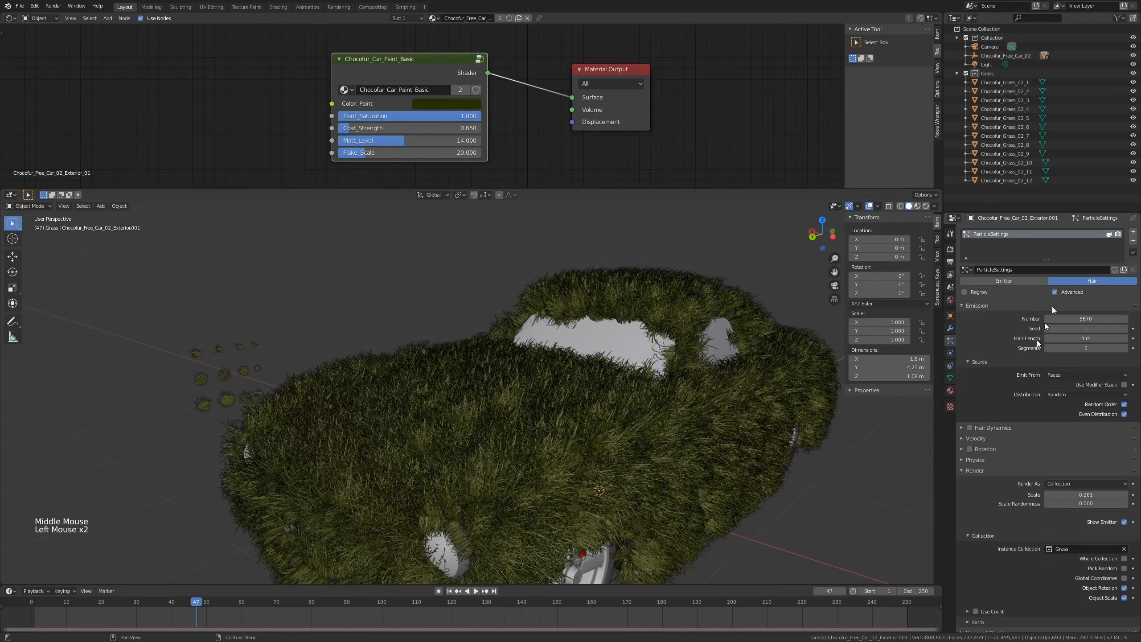
Step: Enable rotation for the grass particles and expand its settings
click(971, 449)
click(961, 449)
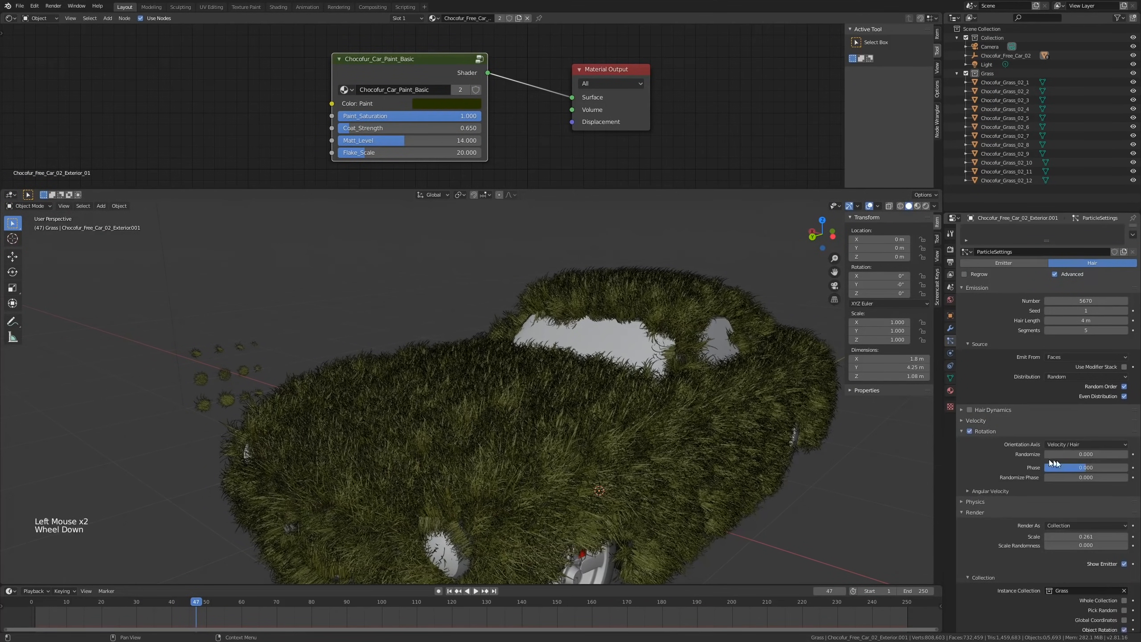
scroll(1049, 459, down, 8)
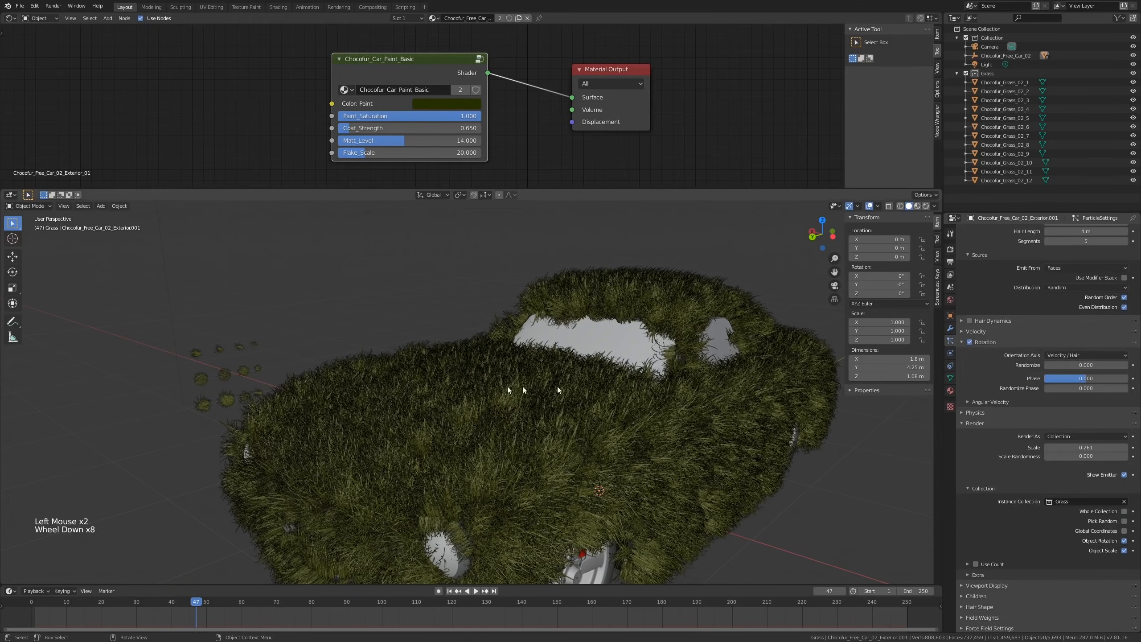
shift+middle_drag(416, 350, 398, 356)
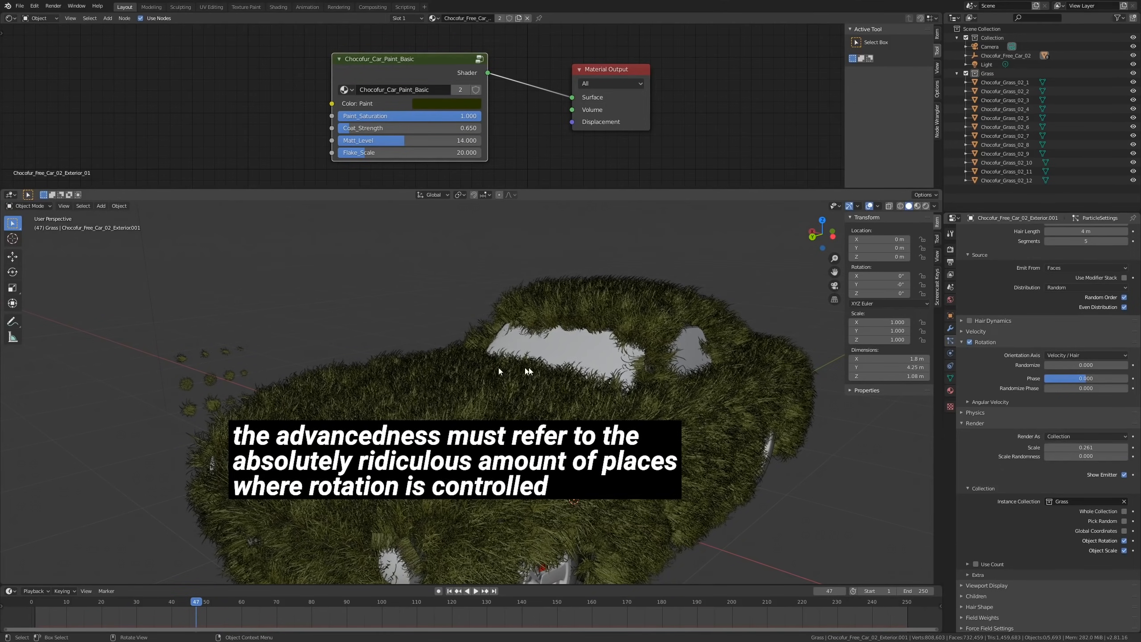
middle_drag(512, 373, 471, 385)
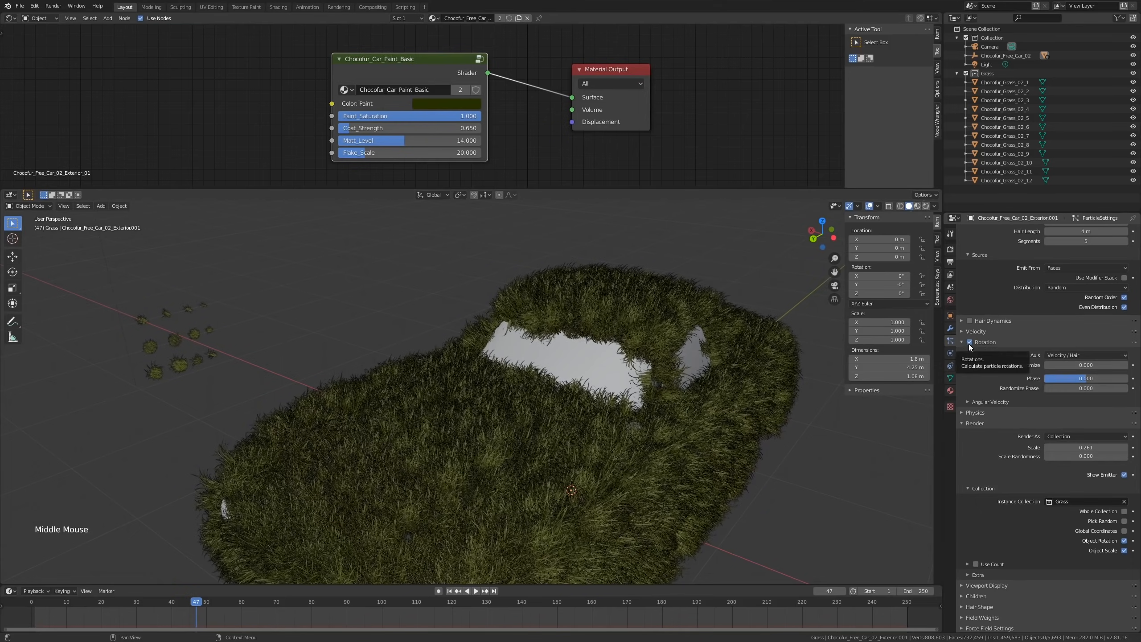
Step: Set the particle rotation phase to 0.779 and the randomized phase to about 1.65
drag(1086, 380, 1140, 389)
click(481, 296)
middle_drag(480, 296, 598, 346)
scroll(498, 317, down, 2)
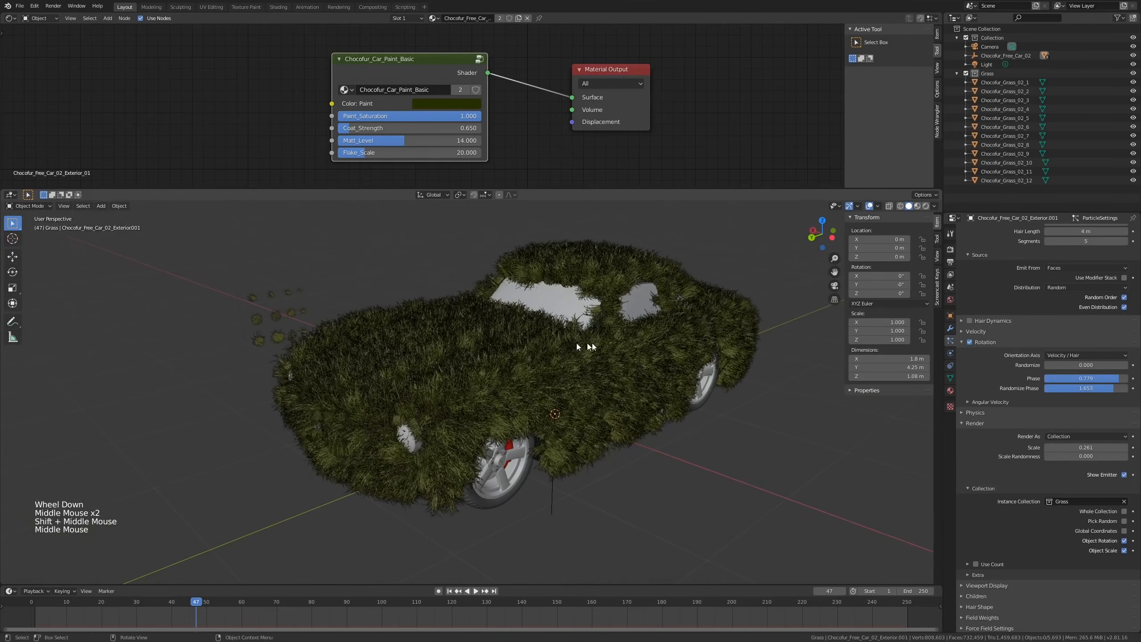
scroll(1077, 476, down, 2)
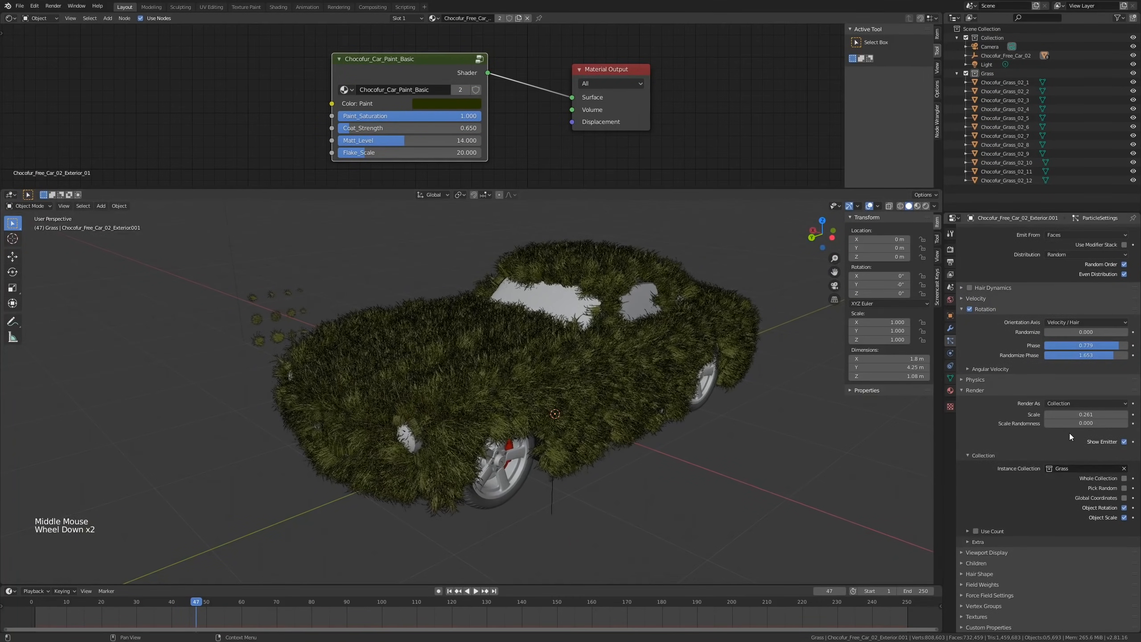
Step: Try the maximum scale randomness of 1.000 on the grass particles and check the effect on the car
shift+drag(1082, 424, 1128, 423)
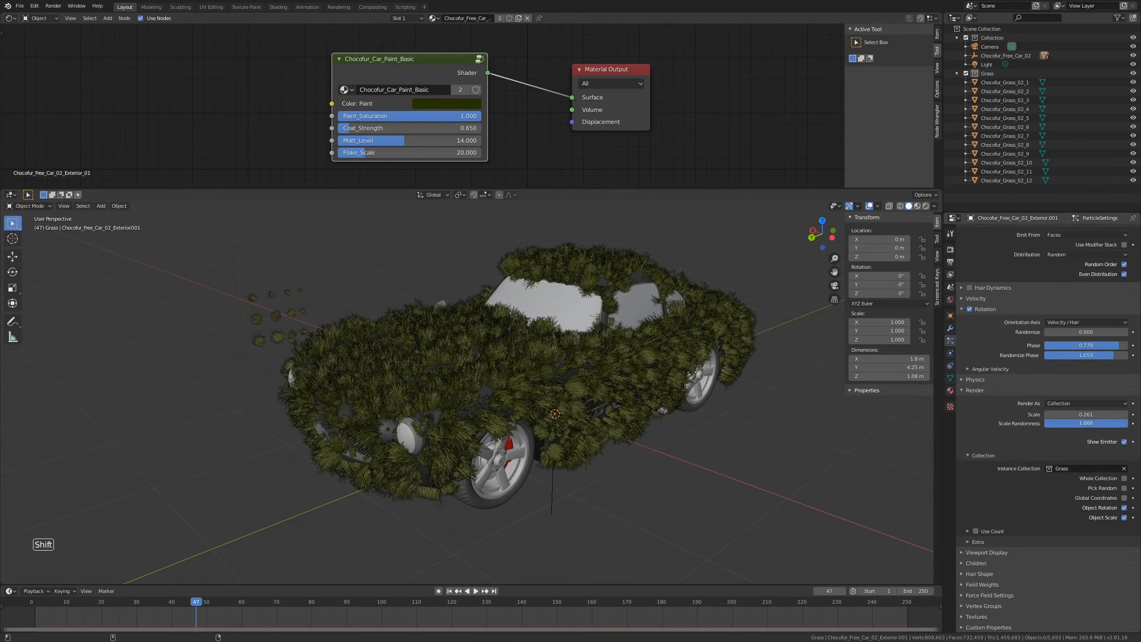
middle_drag(808, 393, 788, 392)
scroll(589, 396, up, 2)
shift+middle_drag(589, 395, 507, 398)
scroll(493, 407, down, 2)
middle_drag(508, 398, 544, 407)
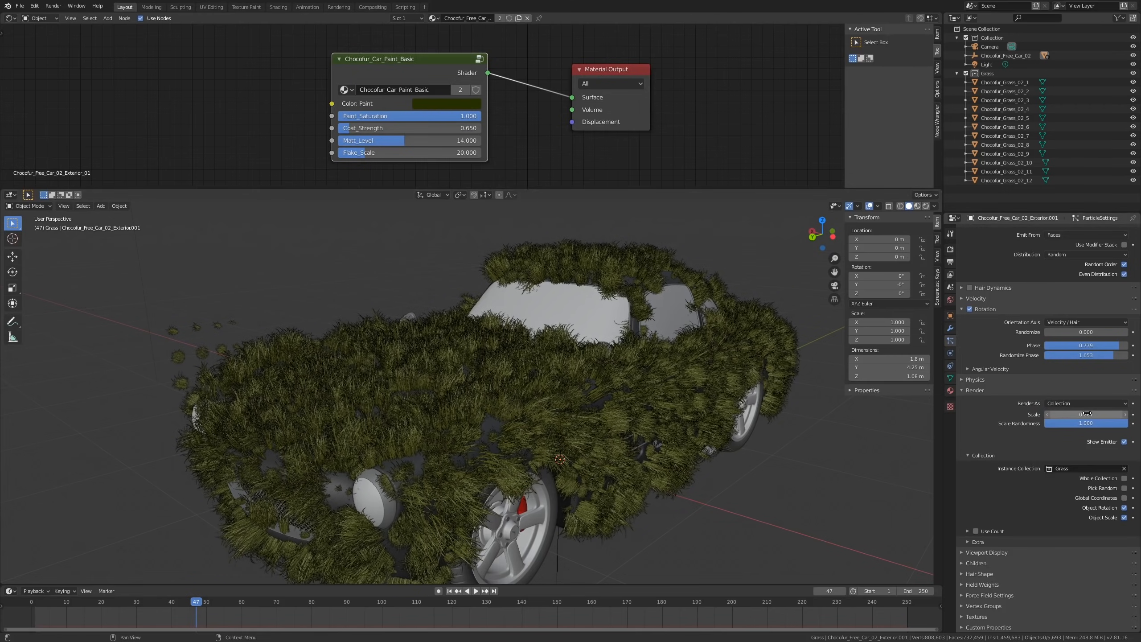
Step: Reduce the scale randomness of the grass to 0.162 and set its particle scale to 0.140
drag(1059, 413, 969, 426)
middle_drag(917, 431, 500, 438)
shift+middle_drag(499, 438, 519, 476)
shift+drag(1109, 416, 1076, 415)
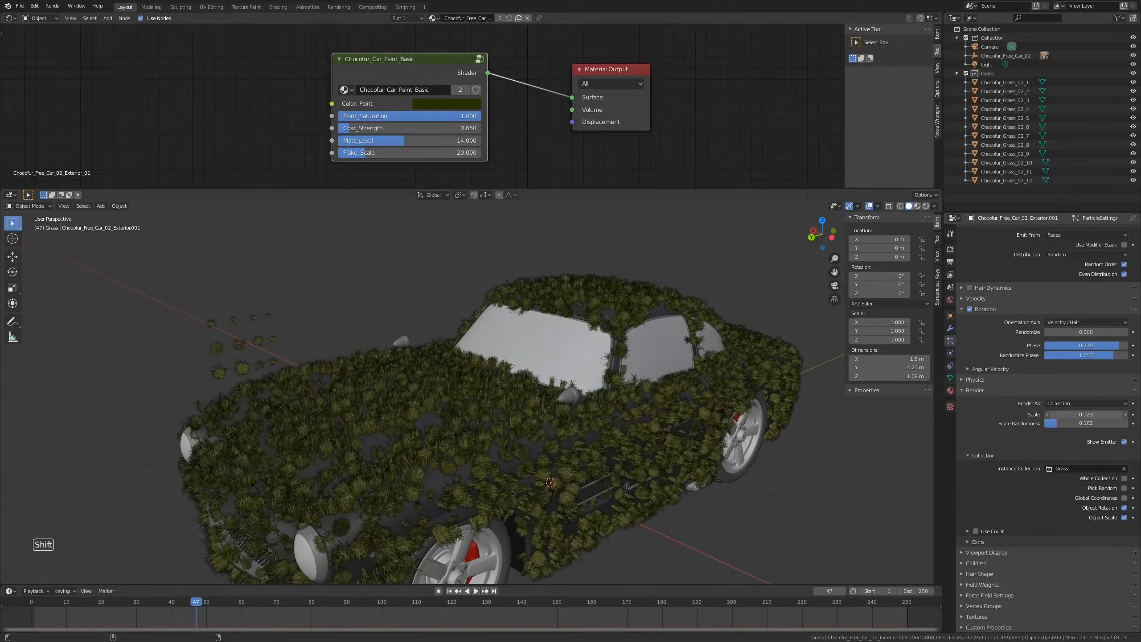
shift+middle_drag(845, 412, 794, 421)
shift+drag(1086, 414, 1101, 414)
shift+middle_drag(667, 418, 659, 422)
middle_drag(659, 422, 561, 448)
Step: Set the number of hair particles on the shell to 15000
scroll(1100, 312, up, 7)
click(1086, 302)
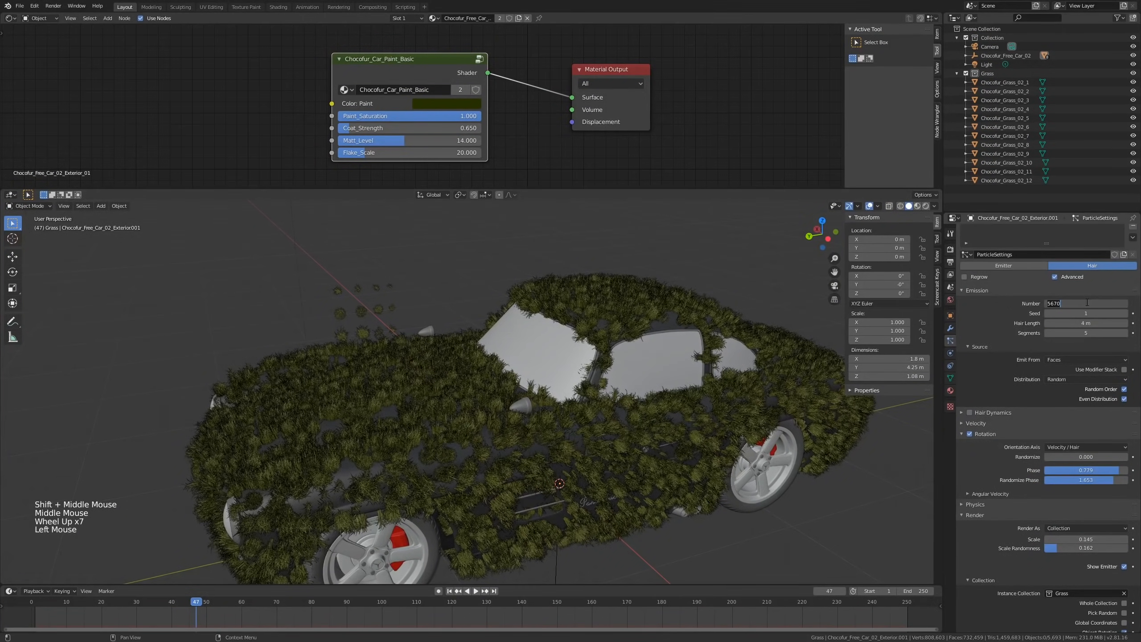
text(15000)
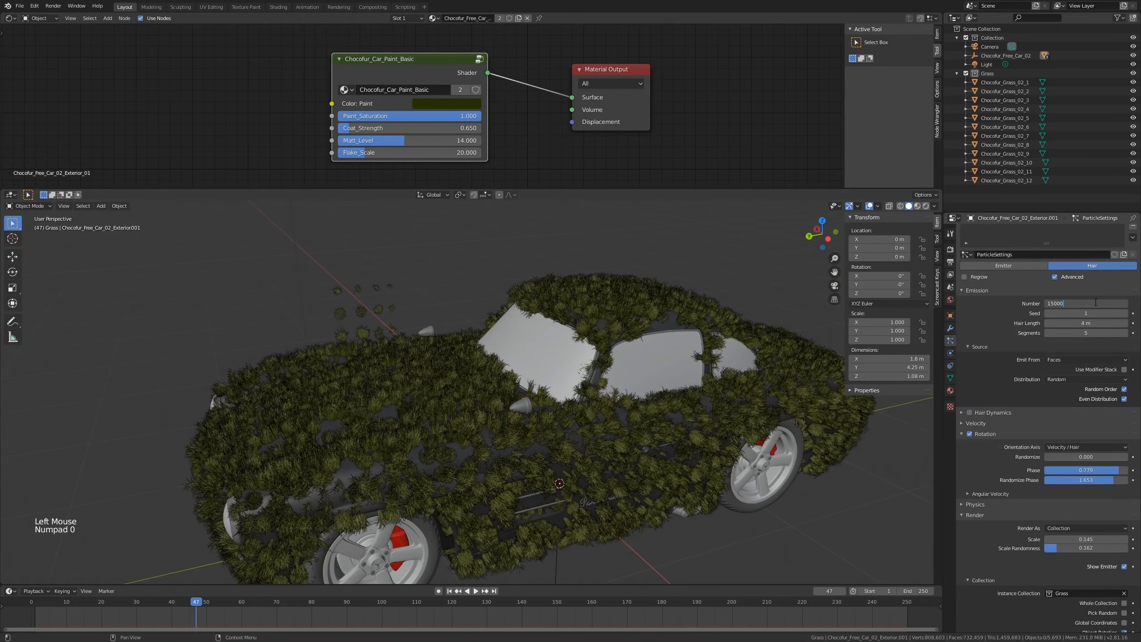
key(Return)
Step: Examine the denser grass coverage on the car from the front, the side and farther away
click(480, 263)
scroll(514, 306, down, 2)
middle_drag(514, 306, 502, 238)
click(558, 295)
click(502, 239)
middle_drag(582, 320, 557, 304)
middle_drag(577, 319, 630, 363)
scroll(567, 337, down, 2)
scroll(646, 335, down, 2)
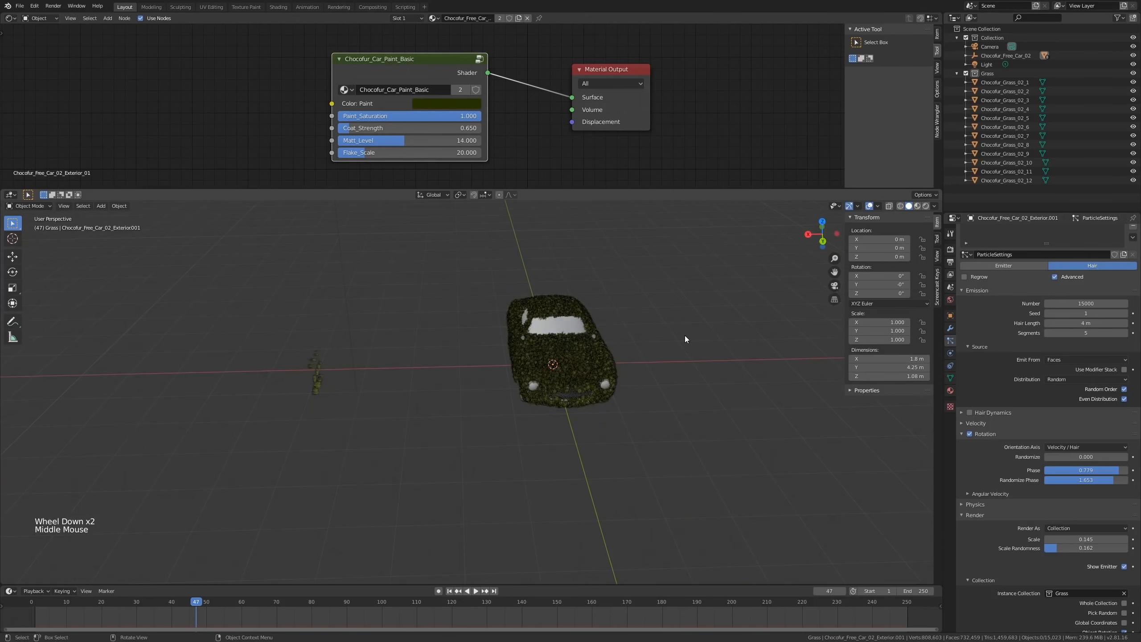
shift+middle_drag(685, 335, 687, 344)
middle_drag(687, 344, 584, 362)
scroll(580, 359, up, 2)
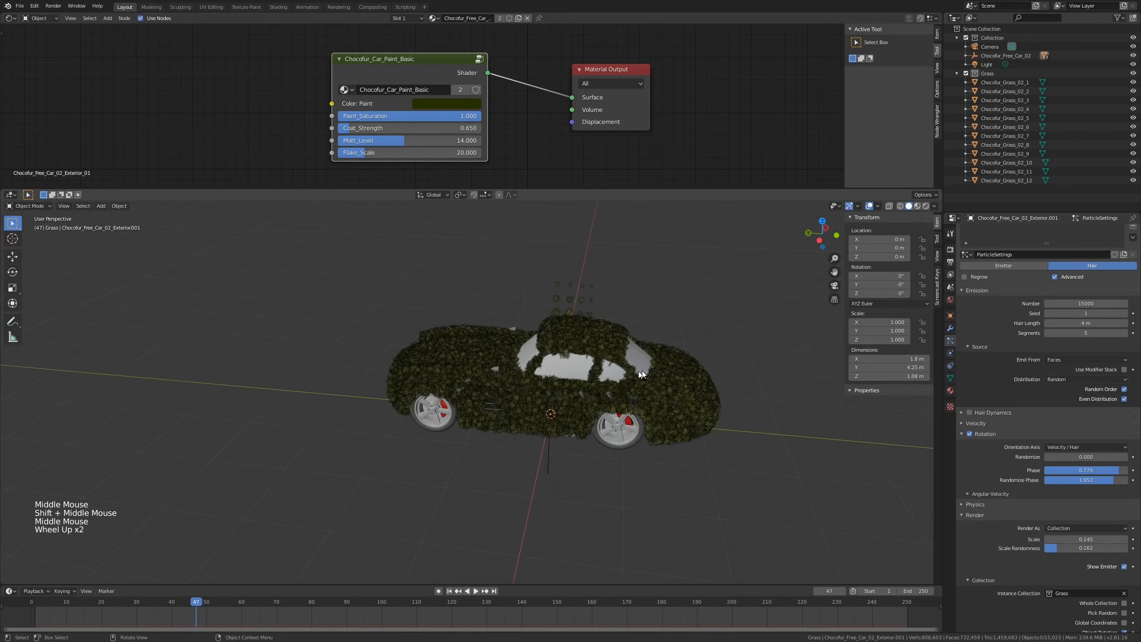
Step: Select the scene camera and look through it at the grass-covered car
click(676, 378)
mouse_move(676, 378)
middle_down()
mouse_move(640, 378)
mouse_move(669, 334)
mouse_move(592, 352)
mouse_move(720, 339)
mouse_move(620, 393)
mouse_move(637, 400)
mouse_move(671, 378)
middle_up()
click(673, 378)
click(668, 333)
scroll(720, 339, down, 3)
click(648, 282)
middle_drag(643, 281, 520, 290)
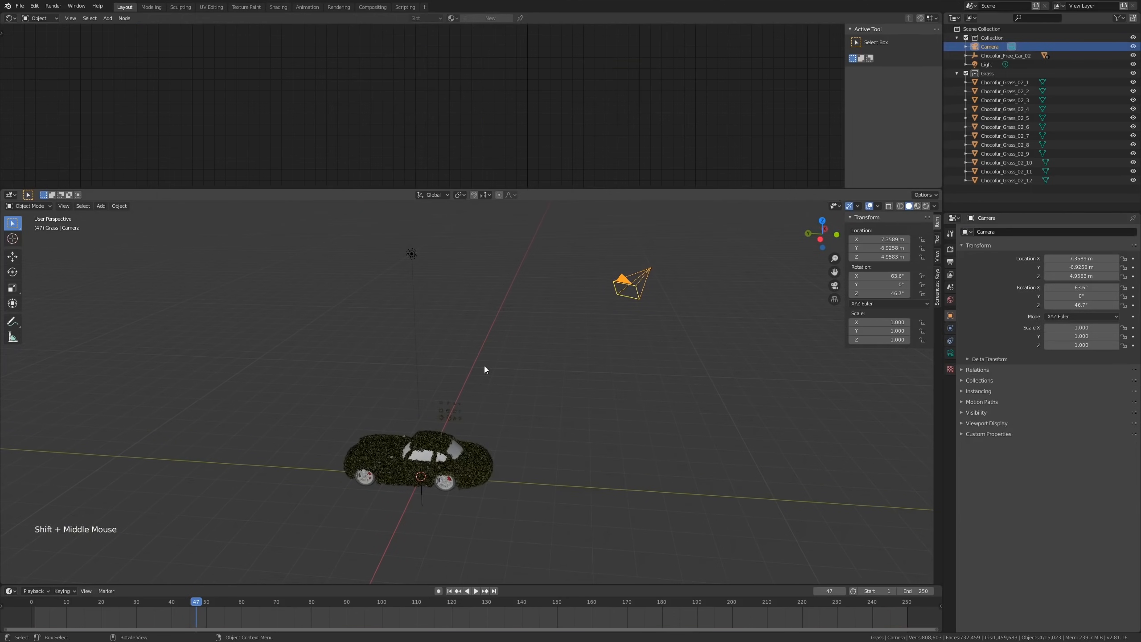
key(shift+a)
key(KP_0)
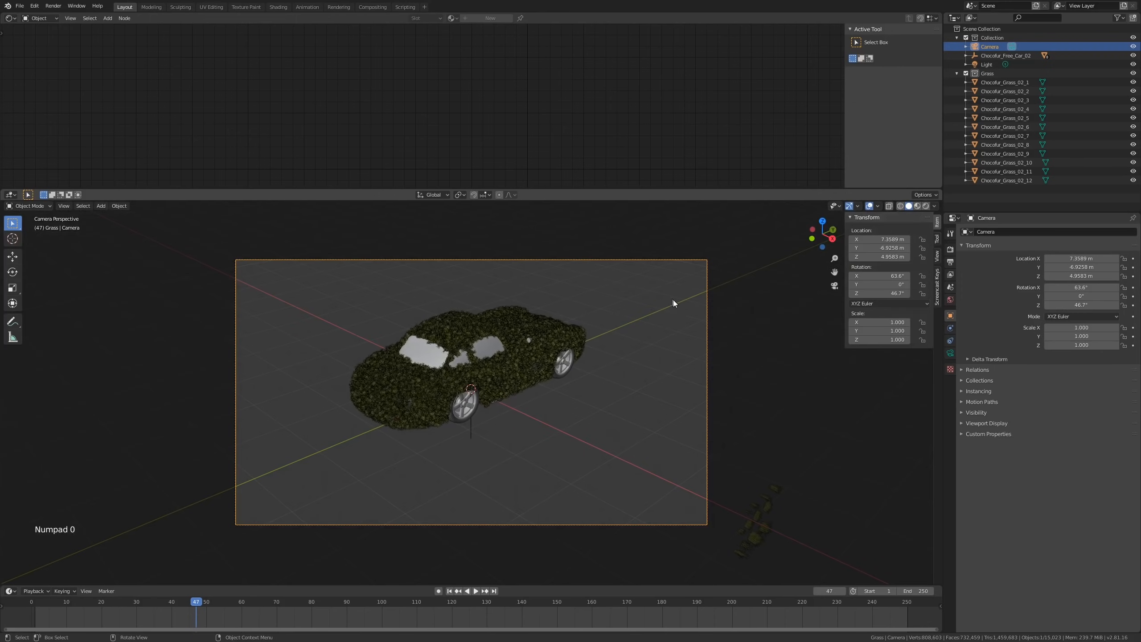
Step: Fly the camera to a low three-quarter view that frames the whole car from its front side
key(shift+grave)
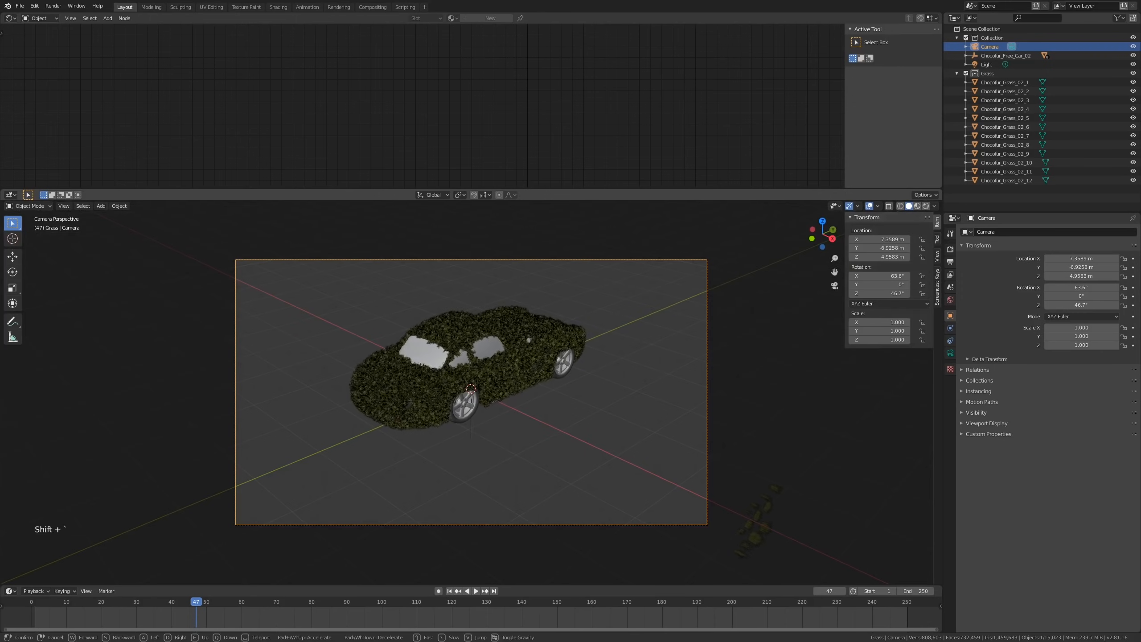
key(d)
key(w)
key(s)
key(w)
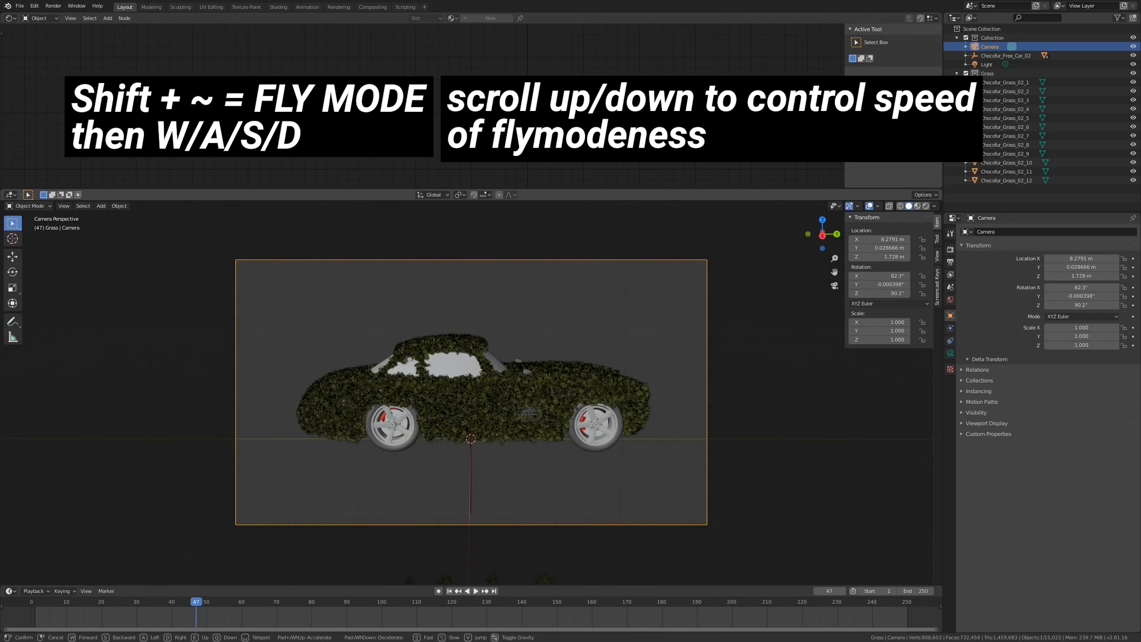
key(d)
key(s)
key(d)
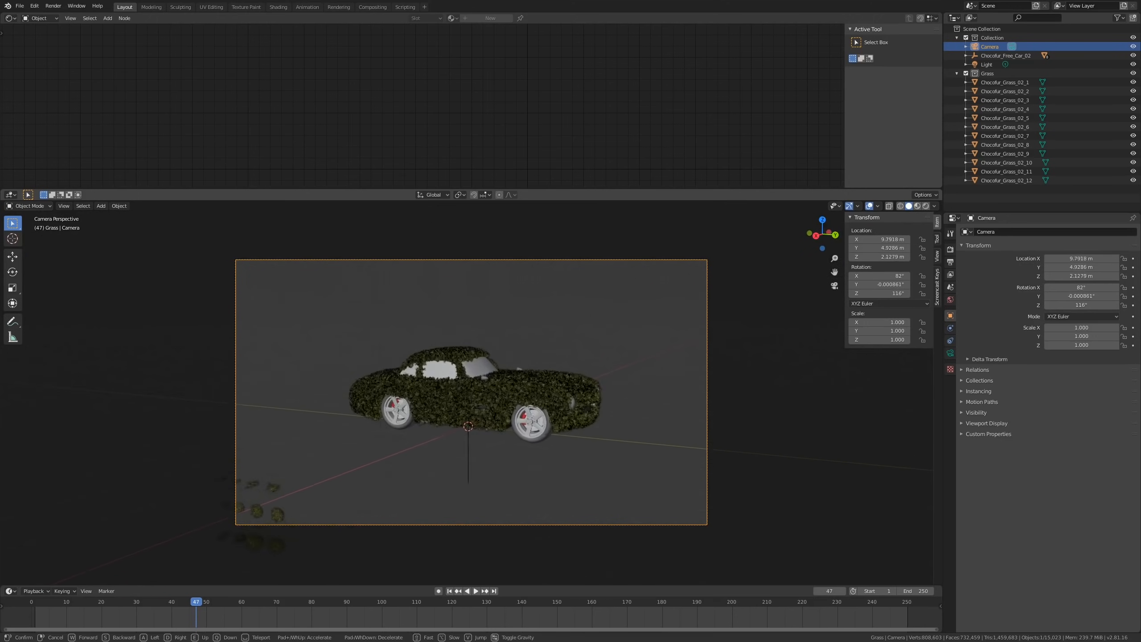
key(w)
key(s)
key(w)
click(475, 394)
Step: Fine-tune the camera's position to about X 7.39 m, Y 3.31 m, Z 1.73 m and deselect it
key(g)
key(shift)
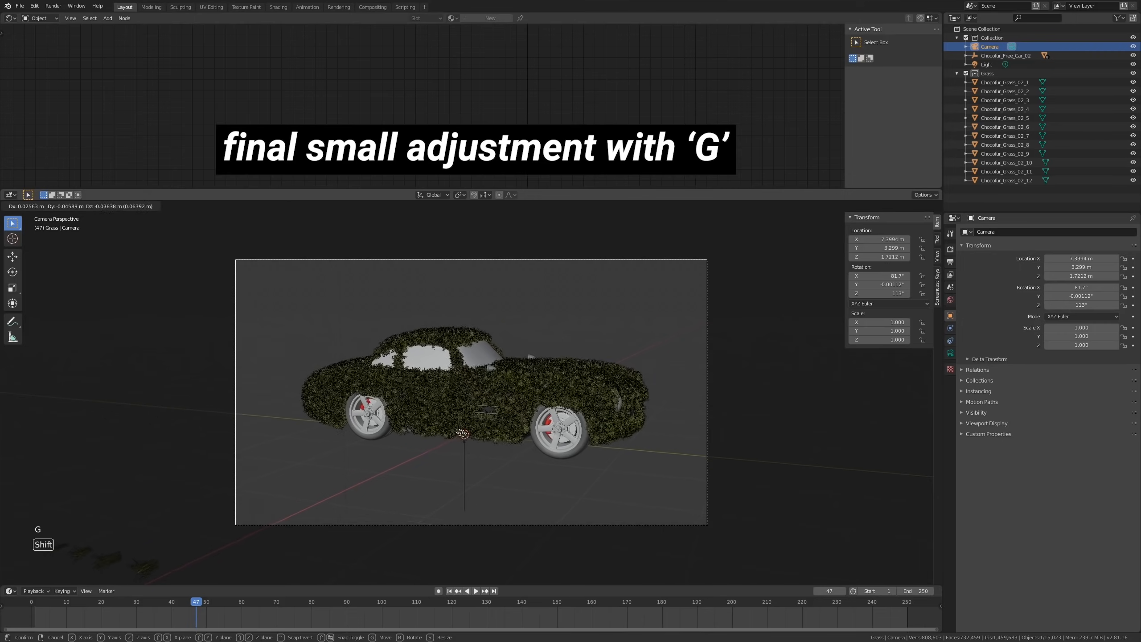
click(530, 421)
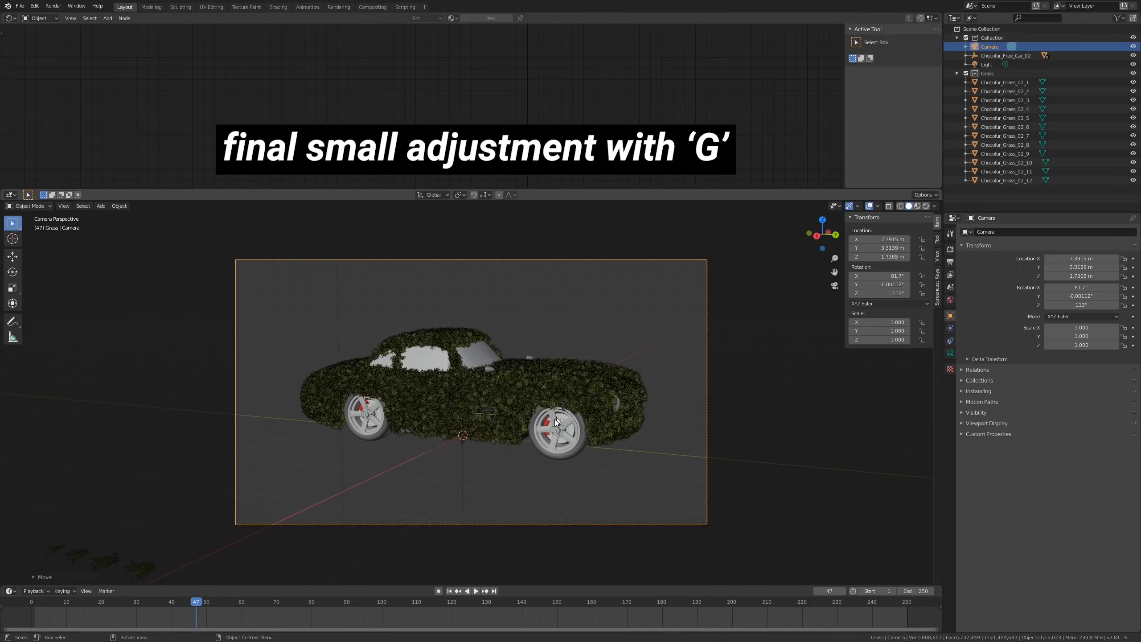
click(759, 324)
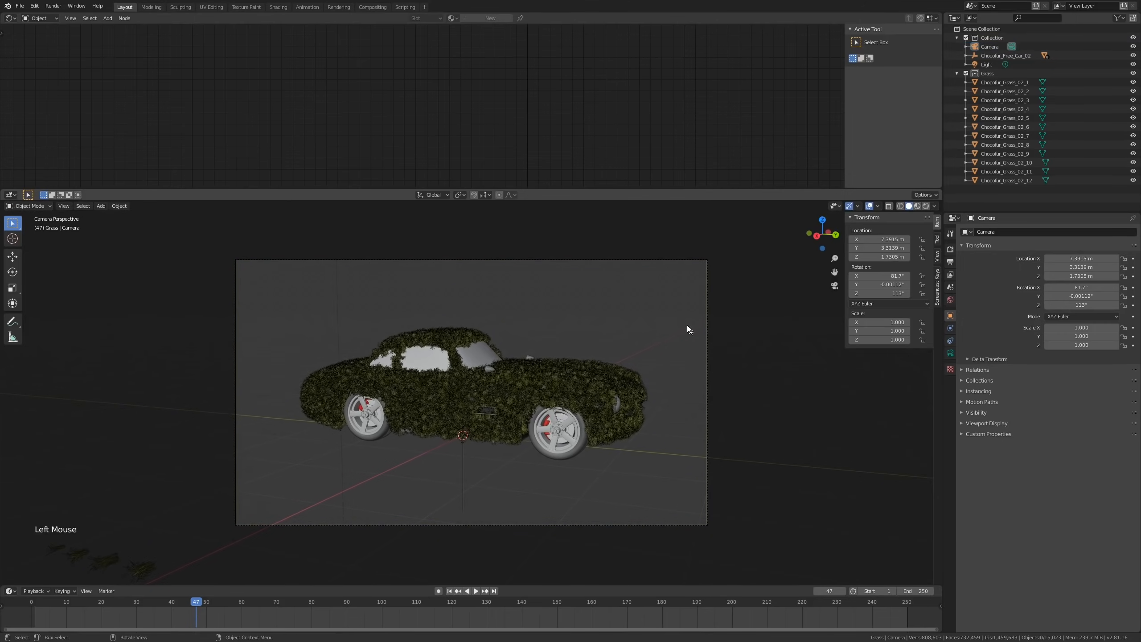
Step: Examine the car's framing and grass coverage through the camera
scroll(602, 367, up, 3)
shift+middle_drag(607, 349, 589, 392)
scroll(608, 387, down, 2)
click(576, 406)
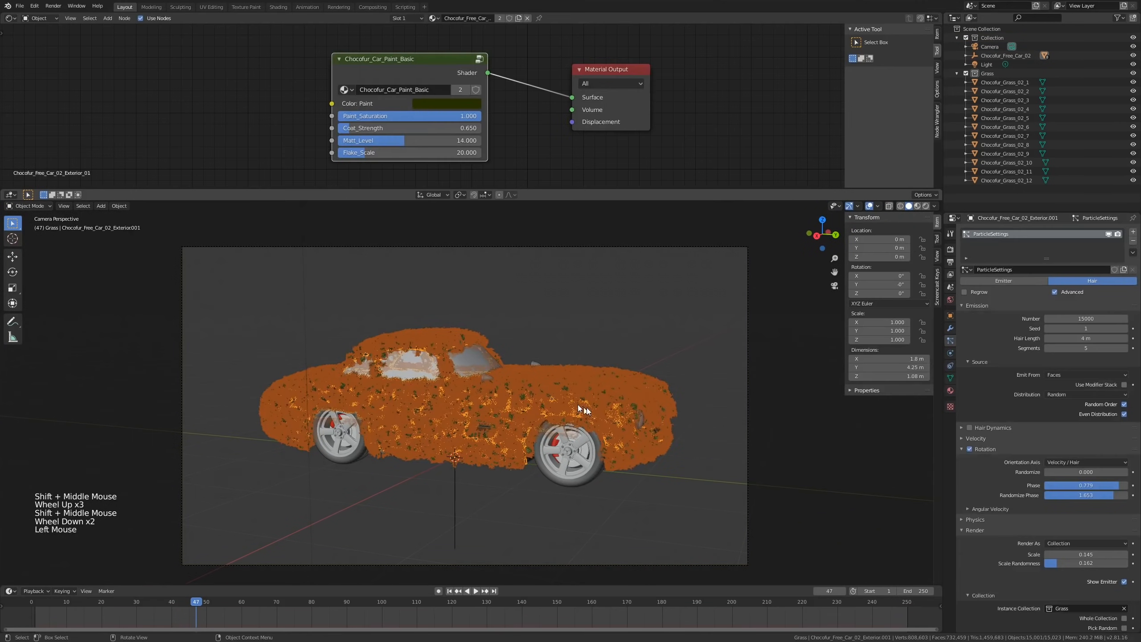
scroll(683, 369, down, 2)
click(784, 373)
shift+middle_drag(749, 377, 629, 407)
scroll(629, 408, up, 2)
scroll(644, 394, down, 1)
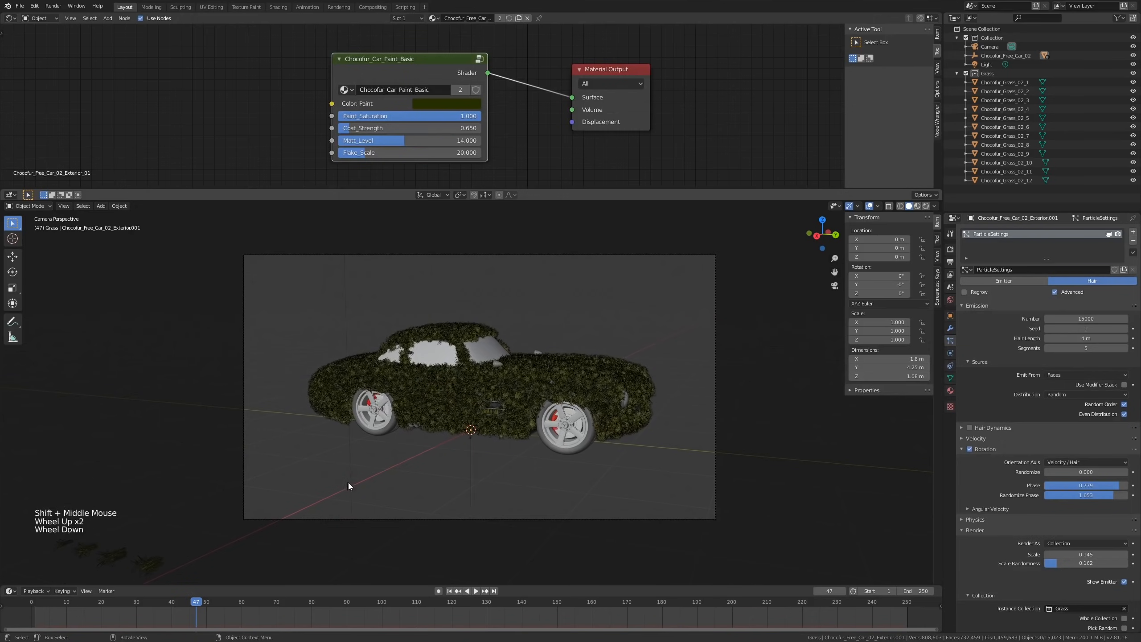
Step: Examine the grass on the side of the car facing away from the camera, from the rear and the front
middle_drag(569, 373, 501, 394)
click(569, 379)
click(635, 344)
middle_drag(635, 344, 573, 418)
scroll(573, 418, up, 2)
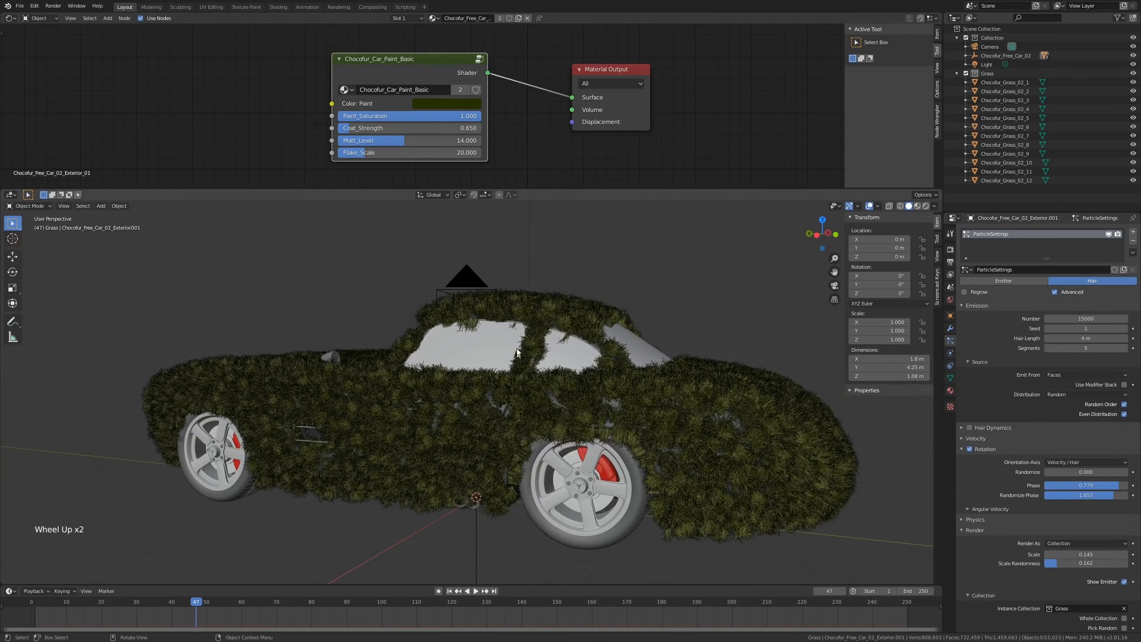
middle_drag(500, 350, 501, 385)
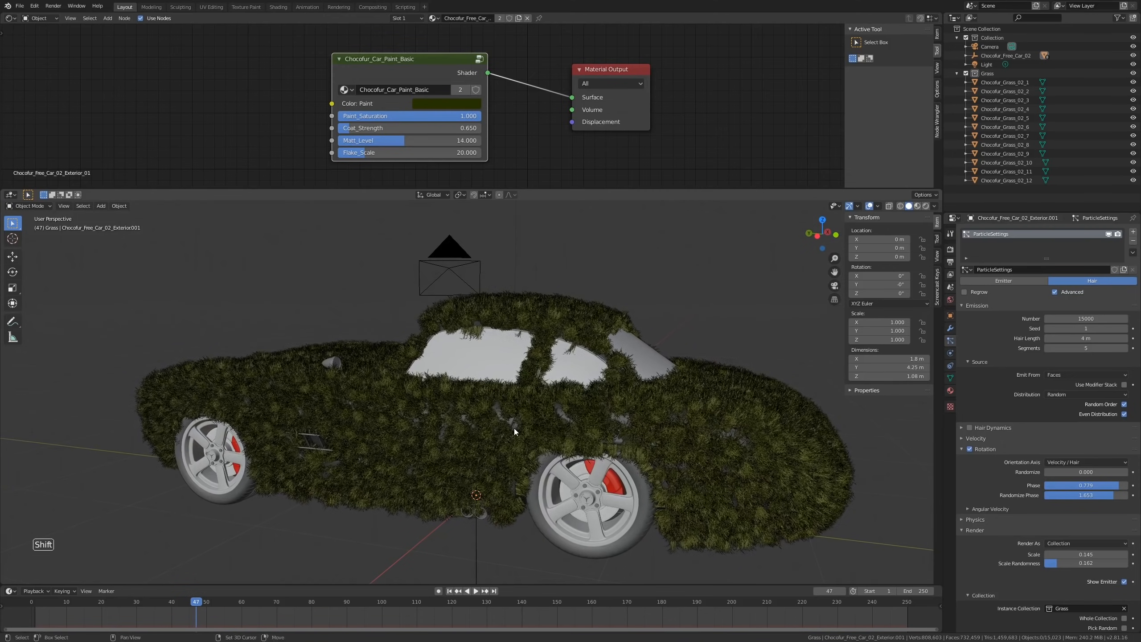
shift+middle_drag(514, 431, 569, 428)
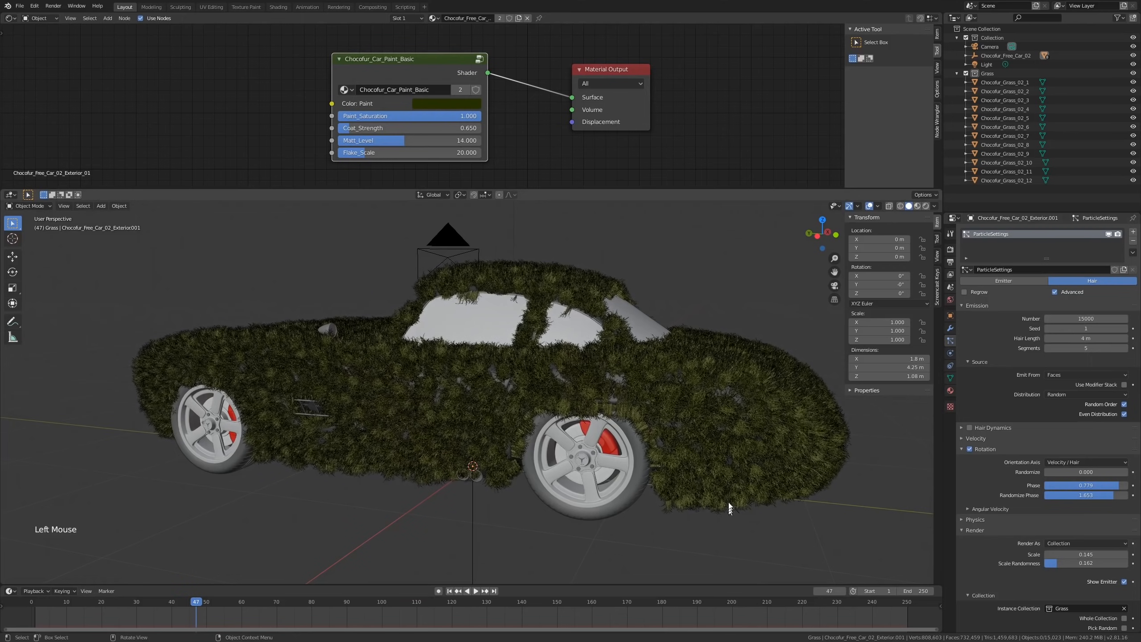
click(734, 469)
click(585, 545)
middle_drag(536, 539, 569, 445)
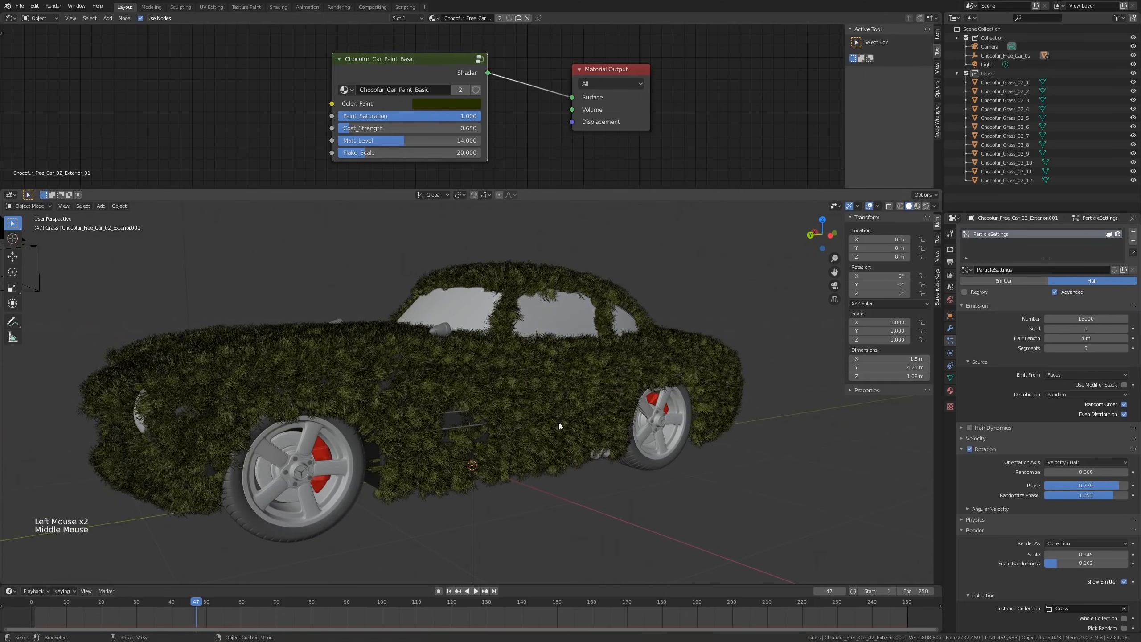
click(558, 425)
shift+middle_drag(569, 423, 493, 464)
Step: Compare the body shell with and without its grass by briefly entering and leaving Edit Mode
key(Tab)
key(Tab)
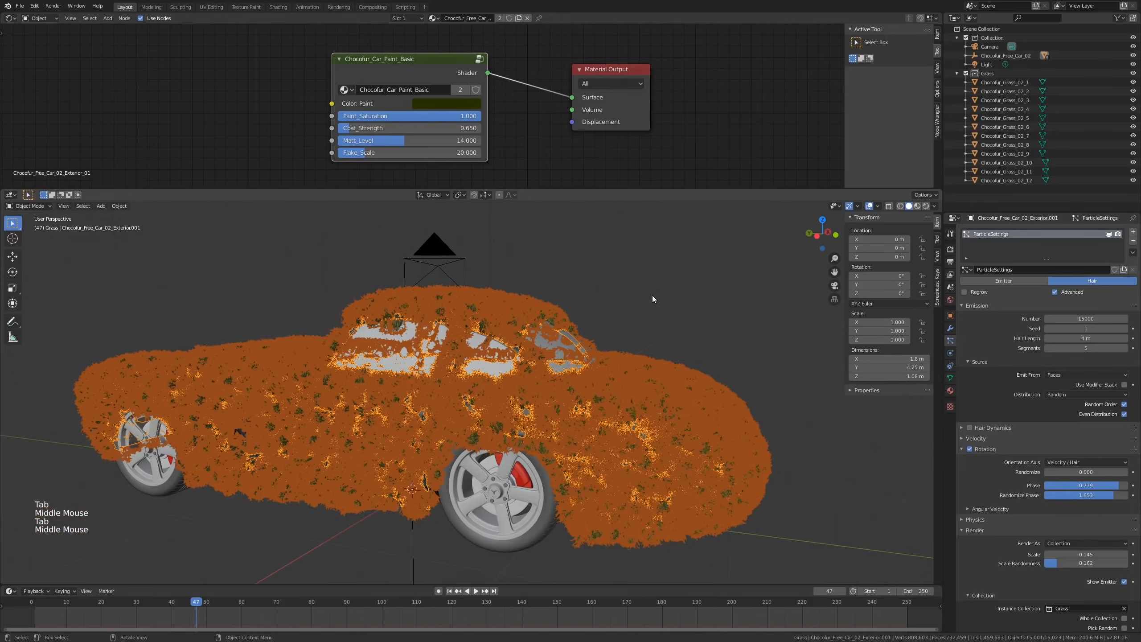
click(652, 295)
shift+middle_drag(585, 375, 600, 414)
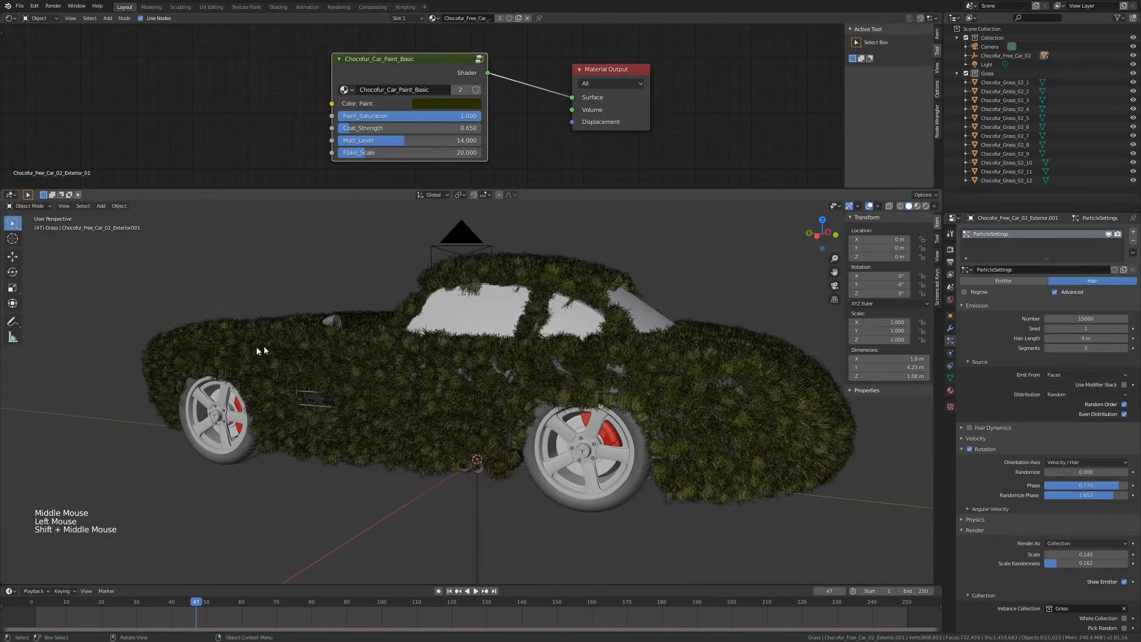
click(220, 321)
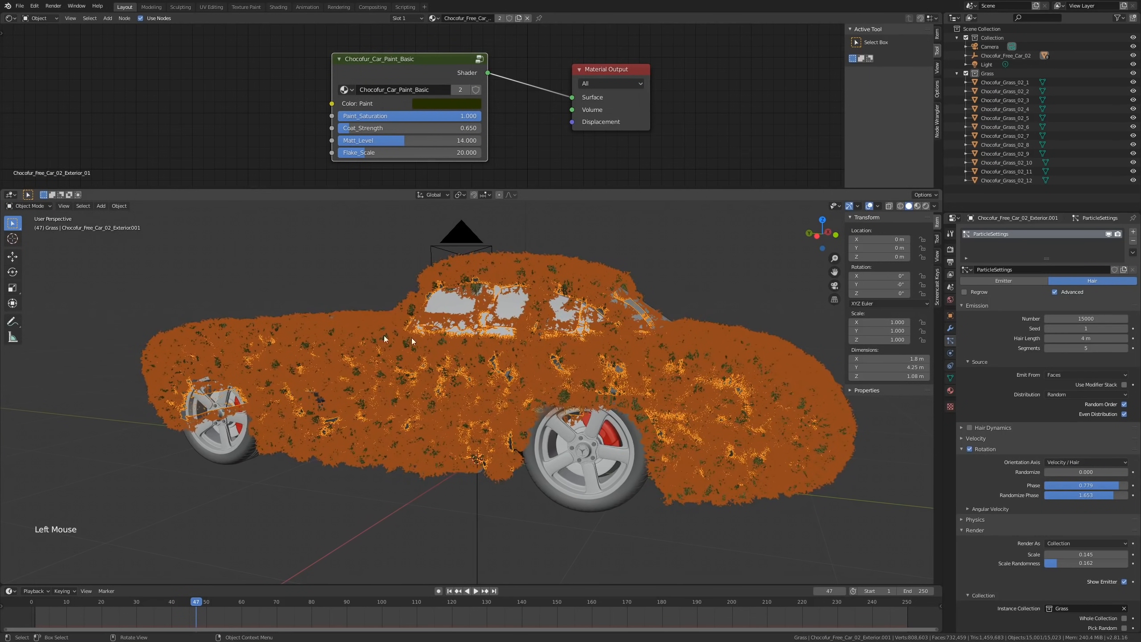
key(Tab)
key(Tab)
click(363, 299)
middle_drag(480, 382, 463, 383)
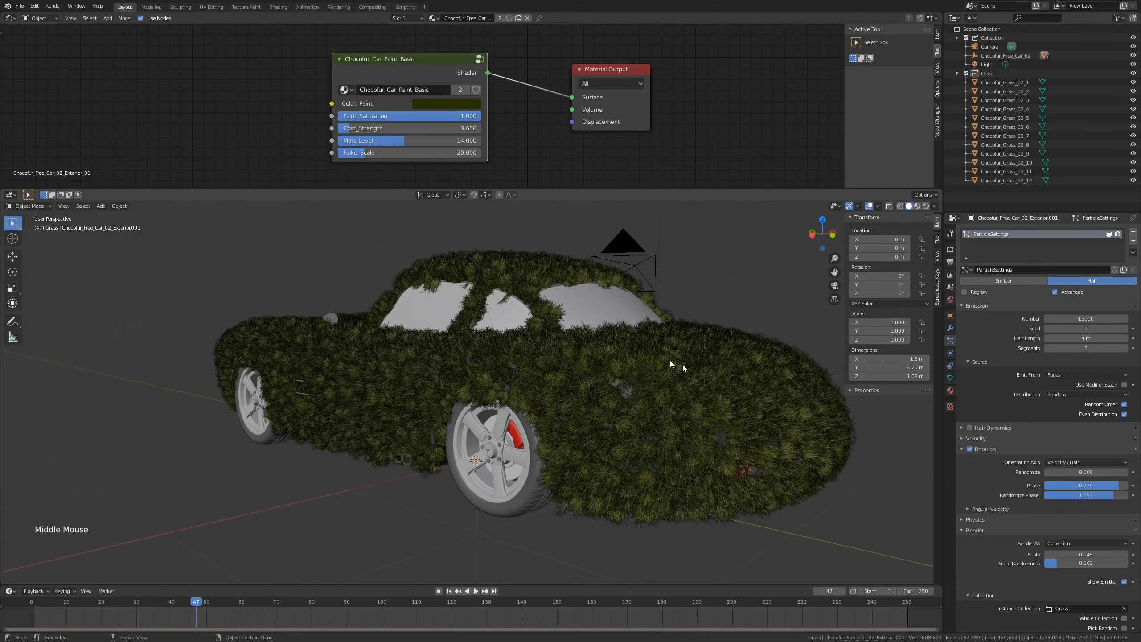
Step: Open the car's body shell in Edit Mode and return to the camera view
click(739, 359)
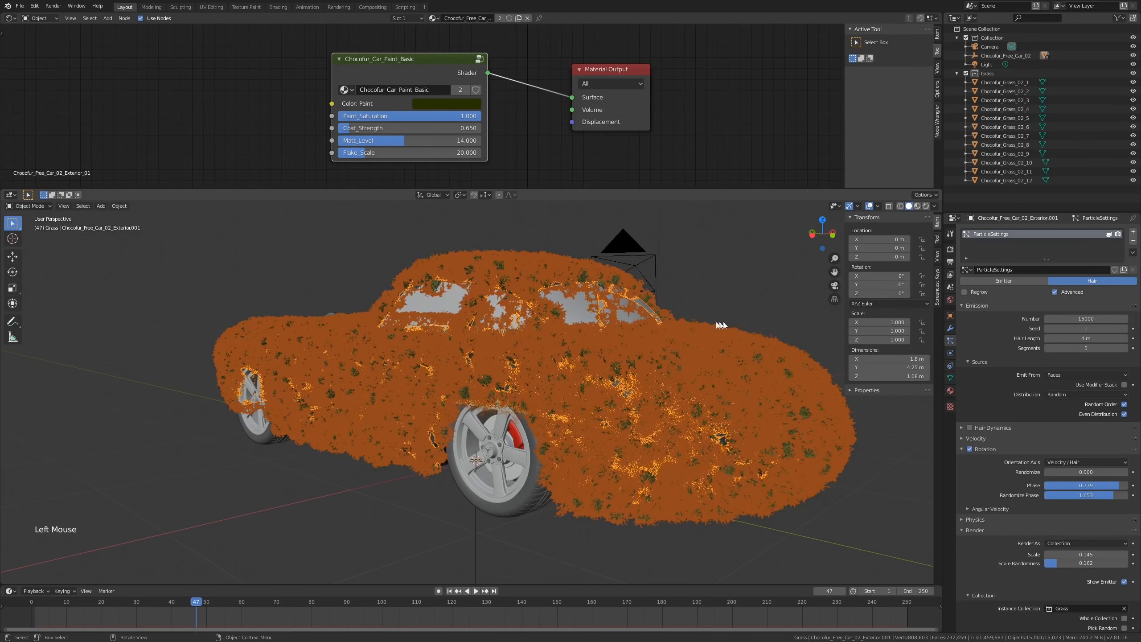
click(290, 286)
click(290, 323)
key(Tab)
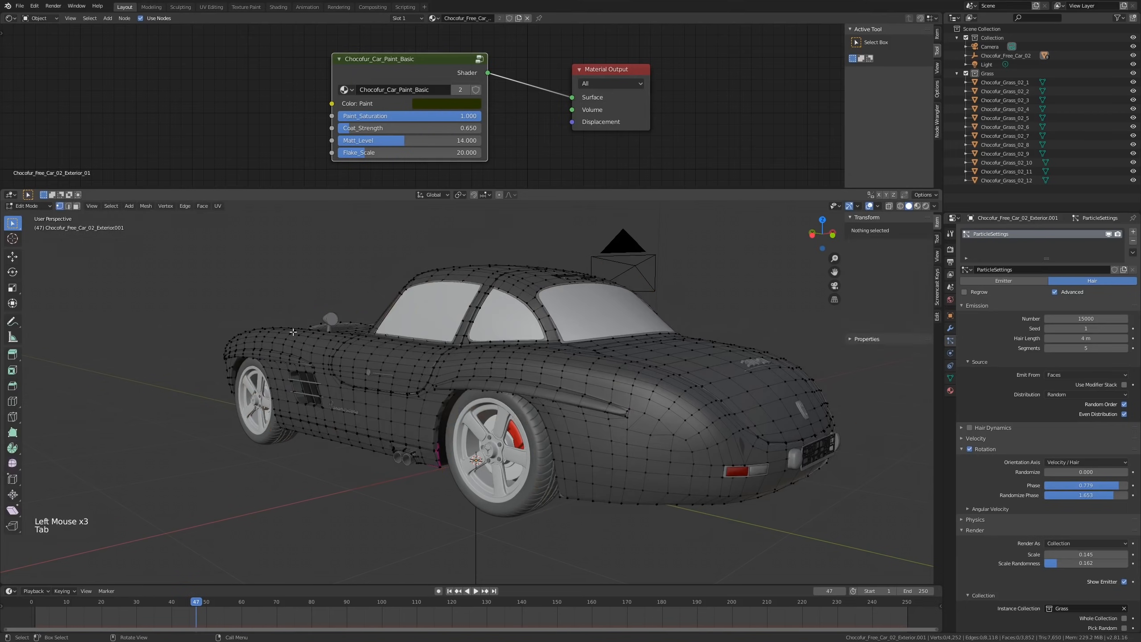
middle_drag(310, 355, 270, 356)
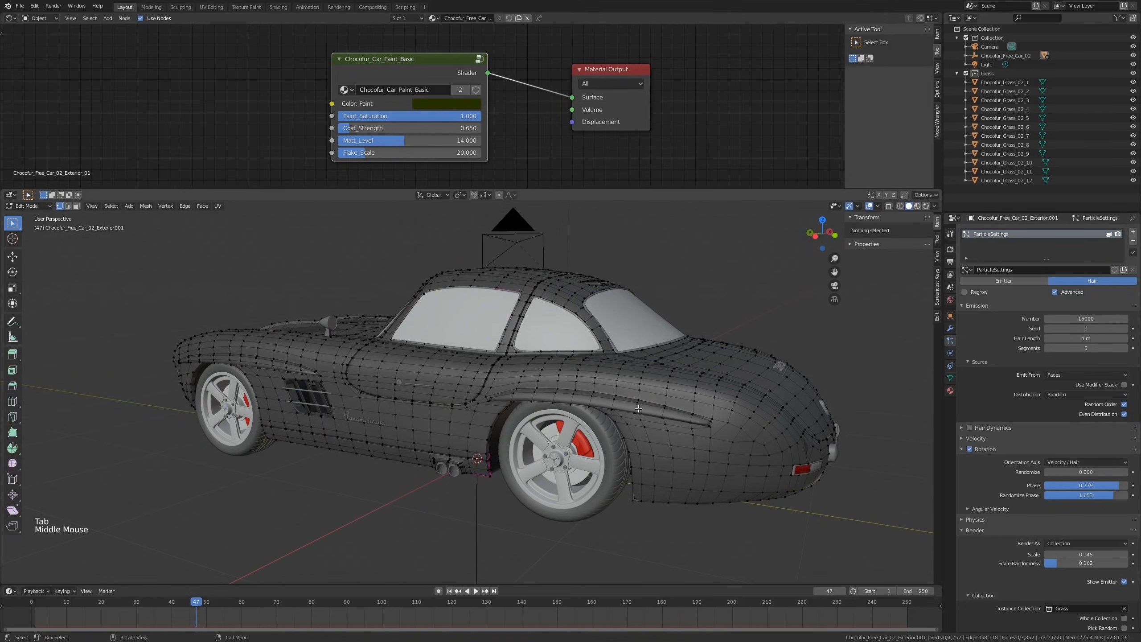
key(KP_0)
key(alt)
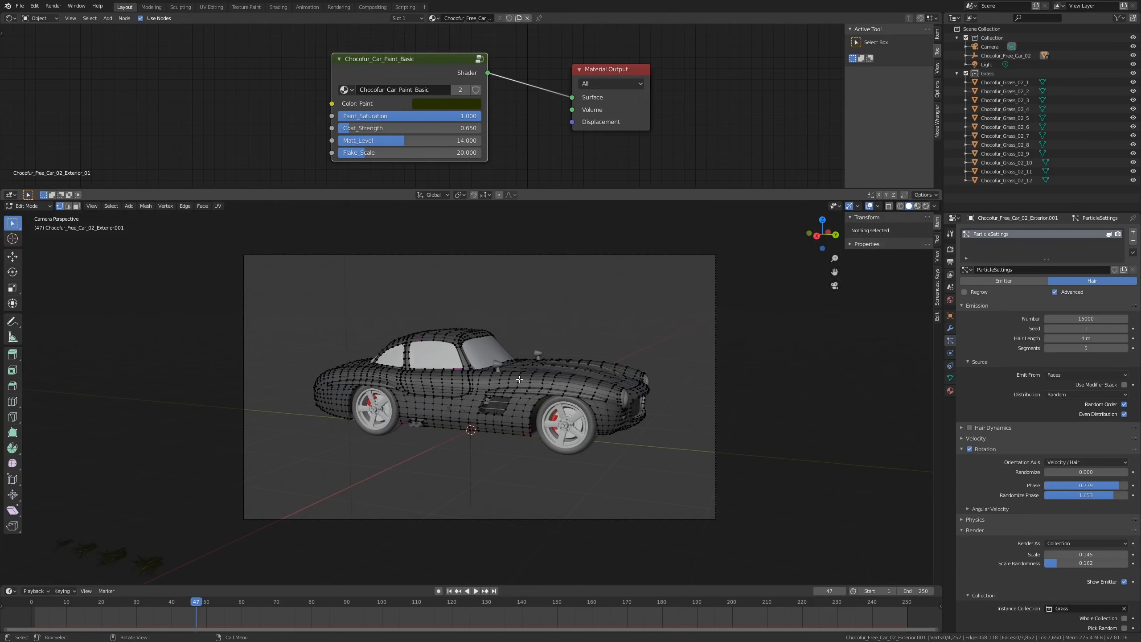
Step: Switch the shell mesh to face selection and clear the selection
key(3)
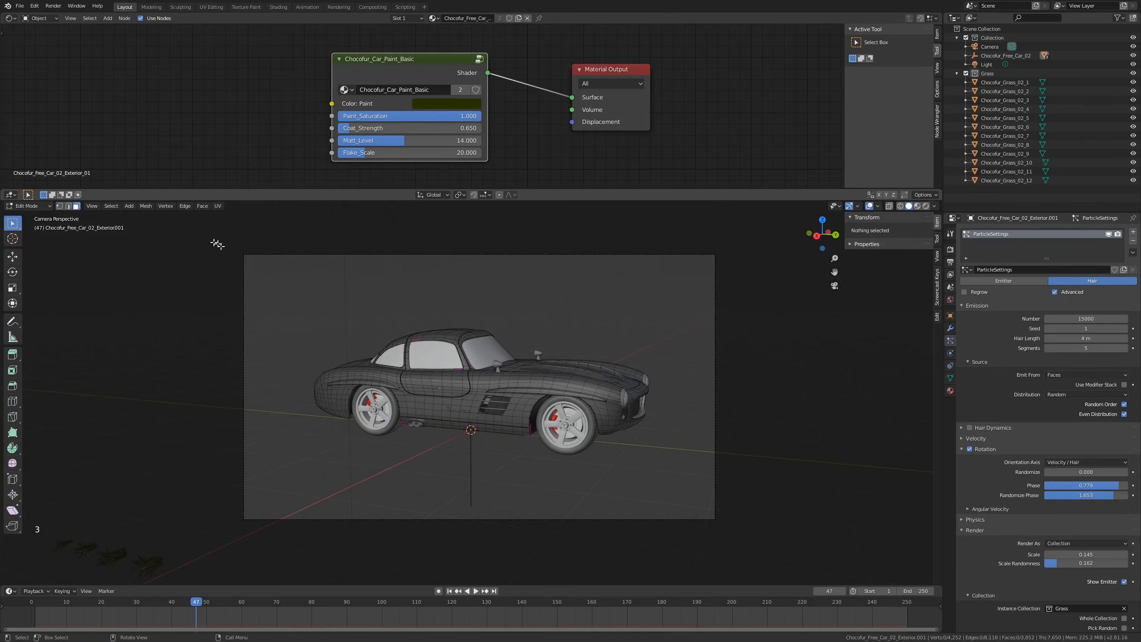
key(1)
key(2)
key(3)
click(446, 394)
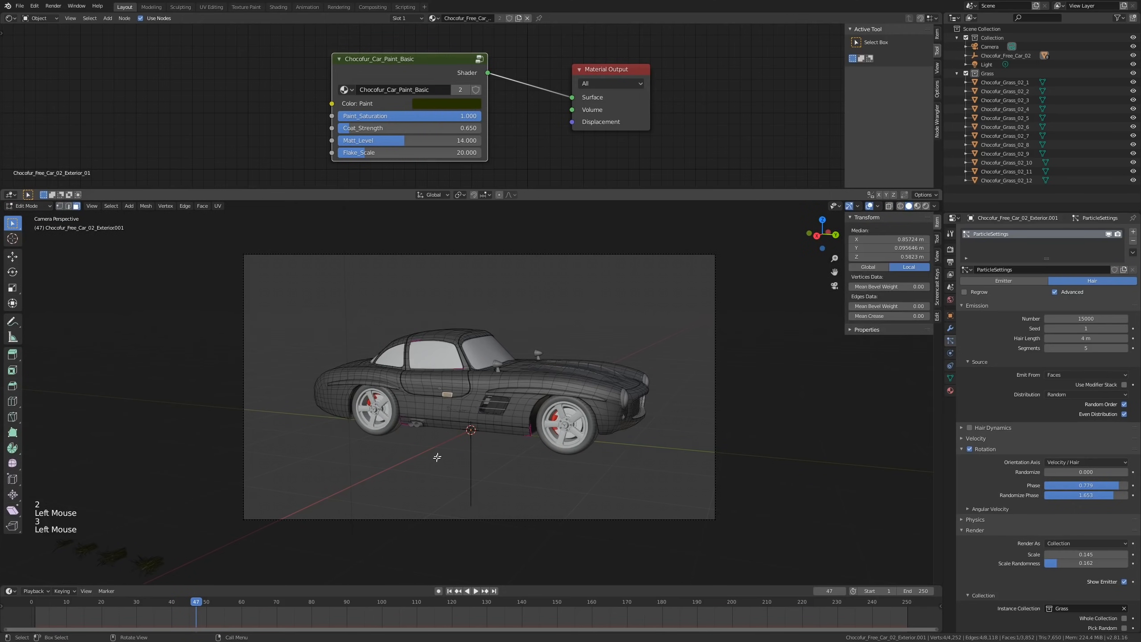
click(63, 209)
click(69, 208)
click(76, 208)
key(alt+a)
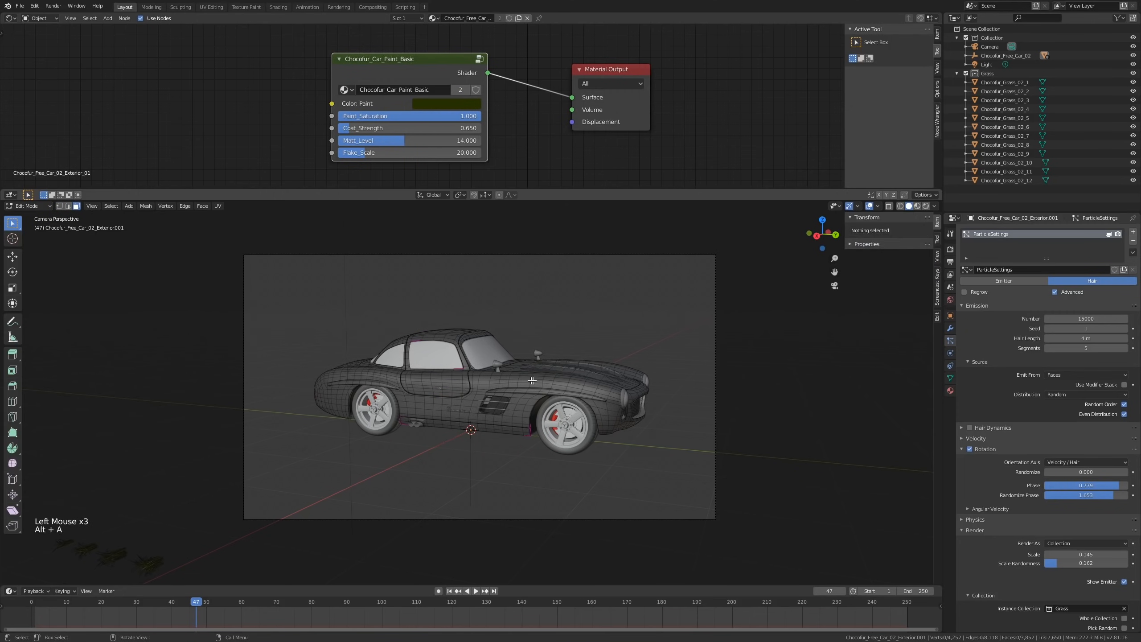
Step: Select all shell faces visible from the camera with Circle Select
key(c)
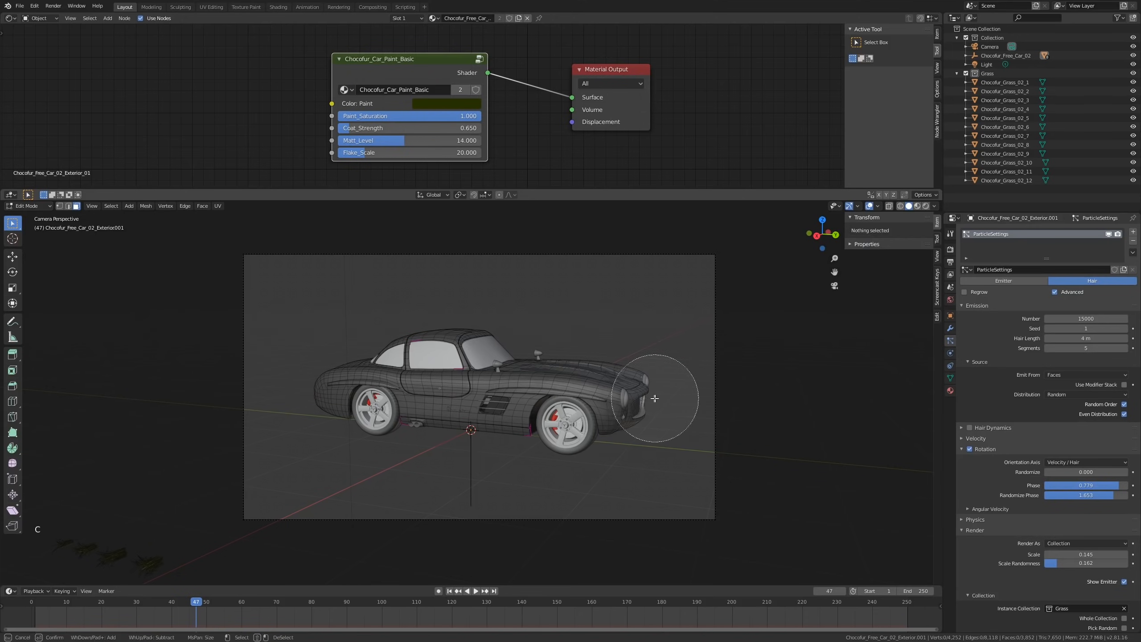
mouse_move(619, 396)
mouse_down()
mouse_move(445, 383)
mouse_move(324, 407)
mouse_up()
key(Escape)
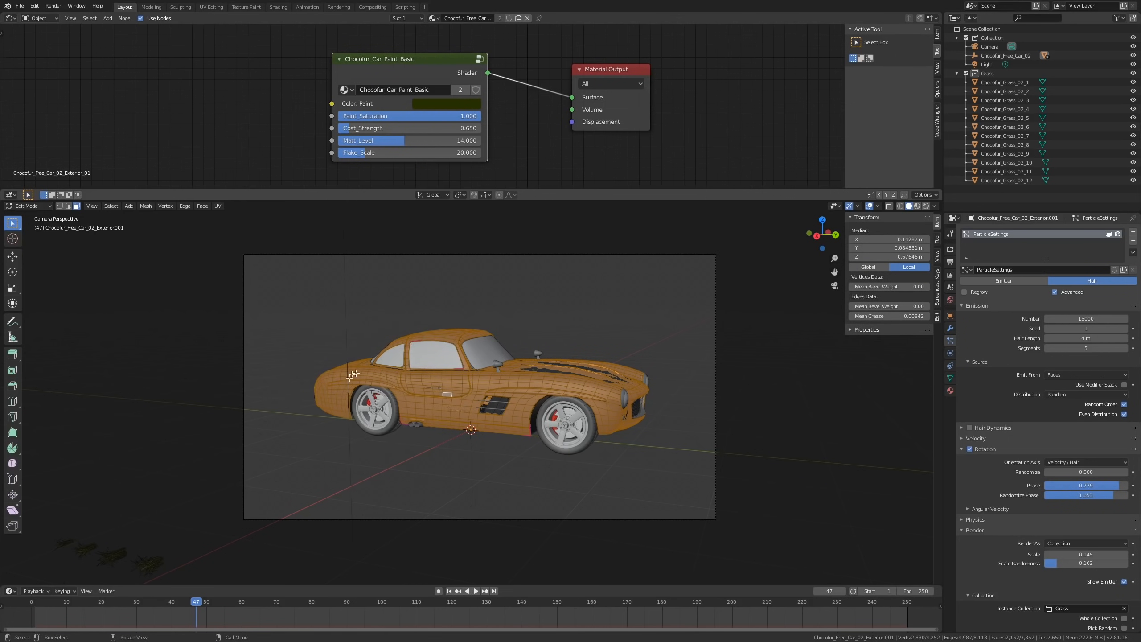
Step: Examine the selected faces around the door and side vent up close and from farther away
scroll(632, 356, up, 2)
middle_drag(632, 356, 463, 399)
scroll(517, 382, up, 1)
scroll(610, 410, up, 2)
scroll(455, 383, up, 1)
scroll(480, 397, up, 9)
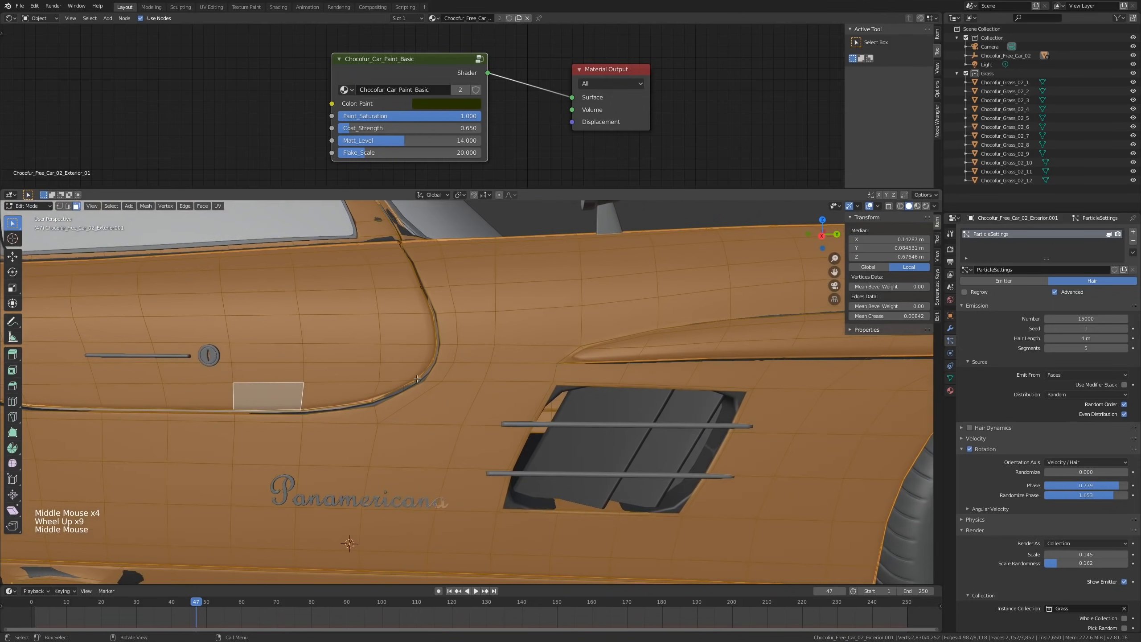
scroll(354, 399, down, 1)
mouse_move(354, 399)
middle_down()
mouse_move(474, 381)
mouse_move(508, 405)
mouse_move(459, 496)
middle_up()
scroll(413, 391, down, 4)
scroll(474, 381, down, 4)
scroll(494, 395, down, 1)
scroll(515, 408, up, 1)
scroll(515, 407, down, 1)
Step: Deselect stray faces on the lower body facing away from the camera, using Circle Select with X-ray temporarily enabled
key(alt+z)
key(c)
mouse_move(458, 496)
shift+mouse_down()
mouse_move(466, 510)
mouse_move(308, 475)
shift+mouse_up()
right_click(289, 468)
shift+middle_drag(379, 491, 364, 478)
middle_drag(398, 494, 414, 492)
key(c)
shift+drag(617, 513, 696, 477)
right_click(695, 477)
mouse_move(695, 476)
middle_down()
mouse_move(601, 457)
mouse_move(684, 465)
mouse_move(588, 476)
mouse_move(482, 388)
middle_up()
key(alt+z)
scroll(482, 389, up, 2)
scroll(410, 350, up, 2)
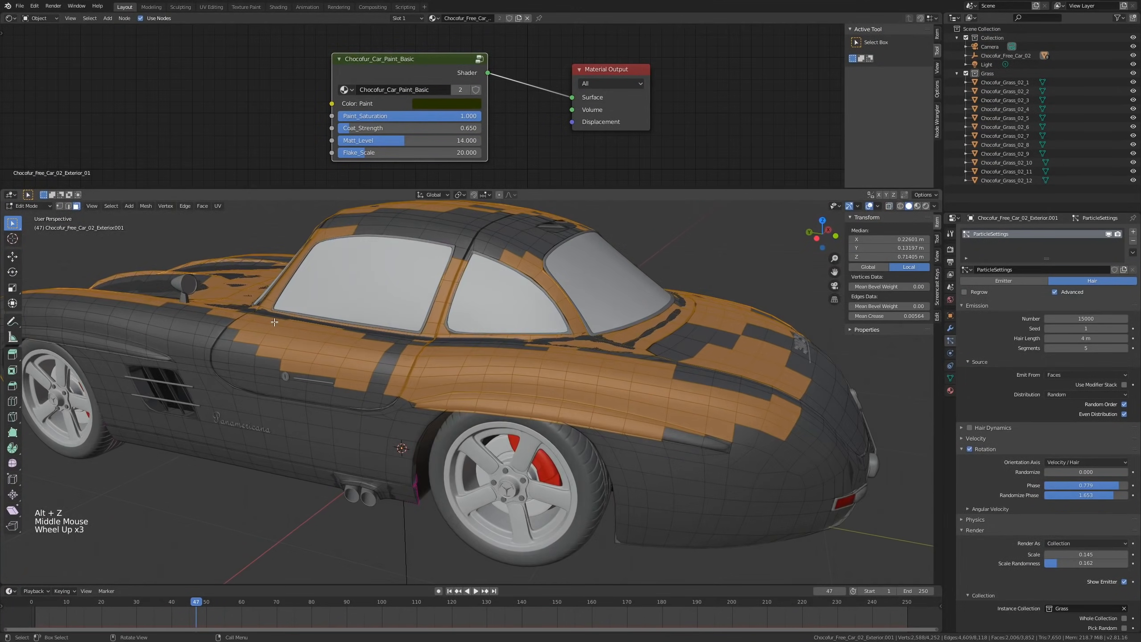
Step: Add a vertex group to the body shell and name it Wheregrassis
shift+middle_drag(402, 343, 436, 406)
scroll(478, 394, down, 2)
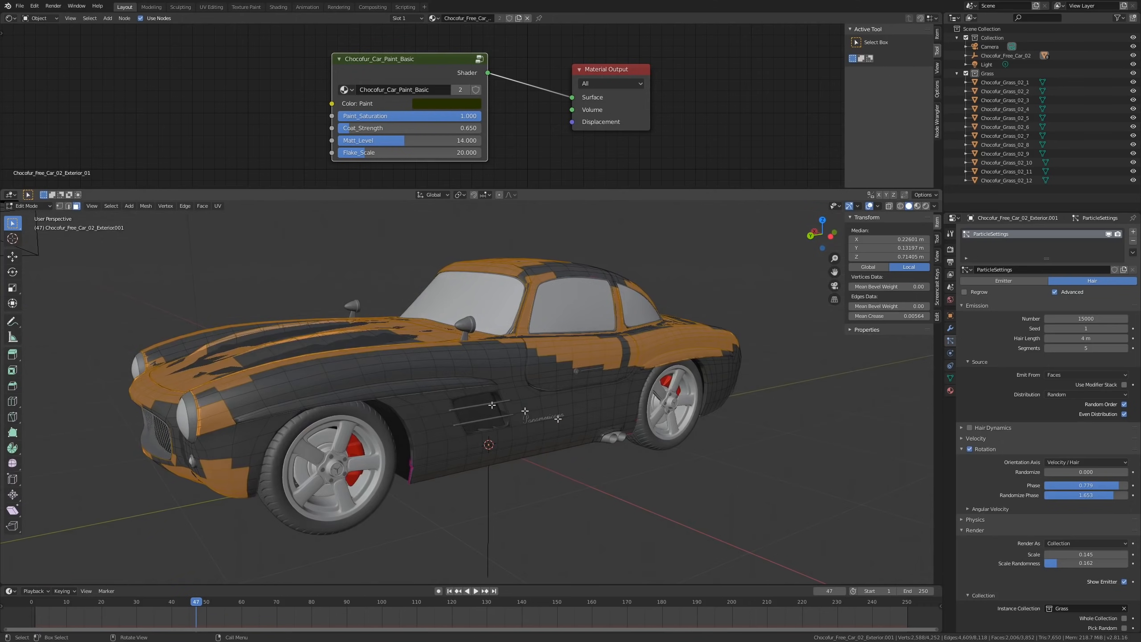
middle_drag(481, 391, 395, 397)
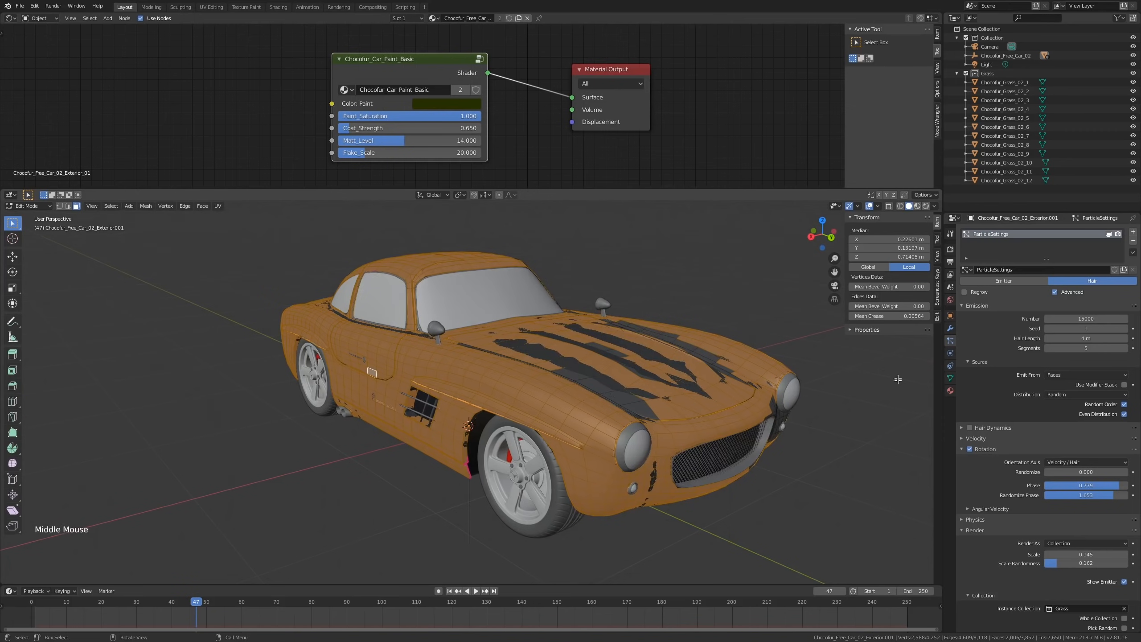
click(951, 379)
shift+middle_drag(832, 382, 786, 389)
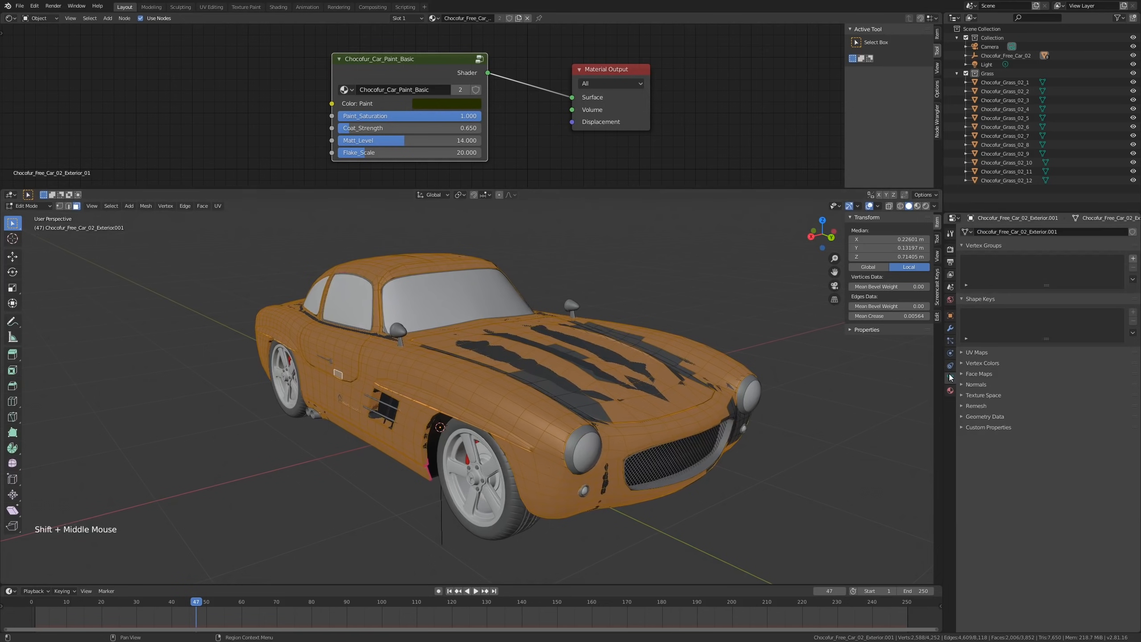
click(1133, 259)
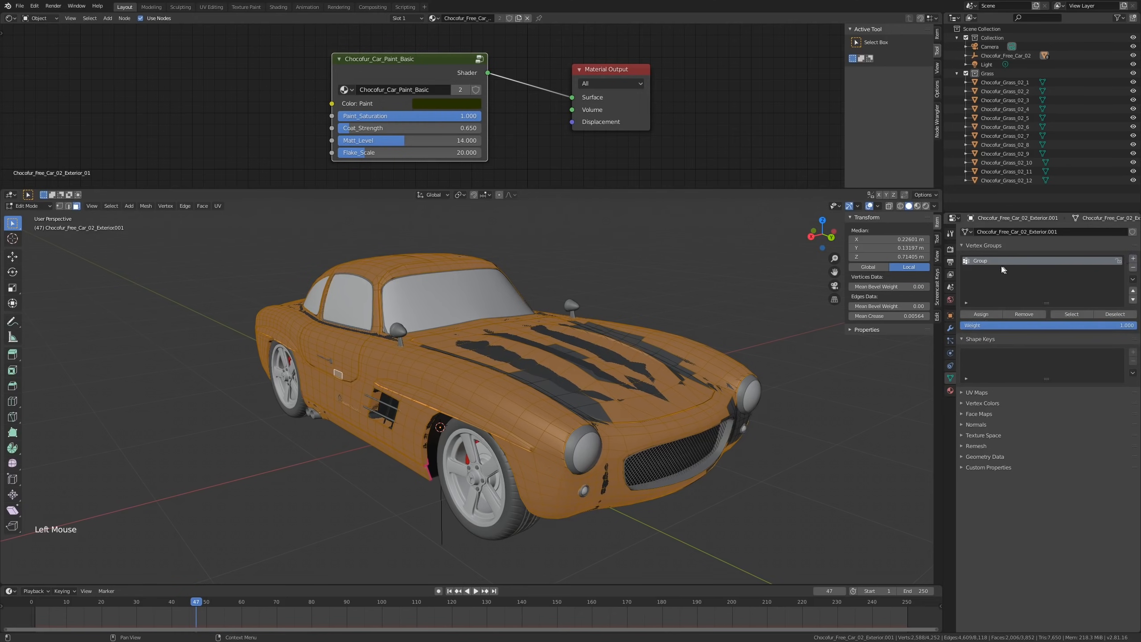
key(shift)
click(989, 262)
text(Wheels)
text(ssis)
Step: Assign the selected camera-facing faces to the Wheregrassis vertex group with weight 1.000, and clear the selection
middle_drag(729, 306, 925, 313)
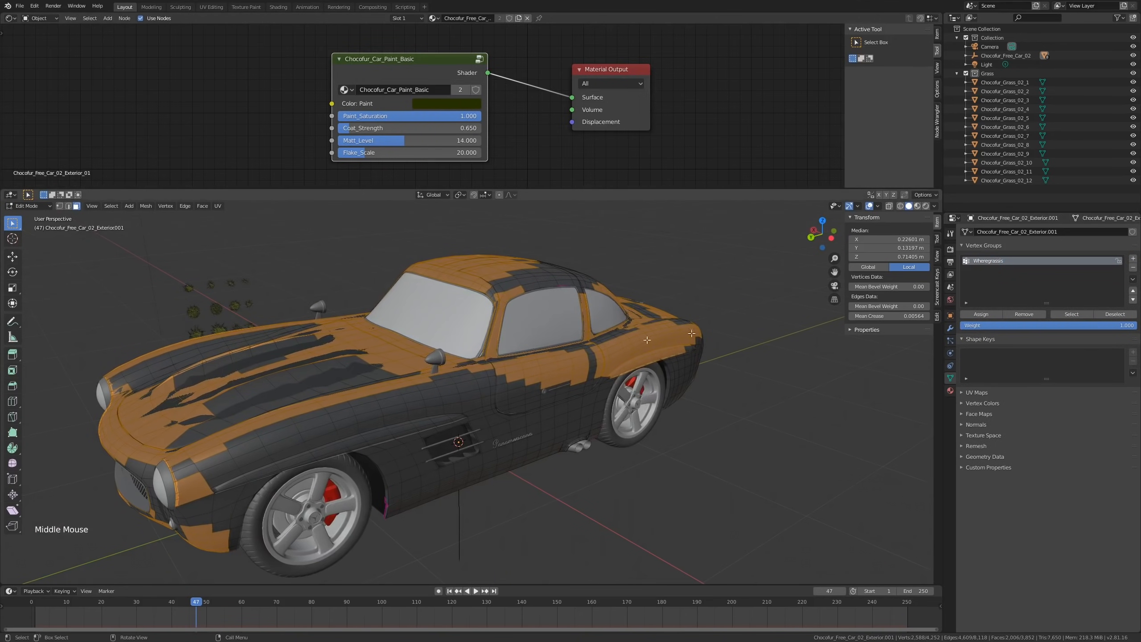
click(983, 317)
key(alt+a)
shift+middle_drag(572, 422, 596, 405)
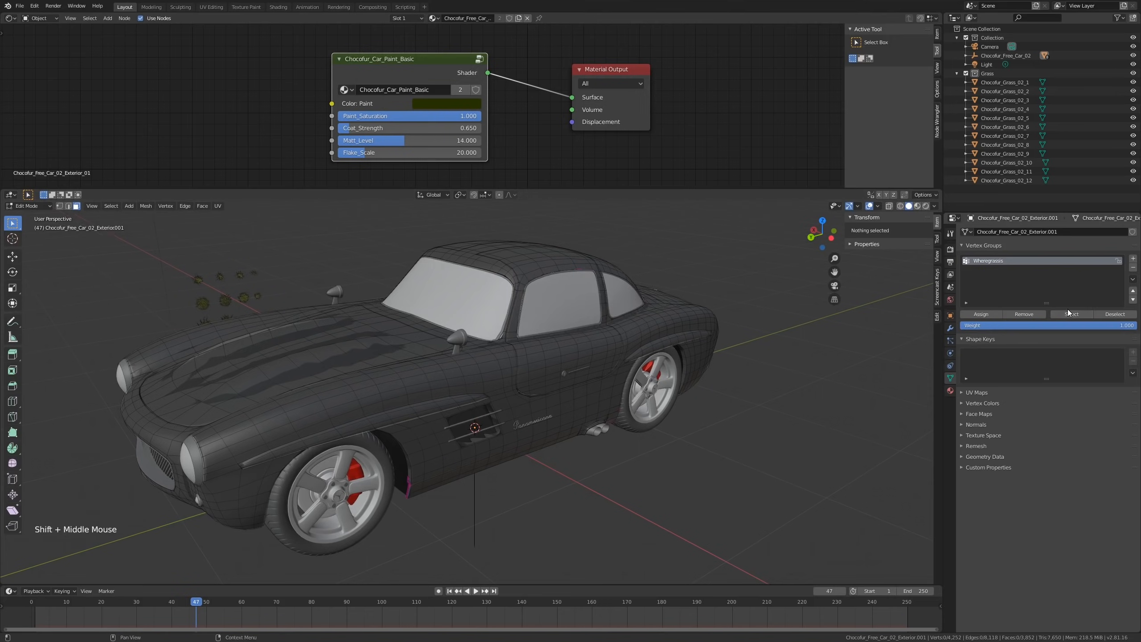
Step: Select the faces of the Wheregrassis vertex group, check their coverage around the body, and return to Object Mode
click(1071, 314)
middle_drag(503, 418, 529, 382)
middle_drag(254, 379, 597, 363)
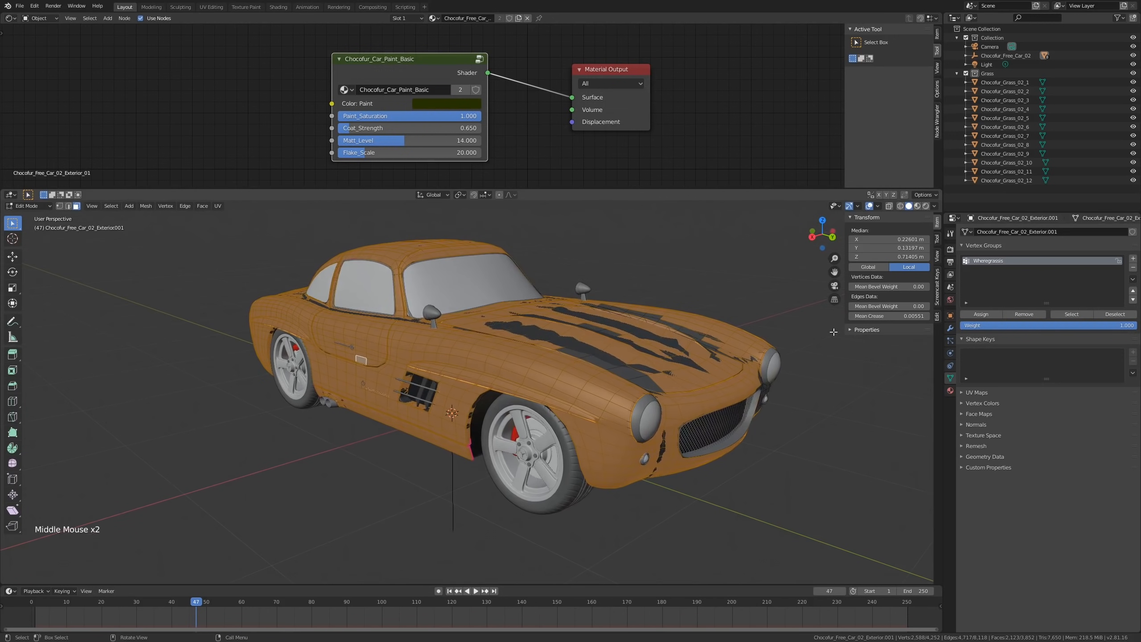
key(Tab)
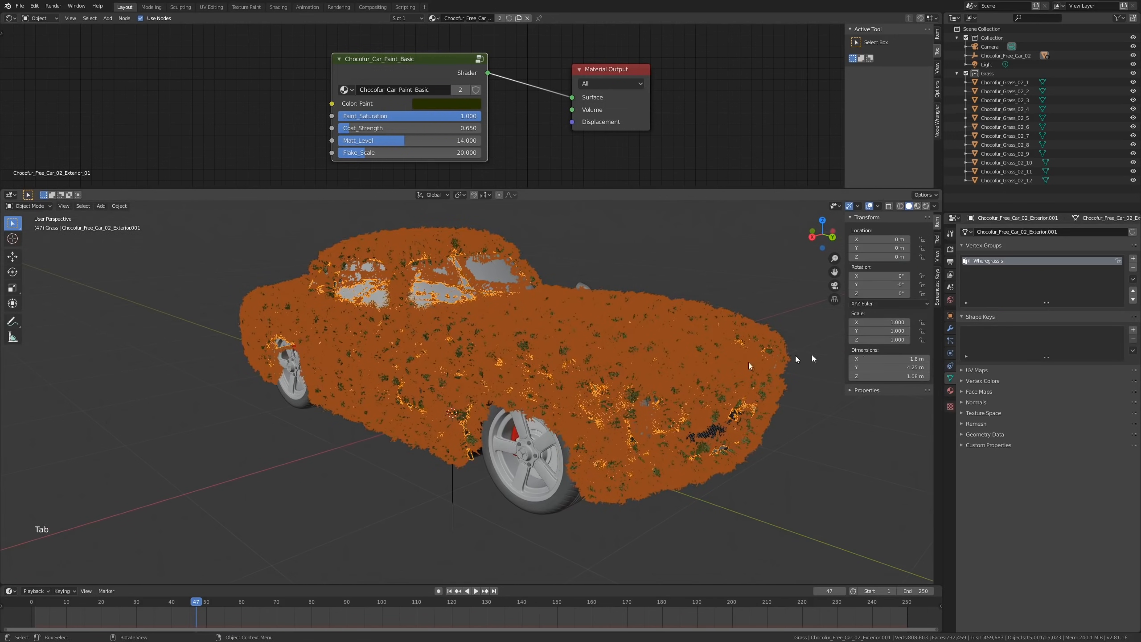
Step: Assign the Wheregrassis vertex group to the Density of the body shell's grass particle system
click(951, 341)
scroll(1052, 382, down, 8)
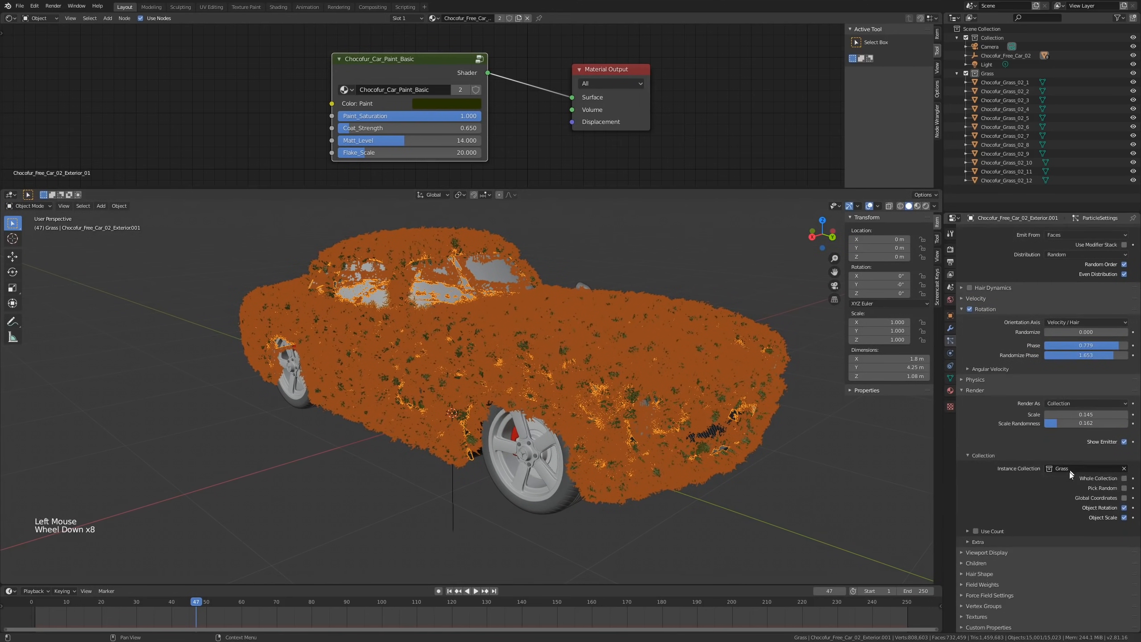
click(992, 605)
scroll(1108, 546, down, 2)
scroll(1087, 547, down, 4)
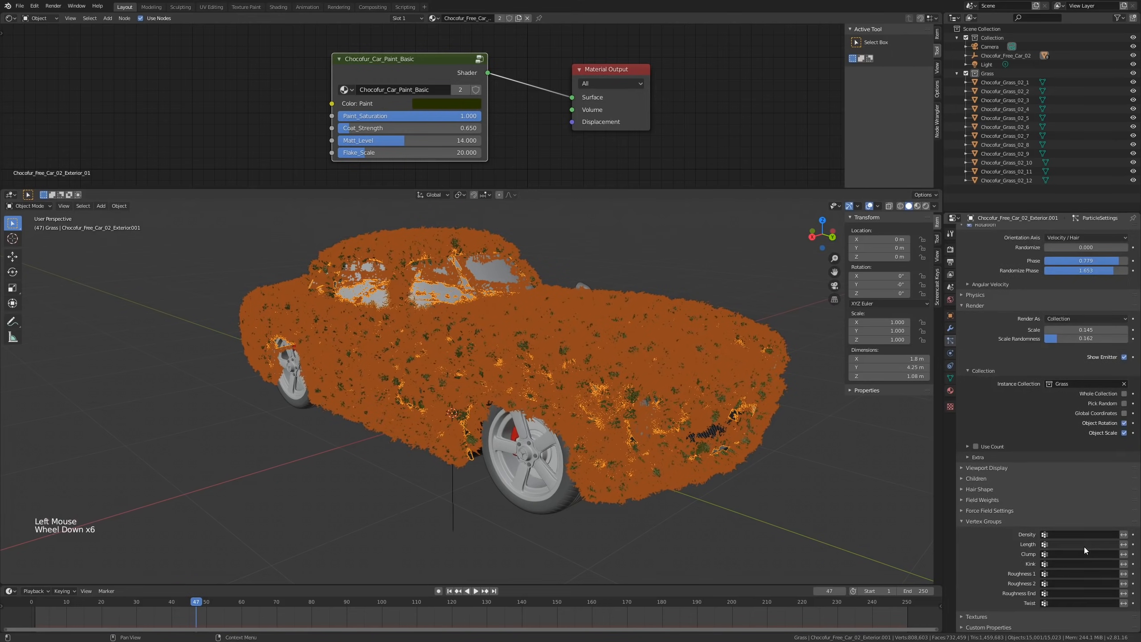
click(1079, 534)
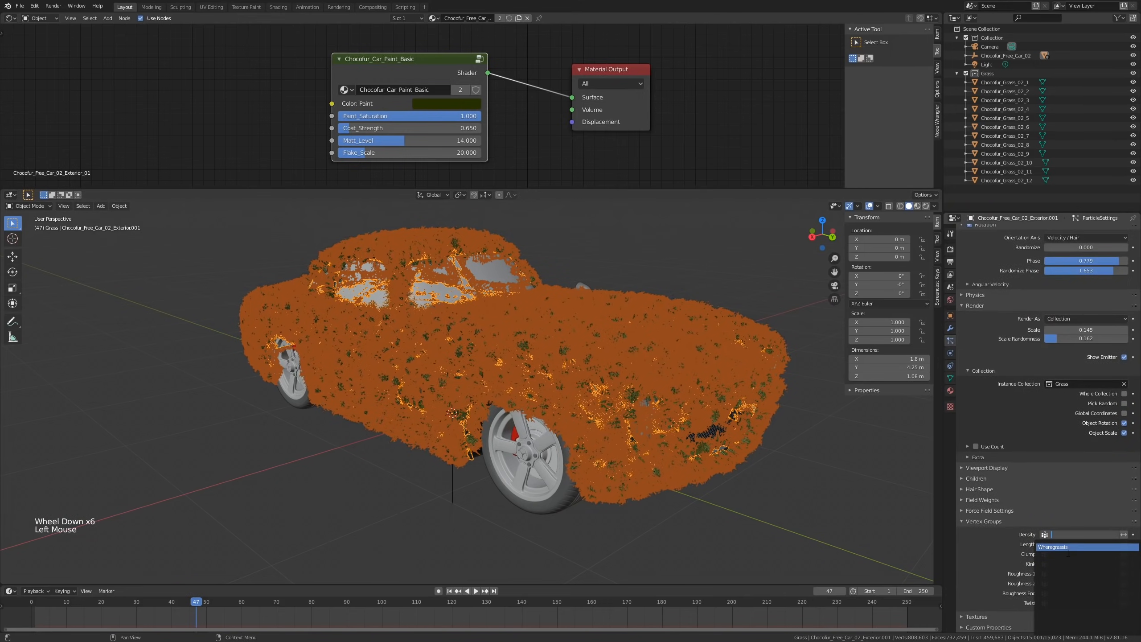
click(1063, 547)
Step: Examine the grass distribution on both sides of the car, up close and from farther away
mouse_move(722, 505)
middle_down()
mouse_move(651, 503)
mouse_move(710, 495)
middle_up()
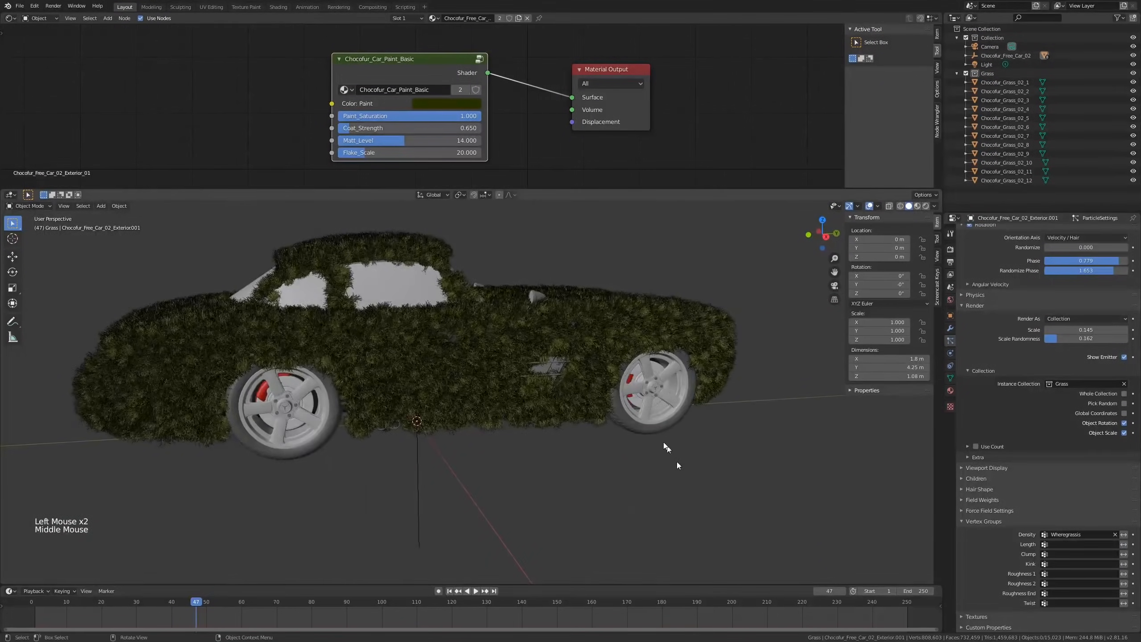
scroll(684, 473, up, 2)
middle_drag(673, 412, 674, 332)
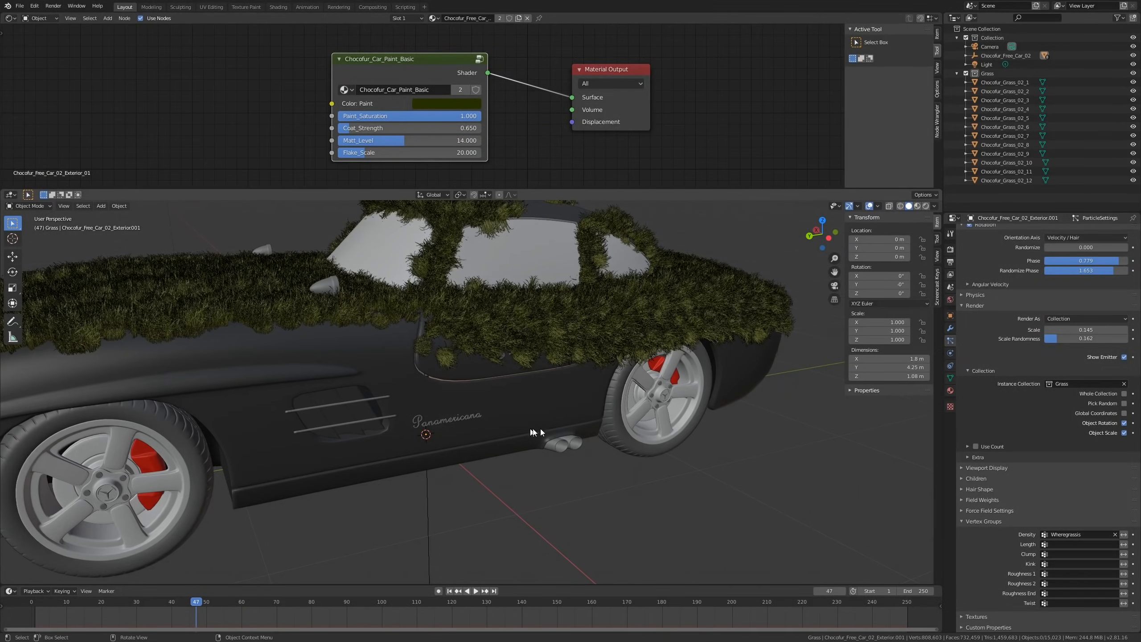
scroll(1047, 405, up, 14)
middle_drag(670, 381, 451, 341)
middle_drag(775, 345, 520, 378)
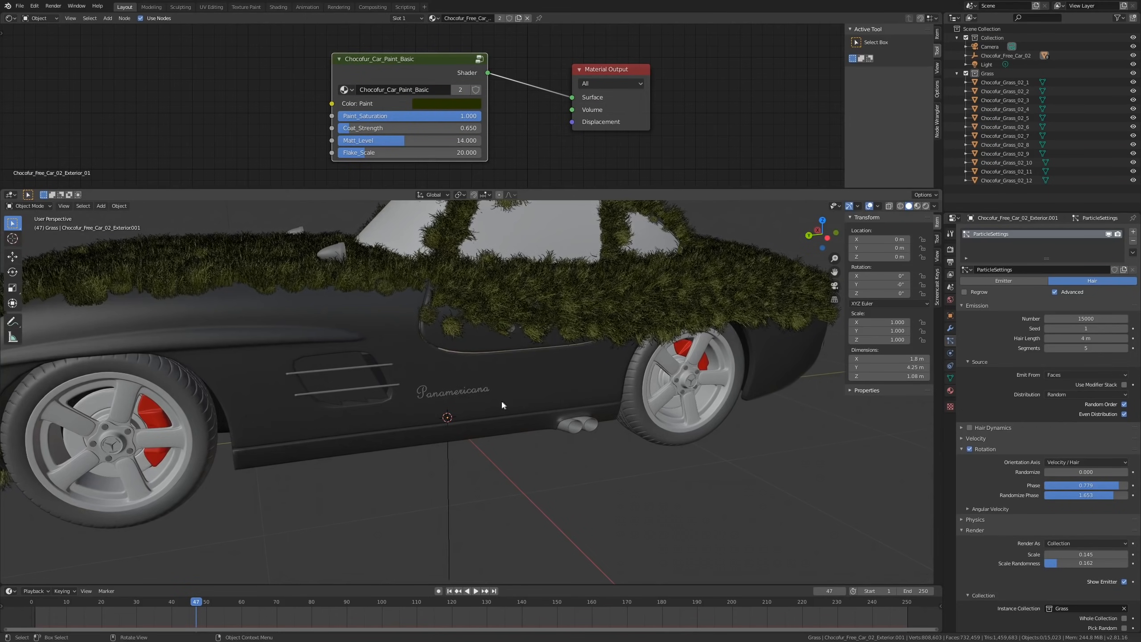
scroll(478, 402, down, 1)
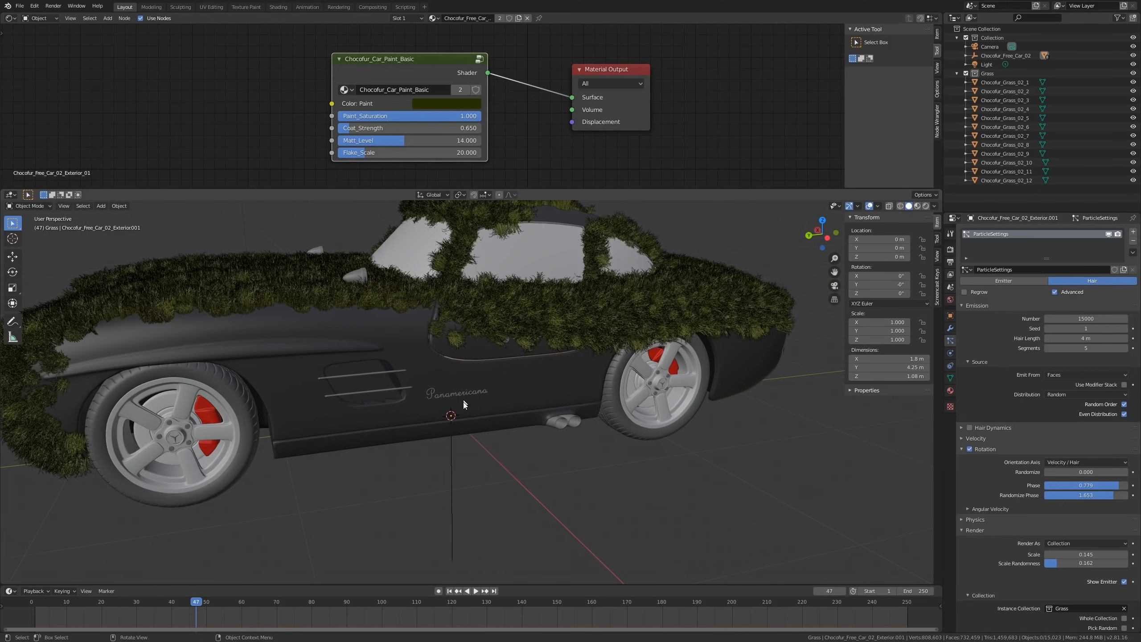
middle_drag(463, 413, 680, 446)
scroll(646, 435, down, 2)
scroll(624, 438, up, 1)
scroll(680, 446, down, 3)
click(541, 473)
middle_drag(541, 473, 651, 433)
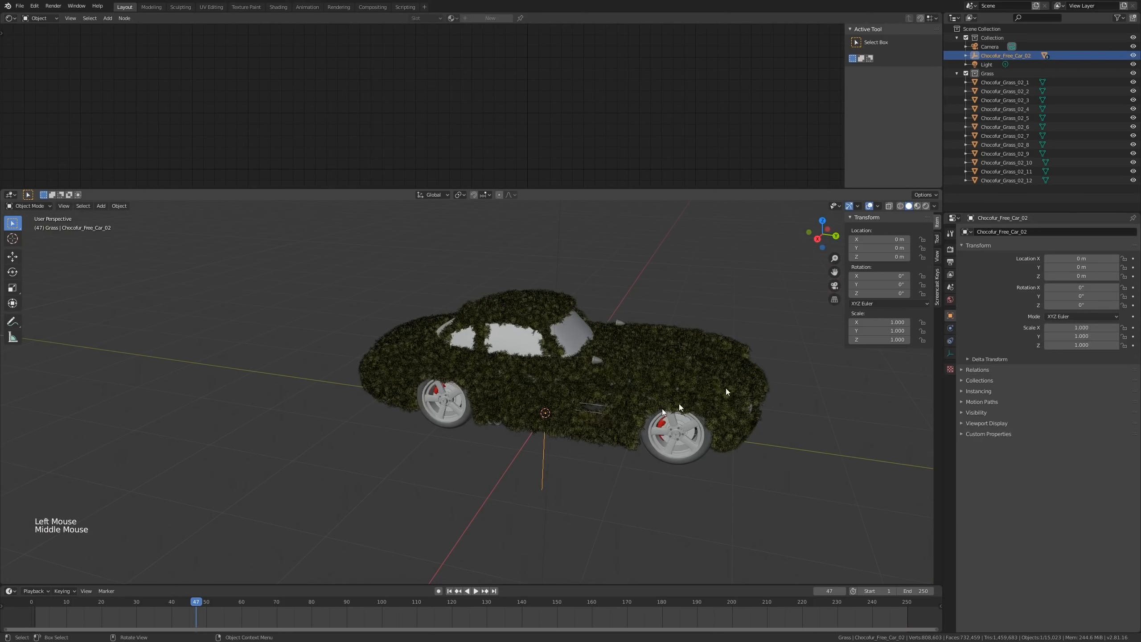
Step: Turn off the viewport display of the body shell's ParticleSettings modifier while keeping it enabled for rendering
click(676, 379)
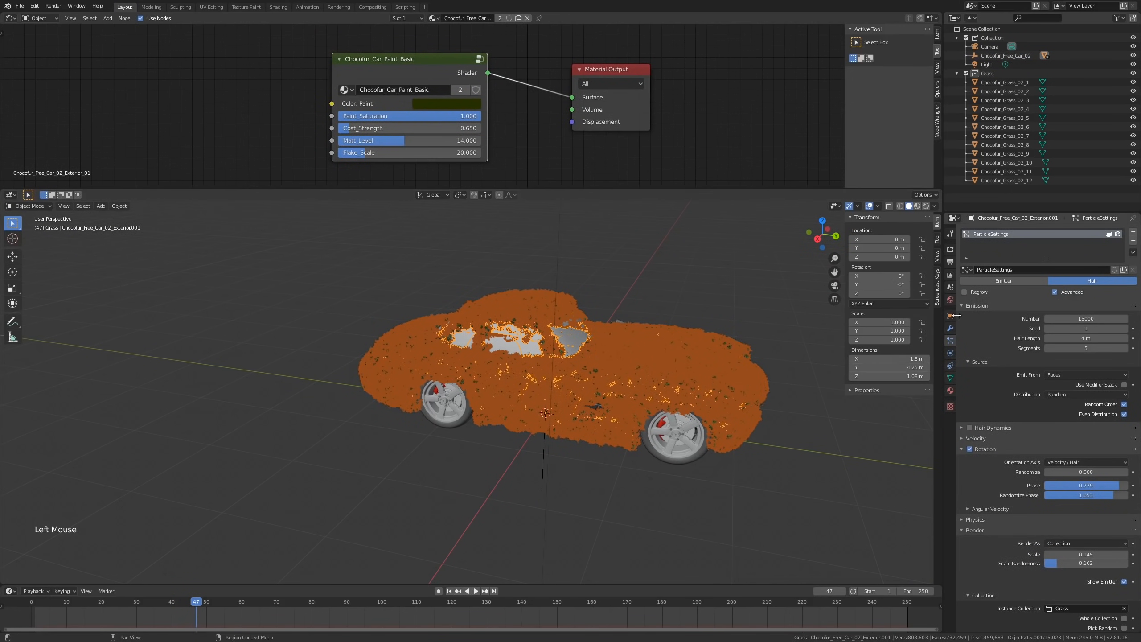
click(951, 329)
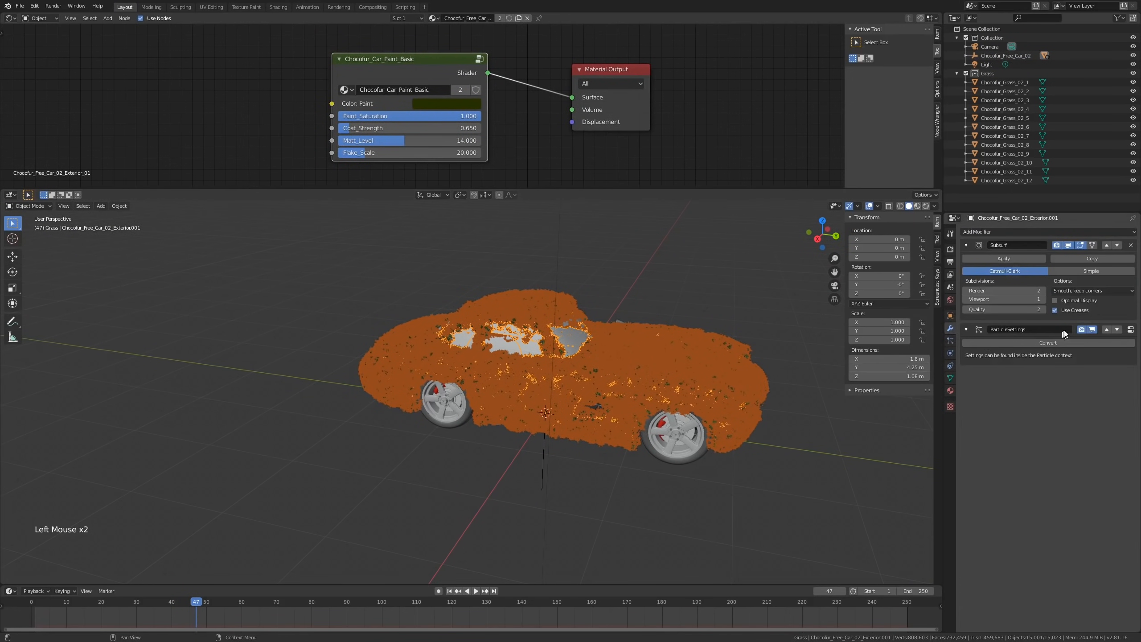
click(1093, 330)
click(770, 424)
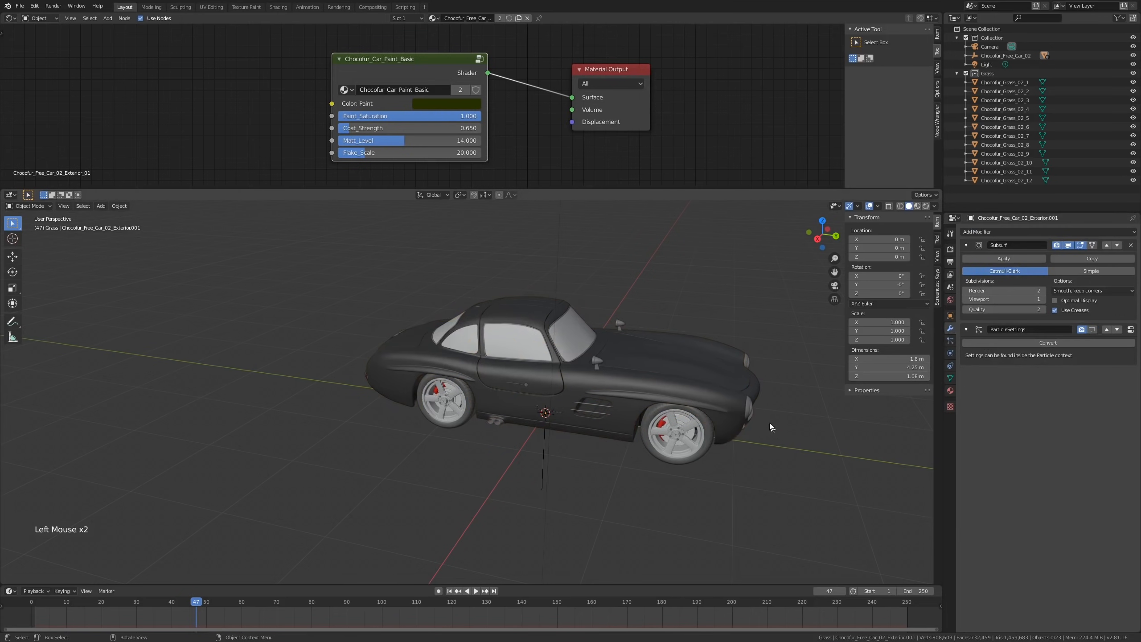
click(1082, 330)
click(1092, 329)
click(1092, 330)
click(1092, 329)
click(1092, 329)
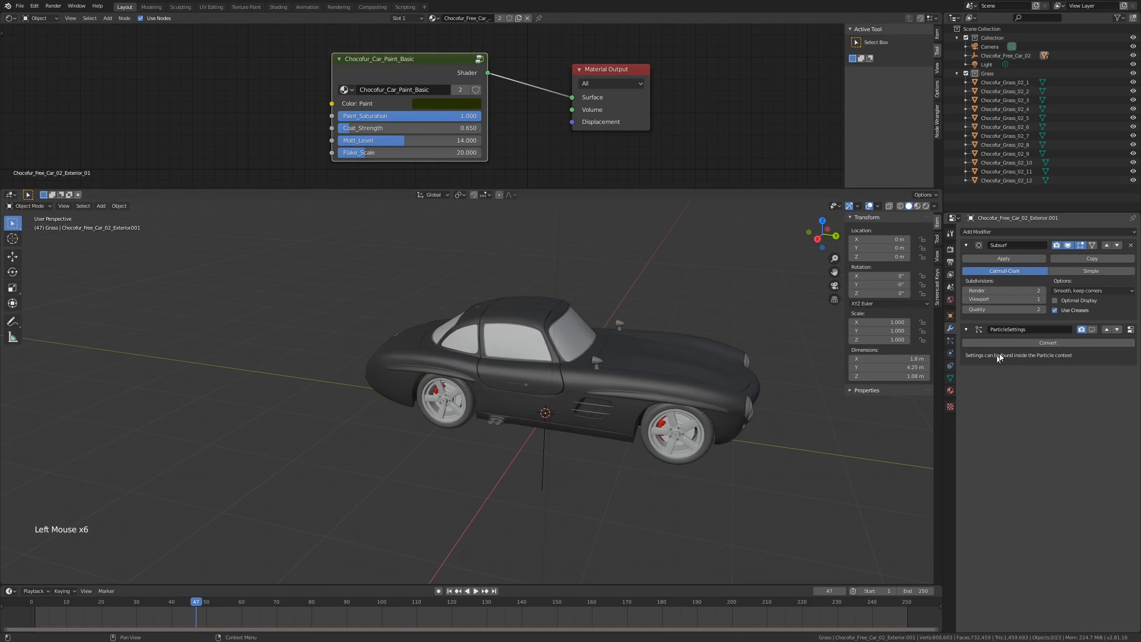
Step: Expand the Chocofur_Free_Car_02 hierarchy, go through its child parts, and select the parent empty
click(537, 440)
mouse_move(539, 441)
middle_down()
mouse_move(555, 437)
mouse_move(510, 426)
mouse_move(593, 418)
mouse_move(539, 430)
mouse_move(555, 430)
middle_up()
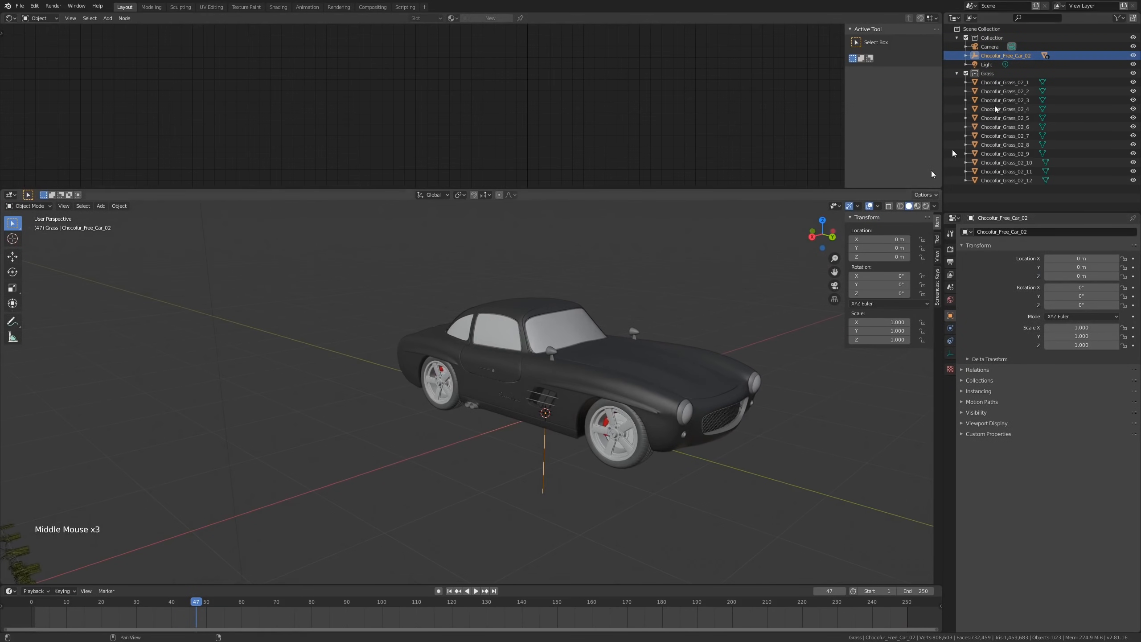
click(966, 55)
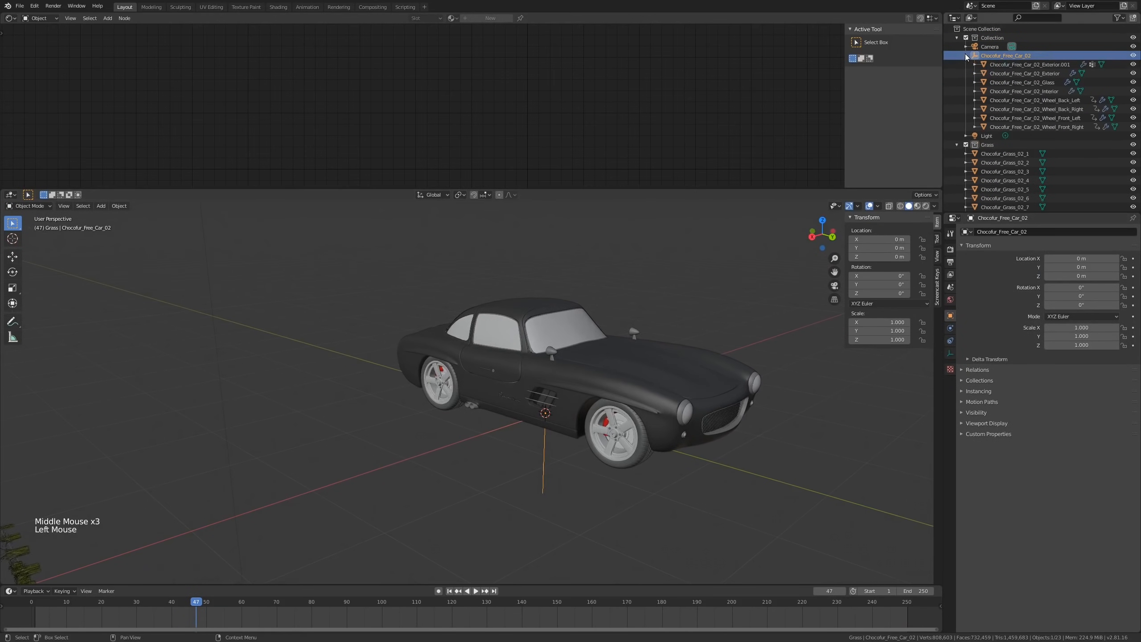
click(966, 56)
click(965, 56)
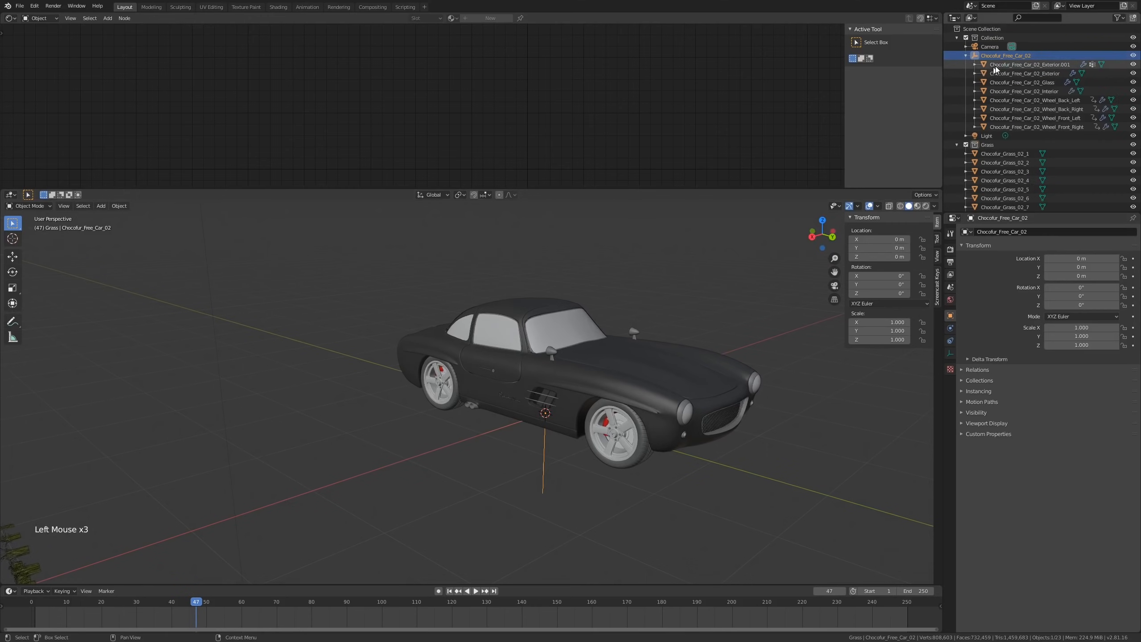
click(1010, 110)
click(1015, 90)
click(1018, 83)
click(1021, 100)
click(1022, 118)
click(1021, 82)
click(1021, 55)
middle_drag(714, 211, 656, 241)
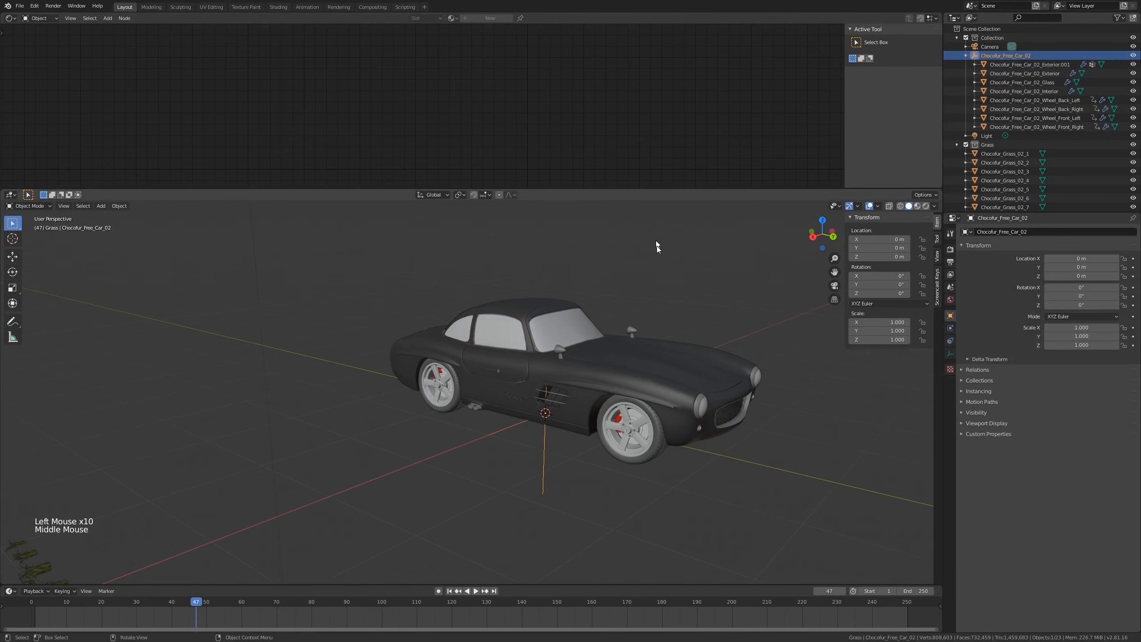
Step: Try moving the whole car along the global Y axis by its parent empty, cancelling each move
middle_drag(635, 358, 636, 389)
key(g)
right_click(574, 339)
key(g)
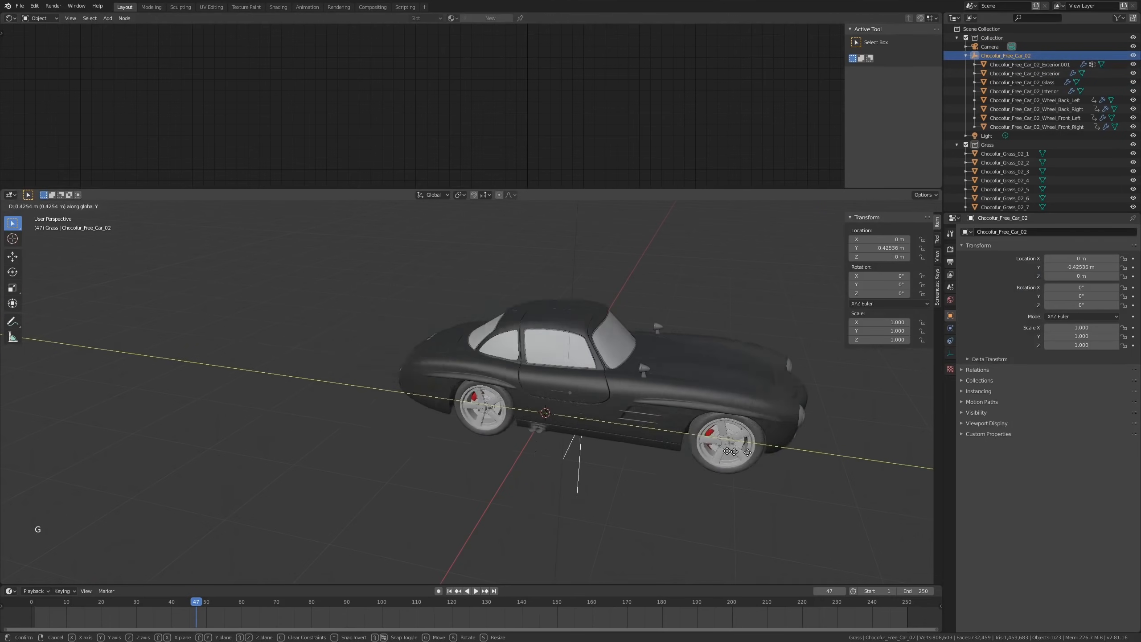
right_click(331, 436)
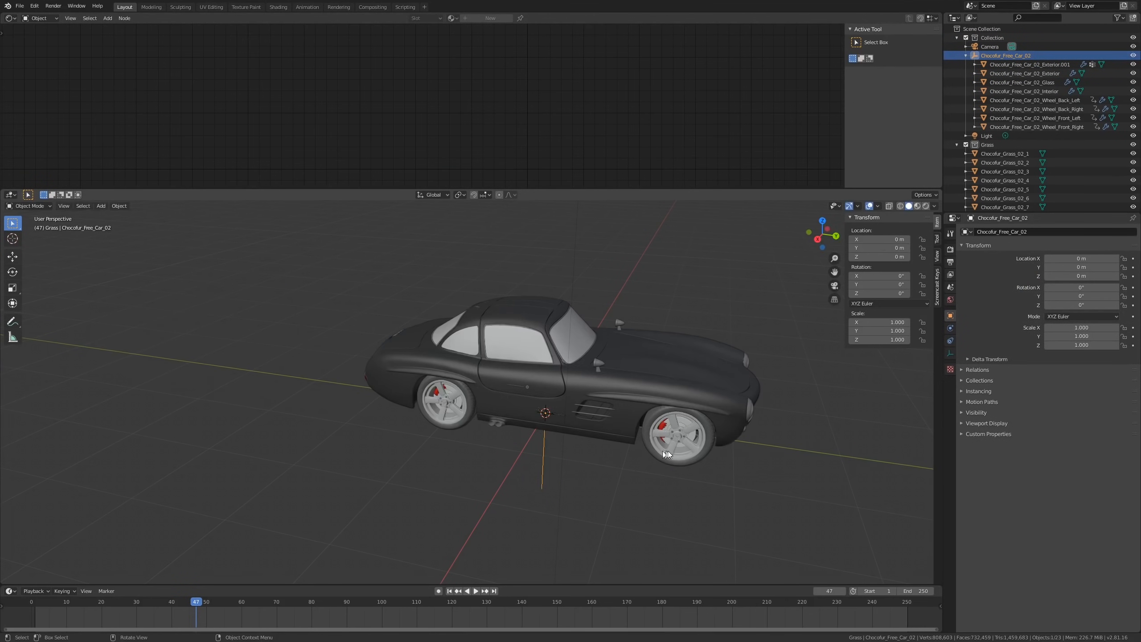
click(673, 452)
middle_drag(672, 452, 549, 452)
double_click(549, 459)
middle_drag(628, 466, 645, 468)
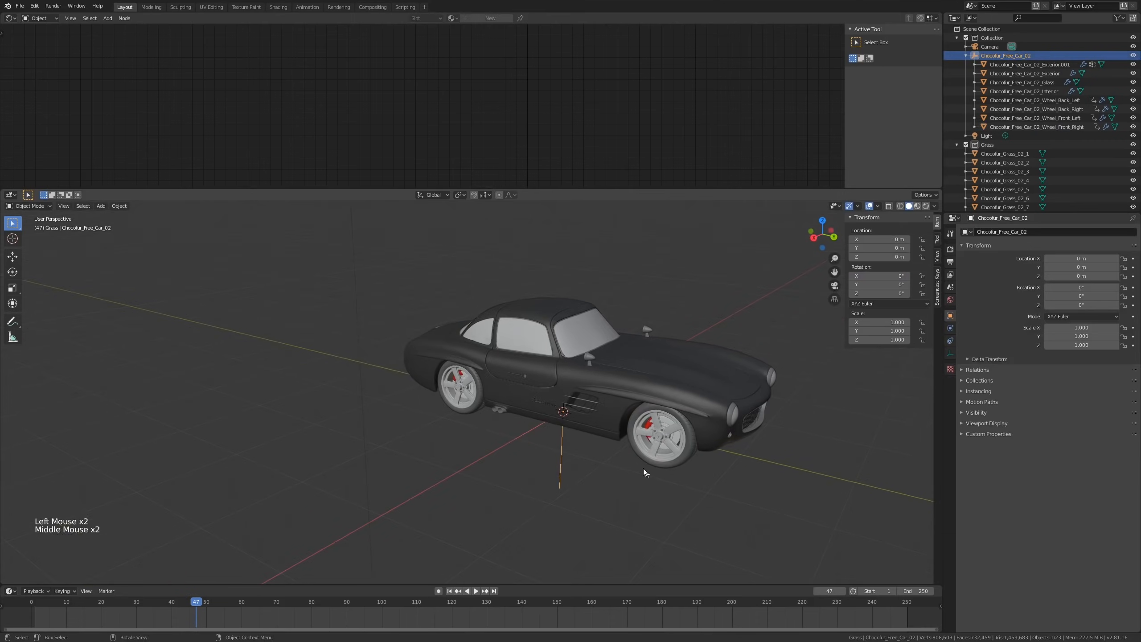
key(g)
key(y)
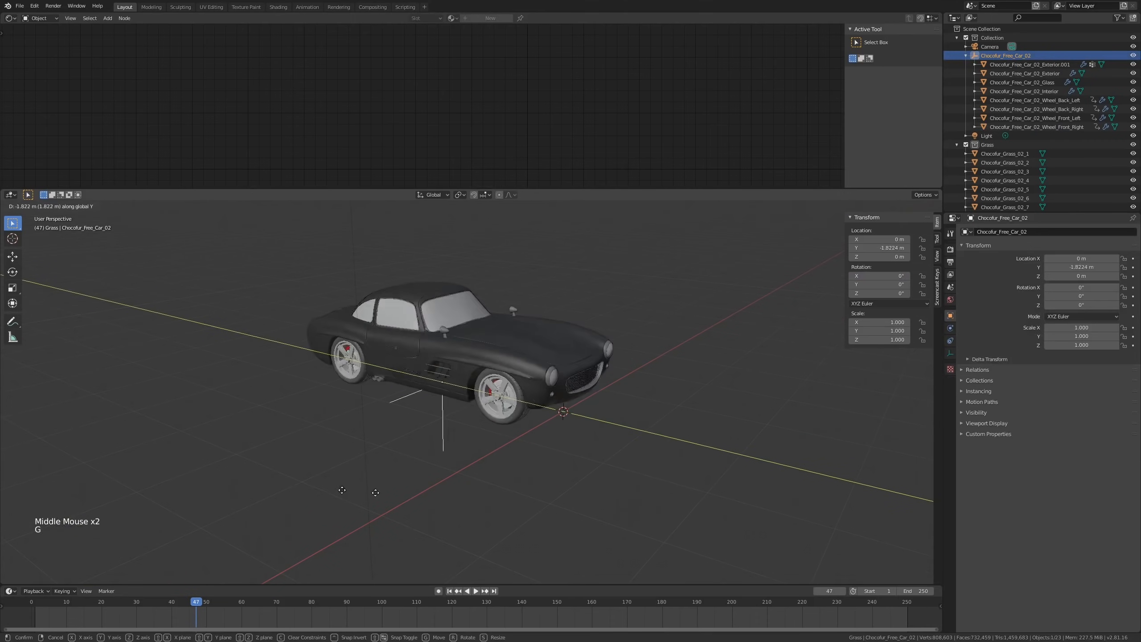
right_click(589, 477)
scroll(690, 483, down, 2)
key(g)
key(y)
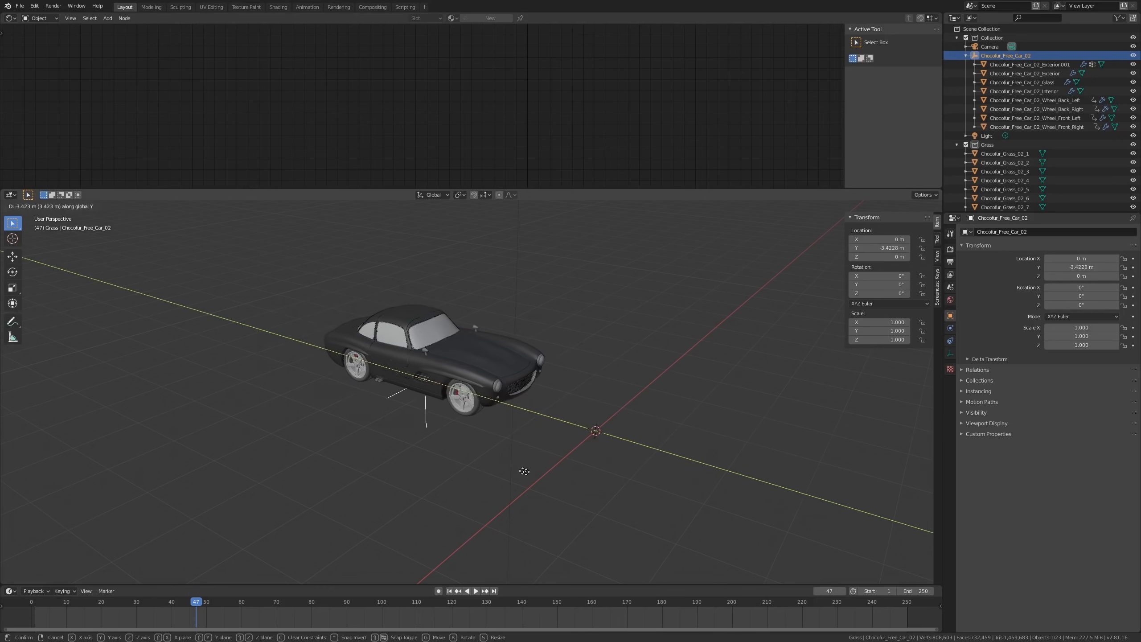
right_click(820, 485)
Step: Switch to the camera view and fit the whole camera frame with the car in the viewport
middle_drag(717, 491, 590, 412)
scroll(647, 461, up, 1)
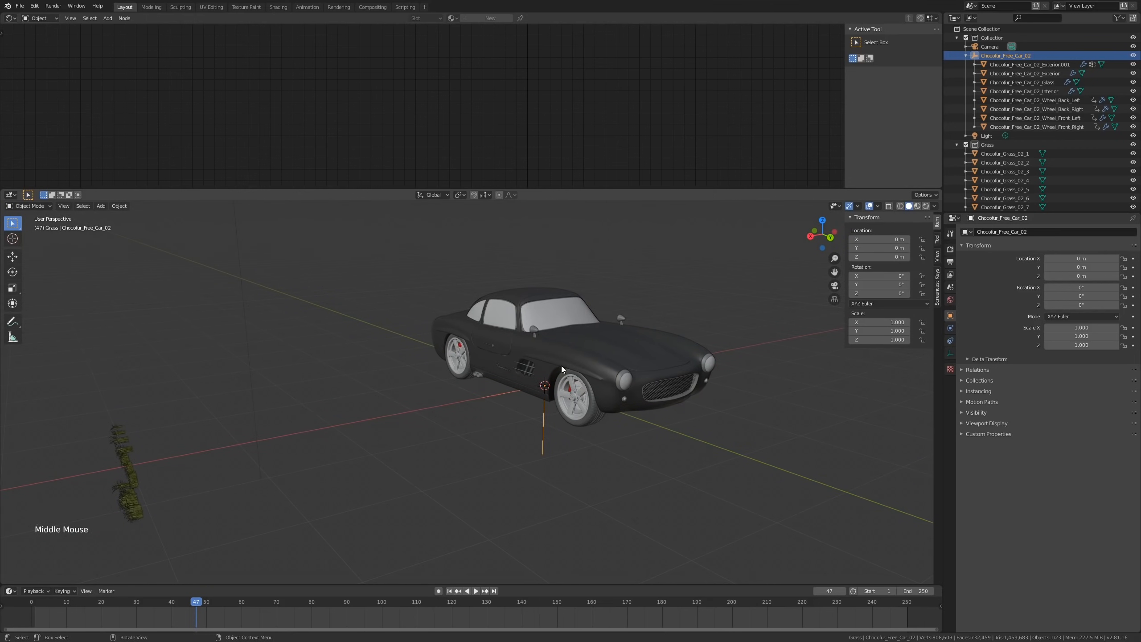
key(KP_0)
scroll(561, 366, down, 3)
shift+scroll(562, 366, down, 1)
shift+middle_drag(562, 366, 587, 380)
scroll(360, 519, up, 1)
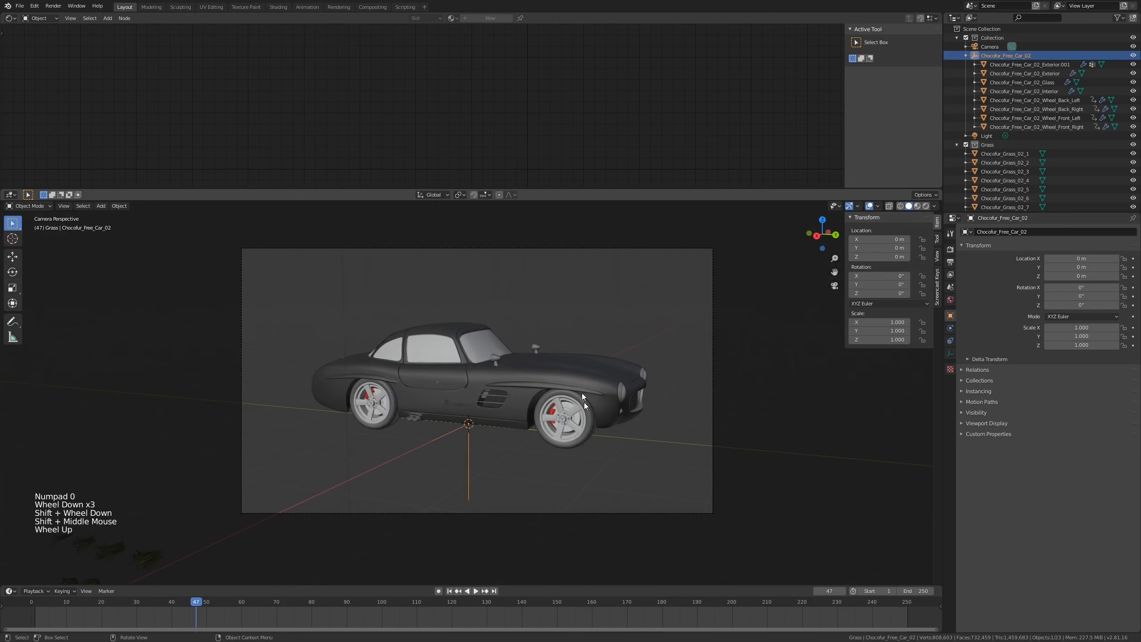
shift+middle_drag(361, 519, 423, 451)
Step: Set the animation's end frame to 180, calculated as 6*30
middle_drag(768, 625, 652, 617)
scroll(737, 626, down, 1)
scroll(750, 617, down, 1)
scroll(652, 617, up, 1)
click(917, 591)
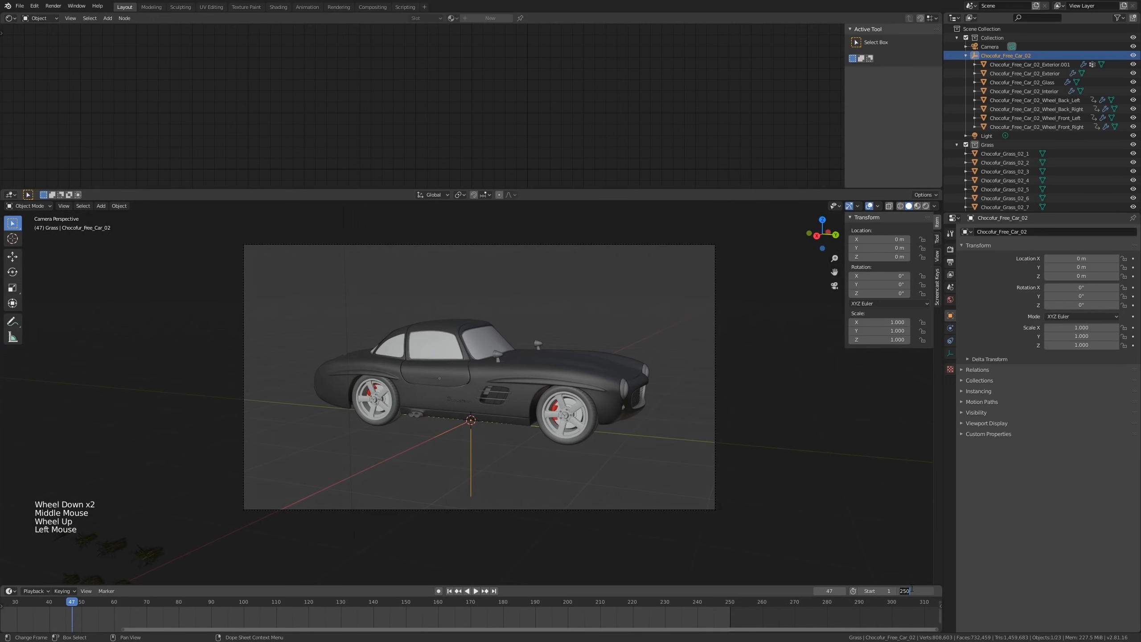
text(6*30)
key(Return)
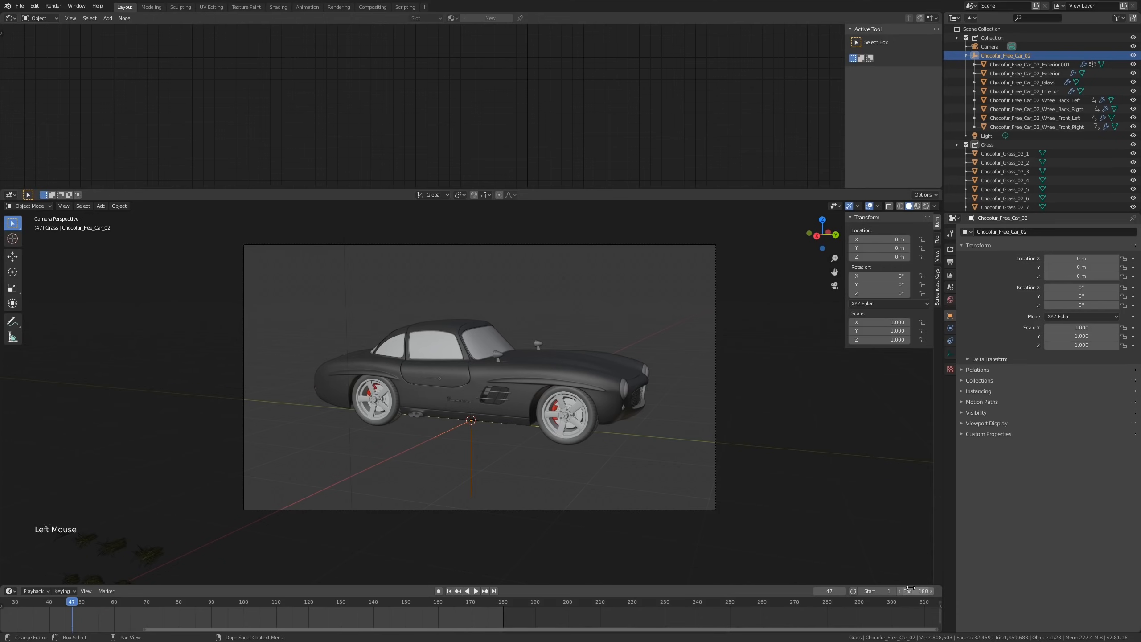
Step: Open the scene's output settings and check the frame rate and frame range
click(950, 250)
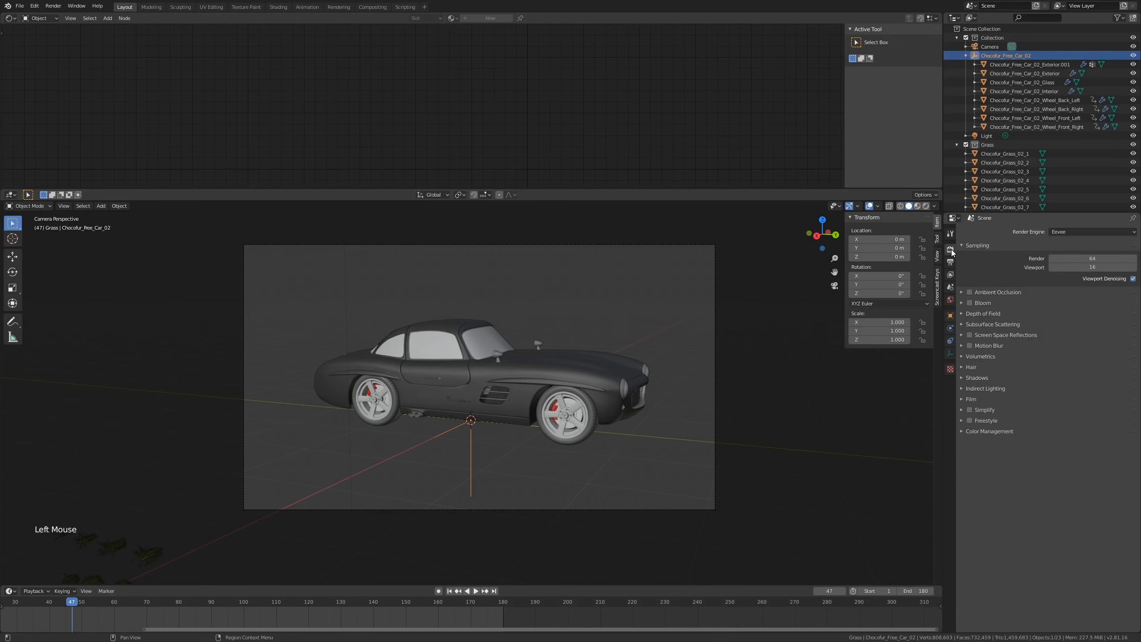
click(950, 262)
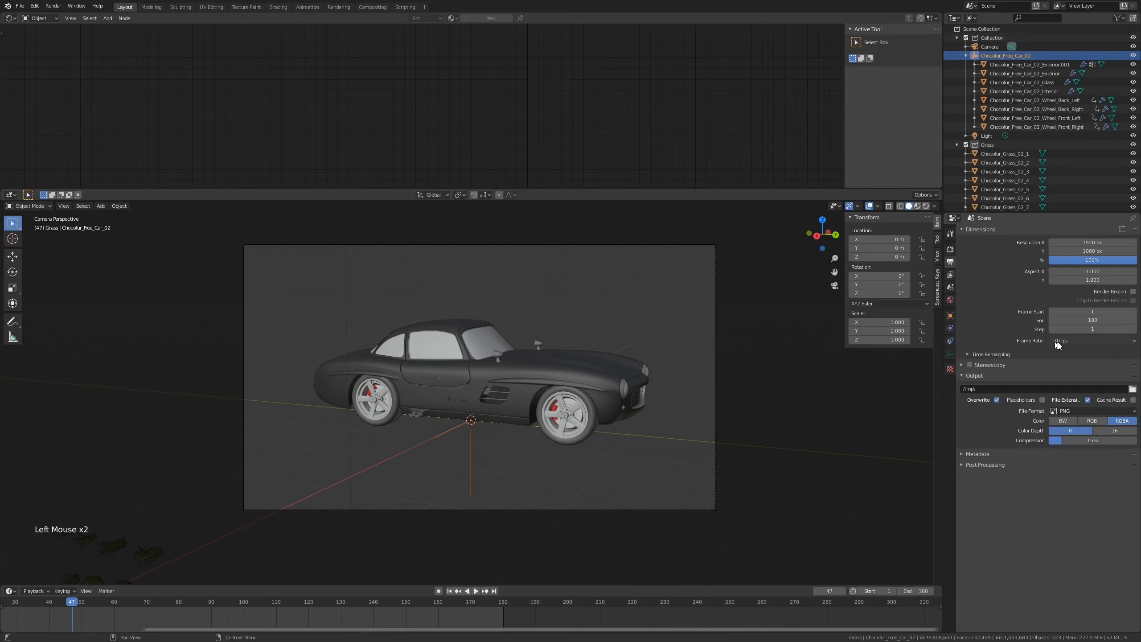
shift+middle_drag(377, 415, 529, 419)
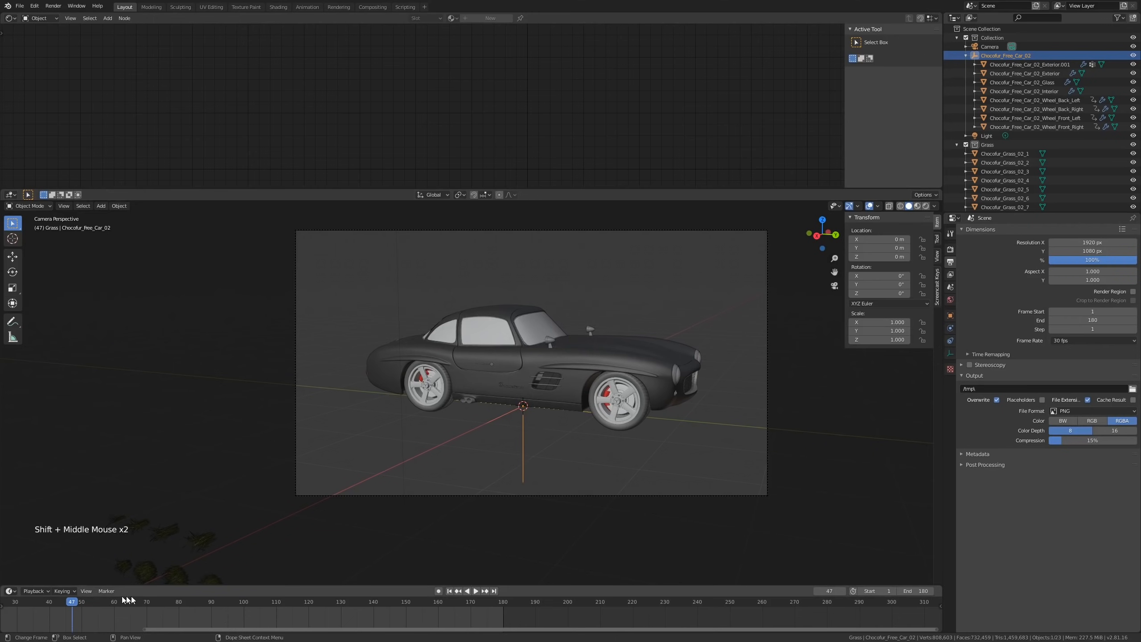
Step: Insert a single keyframe on the parent empty's Y location of 0 m at frame 60, and go back to frame 1
middle_drag(128, 601, 379, 619)
drag(242, 610, 302, 624)
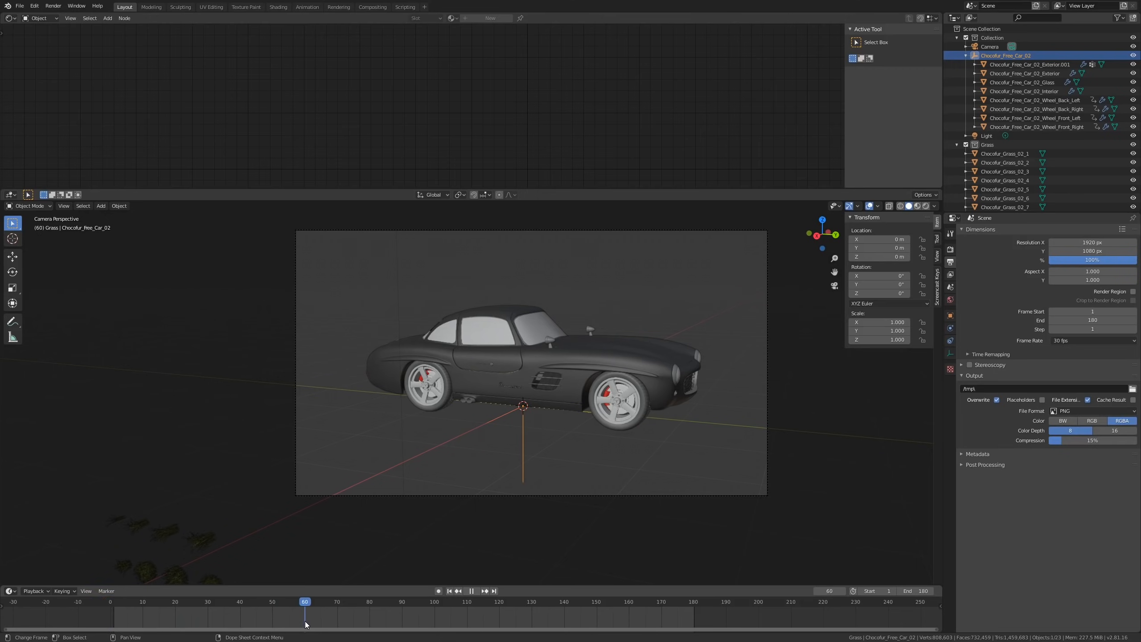
mouse_move(885, 252)
mouse_down()
mouse_move(841, 252)
mouse_move(885, 252)
mouse_up()
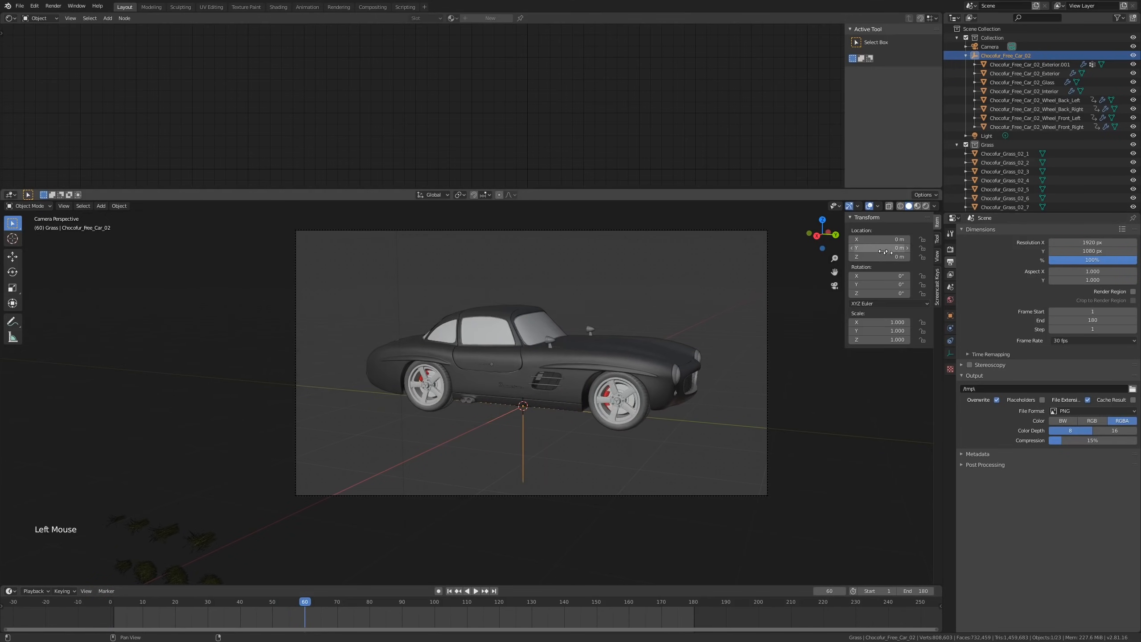
right_click(885, 252)
click(882, 260)
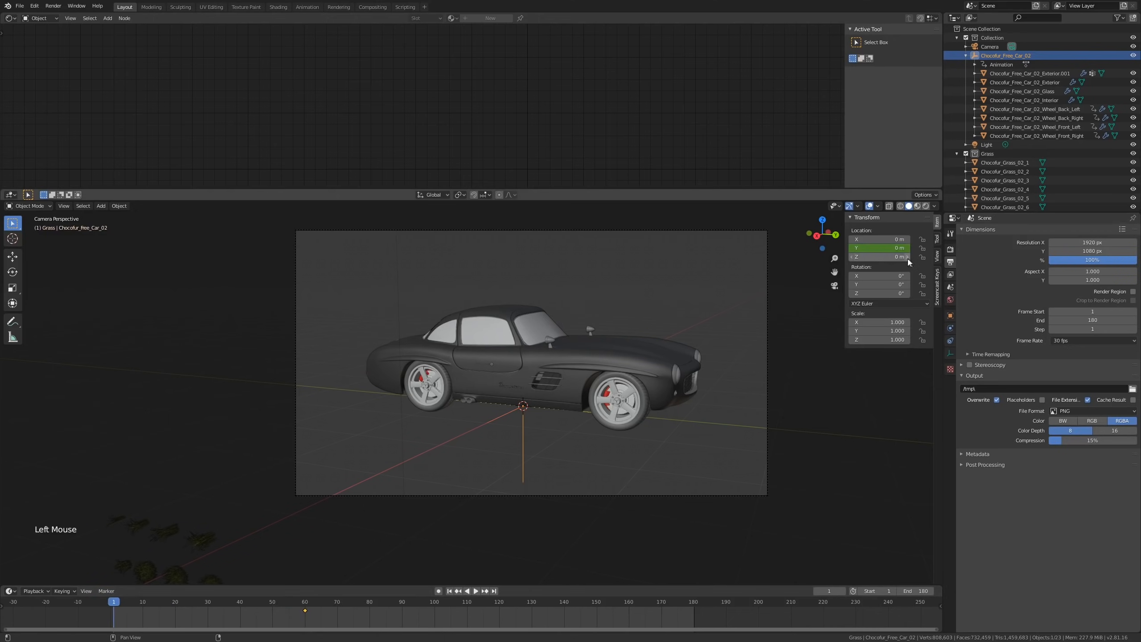
right_click(884, 248)
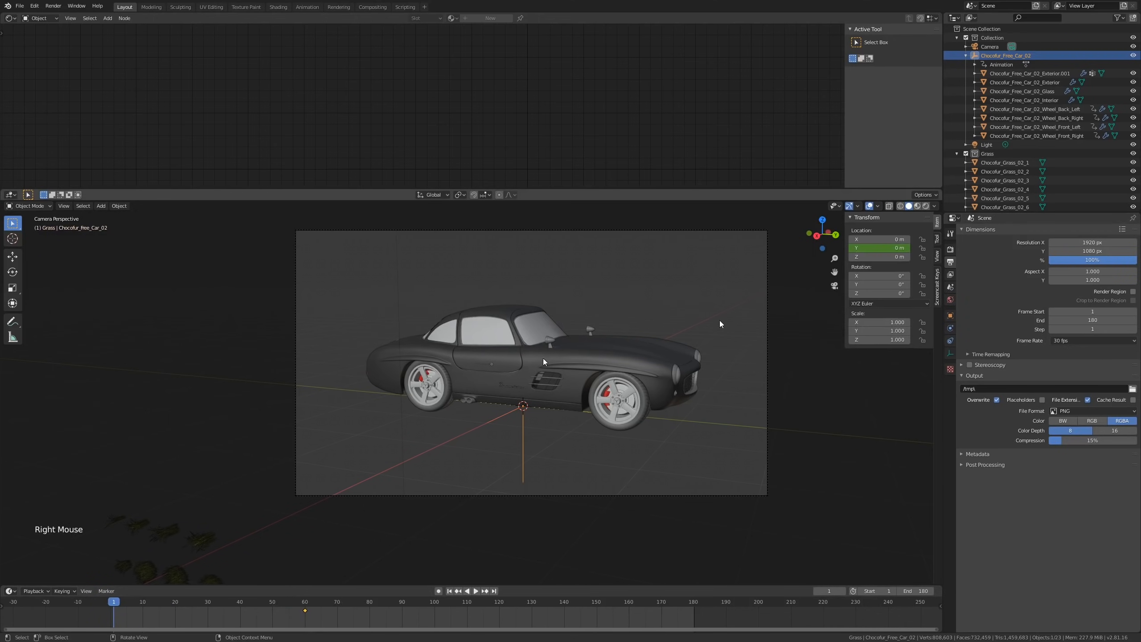
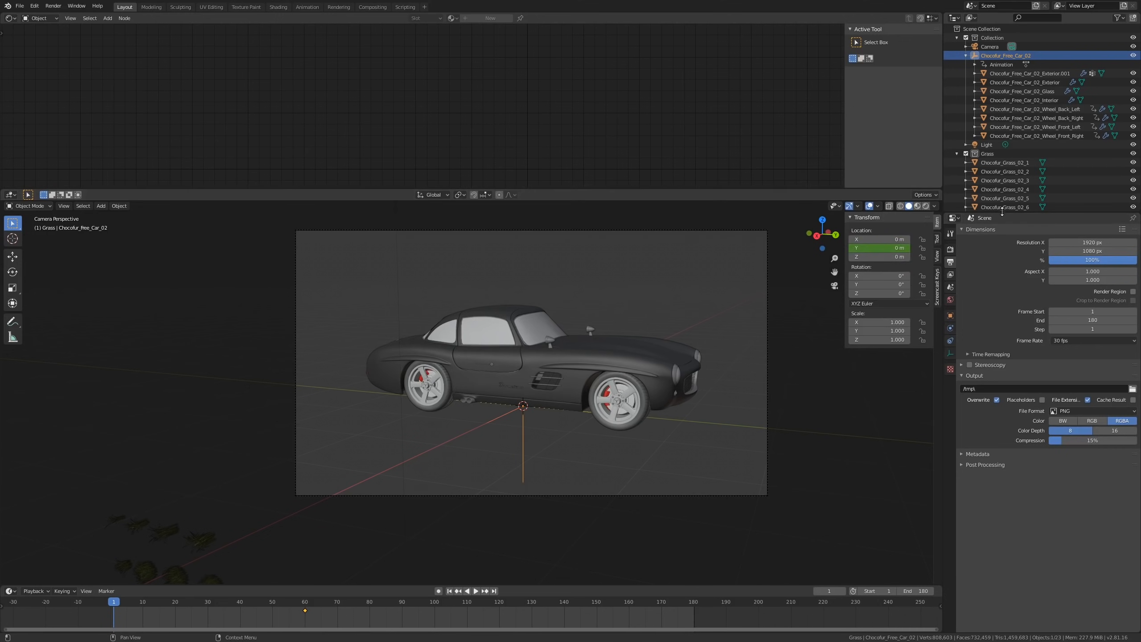
Step: Set the parent empty's Y location to -3 m at frame 1 and insert a keyframe on it
drag(880, 248, 755, 248)
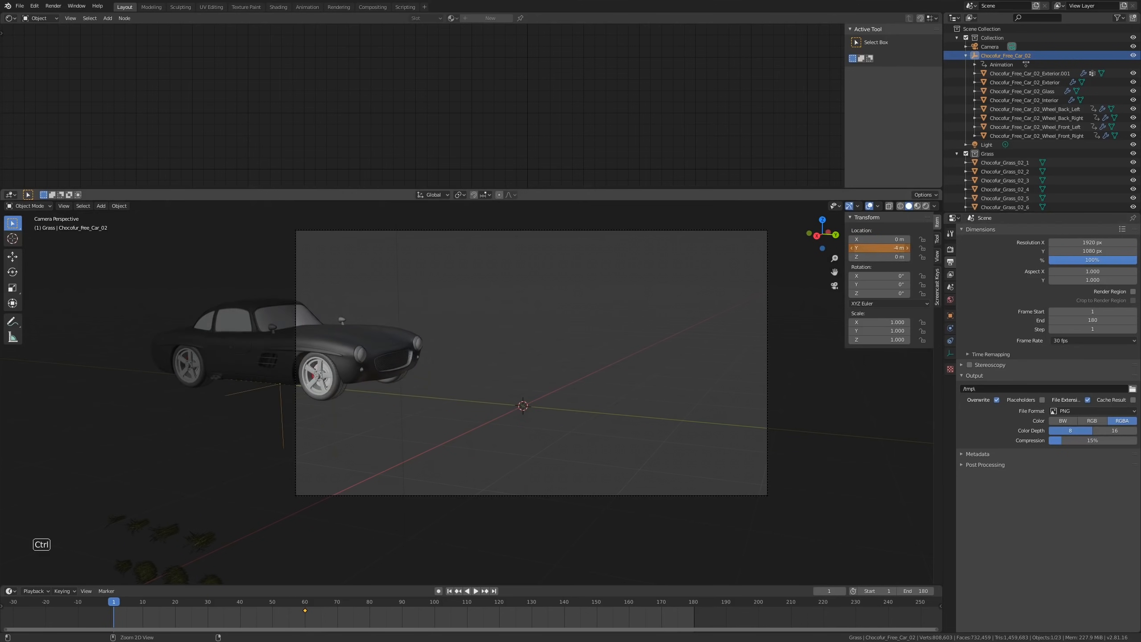
mouse_move(755, 248)
ctrl+mouse_down()
mouse_move(710, 248)
mouse_move(755, 248)
ctrl+mouse_up()
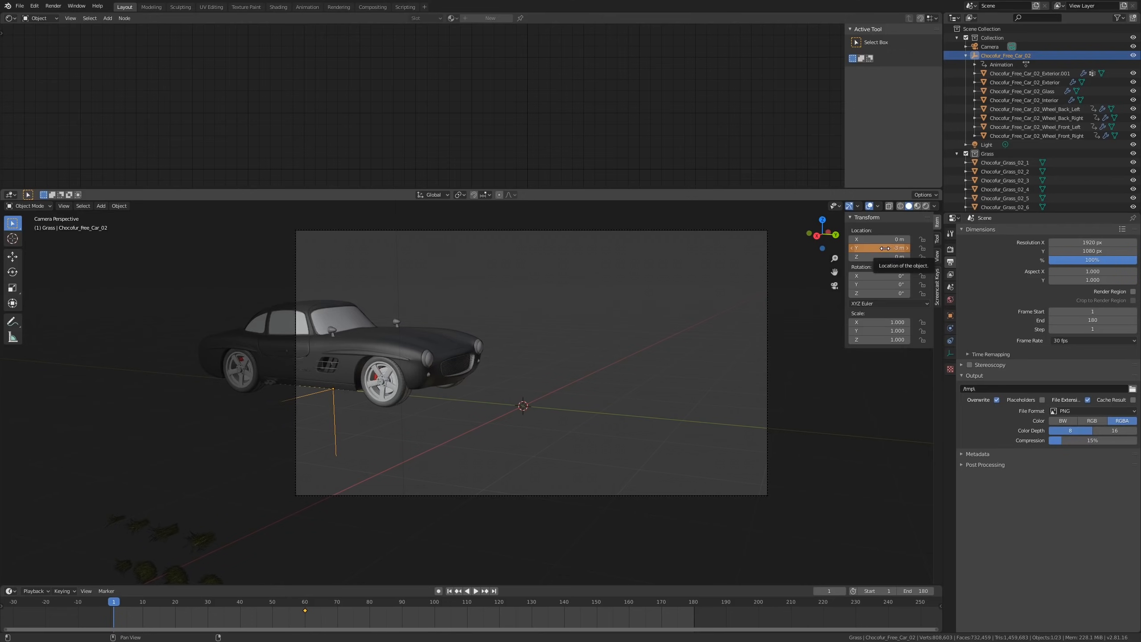
key(i)
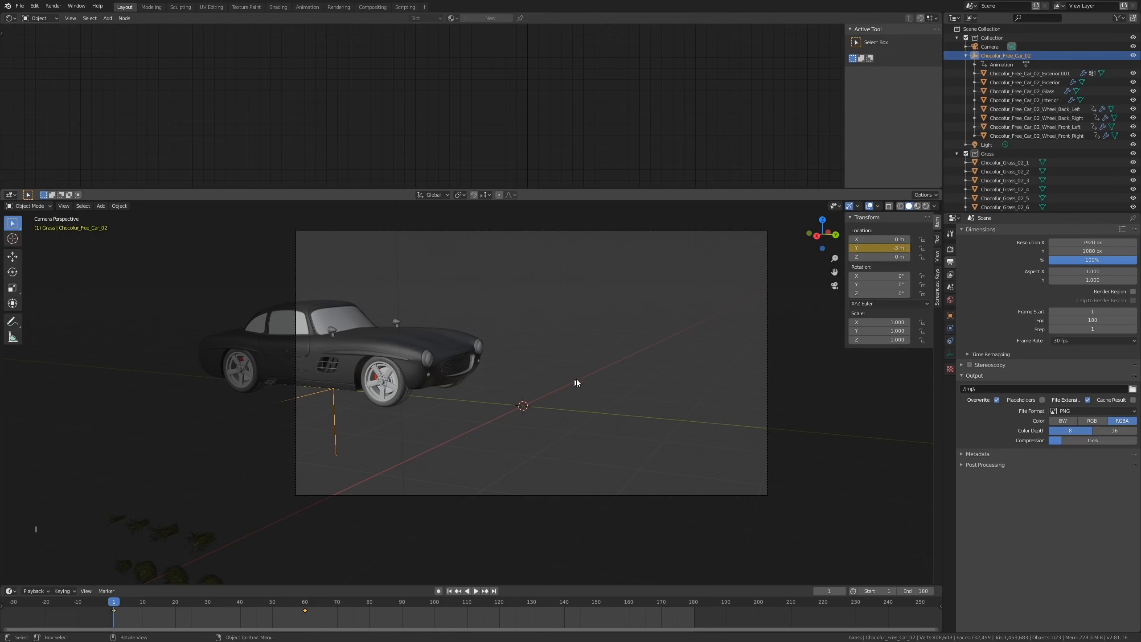
Step: Play the animation repeatedly from frame 1 to check how the car moves into the camera frame
key(space)
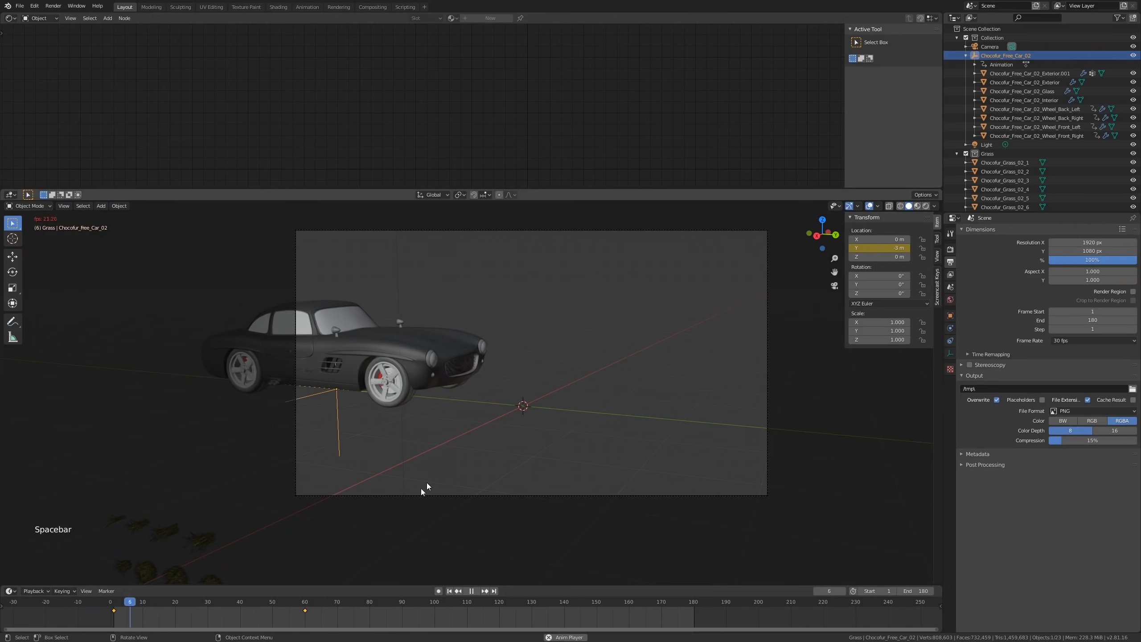
key(space)
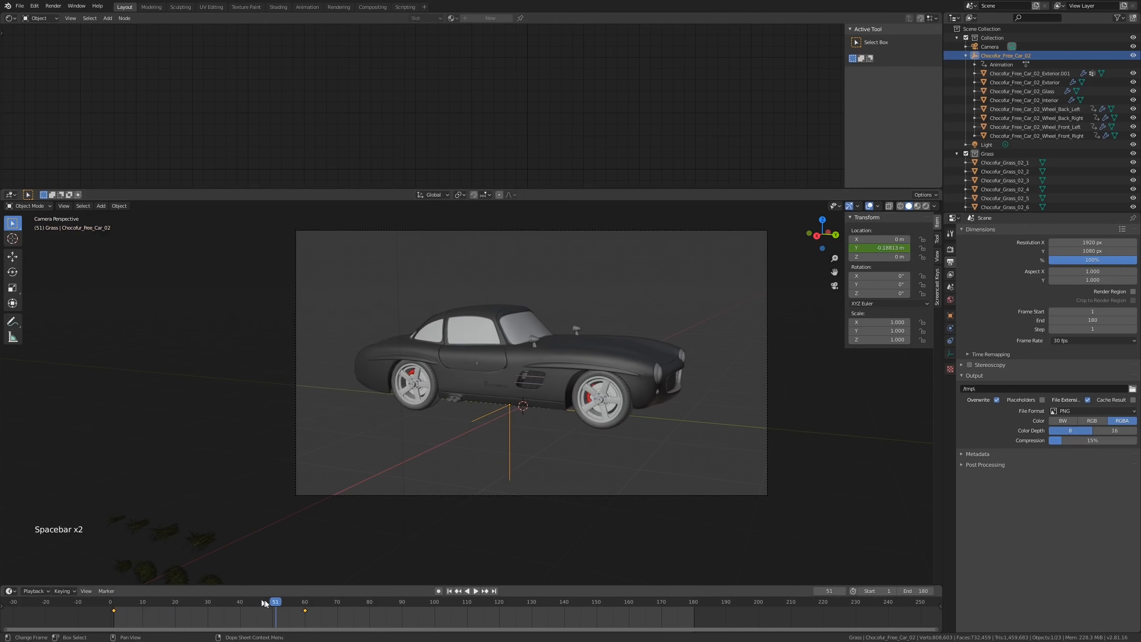
drag(277, 604, 121, 616)
key(space)
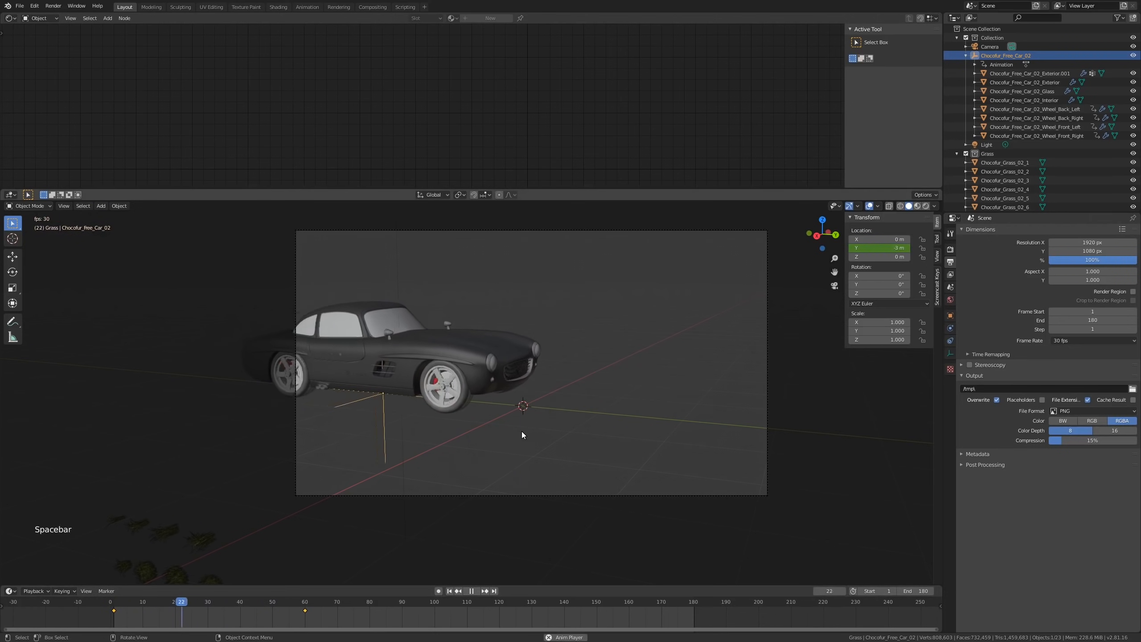
key(space)
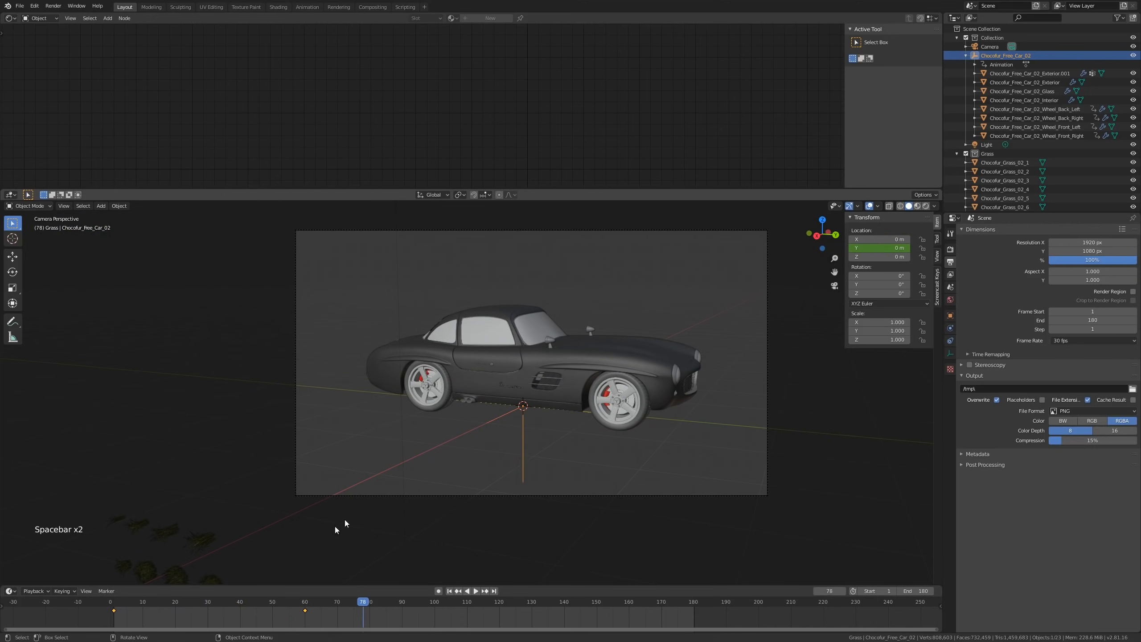
drag(308, 605, 103, 627)
key(space)
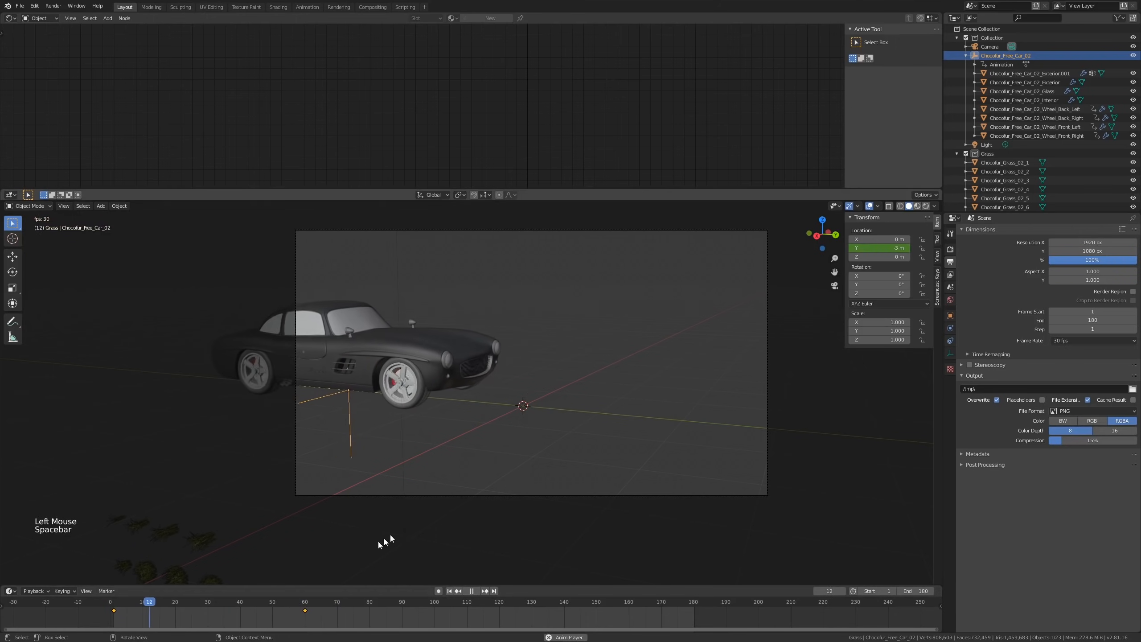
key(space)
drag(301, 602, 113, 604)
key(space)
key(space)
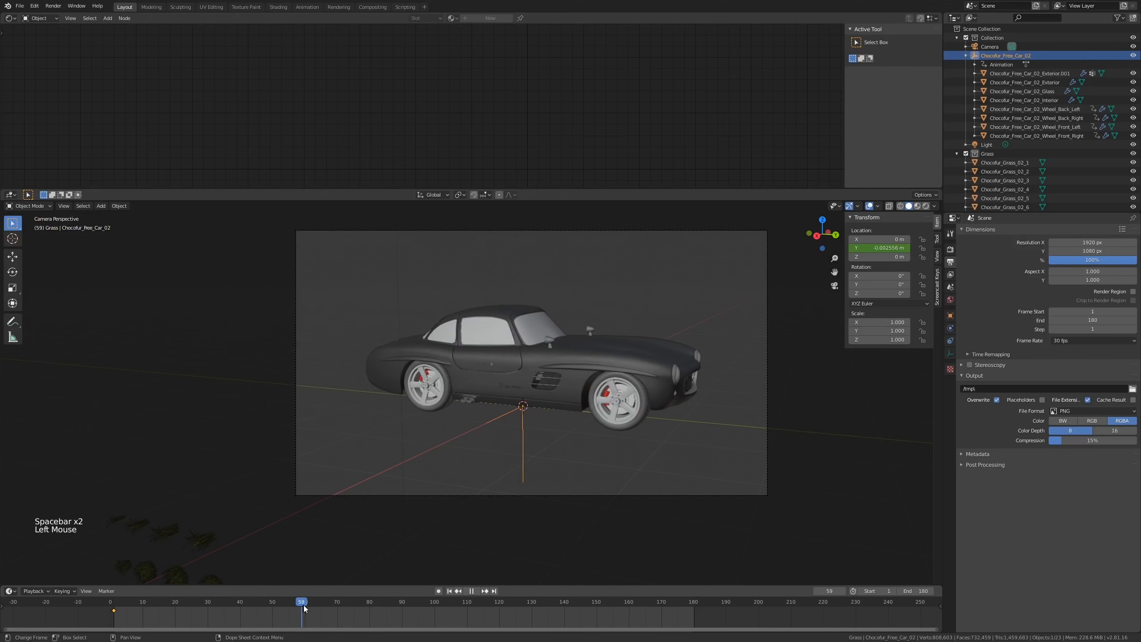
click(137, 620)
key(space)
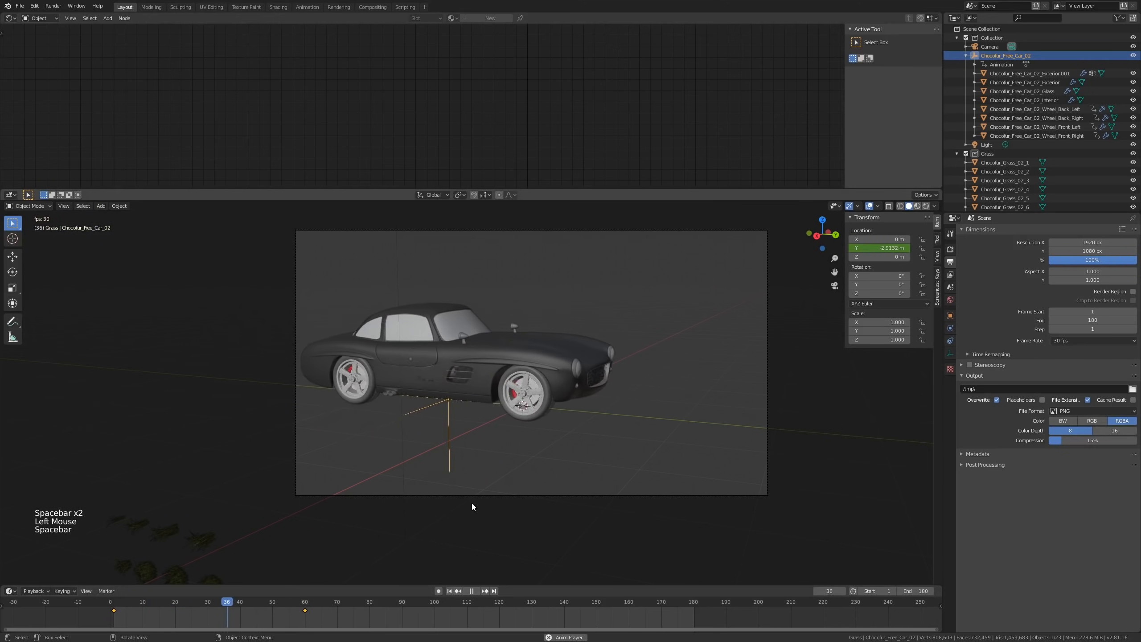
key(space)
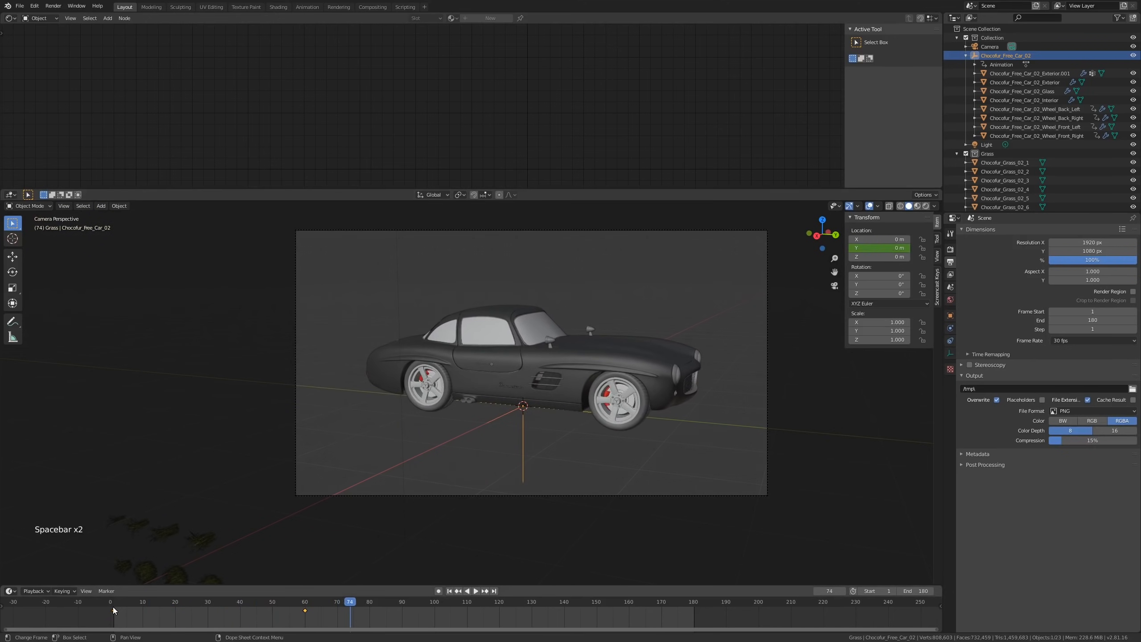
click(113, 606)
key(space)
click(112, 607)
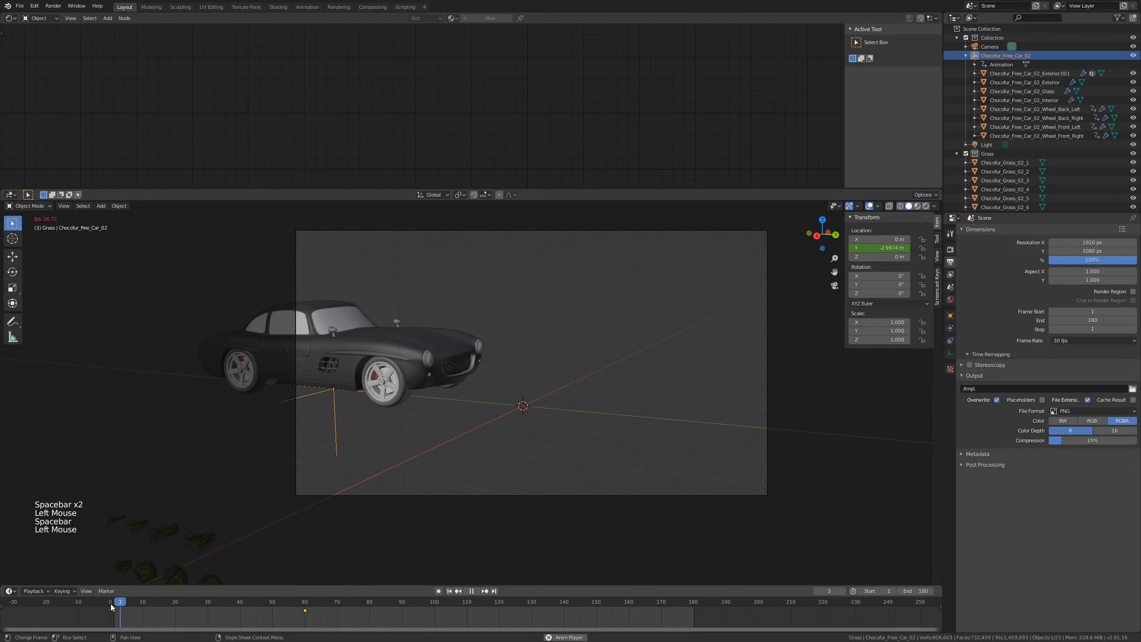
key(space)
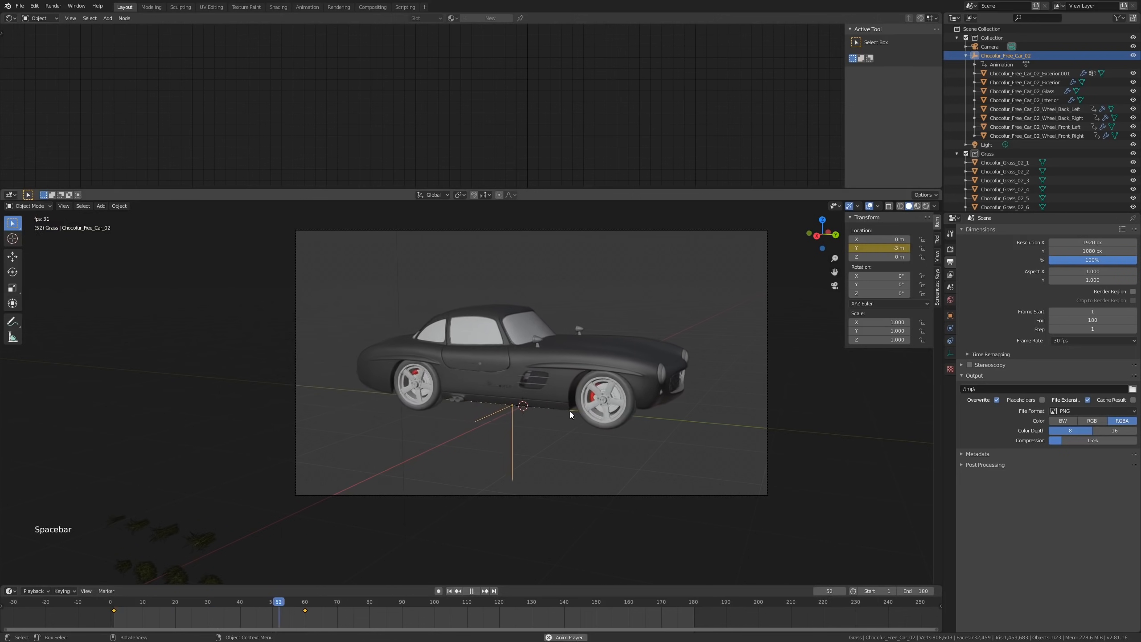
key(space)
Step: Show the parent empty's location curve in a Graph Editor above the viewport, with all keyframes selected, and return to frame 1
click(11, 19)
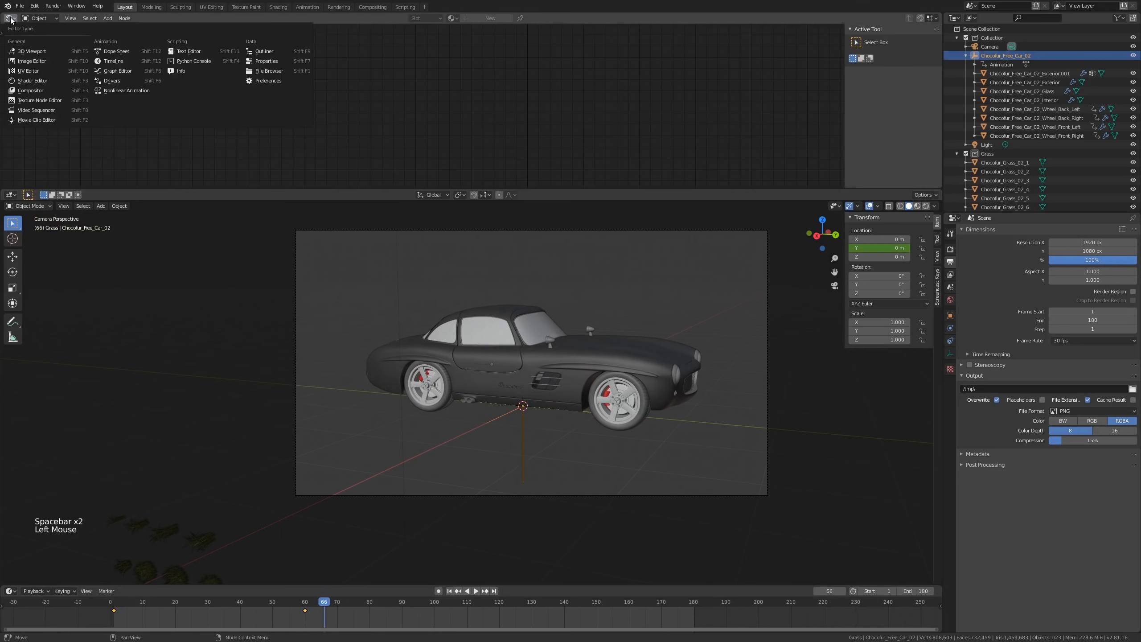
click(151, 71)
key(a)
shift+middle_drag(292, 102, 569, 114)
scroll(569, 114, up, 3)
drag(683, 38, 331, 99)
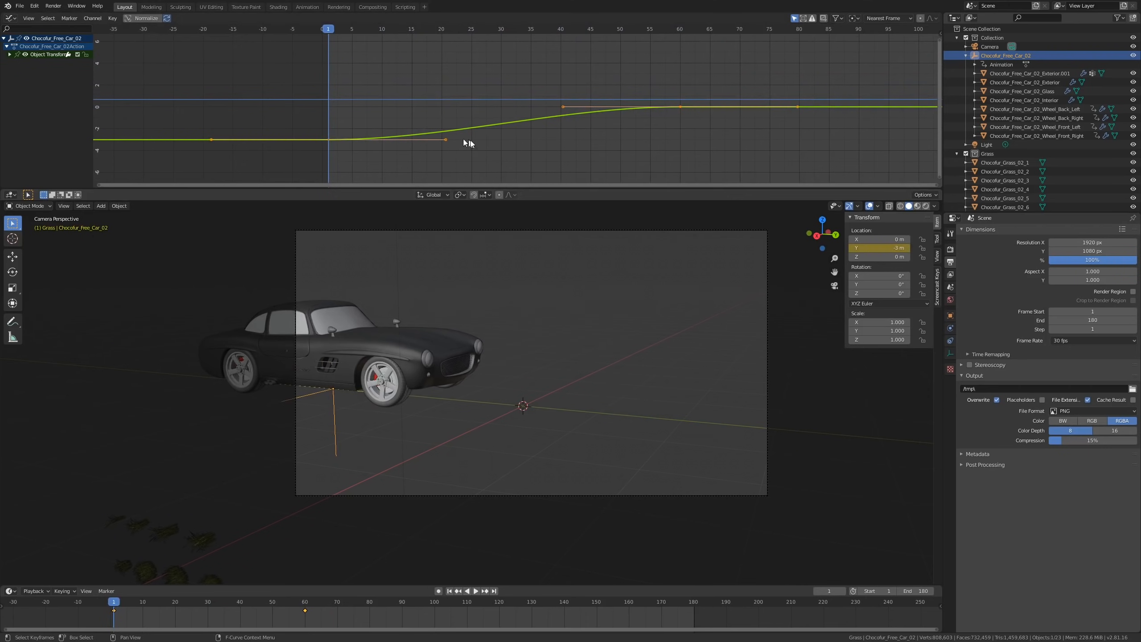
Step: Set the interpolation of the selected location keyframes to Cubic and their easing type to Ease Out
key(t)
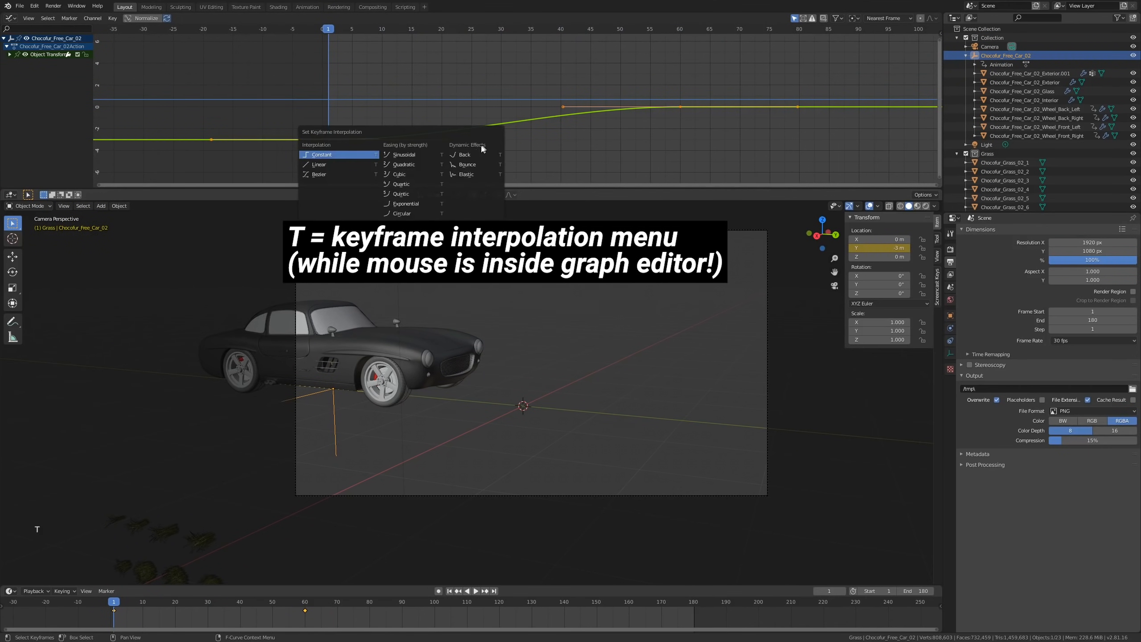
click(412, 178)
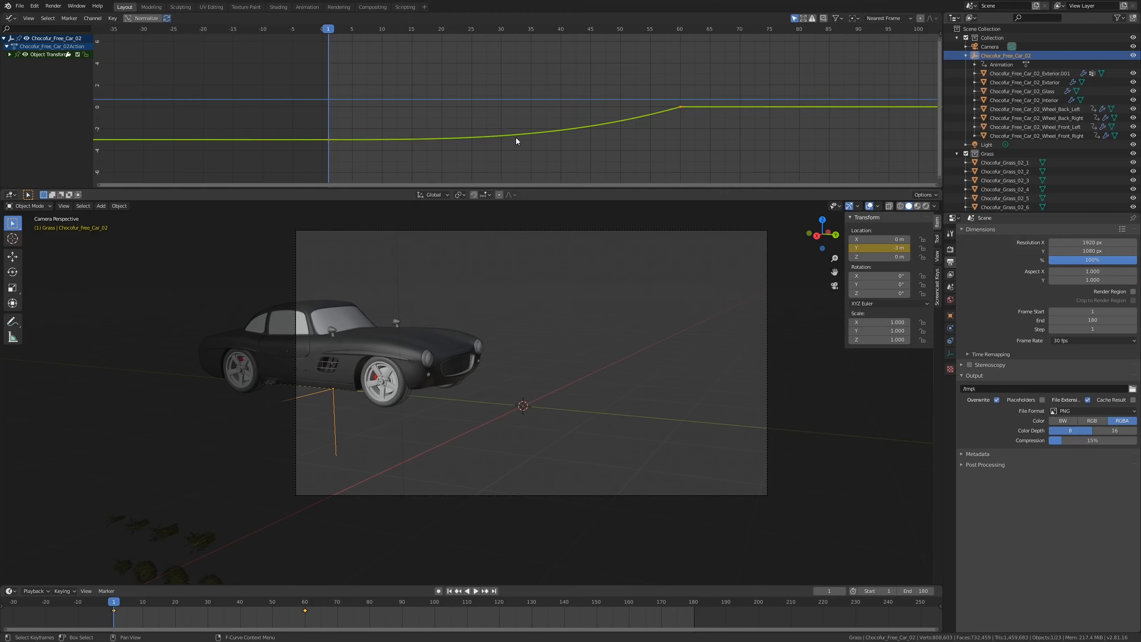
key(space)
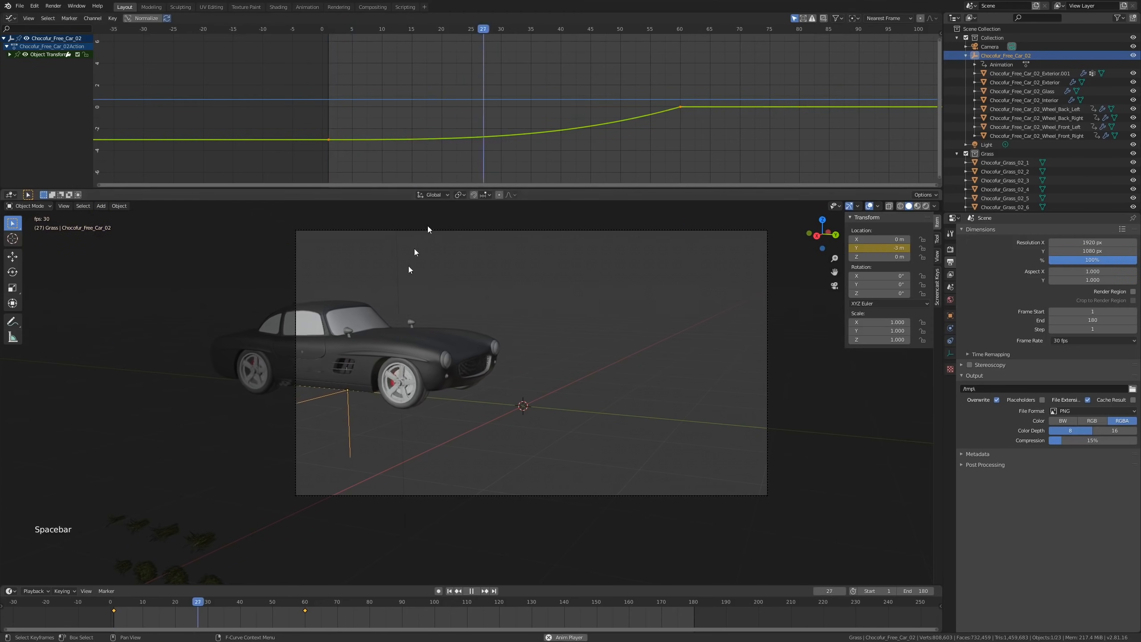
key(space)
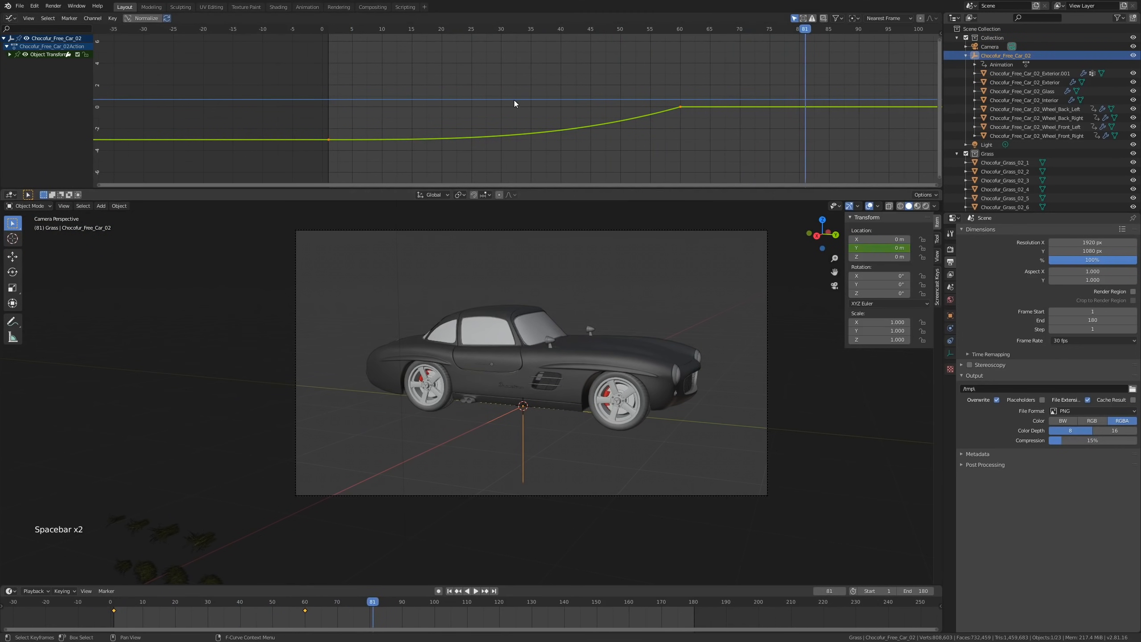
key(ctrl+e)
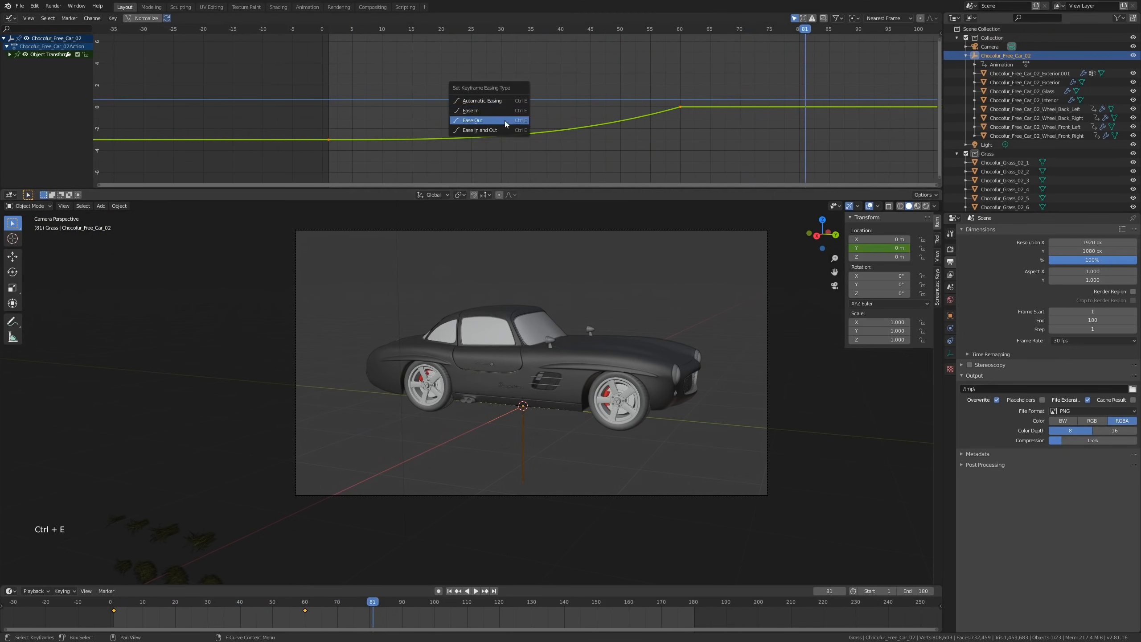
click(505, 120)
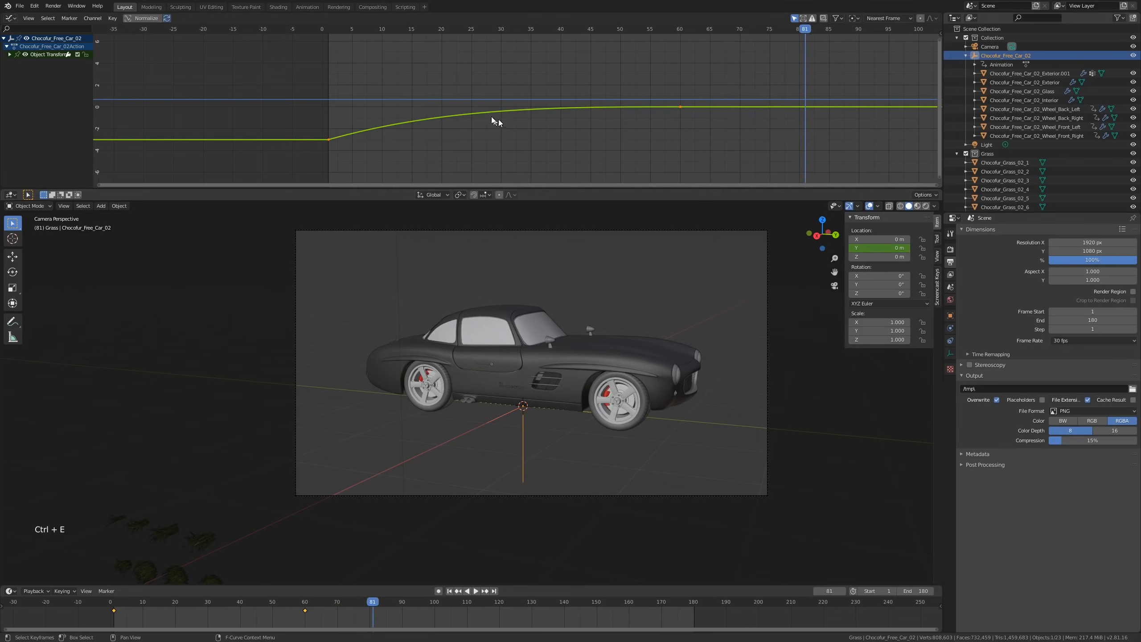
Step: Replay the motion from frame 1 and change the interpolation of all location keyframes to Quadratic
click(327, 29)
key(space)
click(332, 28)
key(a)
key(t)
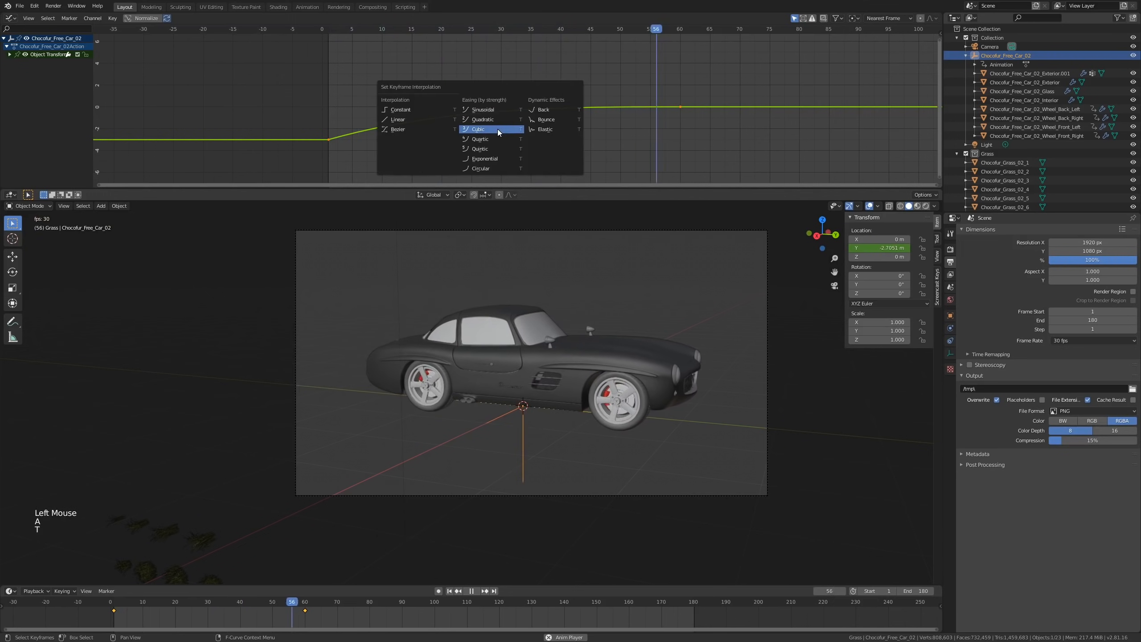
click(483, 120)
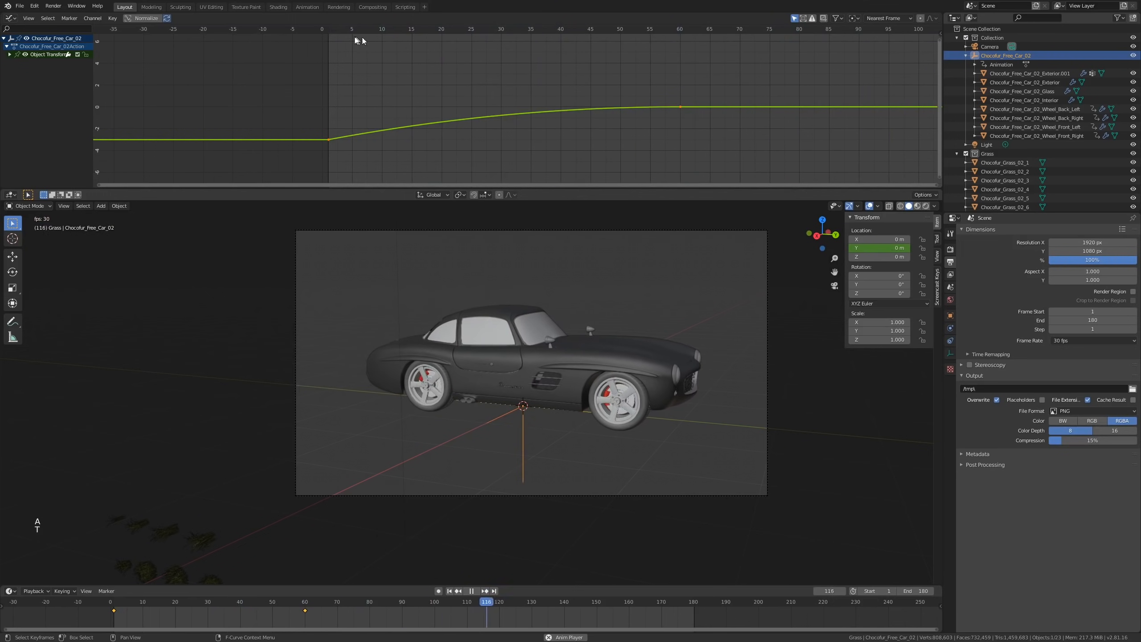
Step: Replay the animation from its start several times in the camera view to judge the car's Quadratic slowdown
click(323, 29)
click(323, 29)
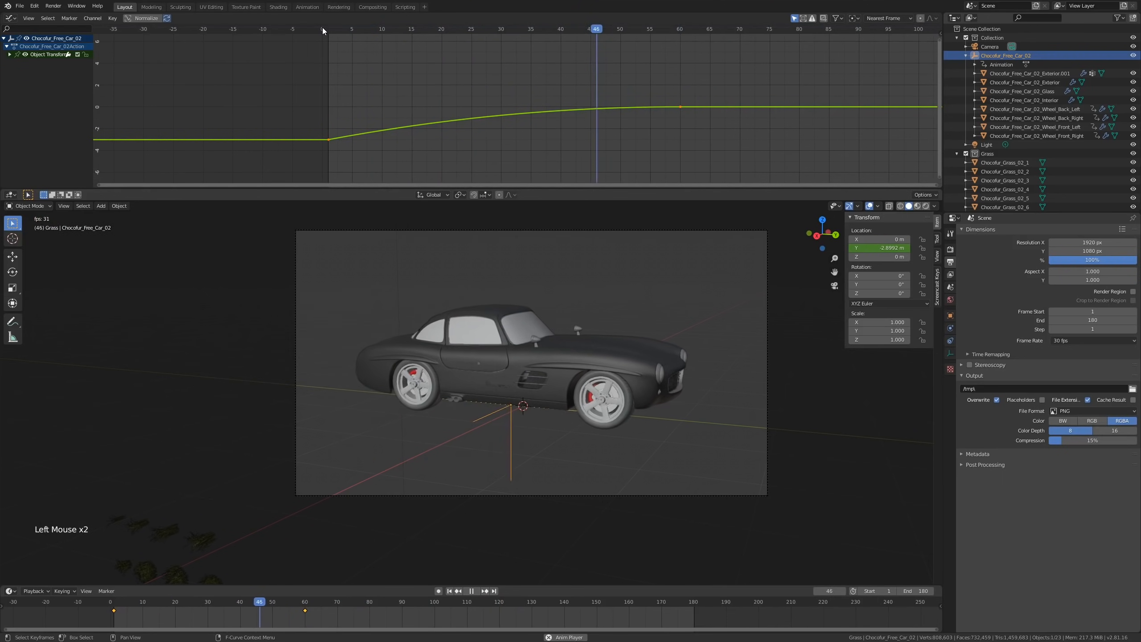
click(322, 29)
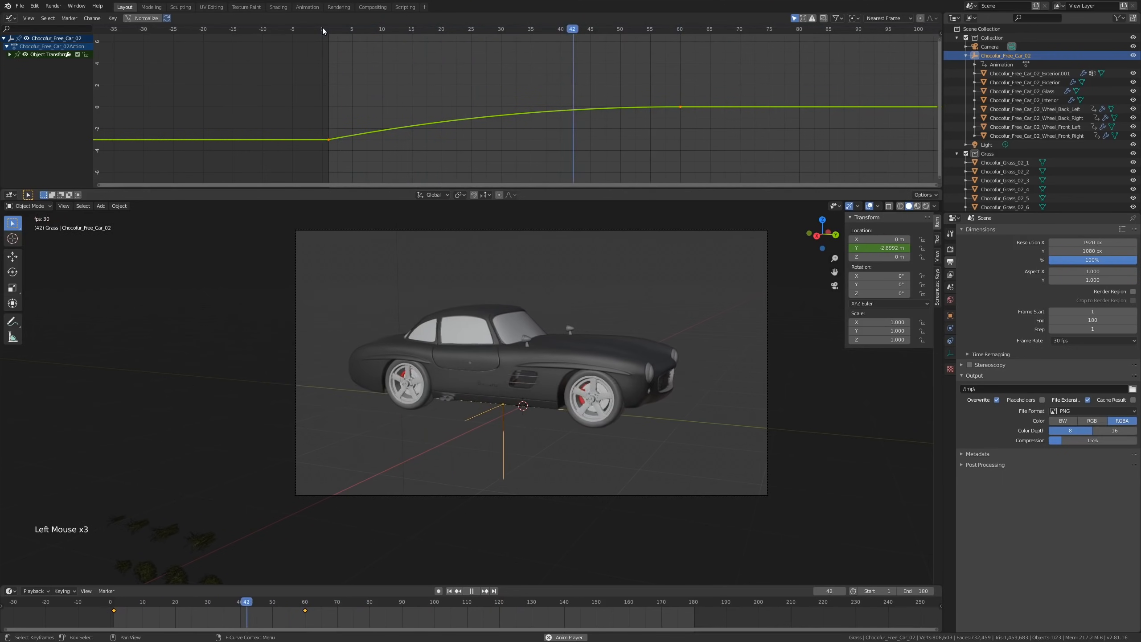
click(323, 29)
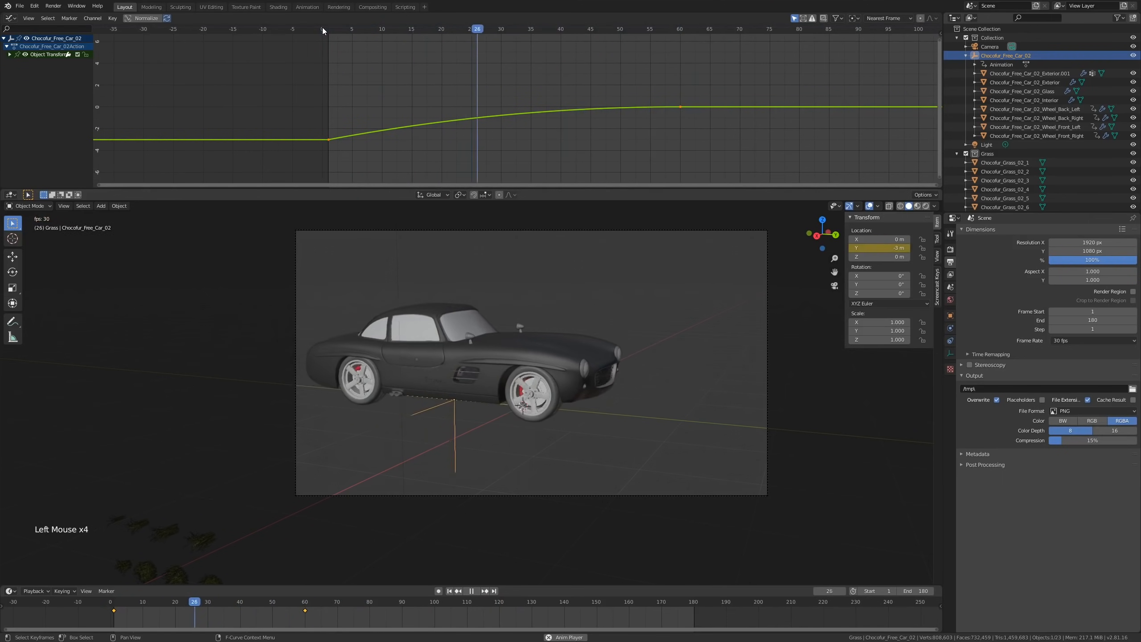
key(space)
shift+middle_drag(425, 327, 282, 537)
scroll(282, 536, up, 2)
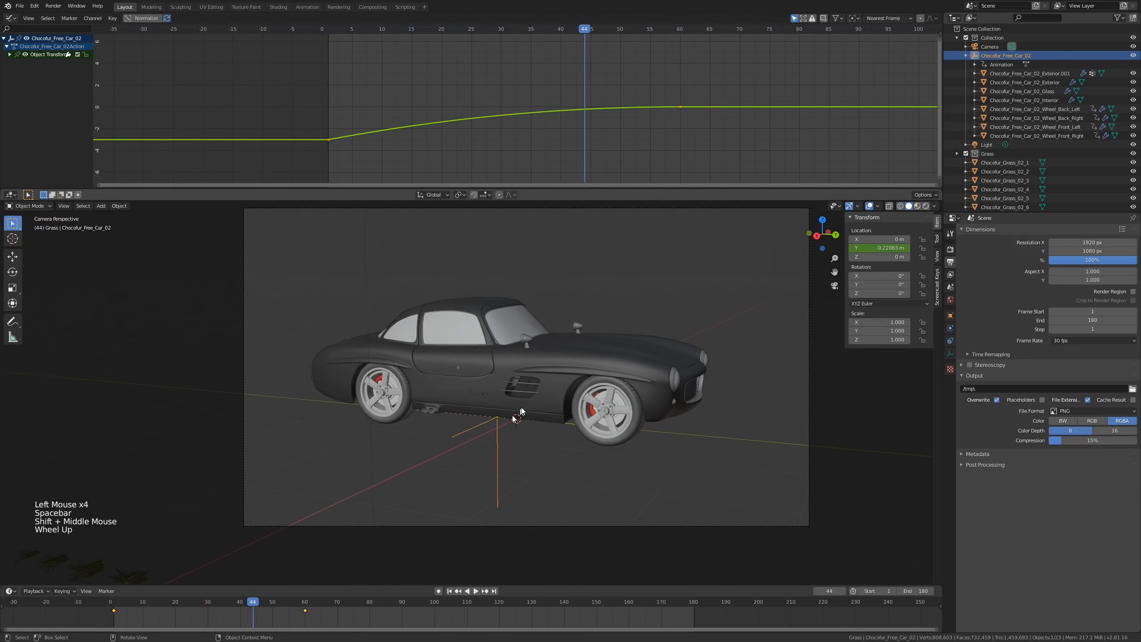
scroll(485, 435, down, 2)
shift+middle_drag(490, 425, 497, 406)
scroll(497, 407, up, 1)
click(205, 603)
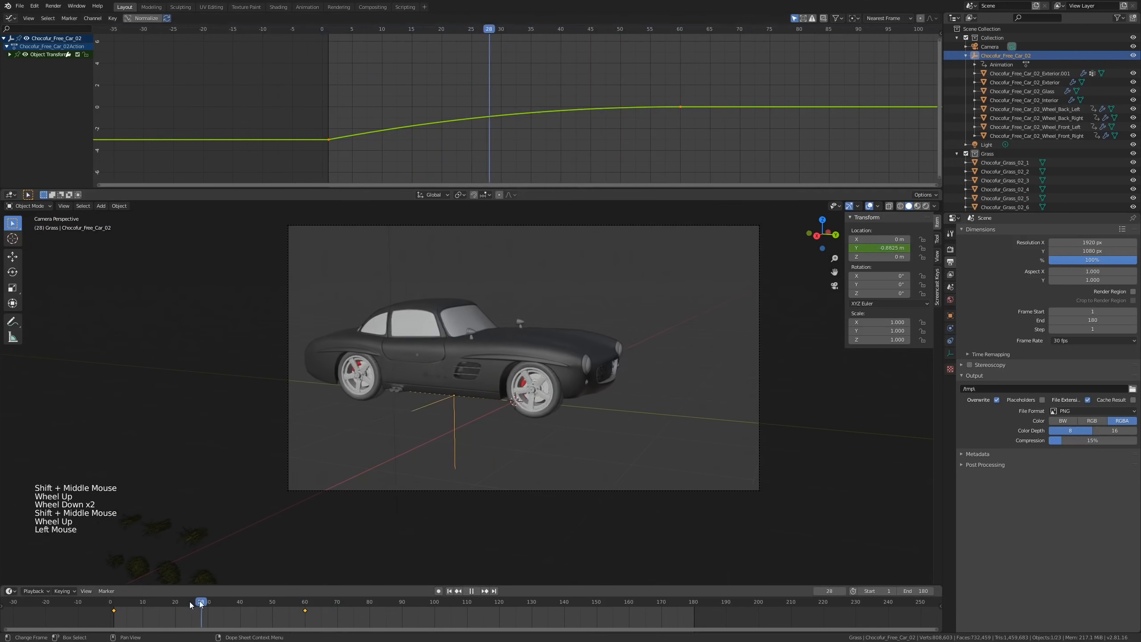
drag(200, 624, 113, 608)
key(space)
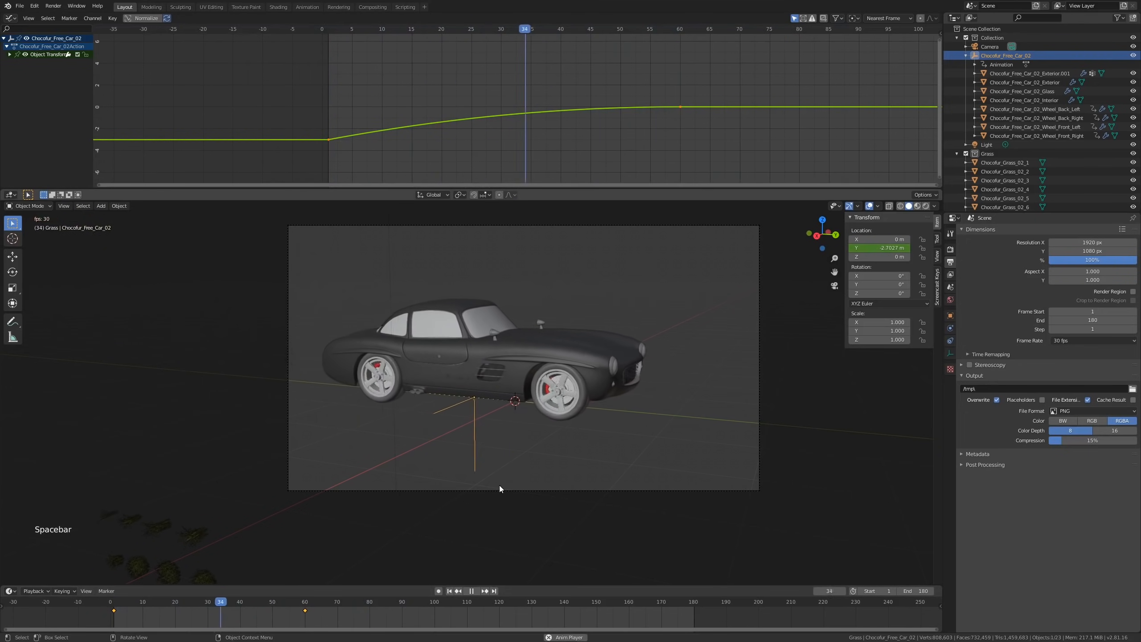
key(space)
drag(328, 604, 112, 608)
key(space)
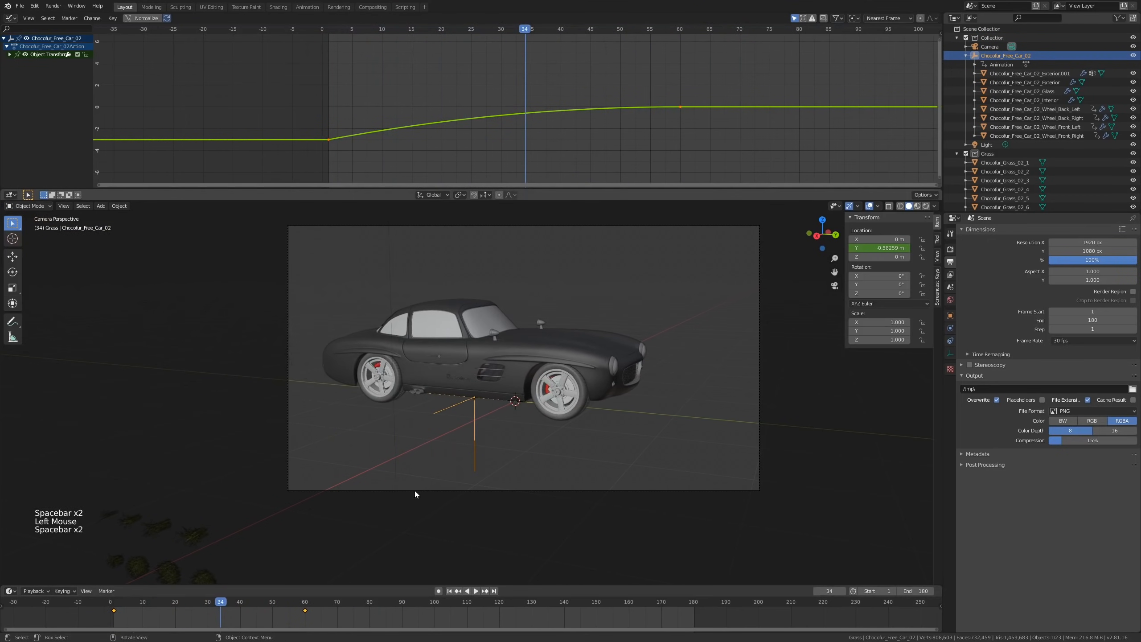
drag(217, 602, 116, 620)
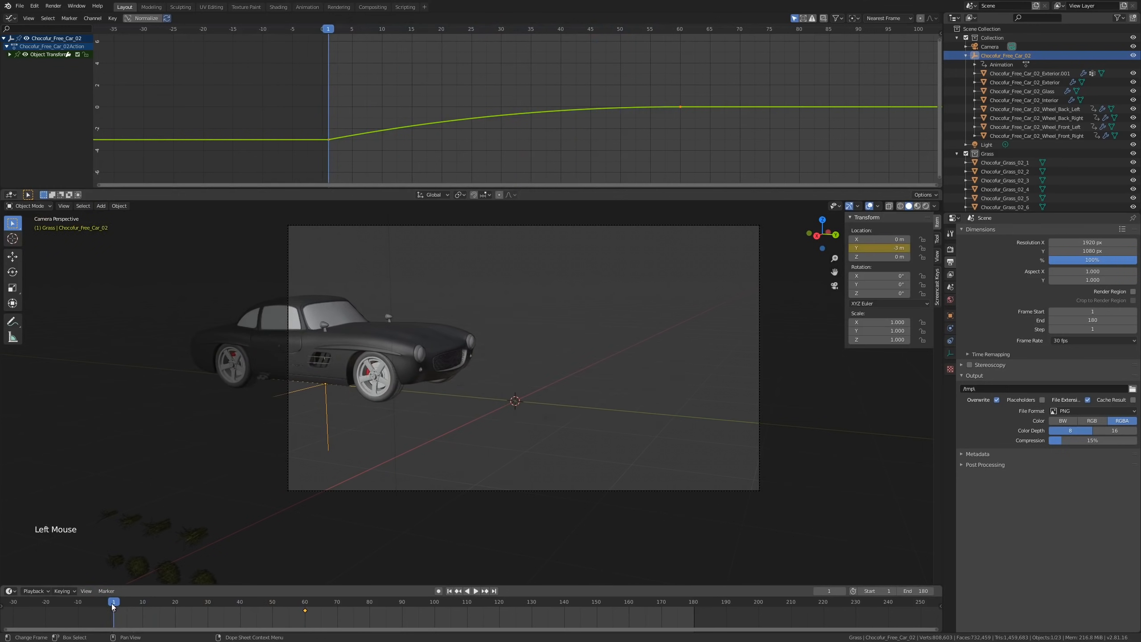
click(113, 608)
key(space)
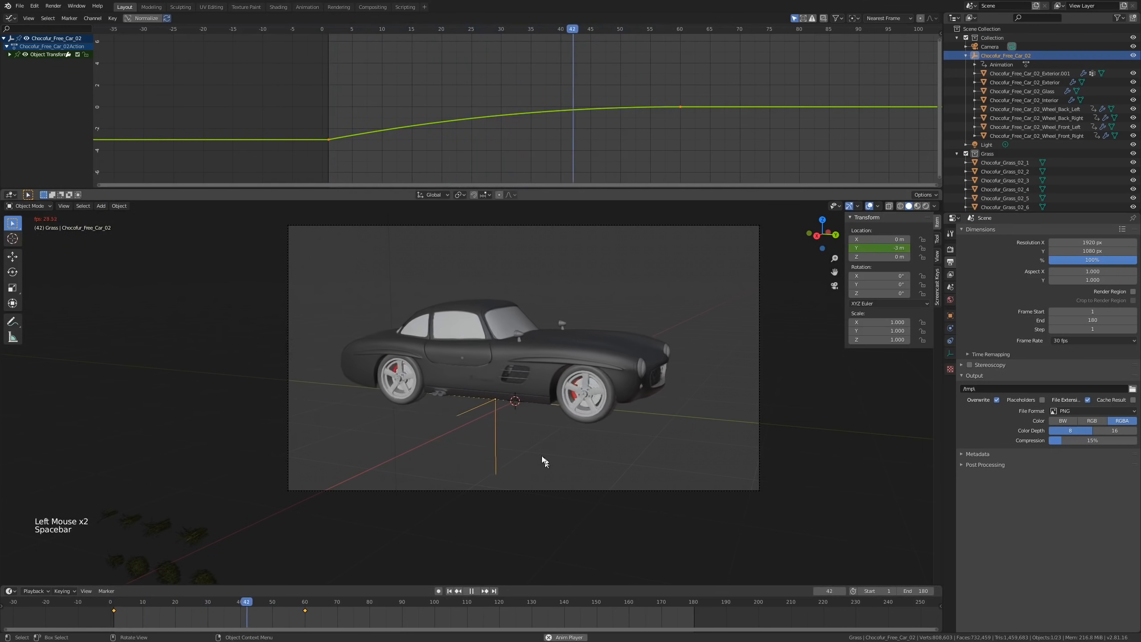
click(112, 607)
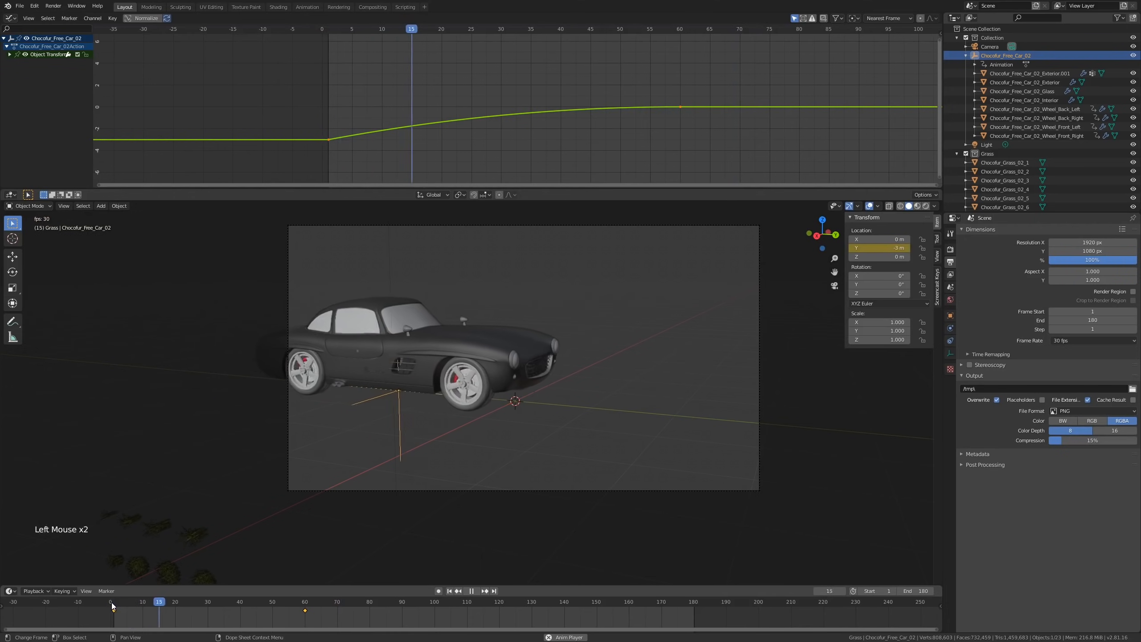
click(113, 605)
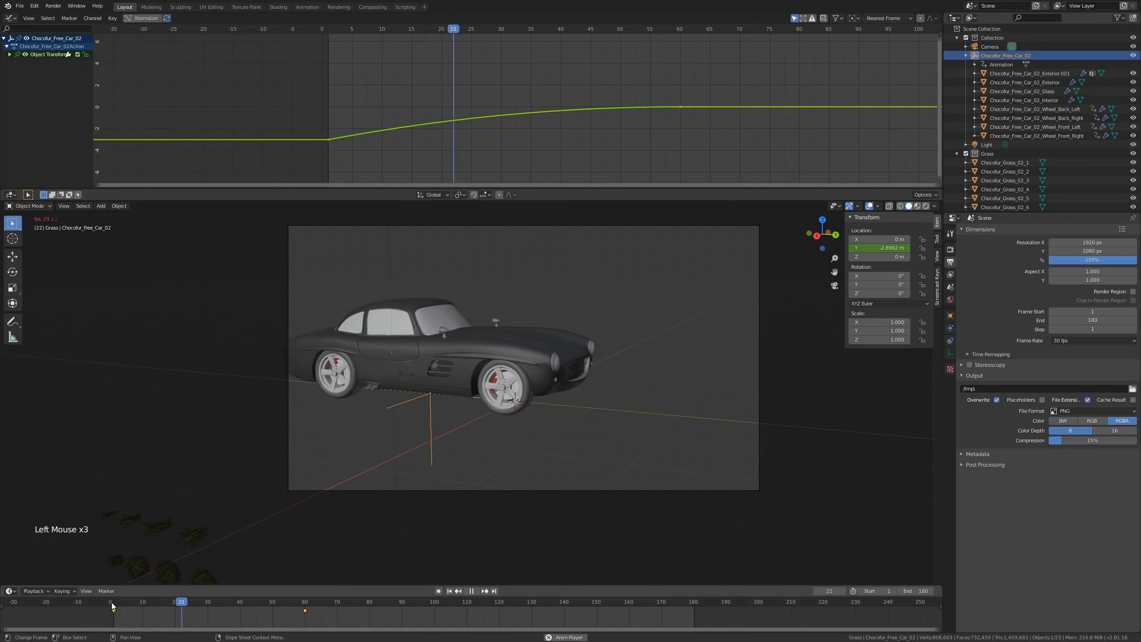
click(113, 605)
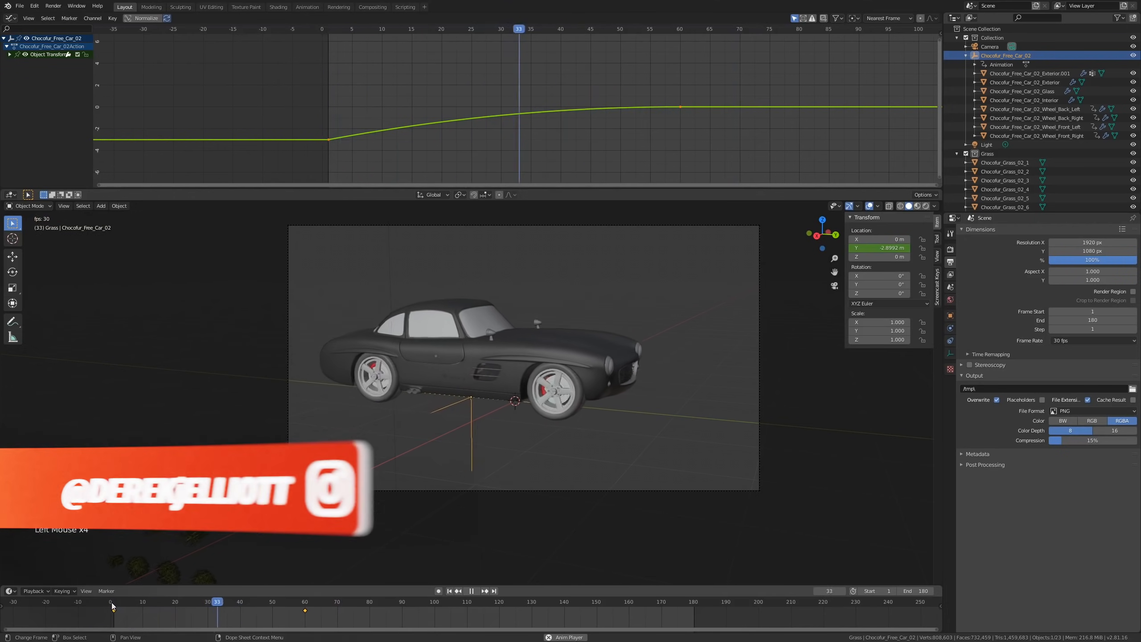
Step: Replay the car's move-in from frame 1 repeatedly, stopping and restarting playback to judge its timing
click(112, 602)
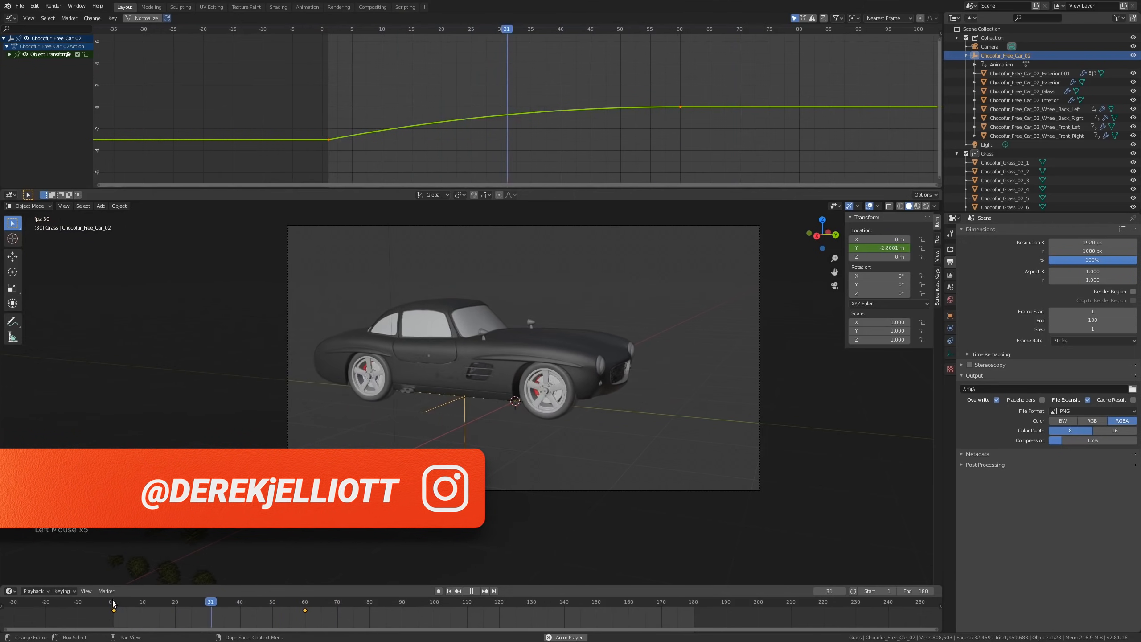
click(112, 602)
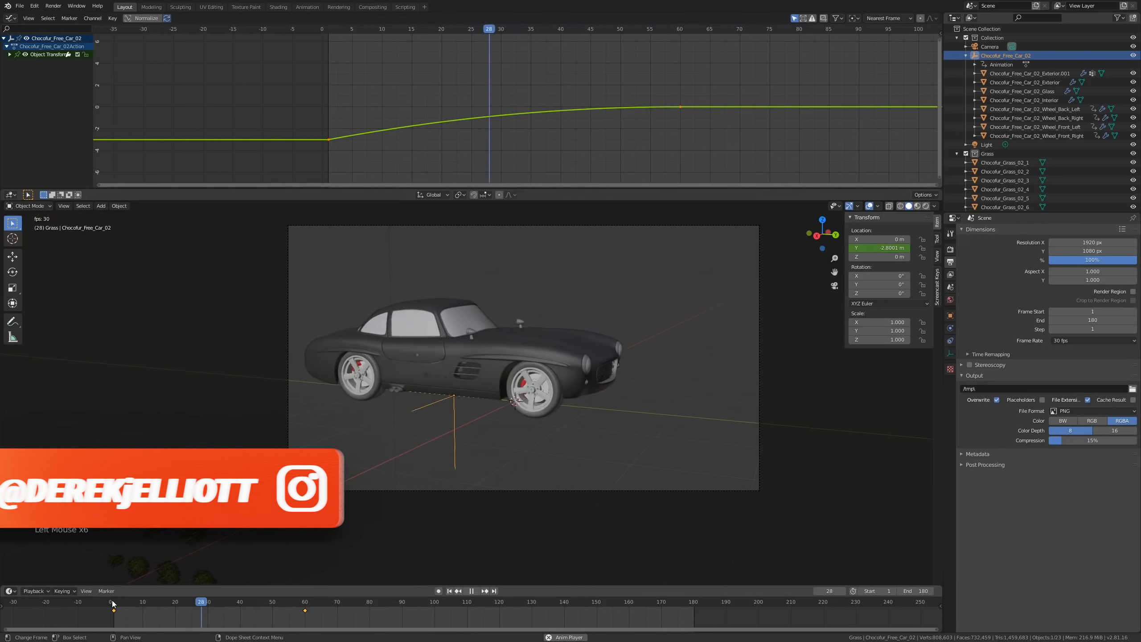
click(113, 603)
click(113, 602)
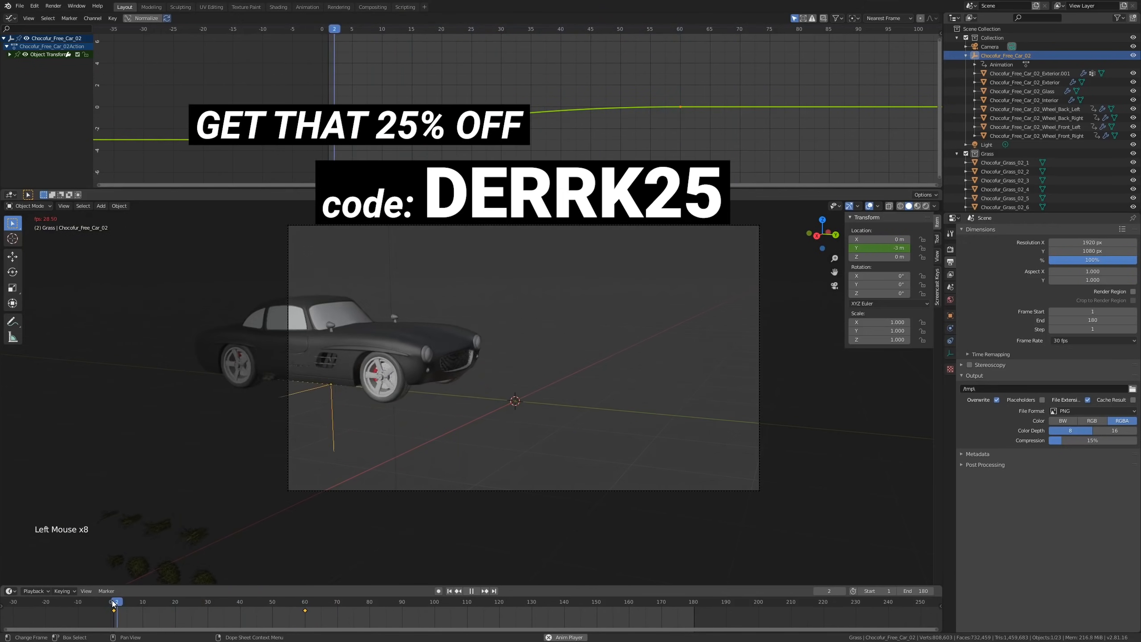
click(112, 603)
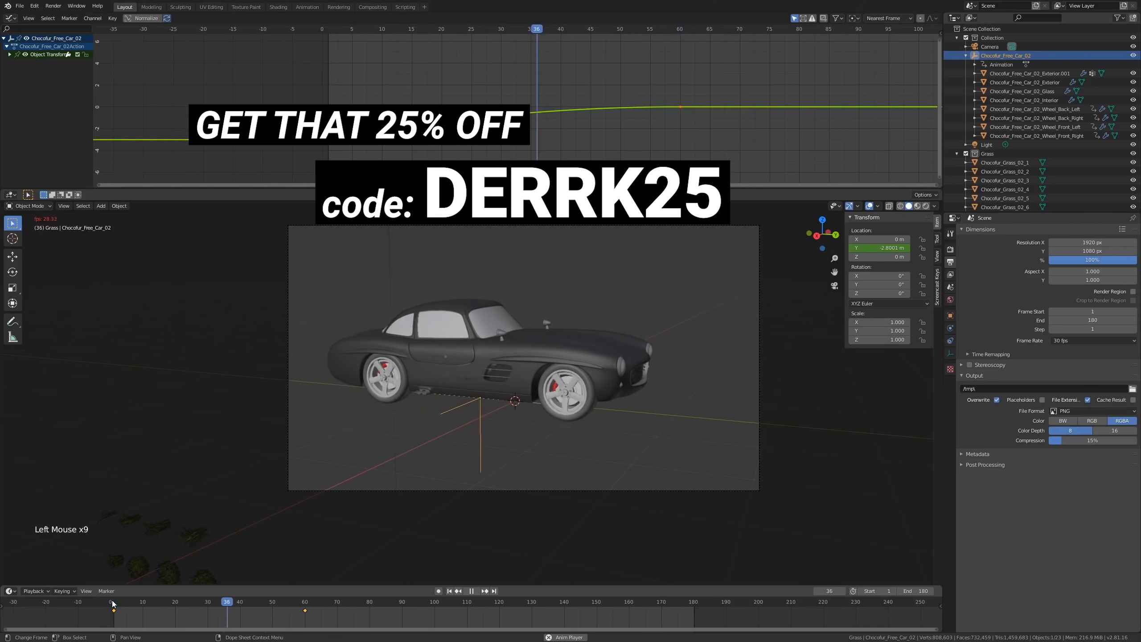
click(112, 602)
key(space)
click(112, 603)
key(space)
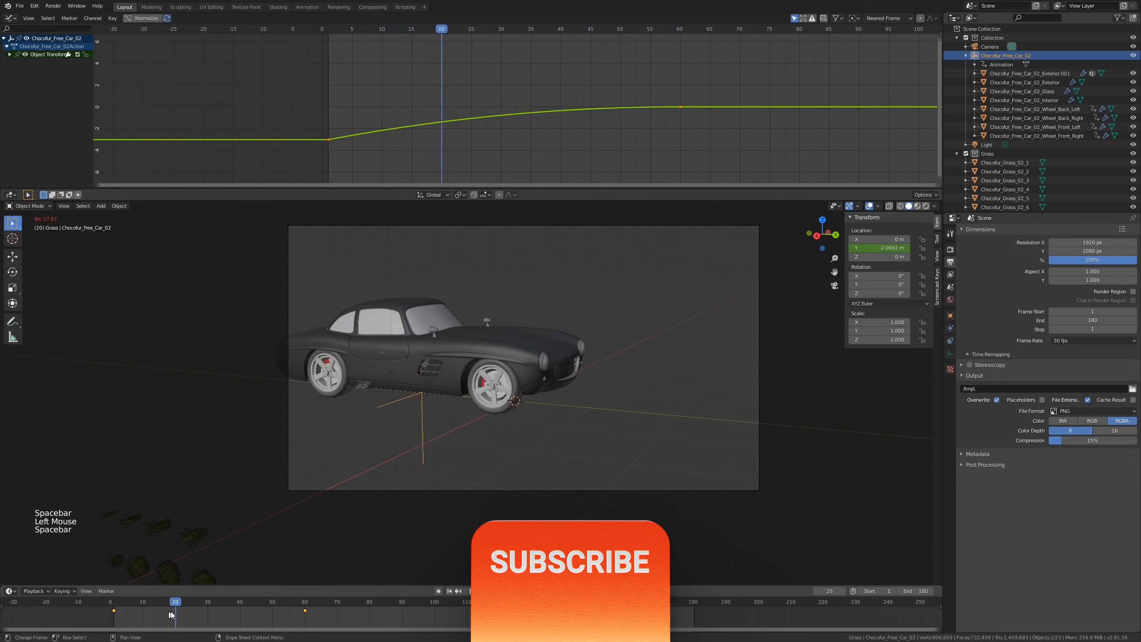
Step: Stop playback, go to frame 102 and turn on viewport display of the grass particle system on the car's exterior
key(space)
drag(173, 598, 348, 611)
drag(433, 608, 441, 607)
click(580, 365)
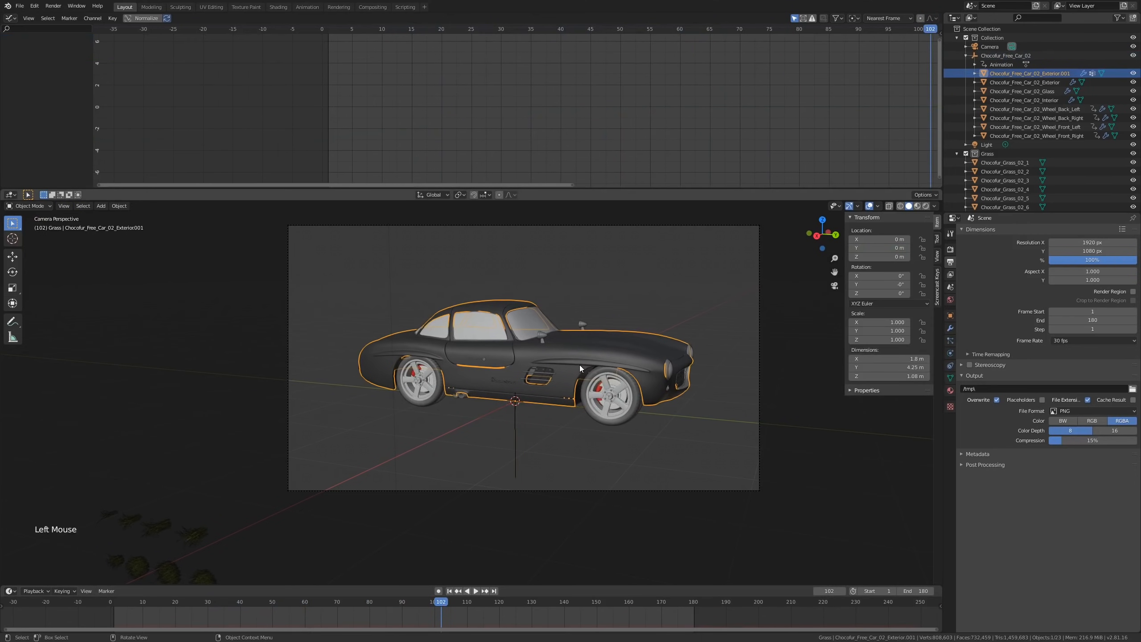
click(951, 328)
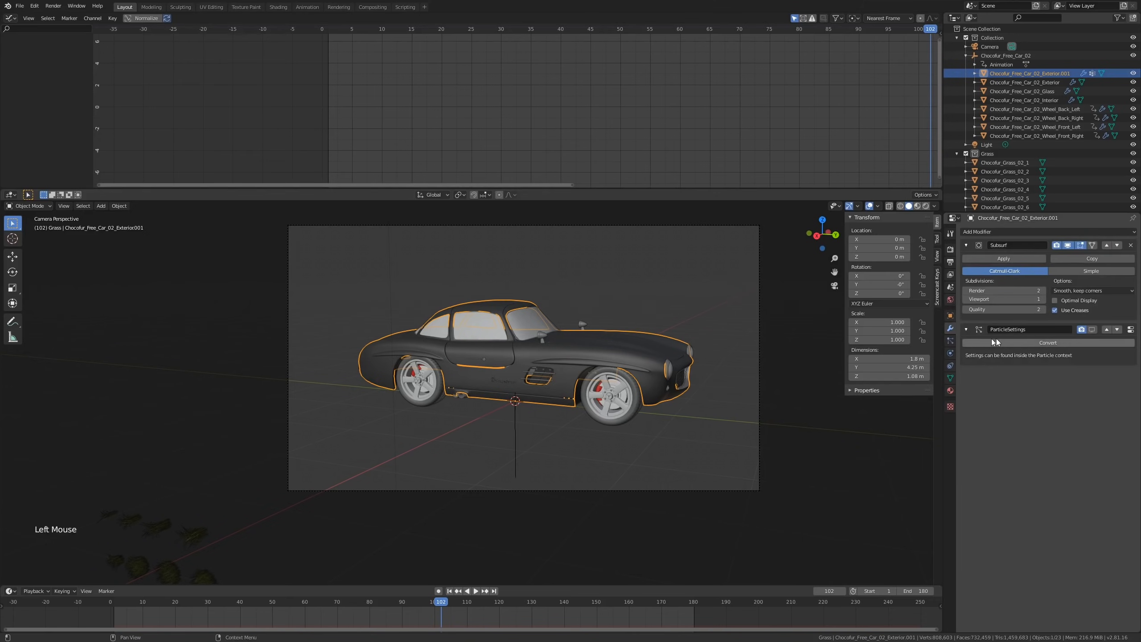
click(1093, 329)
click(592, 493)
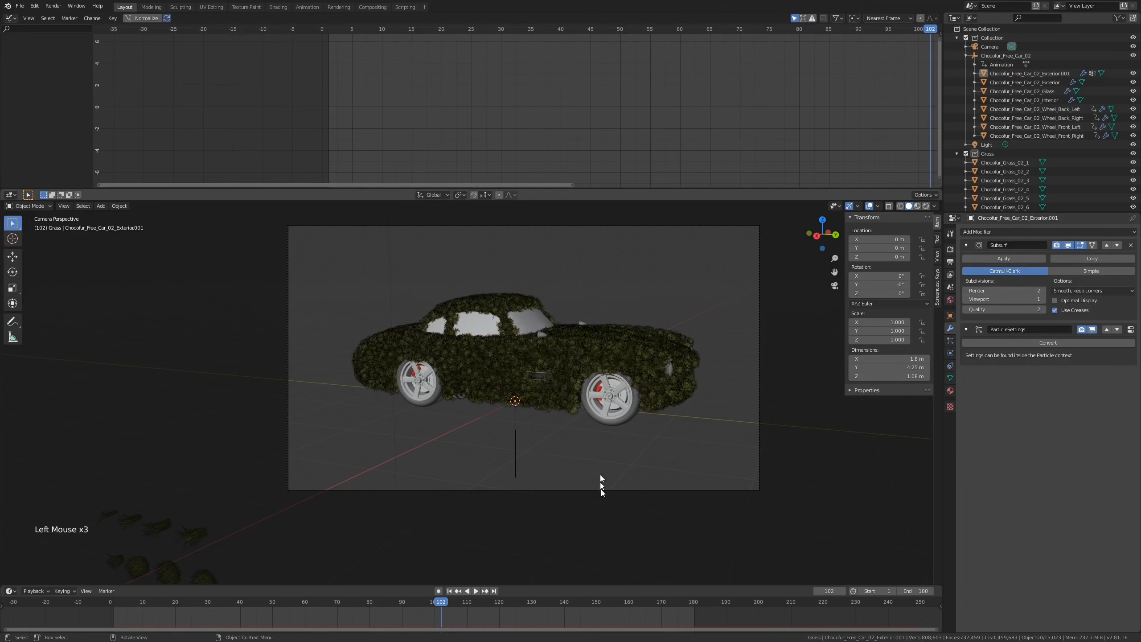
scroll(568, 437, up, 1)
Step: At frame 50, show the car exterior's grass particle settings and set the render Scale to 0.143
drag(442, 601, 273, 612)
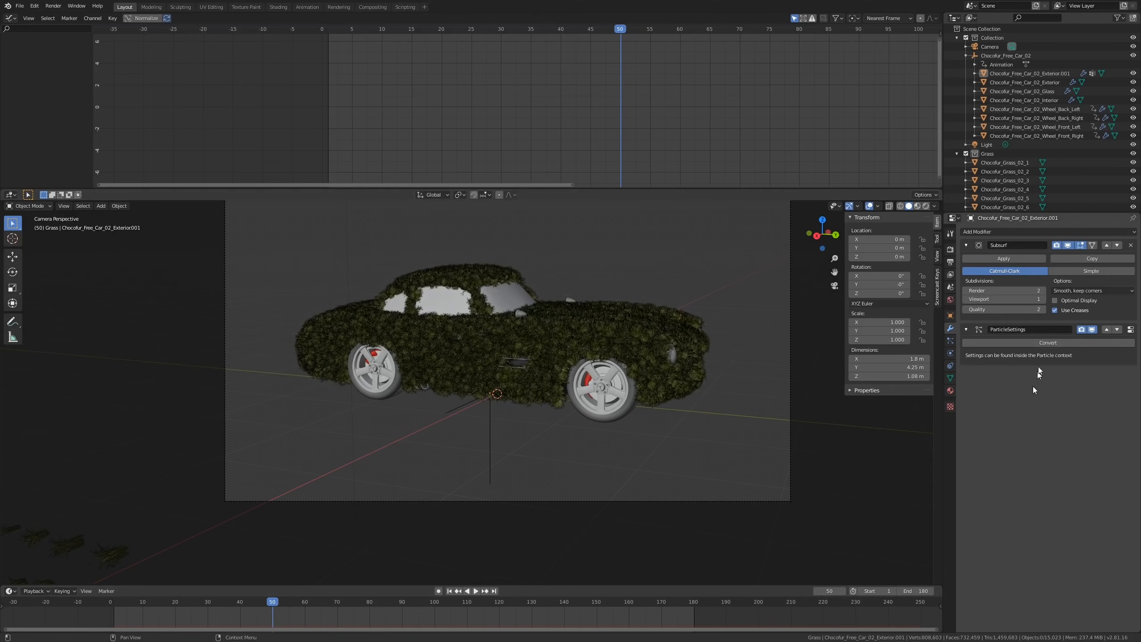
click(1132, 331)
scroll(1057, 419, down, 6)
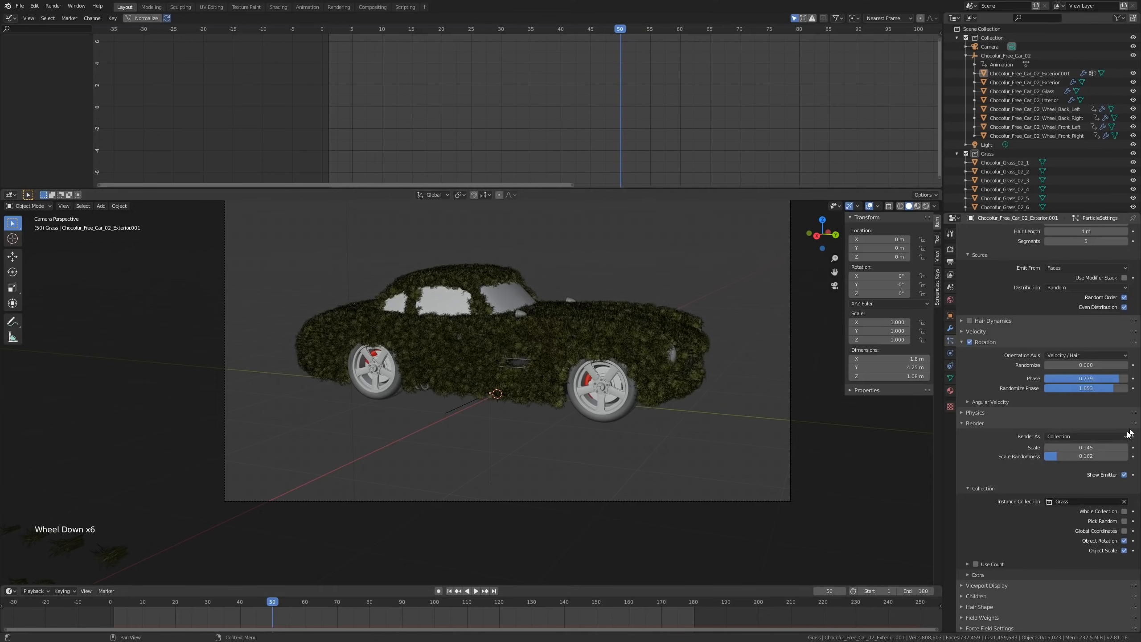
scroll(865, 446, up, 2)
shift+middle_drag(611, 382, 591, 341)
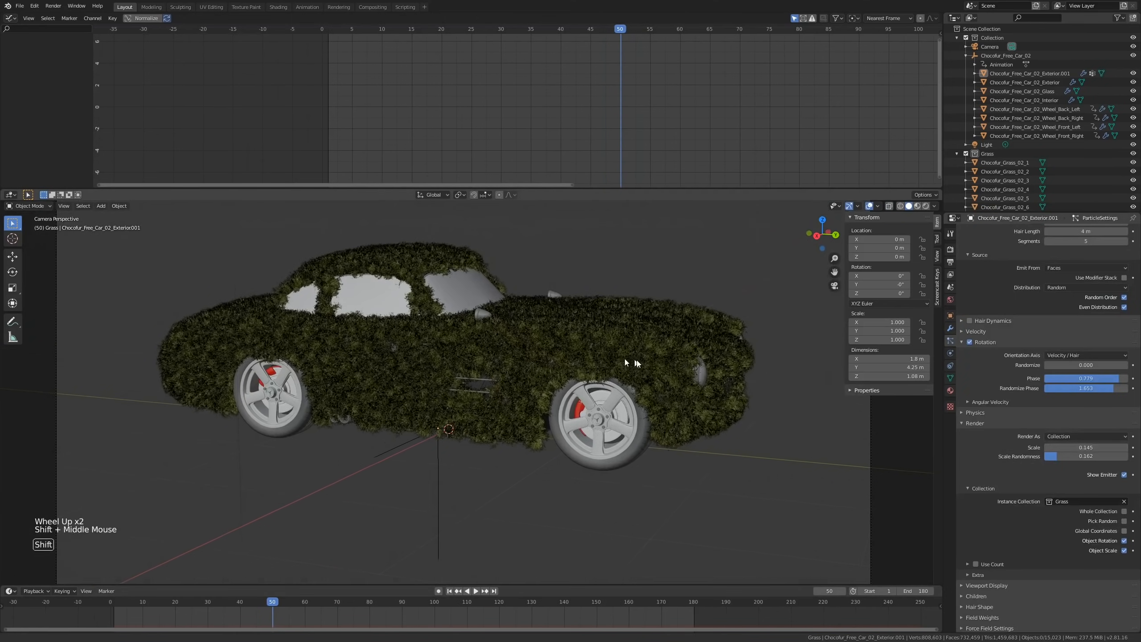
mouse_move(1086, 447)
shift+mouse_down()
mouse_move(1069, 447)
mouse_move(1085, 447)
shift+mouse_up()
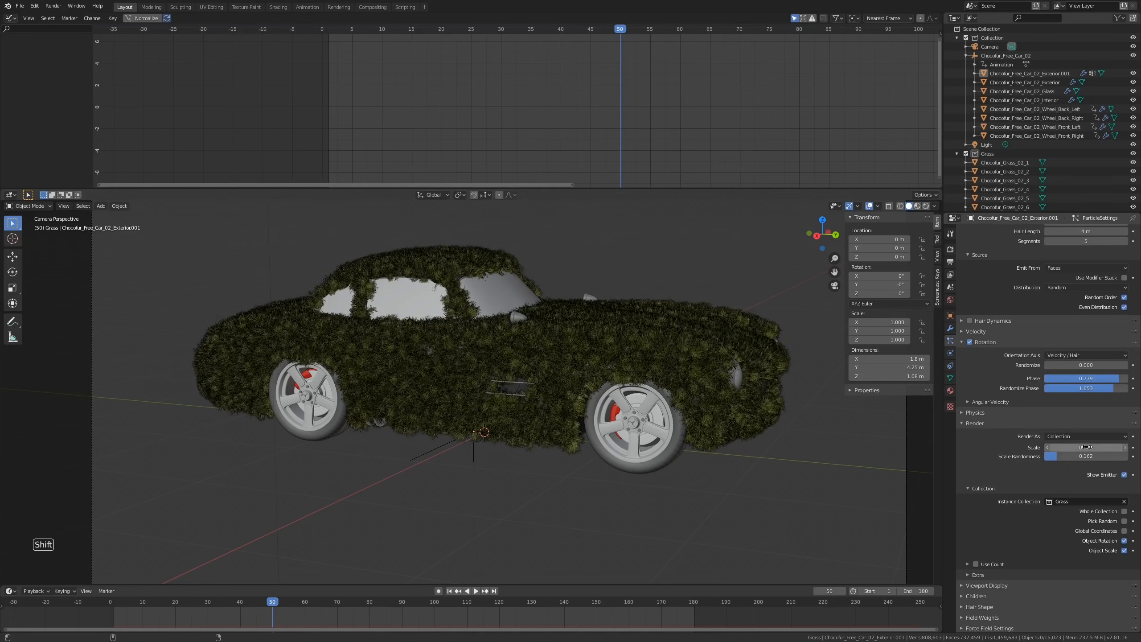
shift+middle_drag(754, 477, 716, 476)
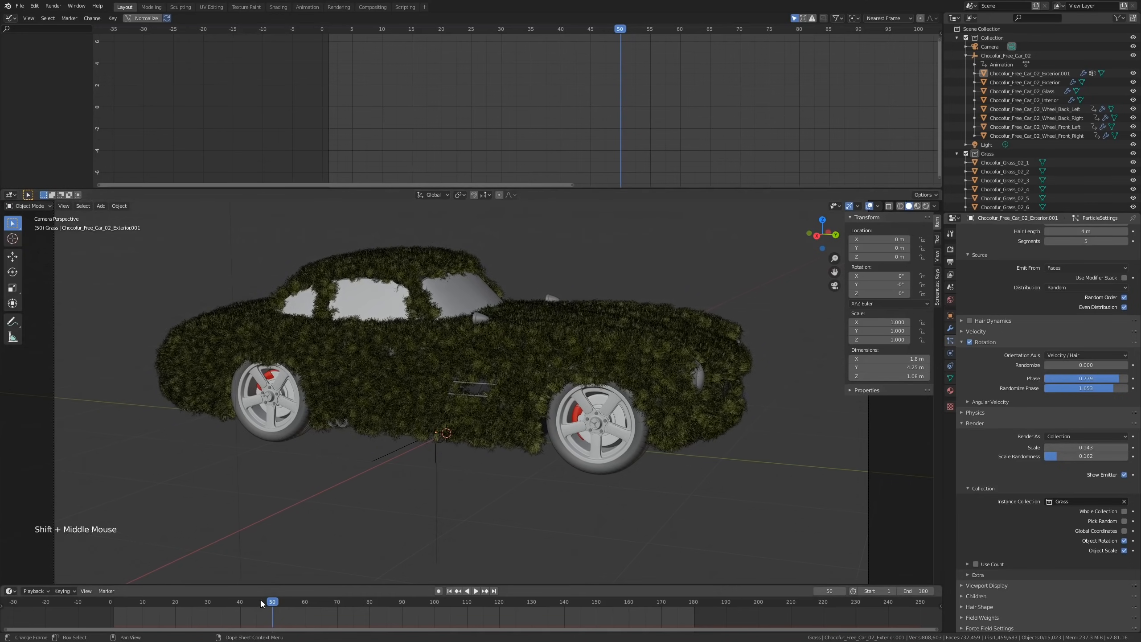
Step: Insert a keyframe at frame 110 for the grass particles' render Scale
drag(268, 601, 466, 607)
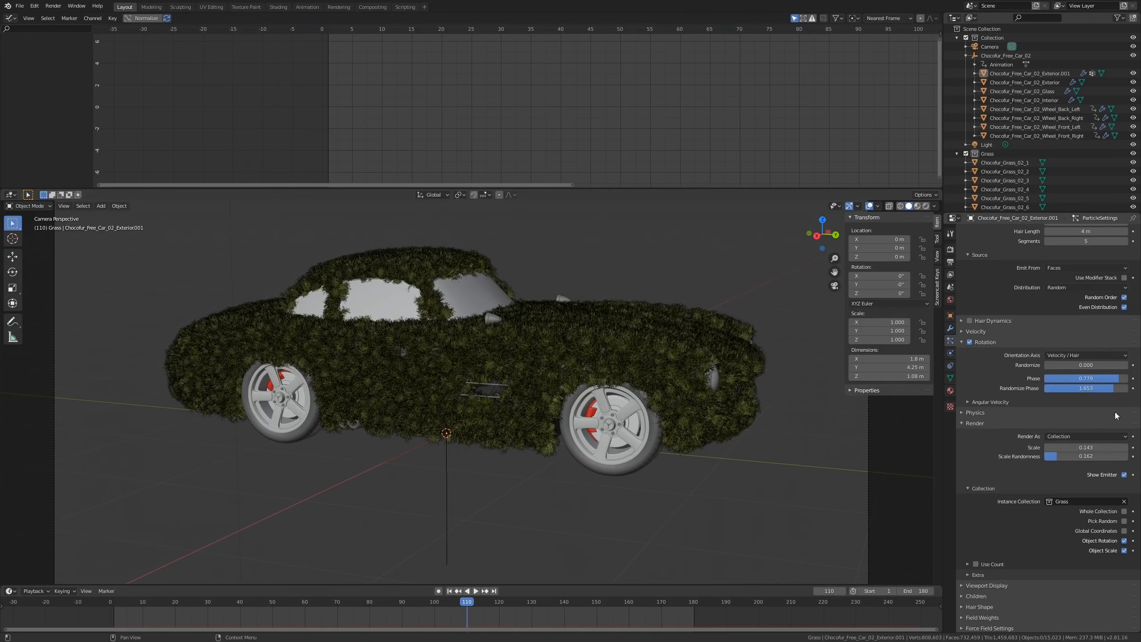
right_click(1095, 448)
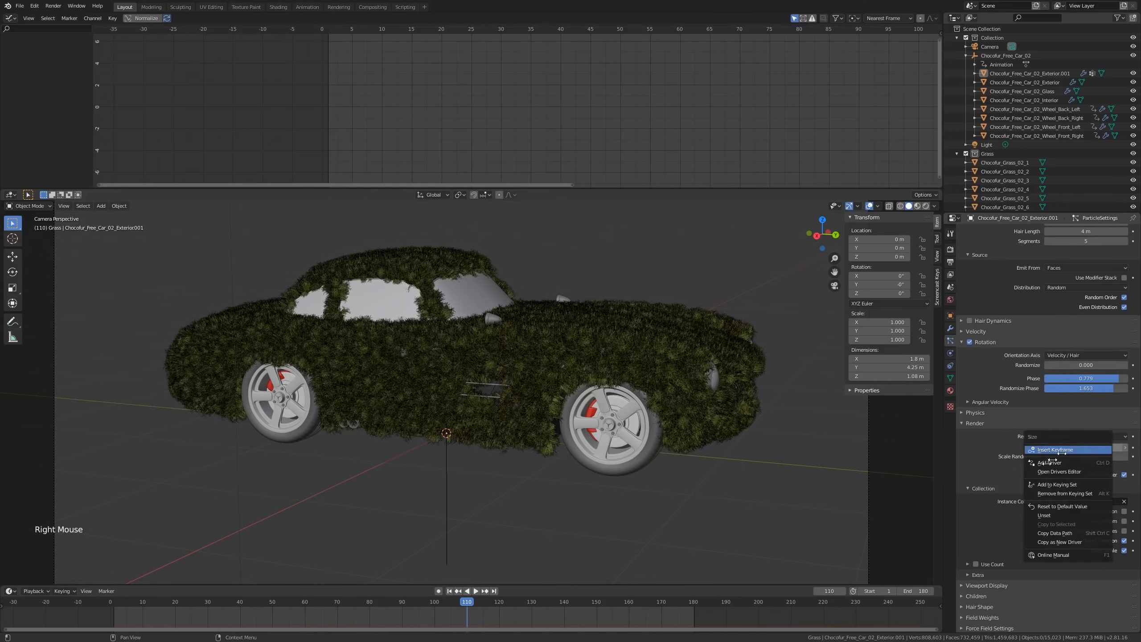
click(1074, 449)
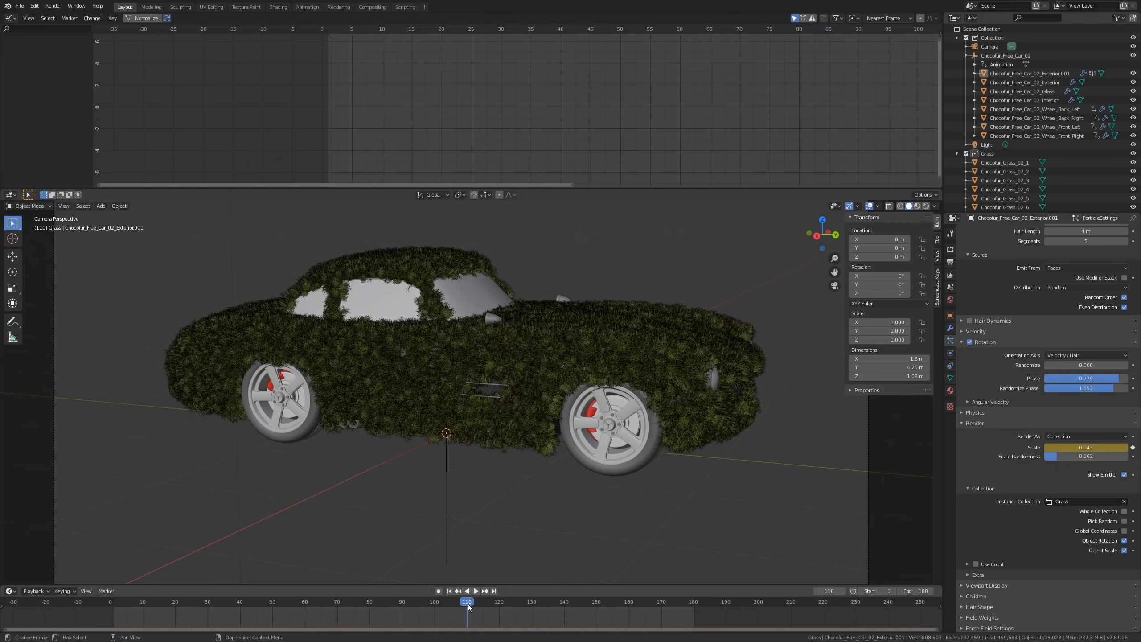
Step: At frame 45, set the grass particles' render Scale to 0.001 and insert a keyframe for it
middle_drag(478, 630, 479, 634)
drag(459, 601, 257, 611)
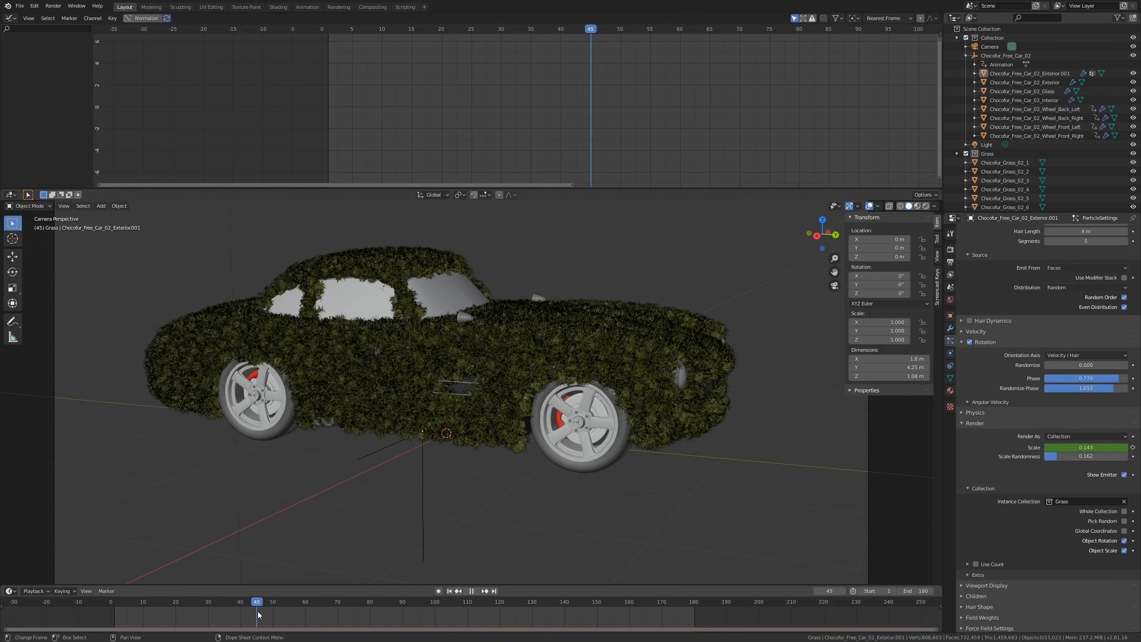
drag(1104, 448, 1074, 447)
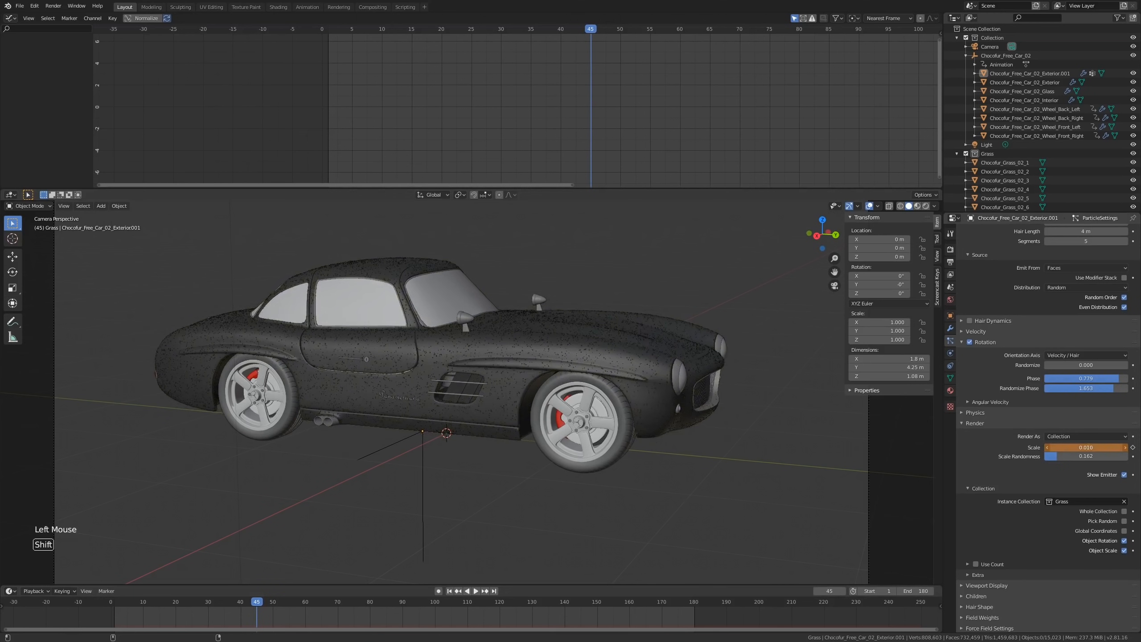
key(Return)
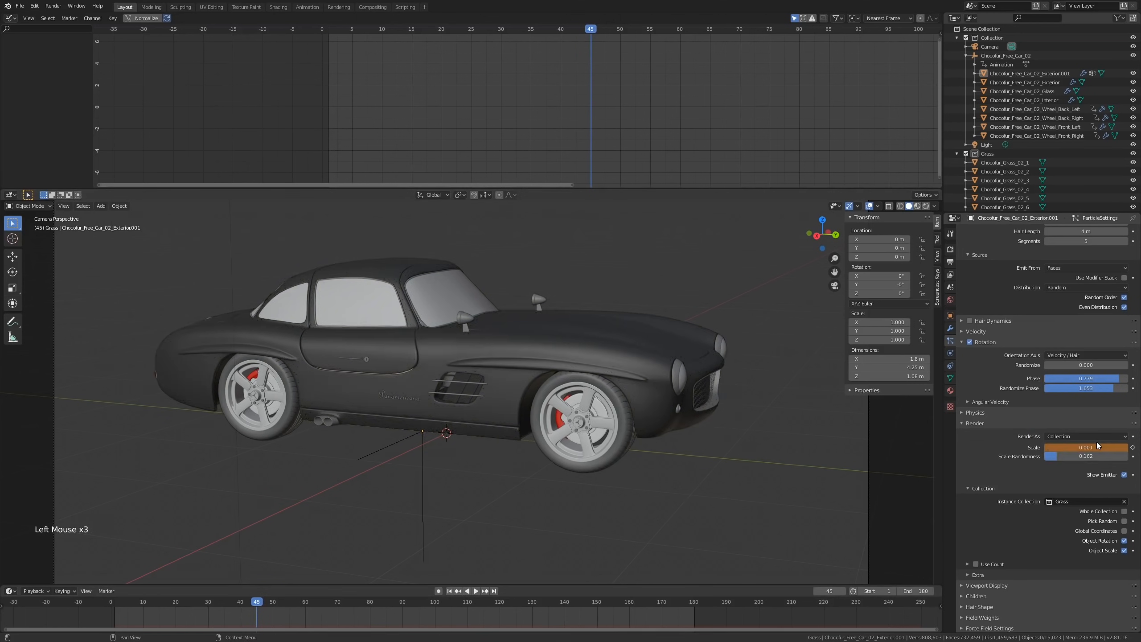
right_click(1081, 447)
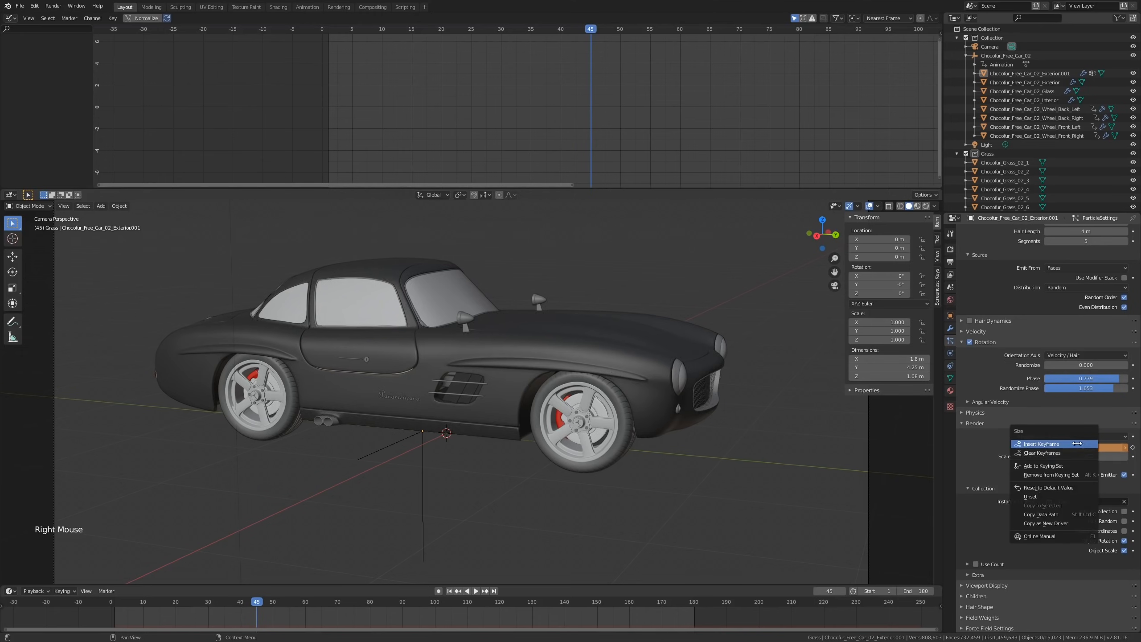
click(1077, 443)
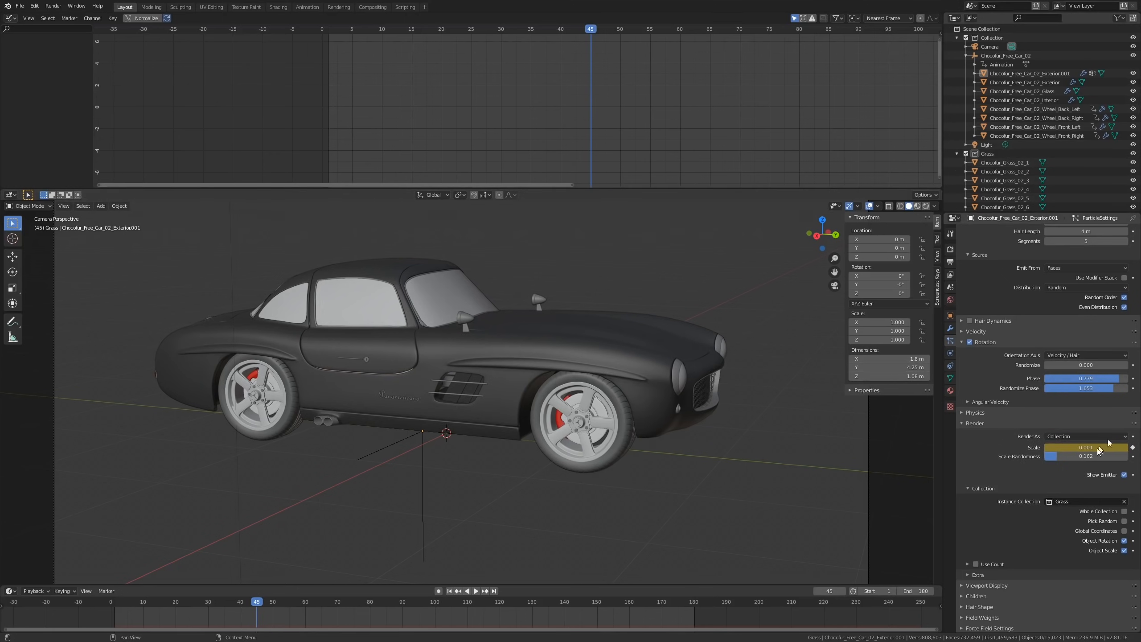
Step: Examine the car's side surface up close at frame 45 to check how visible the shrunken grass is
scroll(523, 366, up, 8)
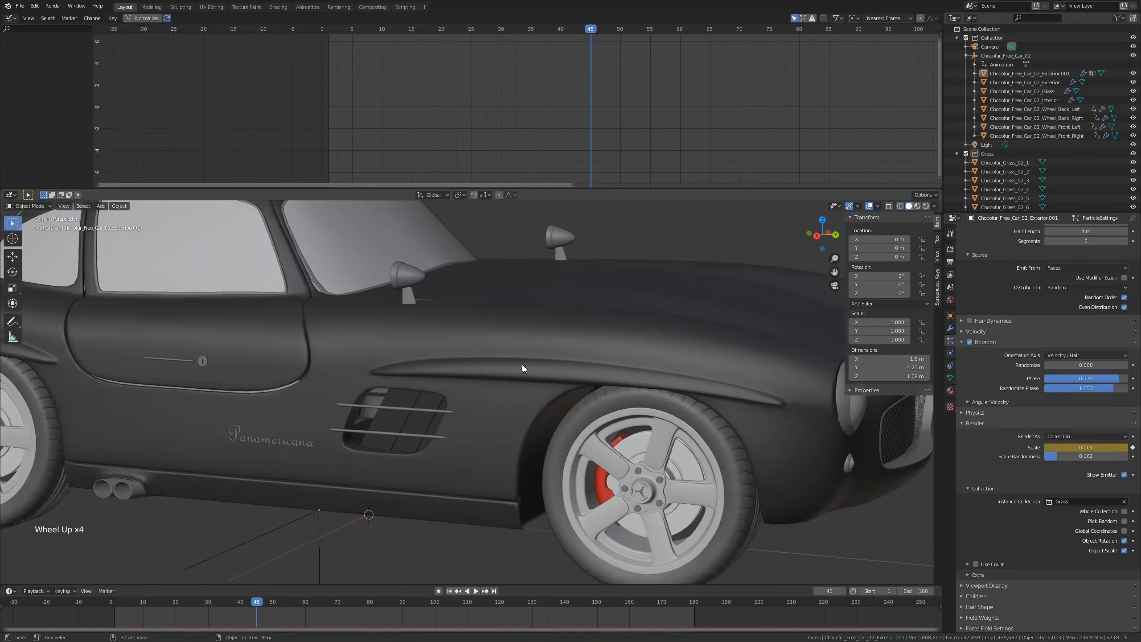
shift+middle_drag(502, 367, 526, 363)
scroll(454, 439, up, 4)
scroll(454, 439, up, 17)
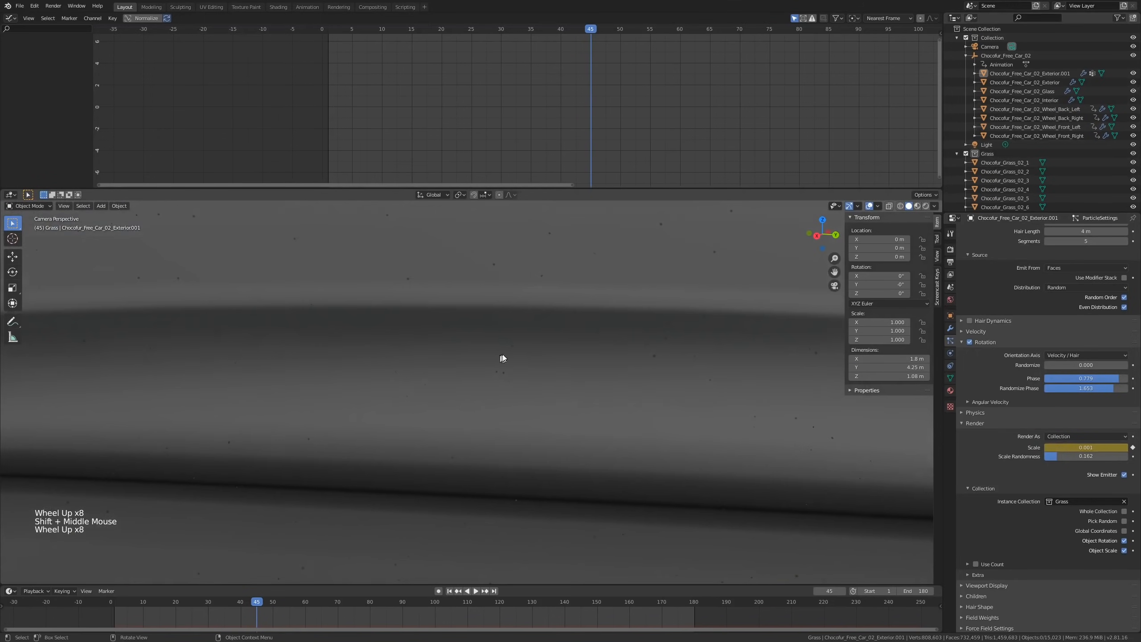
scroll(507, 387, down, 4)
scroll(506, 387, down, 20)
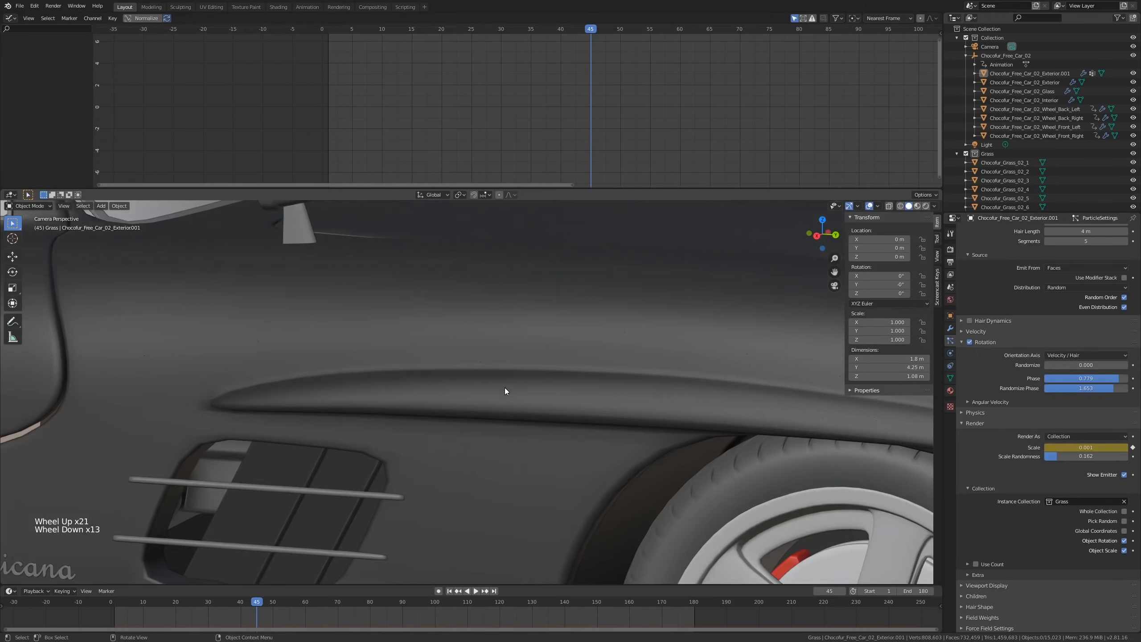
shift+scroll(505, 388, up, 1)
shift+middle_drag(505, 388, 626, 398)
scroll(545, 388, up, 3)
scroll(598, 409, down, 3)
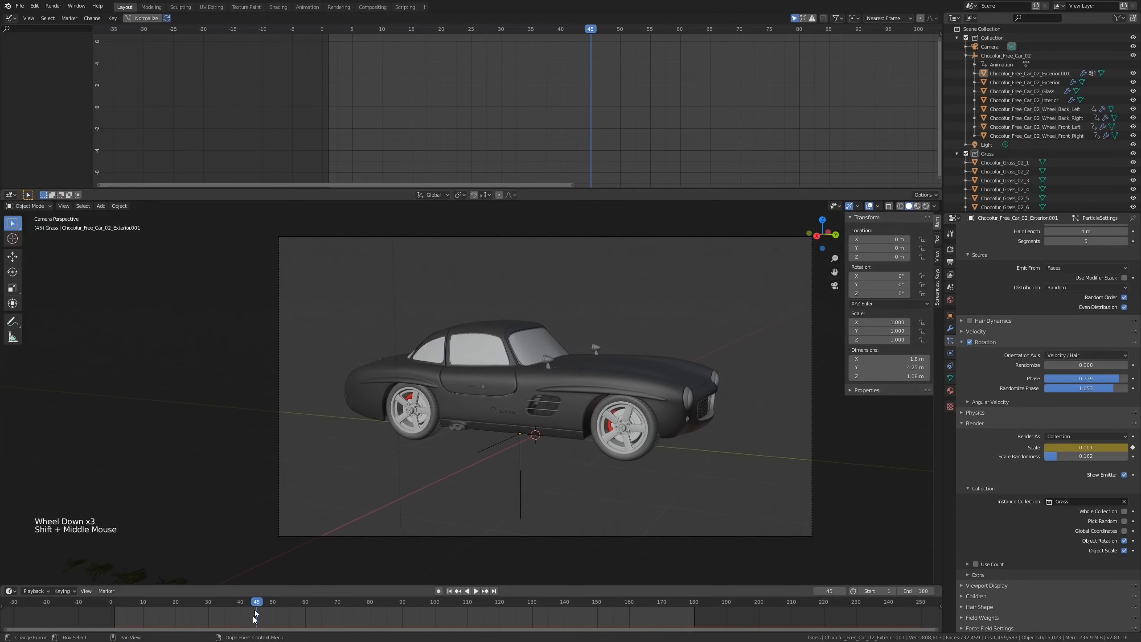
Step: Play the animation from frame 1 through frame 100 to watch the grass grow over the car
drag(256, 602, 110, 612)
key(space)
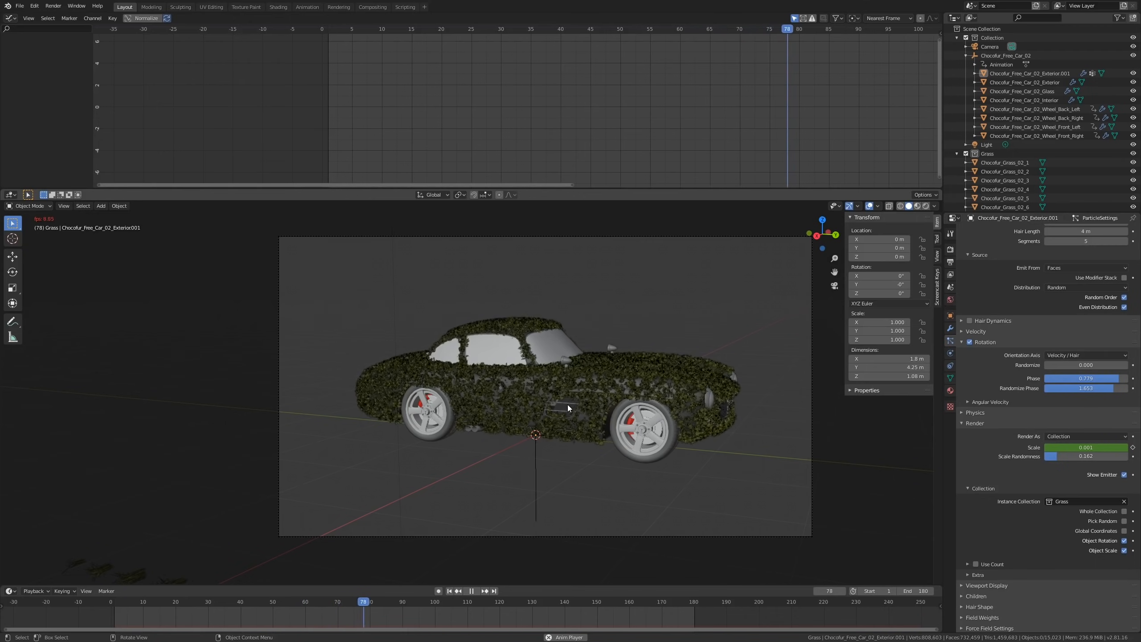
scroll(626, 378, up, 3)
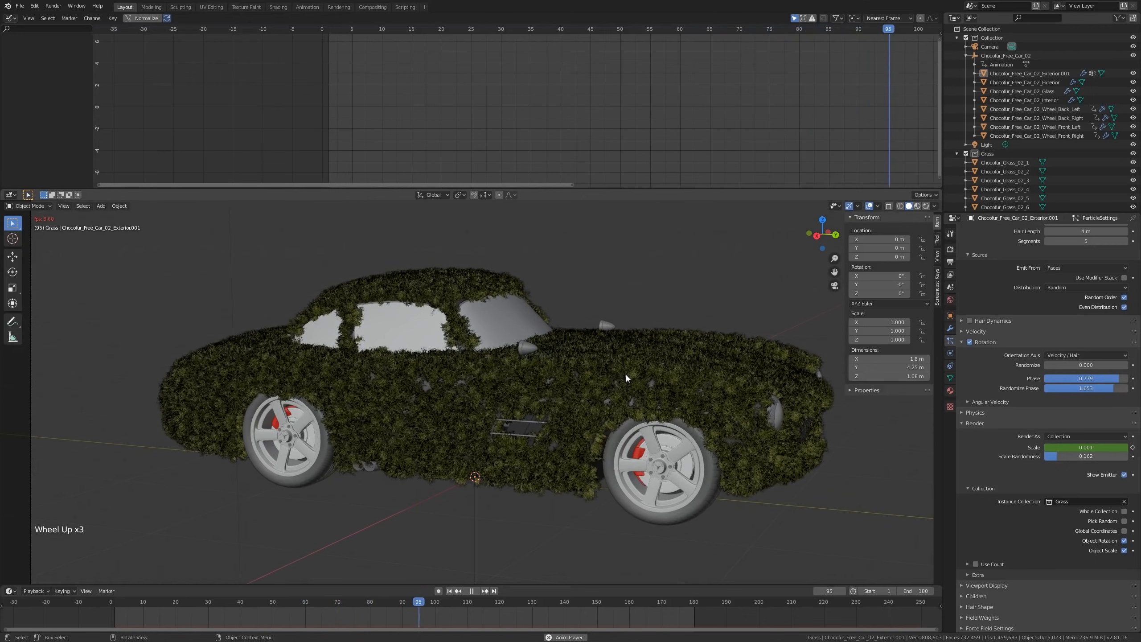
scroll(626, 381, down, 2)
key(space)
Step: Select the car exterior and move its grass Scale keyframe from frame 110 to frame 90
click(621, 387)
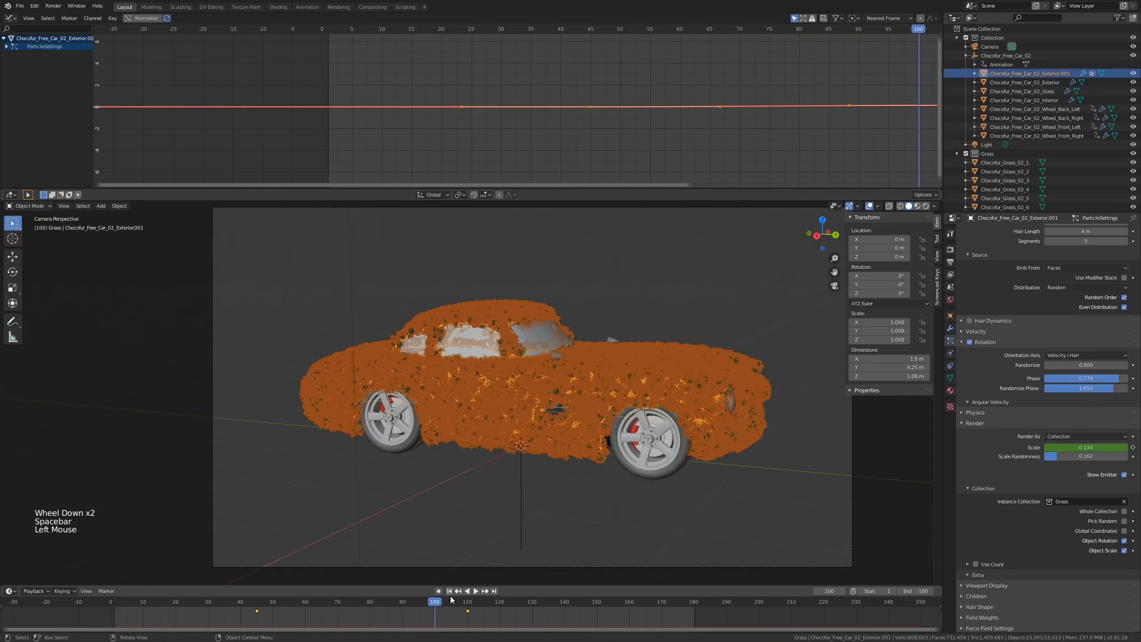
shift+middle_drag(703, 477, 678, 438)
click(683, 358)
click(641, 422)
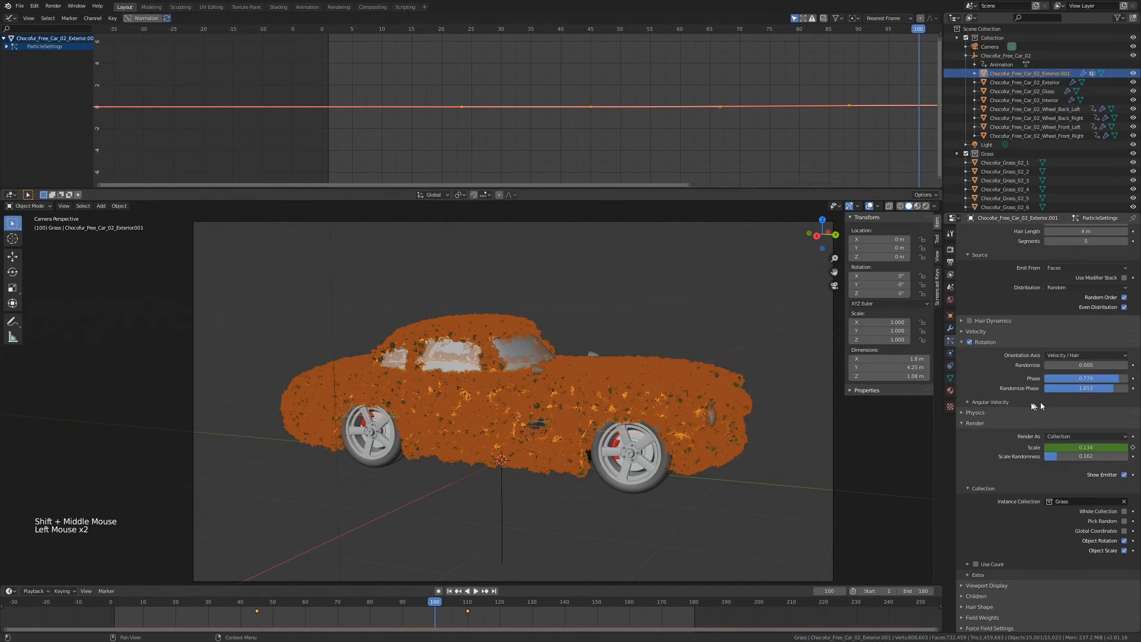
click(505, 502)
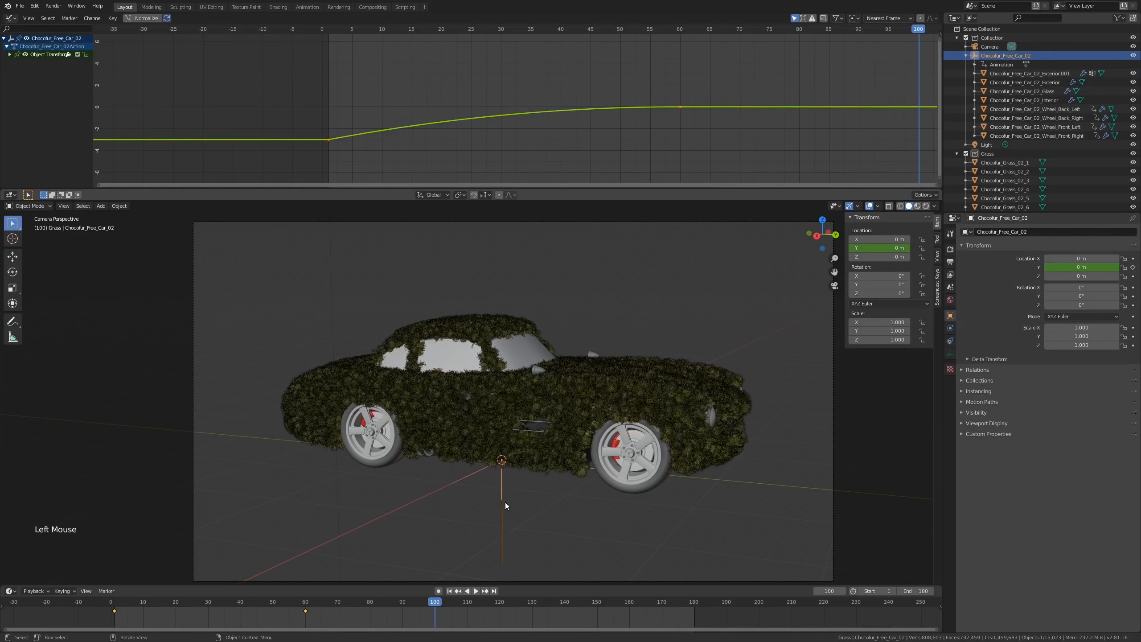
click(591, 412)
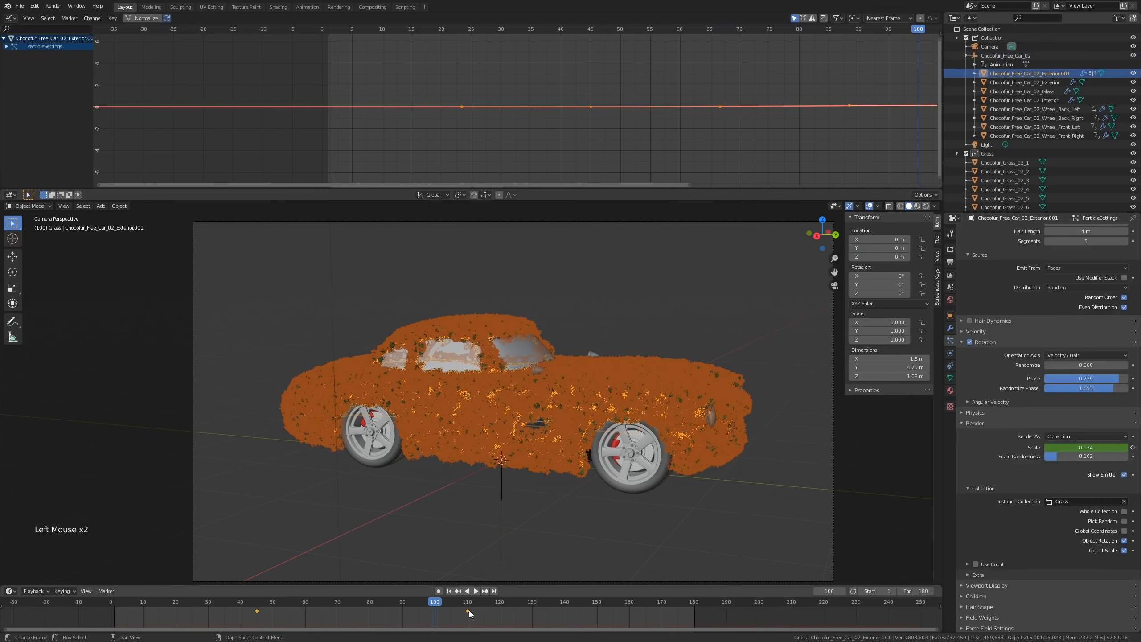
drag(467, 611, 204, 616)
Step: Play back the retimed grass growth to frame 89, stop, and deselect the car exterior
key(space)
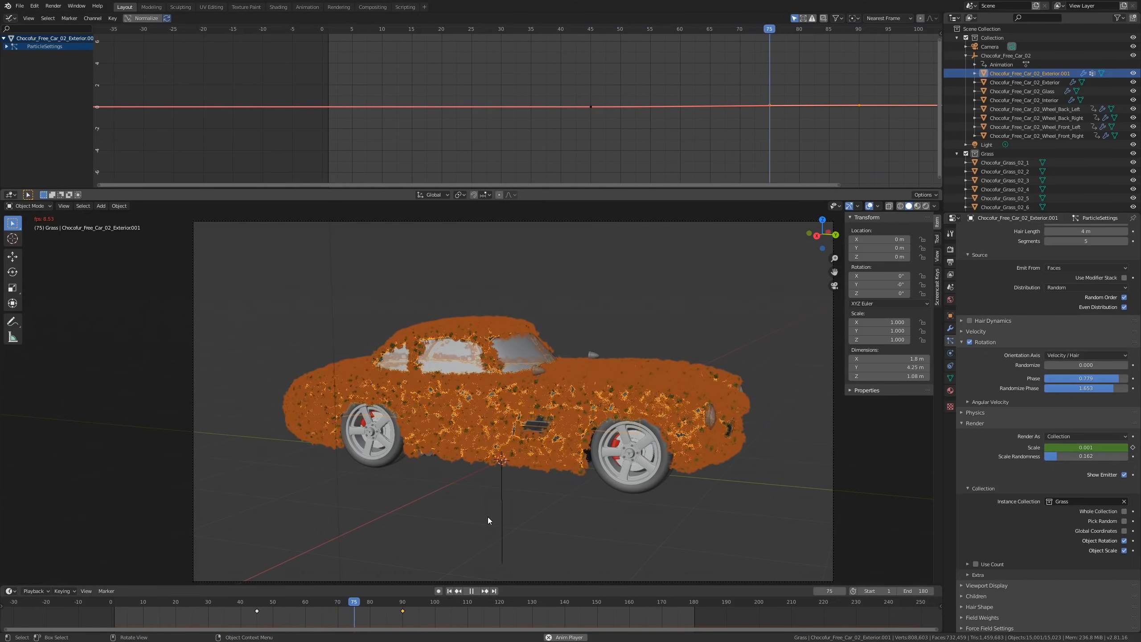
key(space)
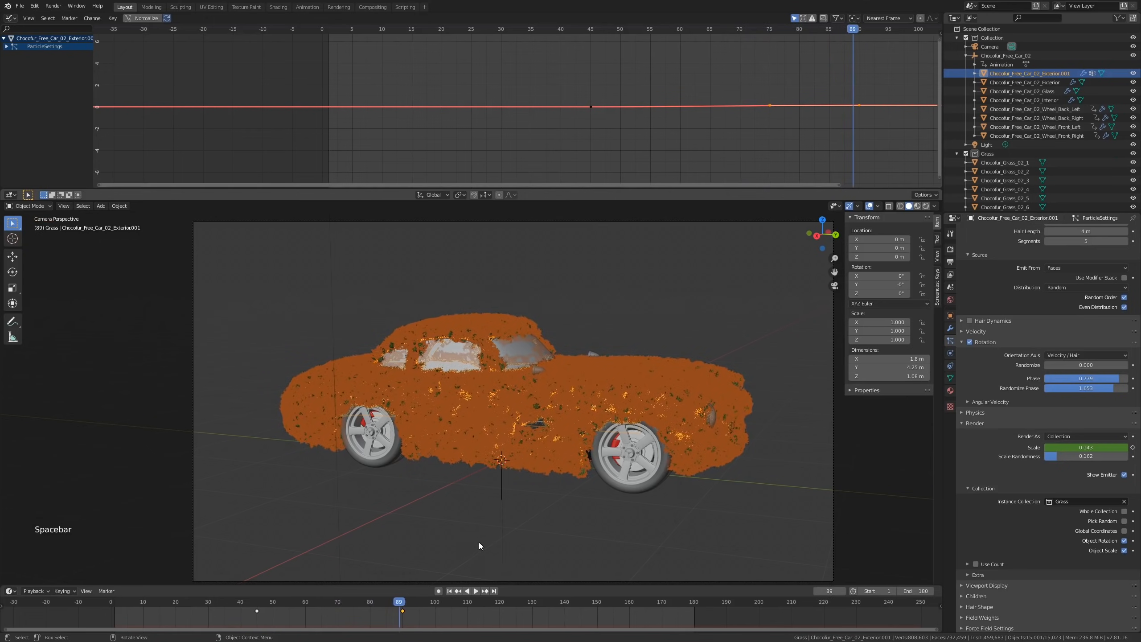
click(475, 541)
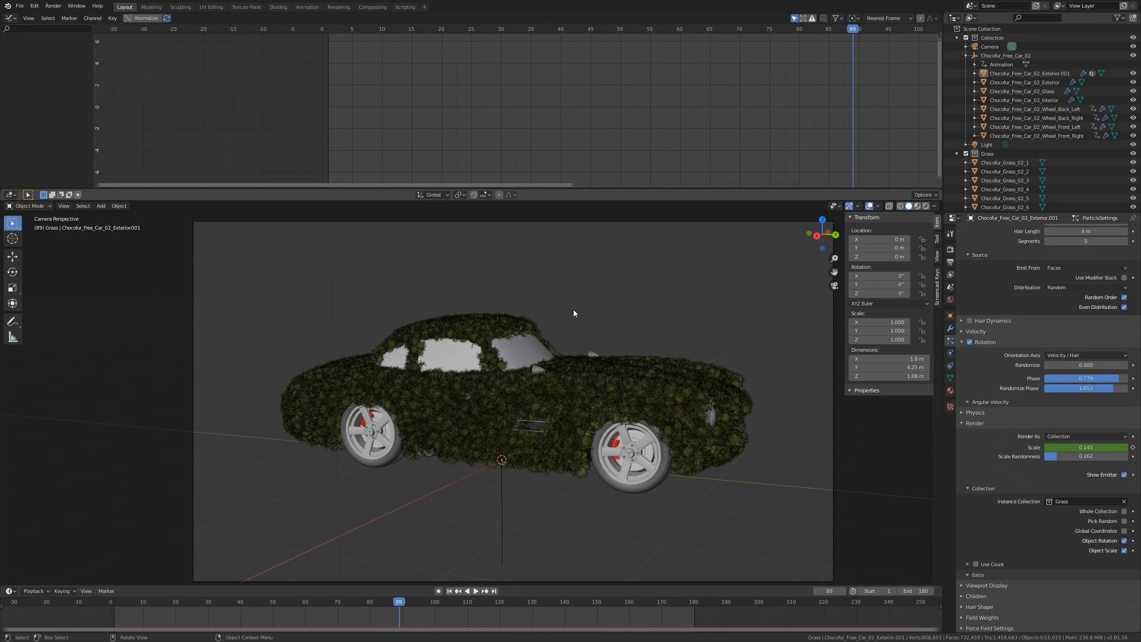
scroll(565, 346, down, 3)
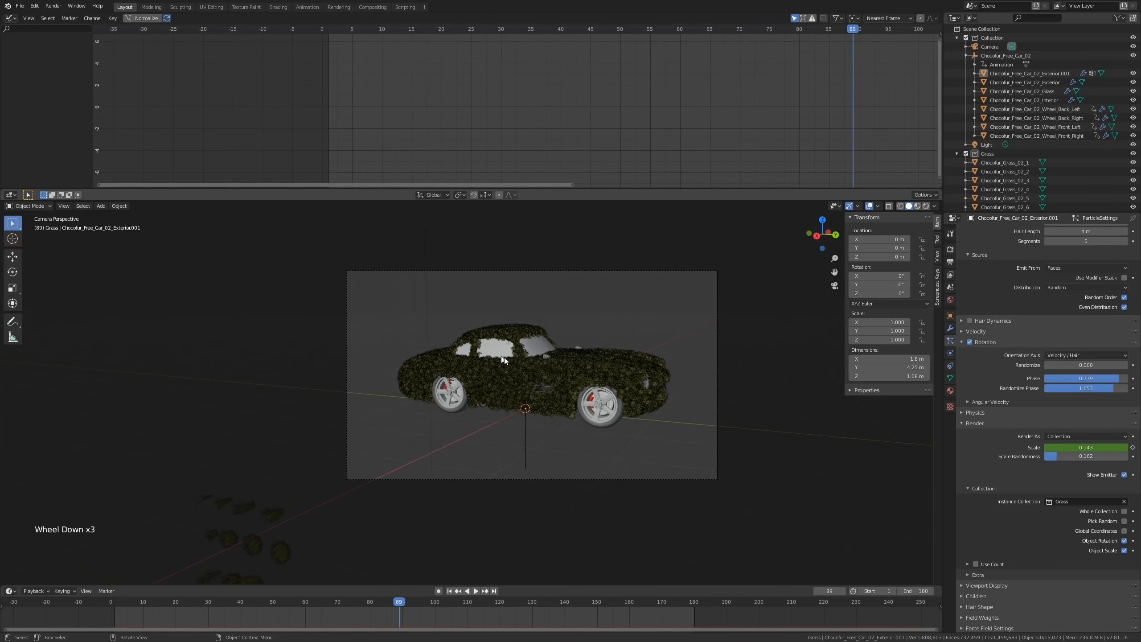
Step: Try adding a mesh plane while the Grass collection is active, and delete it again
key(shift+a)
mouse_move(441, 345)
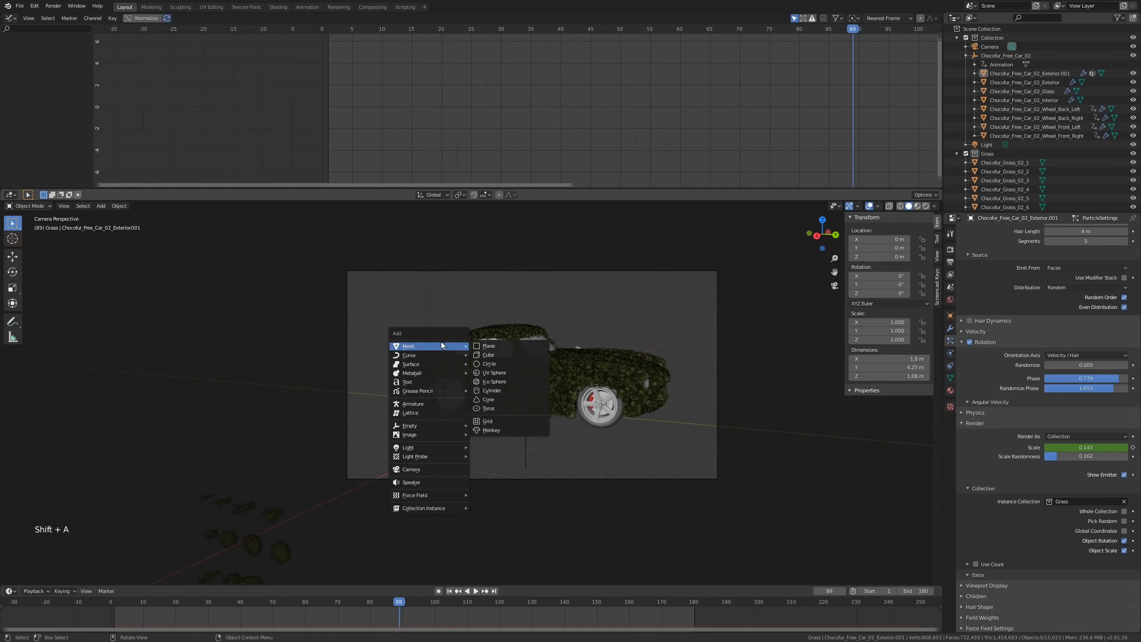
click(496, 346)
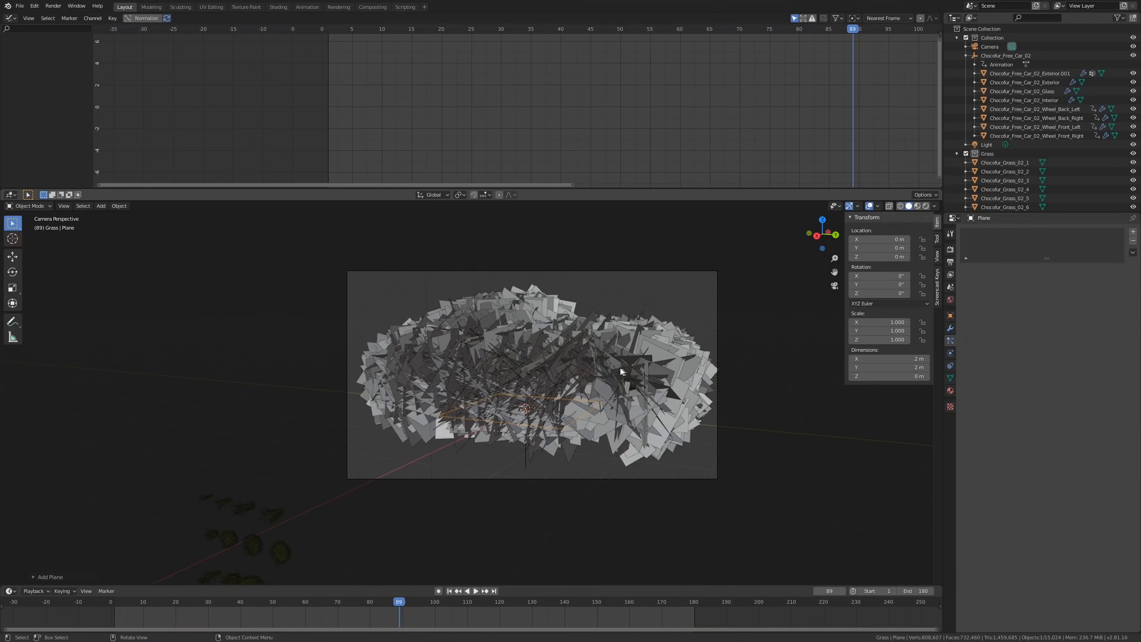
middle_drag(616, 368, 606, 428)
scroll(597, 369, up, 1)
key(x)
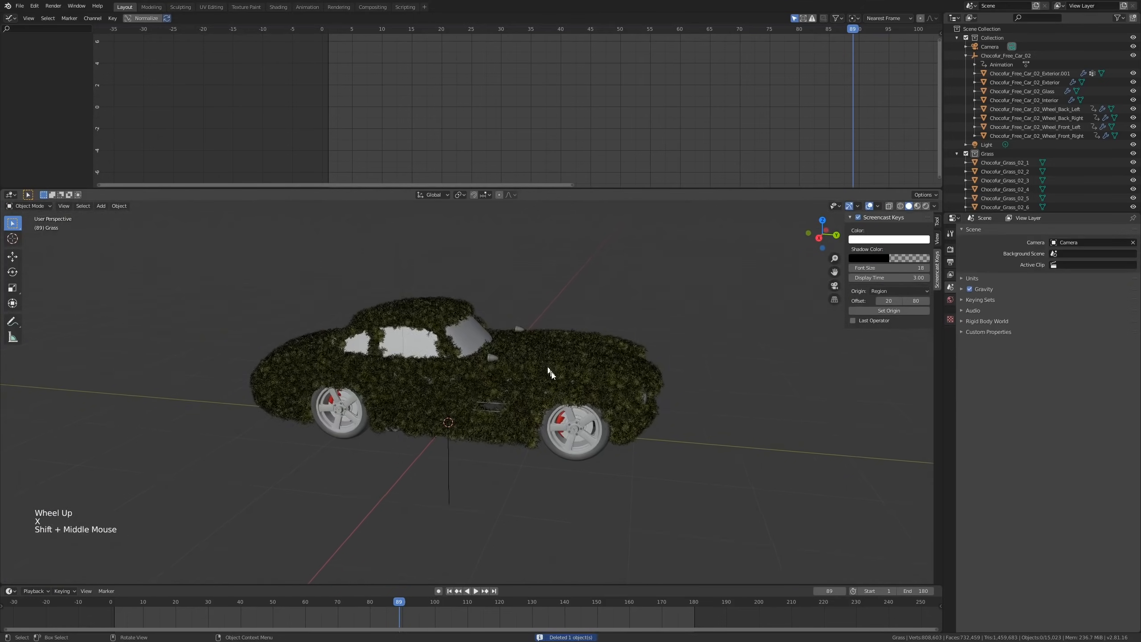
Step: Select the car's front right wheel and move it to the Grass collection
scroll(606, 428, up, 2)
click(607, 483)
middle_drag(607, 482, 587, 485)
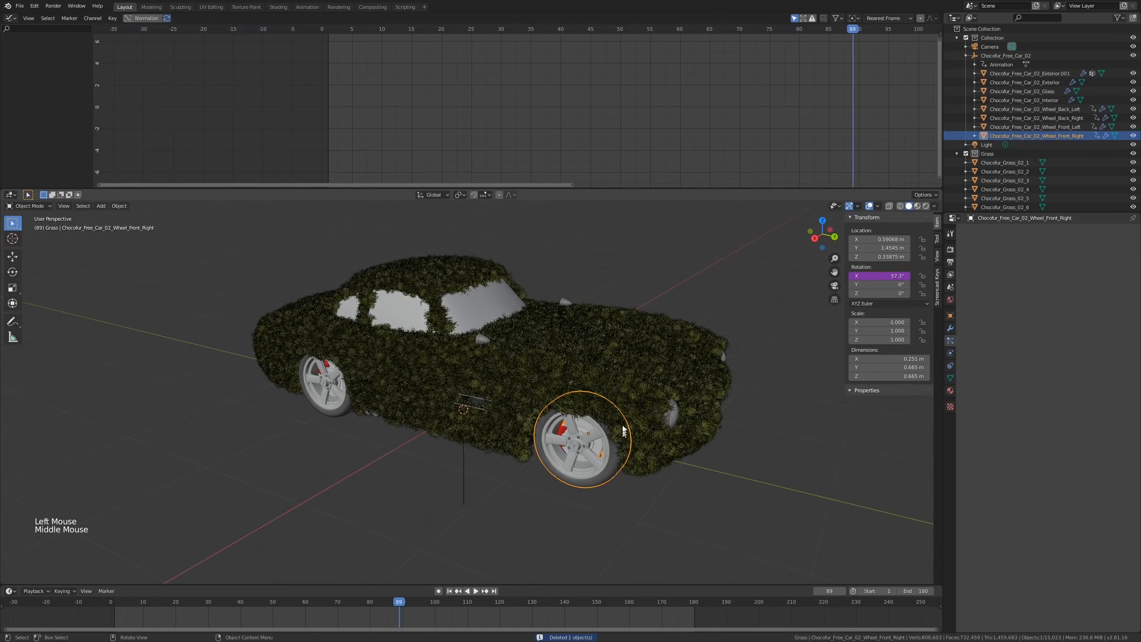
scroll(995, 198, down, 4)
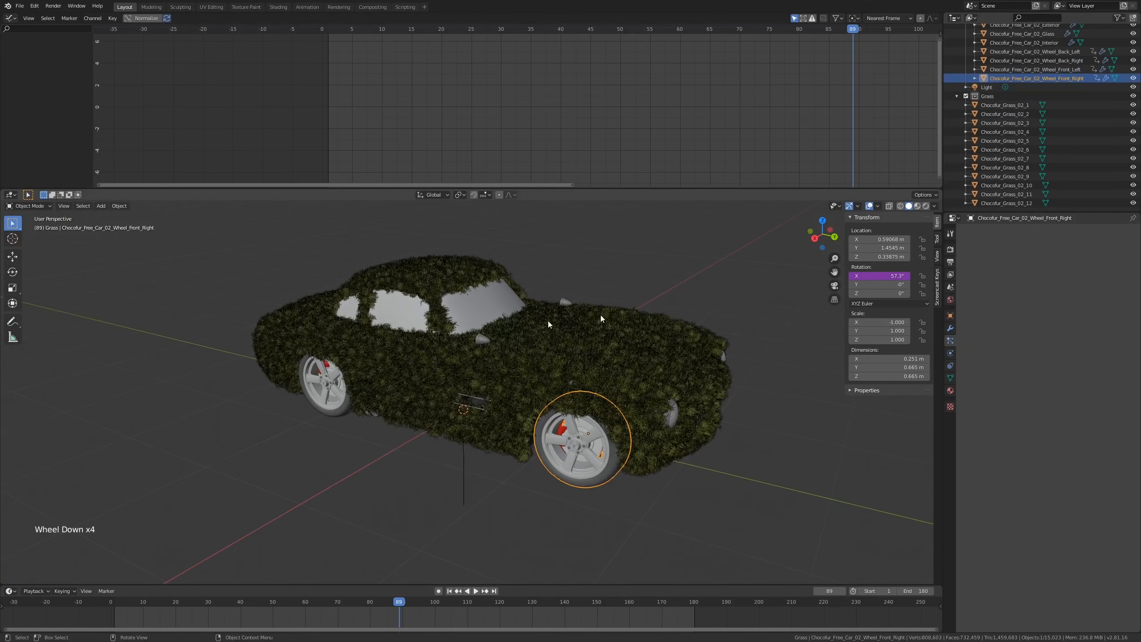
middle_drag(552, 349, 605, 324)
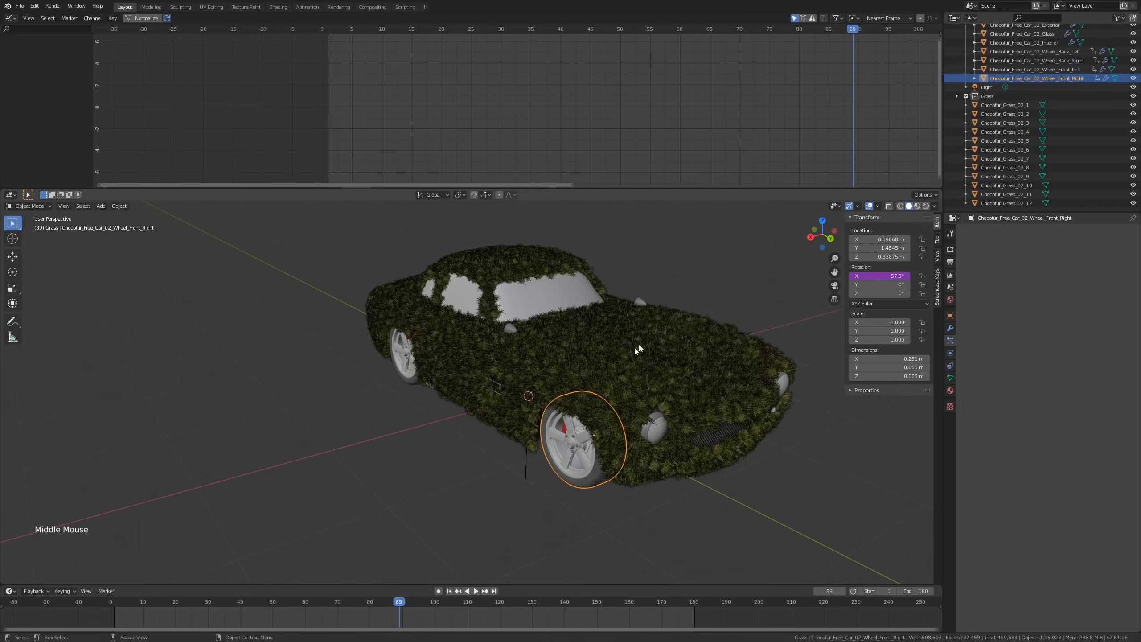
scroll(541, 413, down, 3)
scroll(542, 412, up, 5)
mouse_move(541, 410)
middle_down()
mouse_move(512, 411)
mouse_move(543, 398)
middle_up()
scroll(544, 404, down, 3)
scroll(468, 429, up, 2)
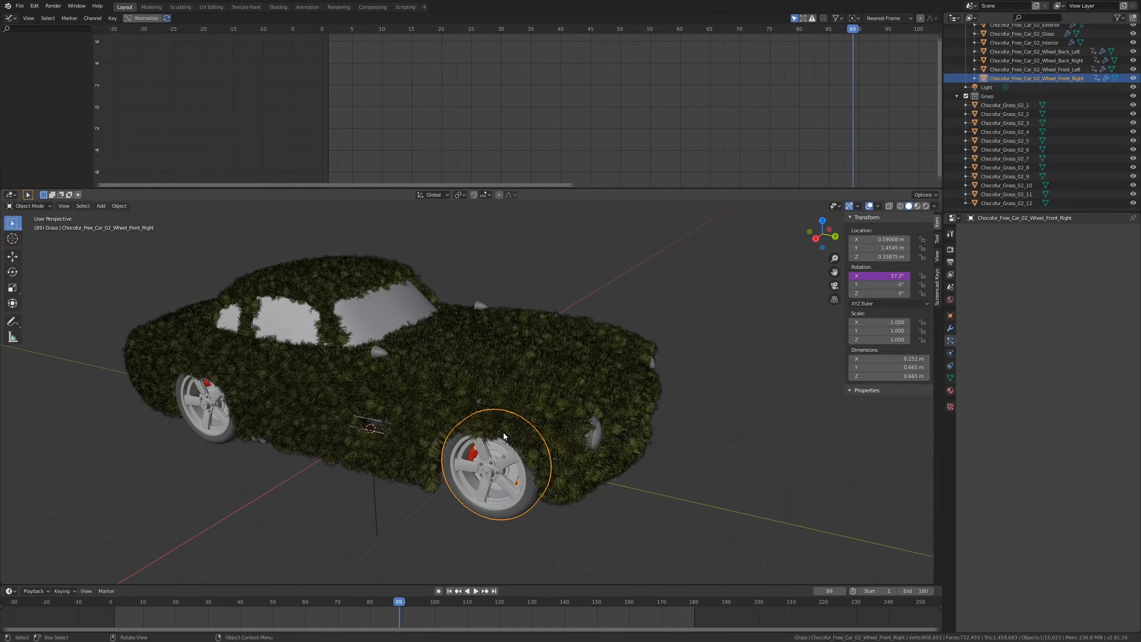
key(m)
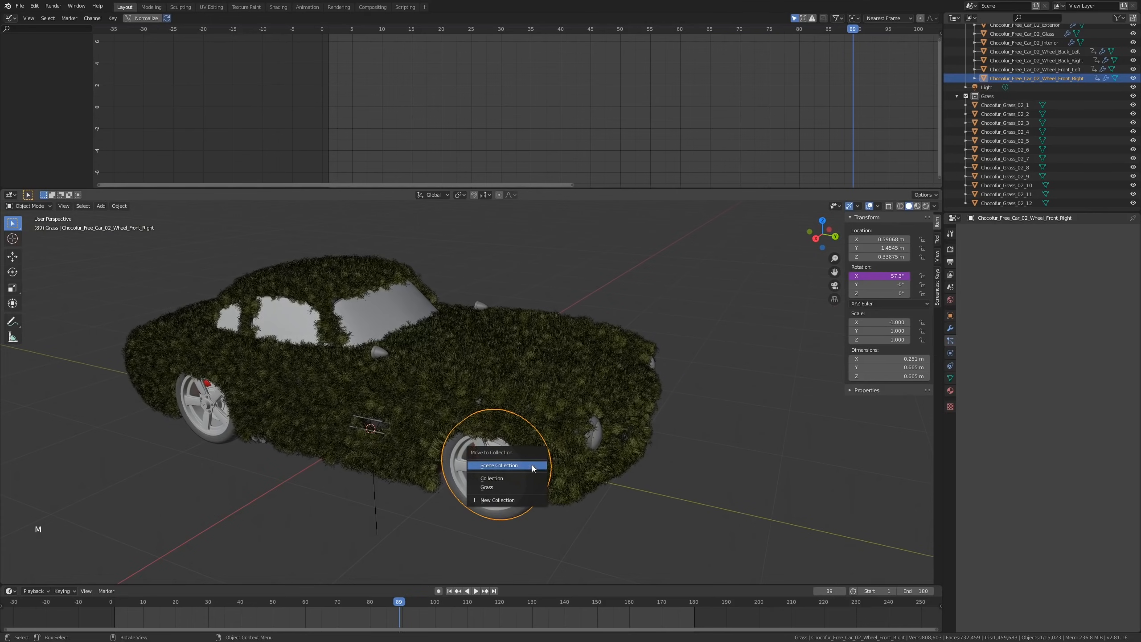
click(498, 487)
Step: Examine the particle instances on the car body from several angles with the wheel in the Grass collection
middle_drag(590, 413, 636, 425)
scroll(564, 409, down, 1)
scroll(540, 381, down, 3)
scroll(636, 425, down, 1)
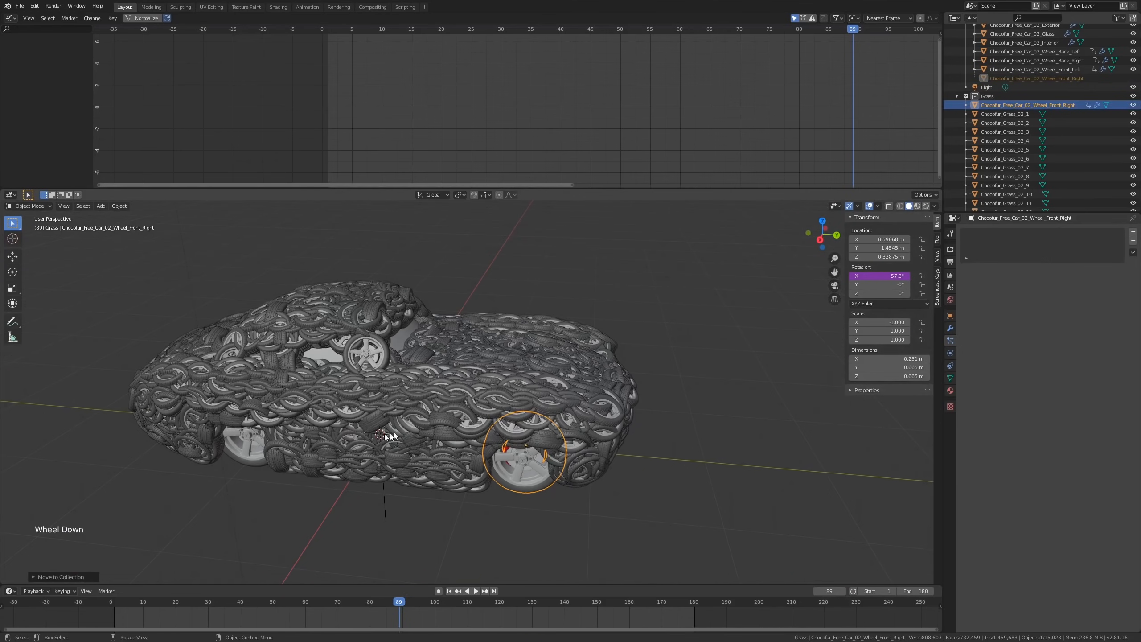
scroll(463, 436, down, 2)
middle_drag(463, 436, 357, 408)
scroll(364, 411, up, 4)
scroll(396, 423, up, 3)
middle_drag(417, 428, 449, 434)
scroll(527, 418, down, 5)
scroll(531, 421, down, 2)
scroll(494, 440, up, 3)
scroll(503, 444, down, 2)
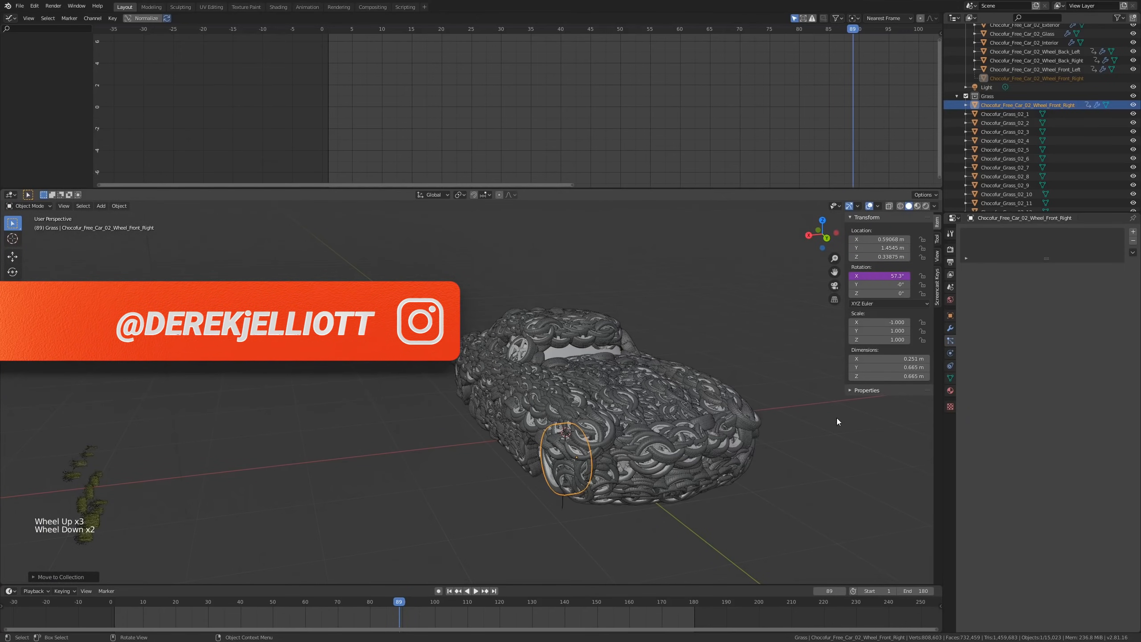
scroll(603, 440, up, 2)
middle_drag(603, 439, 730, 386)
Step: Move the front right wheel back to the collection named Collection and deselect everything
key(m)
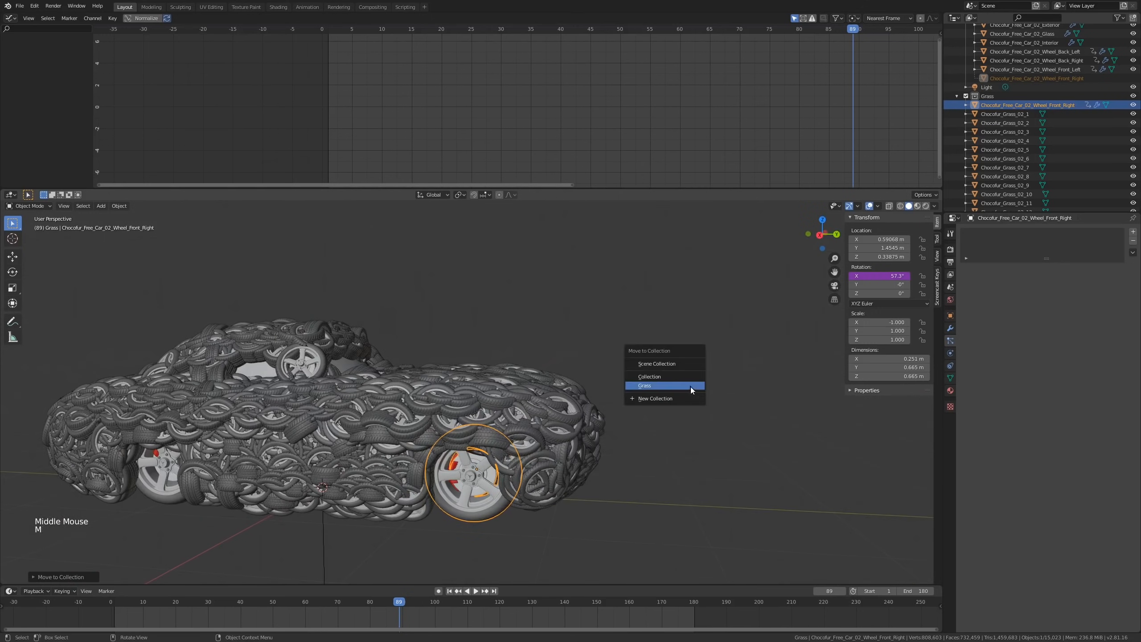
click(672, 373)
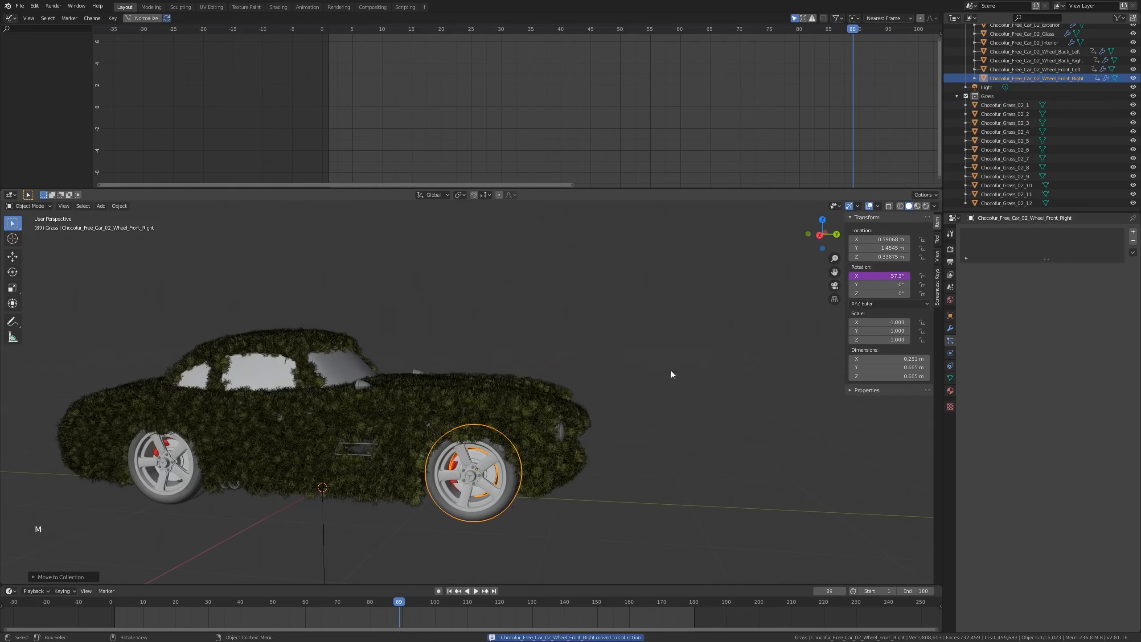
click(612, 383)
shift+middle_drag(596, 386, 614, 381)
key(alt+a)
shift+middle_drag(487, 423, 519, 481)
scroll(594, 399, down, 1)
scroll(551, 425, up, 2)
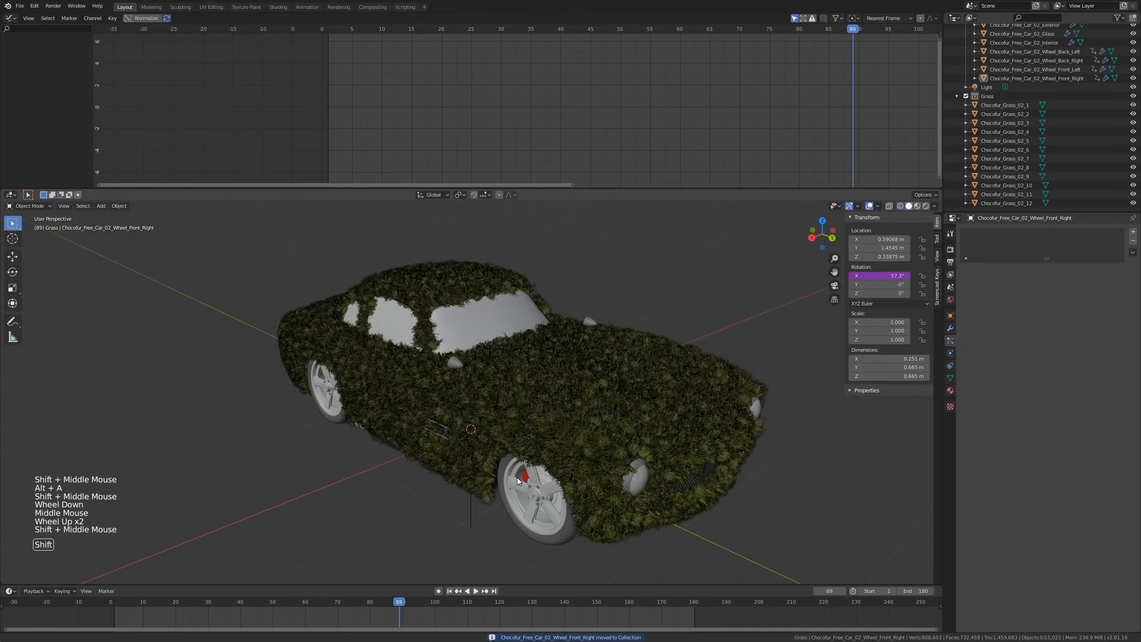
Step: Make Collection the active collection so new objects stay out of the Grass collection
scroll(1007, 89, up, 8)
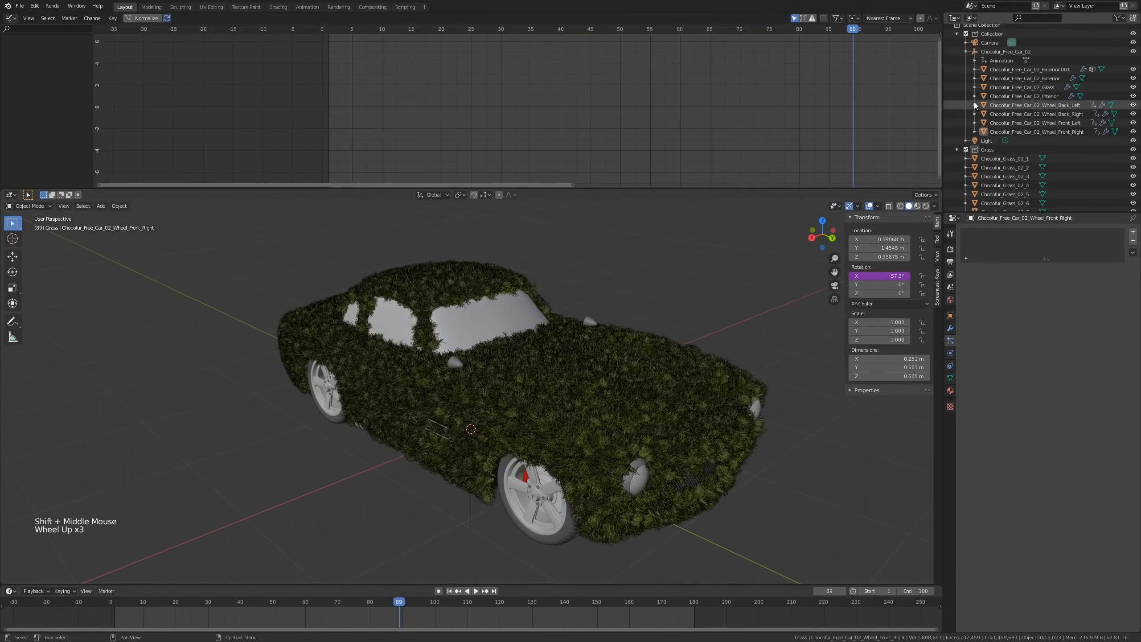
click(993, 38)
click(694, 244)
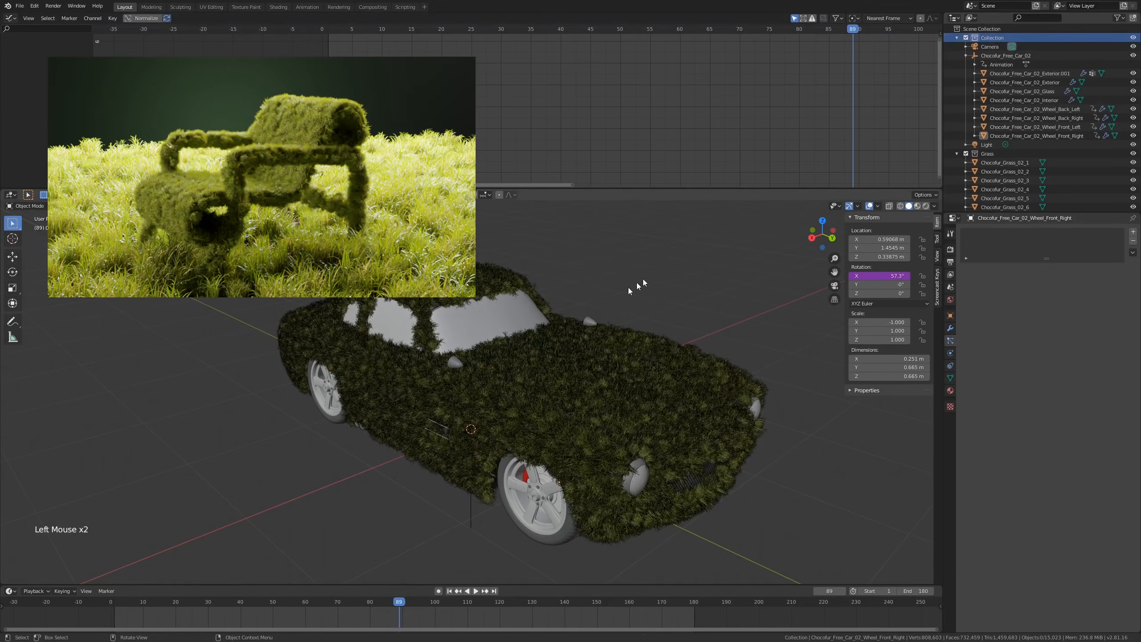
scroll(620, 297, down, 1)
middle_drag(619, 296, 652, 283)
scroll(638, 297, up, 2)
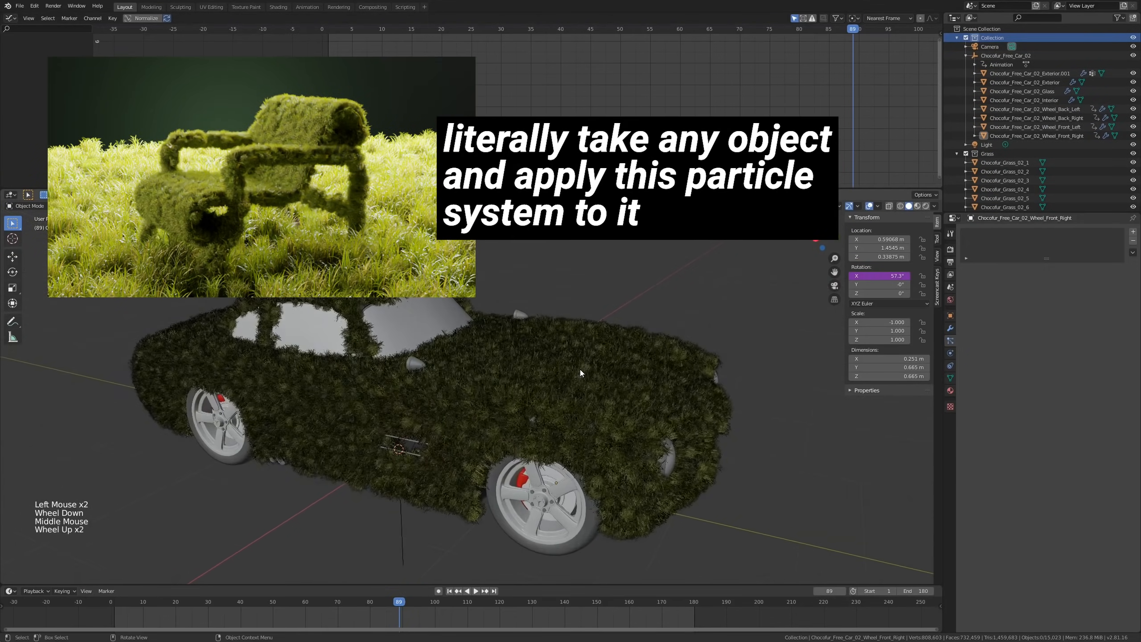
Step: Select the grass-covered car exterior to view its particle system settings
double_click(579, 369)
scroll(679, 296, down, 3)
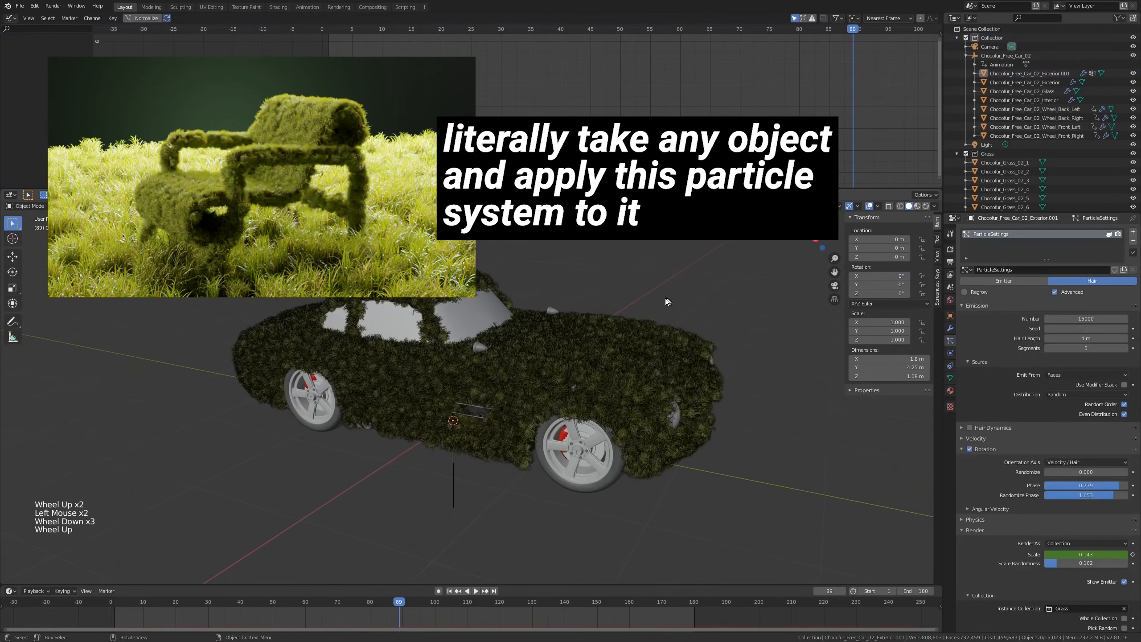
scroll(667, 299, up, 1)
scroll(667, 298, down, 2)
scroll(578, 345, up, 2)
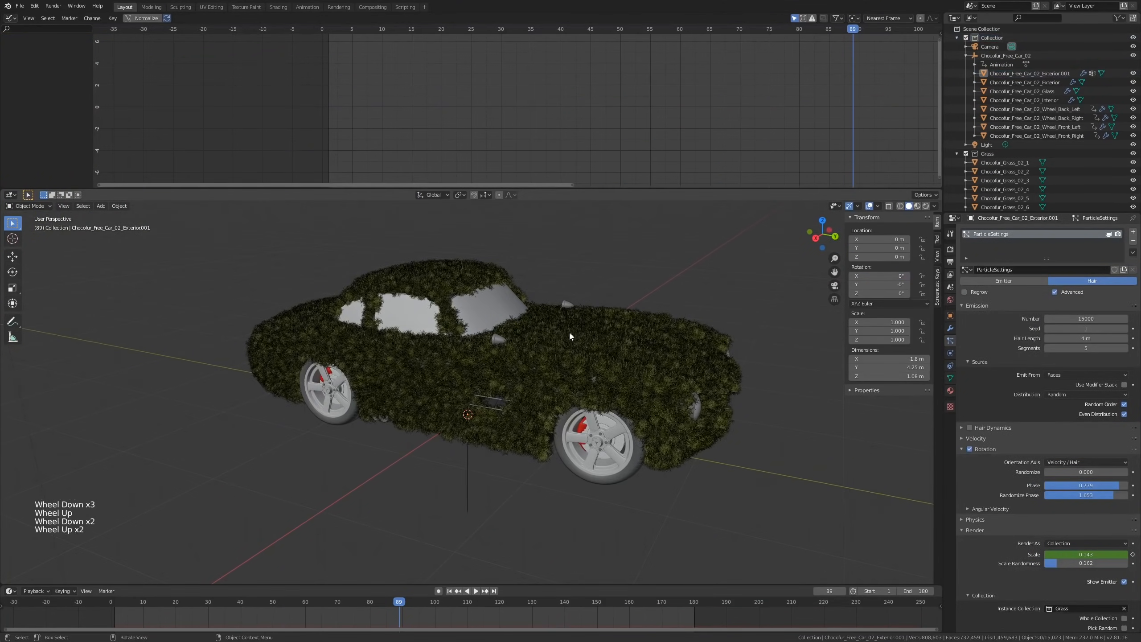
middle_drag(565, 333, 584, 330)
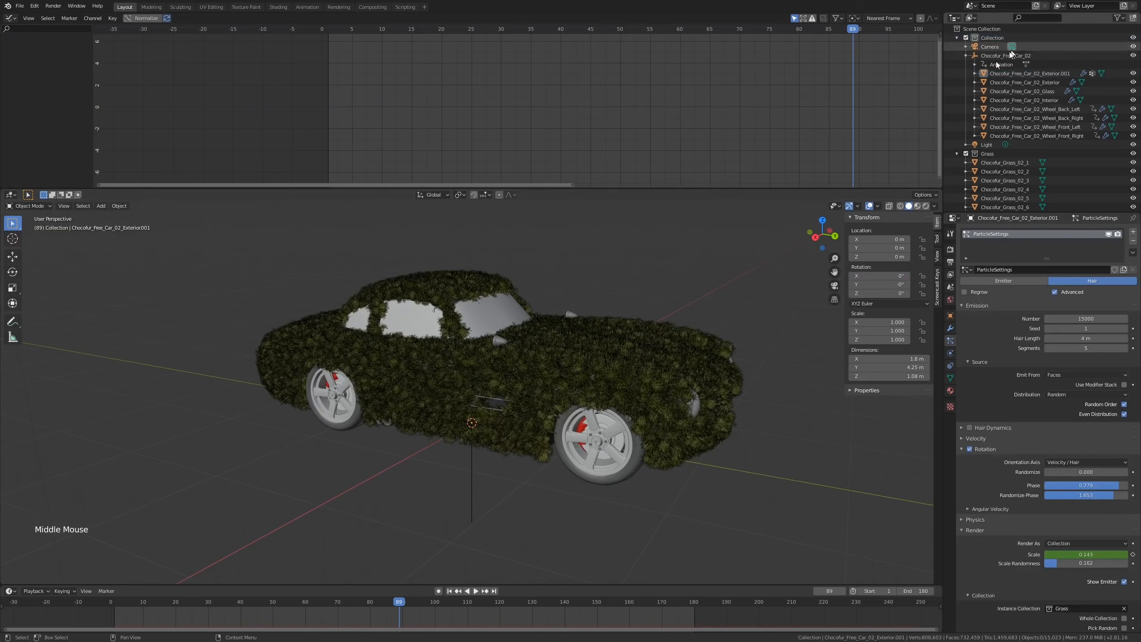
Step: Collapse the Grass collection and start adding a mesh object to Collection
click(957, 154)
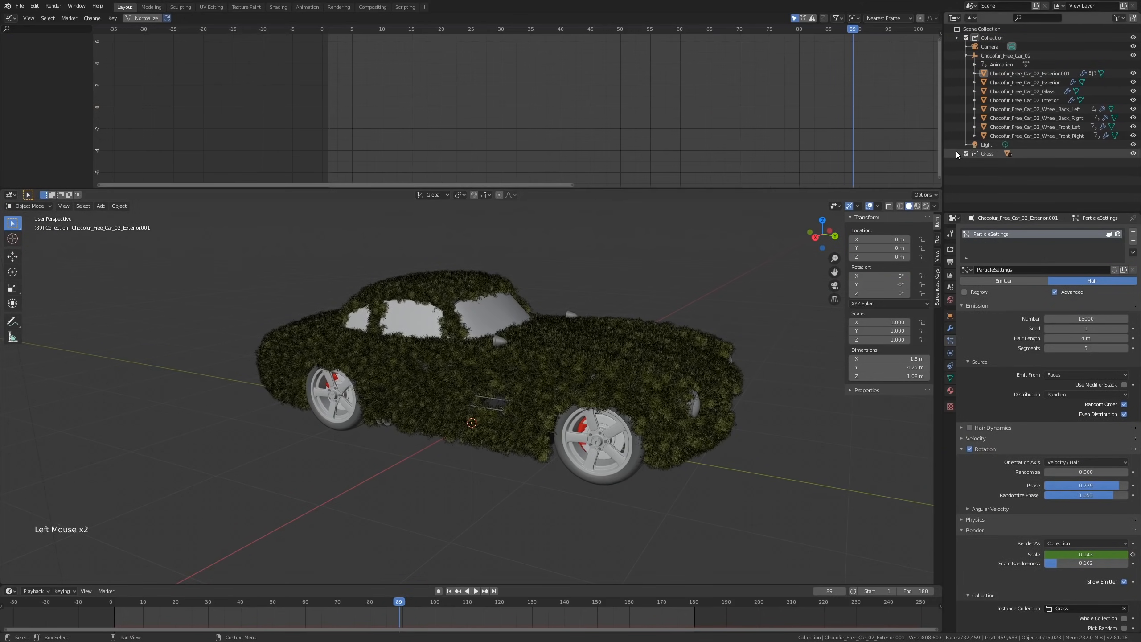
click(992, 38)
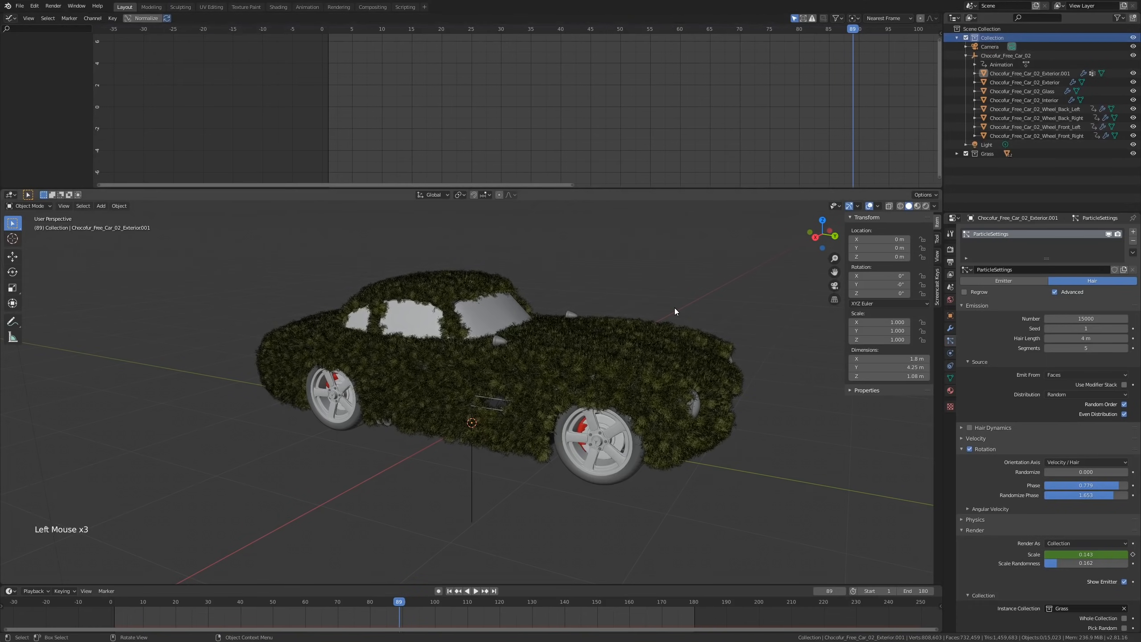
key(shift+a)
mouse_move(670, 307)
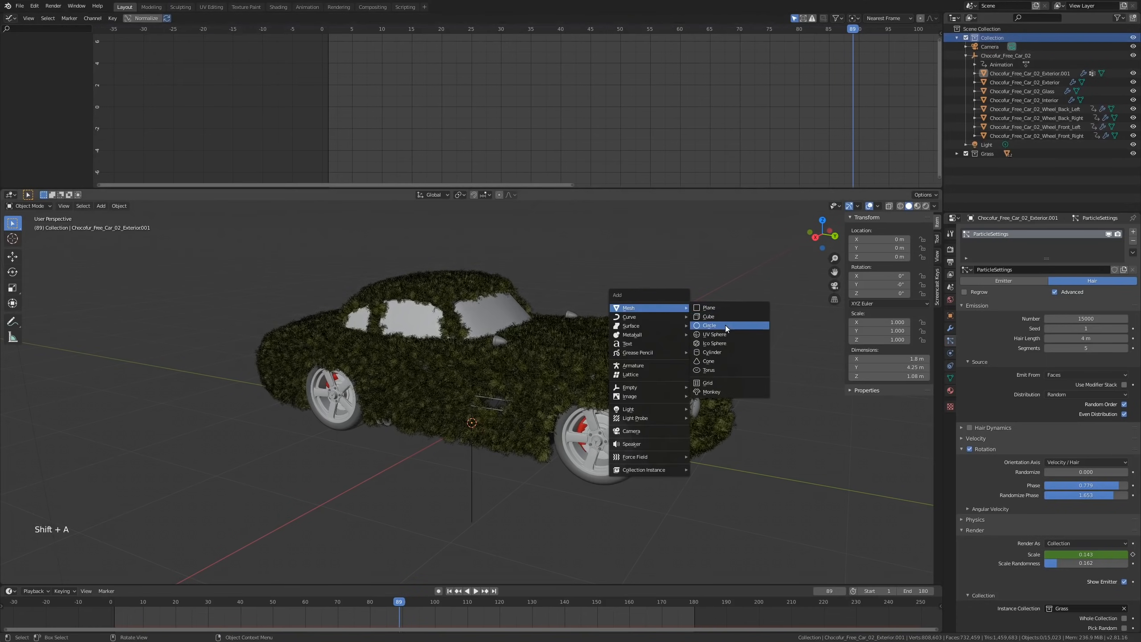
Step: Add a ground plane under the car and scale its mesh to about 11.7 m square
click(725, 308)
shift+middle_drag(725, 307, 591, 375)
scroll(600, 386, down, 6)
key(Tab)
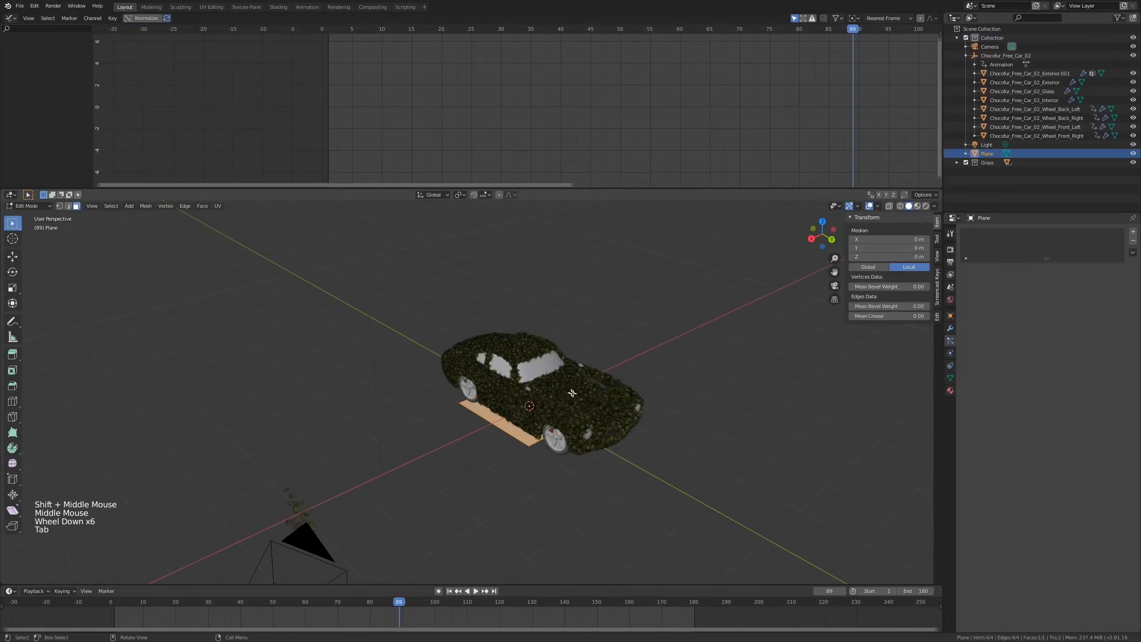
key(s)
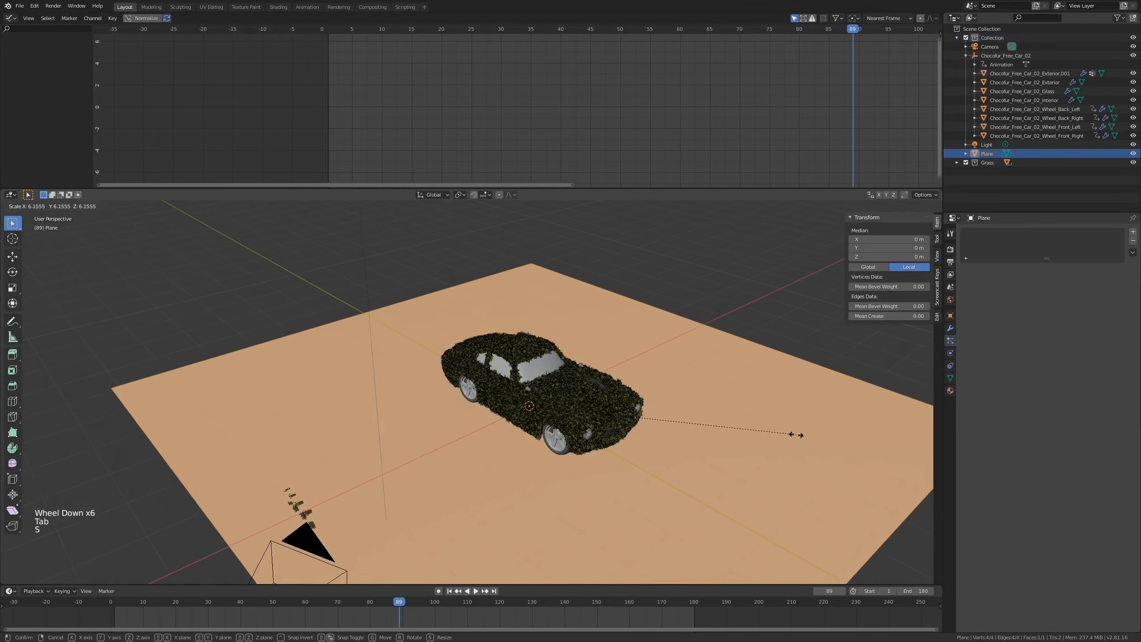
click(784, 434)
key(Tab)
shift+middle_drag(709, 448, 685, 405)
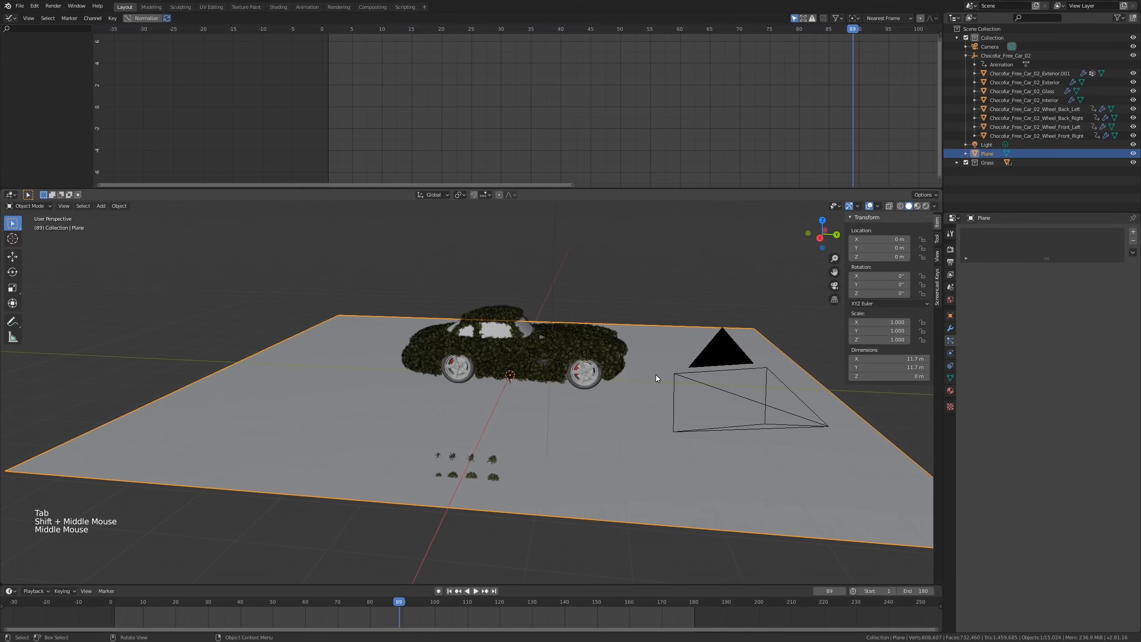
scroll(576, 326, up, 6)
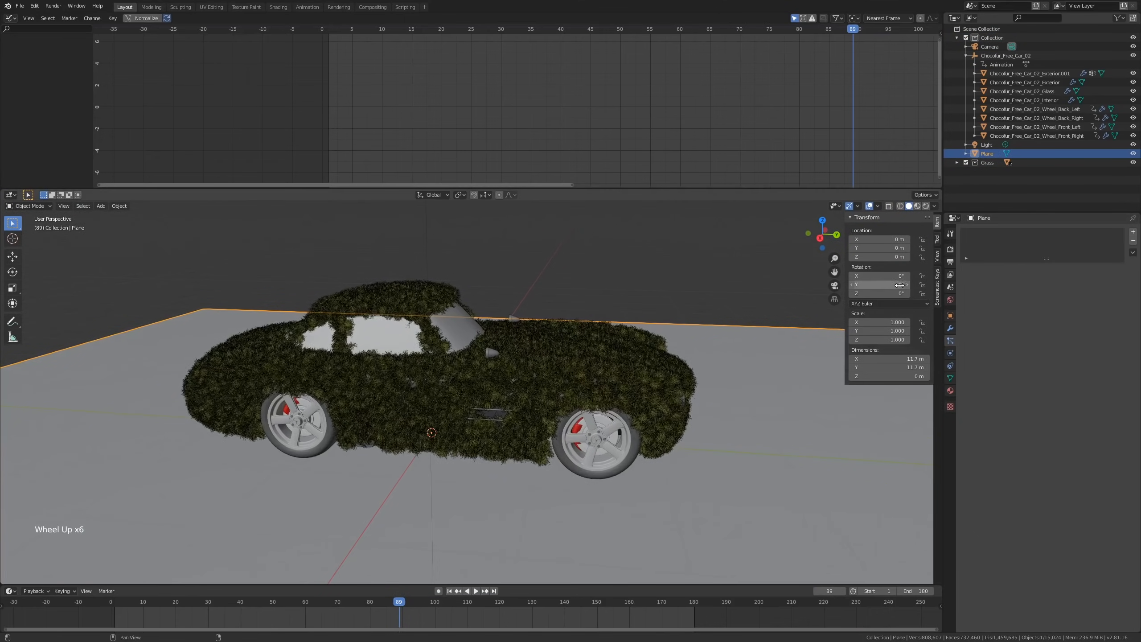
middle_drag(747, 299, 764, 295)
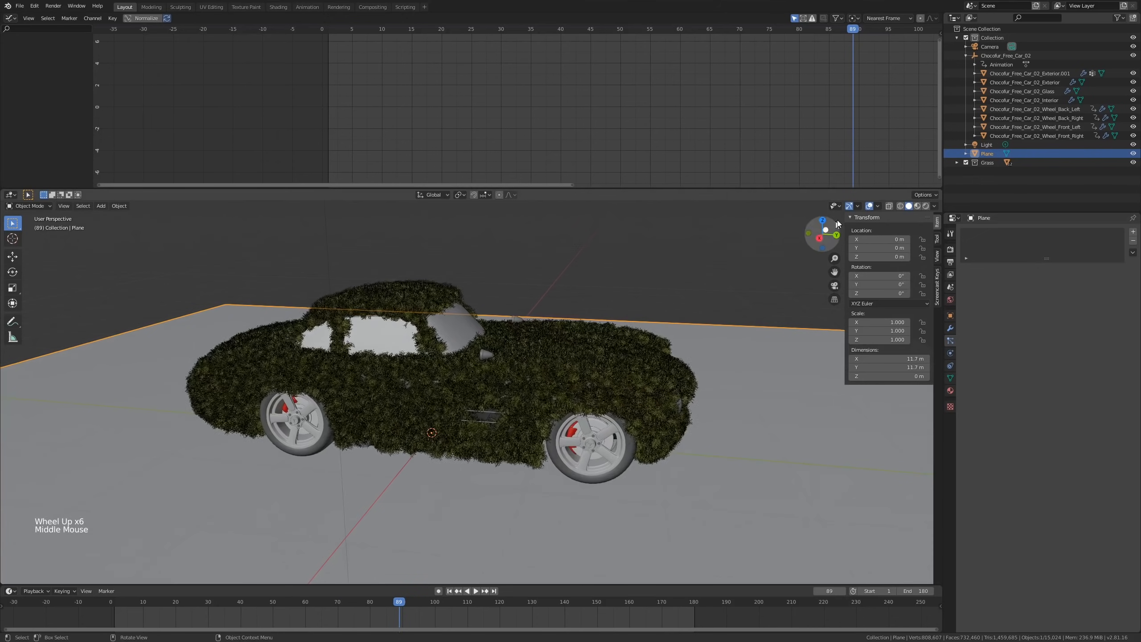
Step: Compare the wireframe, solid and material preview shading, then examine the grass coverage on the car up close in solid shading
click(901, 206)
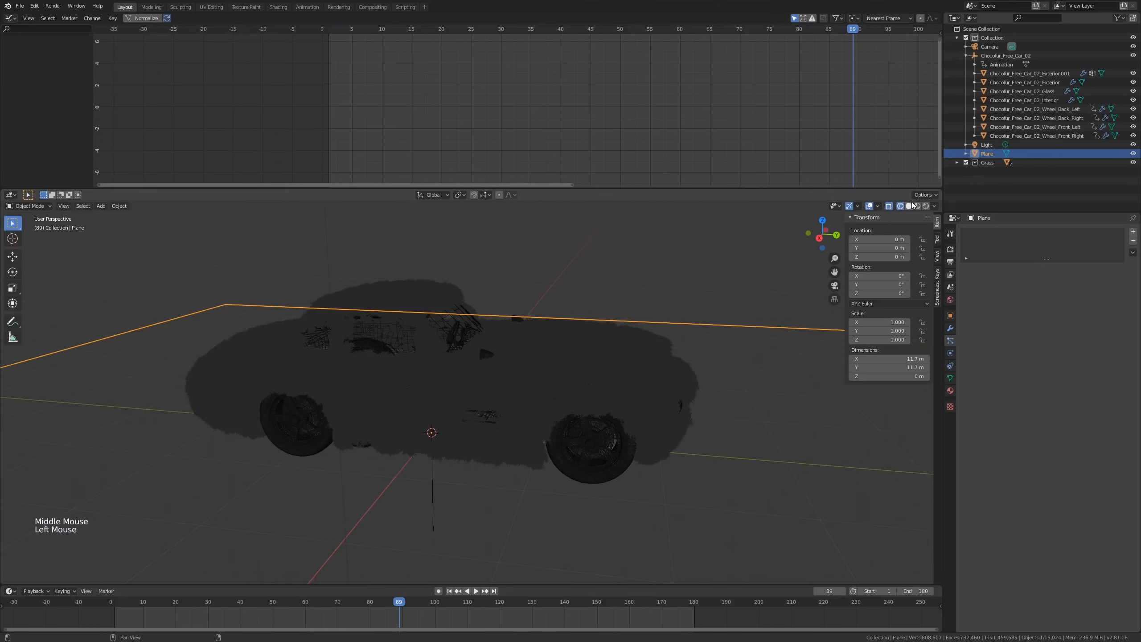
click(912, 208)
click(918, 207)
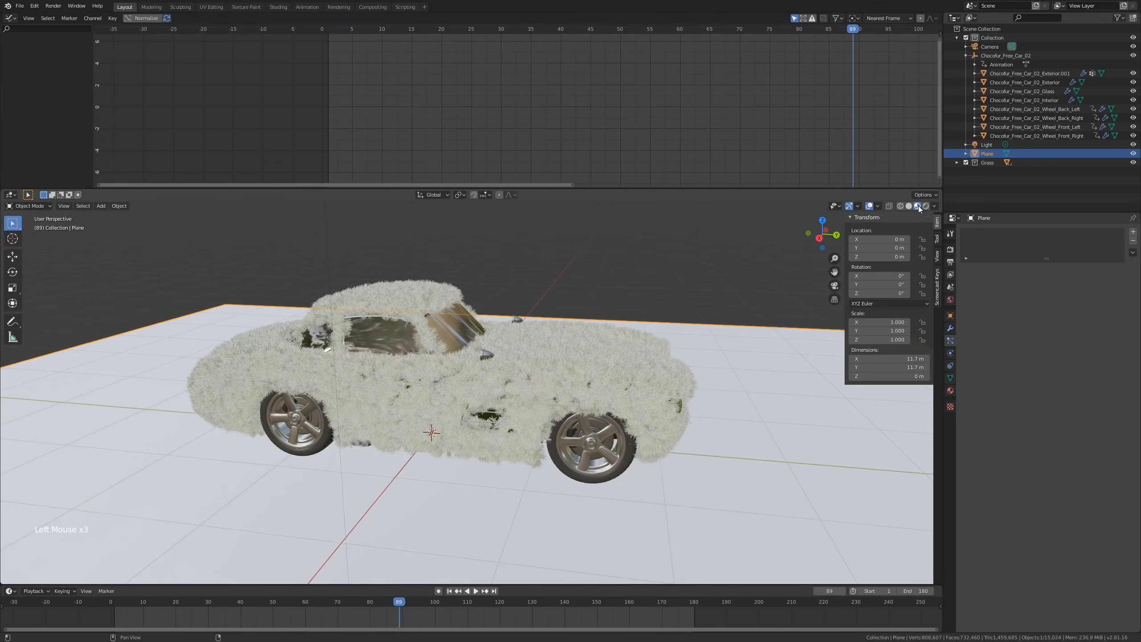
click(912, 207)
scroll(542, 389, up, 11)
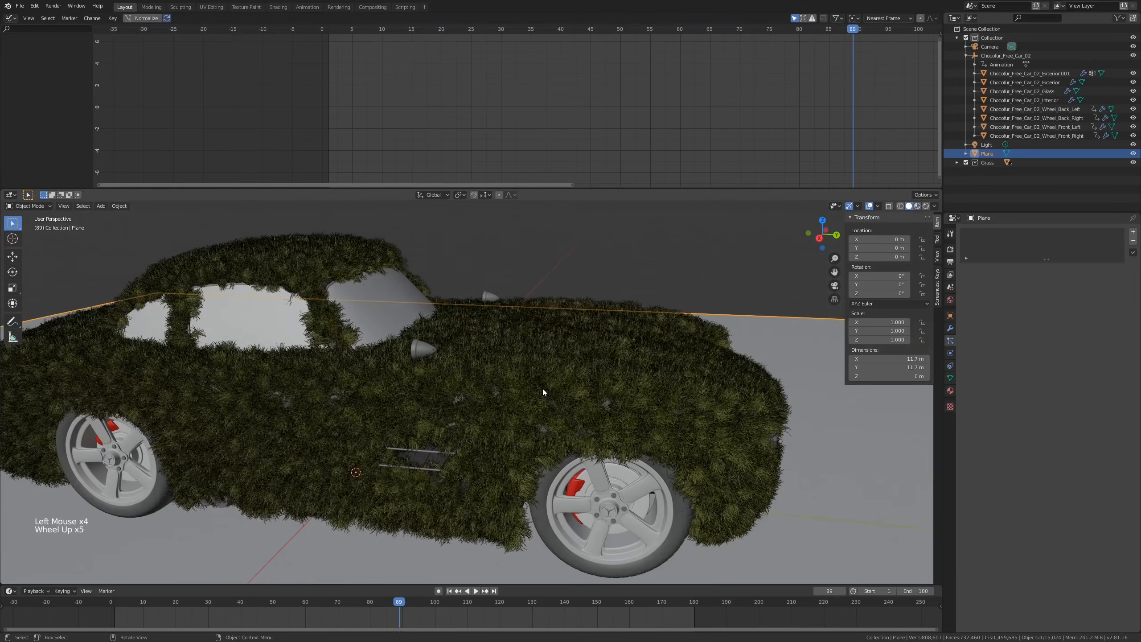
scroll(504, 456, up, 4)
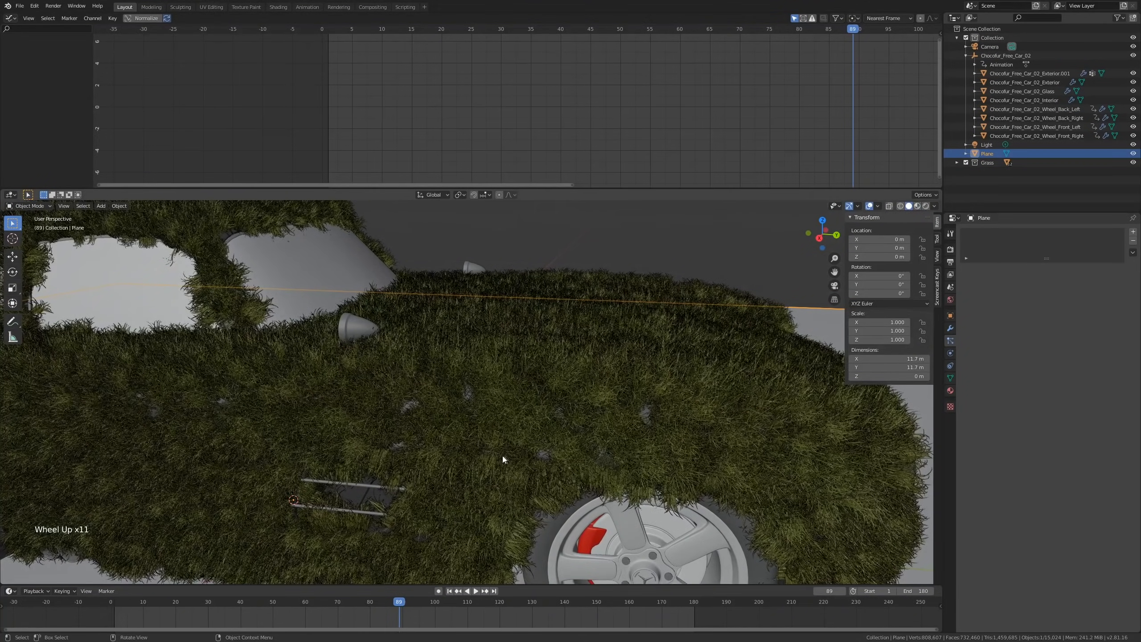
scroll(503, 421, down, 11)
scroll(504, 421, down, 7)
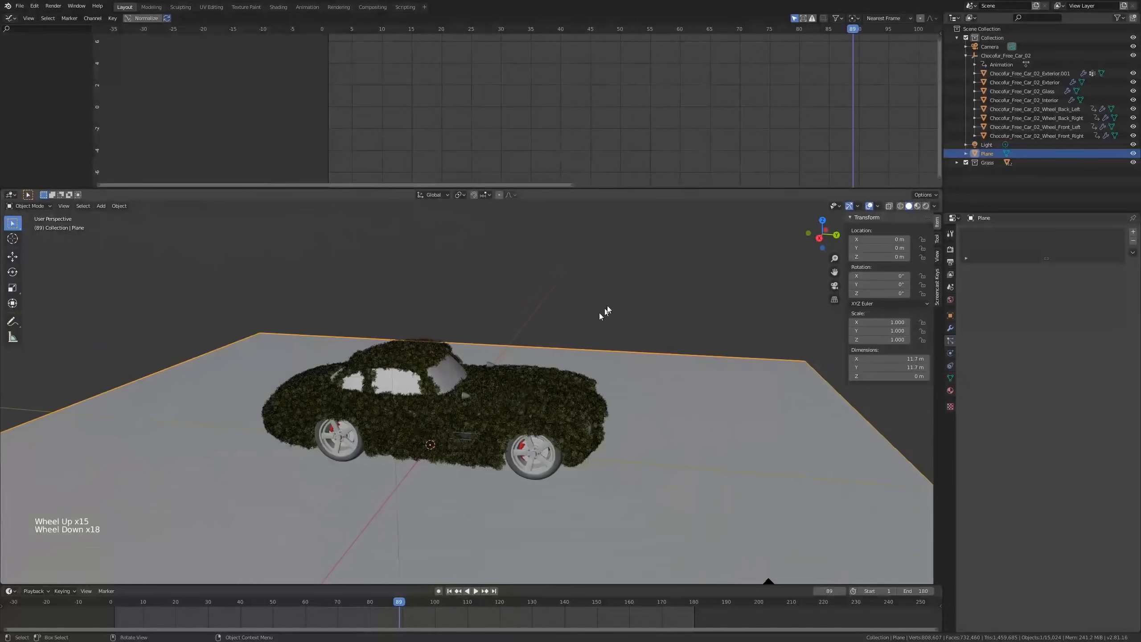
Step: Check how the car and the ground plane sit within the frame of the camera view
click(588, 326)
scroll(586, 364, down, 1)
middle_drag(586, 365, 559, 367)
scroll(567, 383, down, 2)
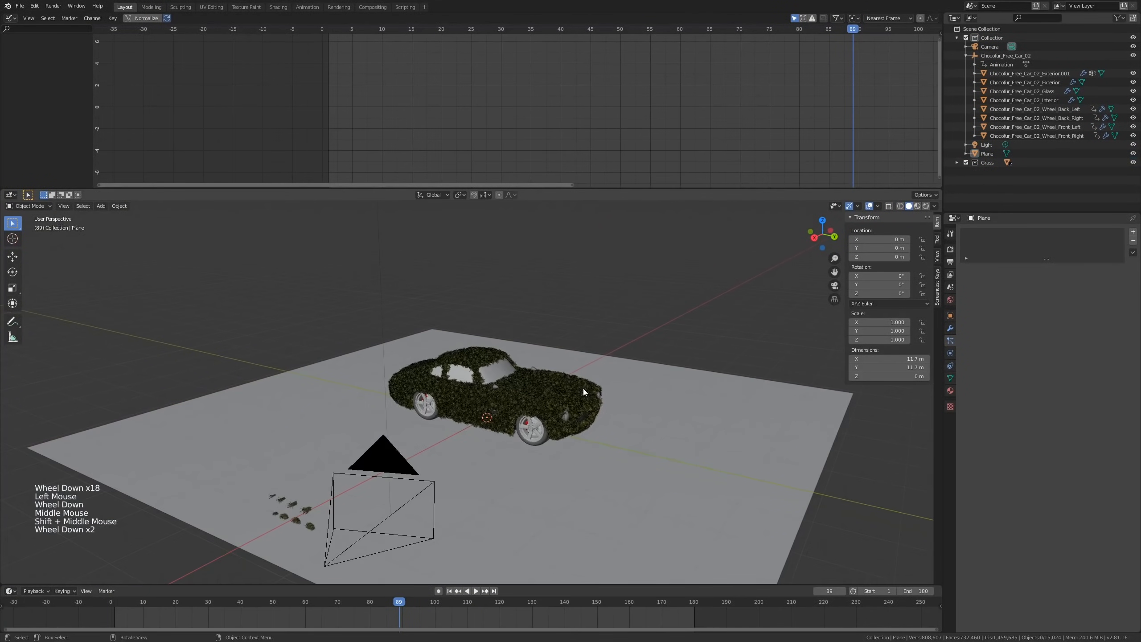
click(607, 372)
scroll(580, 407, up, 3)
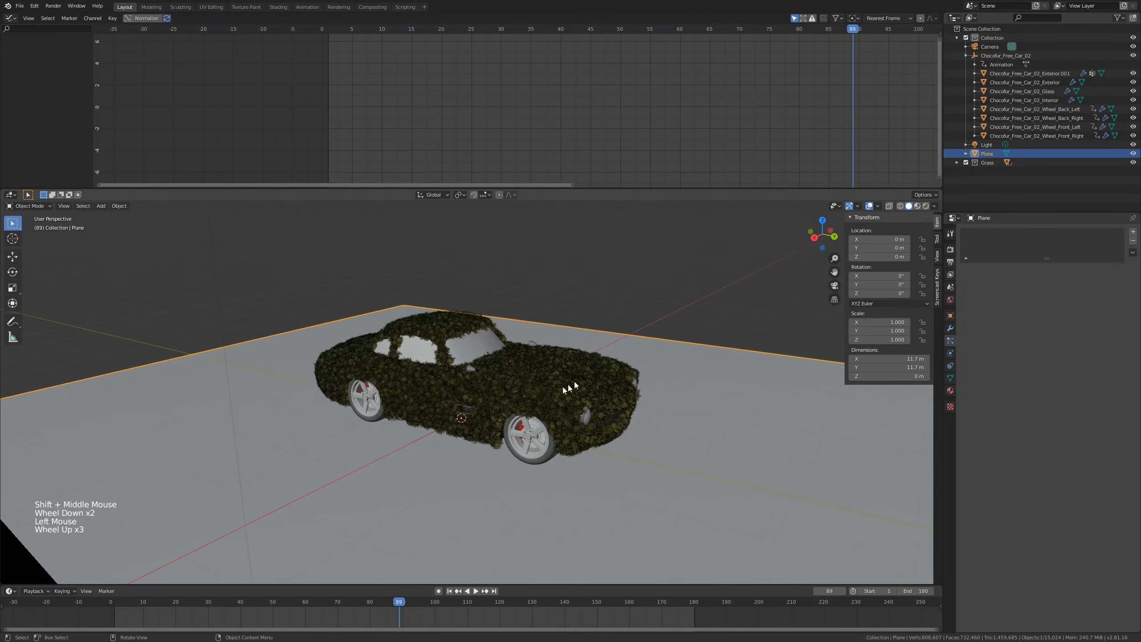
scroll(646, 382, down, 3)
key(KP_0)
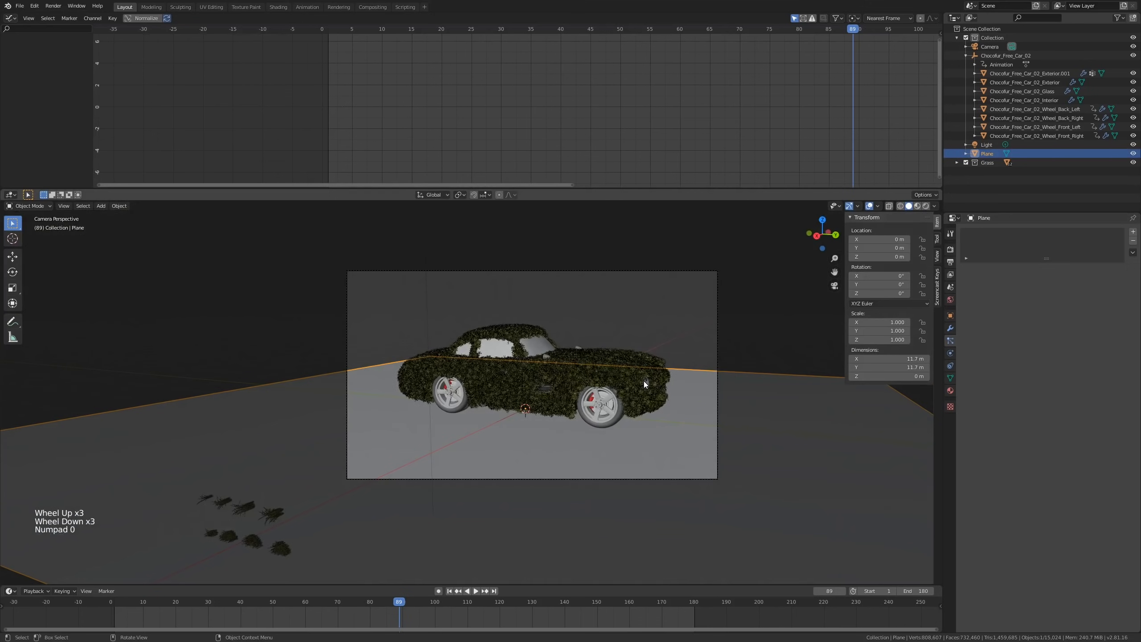
shift+middle_drag(646, 382, 643, 405)
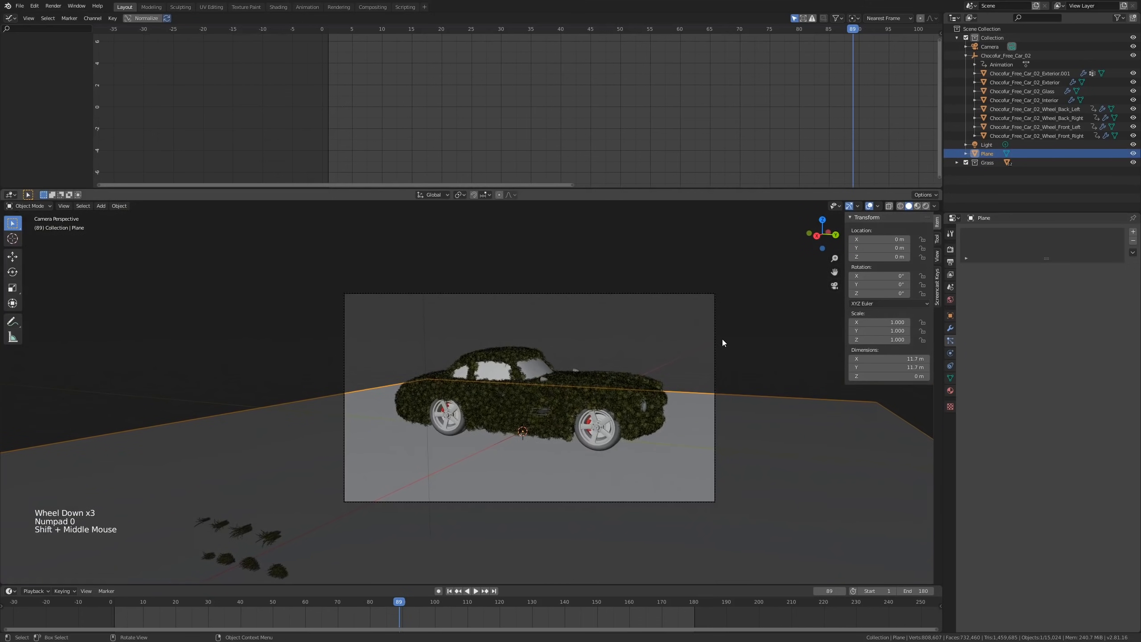
click(722, 339)
scroll(745, 352, down, 1)
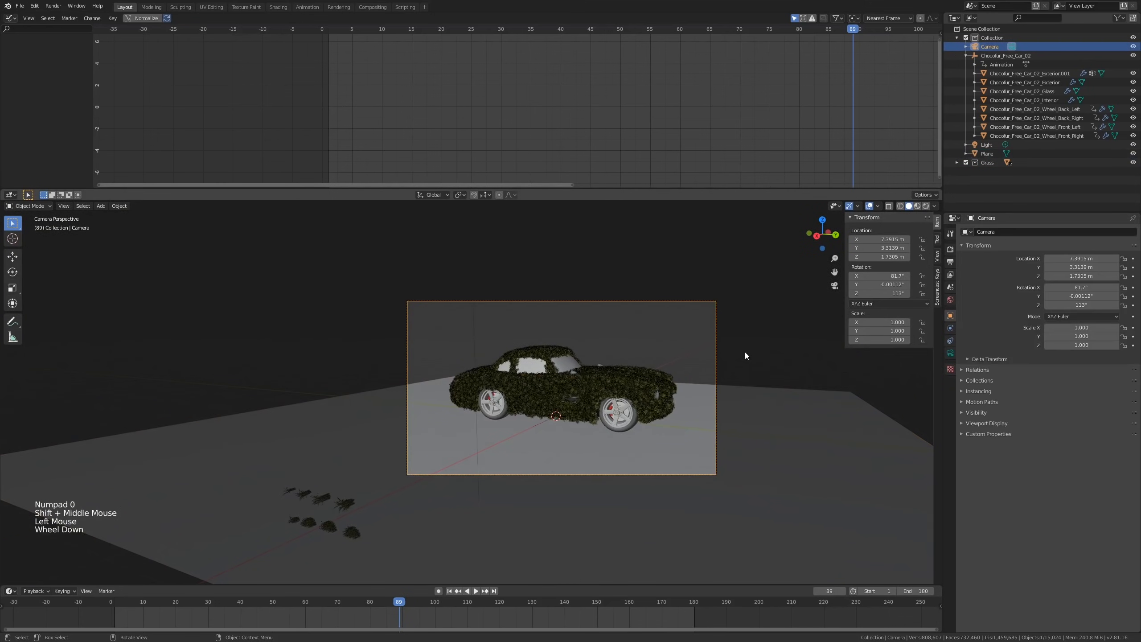
shift+middle_drag(747, 357, 662, 414)
scroll(538, 433, up, 1)
click(629, 436)
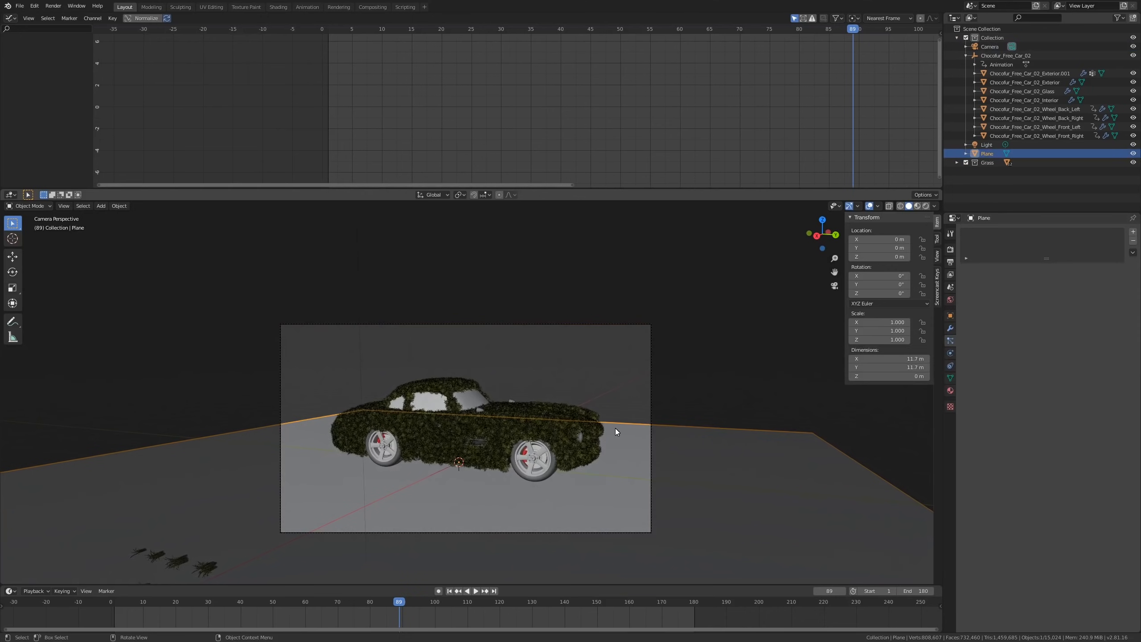
Step: Add a cube, turn on X-ray and move the cube behind the car to about X -3.85 m in top view
key(shift+a)
mouse_move(591, 431)
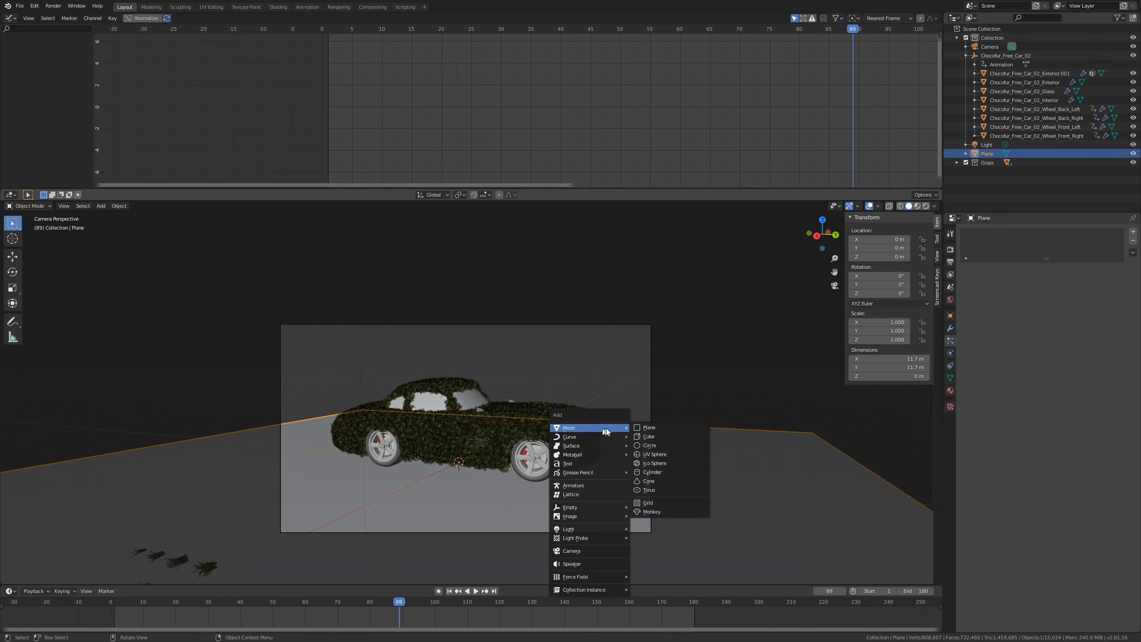
click(642, 437)
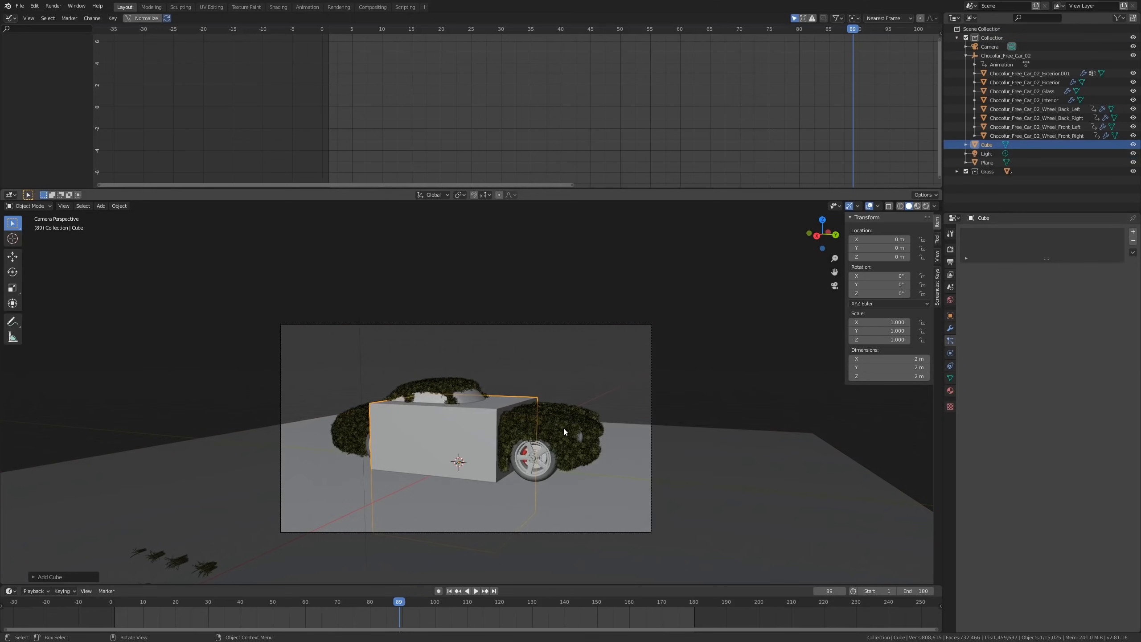
key(KP_7)
key(KP_4)
key(KP_7)
scroll(512, 389, down, 4)
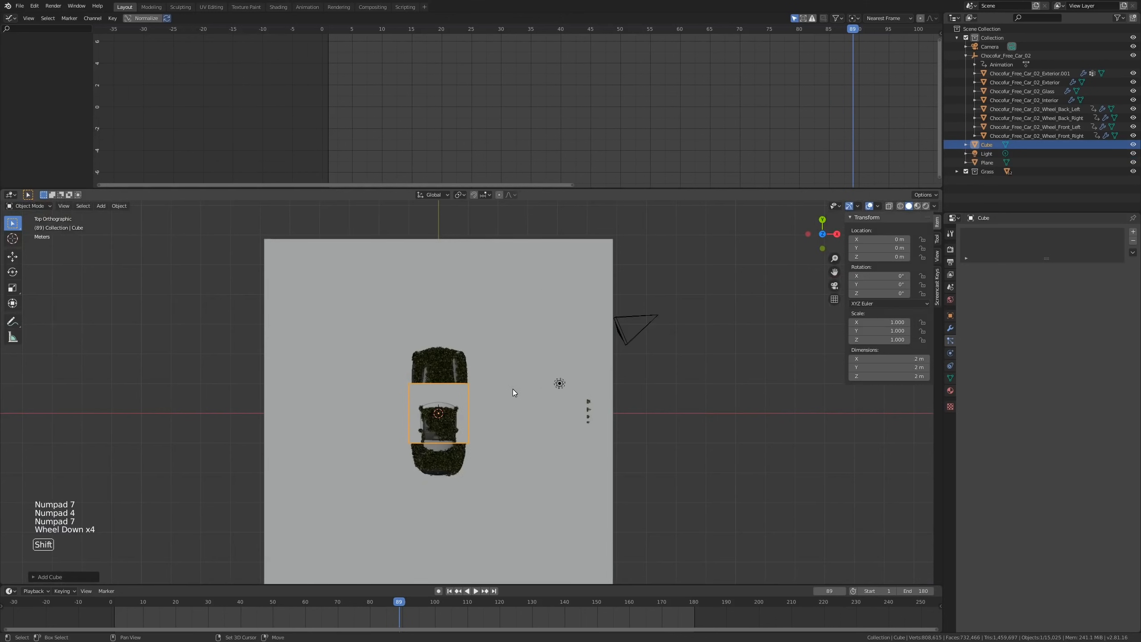
shift+middle_drag(512, 388, 546, 353)
key(alt+z)
scroll(609, 382, down, 2)
key(g)
click(569, 381)
Step: Scale the cube's mesh along X and Y into a wall about 0.33 m thick and 13.6 m long
key(Tab)
key(s)
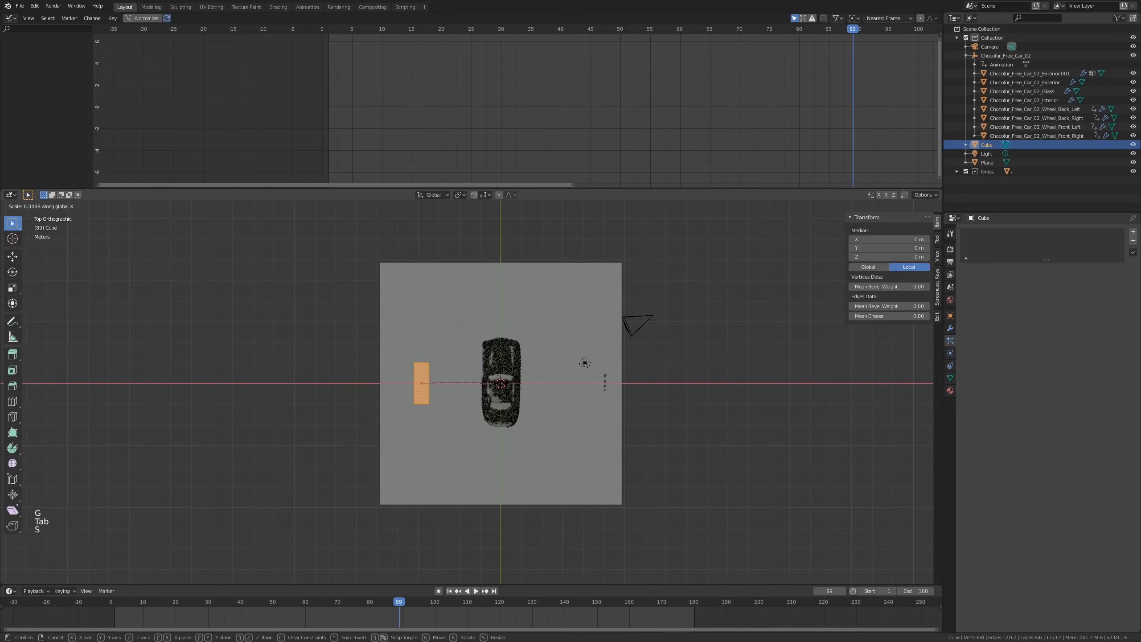
click(465, 383)
key(s)
key(y)
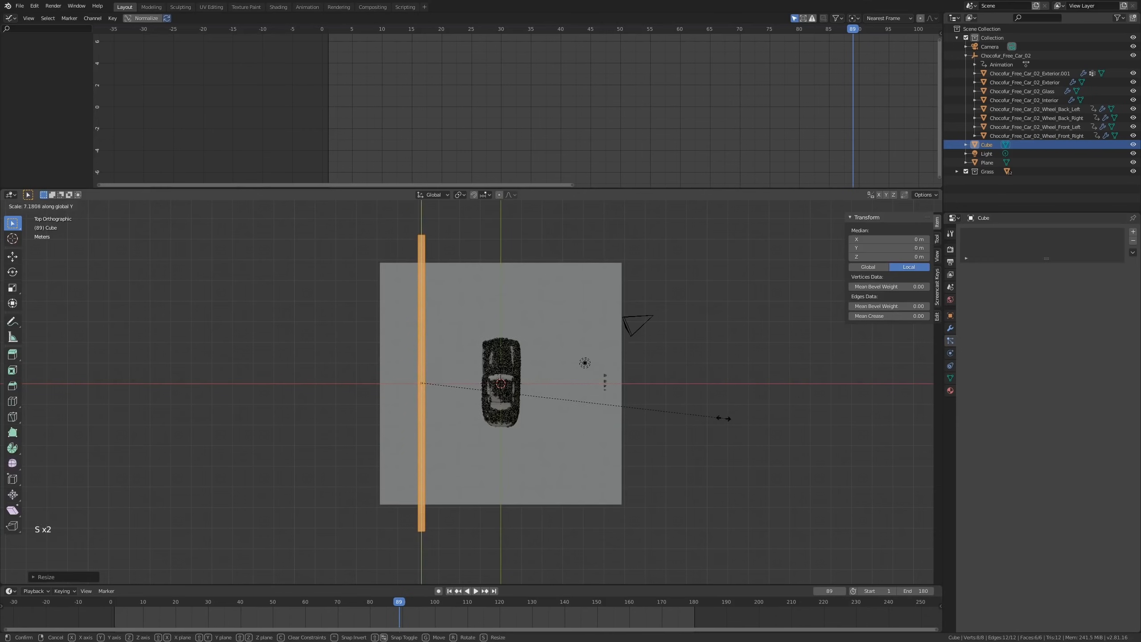
click(713, 420)
key(Tab)
Step: Raise the wall to Z 1 m and move its top face up 3 m to make it taller
middle_drag(586, 438, 535, 364)
key(g)
click(515, 359)
key(Tab)
key(3)
click(427, 341)
key(g)
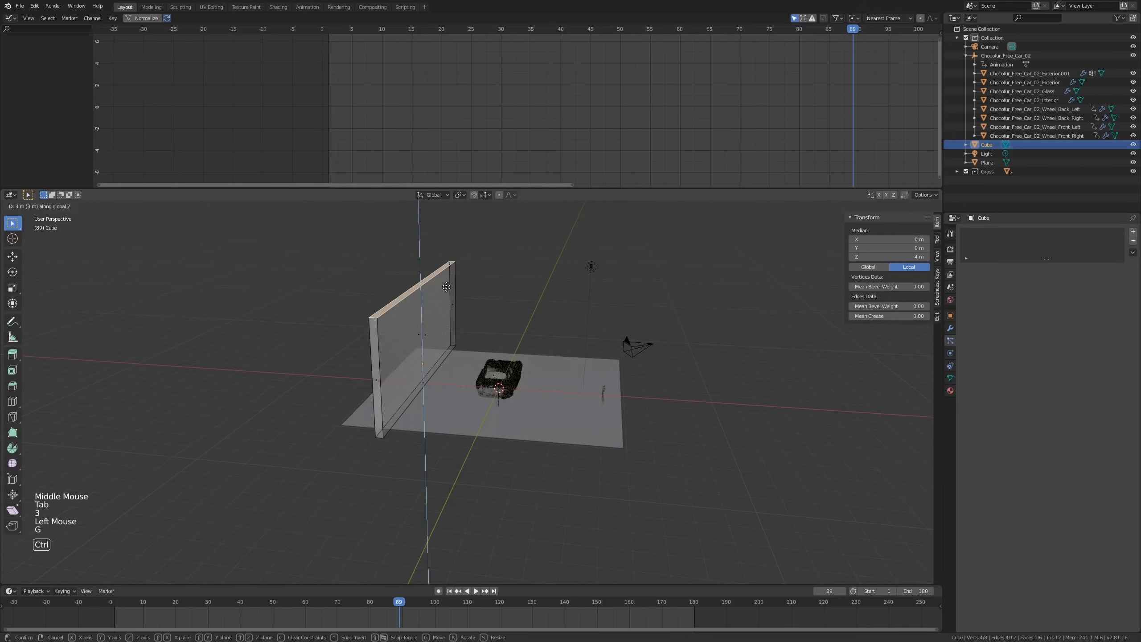
click(447, 288)
key(Tab)
Step: Shift the ground plane along the negative Y axis while looking through the camera
middle_drag(545, 349, 669, 468)
key(KP_0)
scroll(546, 352, down, 2)
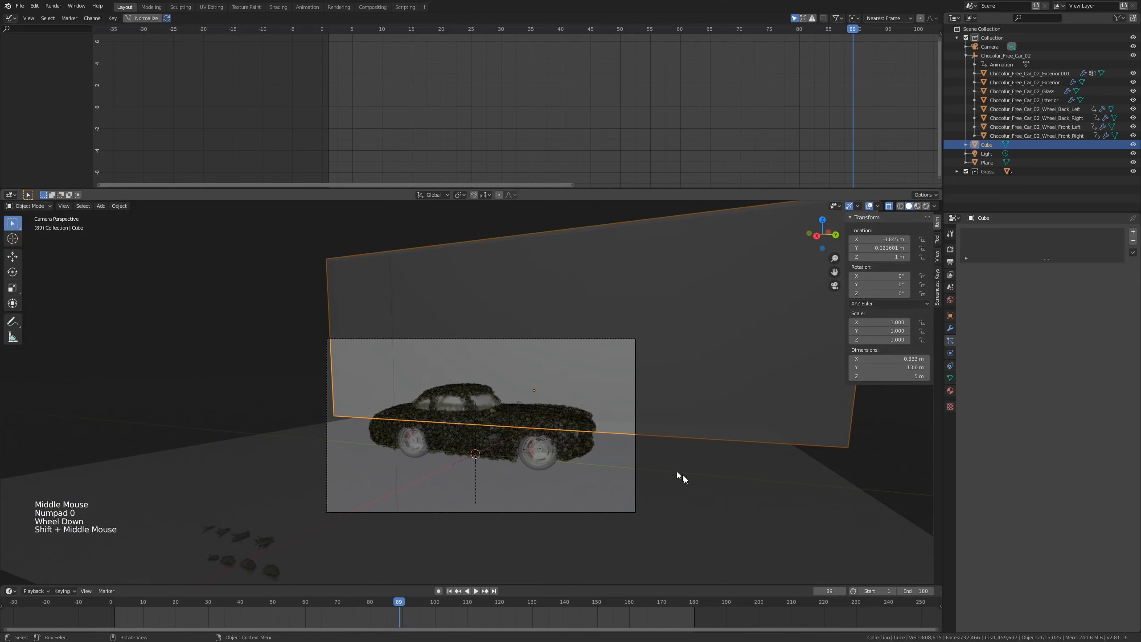
click(692, 480)
key(g)
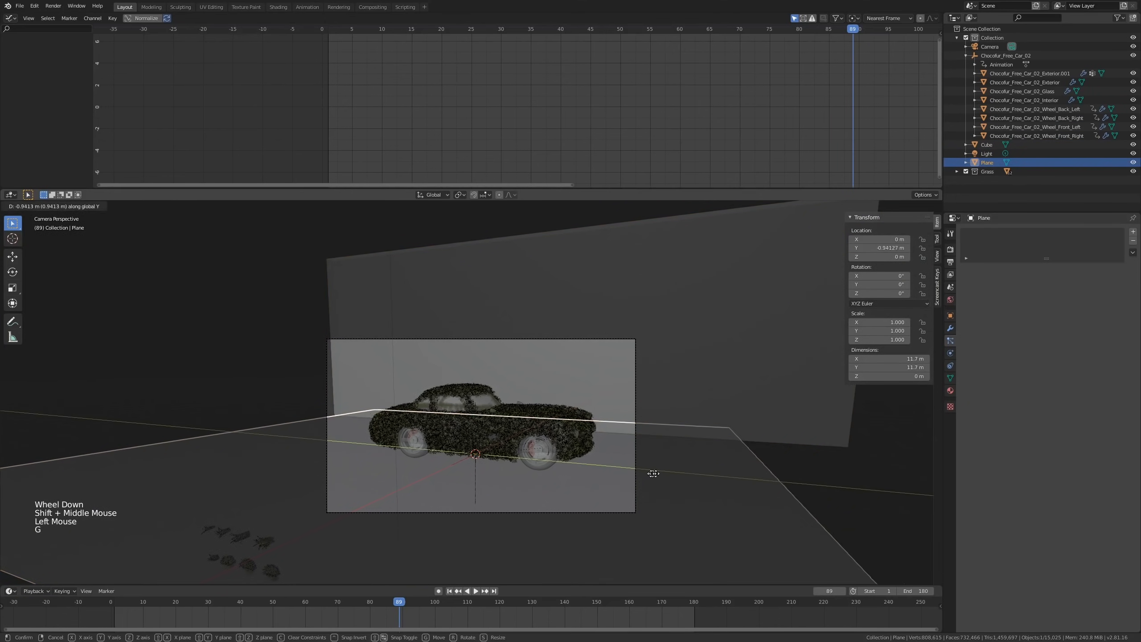
click(619, 472)
Step: Move the wall along Y to about -0.85 m, deselect it and turn off X-ray
click(694, 409)
key(g)
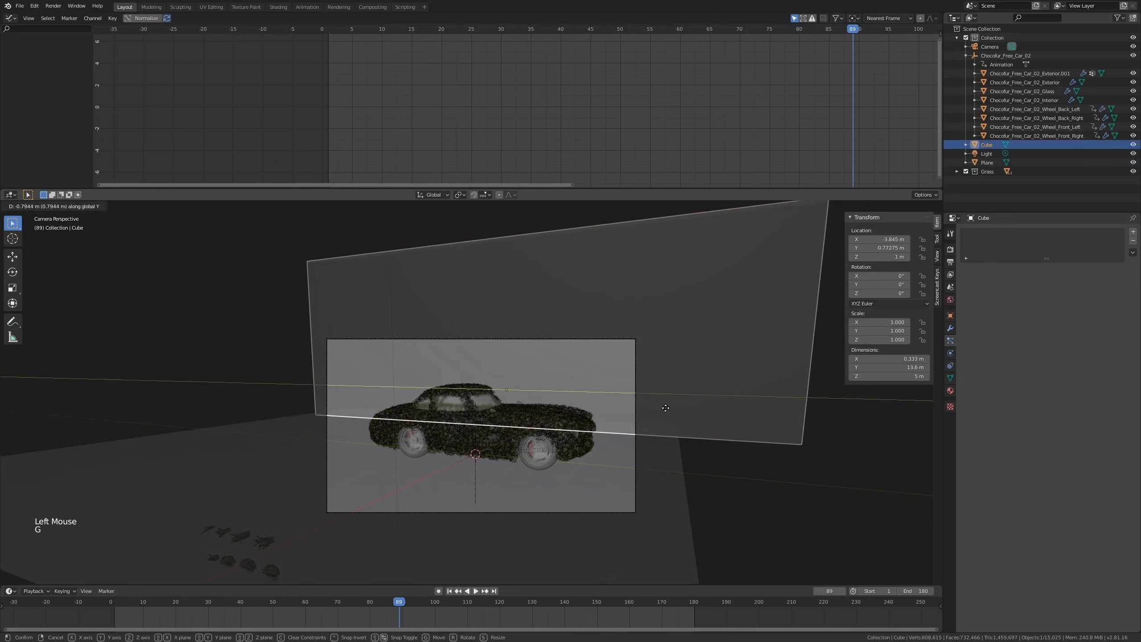
click(664, 409)
shift+middle_drag(509, 495, 542, 473)
key(alt+a)
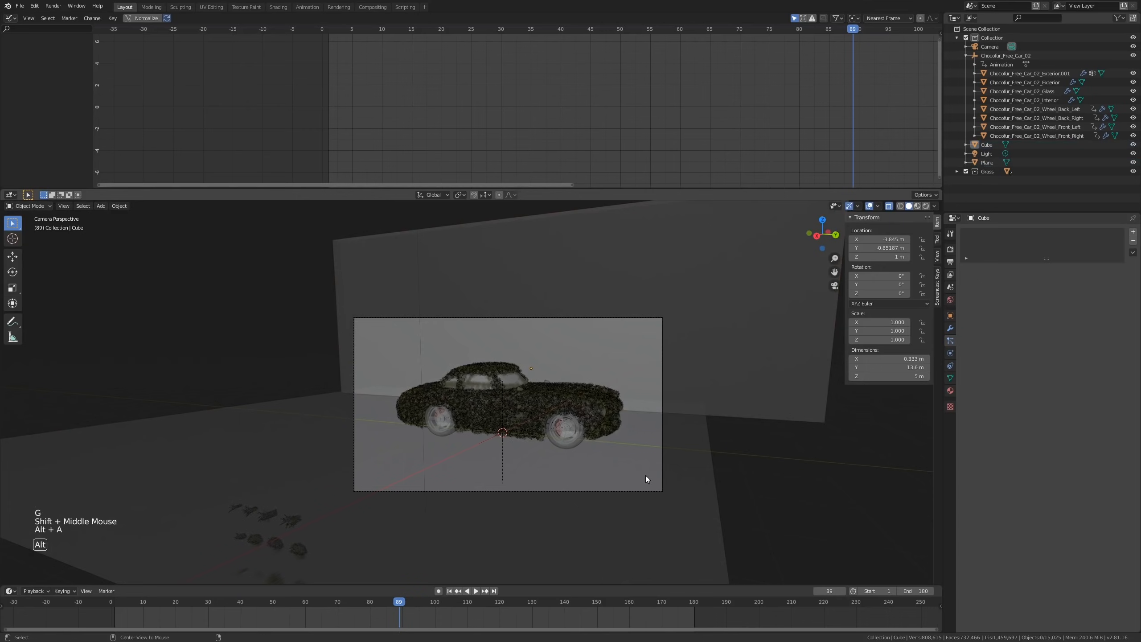
key(alt+z)
scroll(667, 462, down, 3)
shift+middle_drag(669, 475, 621, 461)
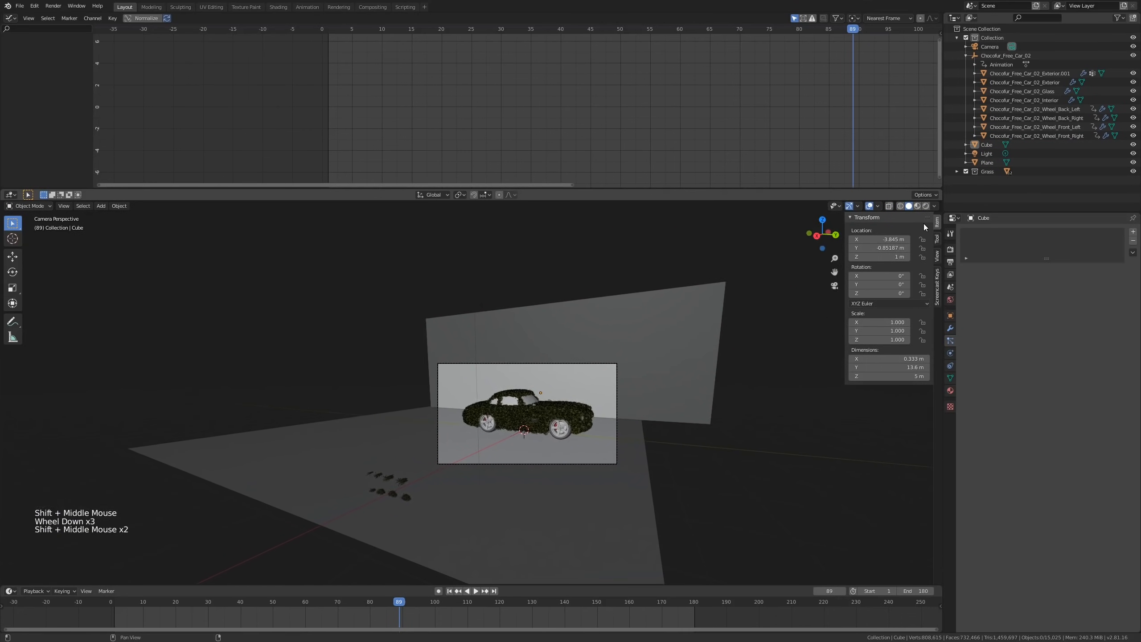
scroll(648, 390, up, 2)
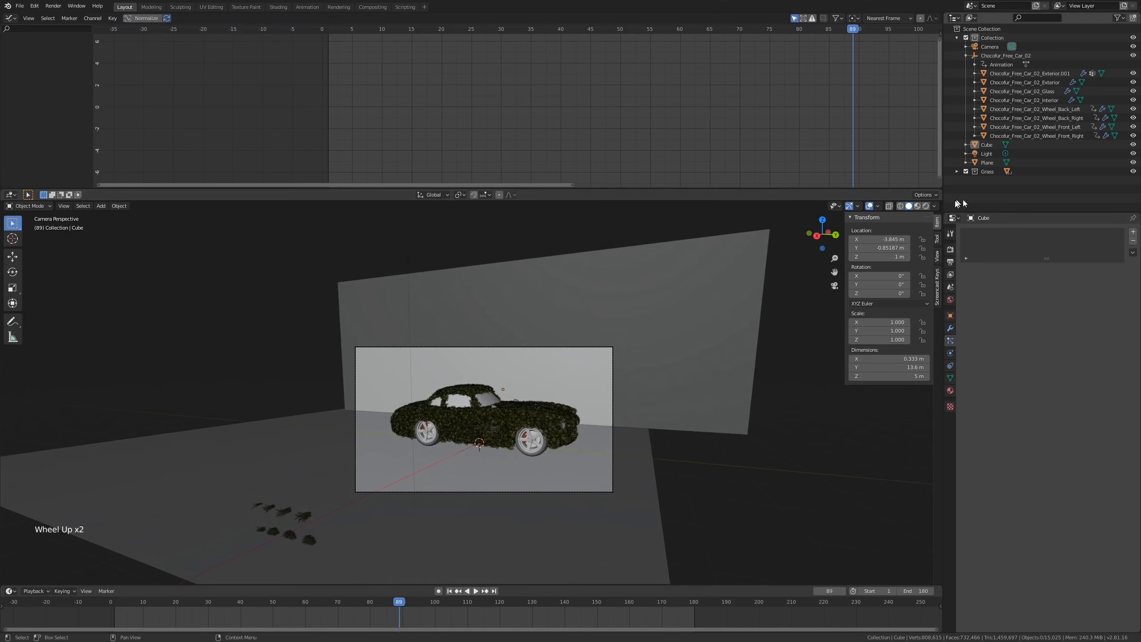
Step: Preview the camera view in rendered shading to examine the car against the wall and ground
click(927, 206)
scroll(644, 441, up, 3)
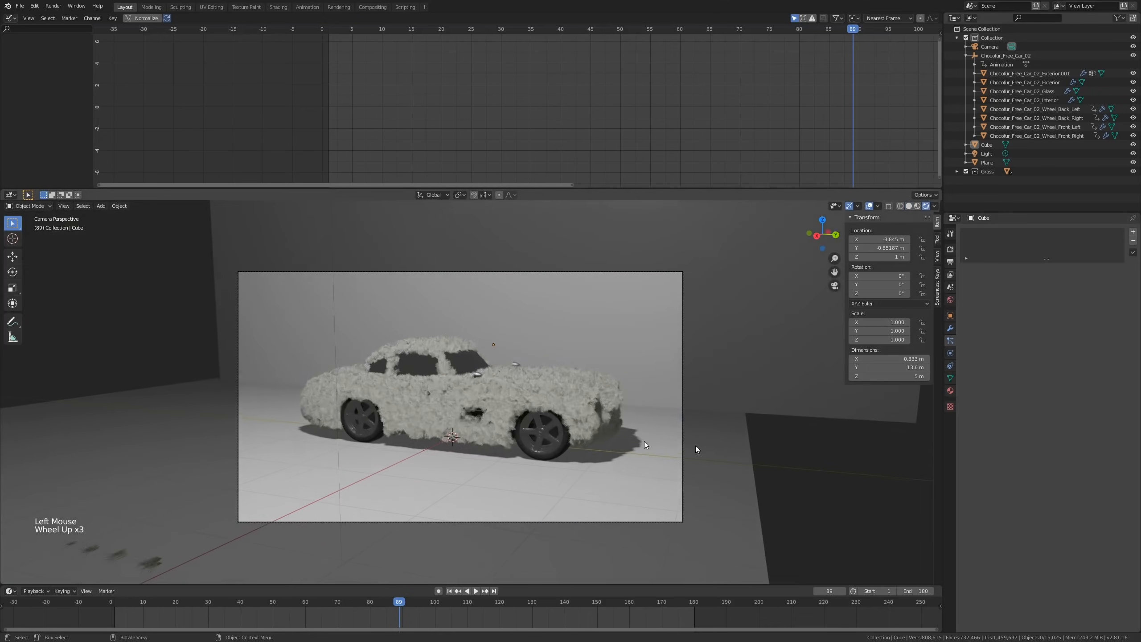
click(784, 450)
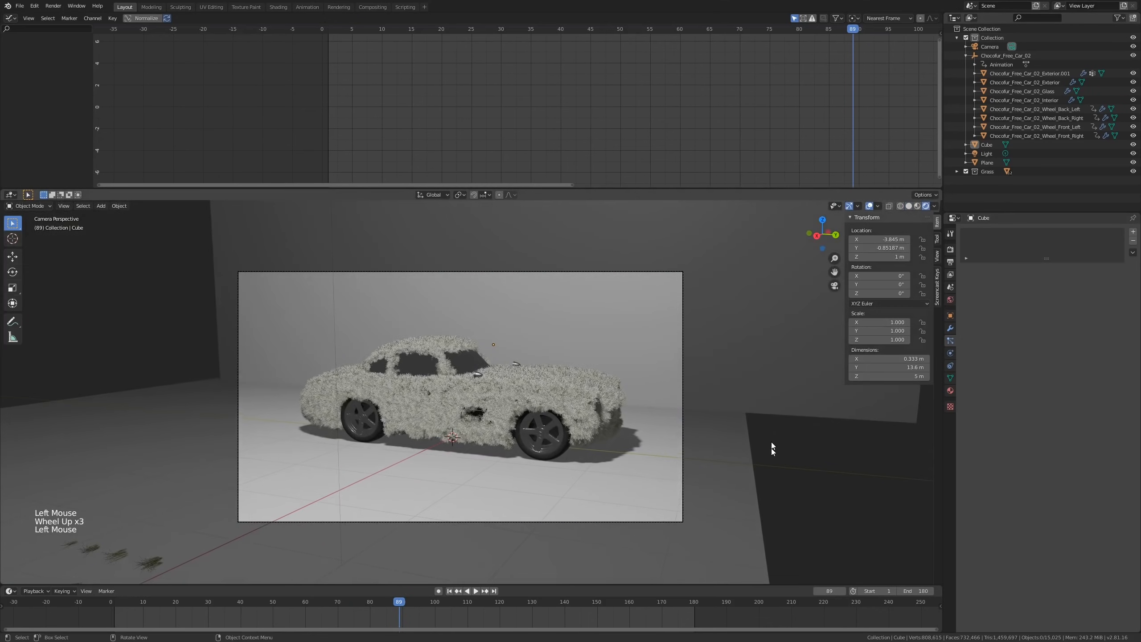
scroll(771, 448, down, 3)
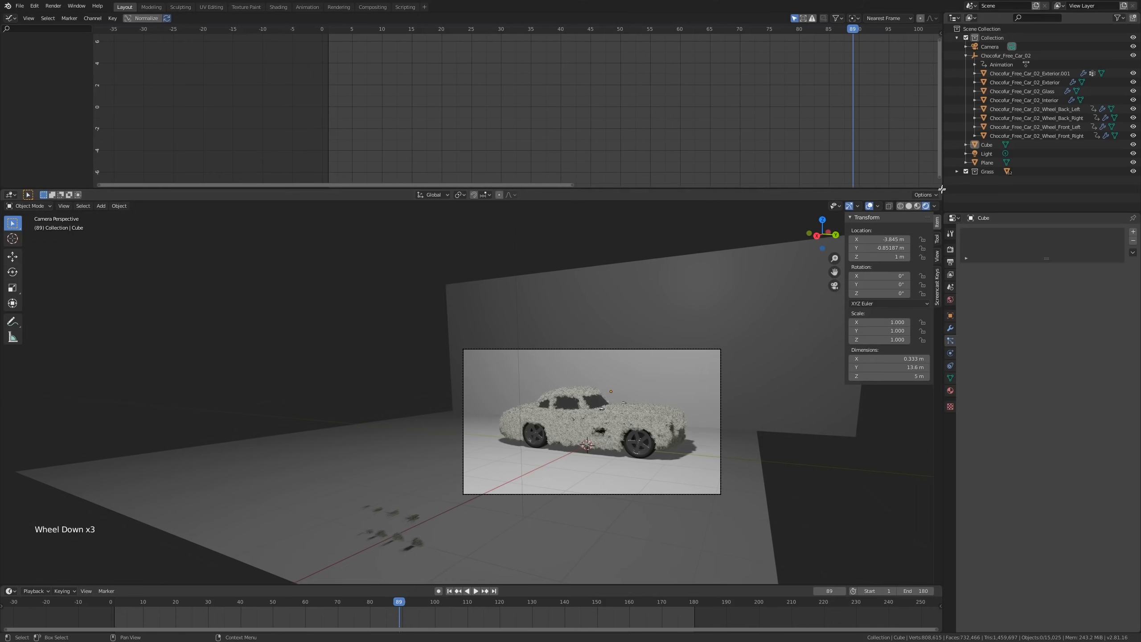
Step: Split the 3D viewport into two side by side and set the second one to rendered shading
drag(918, 191, 541, 211)
click(527, 206)
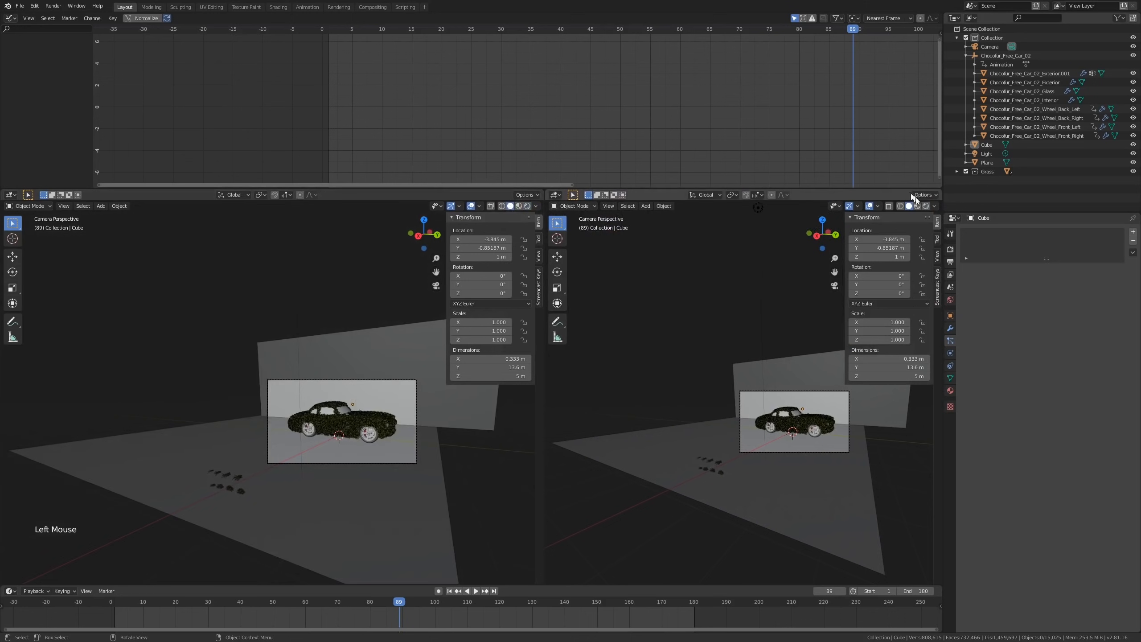
click(925, 206)
shift+middle_drag(828, 311, 679, 376)
scroll(679, 376, up, 3)
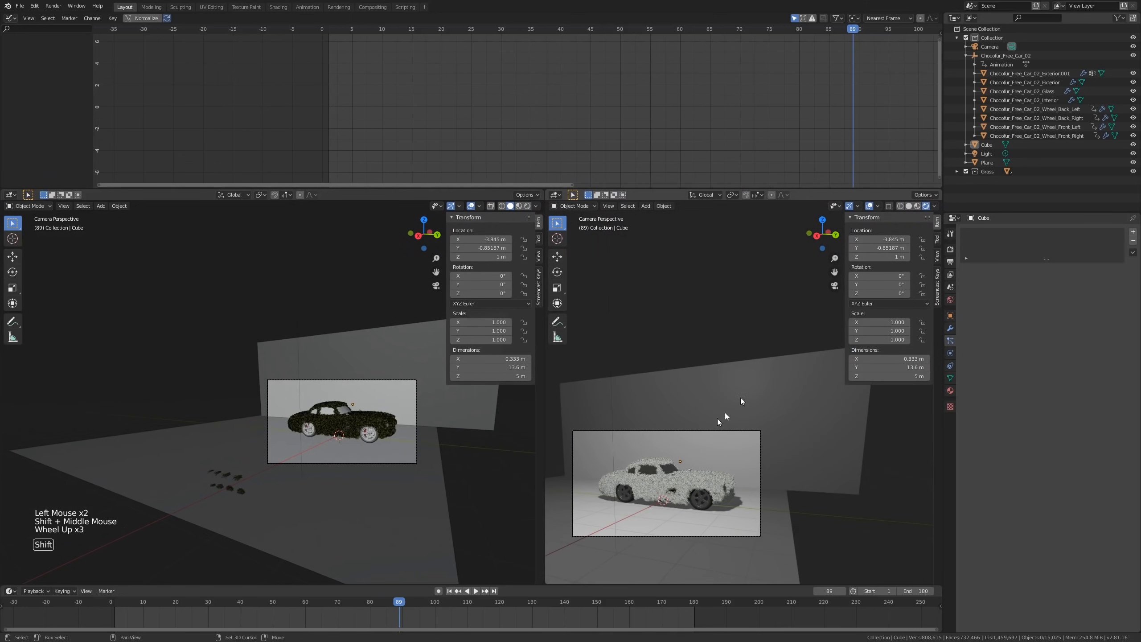
shift+middle_drag(717, 418, 726, 410)
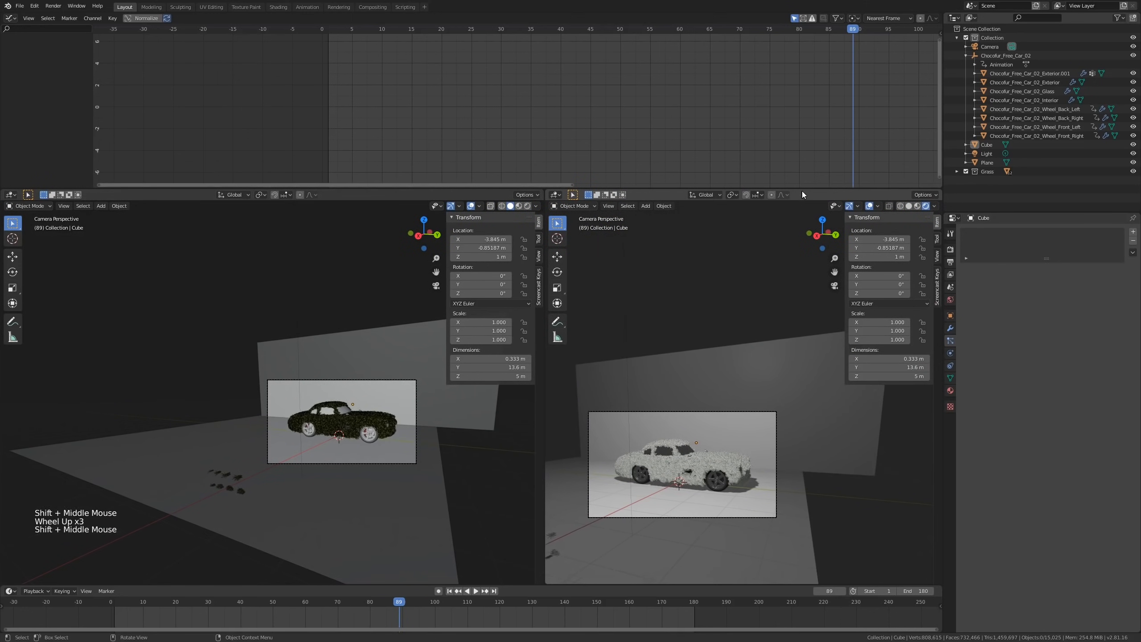
Step: Enlarge the editor area above the two viewports and frame the camera view in the rendered viewport
drag(803, 191, 779, 357)
shift+middle_drag(746, 471, 777, 439)
scroll(776, 437, up, 2)
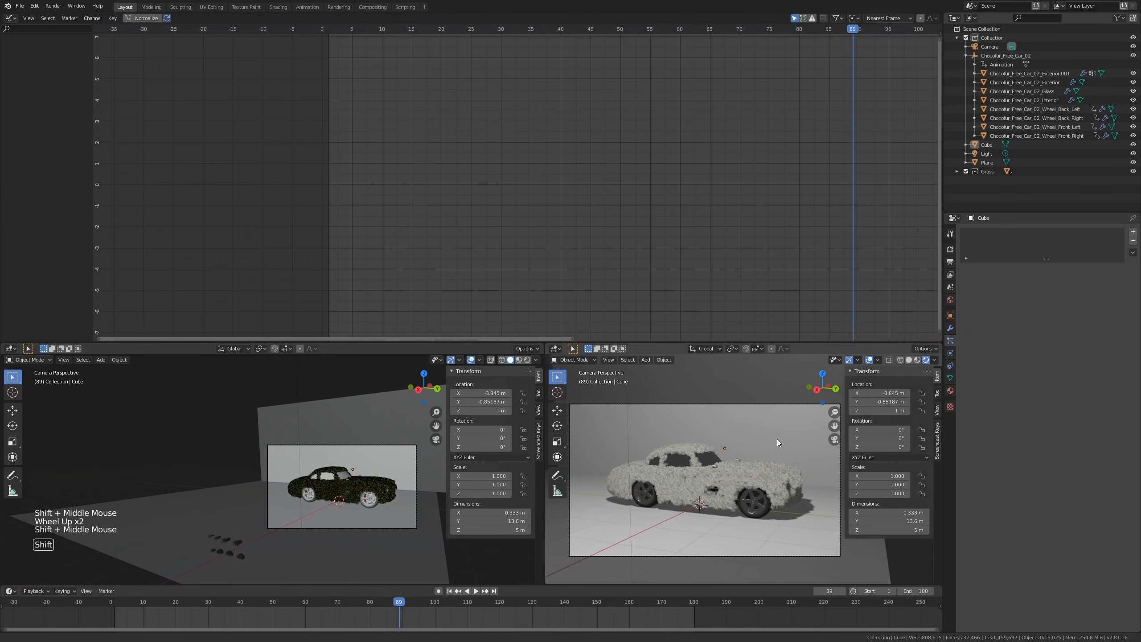
Step: Hide the sidebar, toolbar, overlays and gizmos in the rendered viewport and centre the camera frame in it
key(n)
key(t)
click(869, 359)
shift+middle_drag(696, 493, 753, 471)
scroll(739, 473, up, 1)
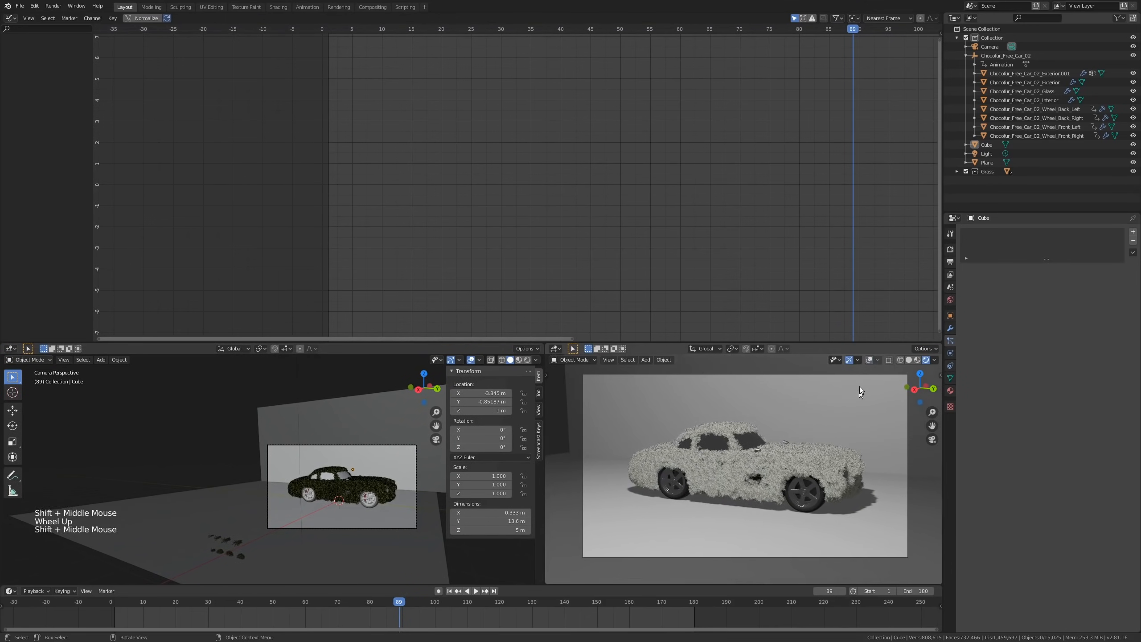
click(850, 360)
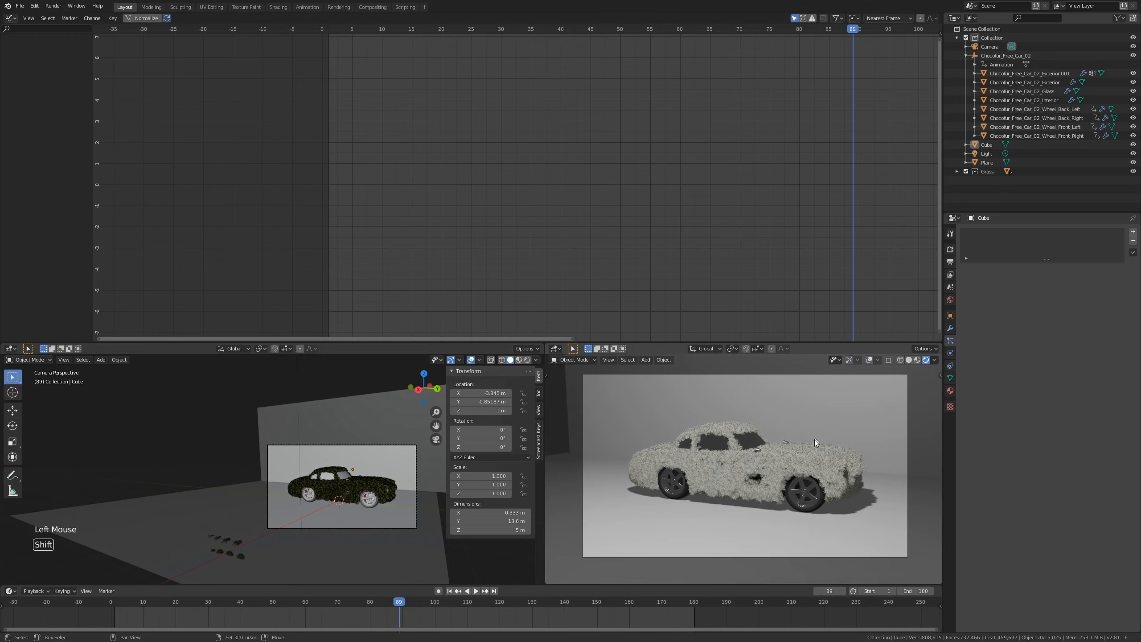
shift+middle_drag(815, 438, 808, 449)
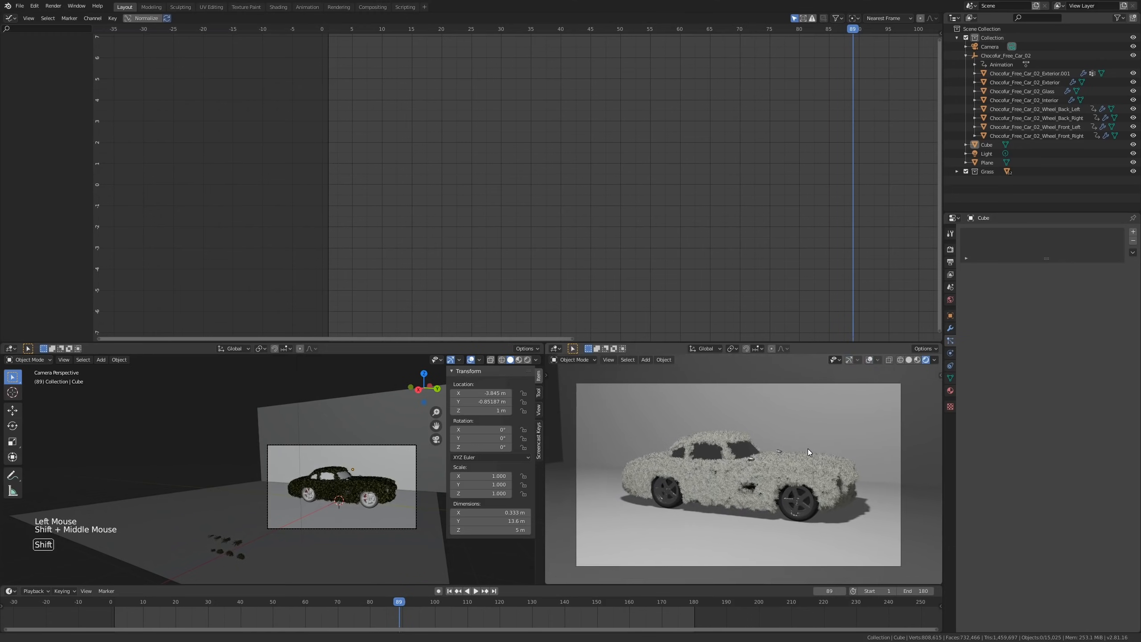
Step: Switch the render engine from Eevee to Cycles
click(951, 250)
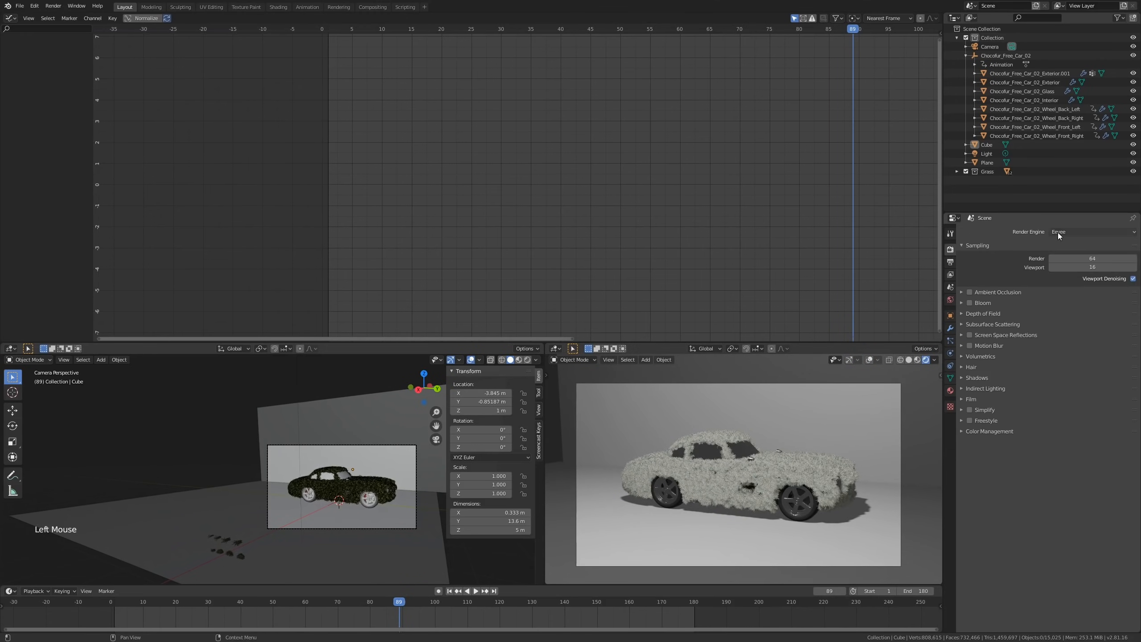
click(1057, 232)
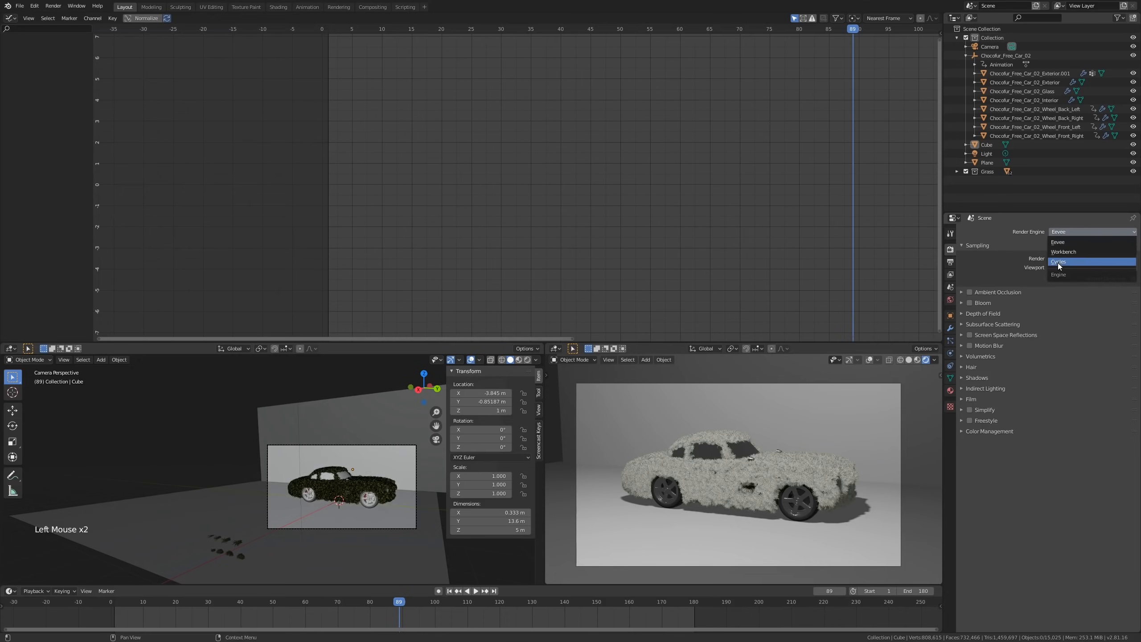
click(1058, 263)
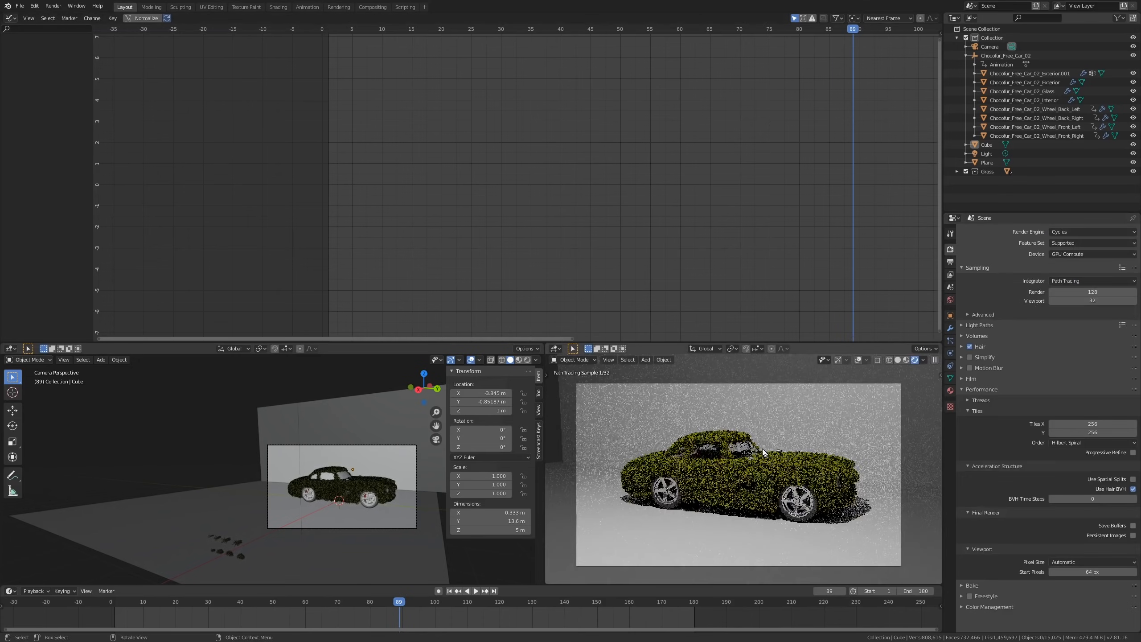
Step: Select the ground plane and examine the grass-covered car in the Cycles preview, up close and in the full frame
click(253, 426)
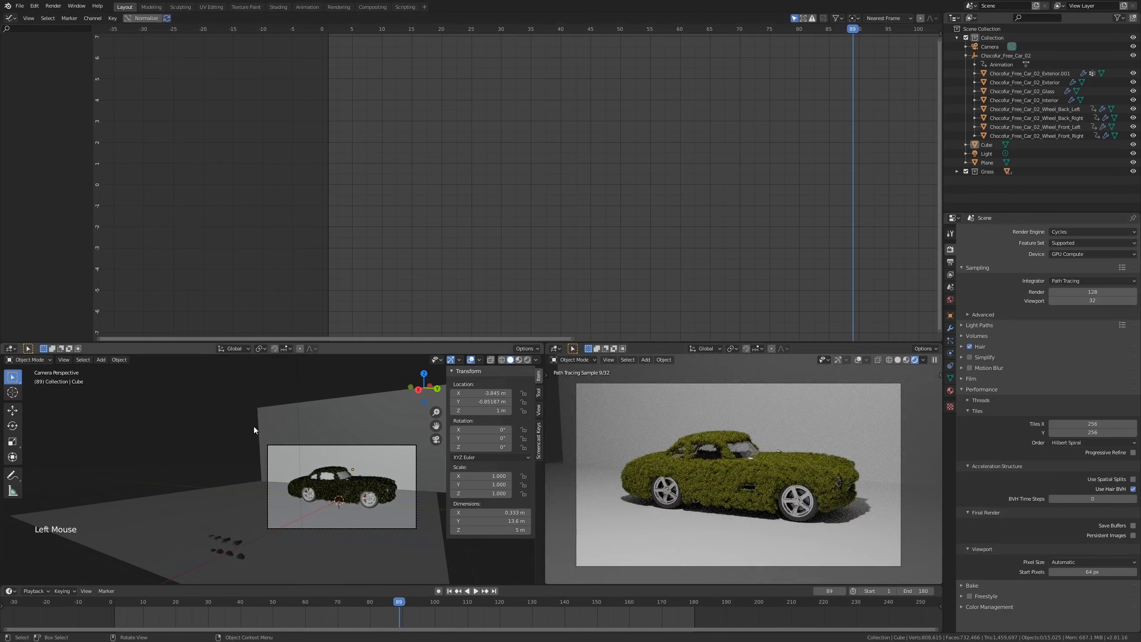
double_click(224, 482)
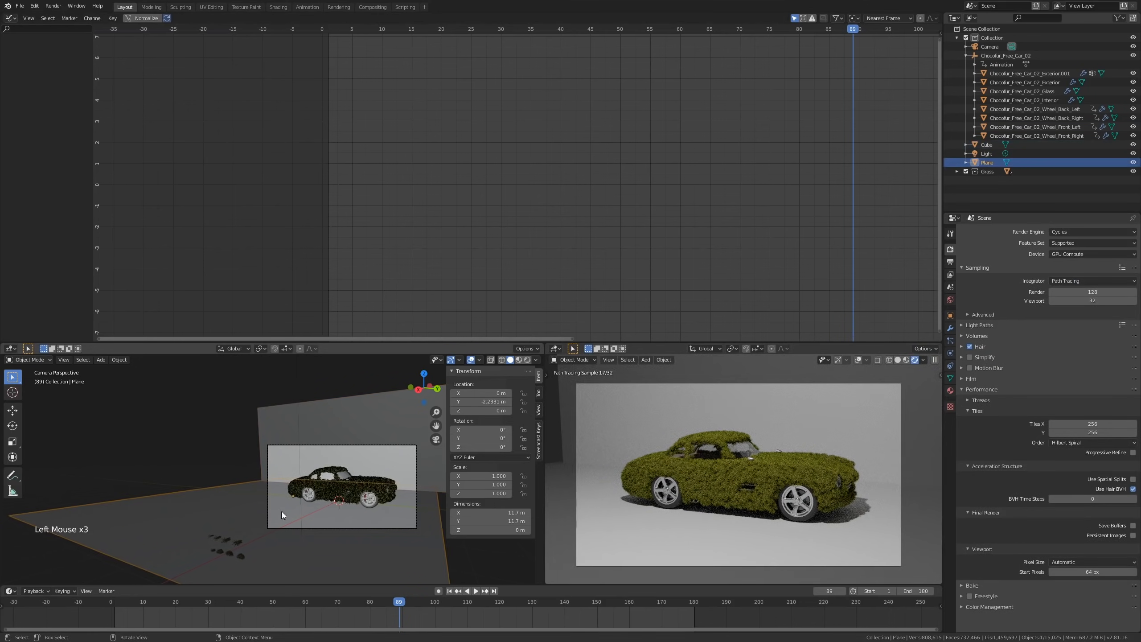
shift+middle_drag(279, 513, 293, 487)
scroll(293, 487, down, 2)
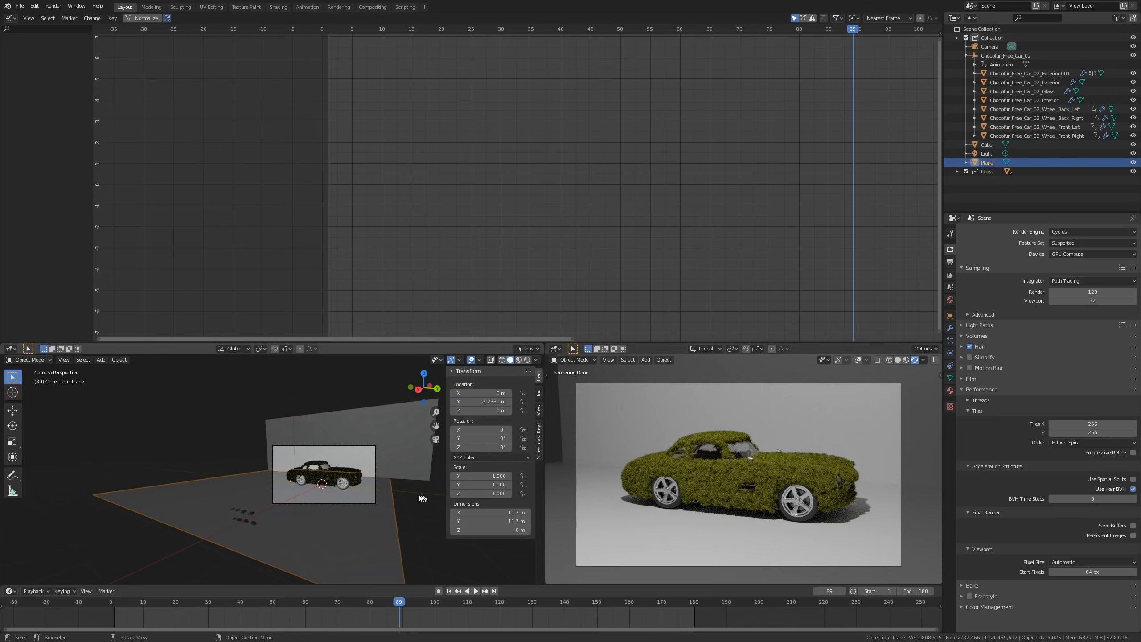
click(393, 512)
shift+middle_drag(401, 504, 408, 506)
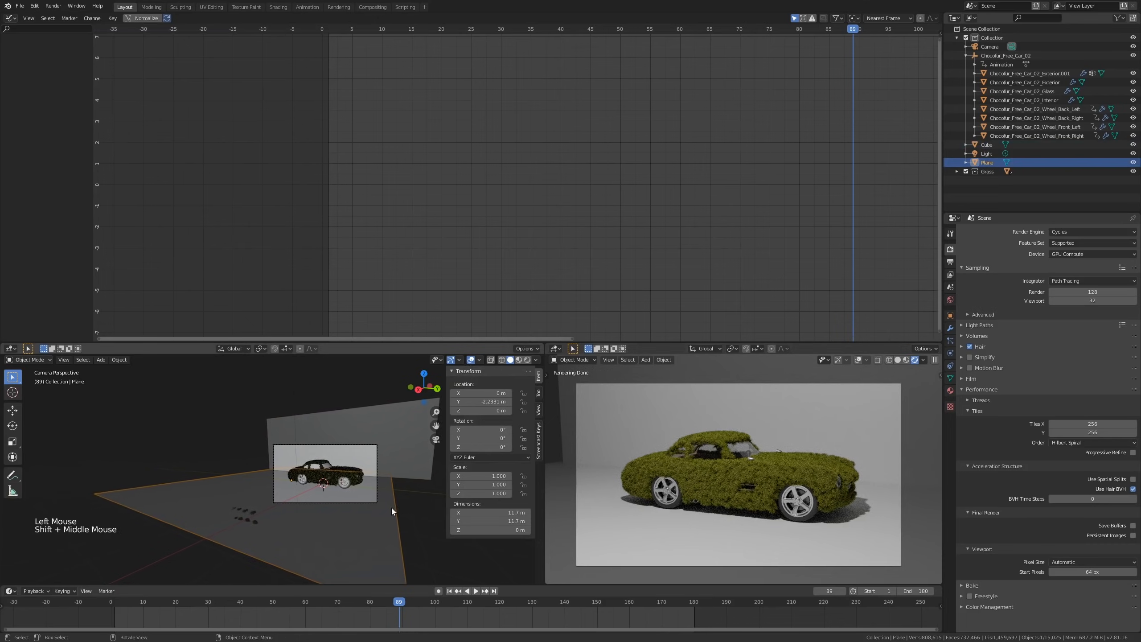
click(391, 507)
scroll(796, 442, up, 2)
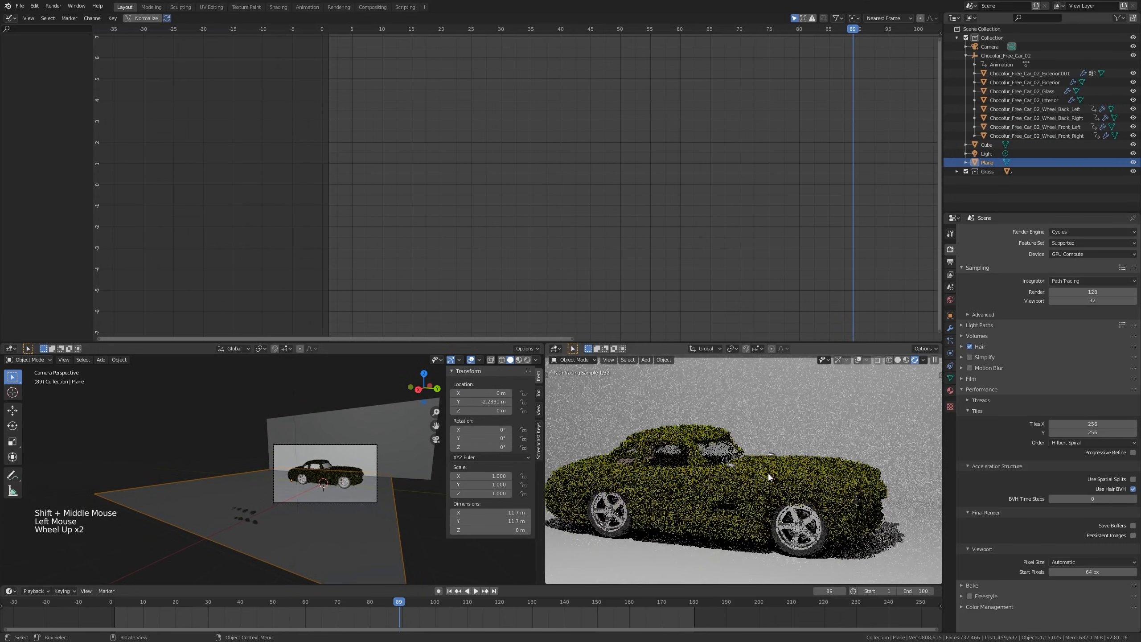
scroll(769, 474, down, 3)
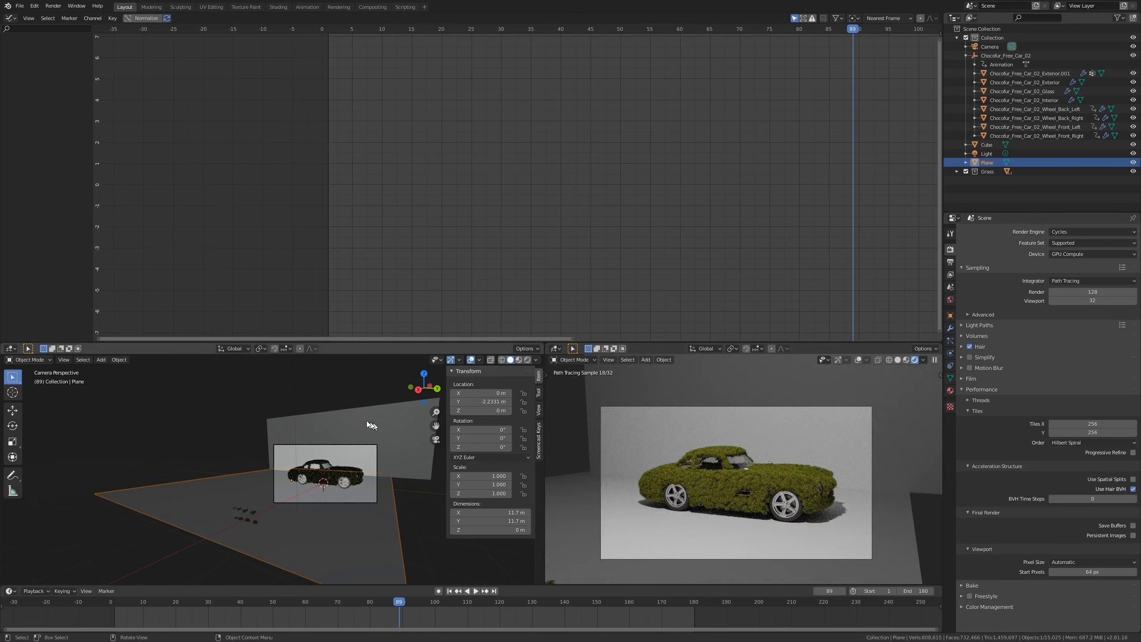
Step: Delete the existing light from the scene
shift+middle_drag(370, 423, 325, 437)
middle_drag(300, 390, 248, 452)
scroll(301, 428, down, 4)
click(236, 457)
key(x)
click(236, 457)
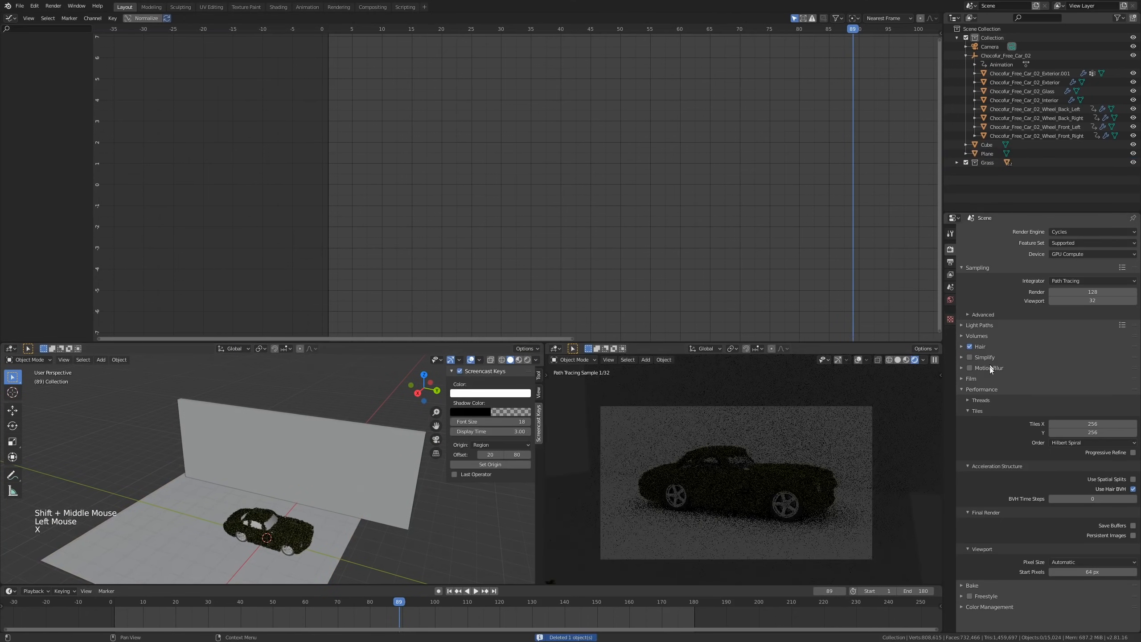
Step: Set the world background strength to 0
click(952, 300)
drag(1089, 297, 1060, 296)
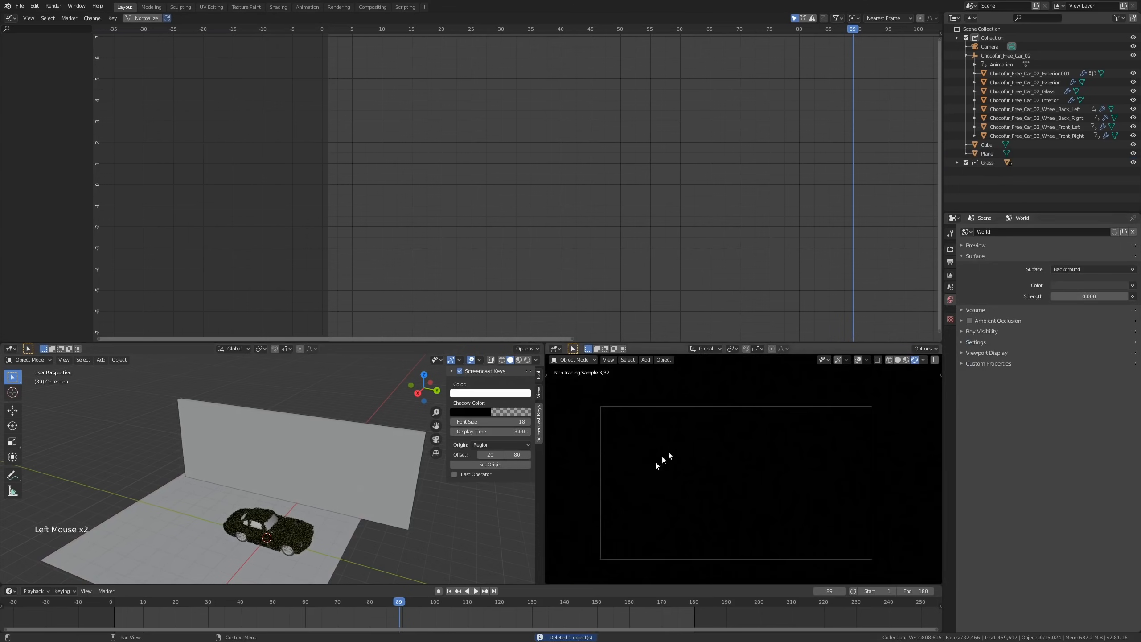
key(alt+a)
shift+middle_drag(666, 481, 674, 457)
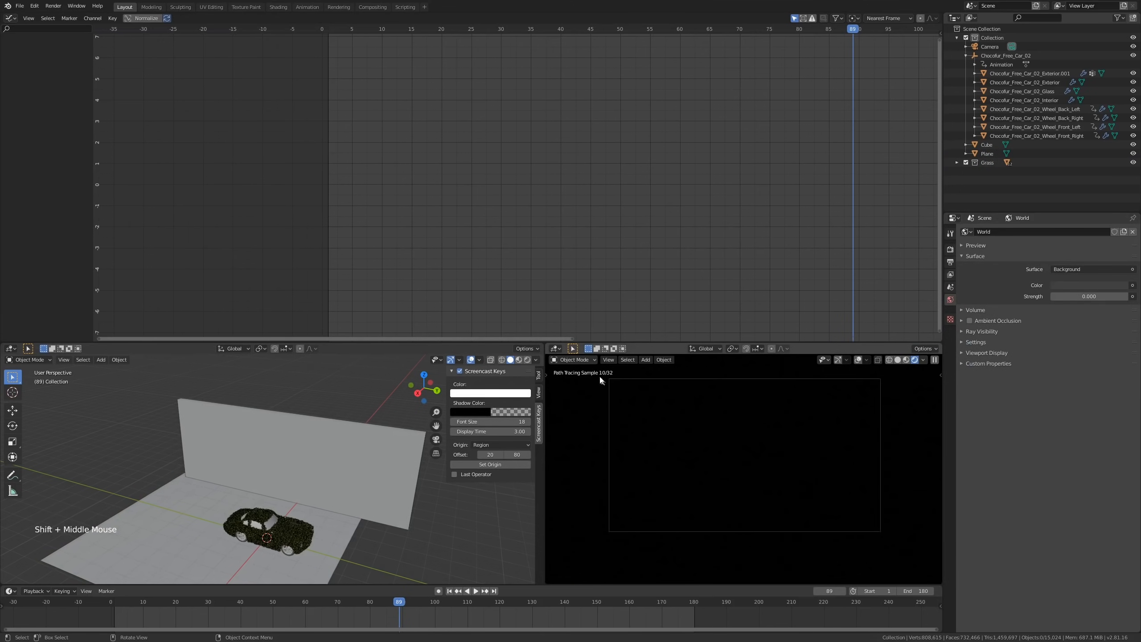
Step: Add an area light and raise it along Z to about 2.1 m above the car
middle_drag(316, 464, 305, 476)
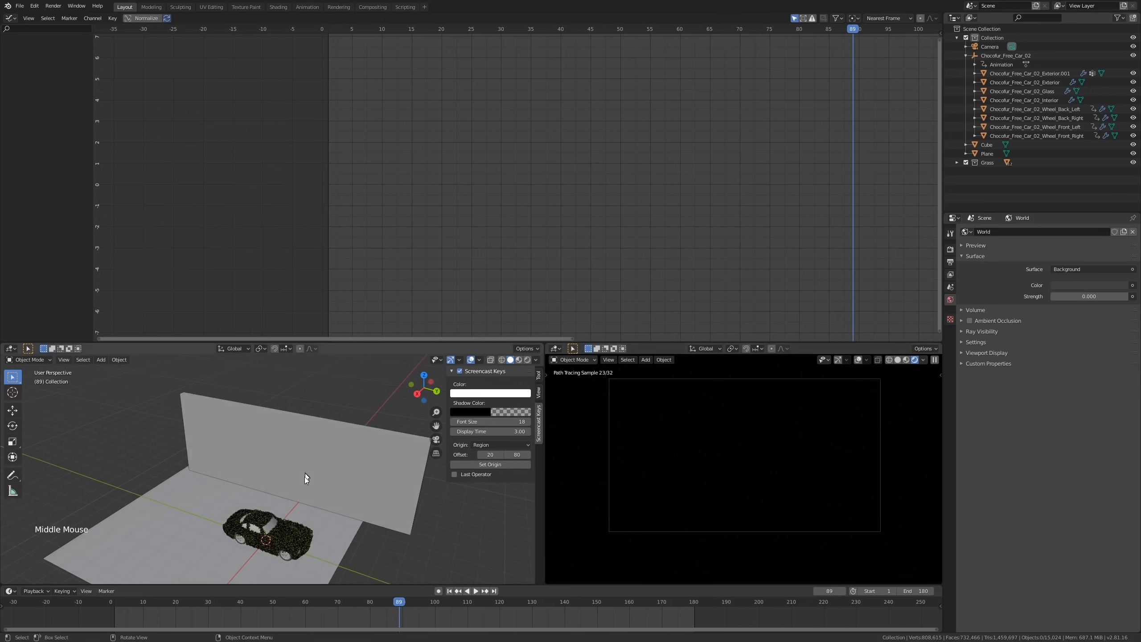
key(shift+a)
mouse_move(277, 574)
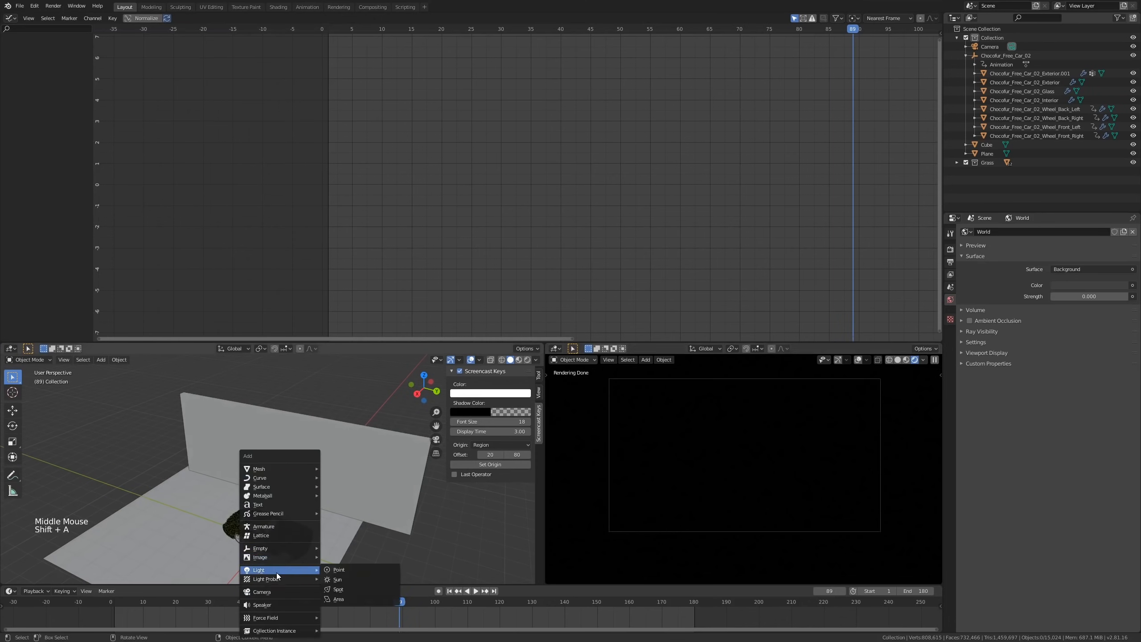
click(346, 599)
shift+middle_drag(339, 555, 330, 510)
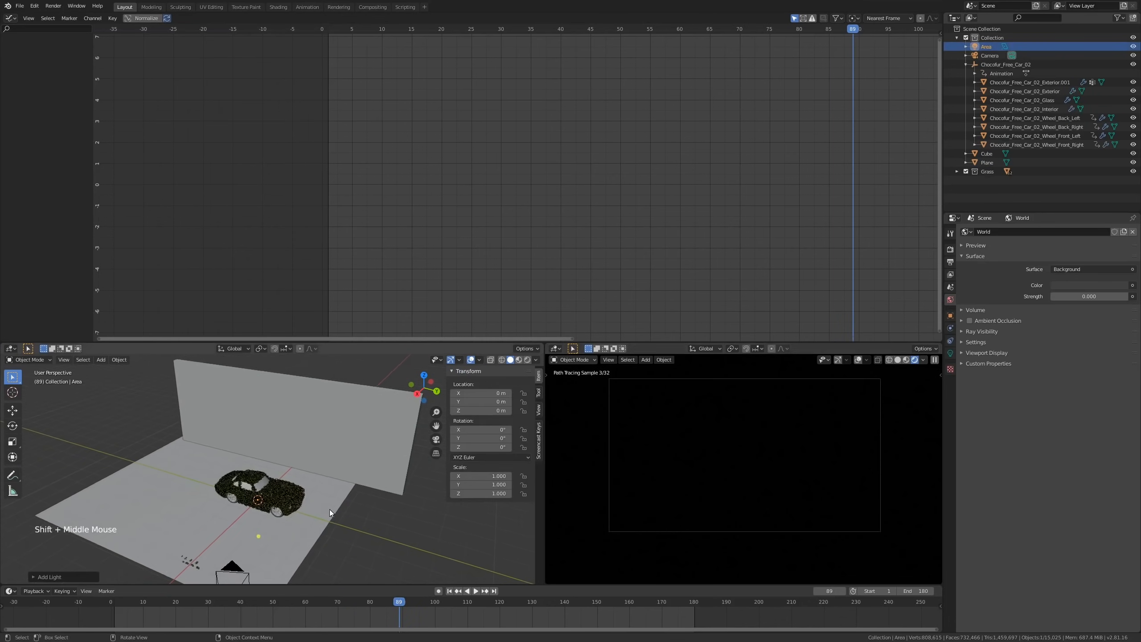
key(g)
click(314, 487)
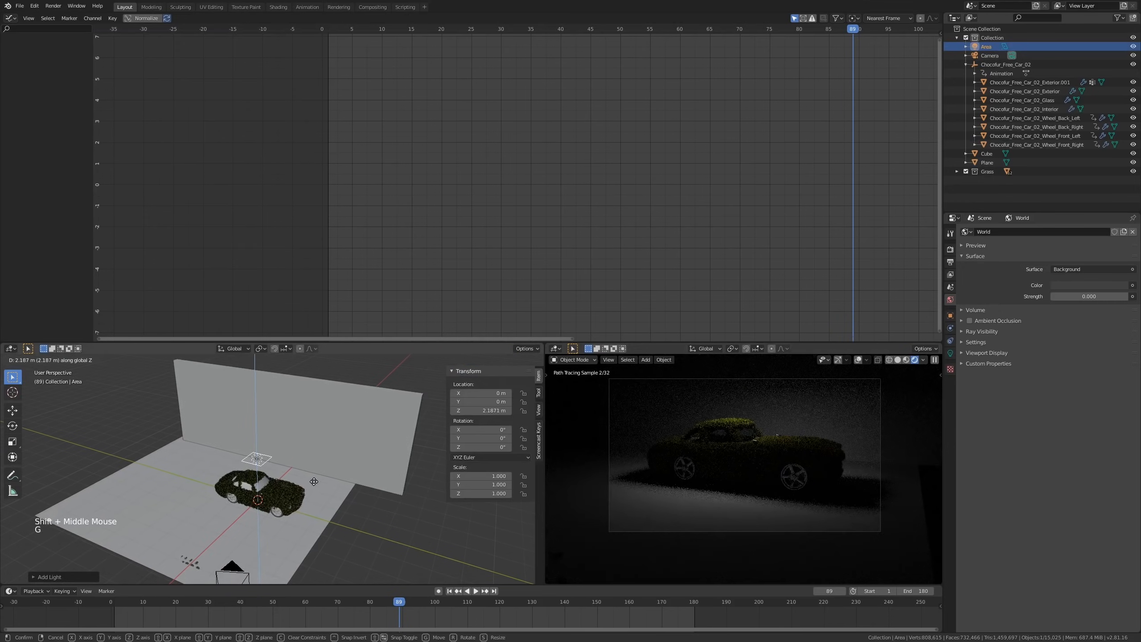
Step: Raise the area light to about 2.44 m along Z and increase its power to about 723 W
shift+middle_drag(313, 488, 310, 477)
middle_drag(310, 477, 252, 485)
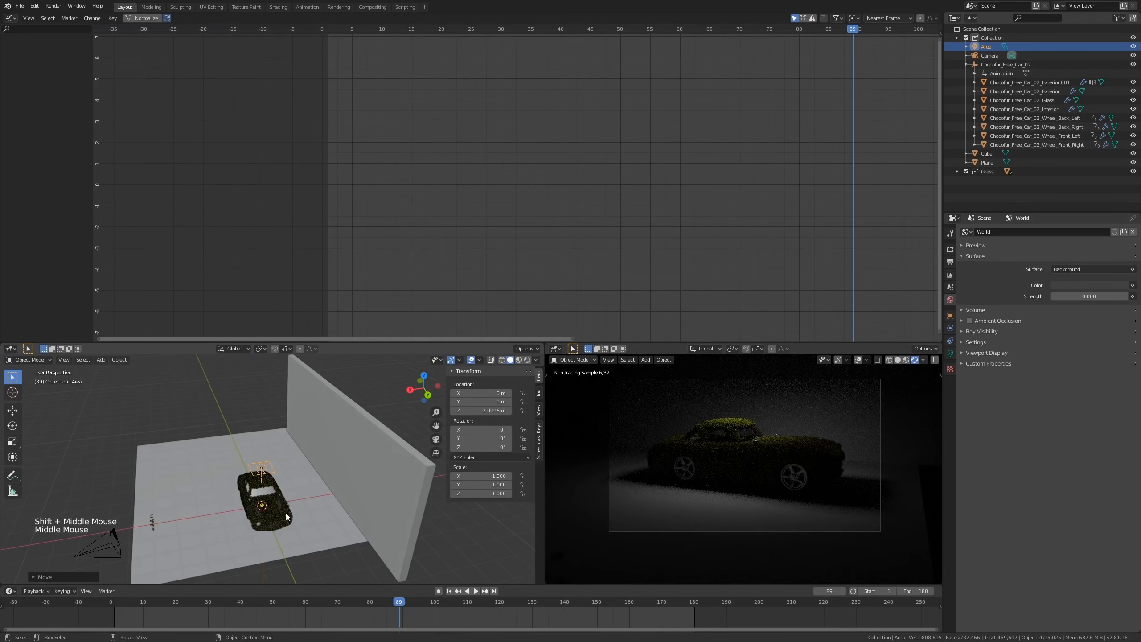
click(950, 355)
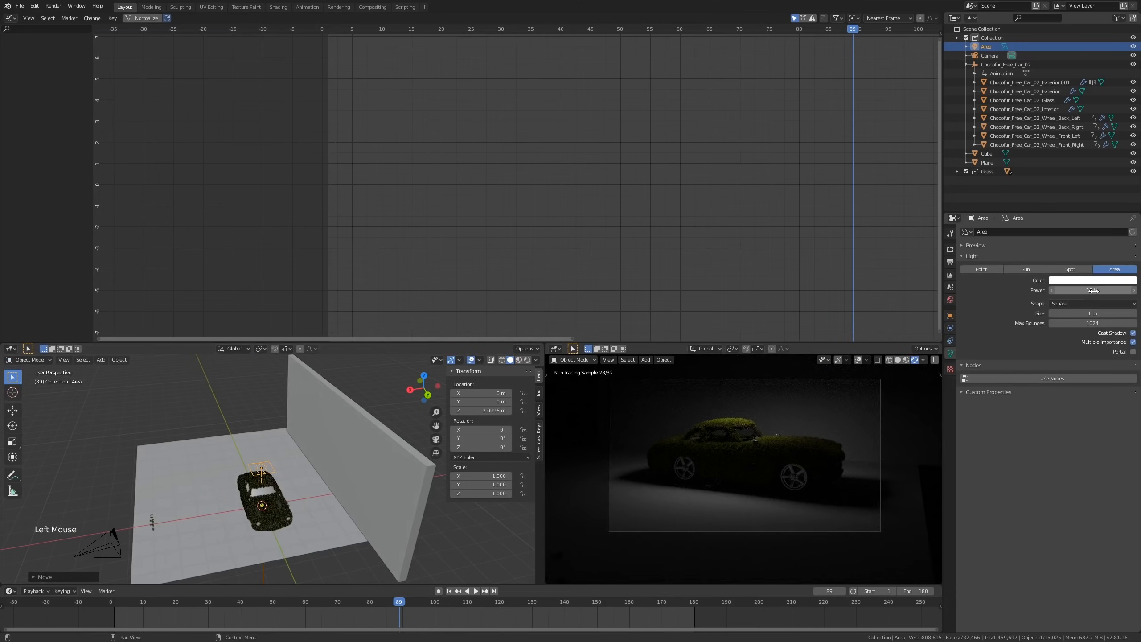
drag(1087, 290, 1093, 290)
key(g)
key(z)
click(352, 449)
mouse_move(1091, 290)
mouse_down()
mouse_move(1075, 290)
mouse_move(1093, 290)
mouse_up()
Step: Set a render border around the camera frame in the rendered viewport
shift+middle_drag(839, 425, 841, 428)
scroll(719, 427, down, 2)
key(ctrl+b)
drag(602, 388, 879, 529)
scroll(812, 493, up, 2)
shift+middle_drag(811, 492, 791, 470)
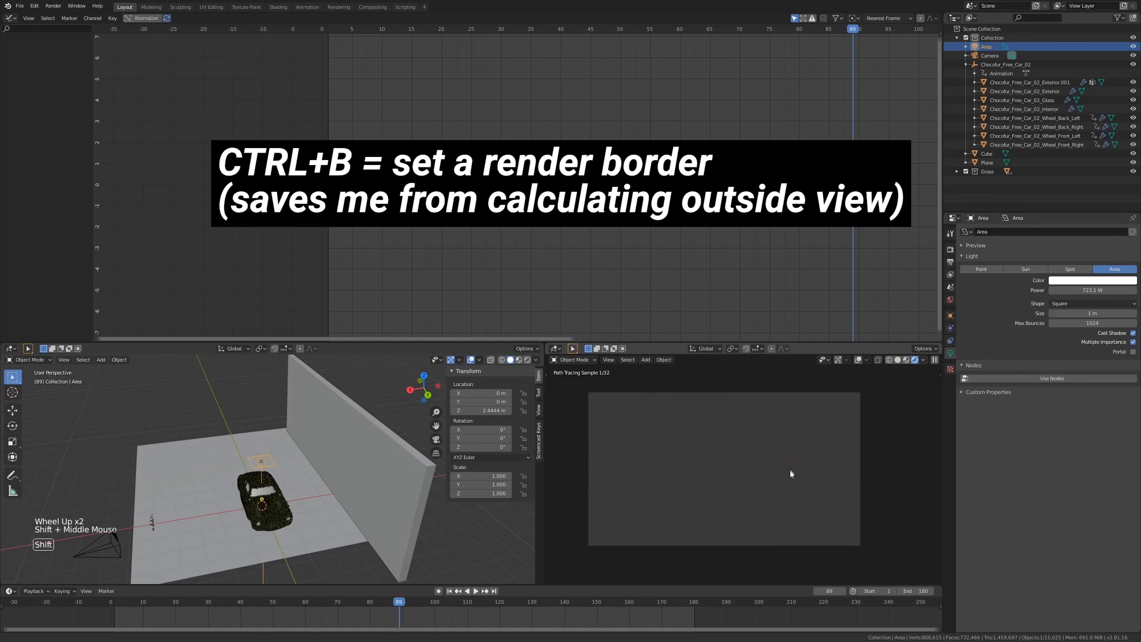
Step: Set the area light's power to 1200 W
middle_drag(293, 475, 330, 453)
drag(1069, 290, 1075, 289)
click(1112, 293)
text(1200)
key(Return)
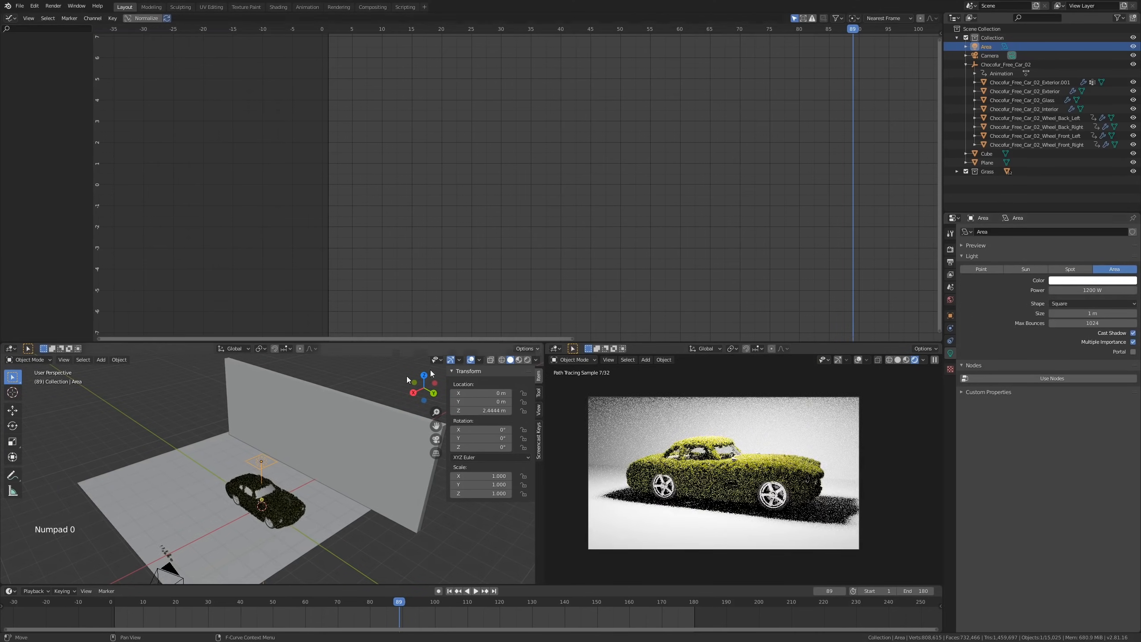
Step: Change the area light's shape to Ellipse, sized about 1.6 m in X and 4.12 m in Y
click(1091, 303)
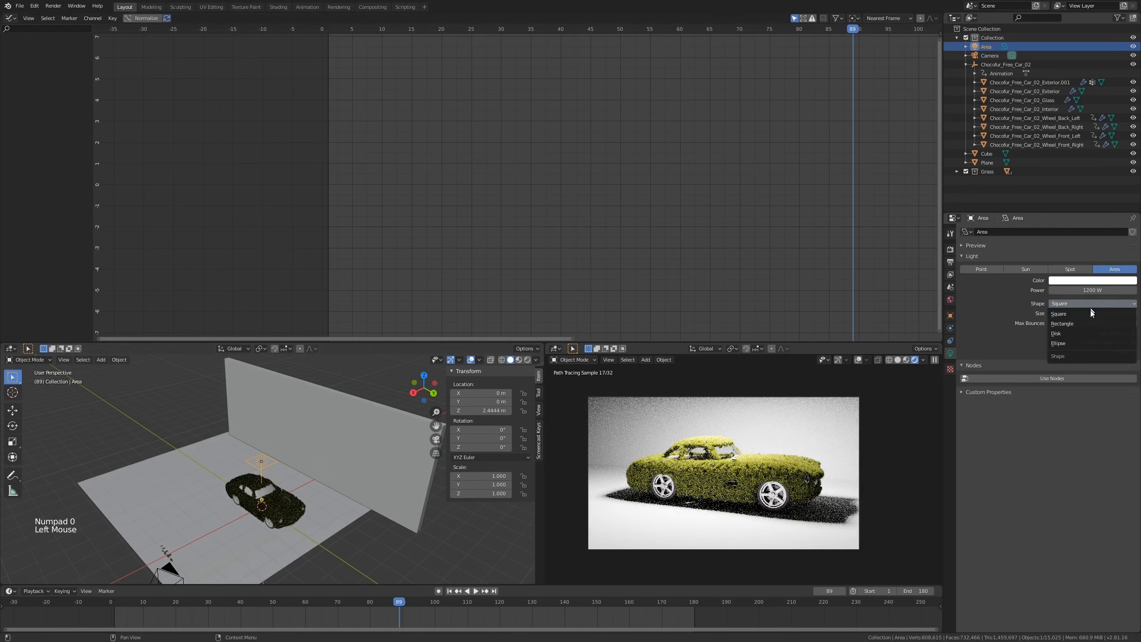
click(1077, 342)
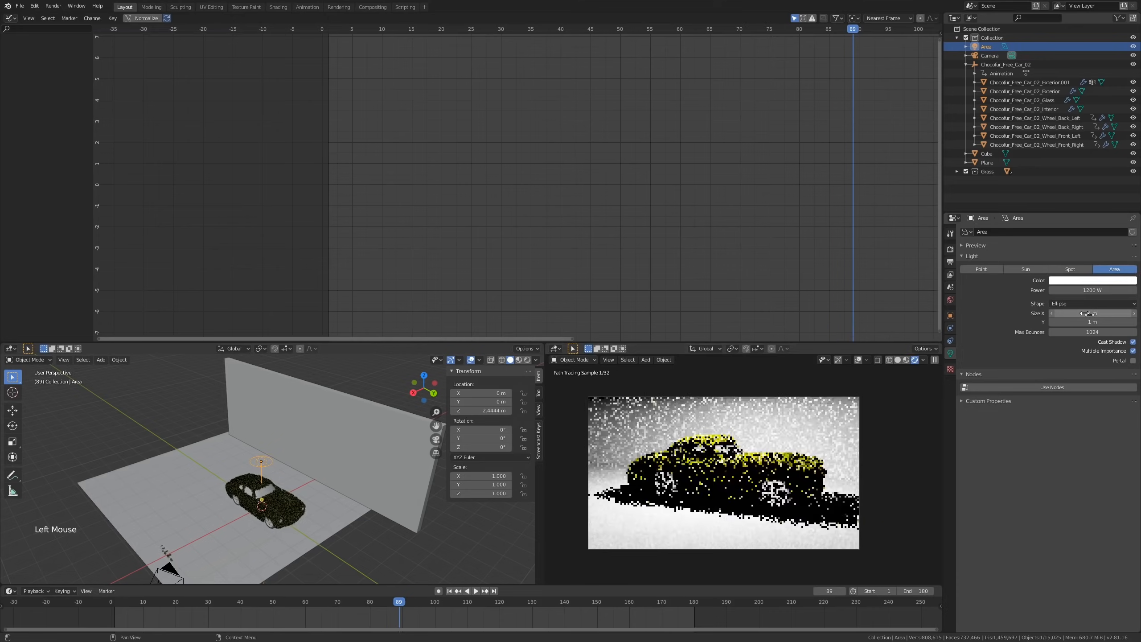
mouse_move(1092, 322)
mouse_down()
mouse_move(1082, 315)
mouse_move(1097, 315)
mouse_up()
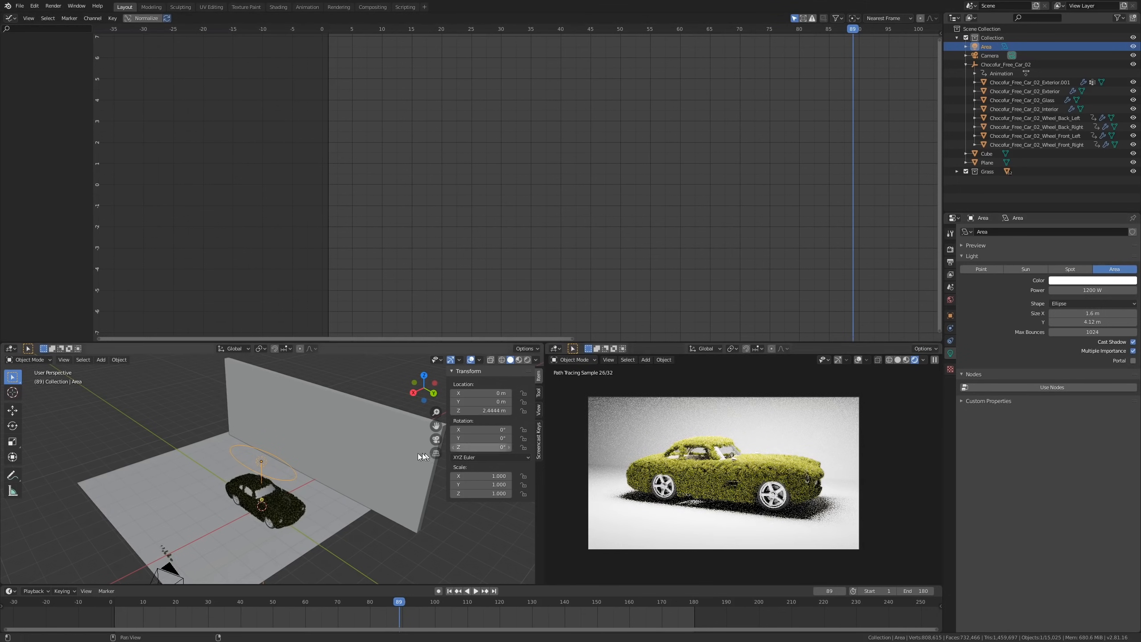
Step: In front view, rotate the area light to about -26.9° around Y and move it to about X -1.12 m, Z 2.24 m
key(KP_1)
key(KP_3)
key(KP_1)
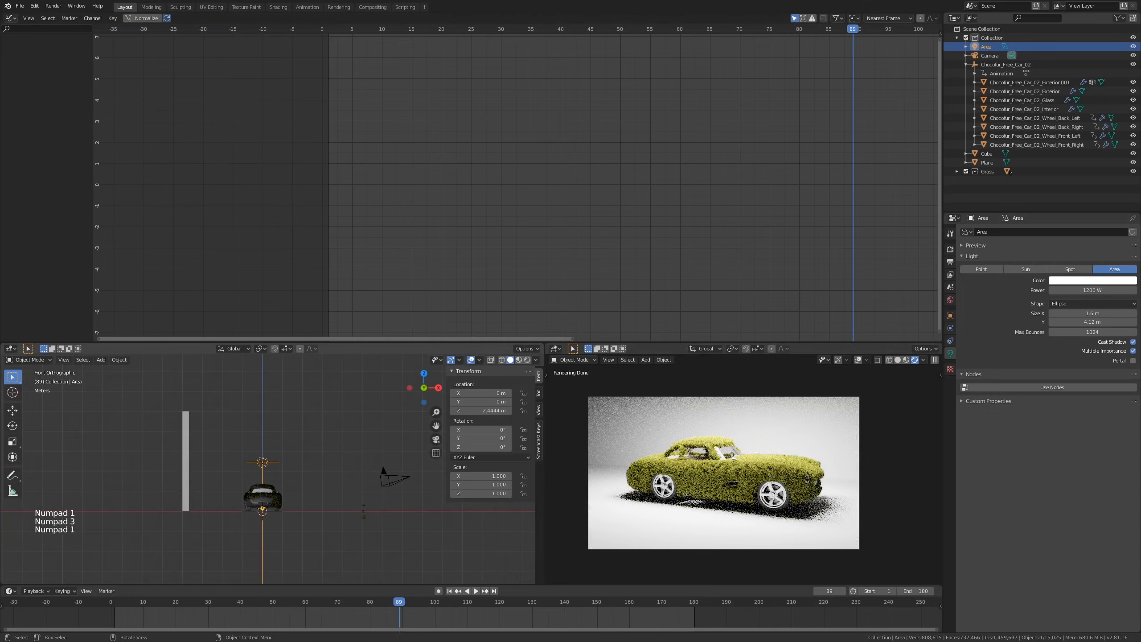
key(r)
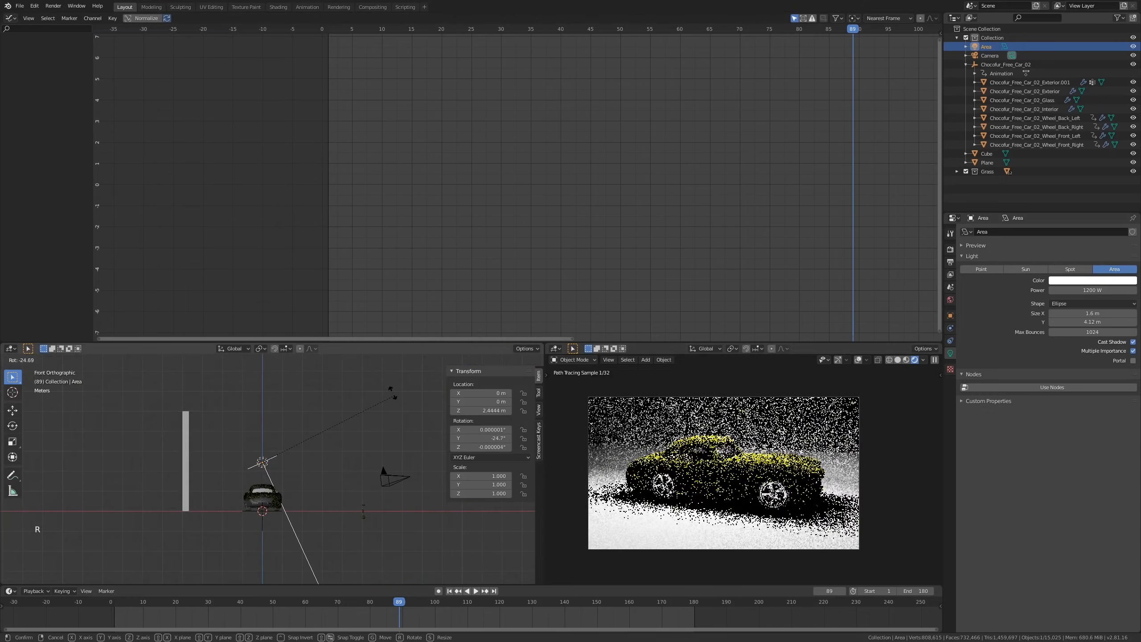
click(393, 402)
key(g)
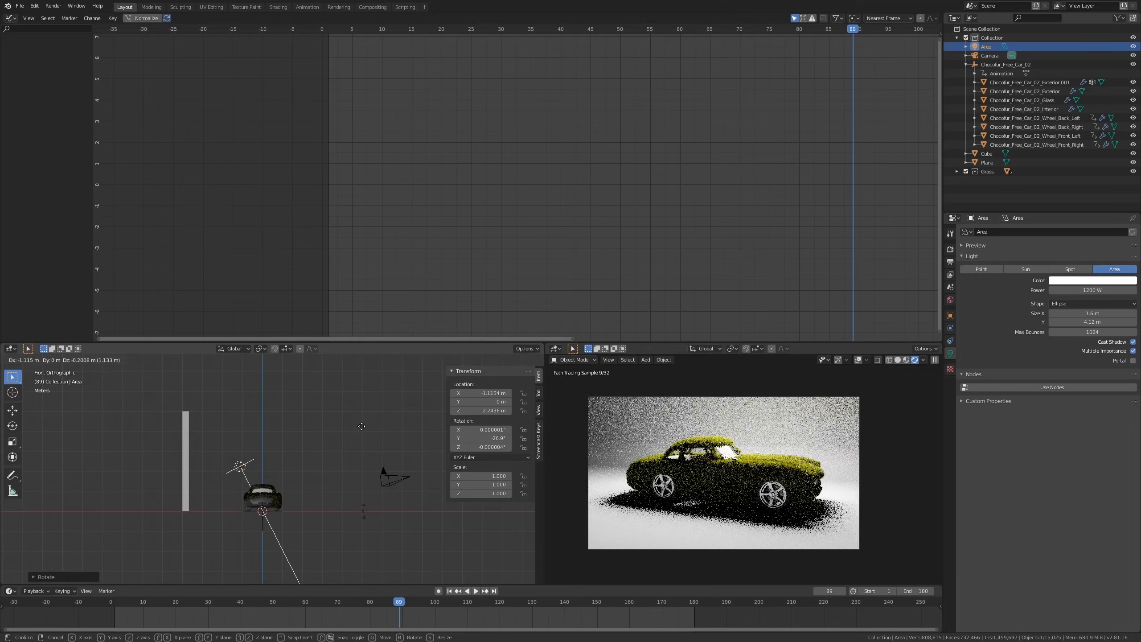
click(362, 427)
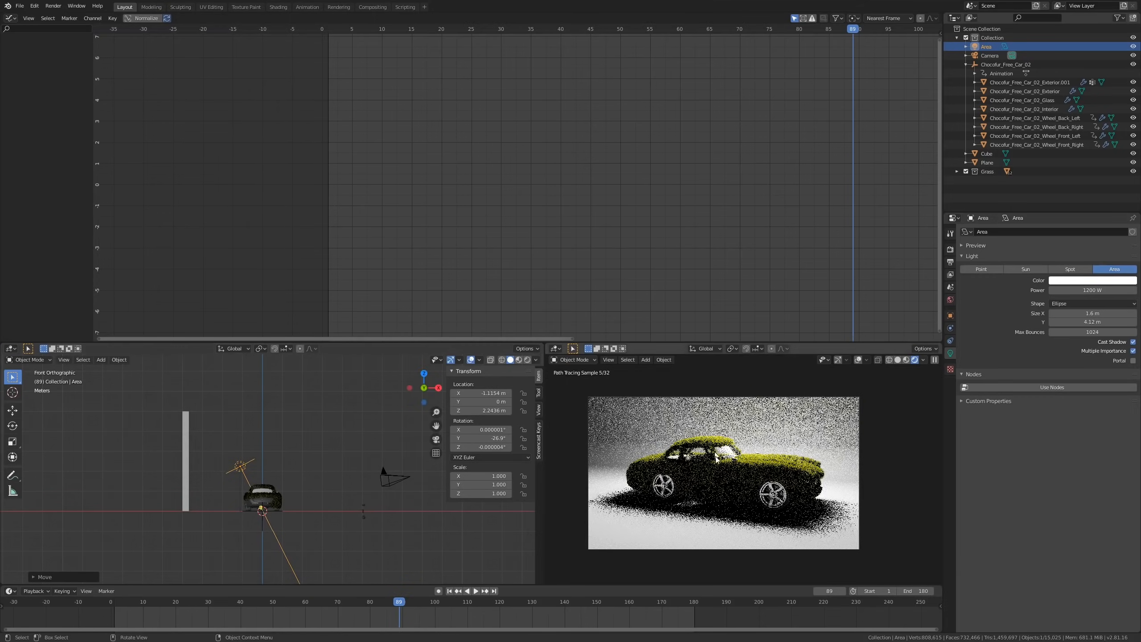
Step: Check the car closely in the rendered preview and turn off Multiple Importance for the area light
scroll(737, 461, up, 4)
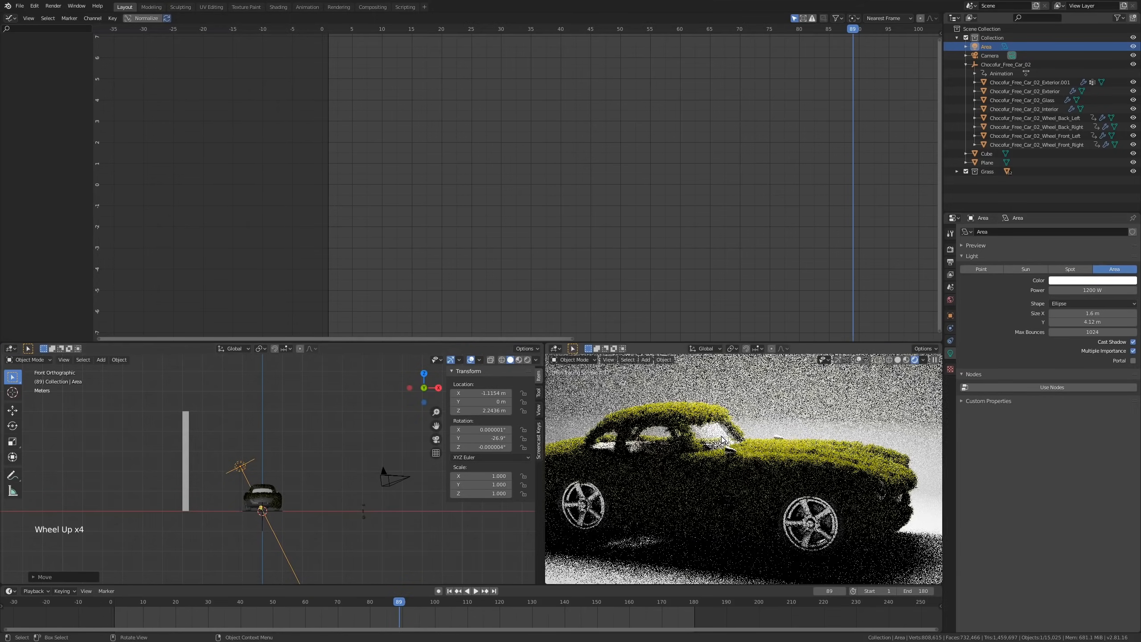
scroll(673, 447, down, 1)
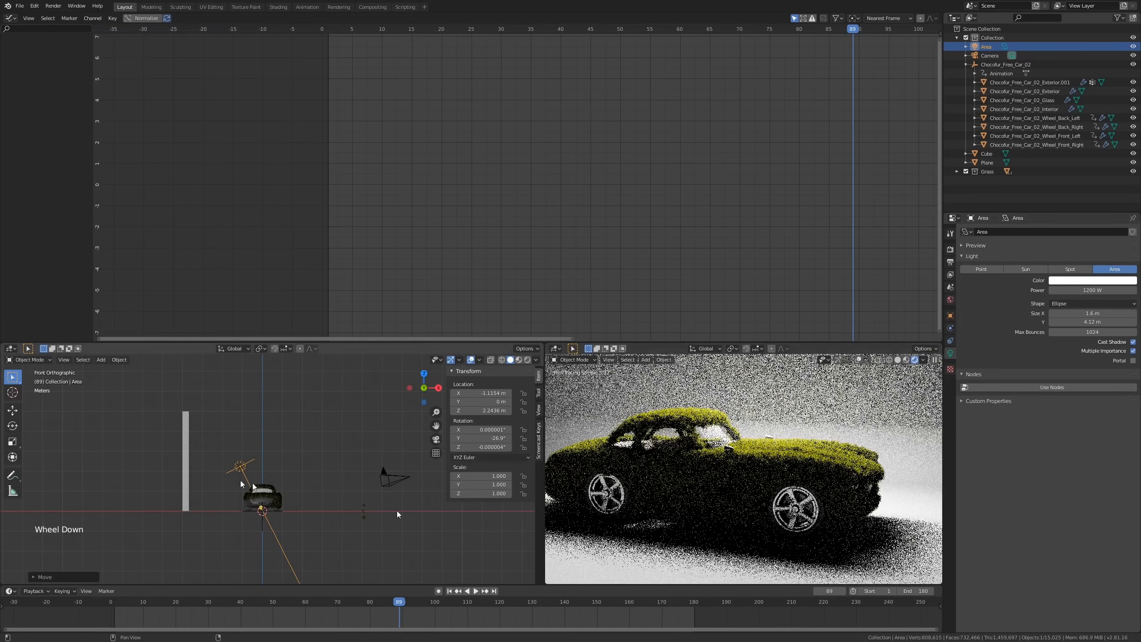
click(1133, 351)
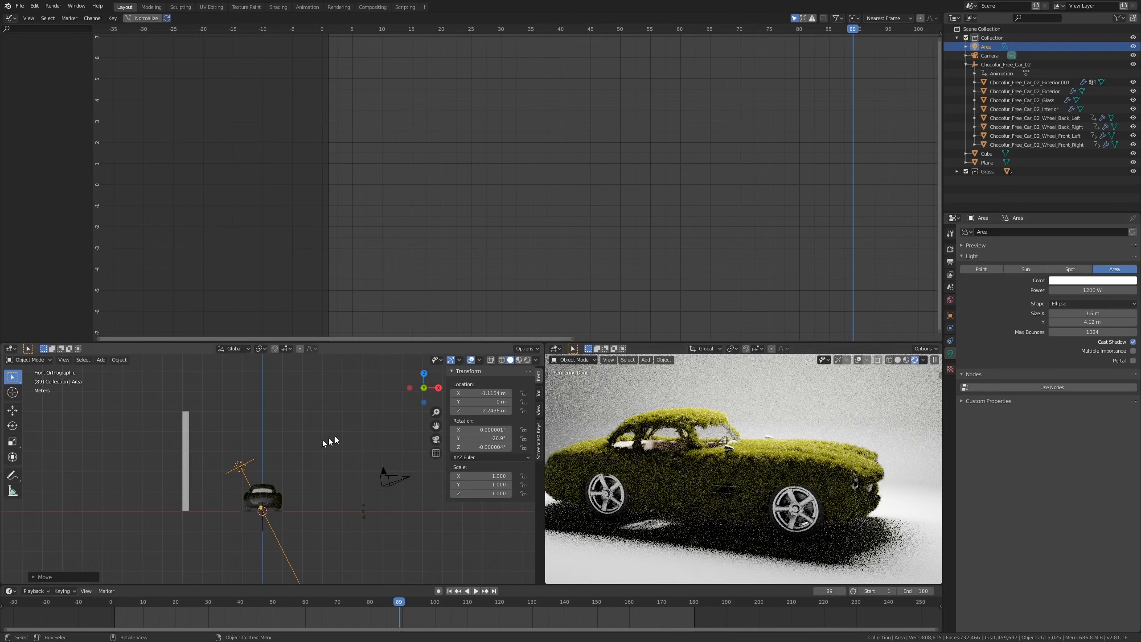
Step: Move the area light to about X -1.05 m, Z 2.42 m and set its power to 2000 W
key(g)
click(273, 462)
scroll(274, 462, down, 1)
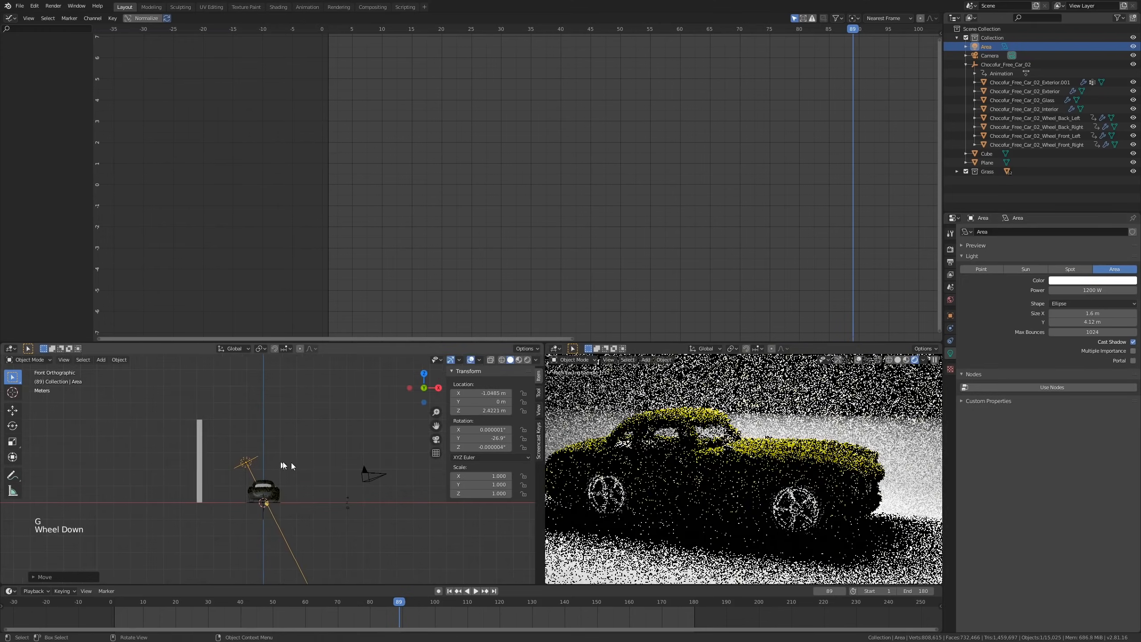
click(1084, 290)
text(2000)
key(Return)
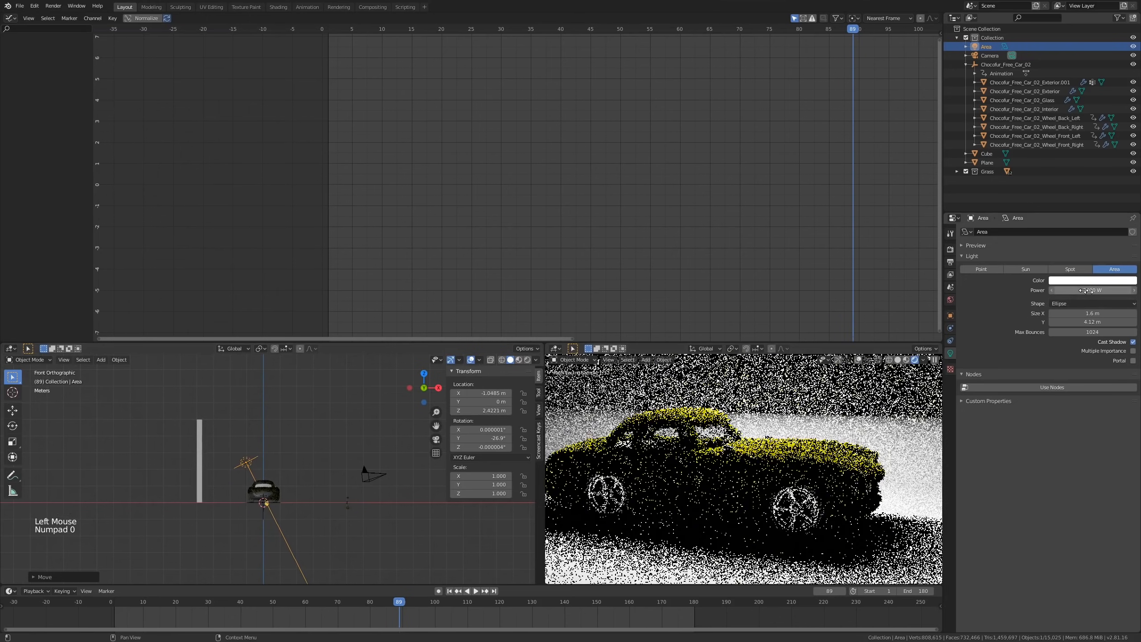
Step: Select the back wall, switch the upper editor to the Shader Editor, and create a new material for the wall
scroll(749, 499, down, 4)
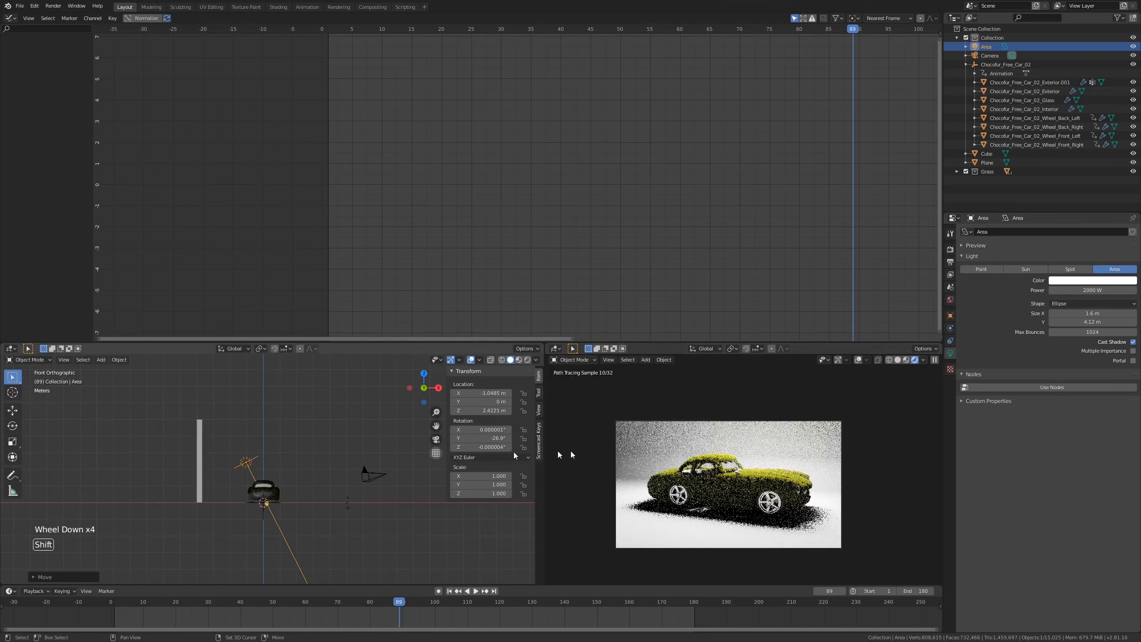
middle_drag(265, 445, 227, 452)
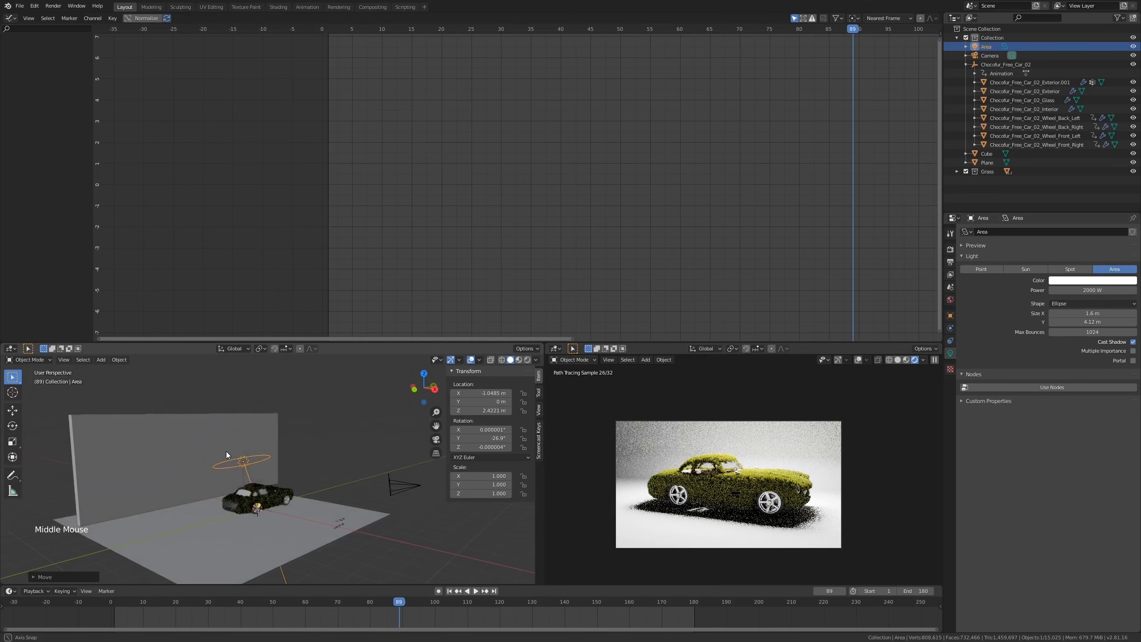
click(329, 440)
middle_drag(312, 442, 267, 441)
click(273, 434)
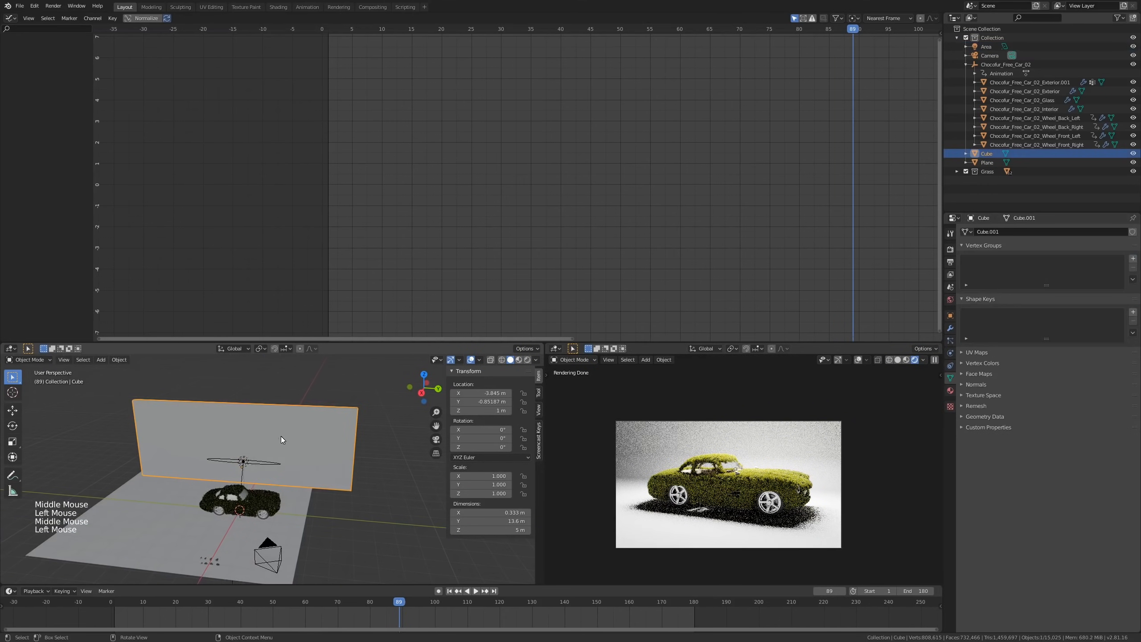
click(10, 18)
click(41, 82)
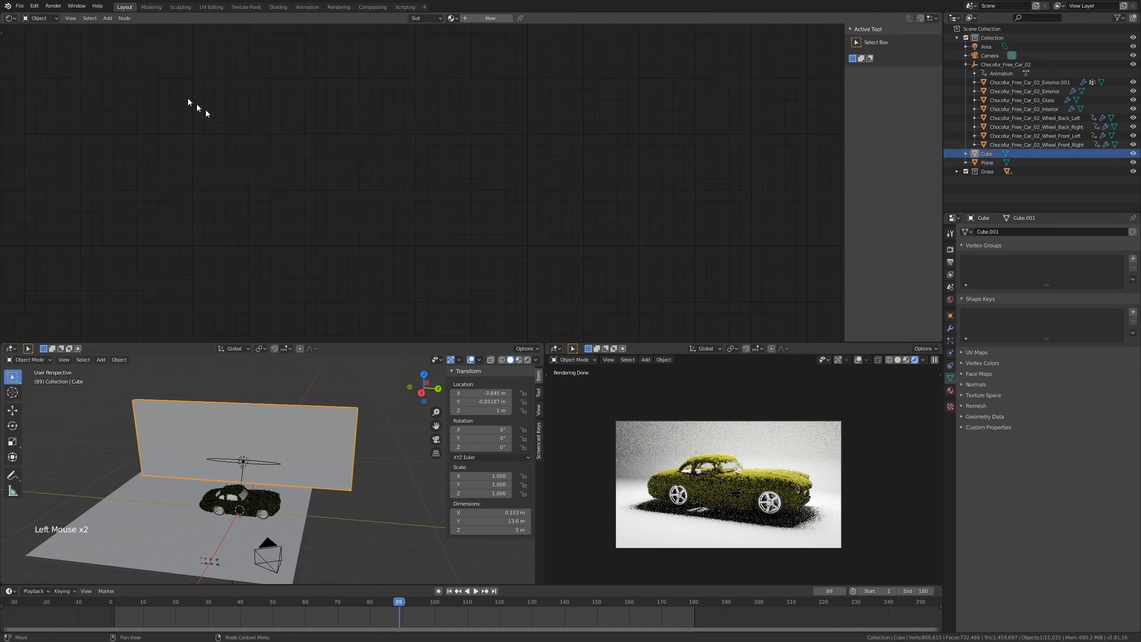
middle_drag(362, 288, 356, 223)
click(484, 18)
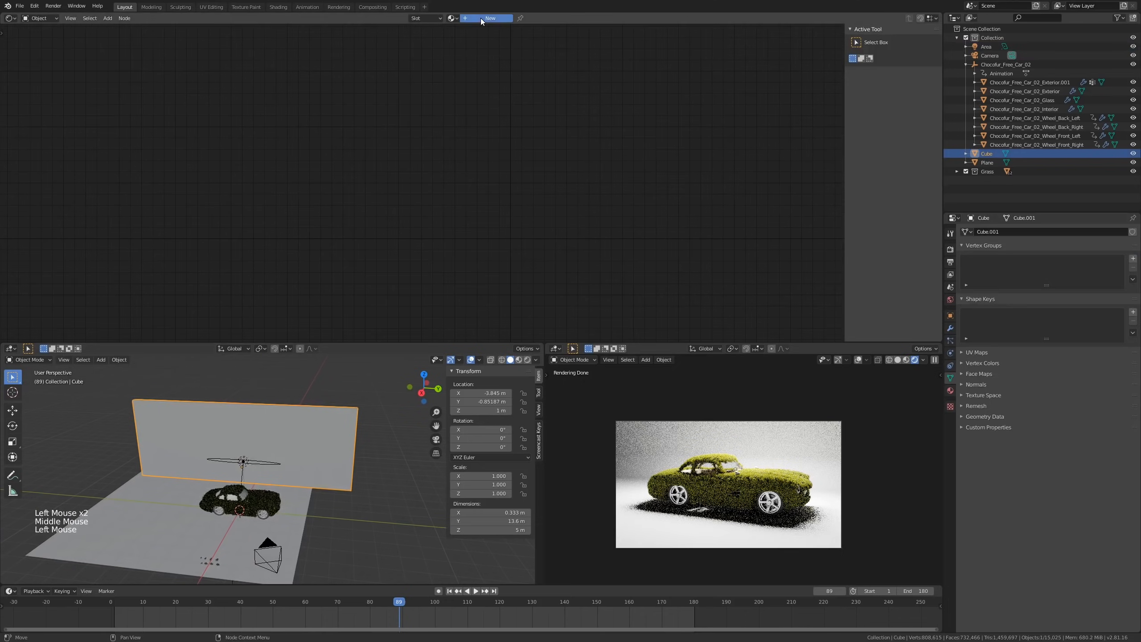
Step: Set the wall material's base color to black and its roughness to 1.000
click(625, 136)
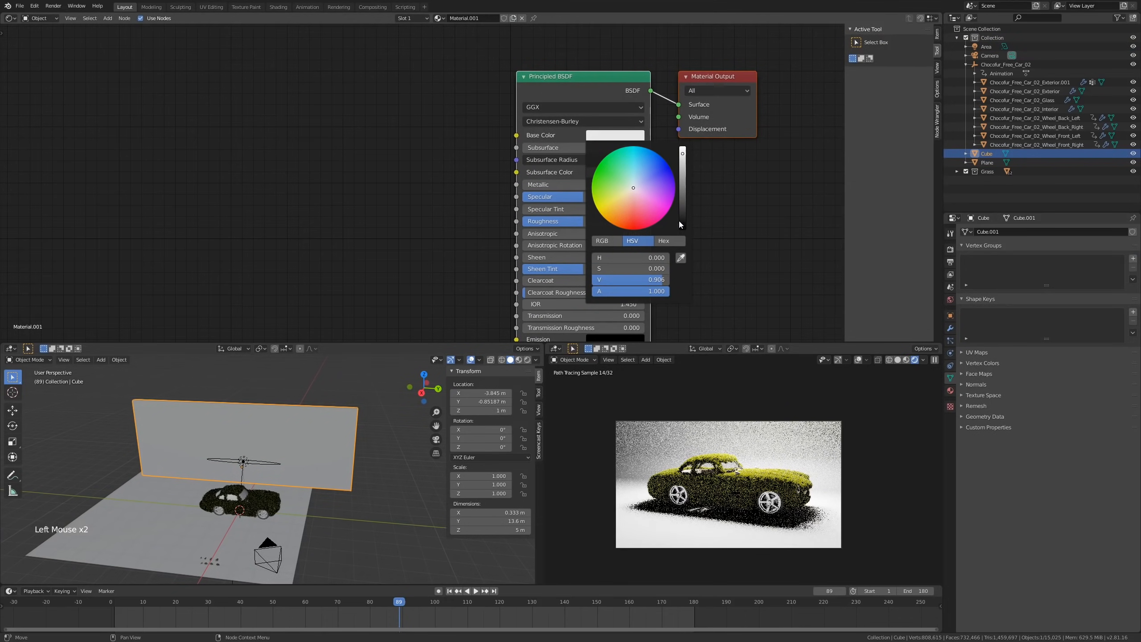
click(683, 226)
drag(557, 221, 615, 199)
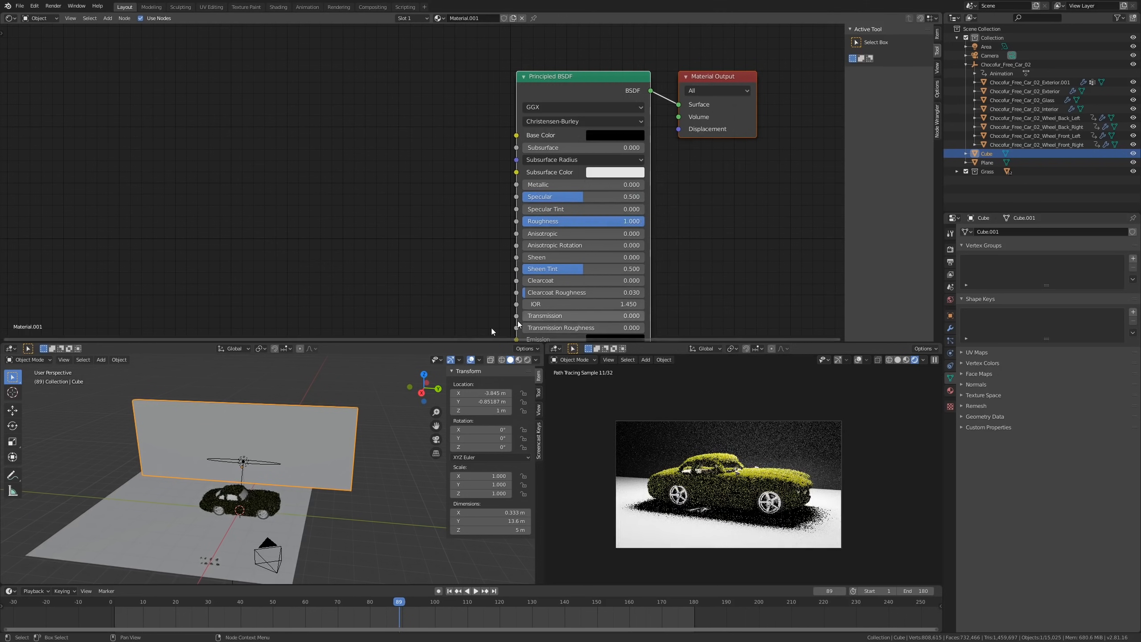
click(380, 251)
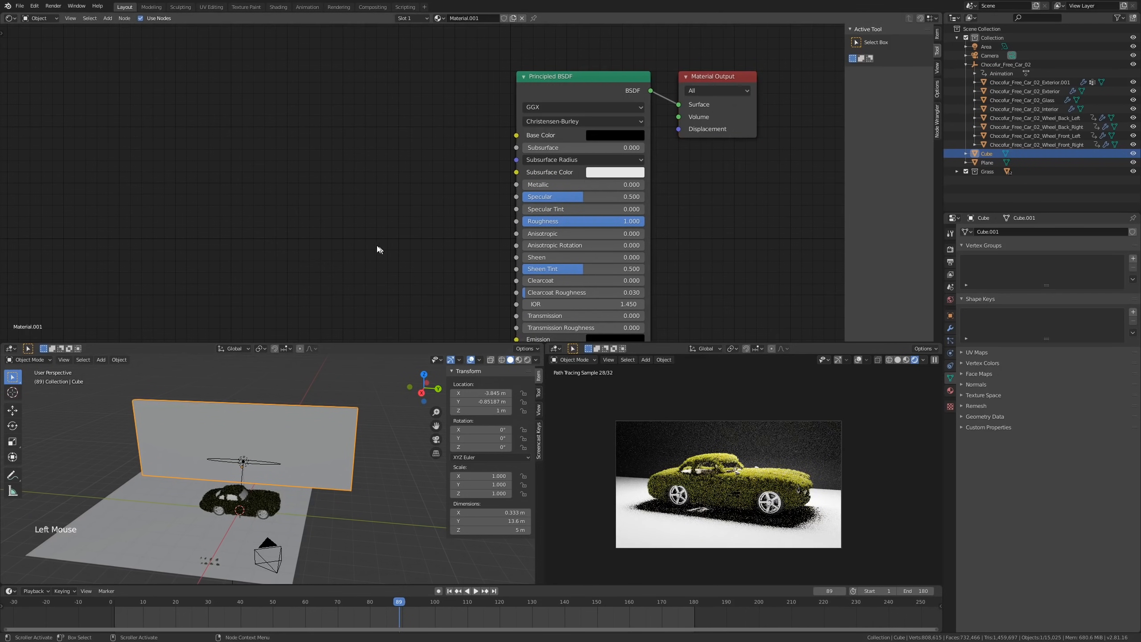
Step: Rename the wall's material as Backwall
click(463, 19)
text(F)
key(BackSpace)
key(BackSpace)
text(Backwall)
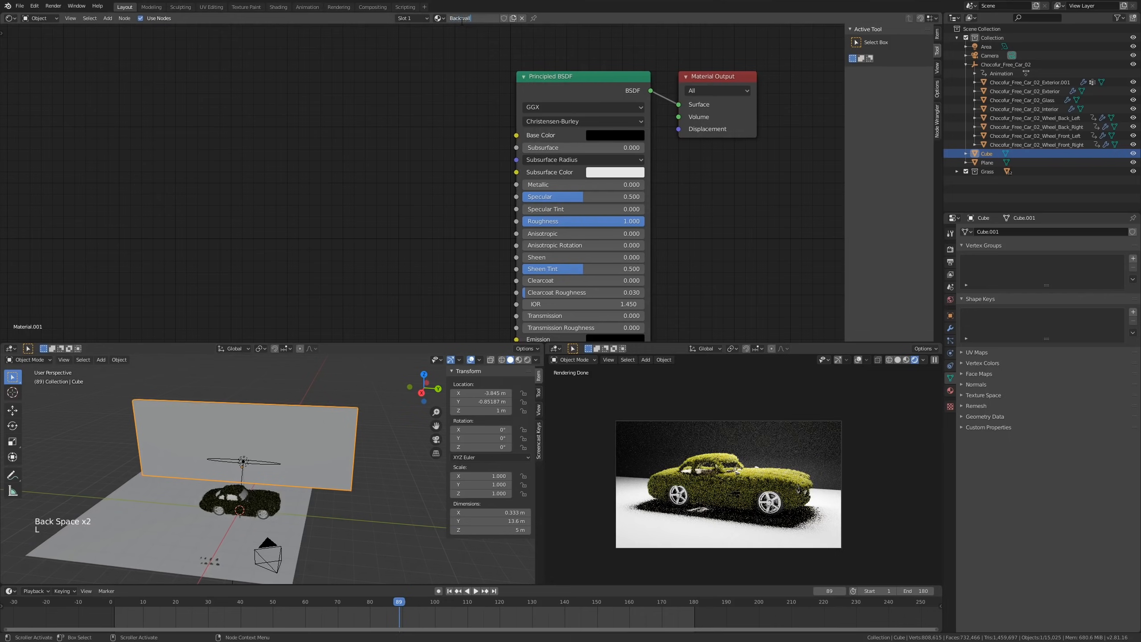
Step: Give the ground plane a new material named ground
click(304, 519)
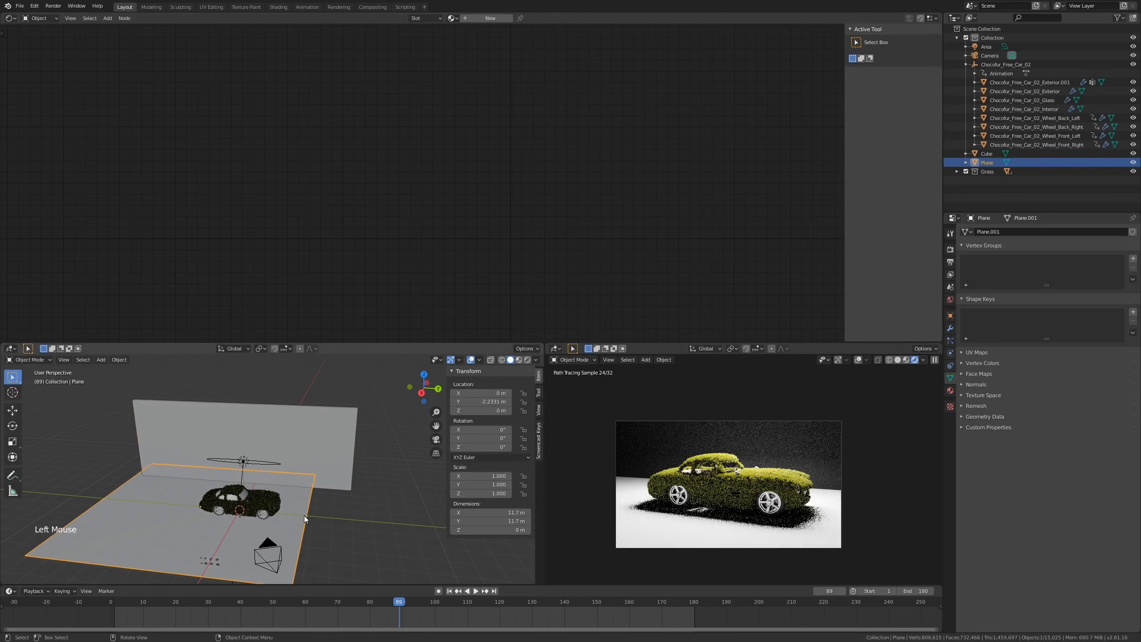
click(490, 18)
click(453, 18)
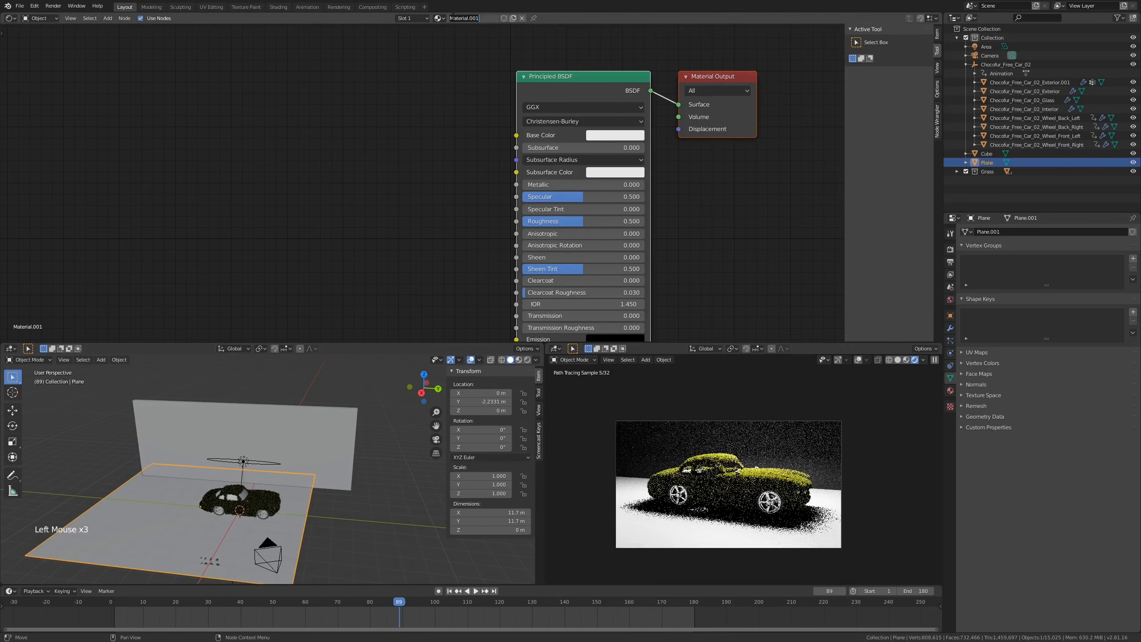
text(ground)
key(Return)
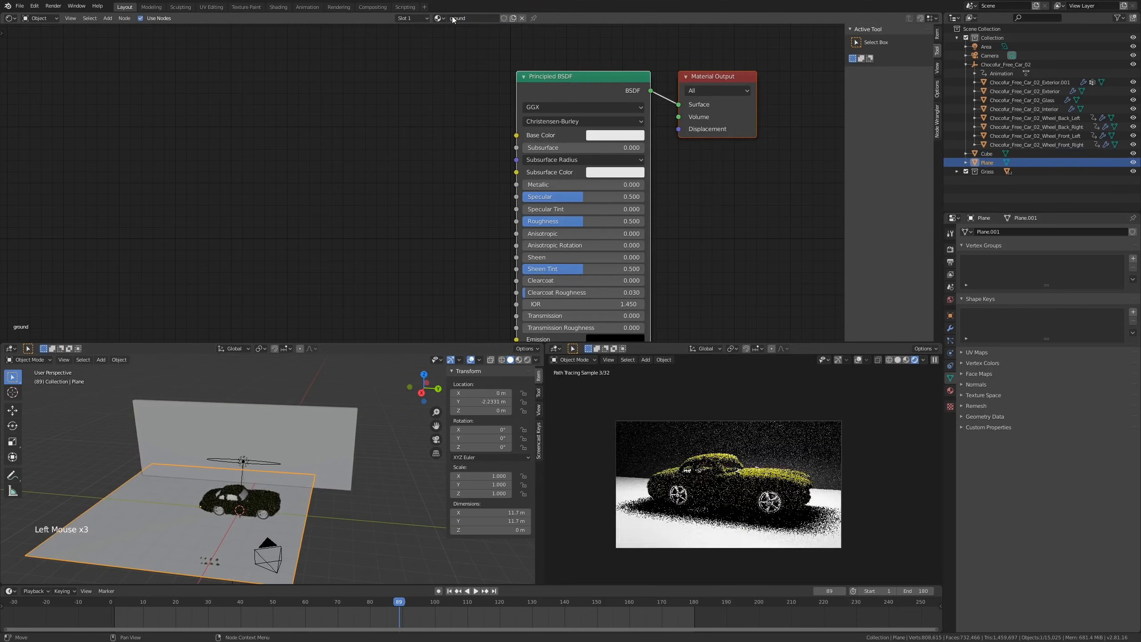
Step: Set the ground material to a dark brown base color with hue 0.068, roughness 1.000 and specular 0.200
click(591, 137)
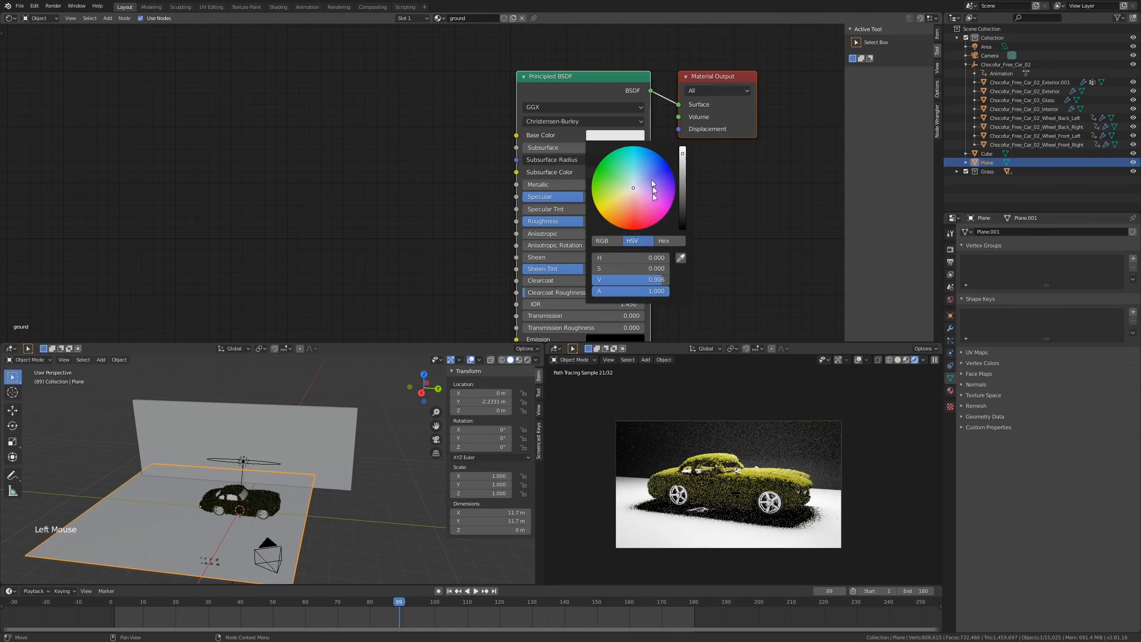
drag(642, 216, 616, 226)
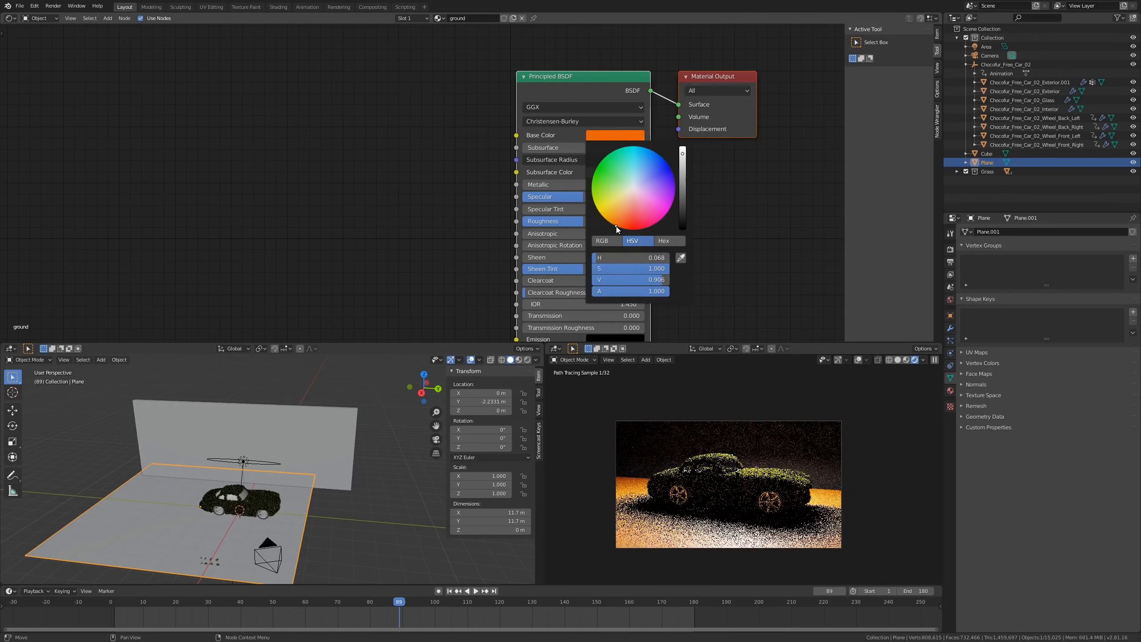
drag(654, 271, 643, 270)
scroll(678, 226, down, 7)
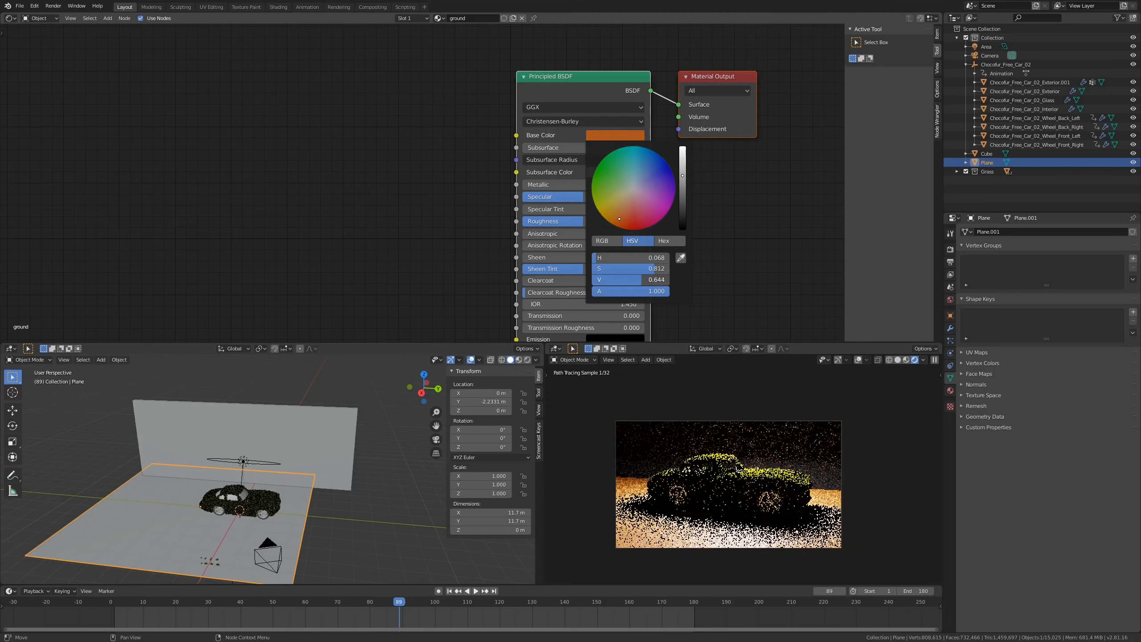
scroll(678, 224, down, 5)
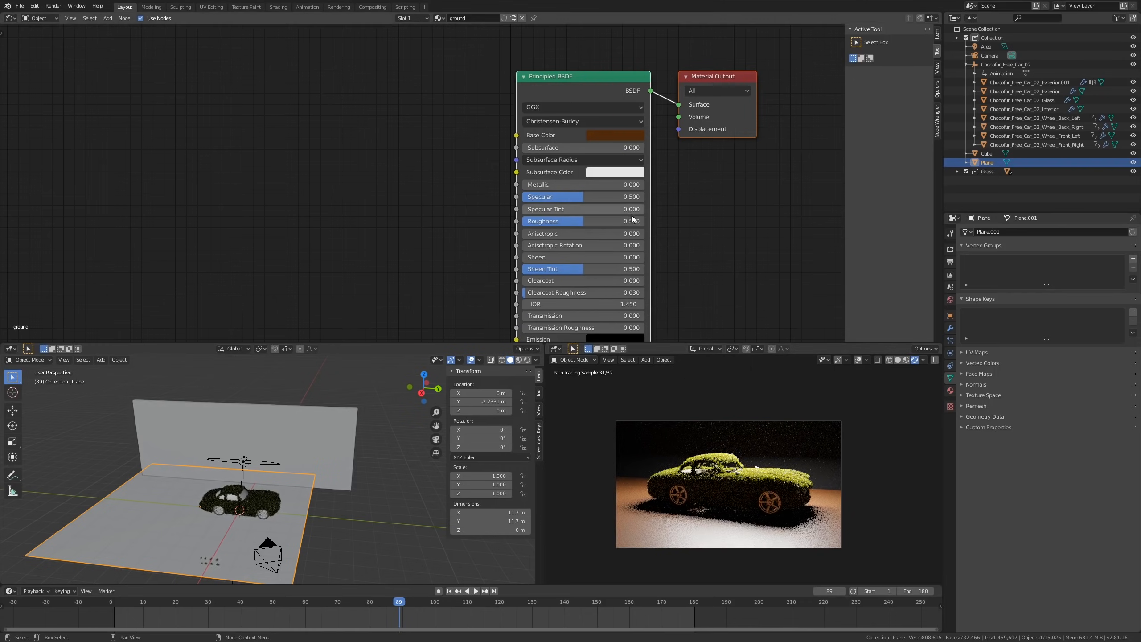
drag(634, 221, 695, 221)
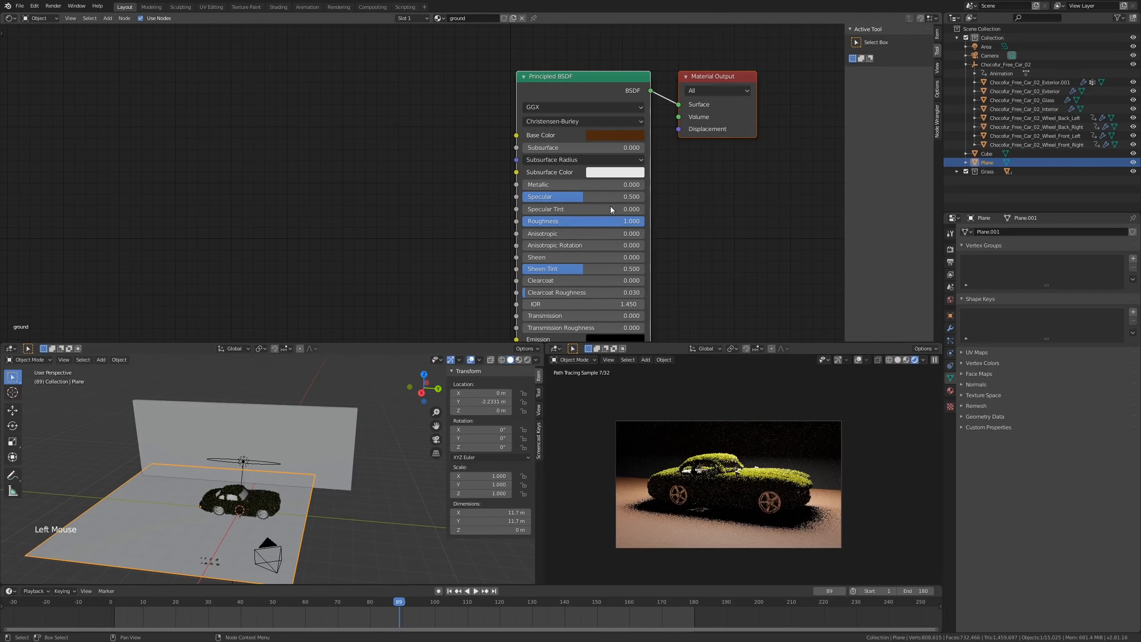
drag(633, 197, 596, 197)
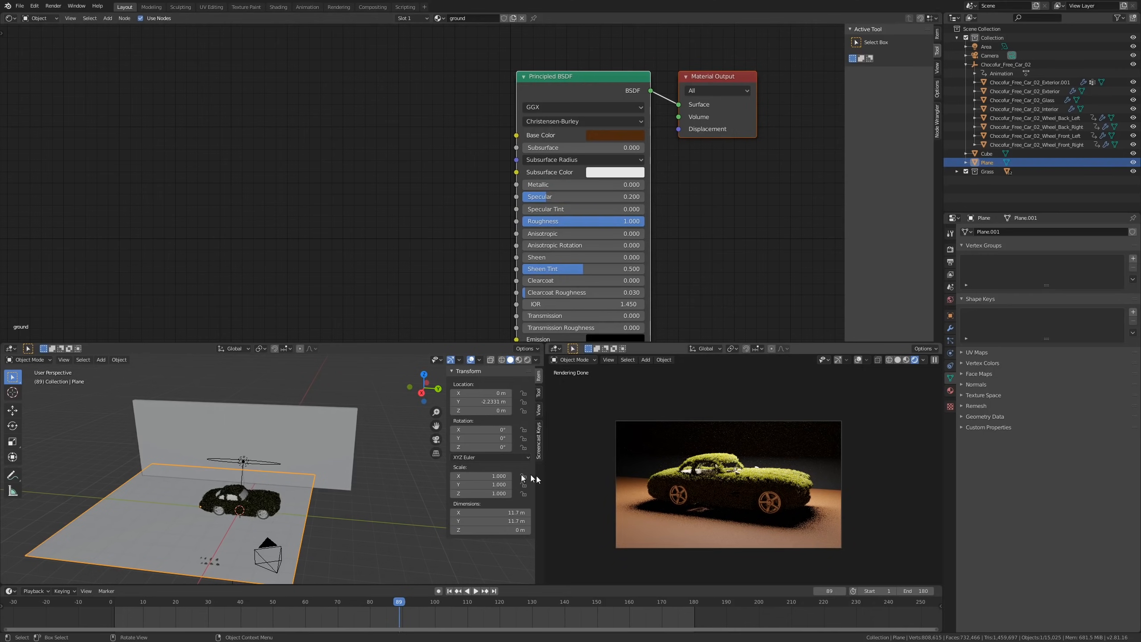
Step: Select the ground plane and add a particle system to it
click(377, 518)
shift+middle_drag(377, 517, 389, 469)
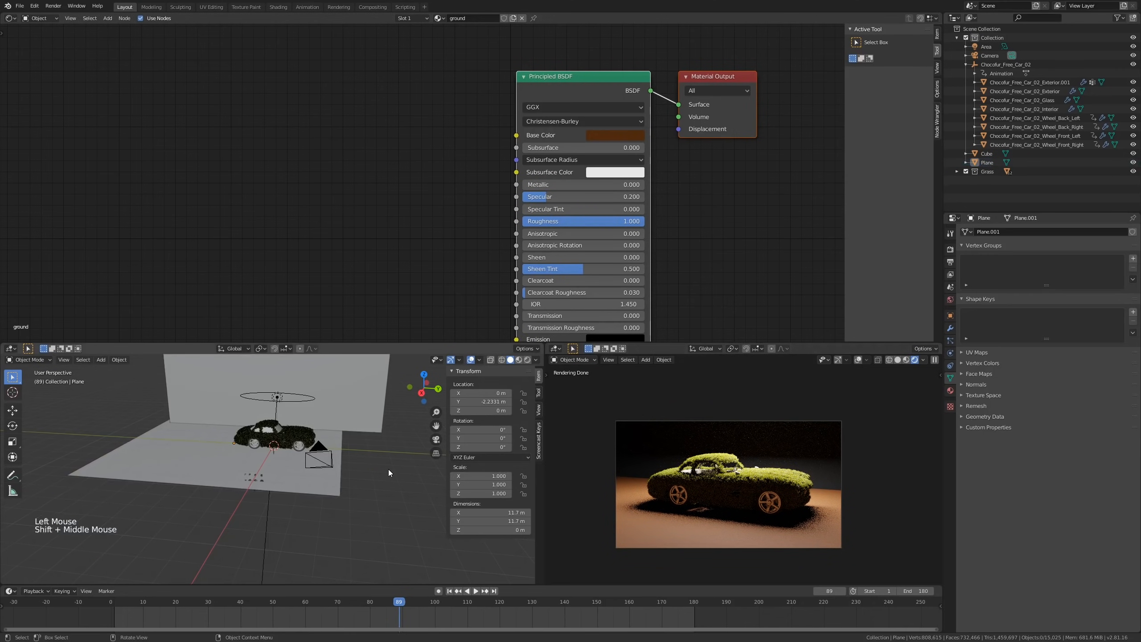
click(341, 462)
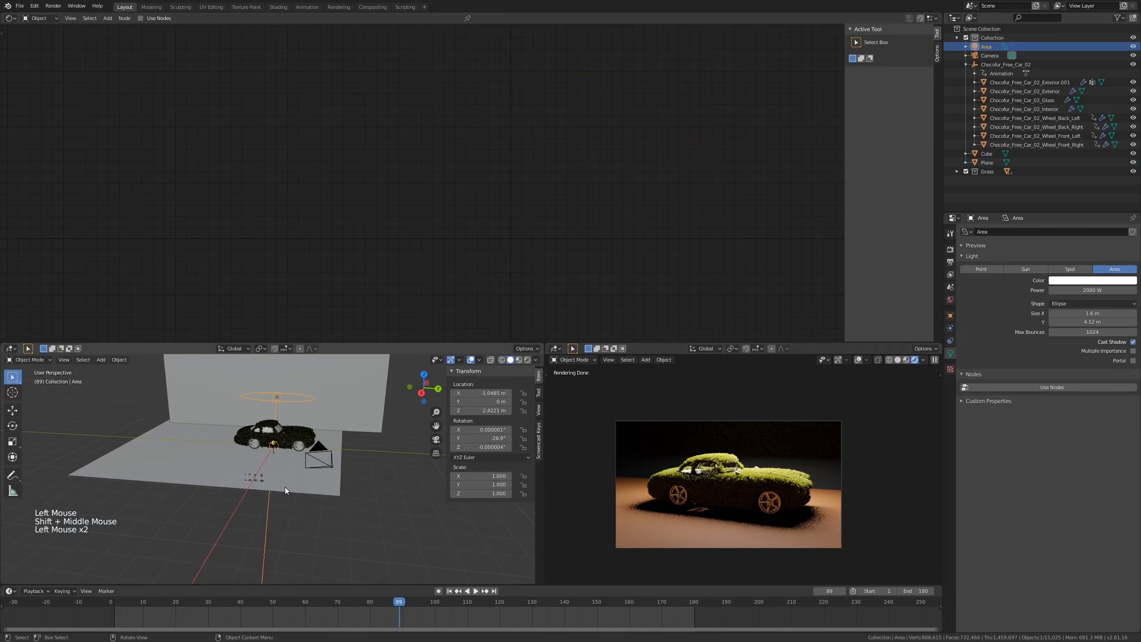
click(285, 487)
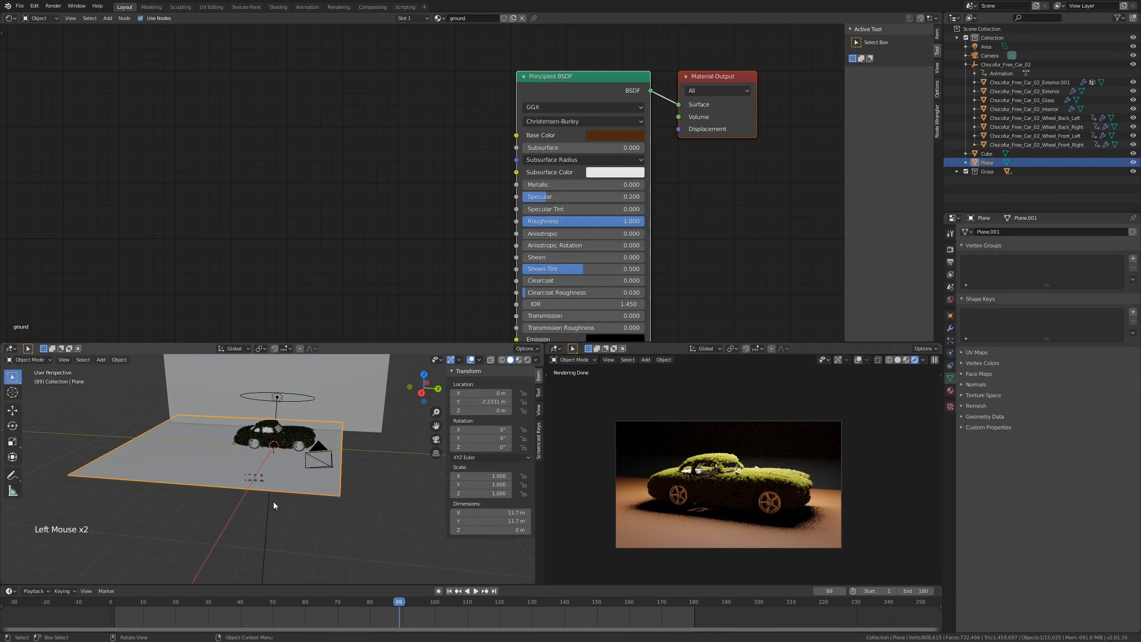
click(950, 344)
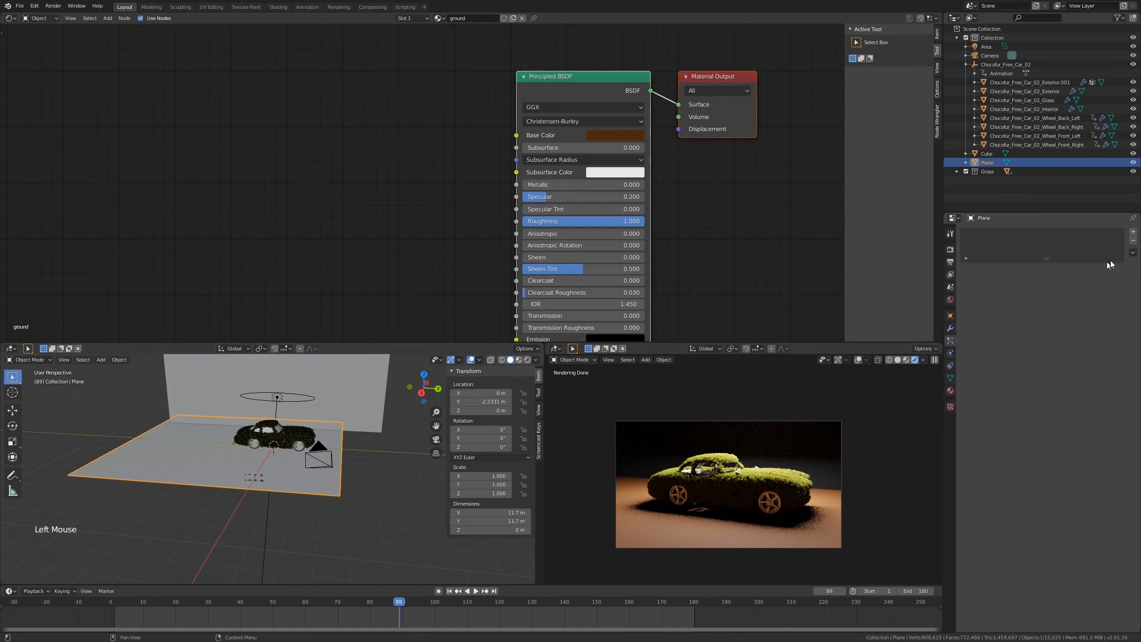
click(1132, 232)
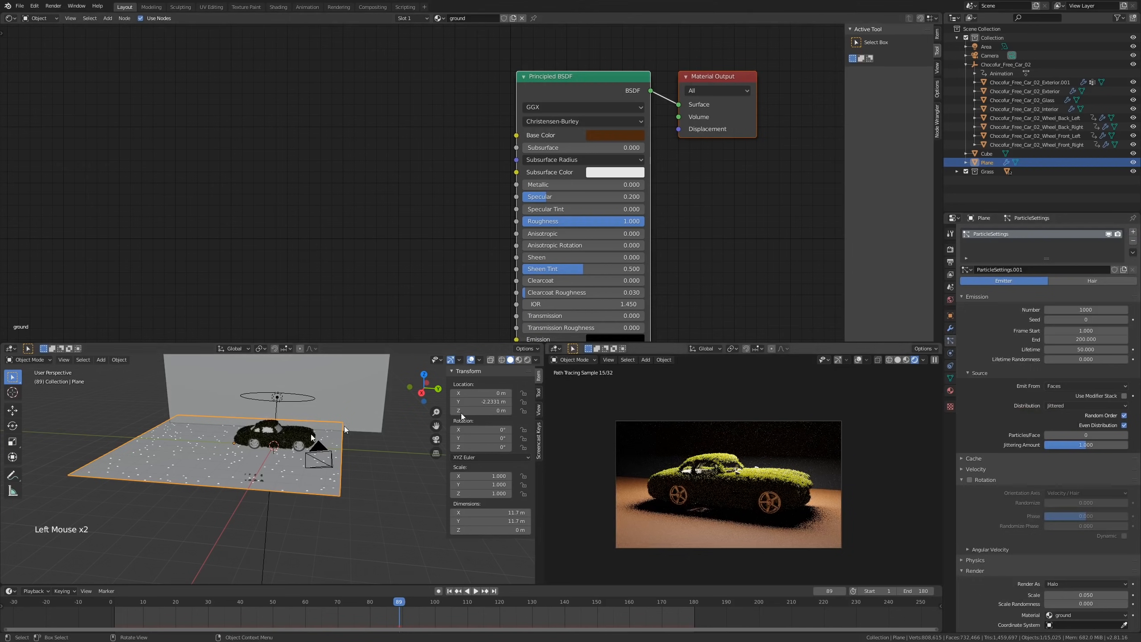
Step: Play and scrub the animation to examine how particles are emitted from the ground plane
scroll(252, 491, up, 5)
scroll(272, 486, down, 2)
shift+middle_drag(271, 486, 309, 487)
shift+scroll(309, 487, up, 1)
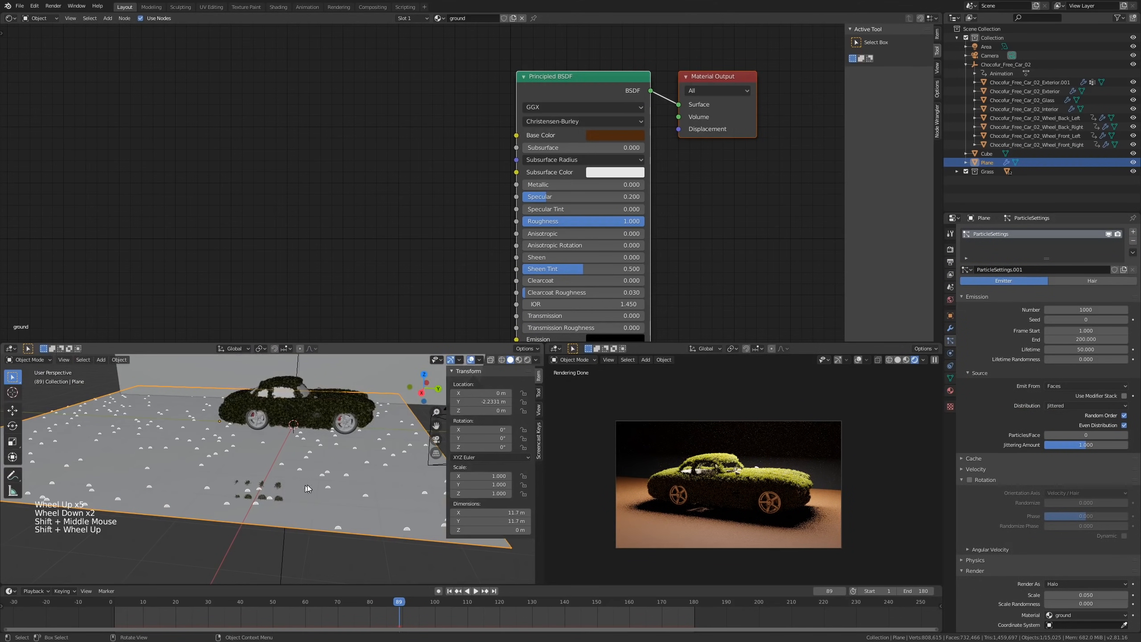
key(space)
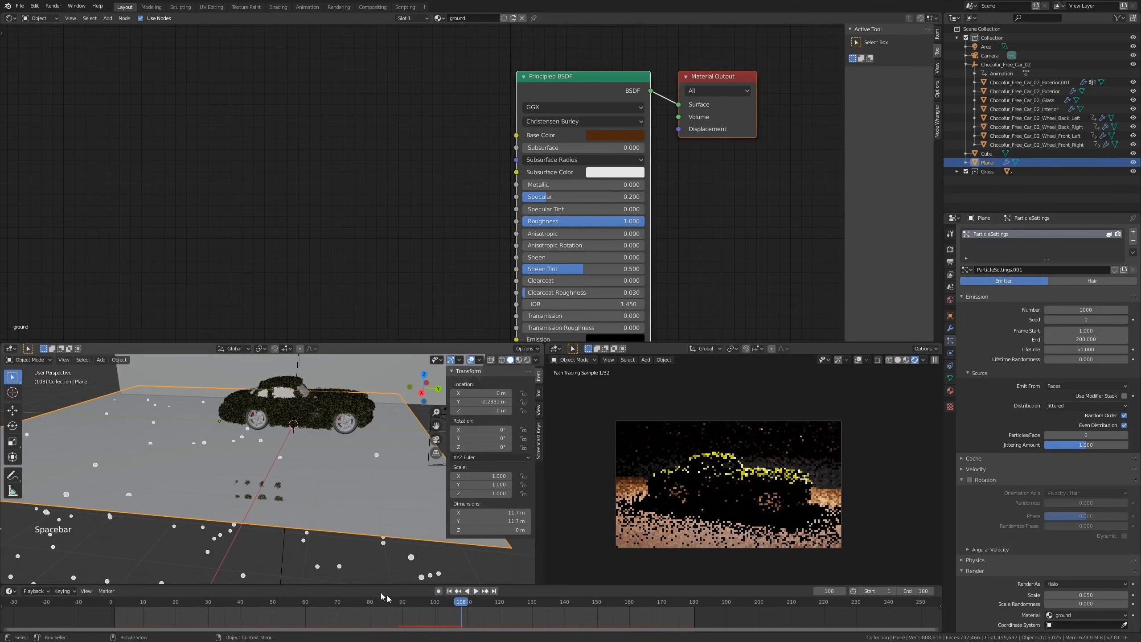
click(402, 603)
drag(384, 602, 230, 603)
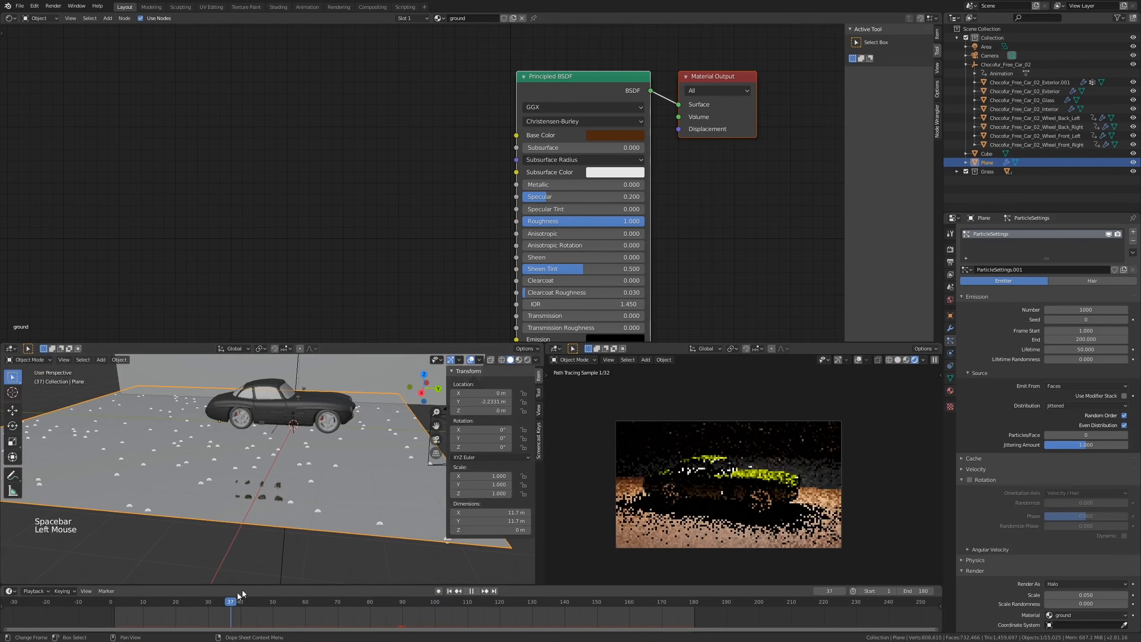
click(292, 602)
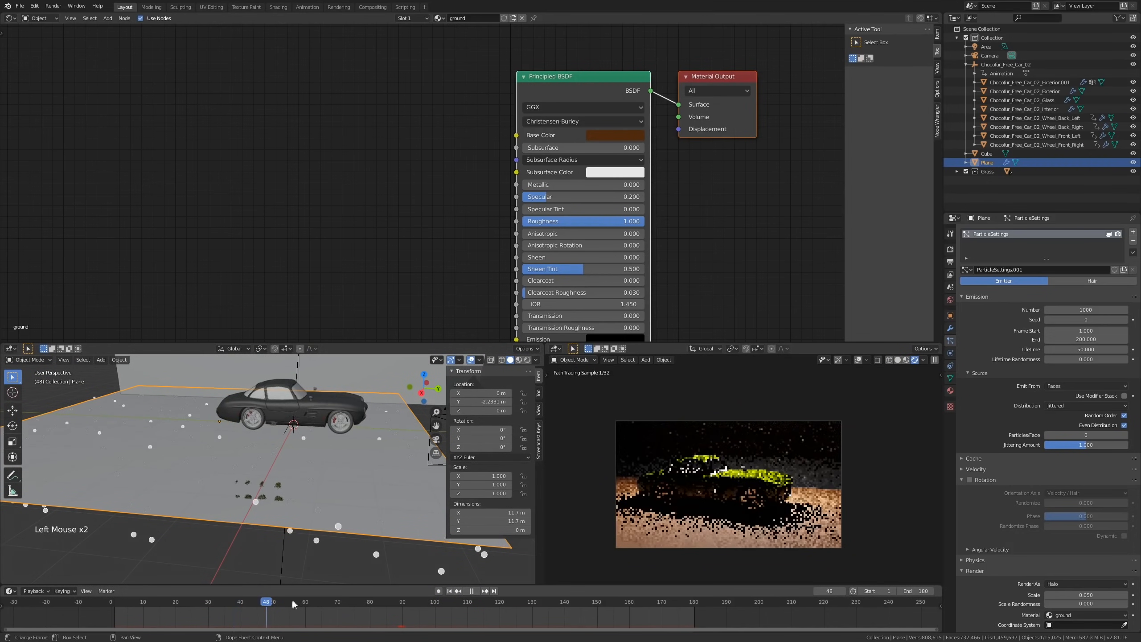
key(space)
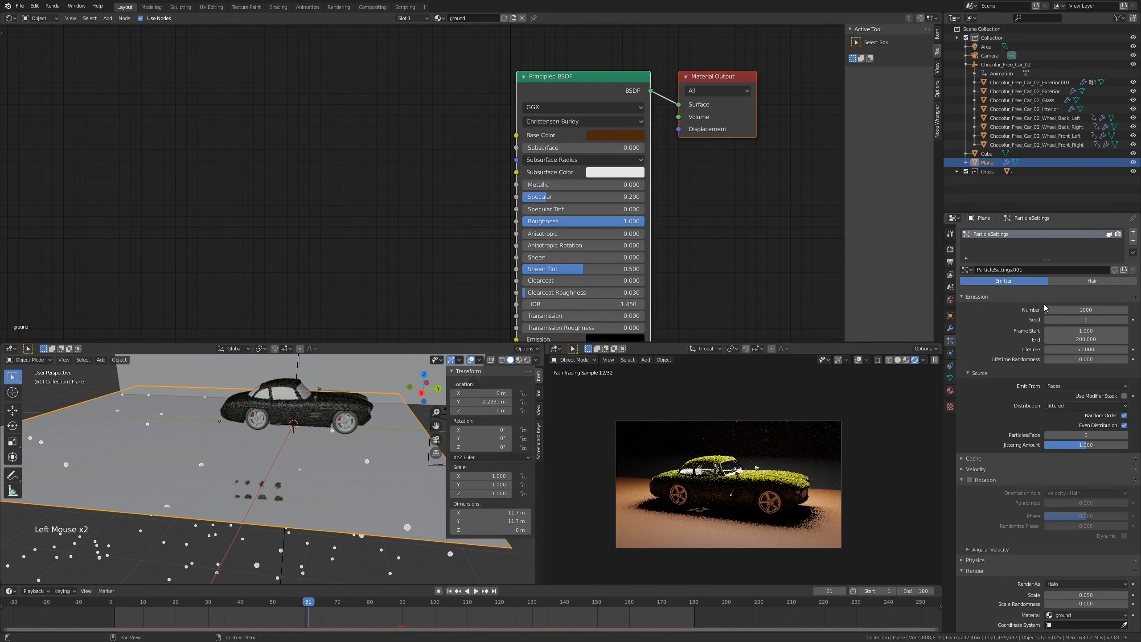
Step: Assign the existing ParticleSettings hair configuration to the ground plane's particle system and check the grass distribution
scroll(1097, 445, down, 10)
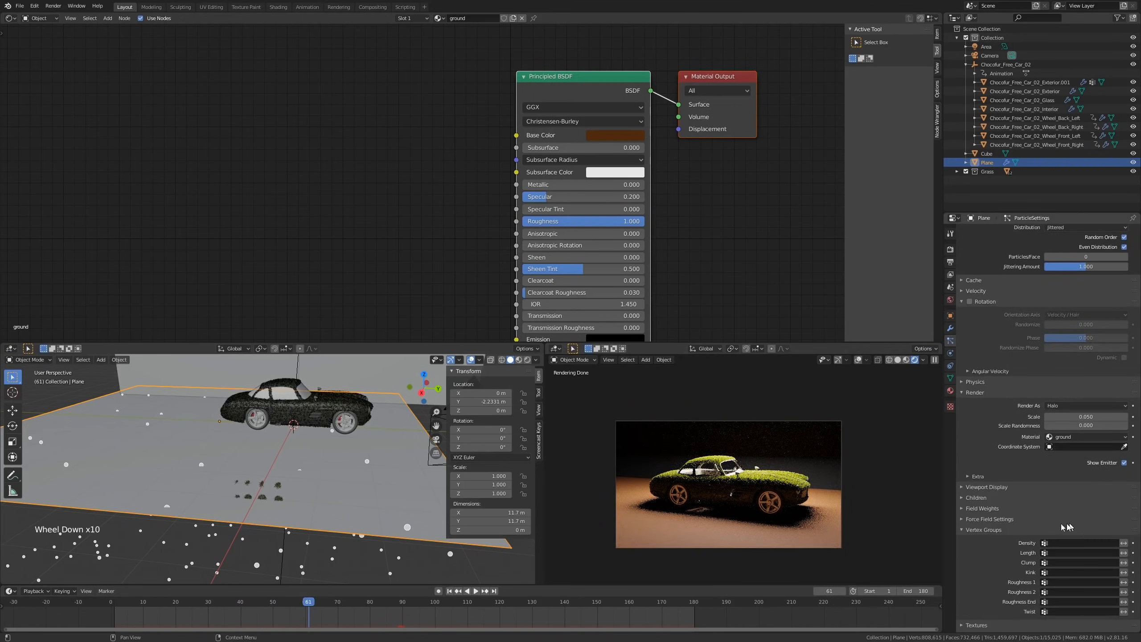
scroll(1096, 441, up, 10)
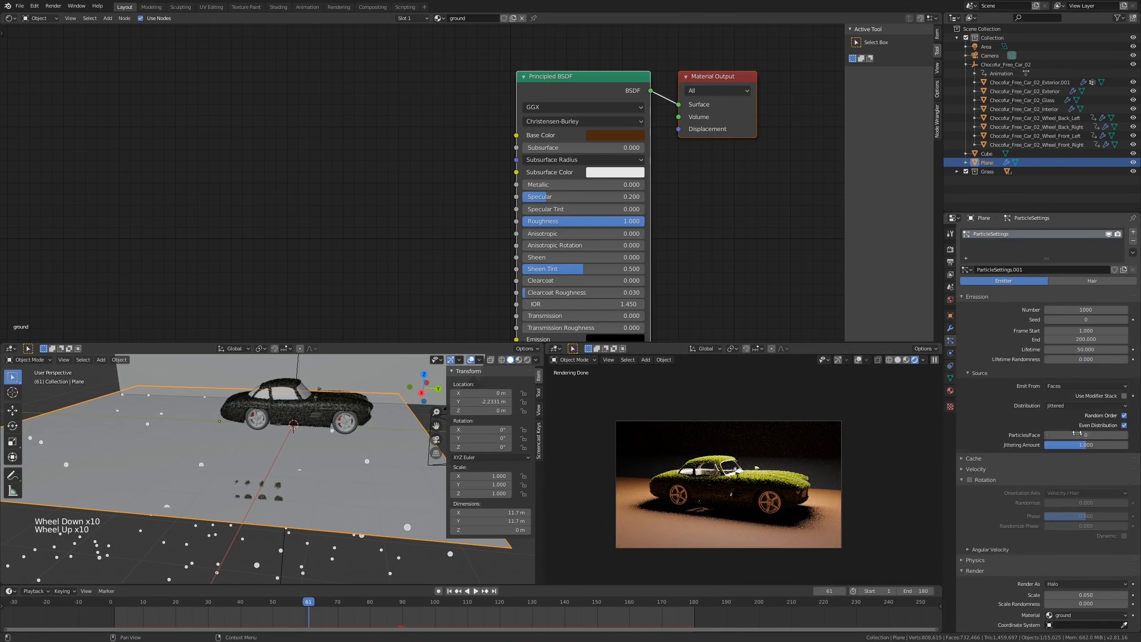
click(971, 268)
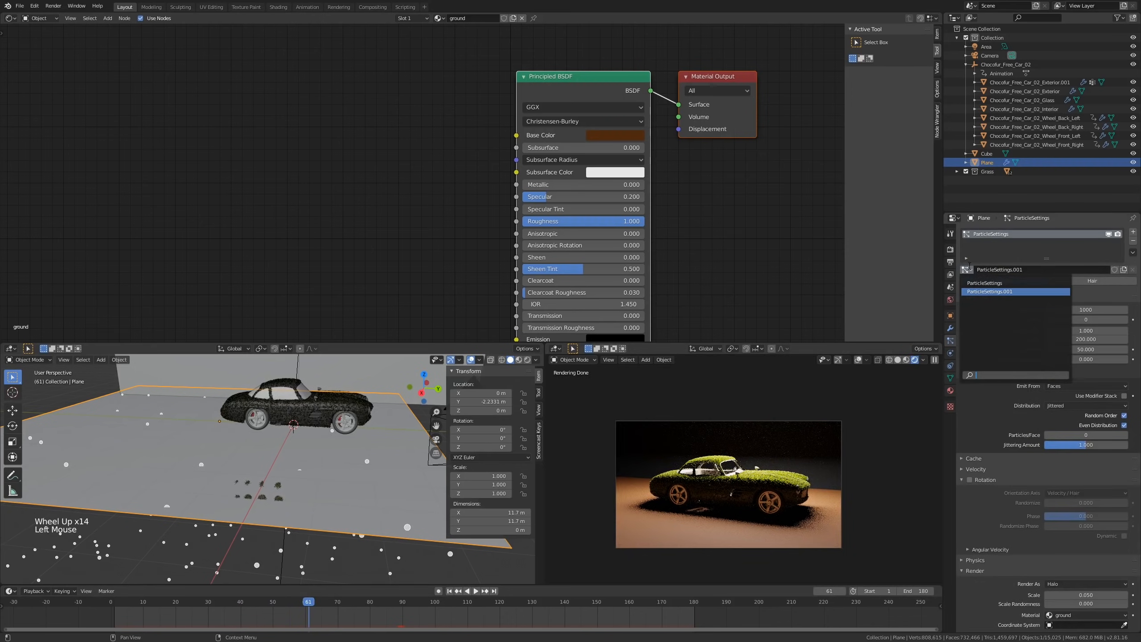
click(970, 283)
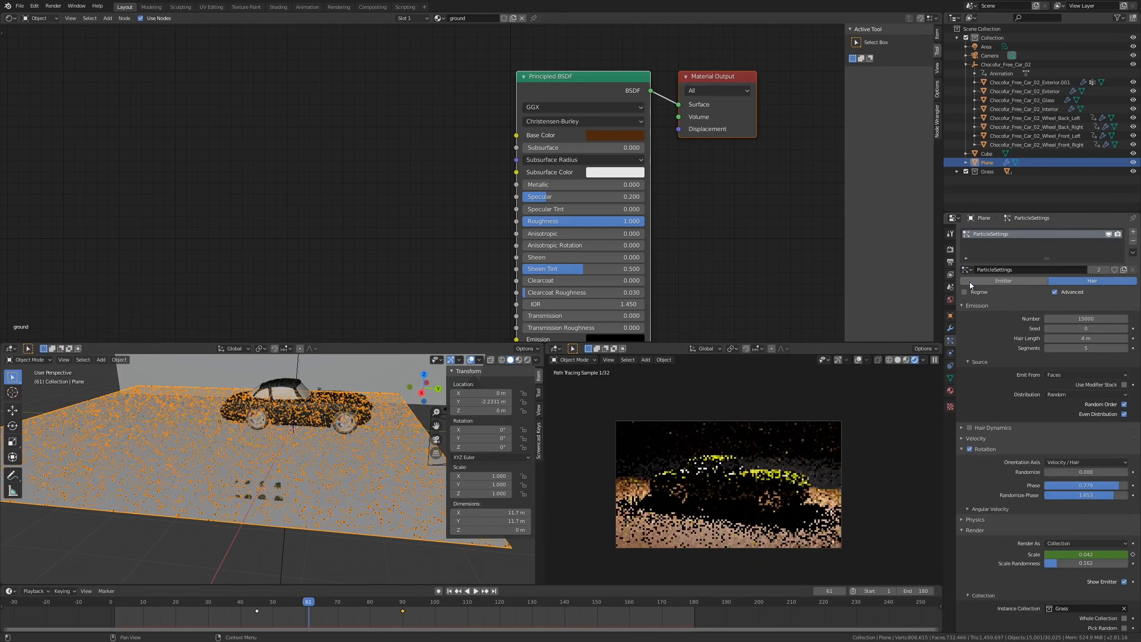
scroll(358, 514, up, 3)
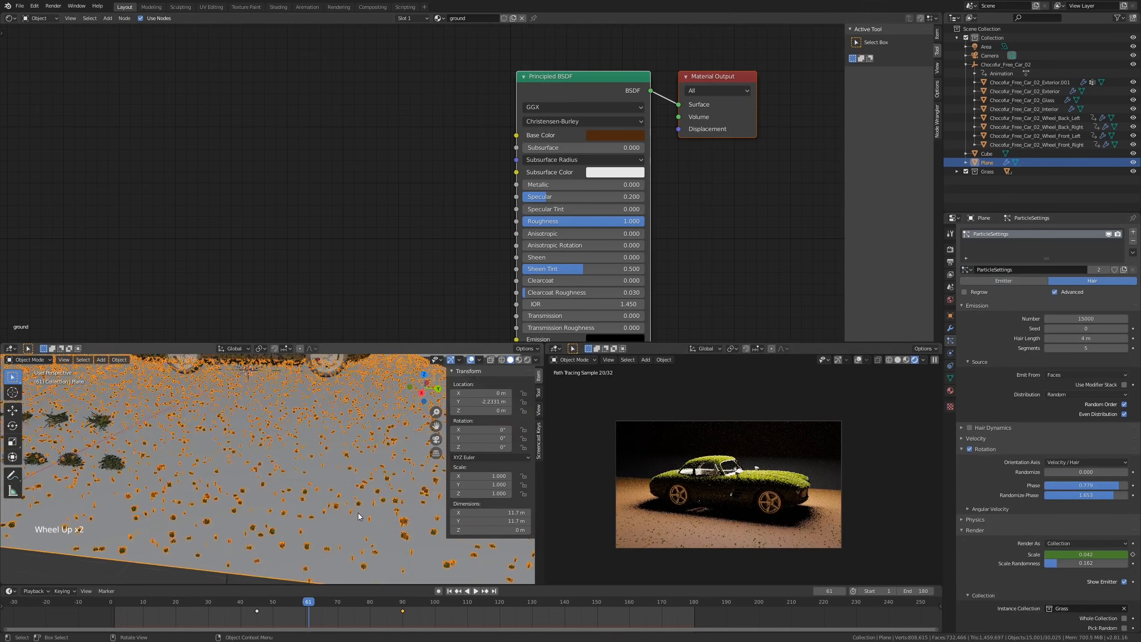
scroll(359, 513, down, 1)
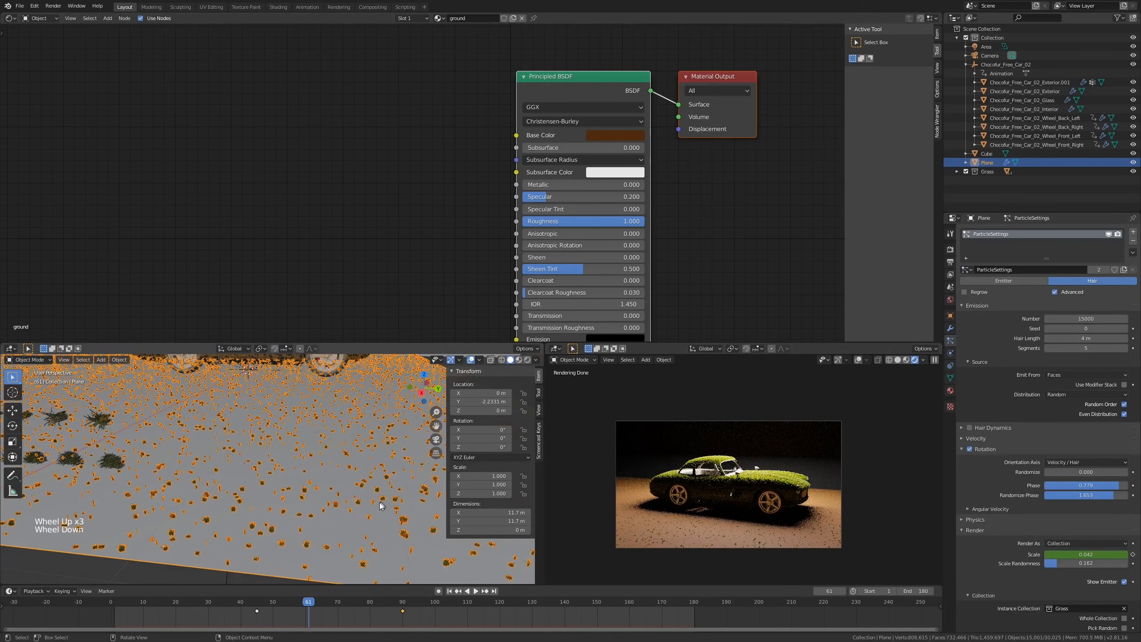
scroll(372, 506, down, 2)
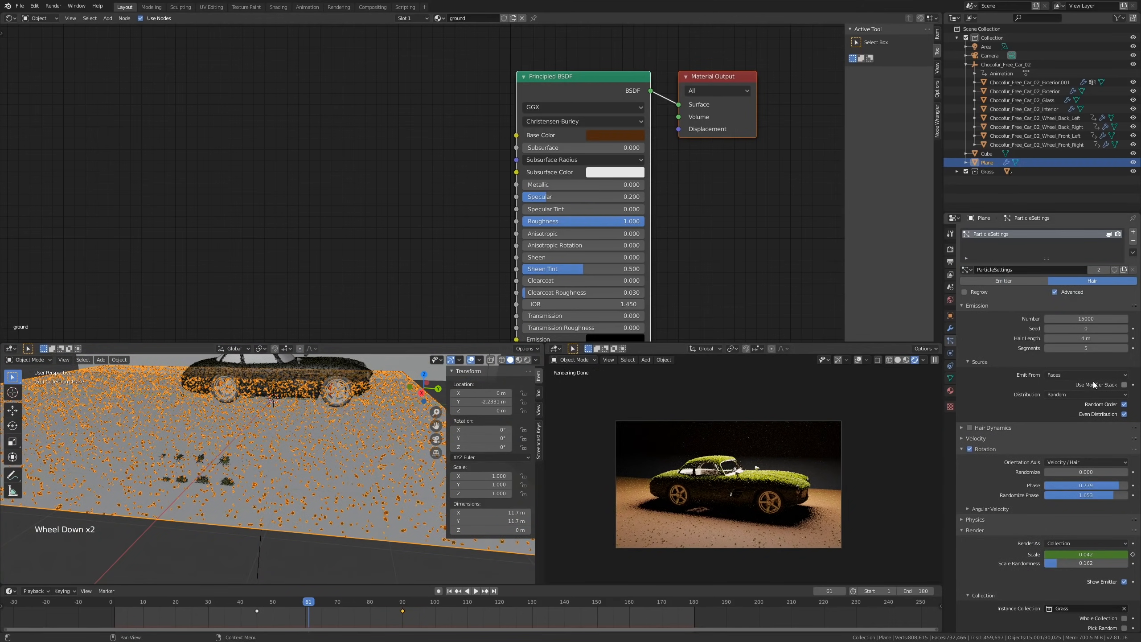
click(1125, 554)
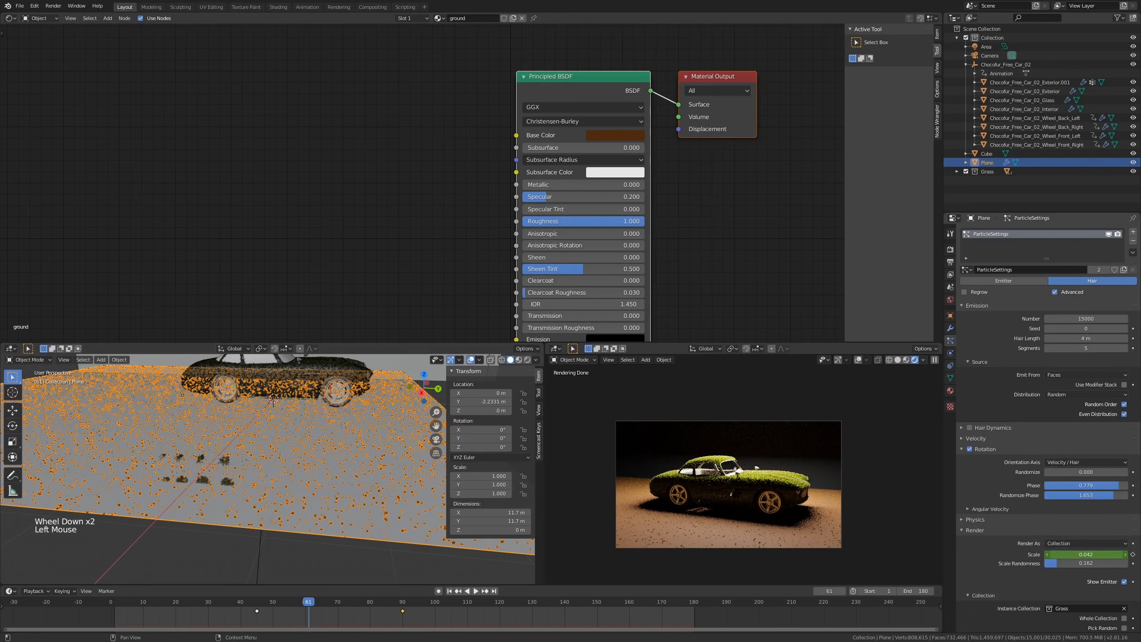
drag(1086, 555, 1123, 554)
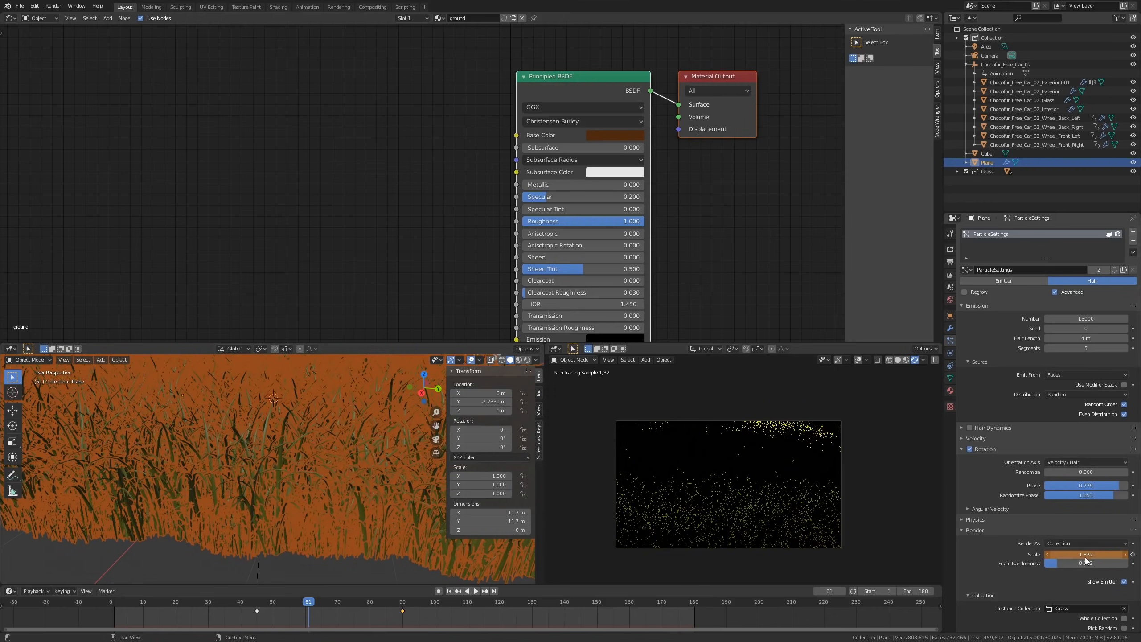
key(ctrl+z)
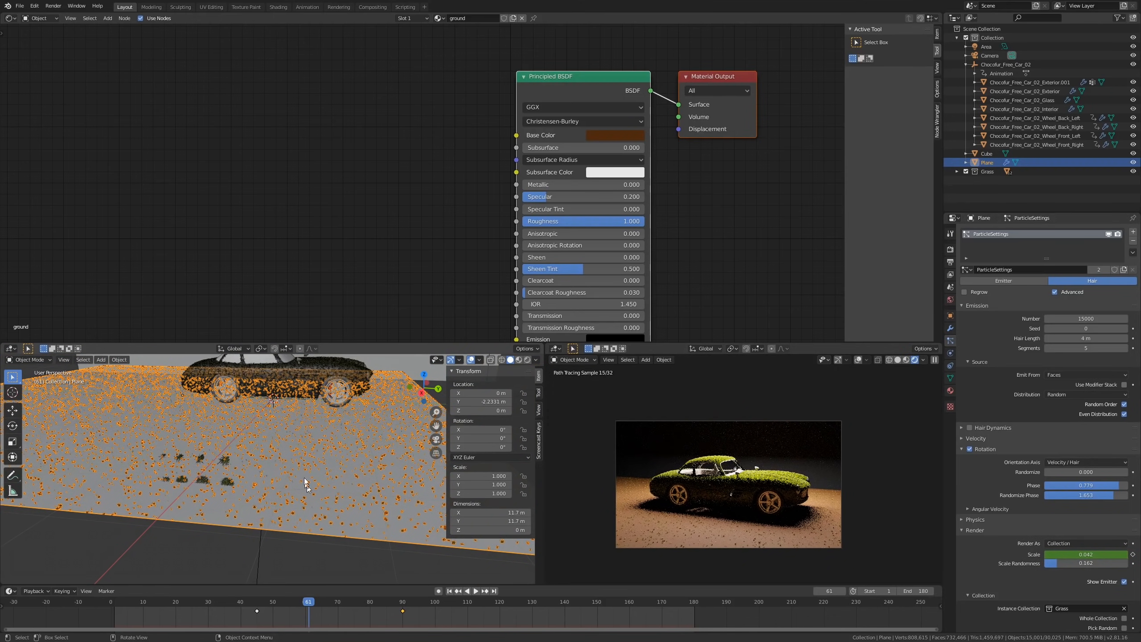
Step: Save the scene as gc4.blend in the project's 3D folder
shift+middle_drag(307, 467, 314, 497)
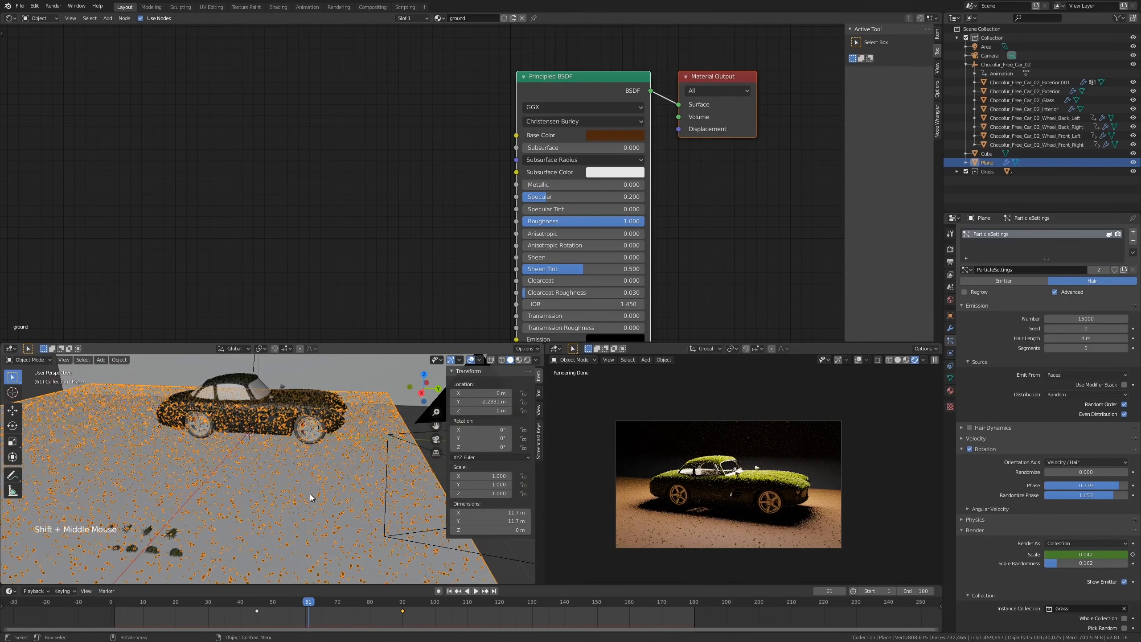
key(ctrl+s)
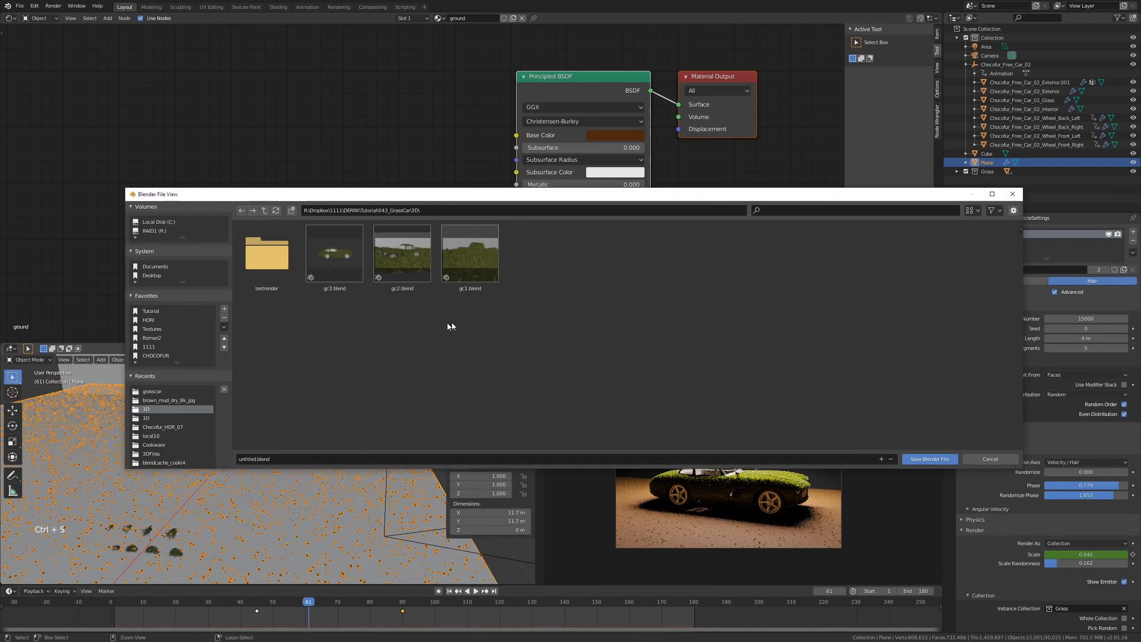
click(353, 459)
text(g3)
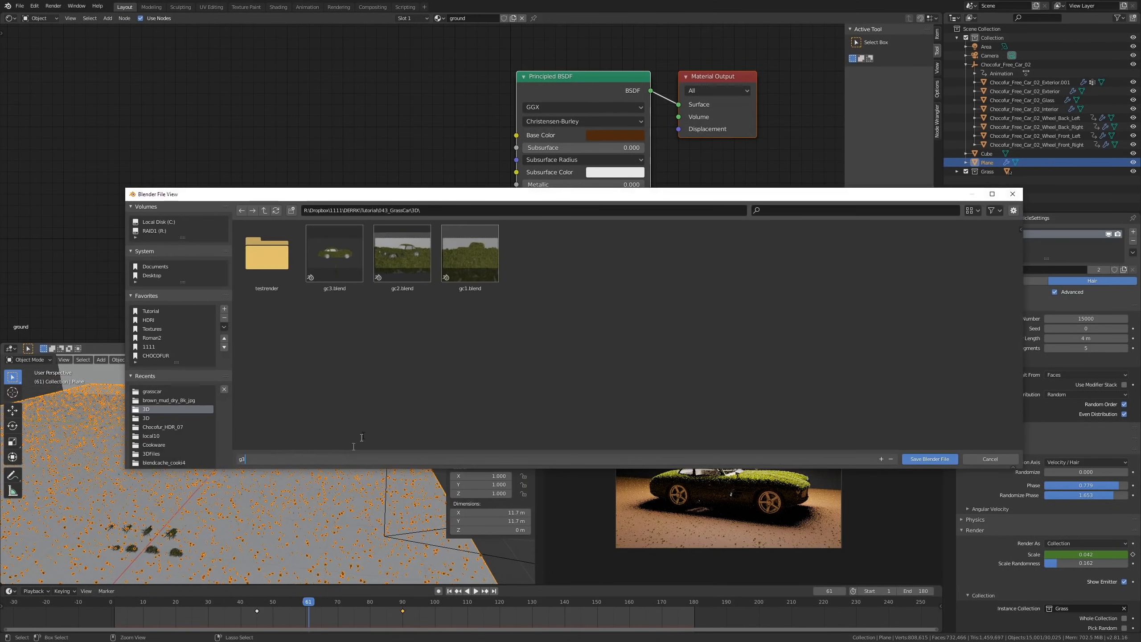
text(c4)
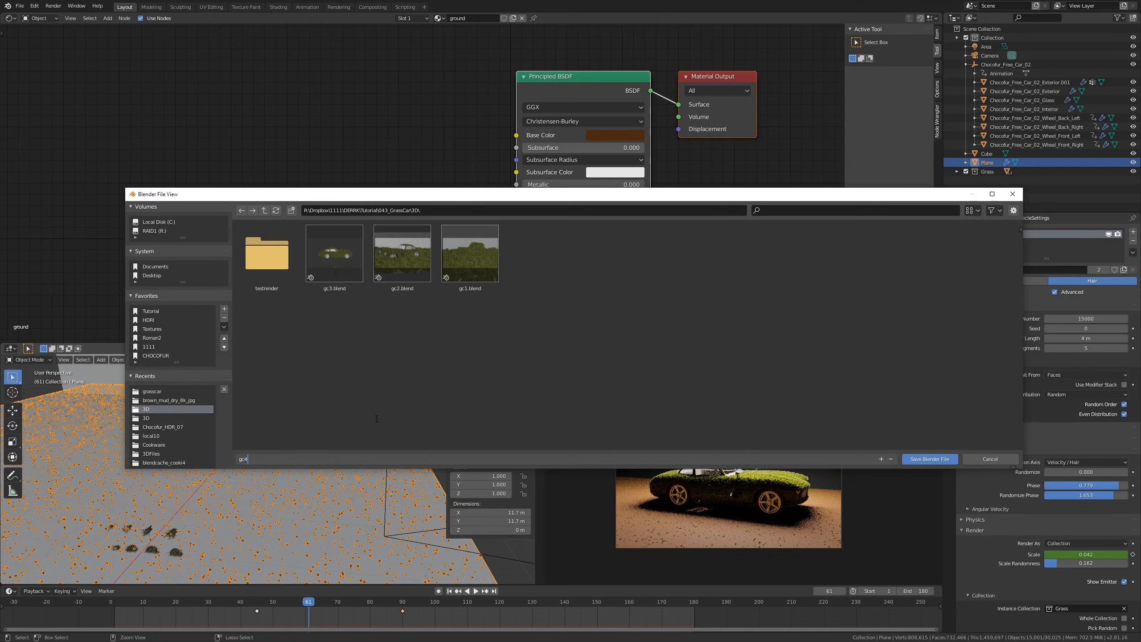
key(Return)
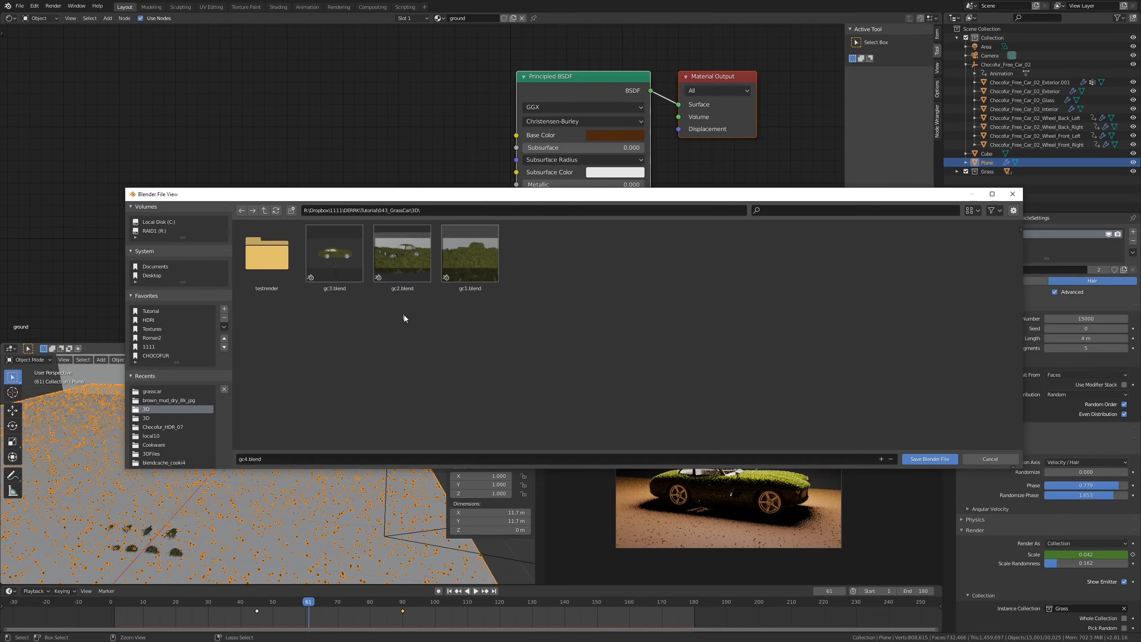
click(939, 459)
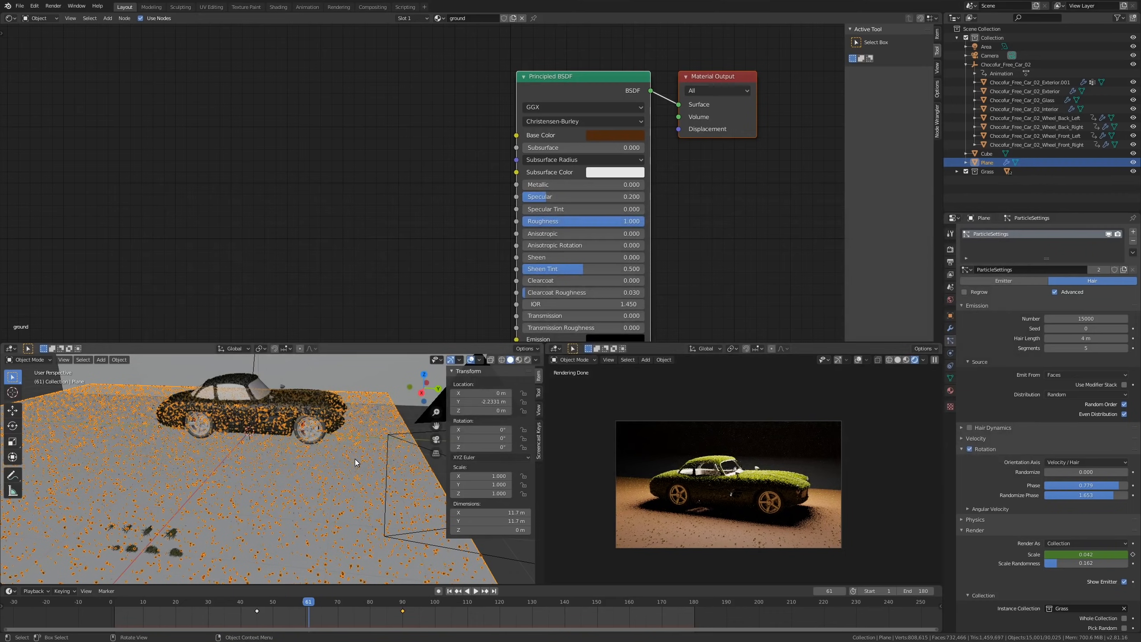
Step: Make the ground plane's particle settings a single-user copy and rename it groundgrass
scroll(277, 481, down, 2)
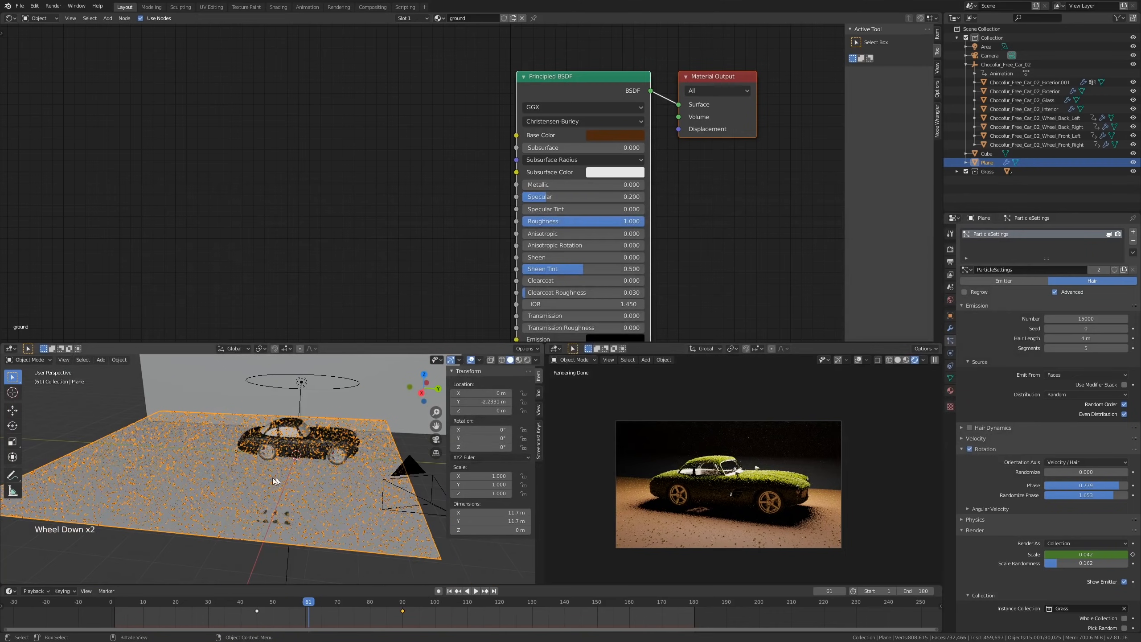
click(68, 423)
mouse_move(291, 435)
middle_down()
mouse_move(266, 425)
mouse_move(286, 435)
middle_up()
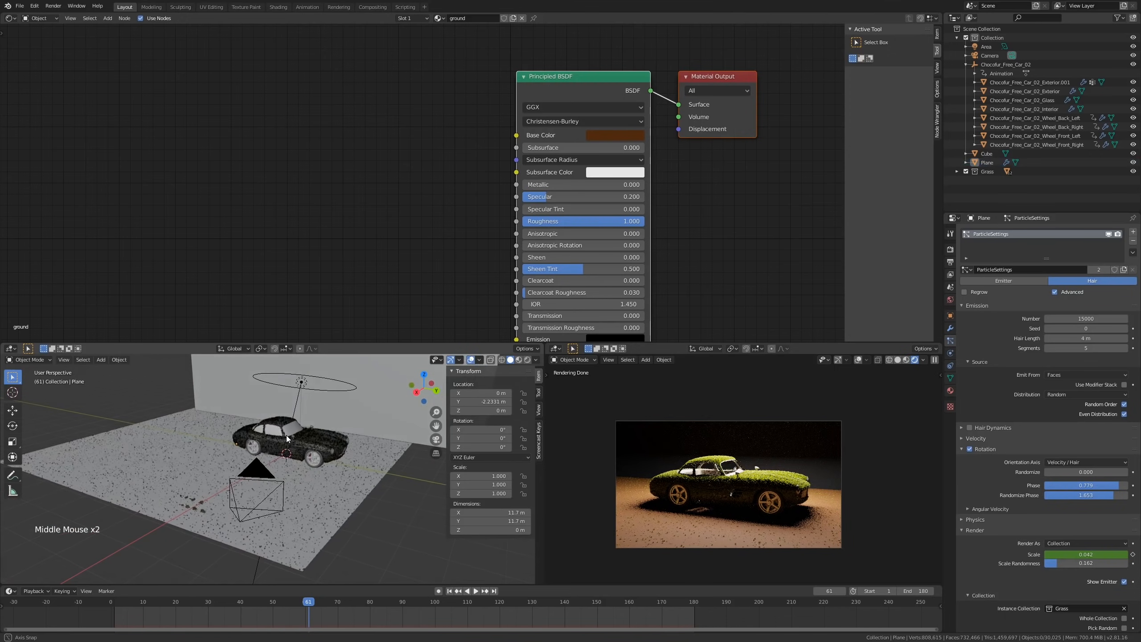
click(387, 510)
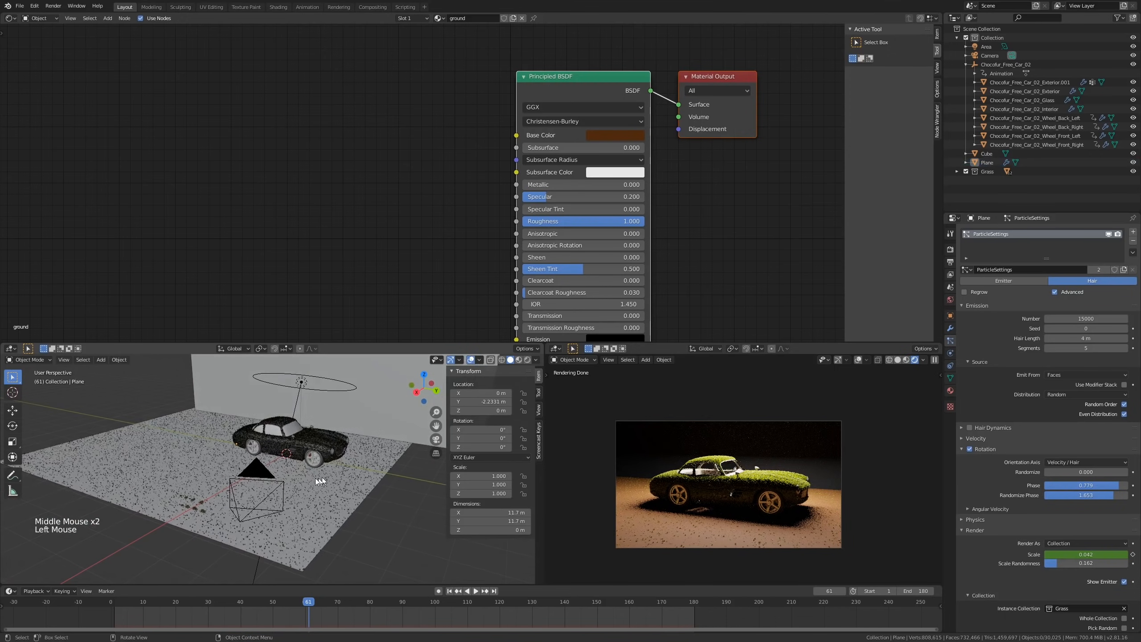
scroll(338, 479, up, 2)
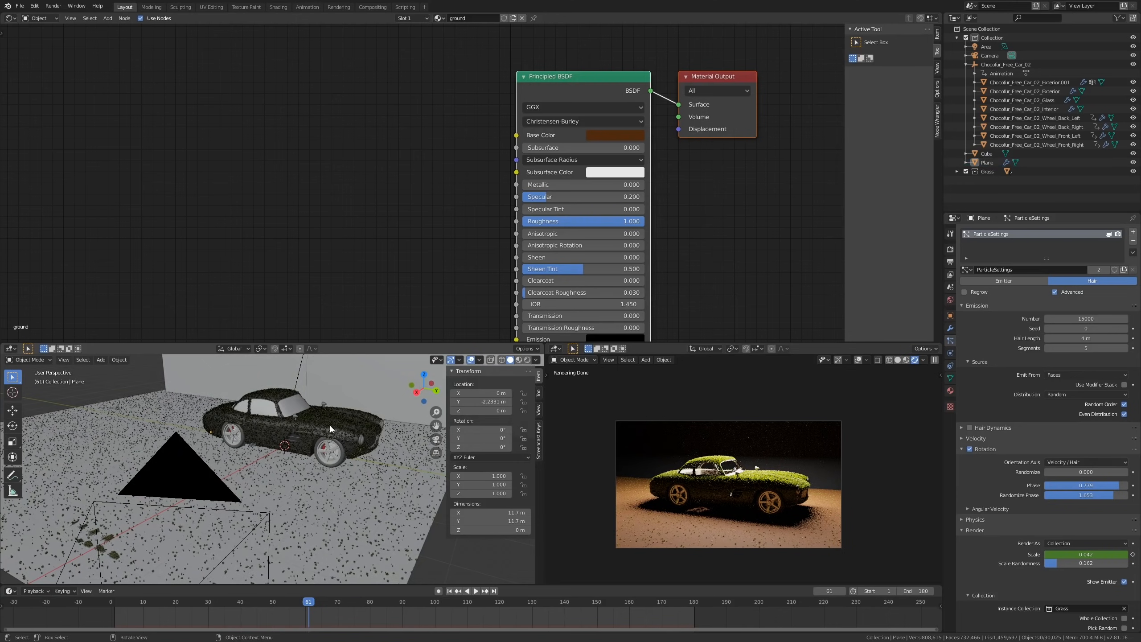
shift+middle_drag(328, 425, 335, 438)
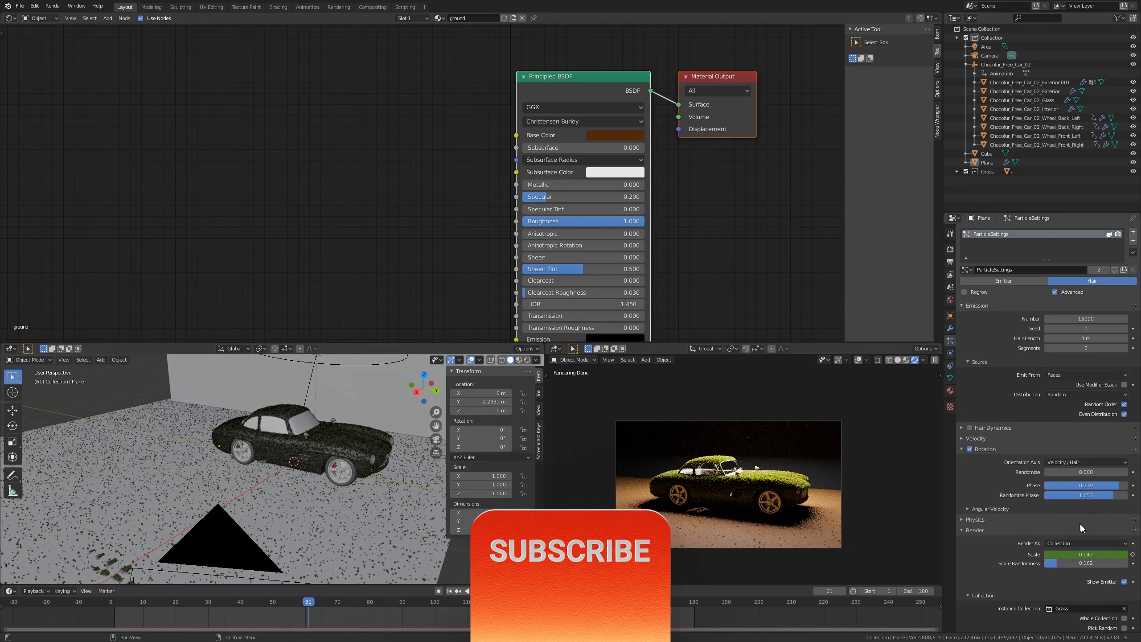
scroll(1097, 351, up, 3)
click(1096, 272)
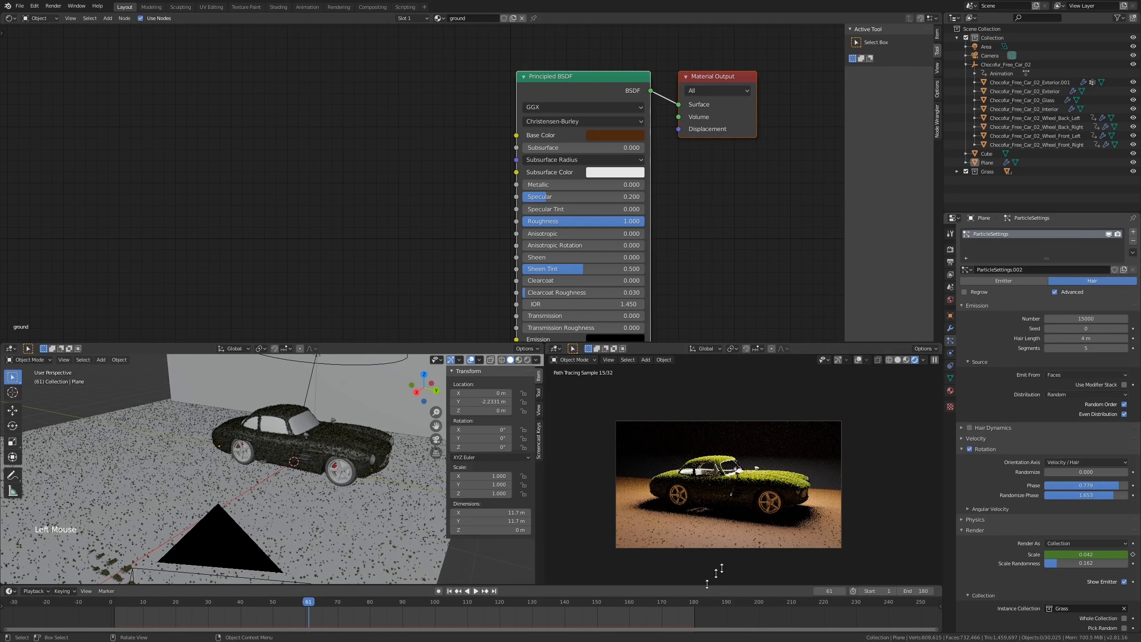
click(1052, 270)
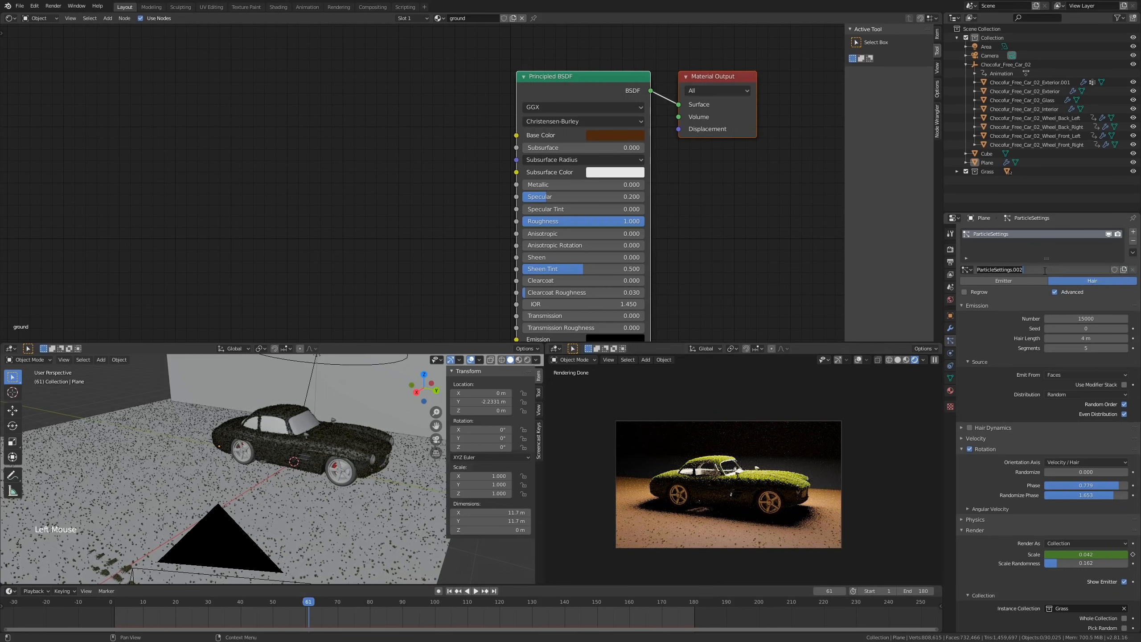
text(groundgrass)
key(Return)
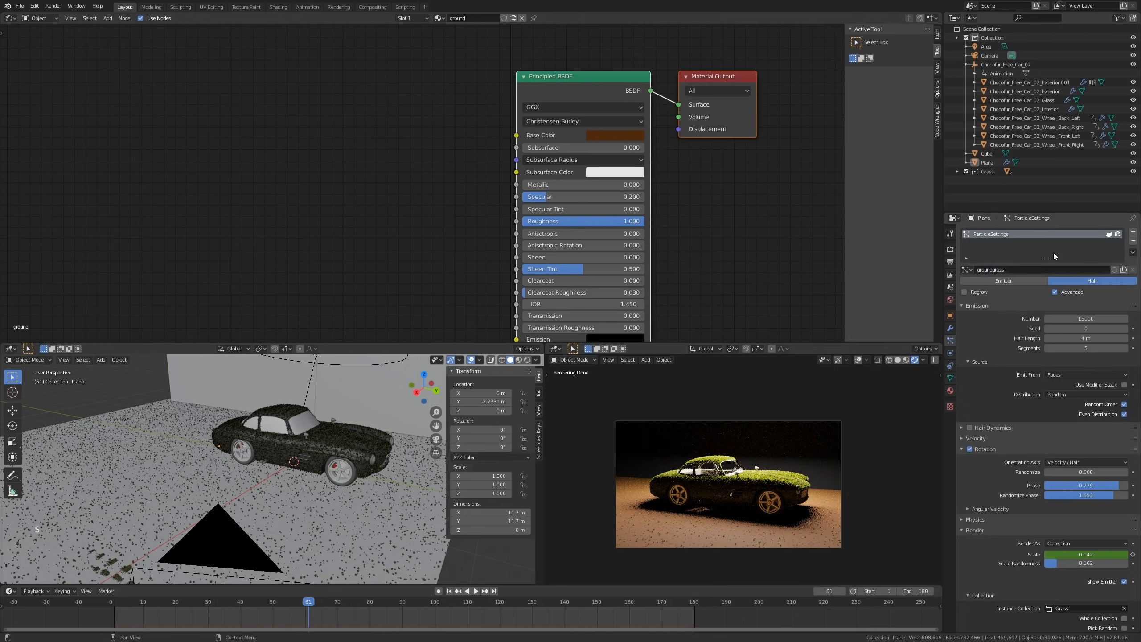
Step: Clear the keyframes from the groundgrass render scale and set the scale to 0.532
right_click(1064, 554)
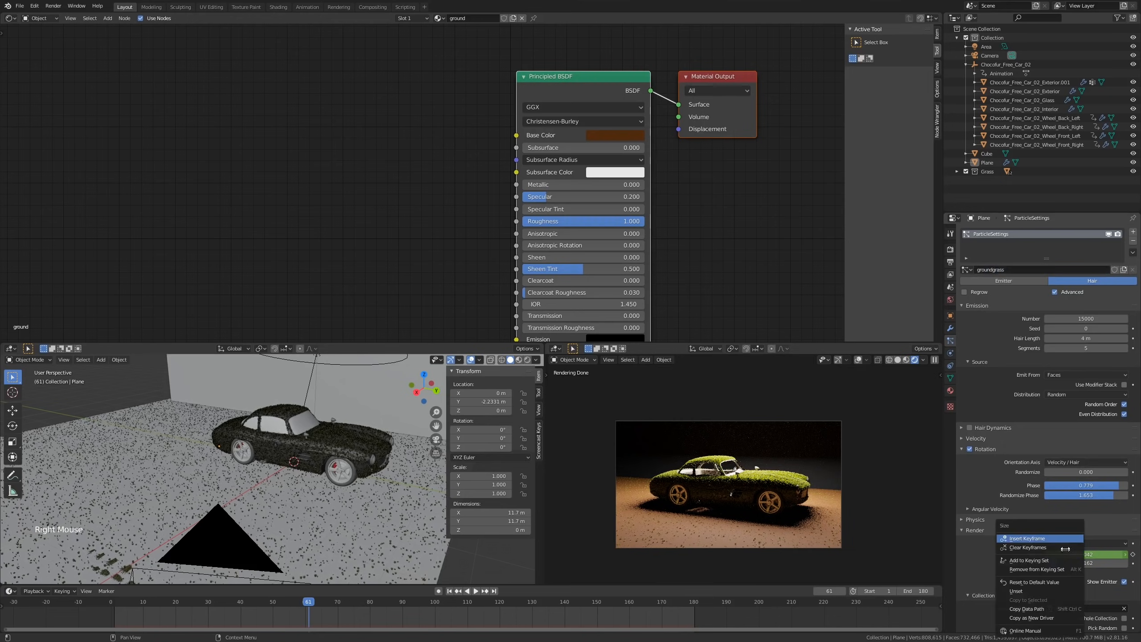
click(1079, 547)
drag(1086, 554, 1126, 554)
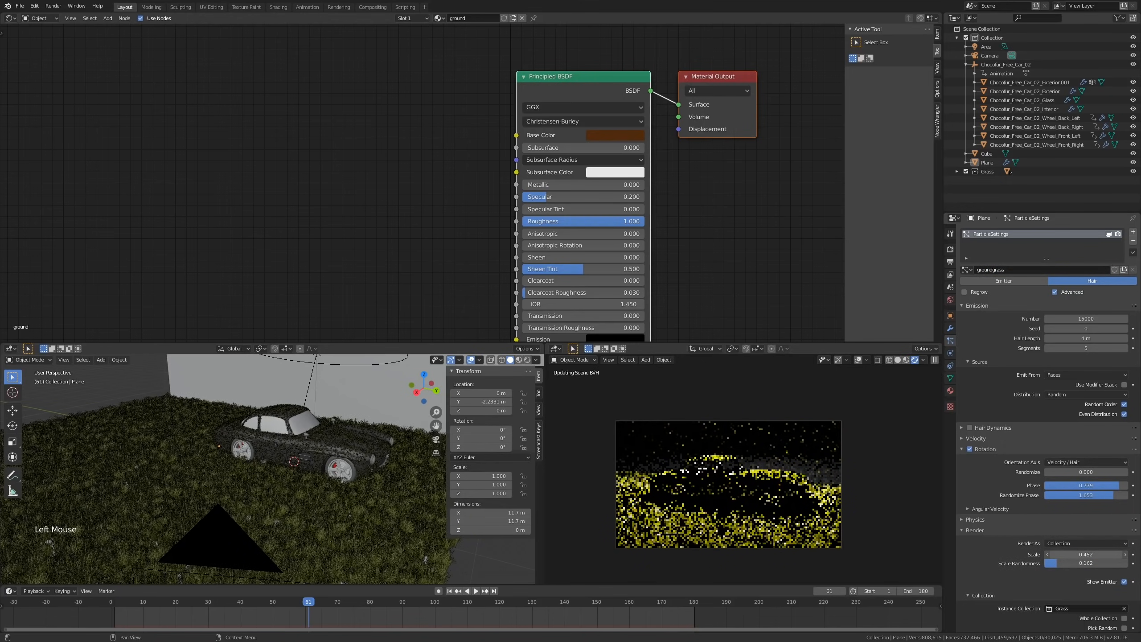
drag(1086, 554, 1093, 554)
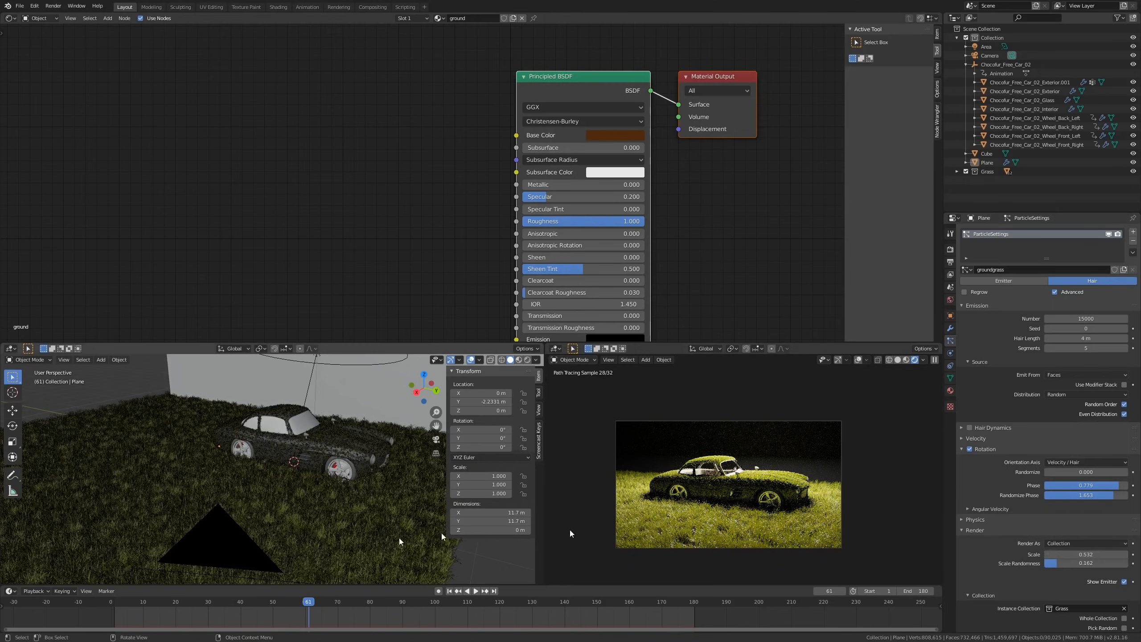
Step: Set the groundgrass particle number to 3000 and check the grass density in the camera preview
shift+middle_drag(365, 523, 366, 503)
scroll(365, 496, down, 3)
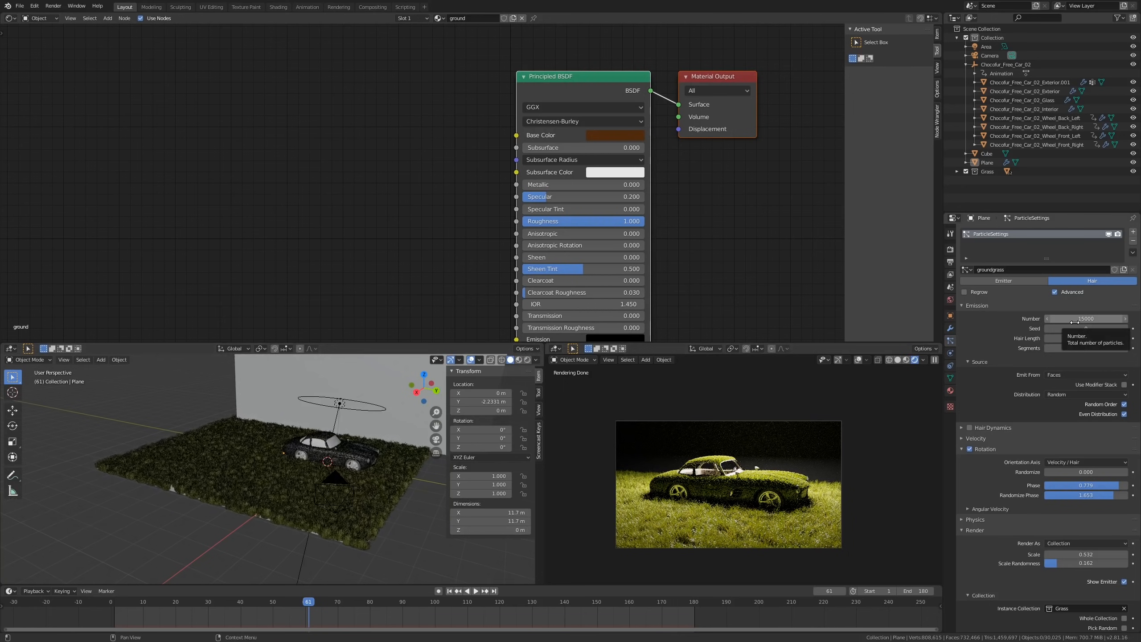
click(1092, 317)
text(300)
key(Return)
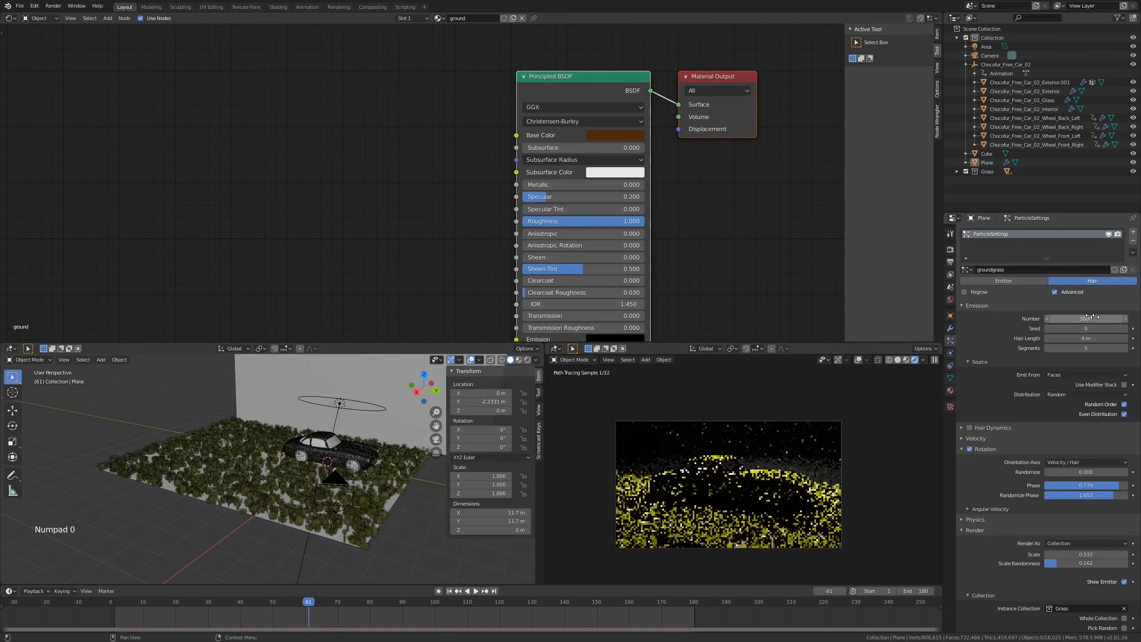
scroll(769, 539, up, 3)
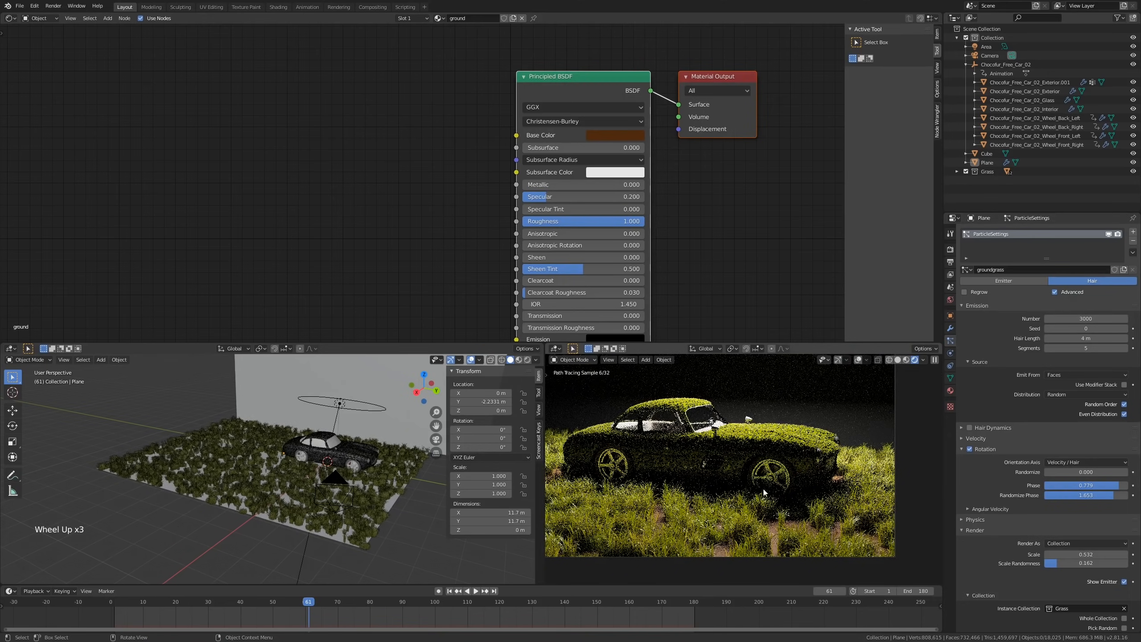
scroll(764, 493, down, 3)
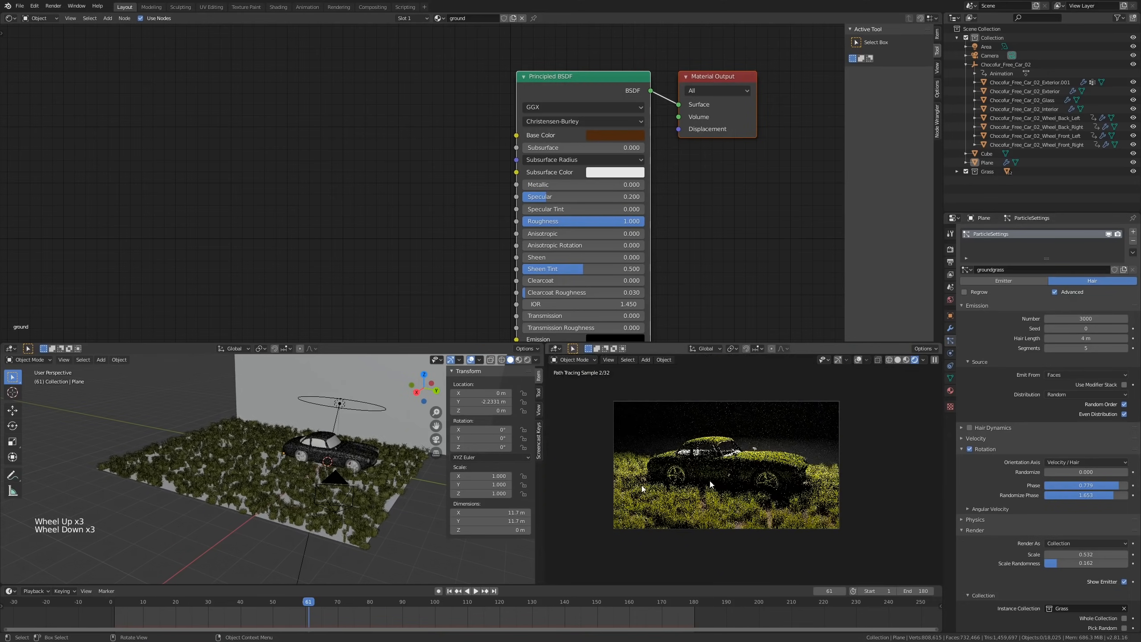
Step: Show the scene in top orthographic view with X-ray enabled and select the ground plane
shift+middle_drag(376, 482, 218, 512)
middle_drag(279, 490, 351, 488)
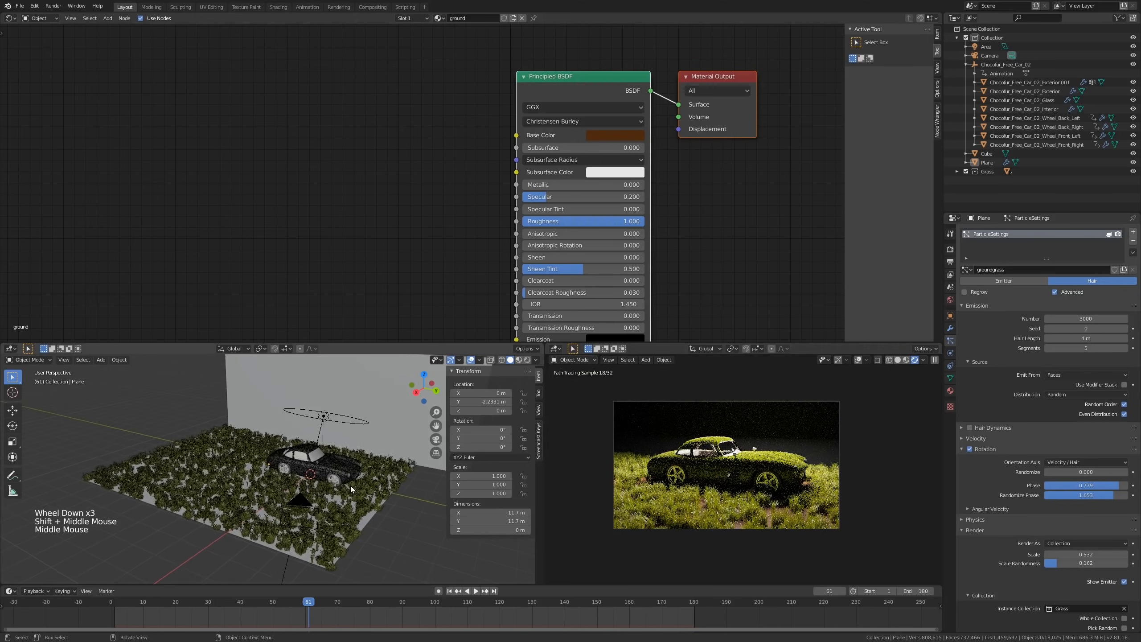
key(KP_7)
key(alt+z)
scroll(350, 484, down, 4)
shift+middle_drag(368, 474, 335, 495)
scroll(331, 499, up, 2)
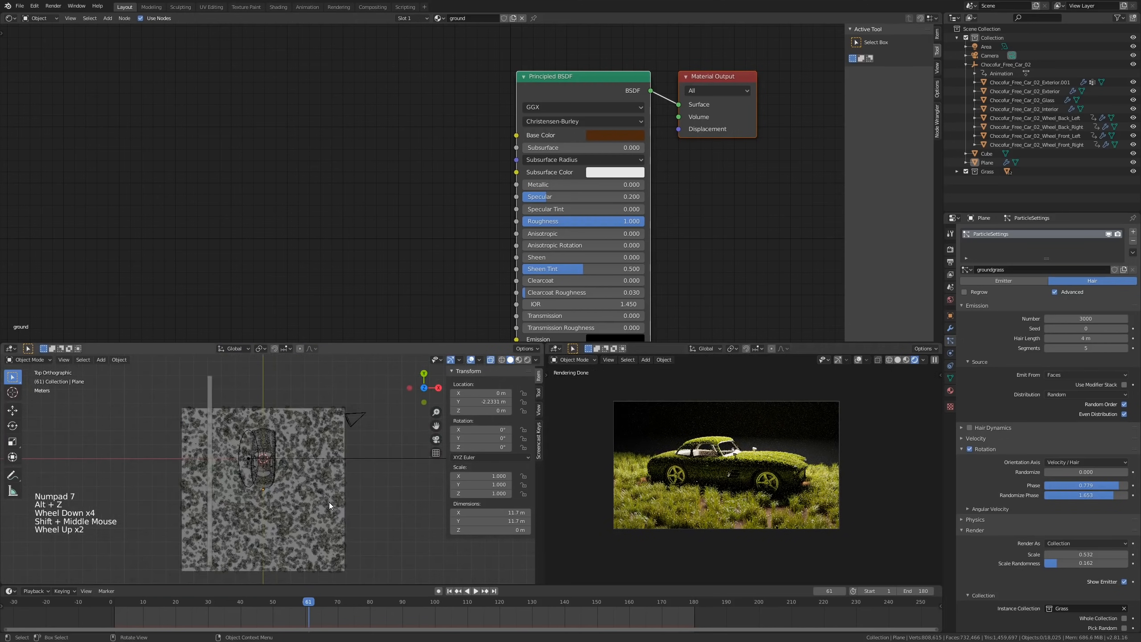
click(329, 503)
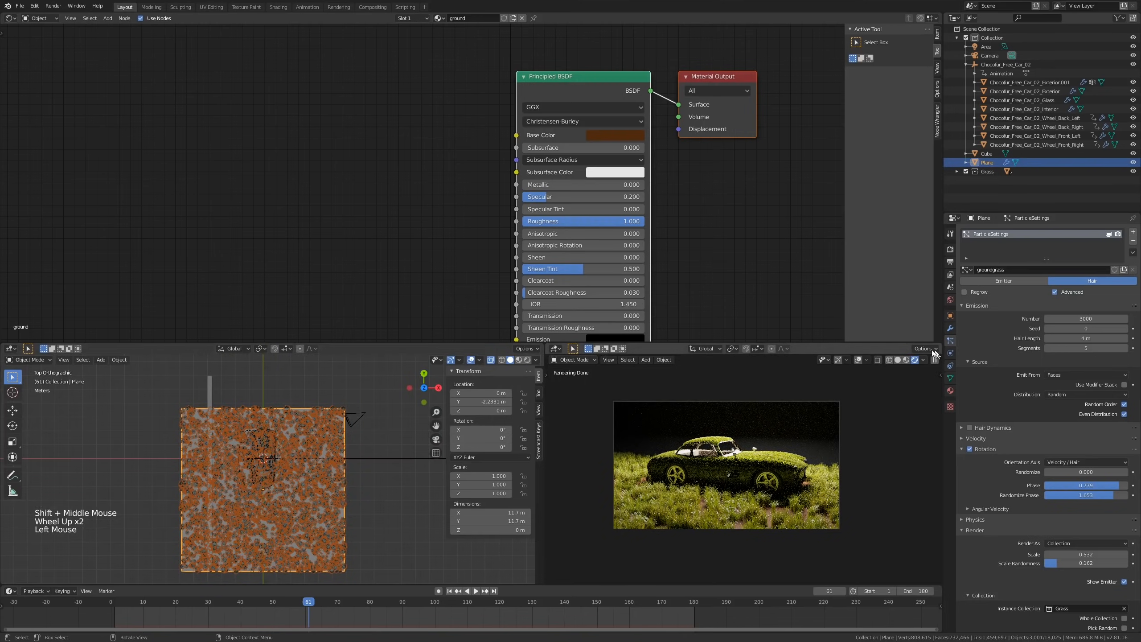
Step: Switch the camera preview from rendered to solid shading and frame the area around the camera border
scroll(767, 425, down, 2)
scroll(746, 408, up, 1)
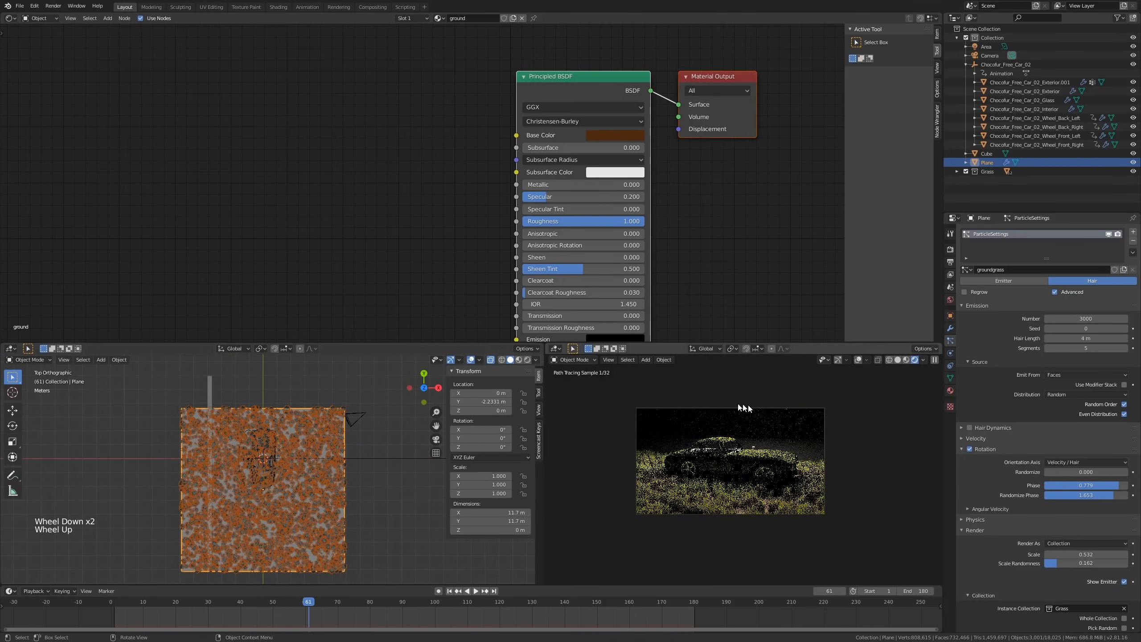
scroll(718, 404, down, 3)
key(ctrl+b)
key(Escape)
click(609, 359)
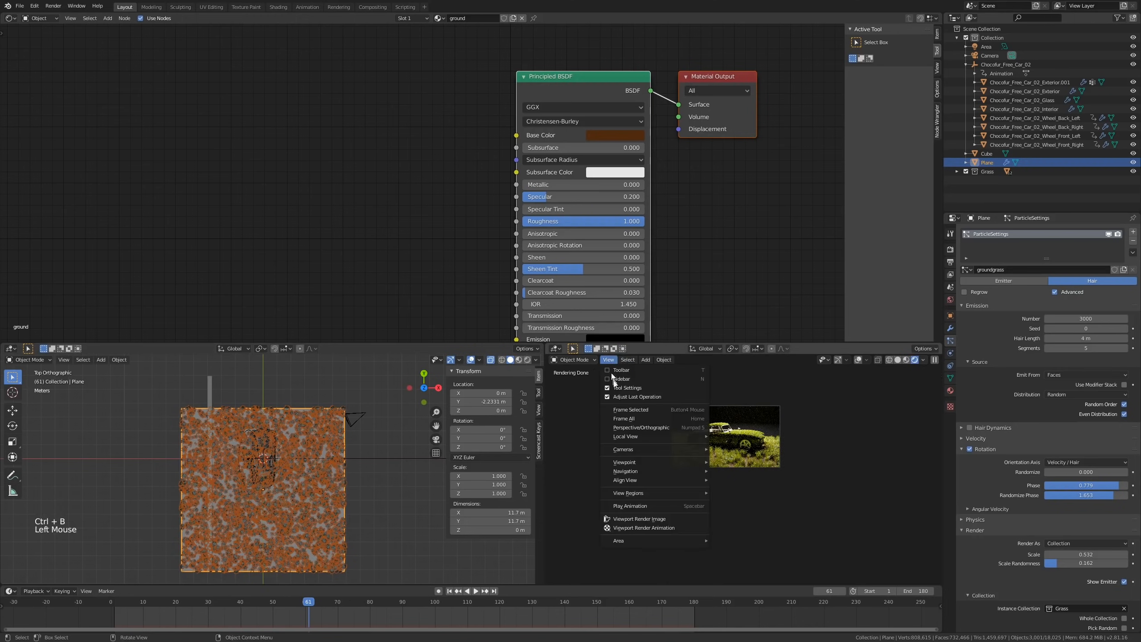
click(898, 359)
scroll(747, 445, up, 1)
scroll(746, 445, up, 1)
shift+middle_drag(747, 446, 723, 471)
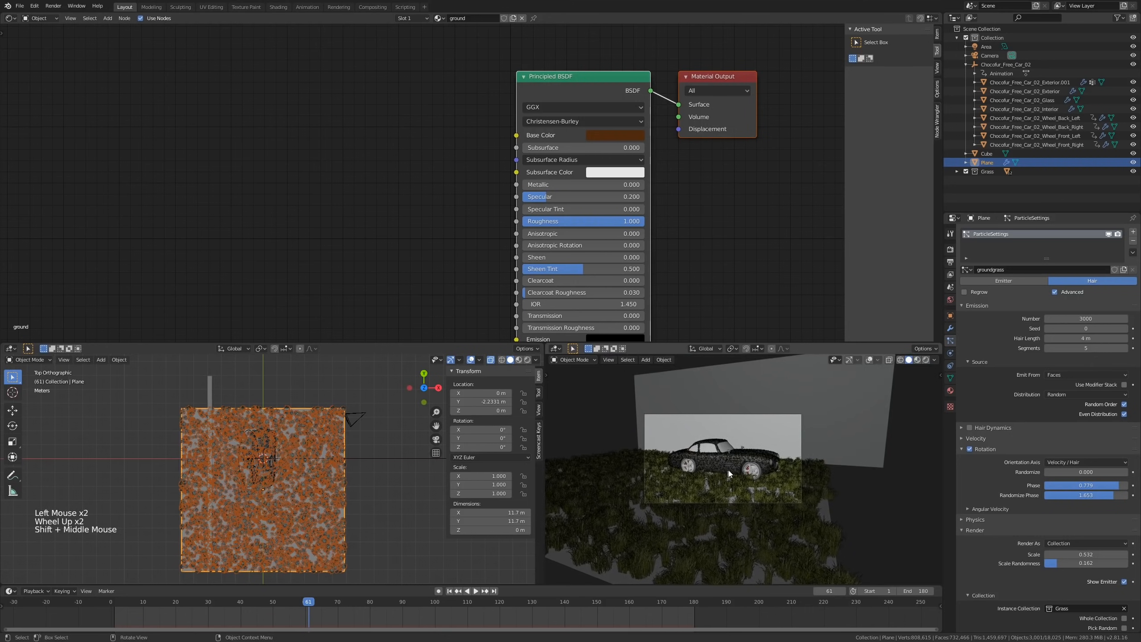
Step: In Edit Mode, move the ground plane's +X/-Y corner vertex to about X 5.68 m, Y 2.90 m, following the camera's field of view
click(296, 522)
shift+middle_drag(296, 521, 324, 516)
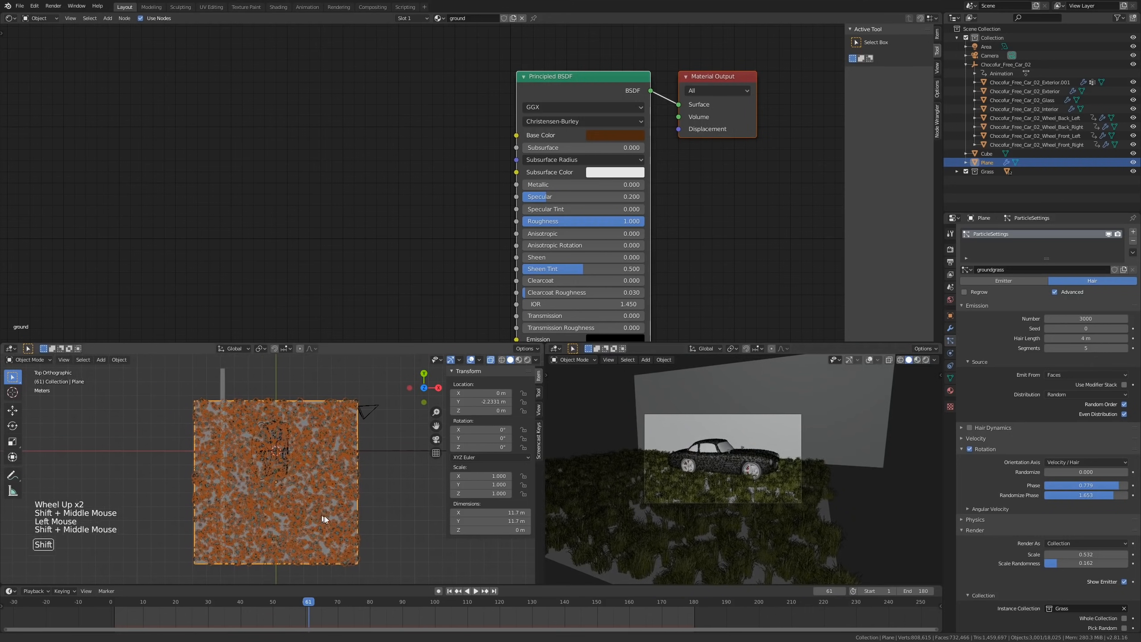
key(Tab)
key(1)
click(364, 567)
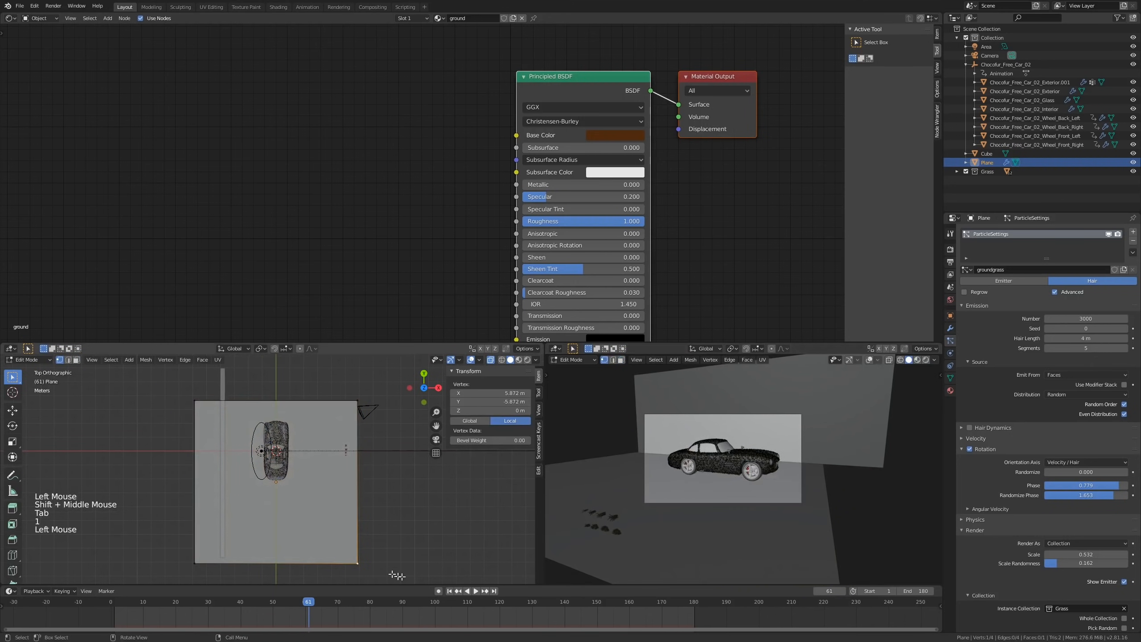
key(g)
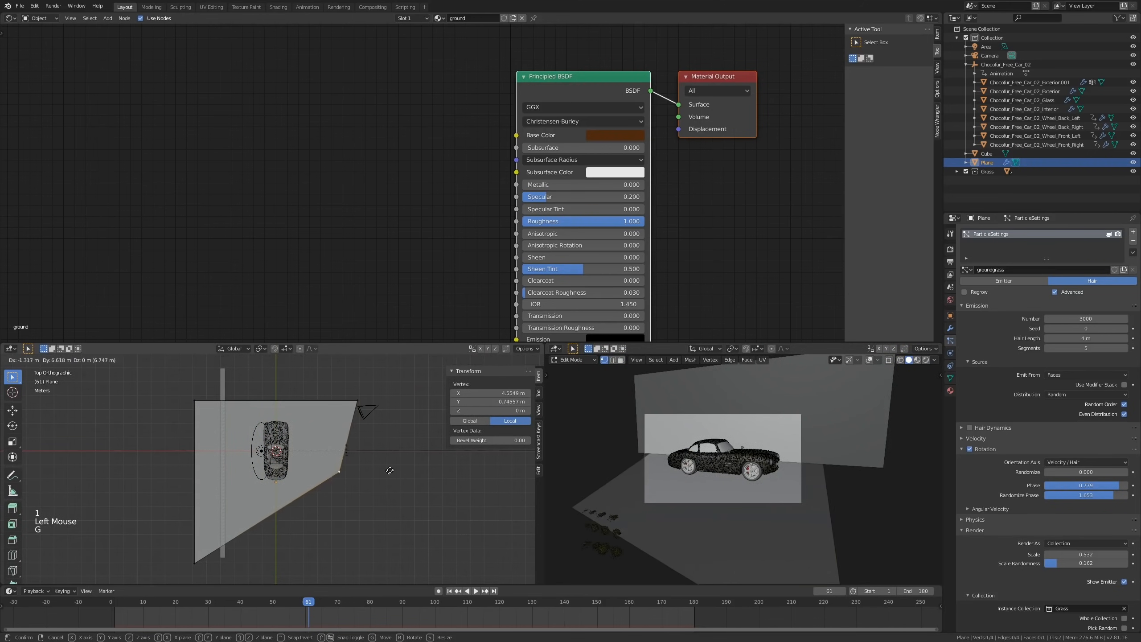
click(401, 444)
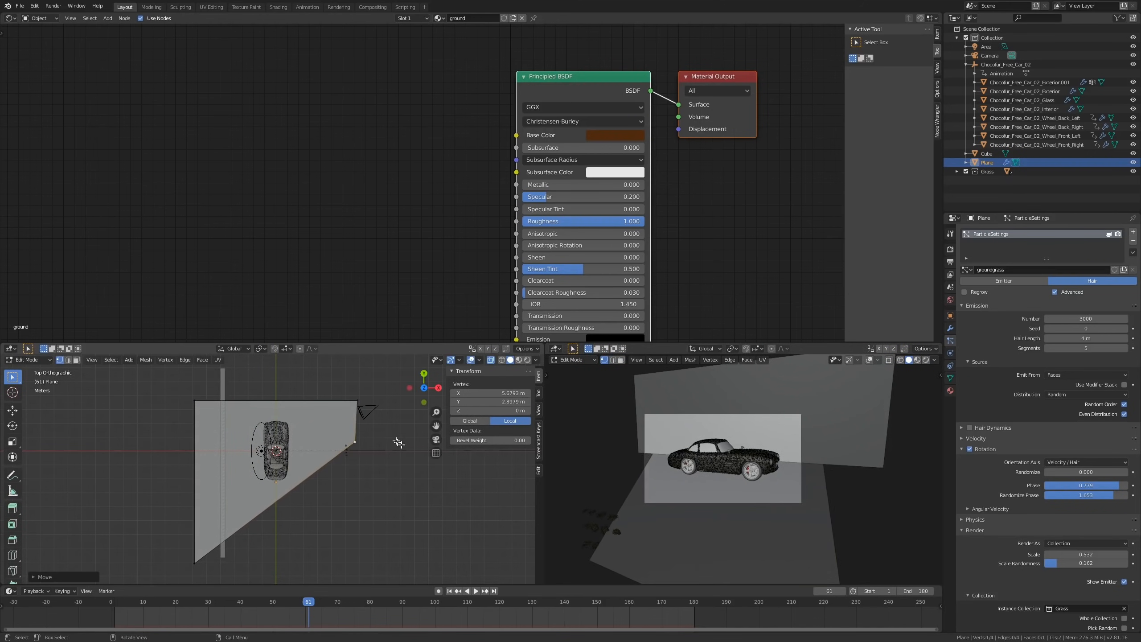
Step: Move the ground plane's +X/+Y corner to about X 2.98 m, Y 5.65 m and its vertex nearest +X to about X 4.23 m, Y 2.06 m
click(367, 407)
key(g)
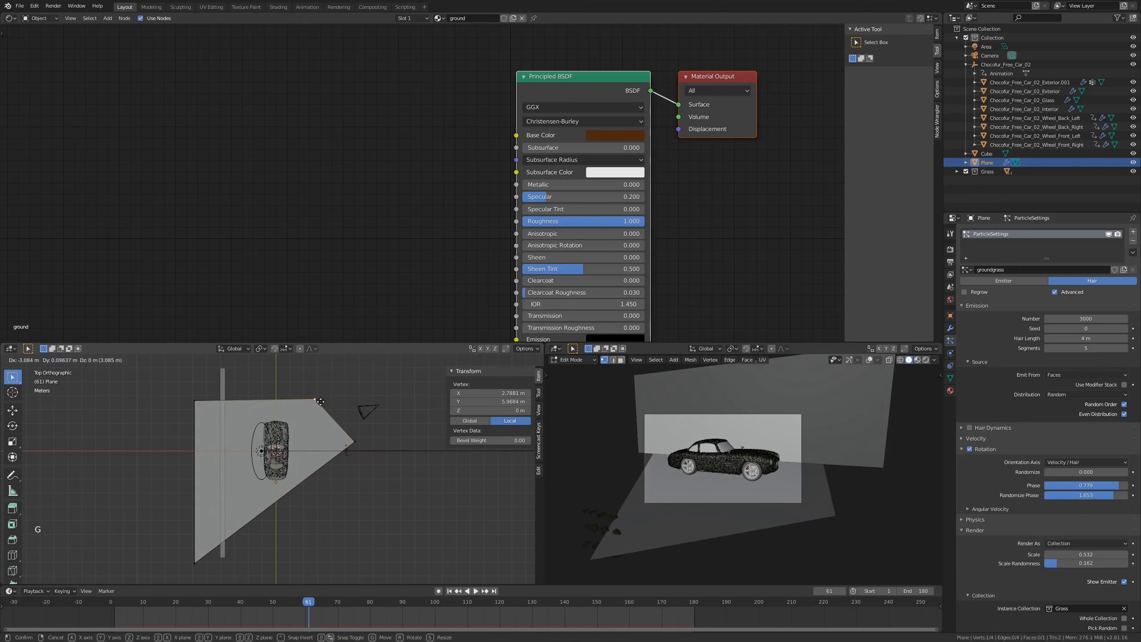
click(323, 405)
click(359, 449)
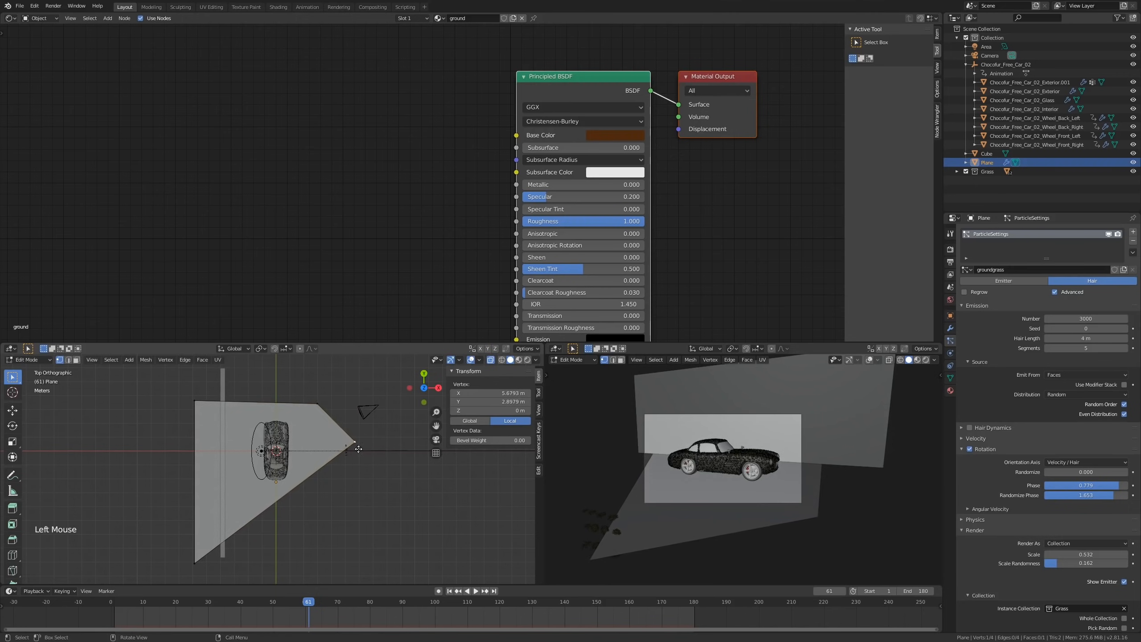
key(g)
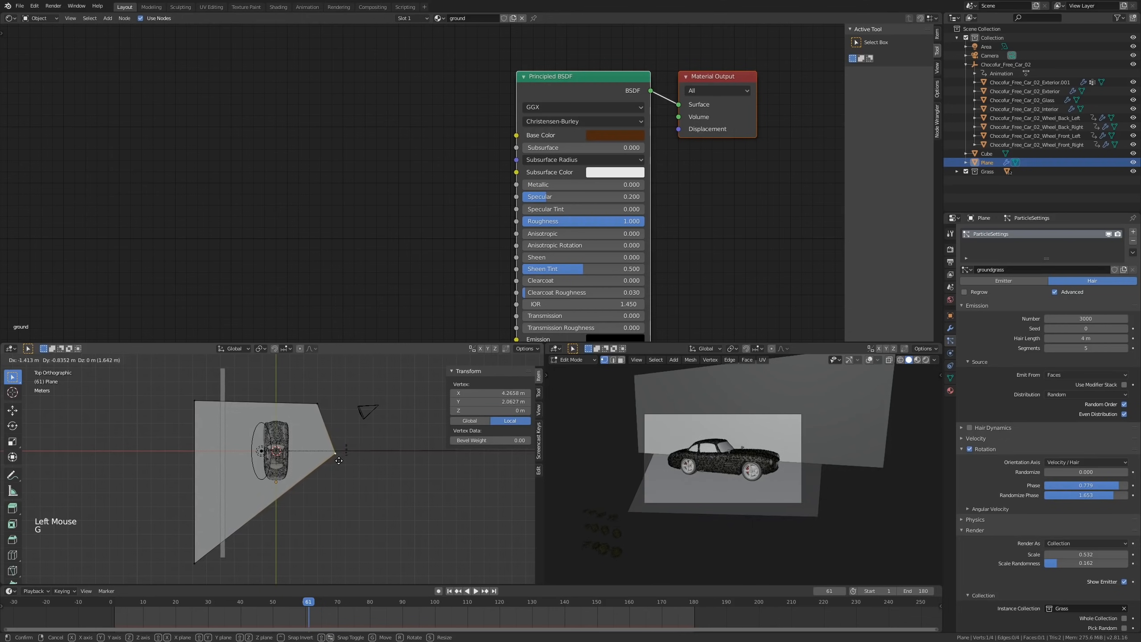
click(339, 461)
Step: Pull the plane's two -X corners in to the backdrop wall, at about X -3.72 m, Y -5.52 m and X -3.82 m, Y 5.78 m
click(178, 563)
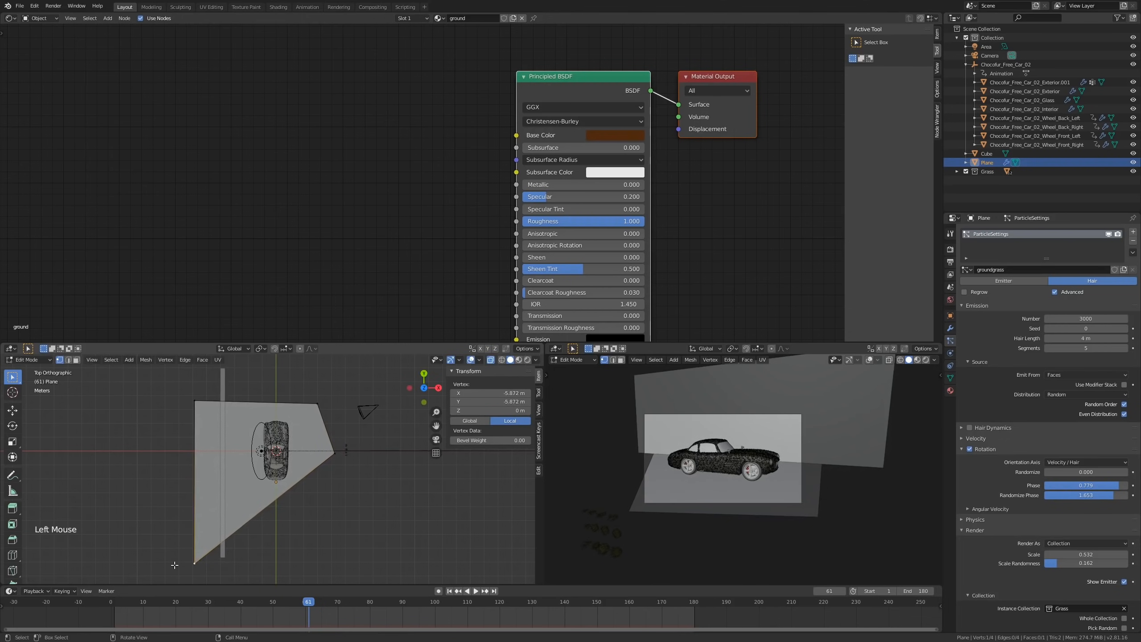
key(g)
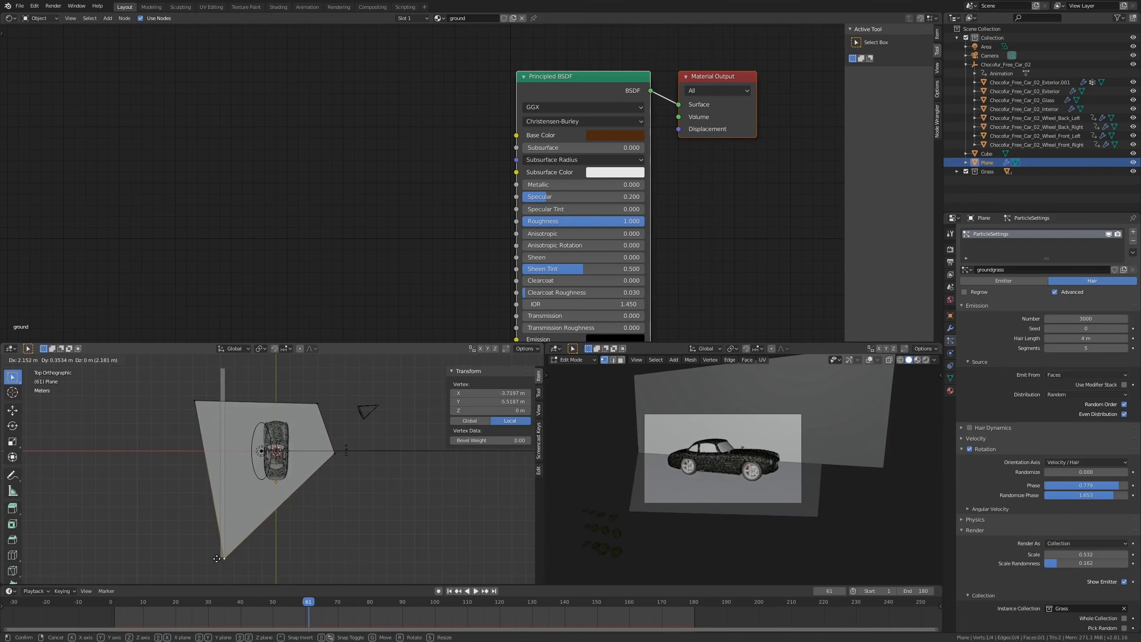
click(217, 559)
click(195, 402)
key(g)
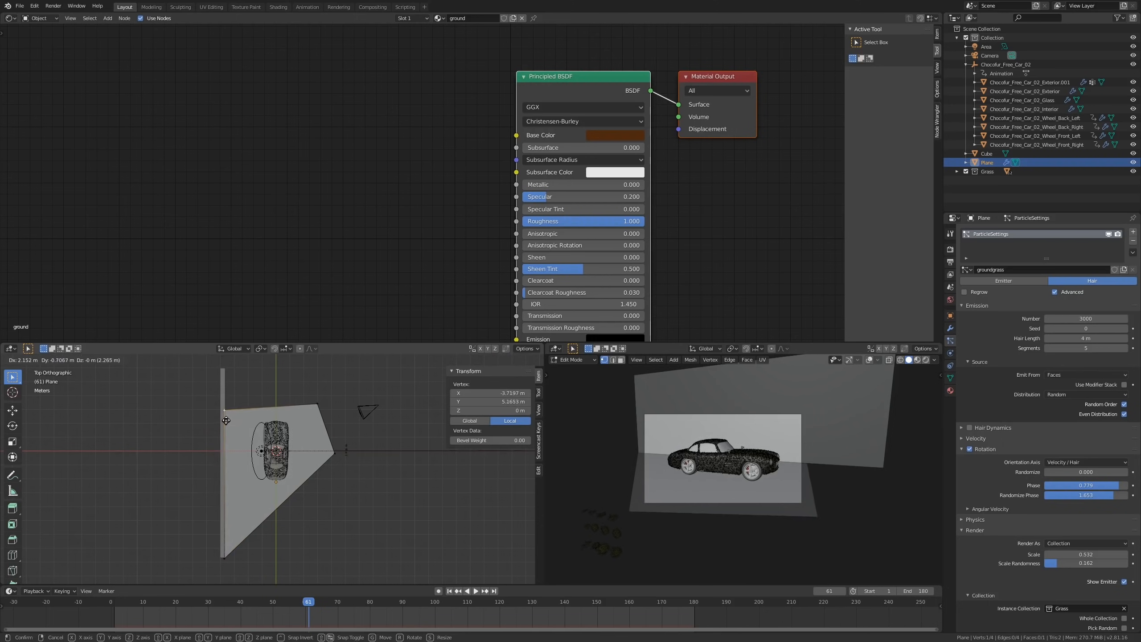
click(224, 413)
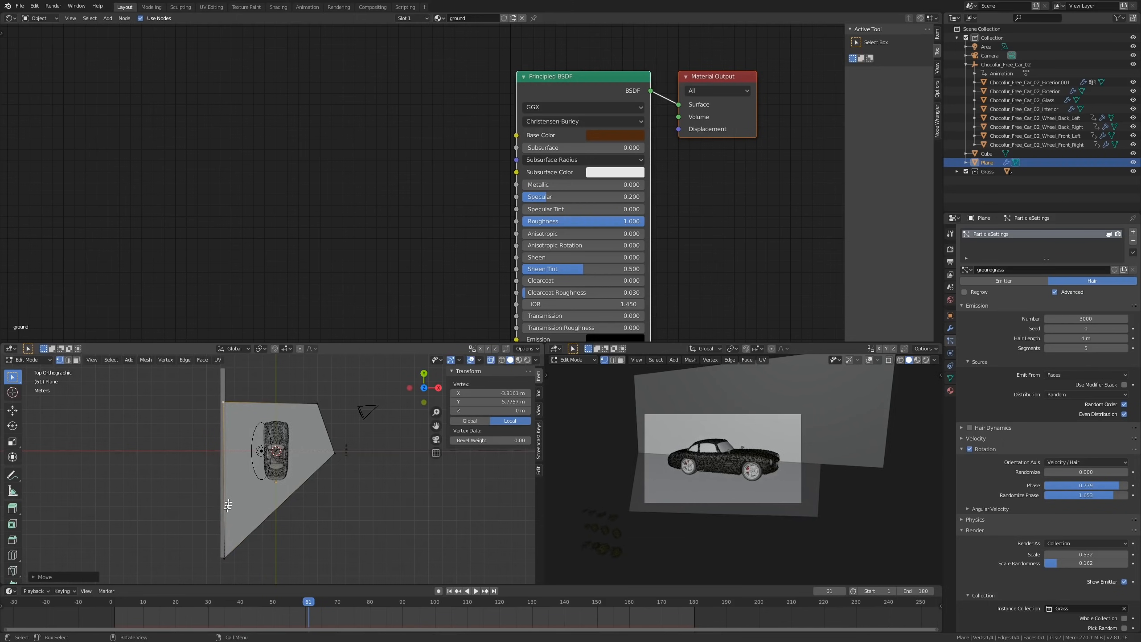
Step: Fine-tune the plane's -X/-Y corner to about X -3.91 m, Y -5.45 m and its vertex nearest +X to about X 4.04 m, Y 2.09 m
click(230, 552)
key(g)
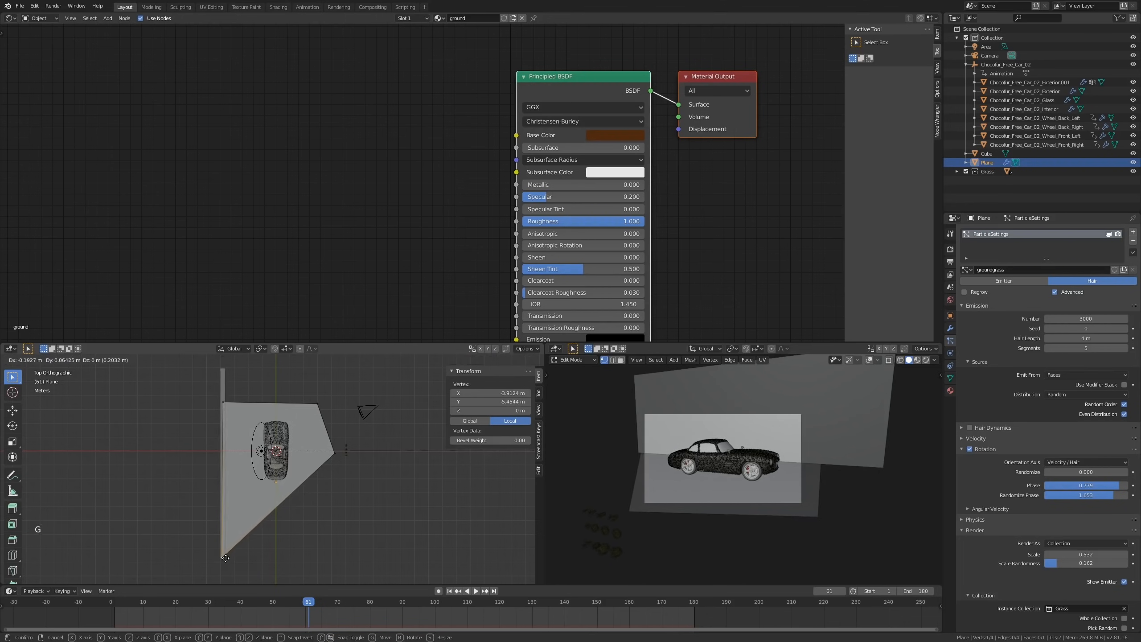
click(226, 558)
click(331, 451)
key(g)
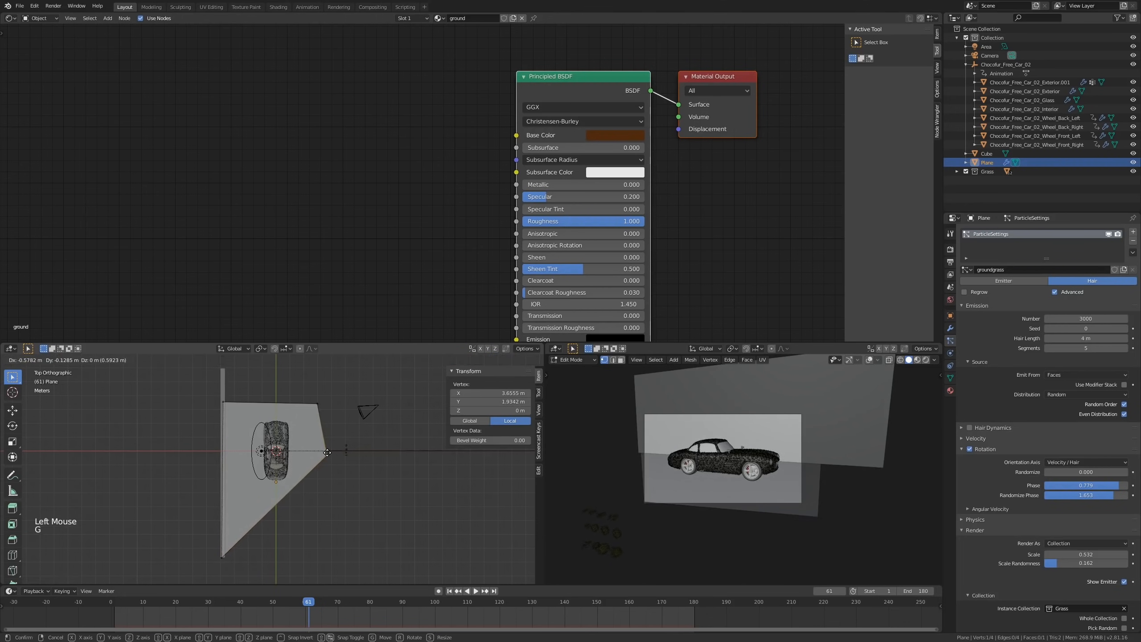
click(330, 451)
Step: Move the plane's +X/+Y corner to about X 2.60 m, Y 5.52 m, deselect everything and return to Object Mode
click(318, 404)
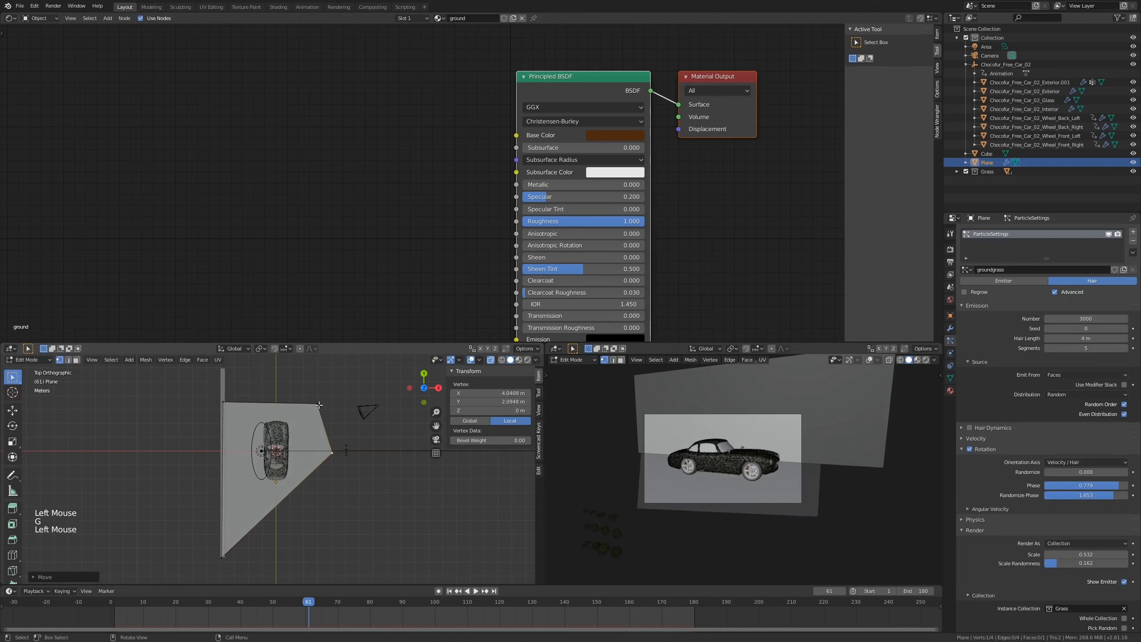
key(g)
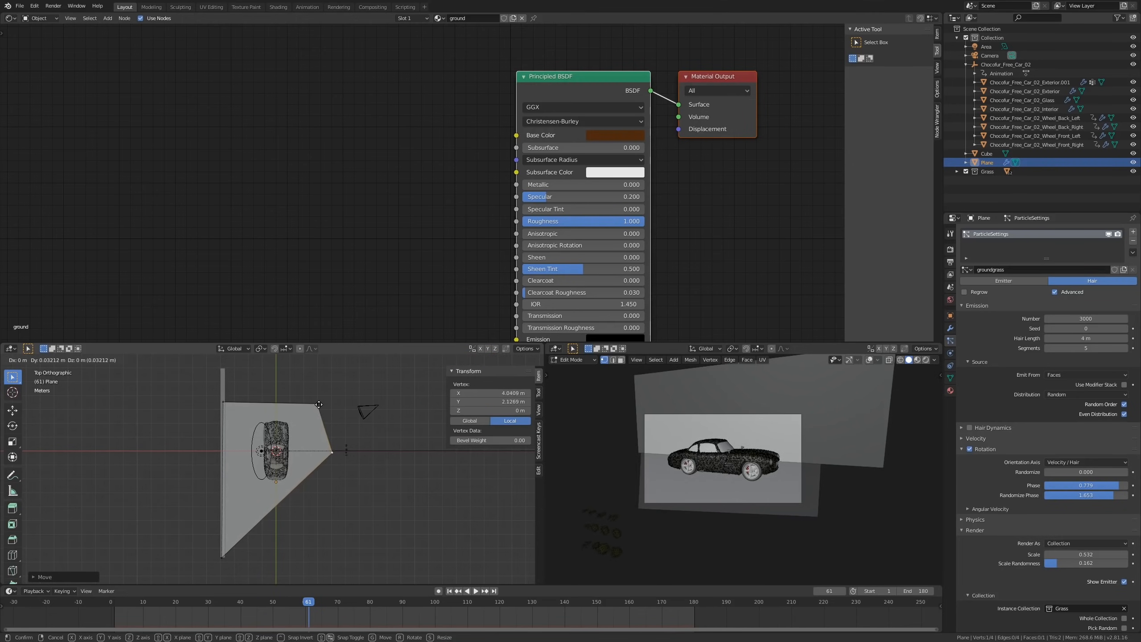
click(319, 405)
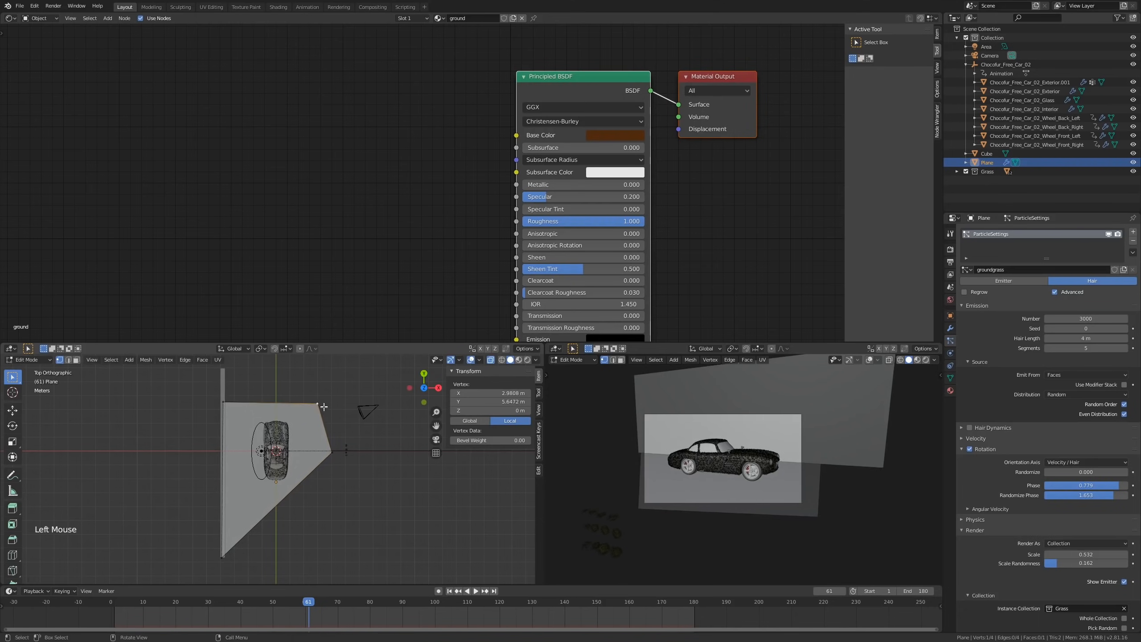
key(g)
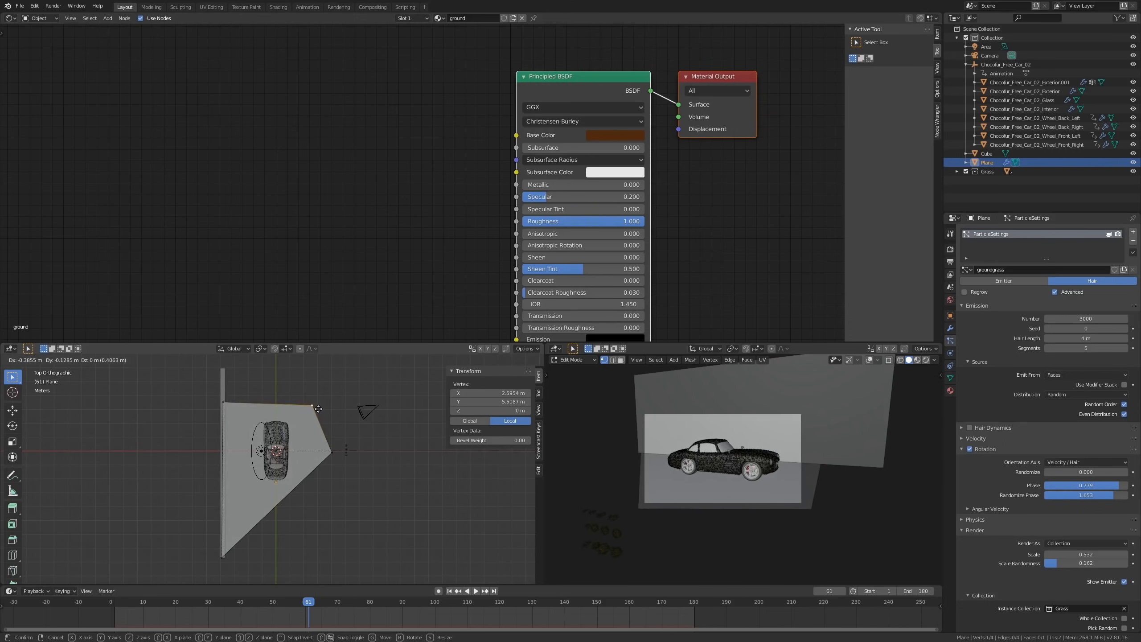
click(319, 409)
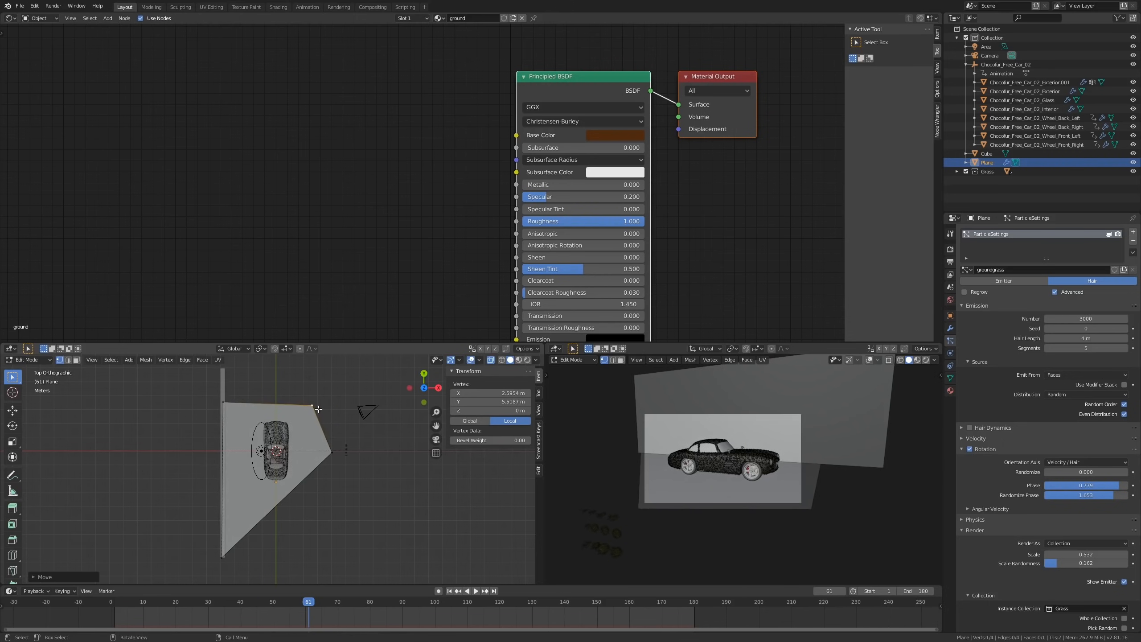
key(alt+a)
key(Tab)
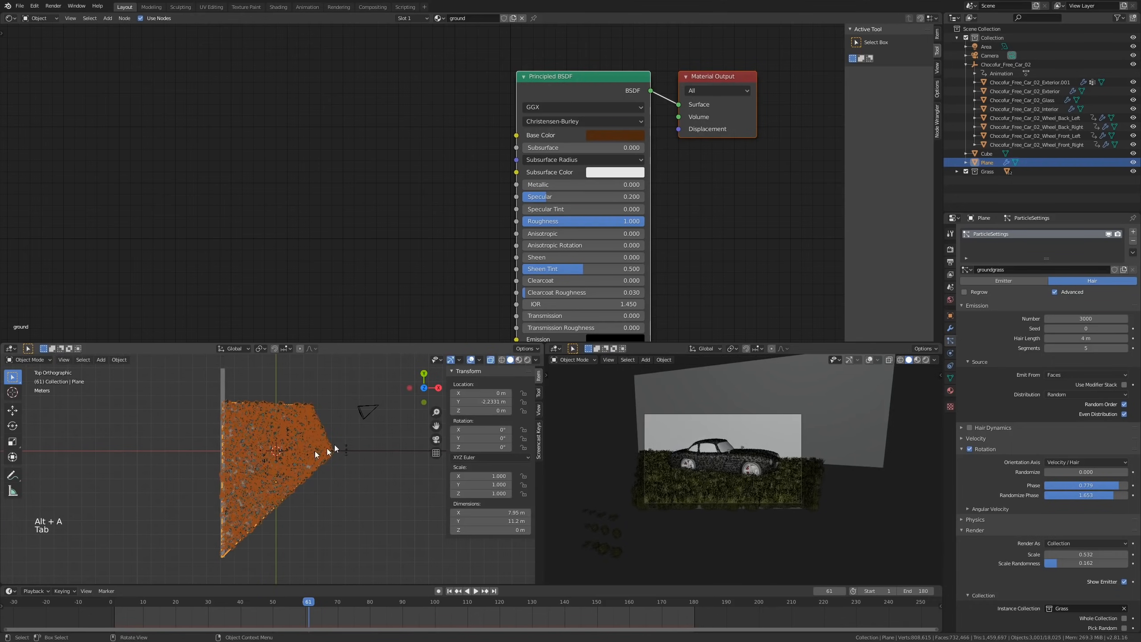
Step: Check the trimmed grass against the camera border in the camera preview and deselect the ground plane
scroll(629, 459, up, 4)
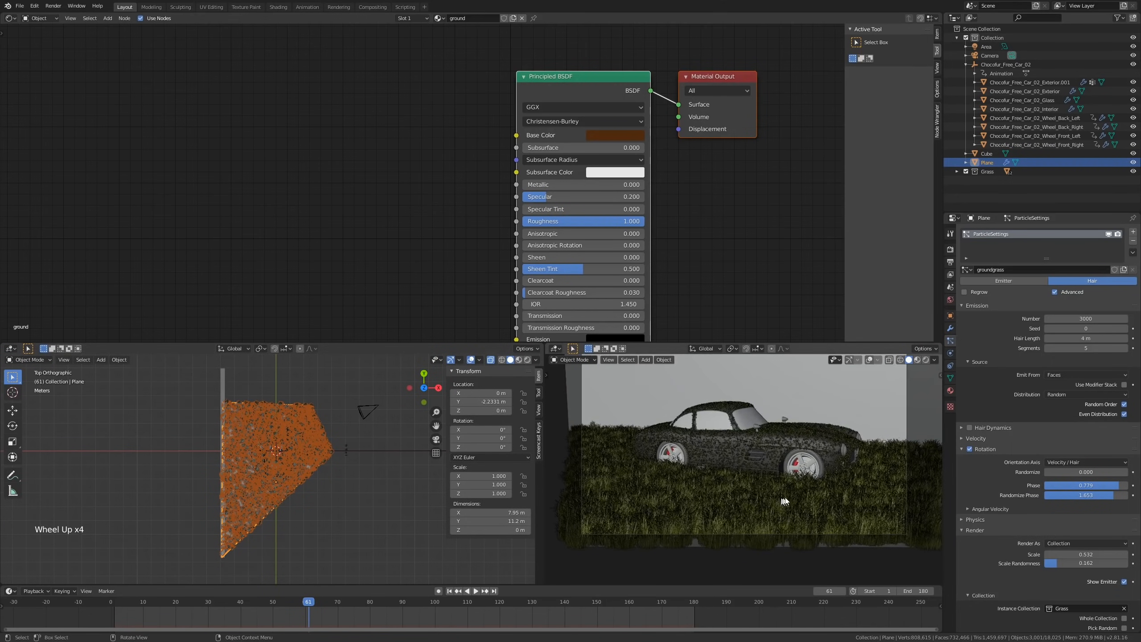
shift+middle_drag(782, 472, 767, 478)
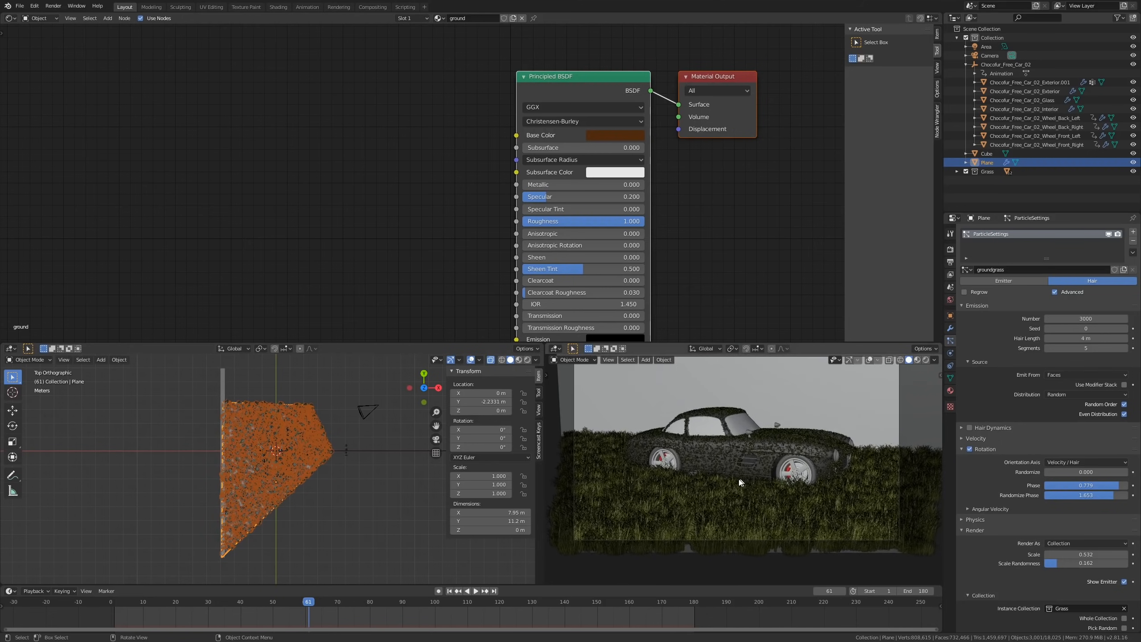
scroll(738, 479, down, 2)
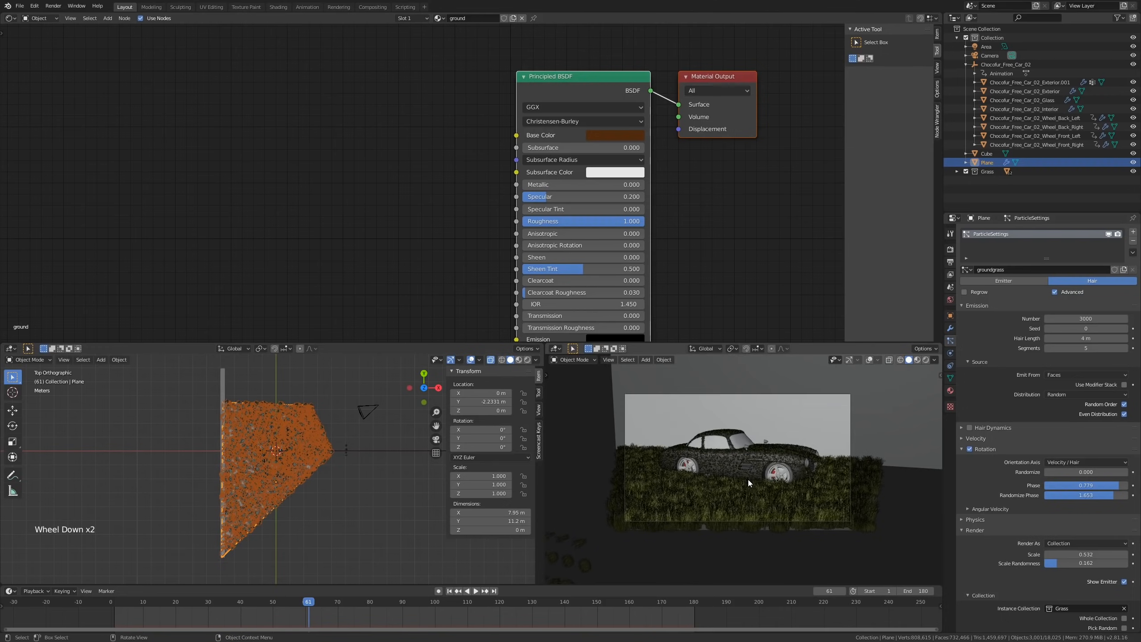
click(315, 503)
shift+middle_drag(316, 504, 324, 512)
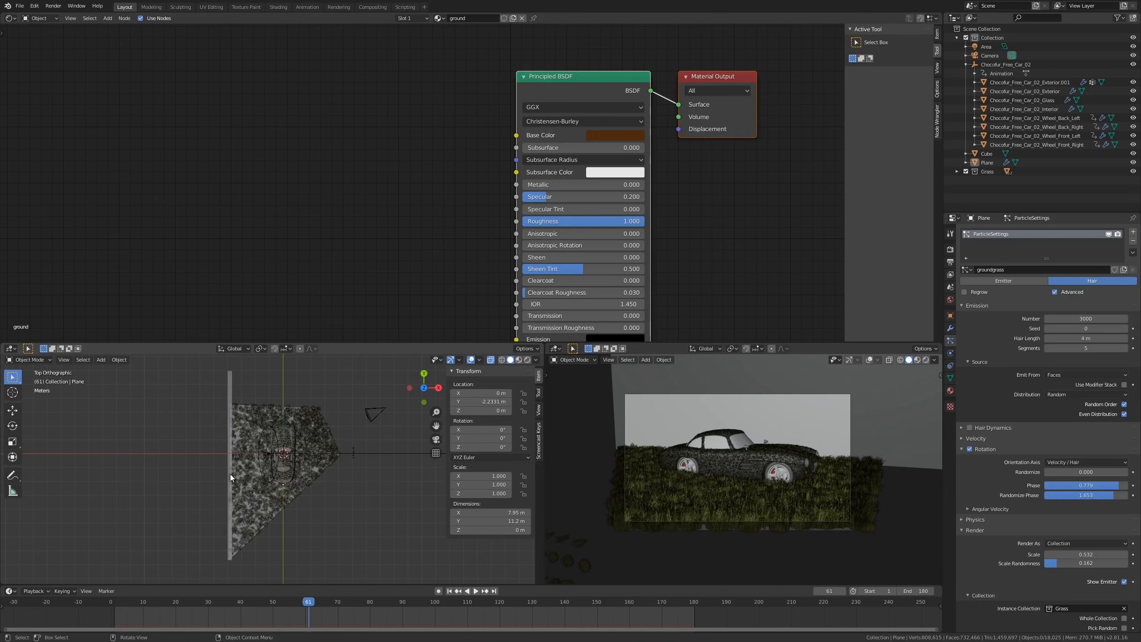
Step: Play the animation from an earlier frame and stop at frame 76 to check the grass on the car and ground
click(468, 591)
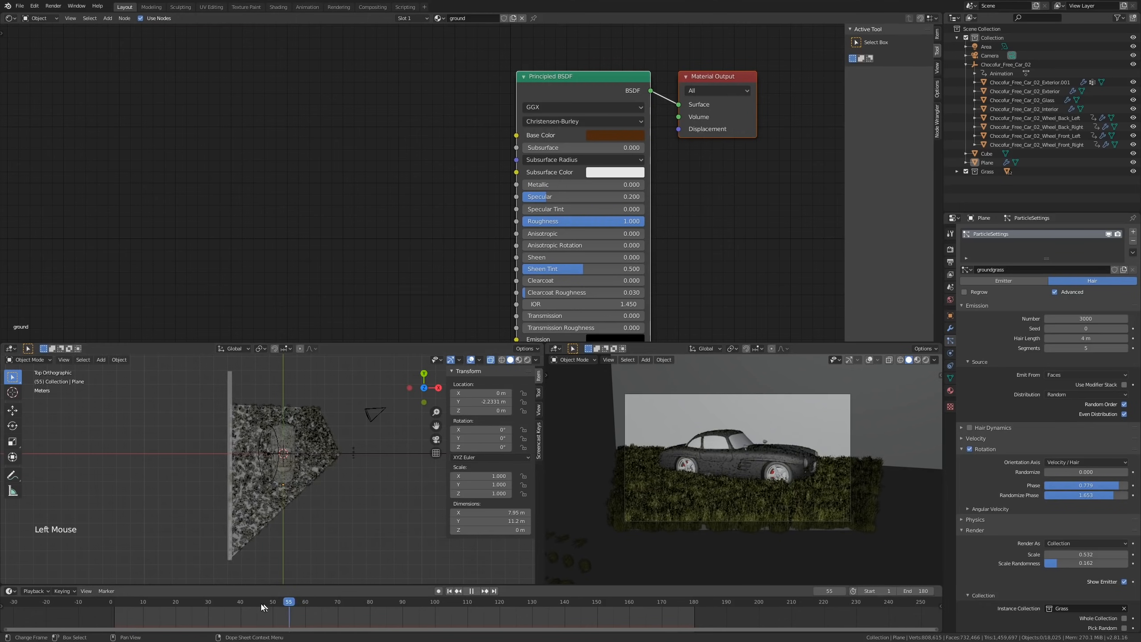
click(257, 606)
key(space)
scroll(667, 460, up, 2)
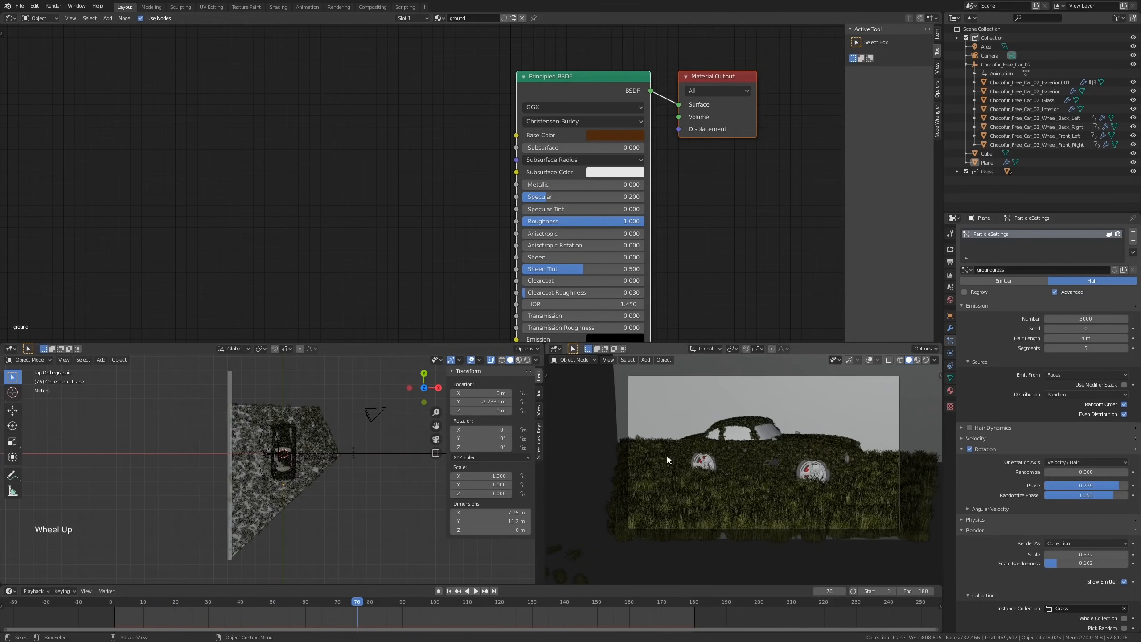
shift+middle_drag(747, 489, 713, 501)
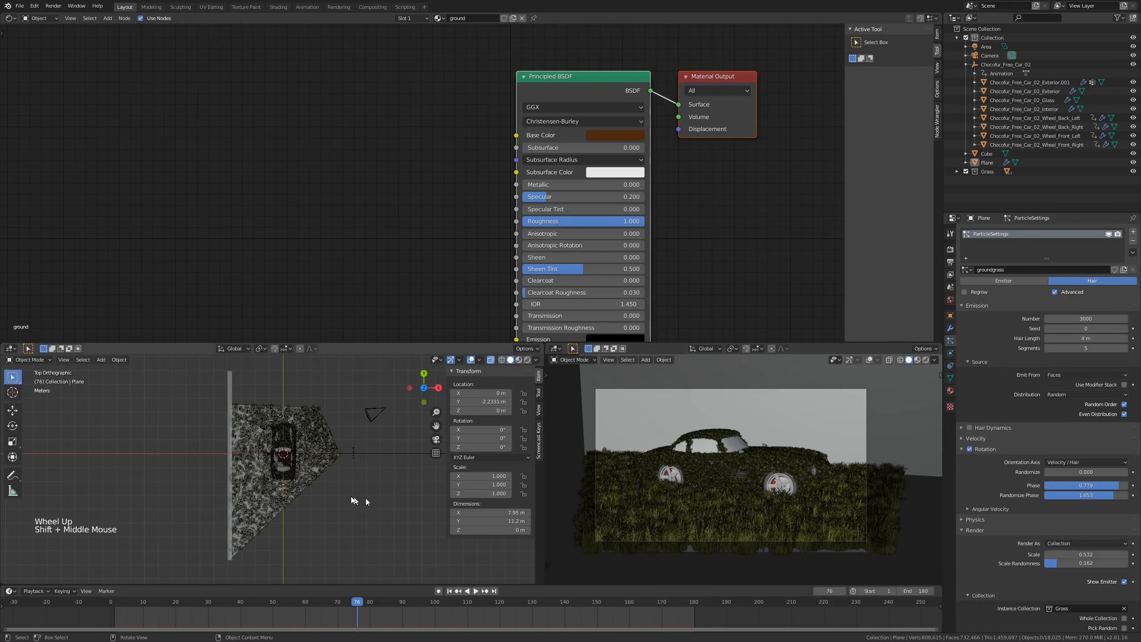
shift+middle_drag(338, 496, 287, 498)
Step: Save the file, show the camera view in rendered shading and pause the preview once it has finished rendering
key(alt+a)
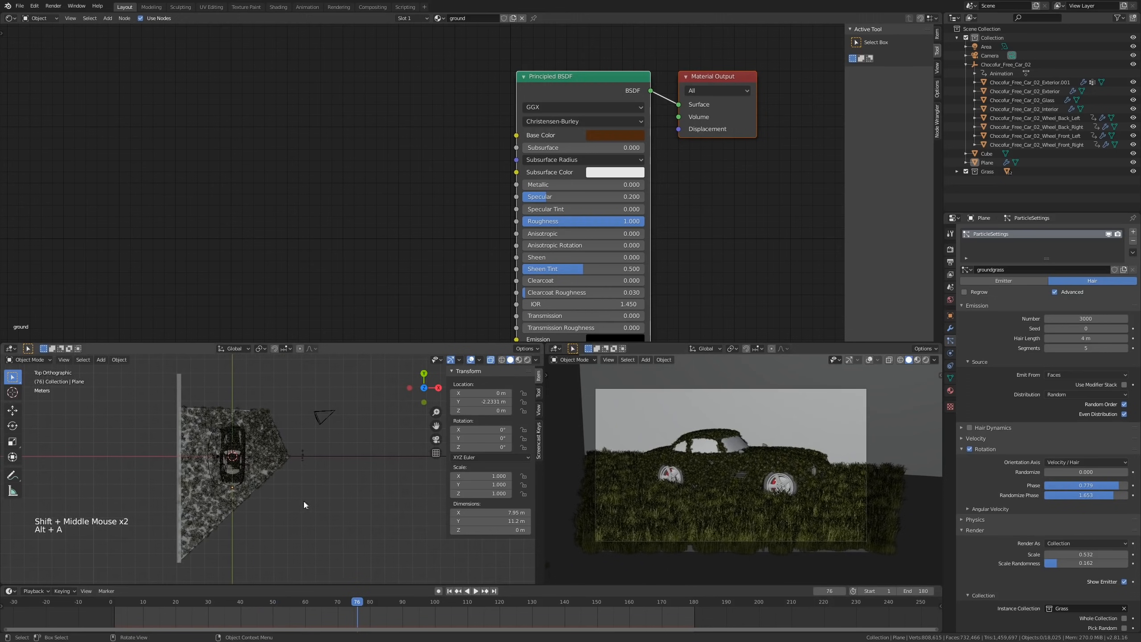
key(ctrl+s)
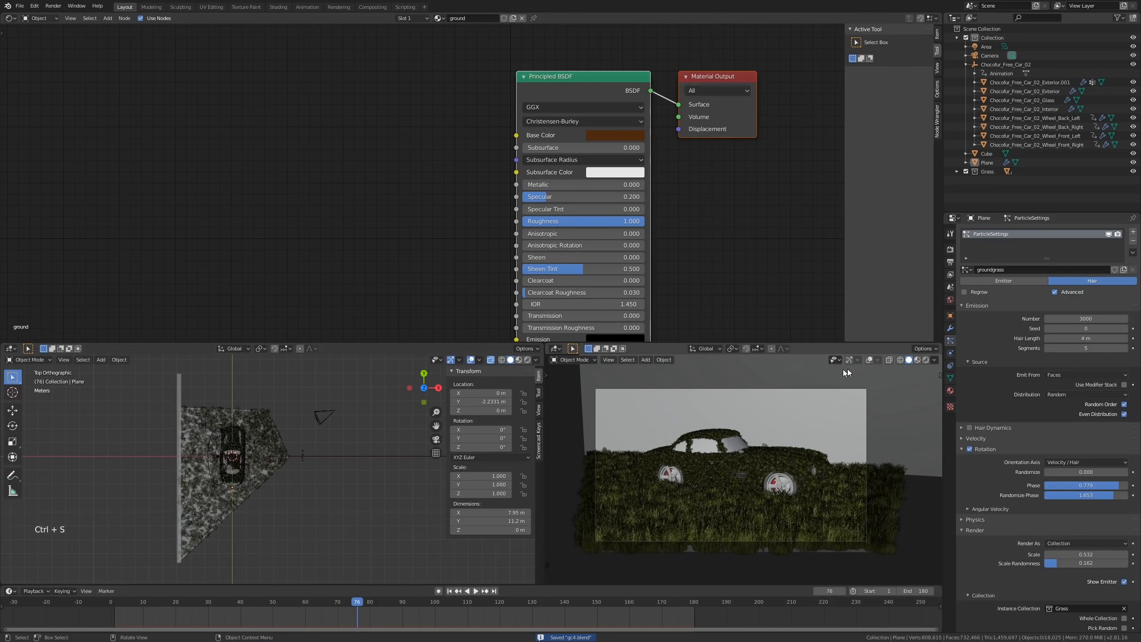
click(926, 362)
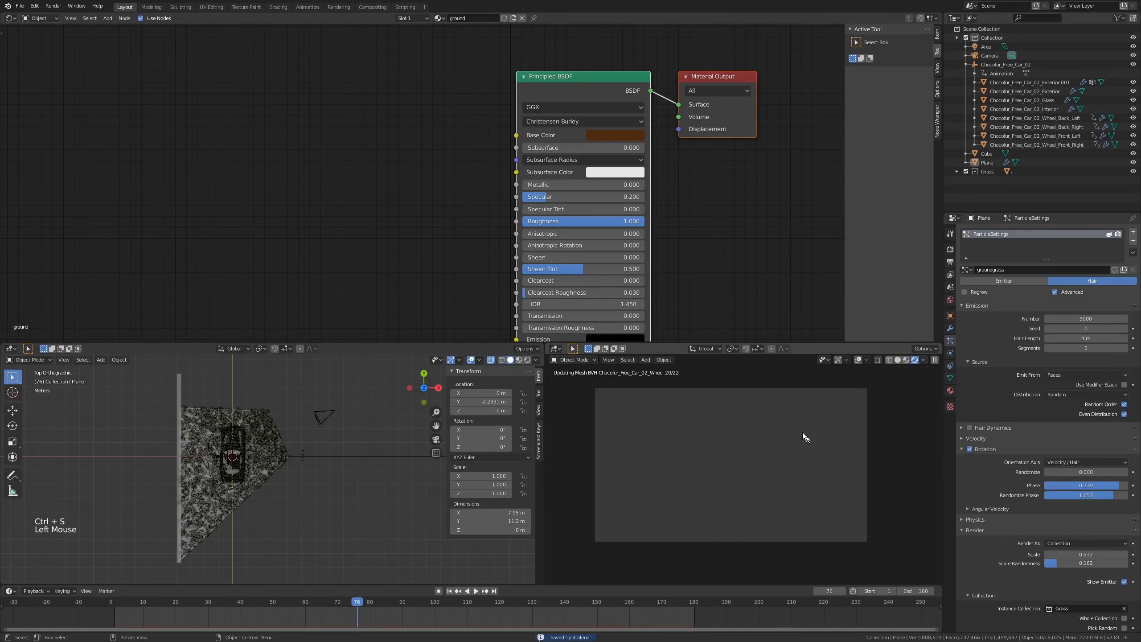
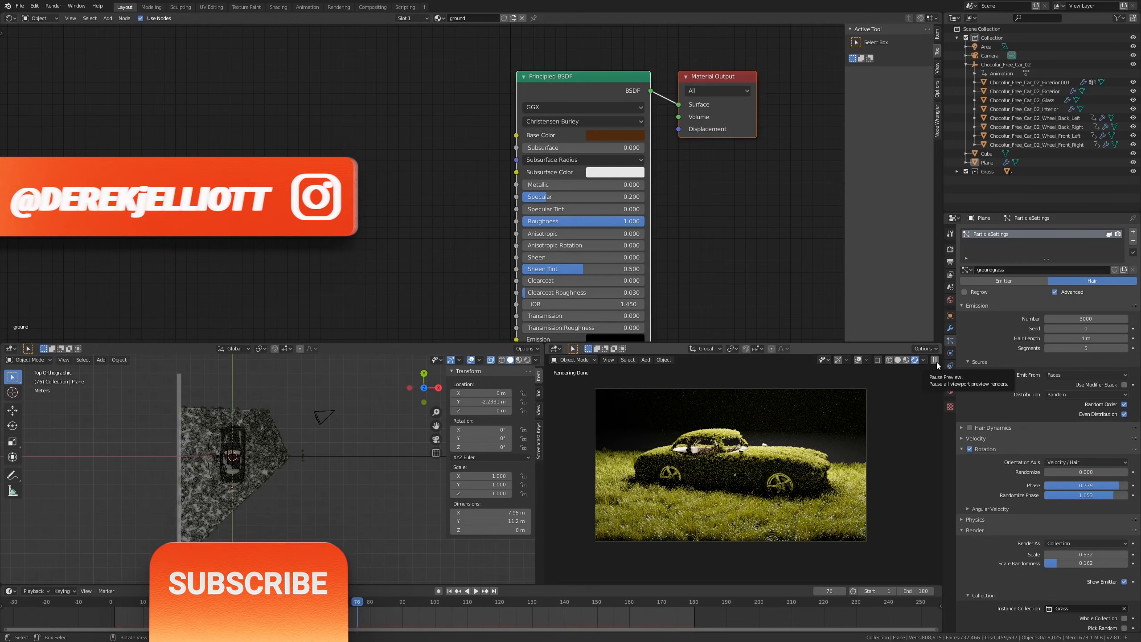
click(936, 363)
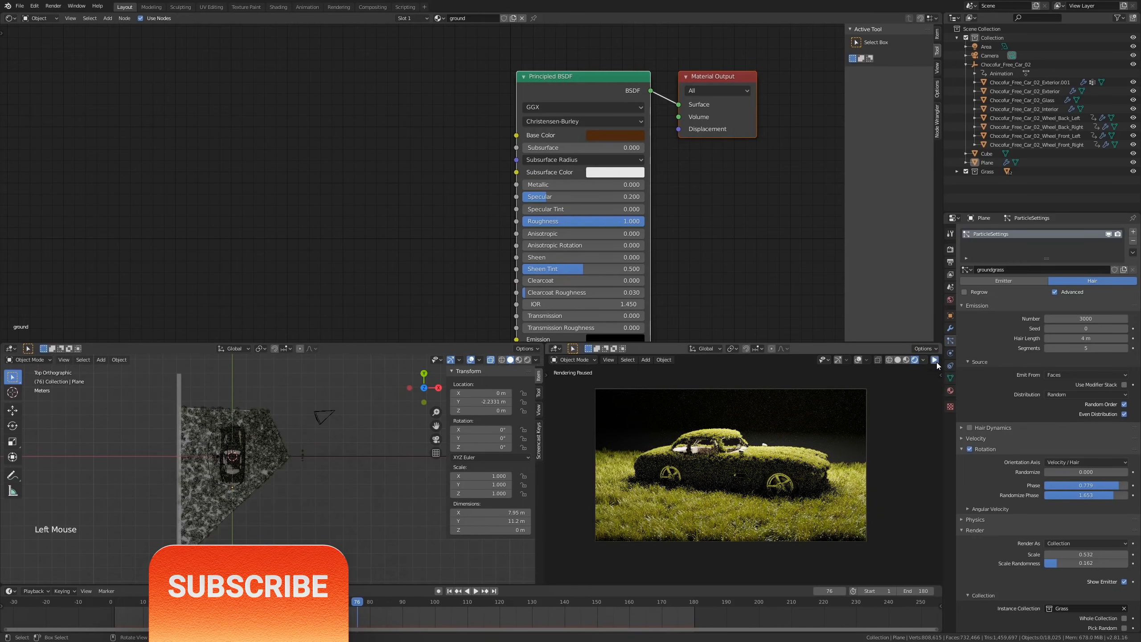
Step: Turn off X-ray in the modelling viewport and show the front of the grass-covered car close up in perspective
middle_drag(376, 450, 331, 412)
scroll(280, 493, up, 2)
mouse_move(280, 492)
shift+middle_down()
mouse_move(301, 407)
mouse_move(220, 407)
mouse_move(269, 433)
shift+middle_up()
key(alt+z)
scroll(220, 407, up, 1)
scroll(219, 407, up, 4)
click(210, 423)
click(395, 496)
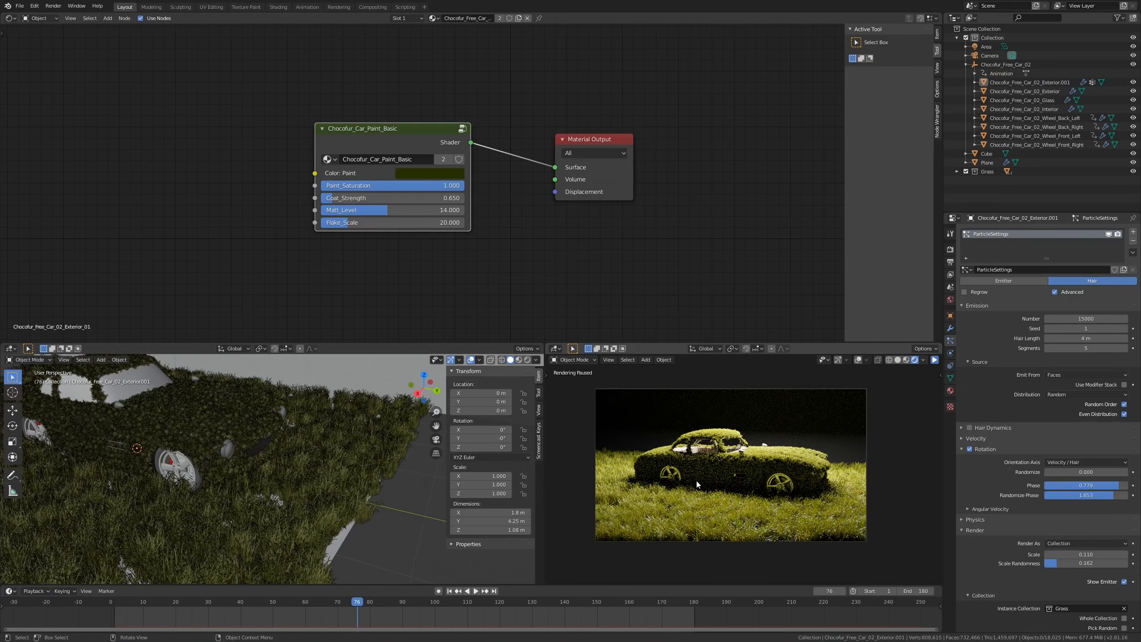
Step: Enlarge the camera preview, resume its render to refresh the image and pause it again
scroll(830, 477, up, 3)
scroll(831, 476, down, 2)
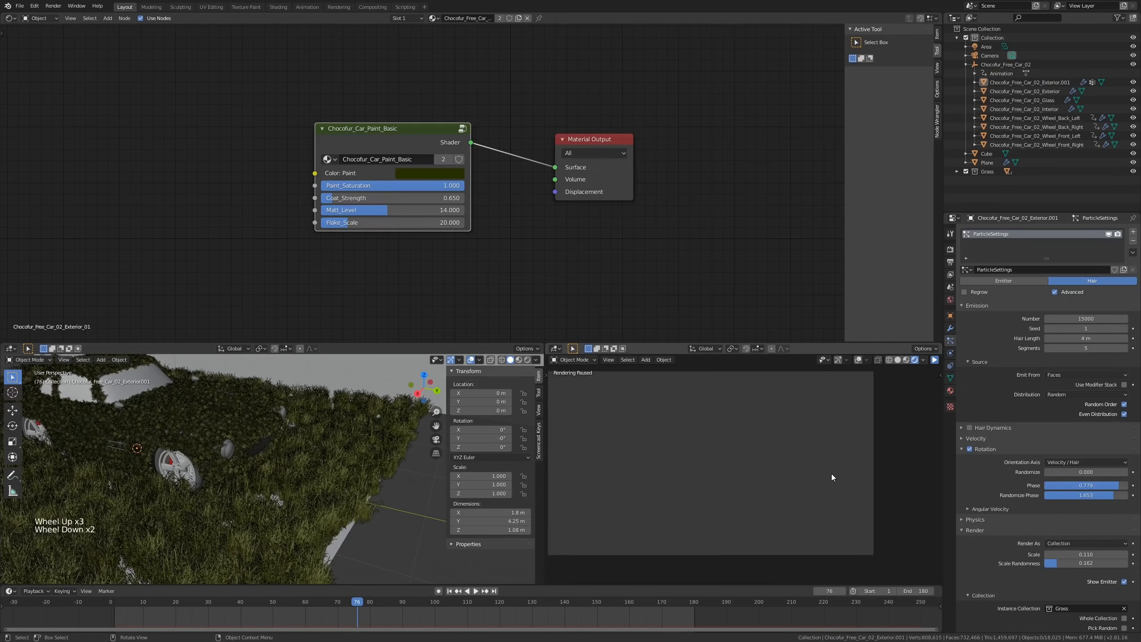
click(934, 360)
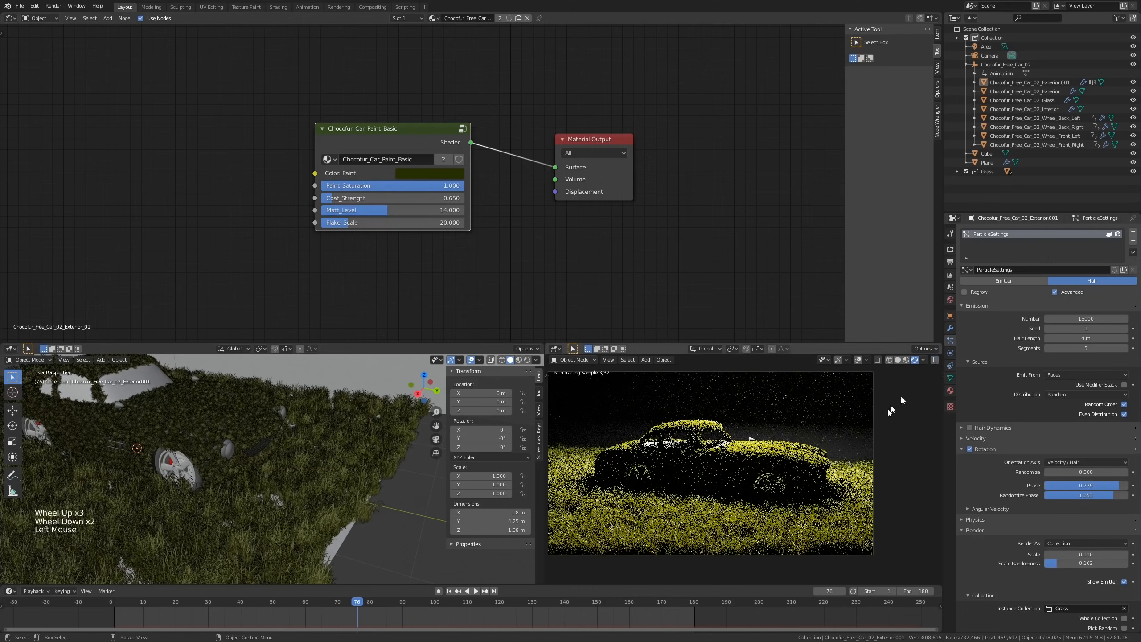
click(934, 360)
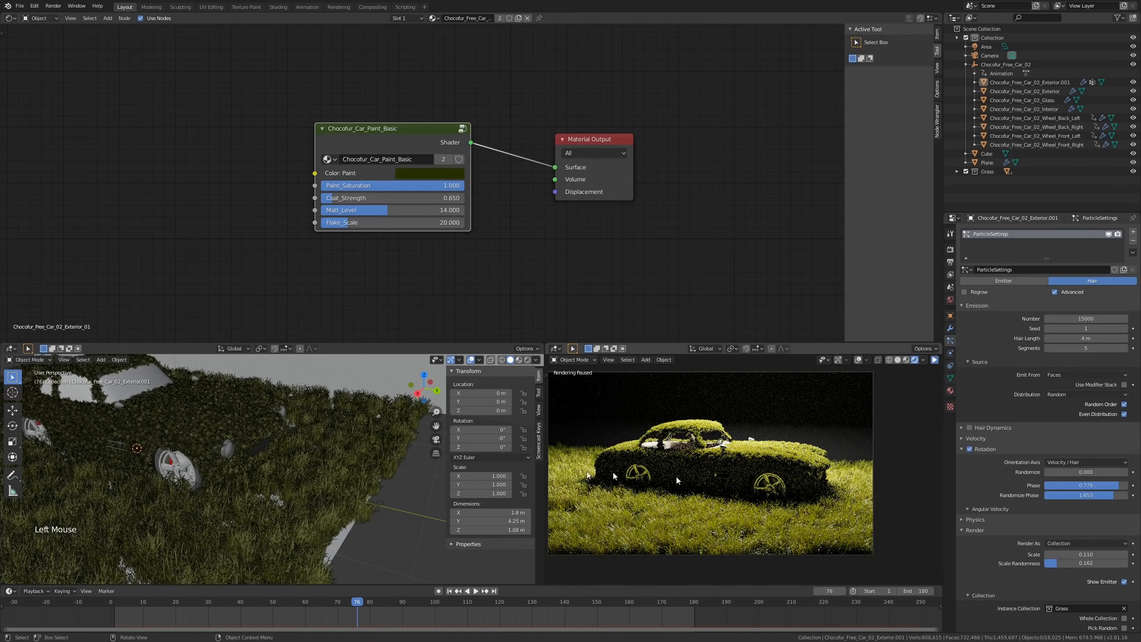
Step: Select the car's glass object at the headlight and enter Edit Mode
scroll(213, 464, up, 3)
click(308, 396)
shift+middle_drag(308, 396, 330, 429)
scroll(291, 415, down, 2)
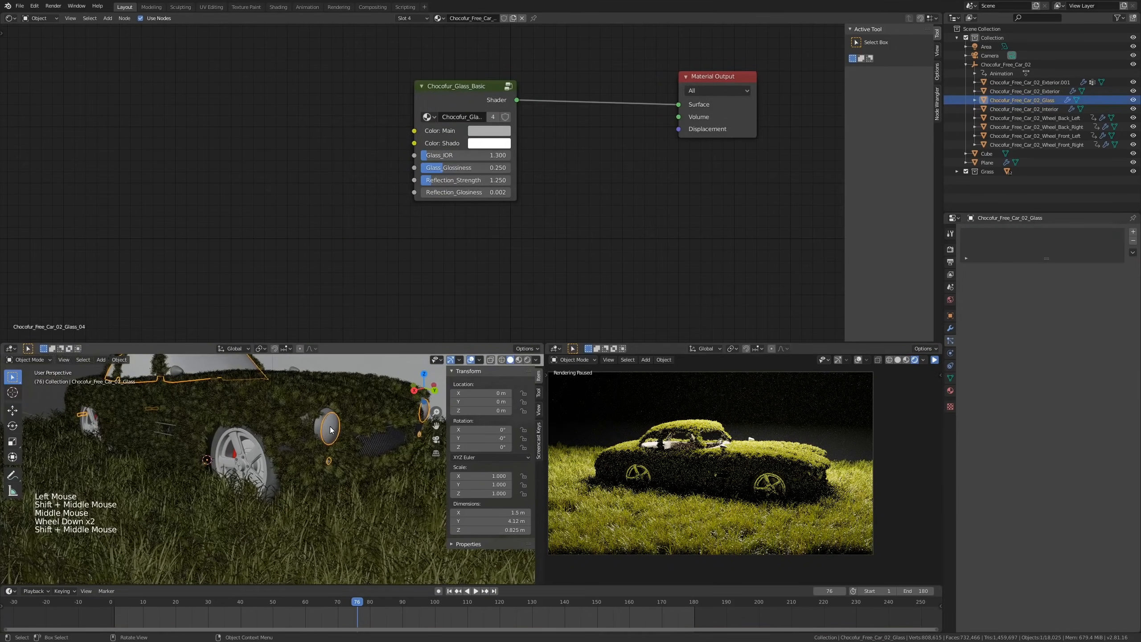
scroll(329, 427, up, 1)
scroll(315, 454, down, 2)
key(Tab)
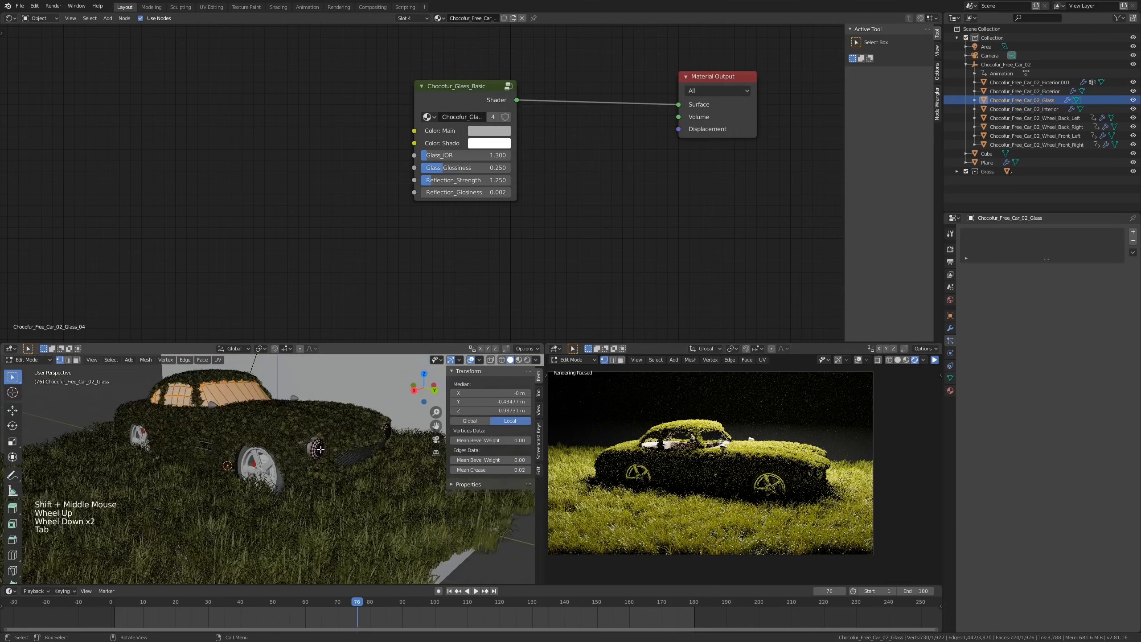
Step: Select the centre vertex of the front headlight's glass mesh
scroll(321, 449, up, 2)
click(322, 451)
scroll(322, 452, up, 2)
scroll(325, 453, down, 1)
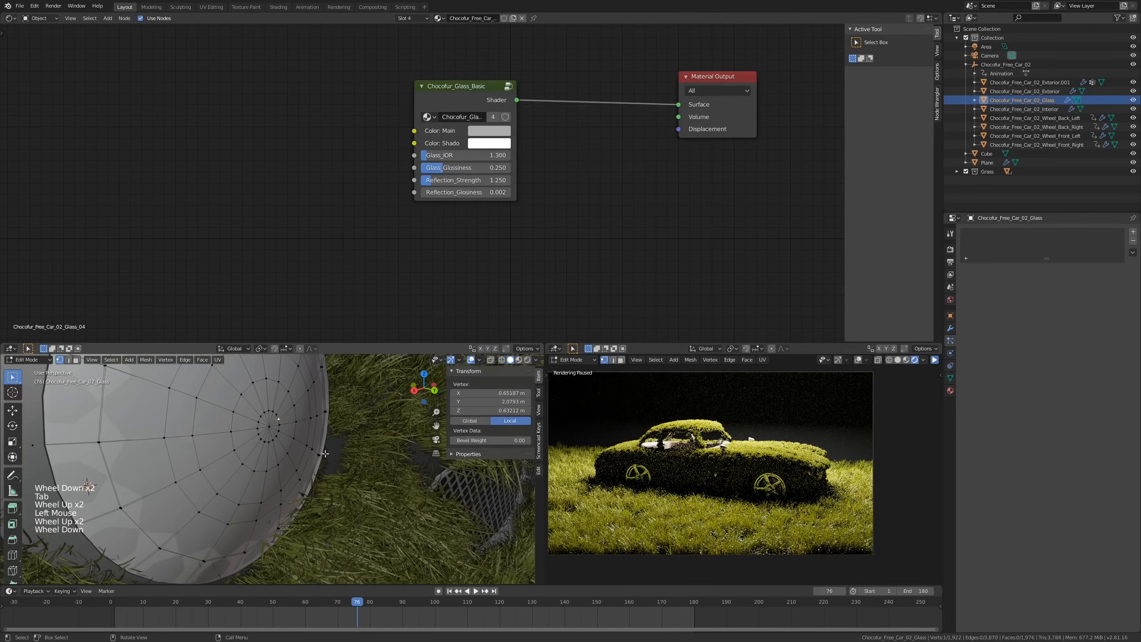
click(273, 430)
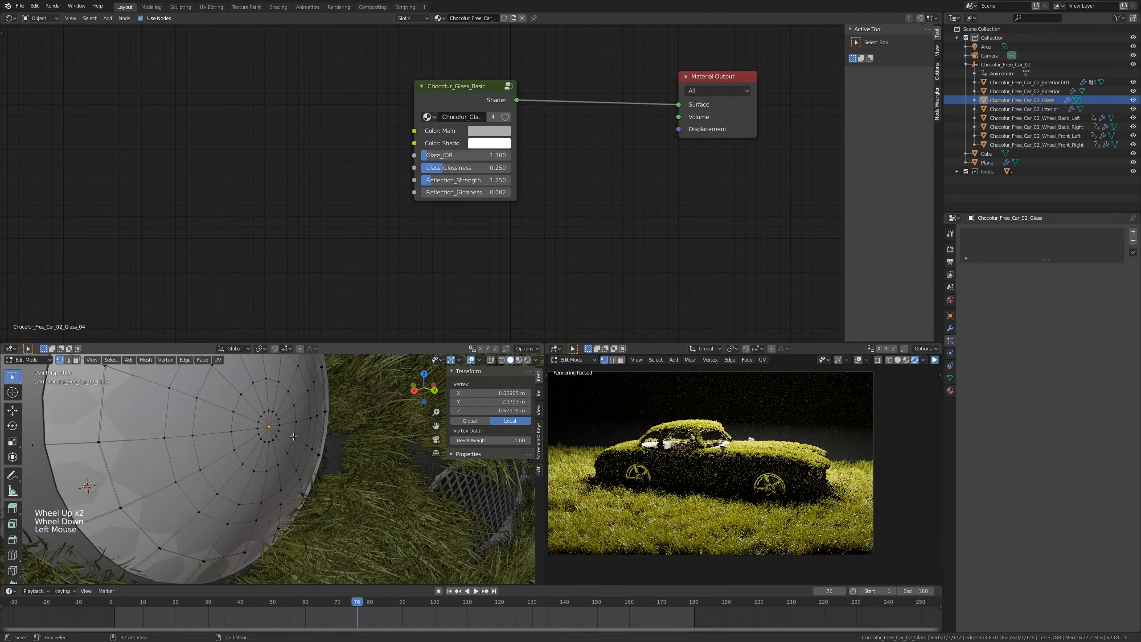
Step: Snap the 3D cursor to the selected headlight vertex and return to Object Mode
key(shift+a)
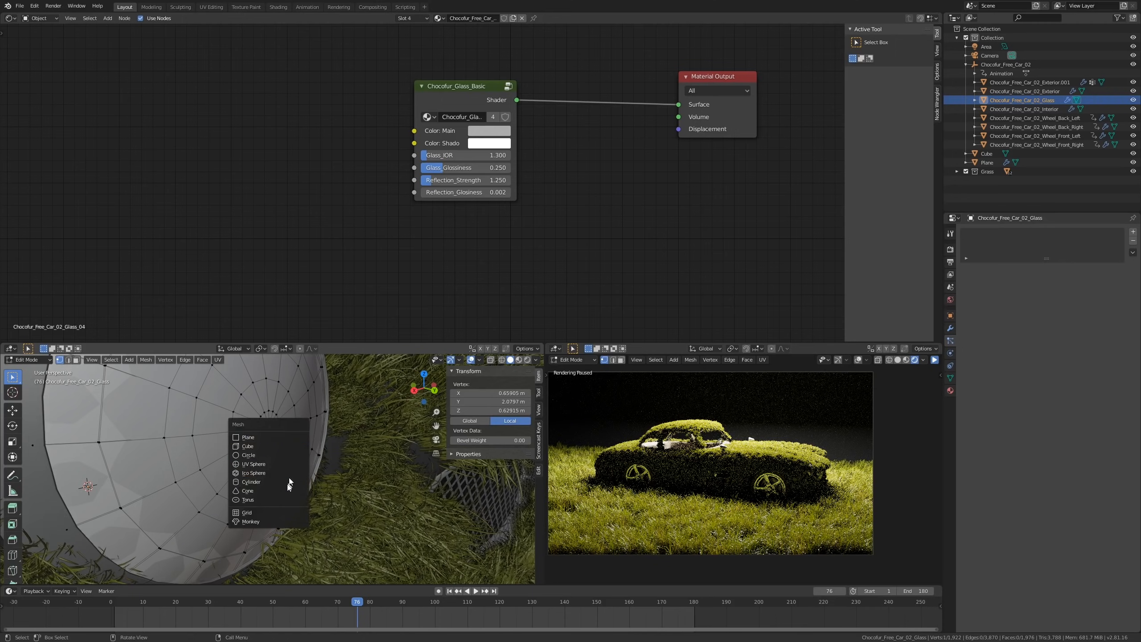
key(shift+s)
shift+middle_drag(349, 465, 341, 448)
scroll(340, 449, down, 3)
shift+scroll(340, 456, up, 1)
shift+scroll(340, 456, up, 1)
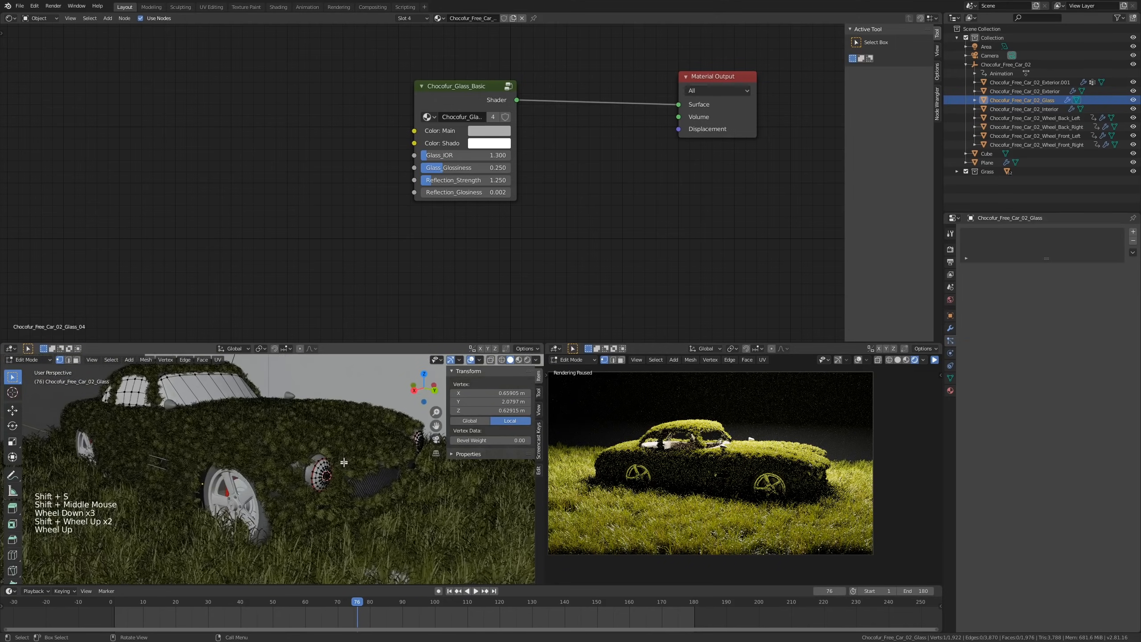
scroll(340, 456, up, 2)
key(shift+a)
key(Tab)
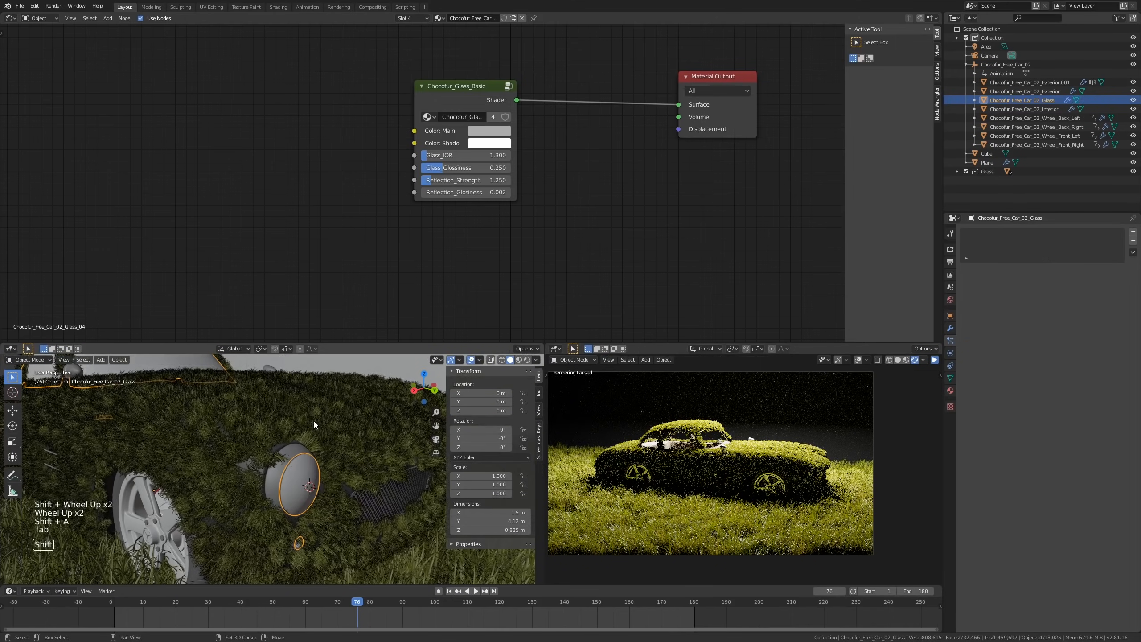
Step: Add a point light at the 3D cursor on the front headlight
key(shift+a)
mouse_move(306, 422)
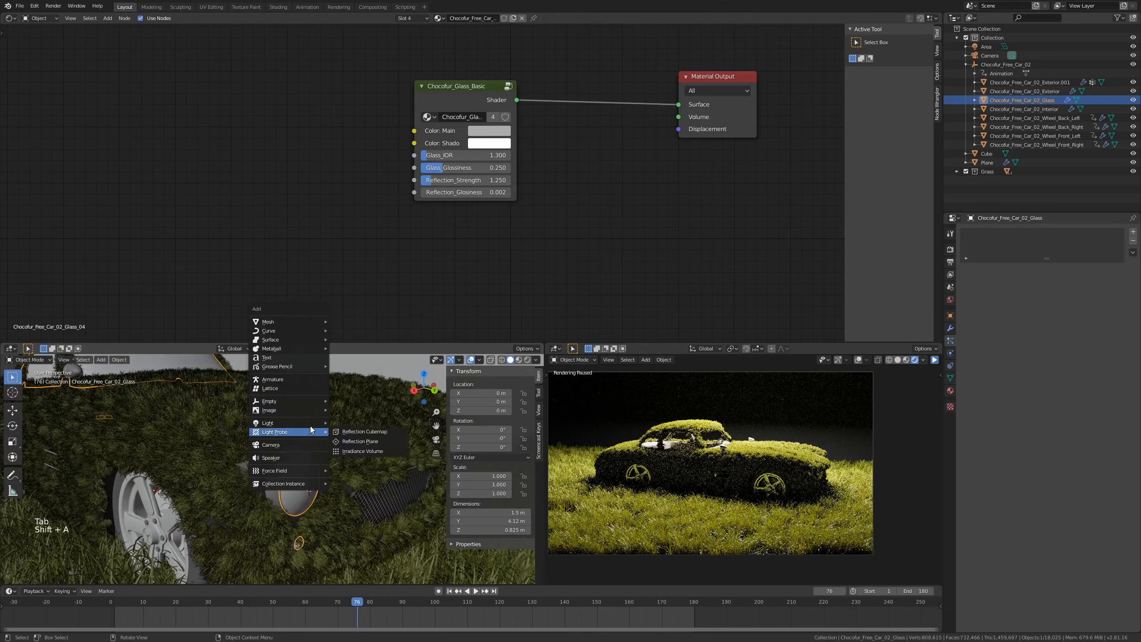
click(343, 426)
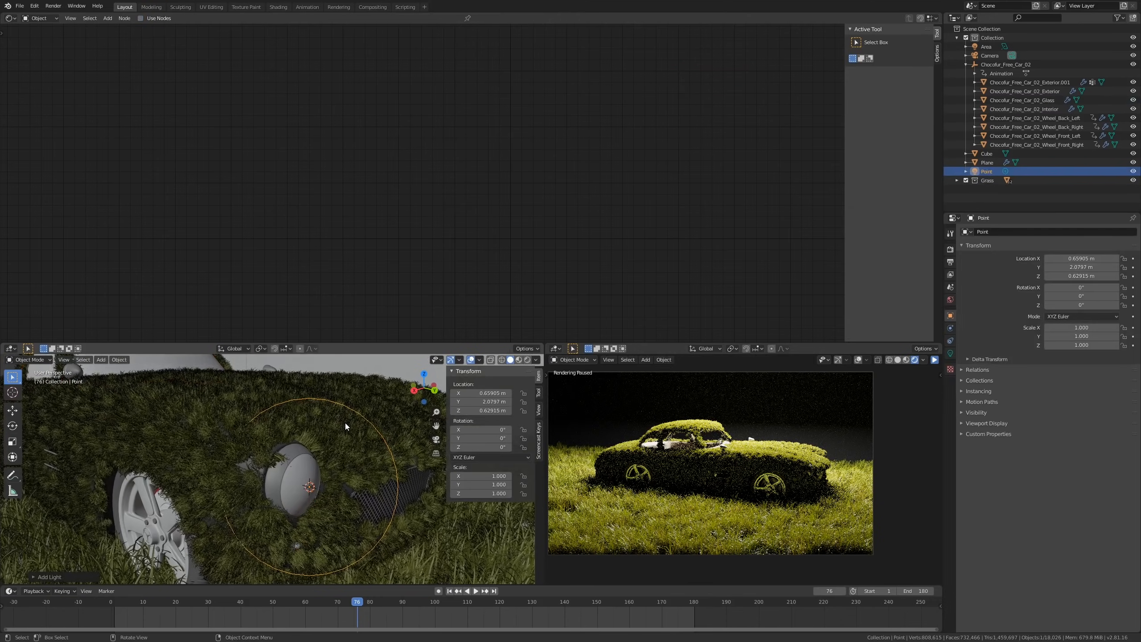
Step: Using X-ray in top view, move the point light along Y into the headlight, to about Y 2.05 m
key(KP_7)
key(alt+z)
scroll(295, 473, up, 4)
shift+middle_drag(294, 473, 276, 453)
scroll(310, 441, up, 2)
key(g)
key(y)
click(313, 446)
scroll(257, 419, down, 2)
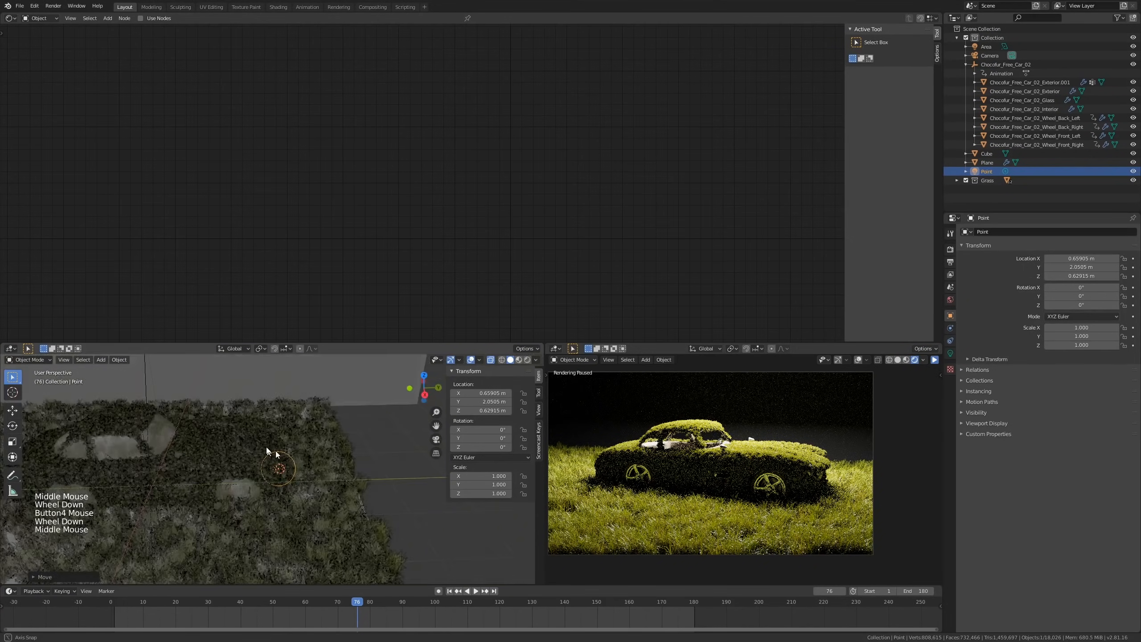
Step: Turn off X-ray in the modelling viewport, then resume the camera preview's render and zoom in on it
key(alt+z)
scroll(321, 469, up, 5)
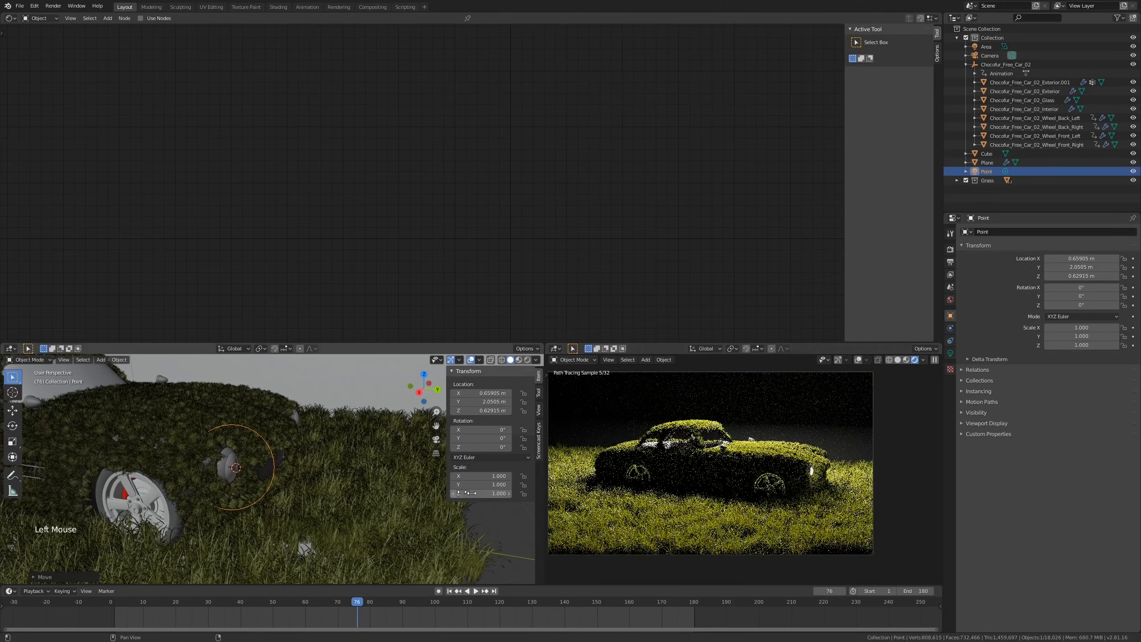
scroll(584, 461, up, 1)
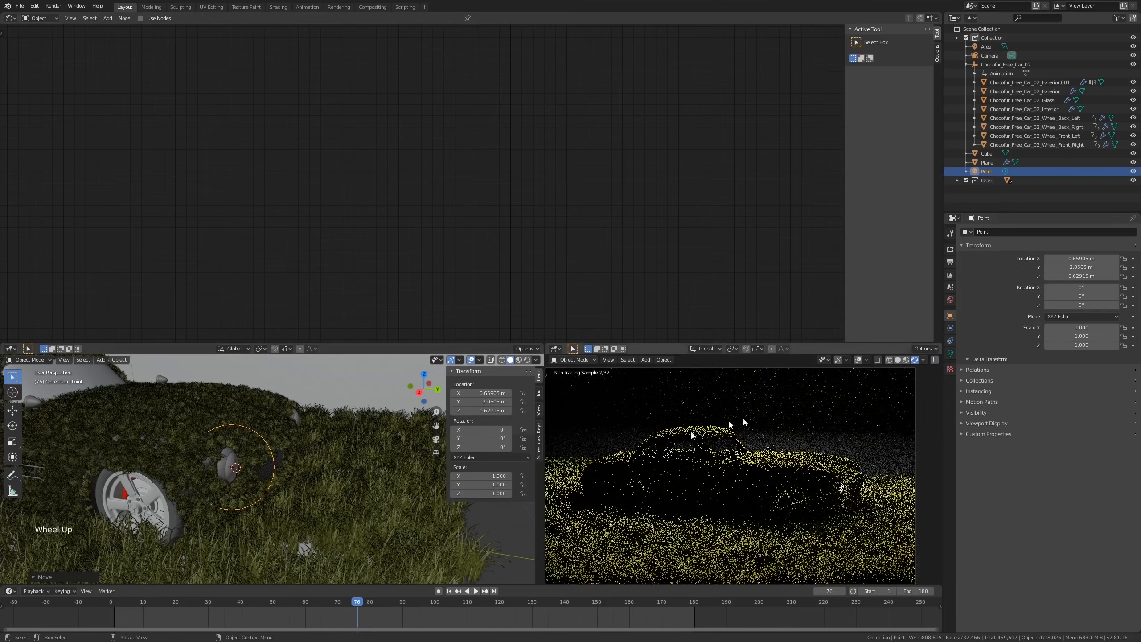
scroll(224, 474, up, 6)
click(225, 469)
key(alt+z)
scroll(225, 469, up, 3)
click(229, 468)
middle_drag(228, 467, 416, 428)
scroll(205, 464, down, 1)
scroll(206, 463, down, 3)
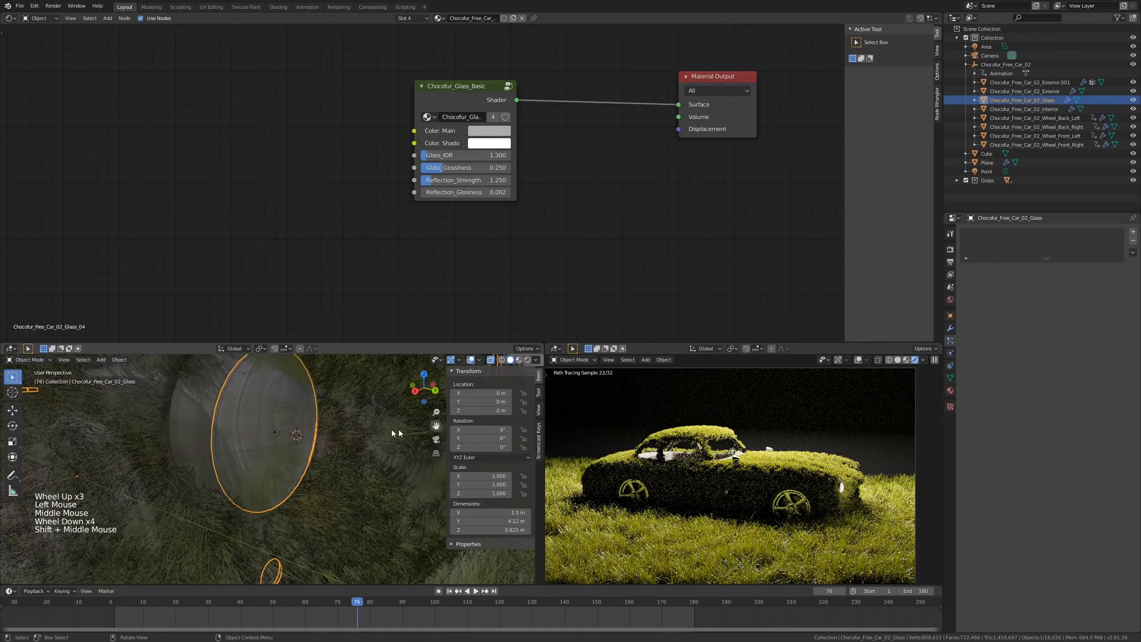
click(228, 428)
click(230, 428)
scroll(236, 431, down, 4)
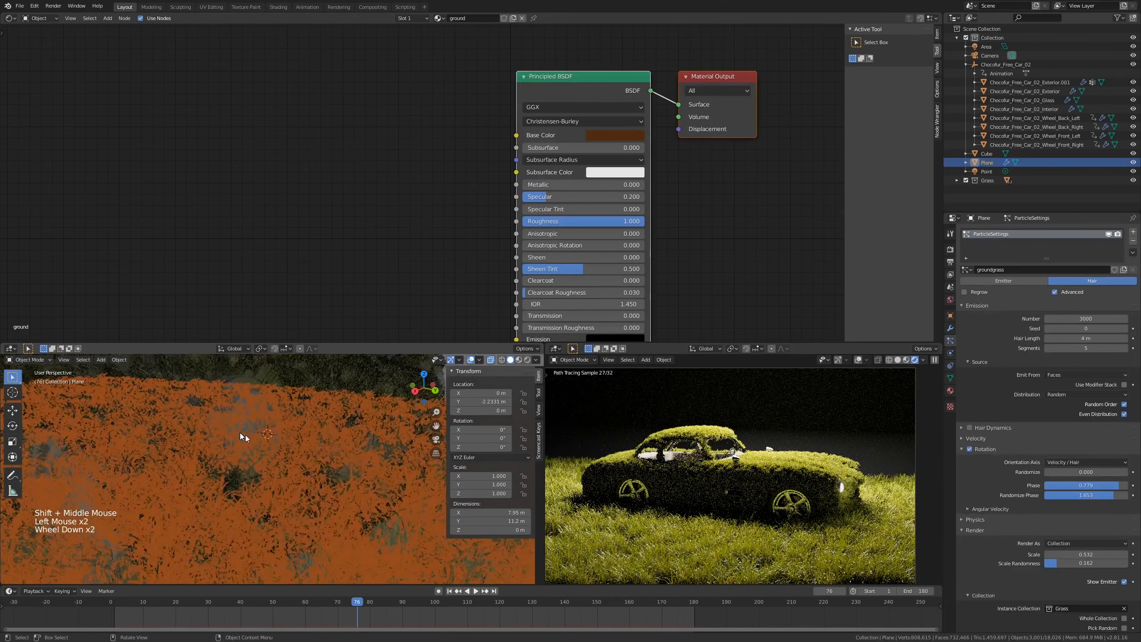
key(alt+z)
middle_drag(250, 437, 258, 443)
Step: Select the point light at the headlight and raise its power to about 315 W
click(312, 472)
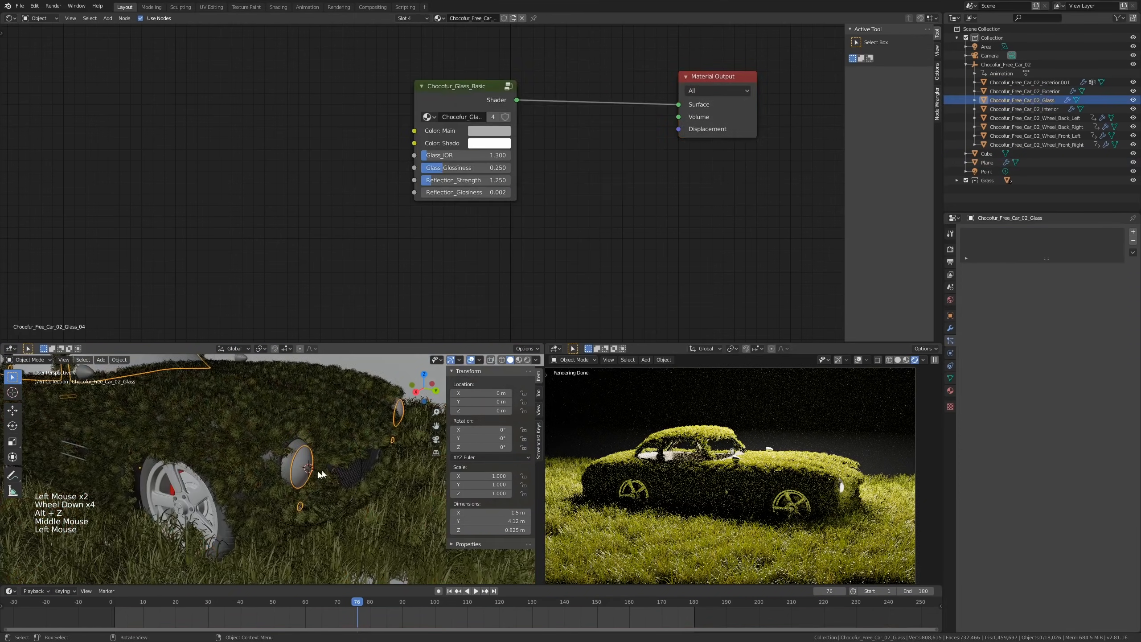
click(362, 462)
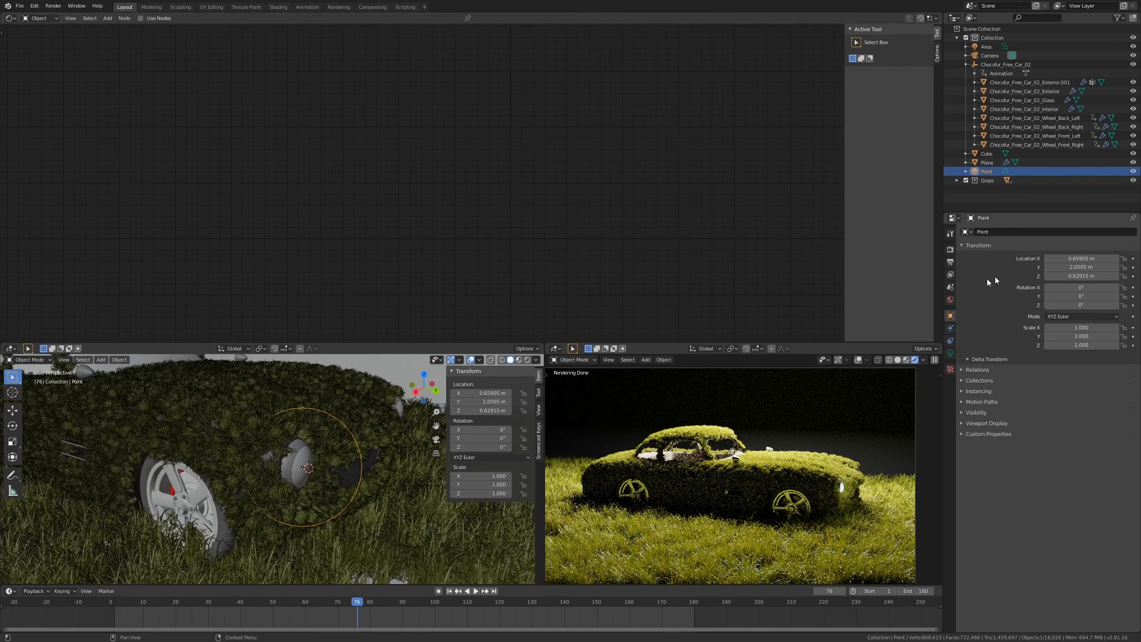
click(951, 353)
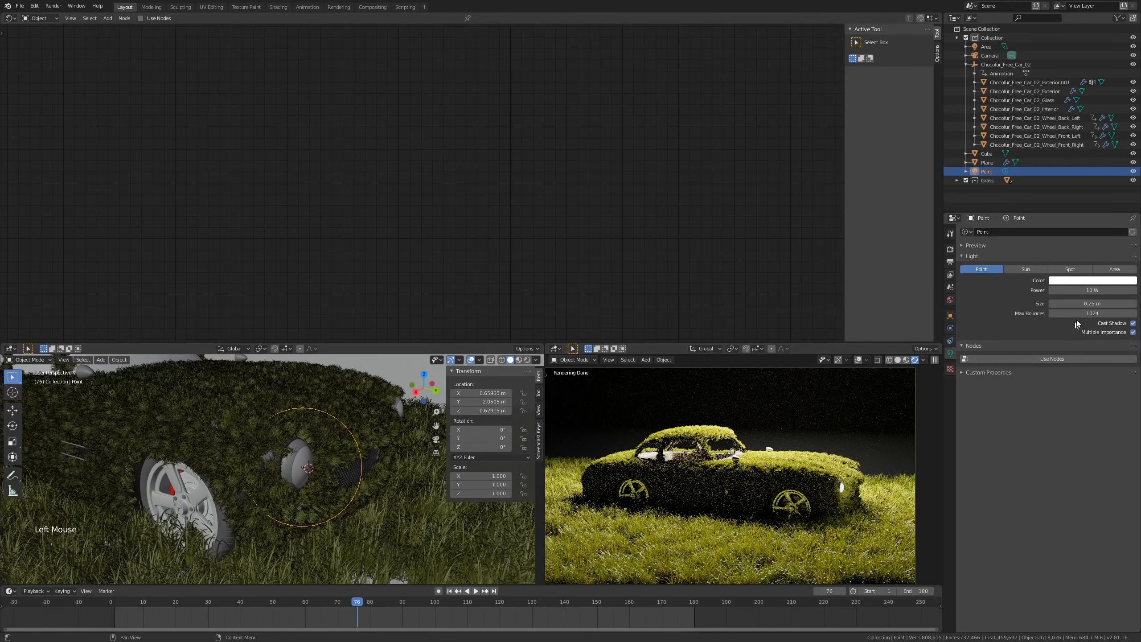
drag(1093, 290, 1099, 290)
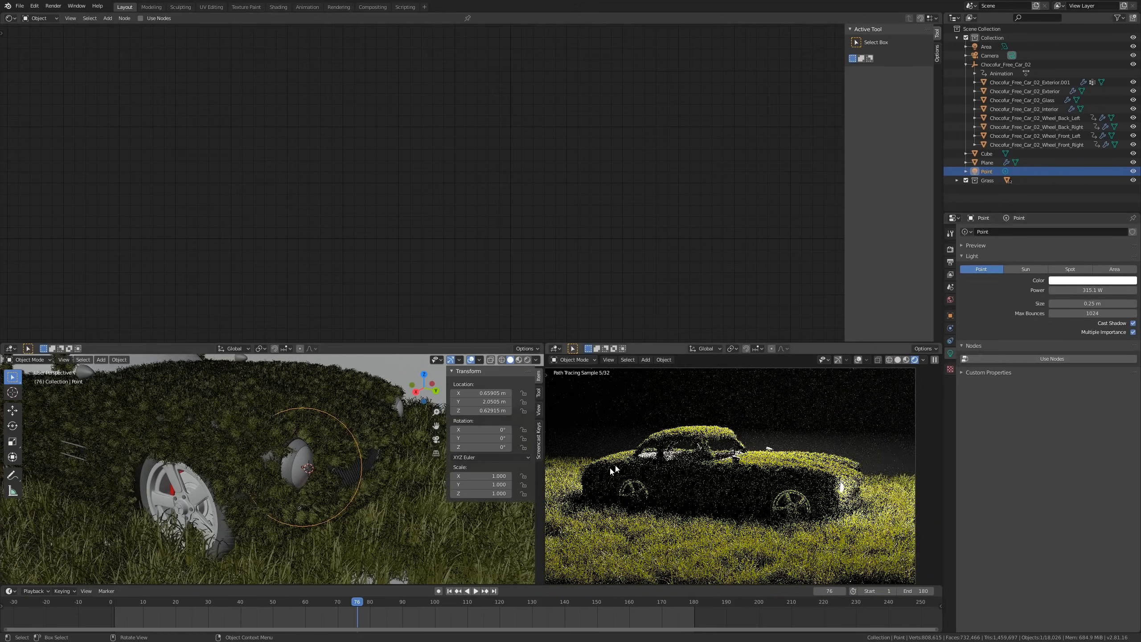
Step: Reduce the point light's size to about 0.088 m
scroll(313, 475, up, 2)
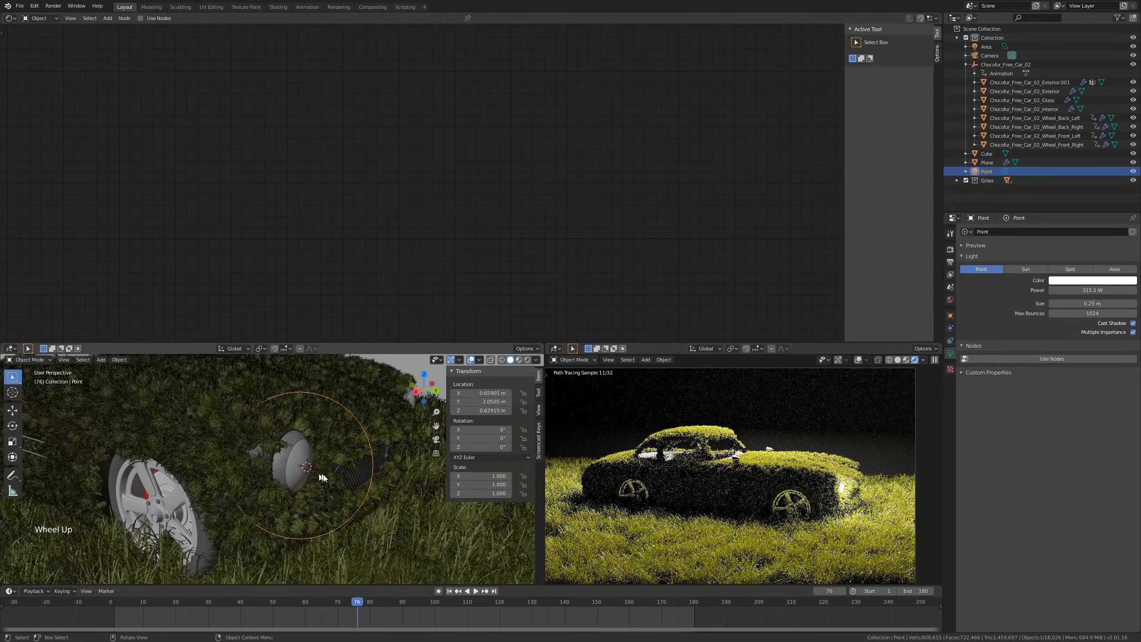
middle_drag(313, 475, 328, 472)
shift+drag(1114, 302, 1086, 301)
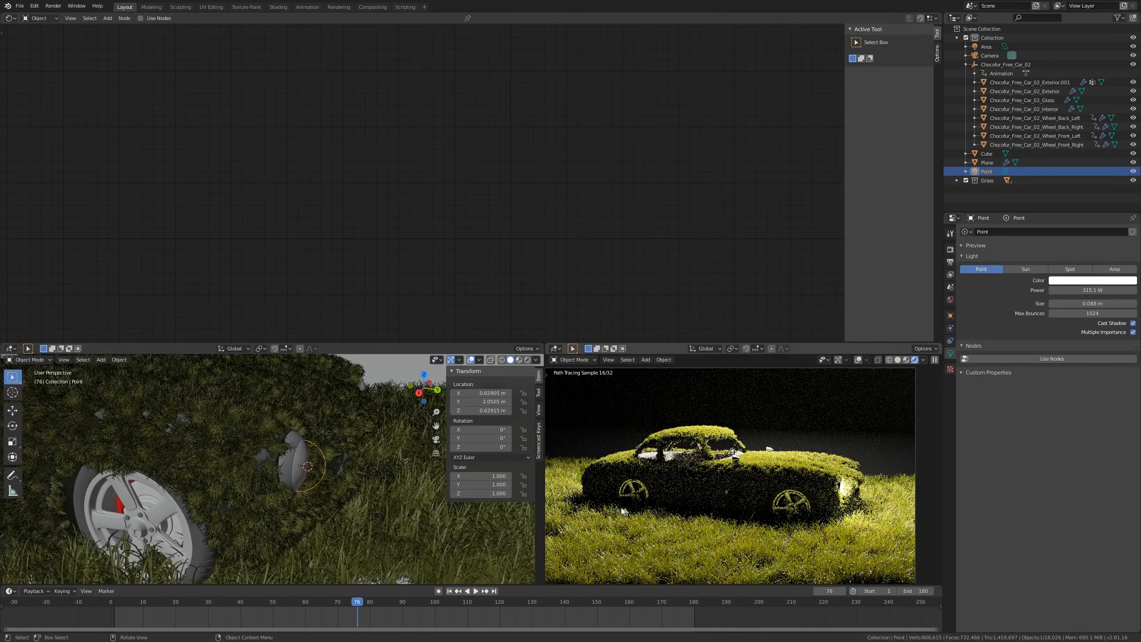
Step: Move the point light along the Y axis further into the headlight, to about Y 2.027 m
key(g)
key(y)
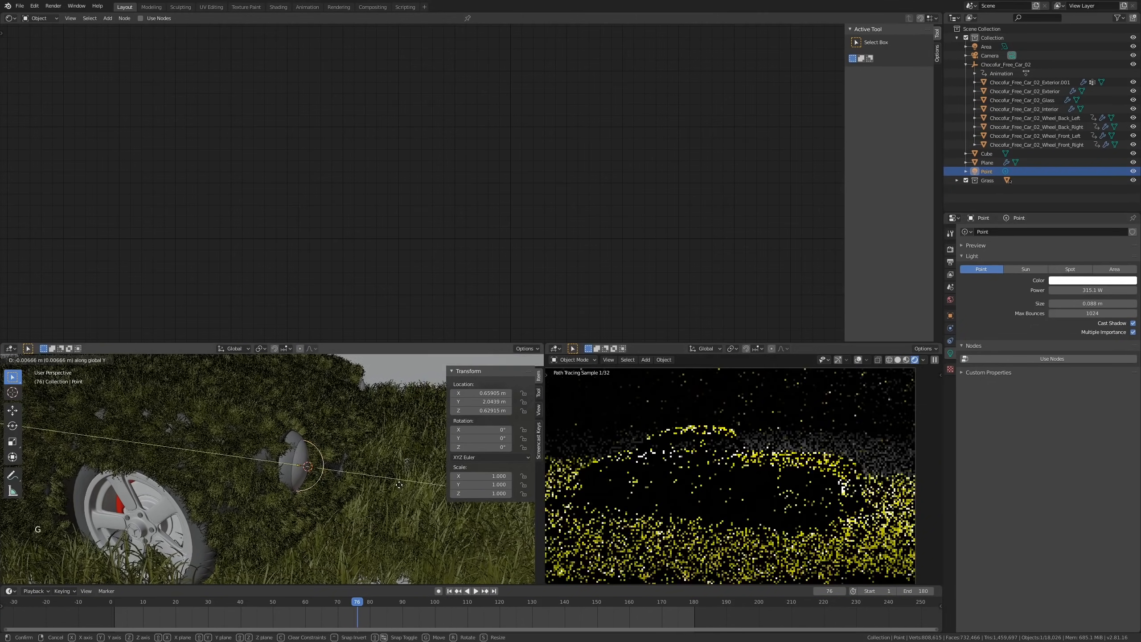
key(shift)
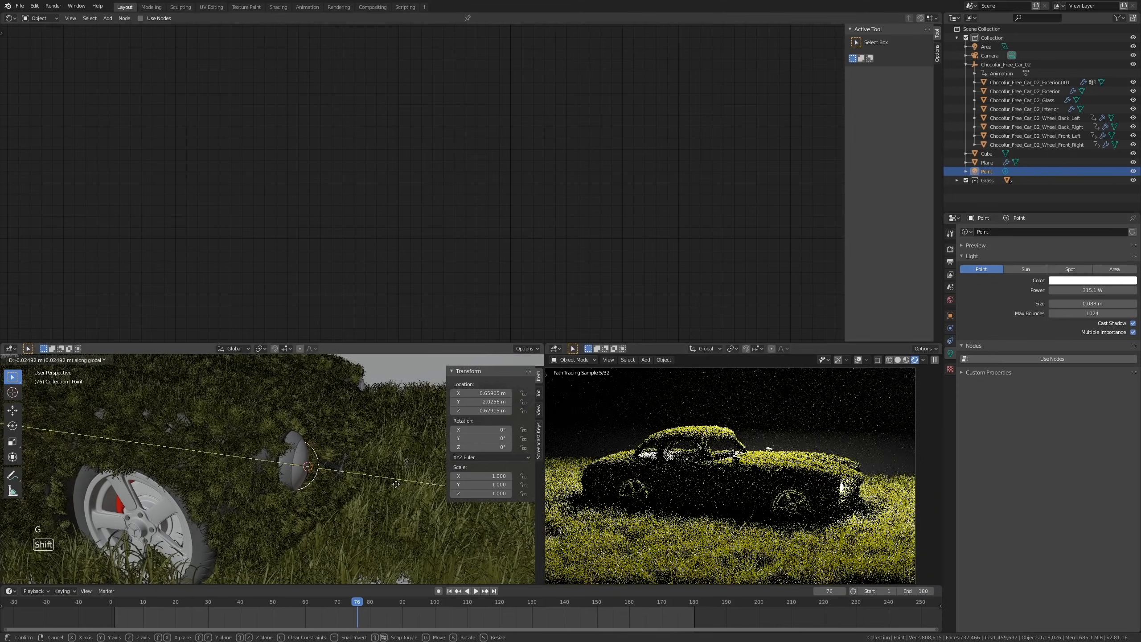
click(401, 486)
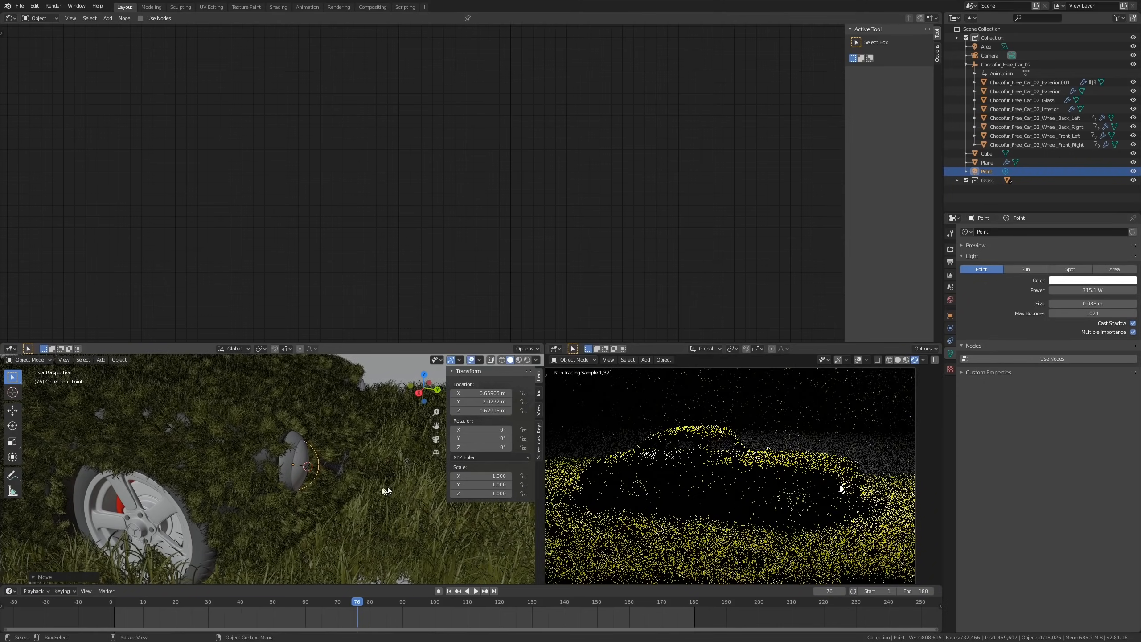
Step: Parent the point light to the car's empty beneath the ground, using the Object option
scroll(322, 487, down, 3)
middle_drag(321, 487, 333, 524)
scroll(310, 485, up, 2)
scroll(283, 466, down, 3)
middle_drag(334, 524, 339, 441)
shift+scroll(340, 443, down, 1)
scroll(340, 467, down, 2)
shift+scroll(326, 479, down, 1)
shift+middle_drag(340, 481, 319, 465)
scroll(315, 476, up, 2)
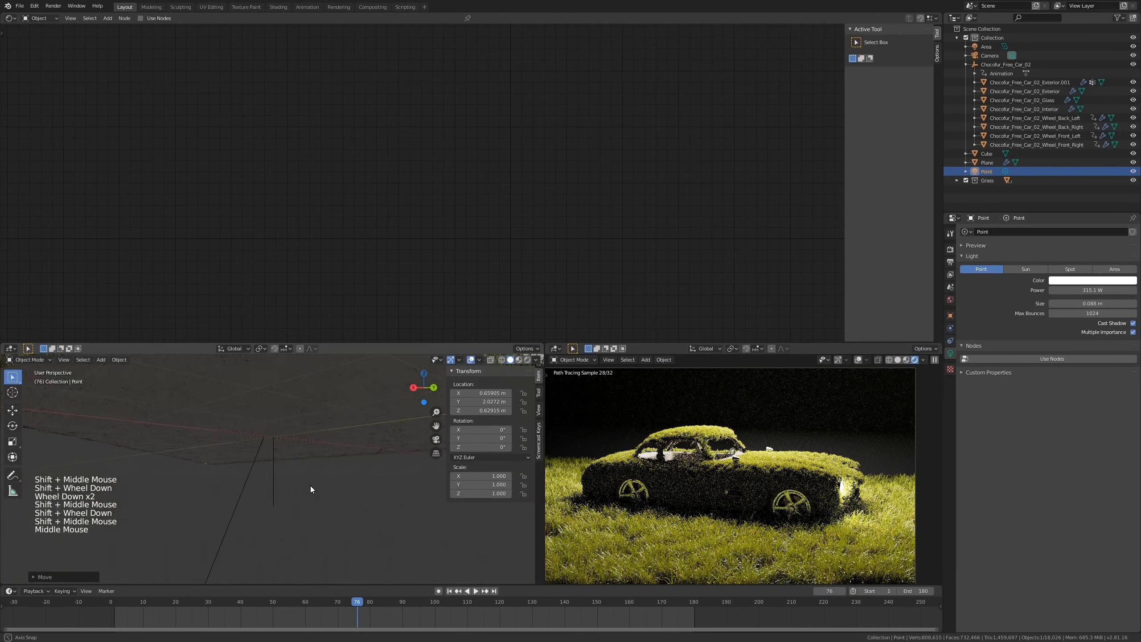
shift+click(265, 484)
scroll(341, 437, down, 1)
shift+middle_drag(351, 438, 348, 489)
scroll(351, 484, down, 1)
key(ctrl+p)
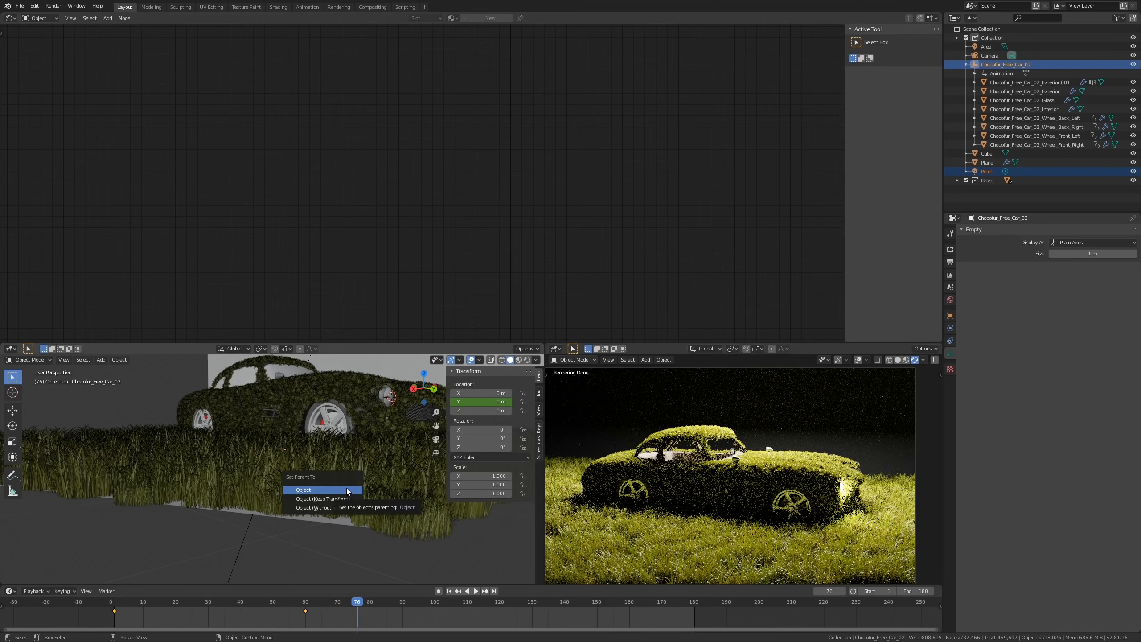
click(347, 490)
Step: Deselect everything and scrub the animation to frame 18 to check that the headlight moves with the car
middle_drag(346, 487, 346, 472)
click(334, 526)
drag(310, 602, 169, 601)
middle_drag(289, 470, 339, 463)
scroll(297, 484, down, 2)
scroll(385, 432, up, 1)
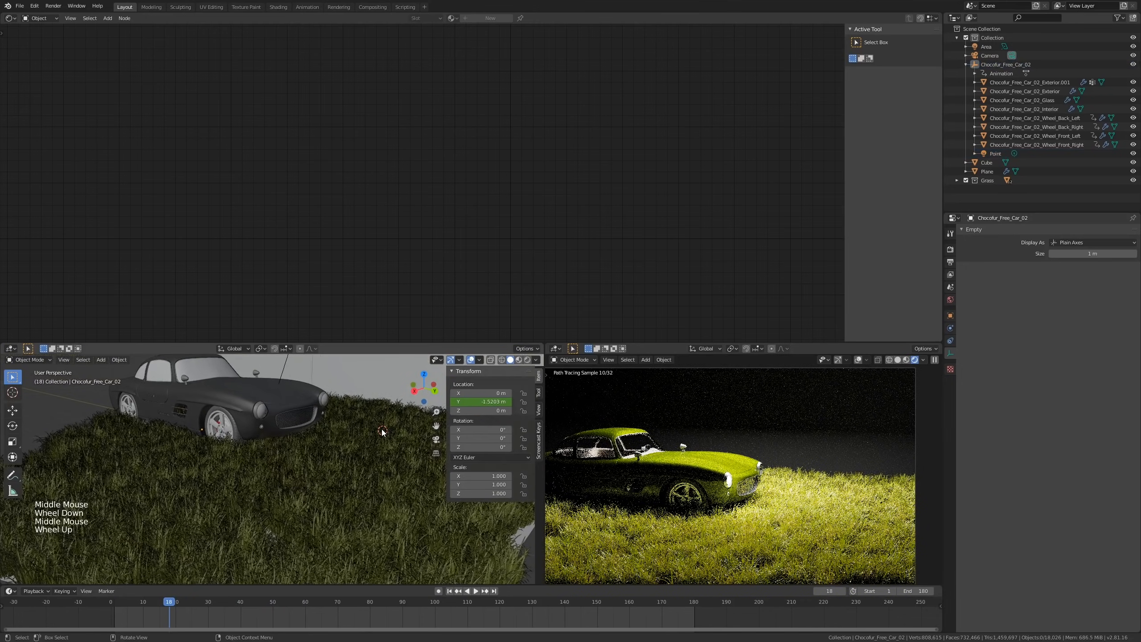
Step: Select the car's parent empty beneath the ground and move the playhead to frame 68
middle_drag(381, 431, 288, 493)
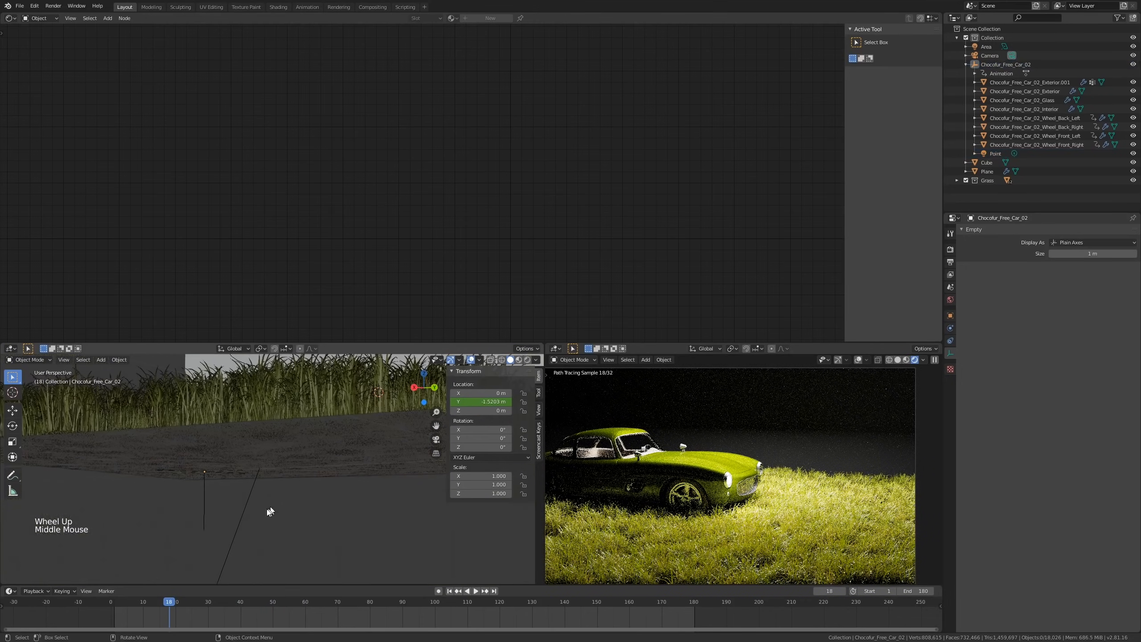
click(208, 512)
click(204, 507)
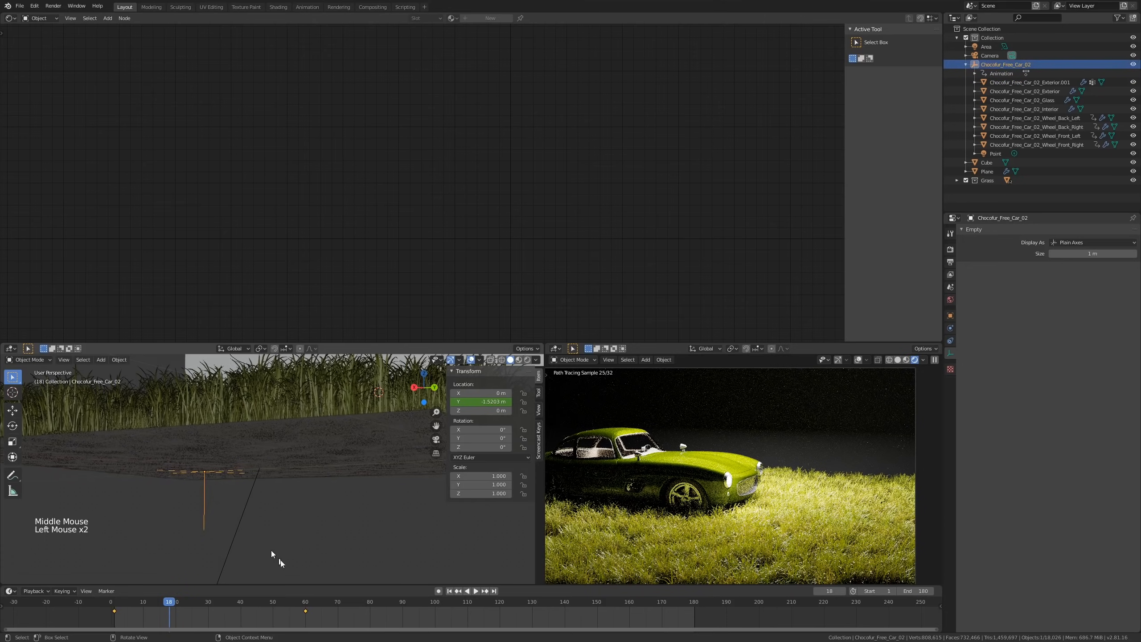
middle_drag(355, 558, 368, 530)
scroll(373, 483, down, 3)
middle_drag(373, 483, 363, 481)
Step: Turn on X-ray in the modelling viewport and select the point light inside the front headlight
scroll(364, 481, up, 3)
scroll(333, 536, up, 3)
key(alt+z)
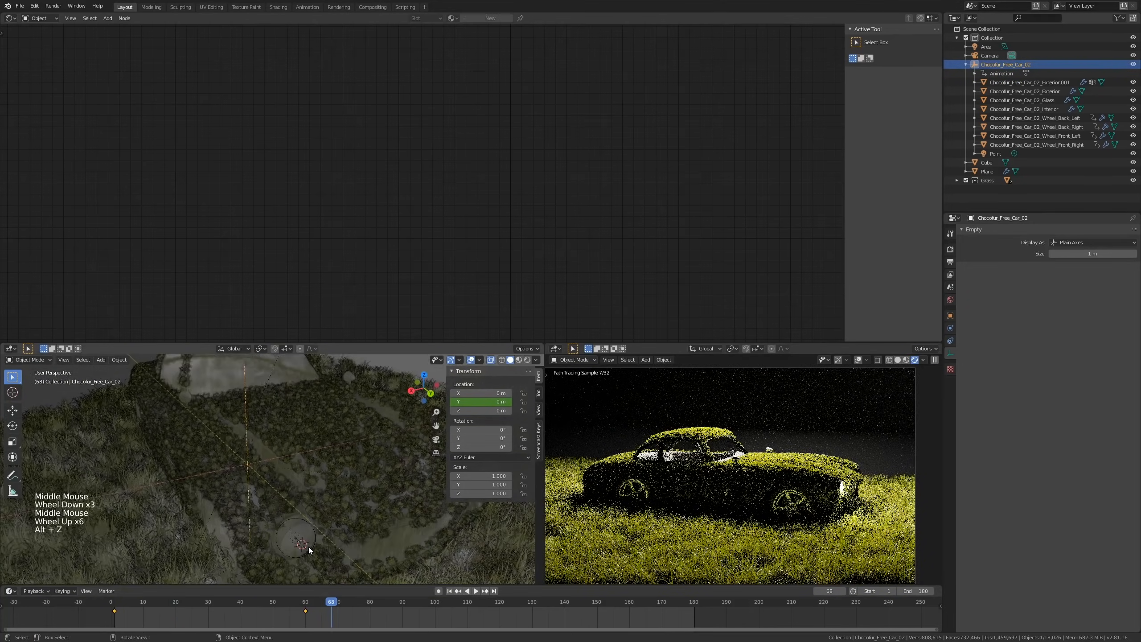
scroll(309, 546, up, 2)
click(291, 533)
click(288, 533)
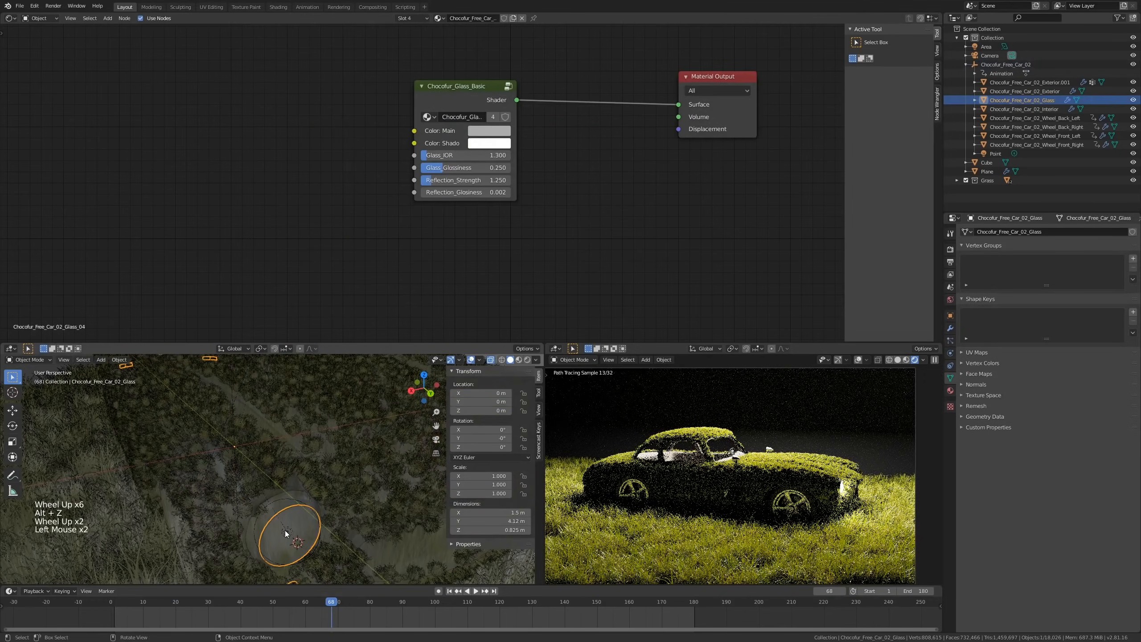
click(285, 534)
click(286, 534)
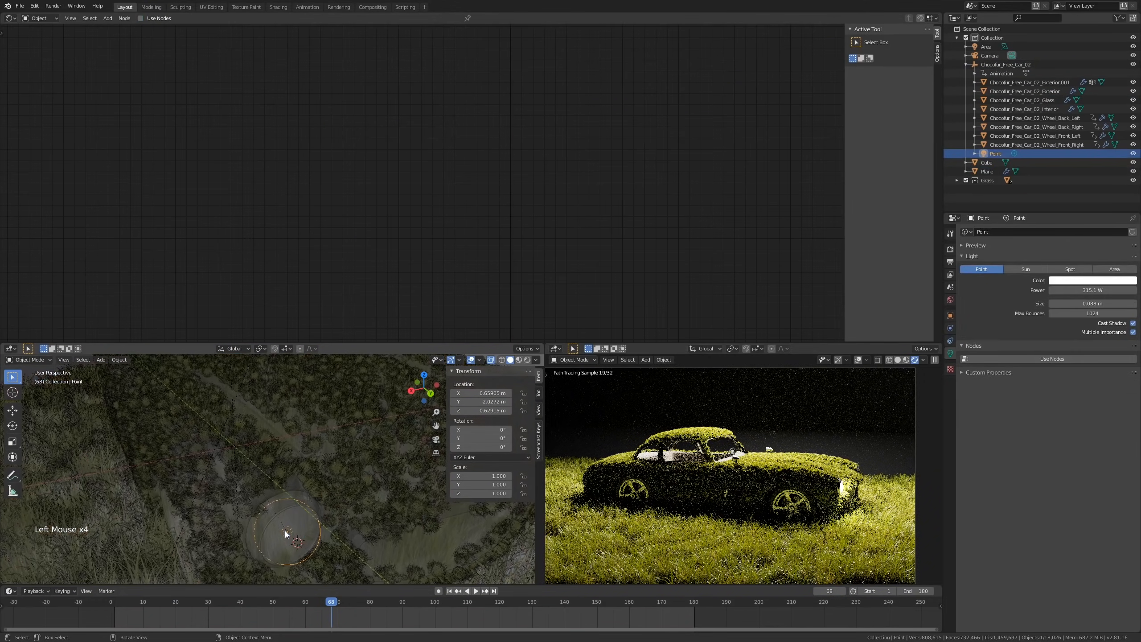
Step: In top view, make a linked duplicate of the point light along X at the other headlight, at about X -0.649 m
key(KP_7)
scroll(288, 529, down, 2)
shift+middle_drag(288, 527, 316, 518)
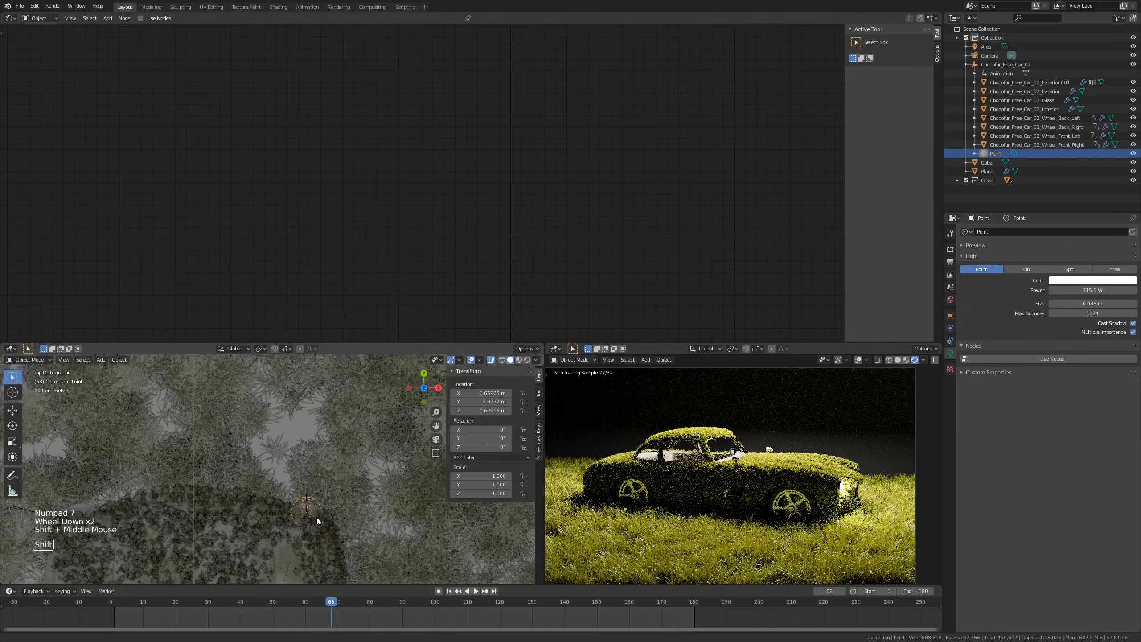
scroll(317, 520, down, 2)
key(alt)
key(alt+d)
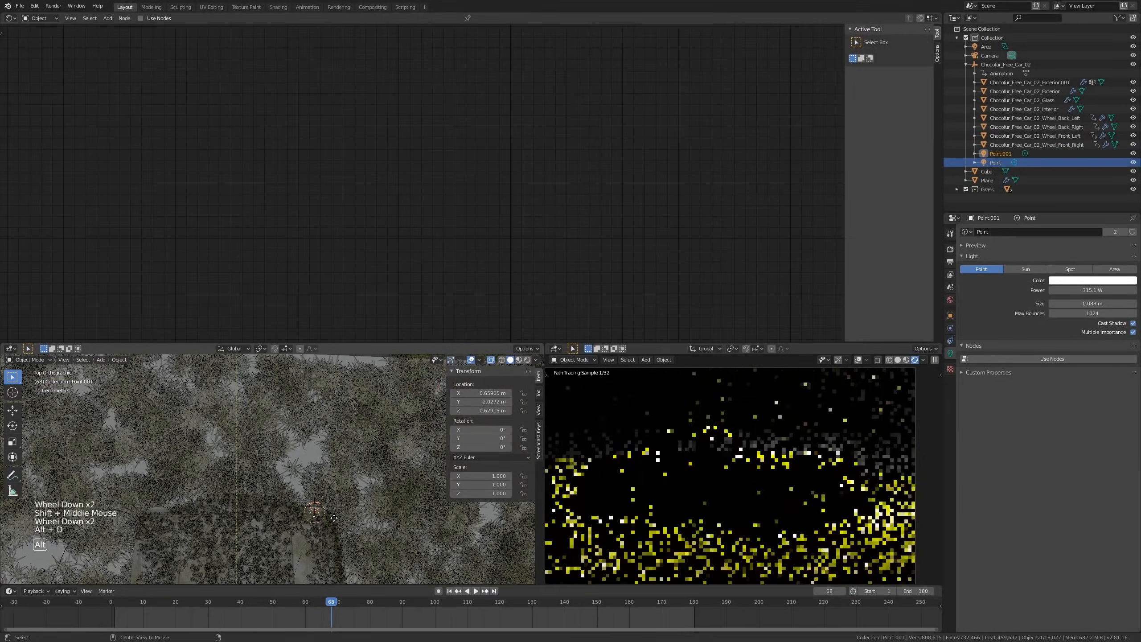
key(x)
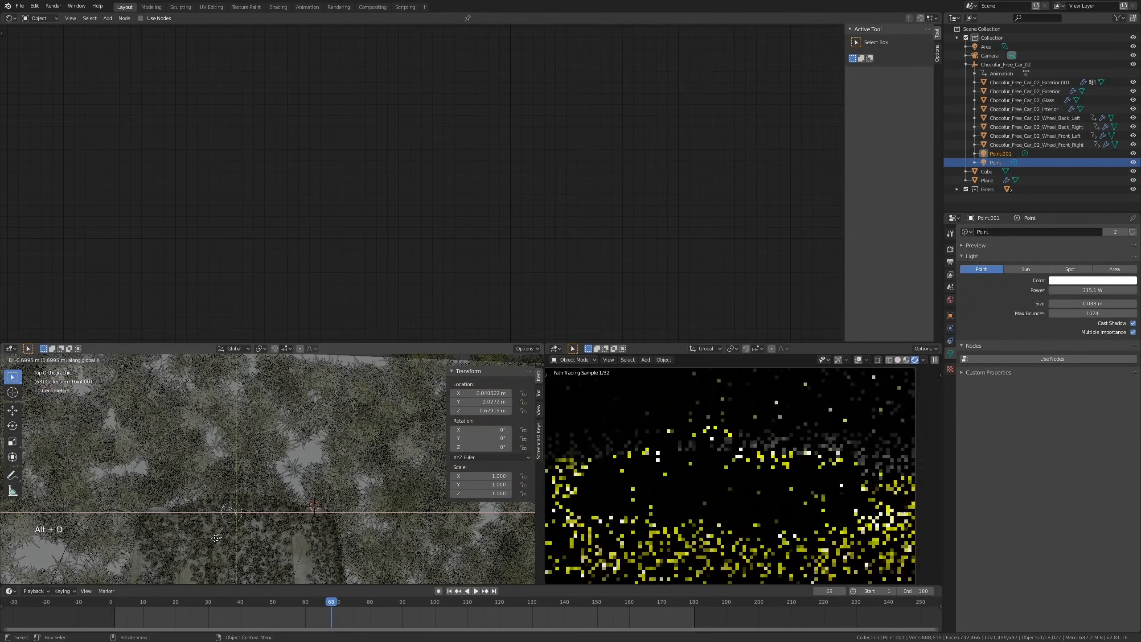
key(shift)
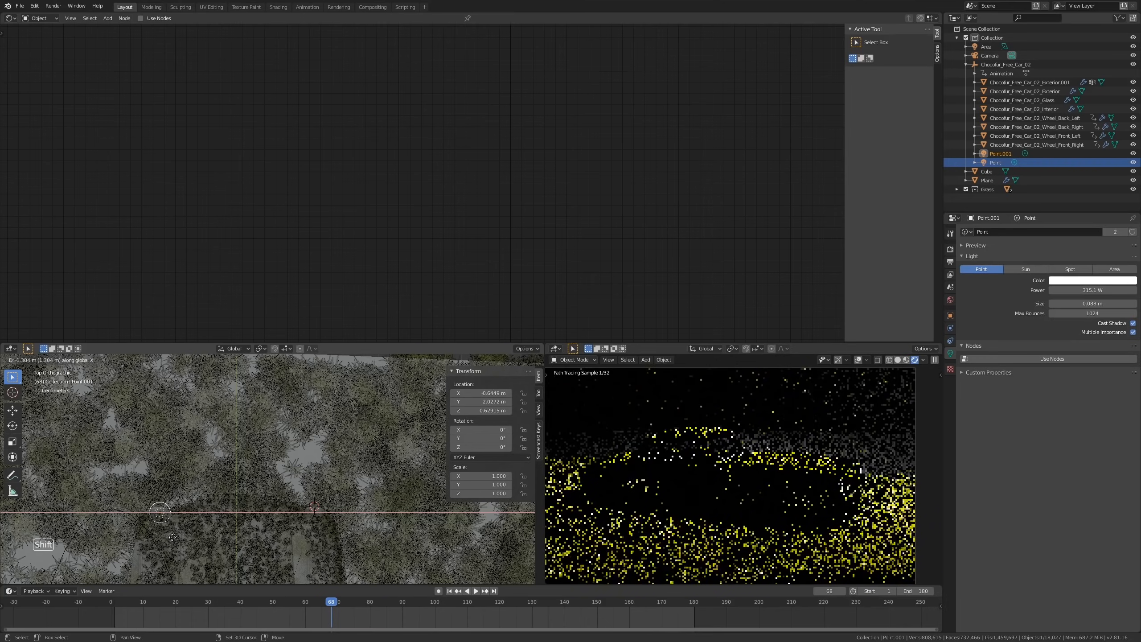
click(171, 542)
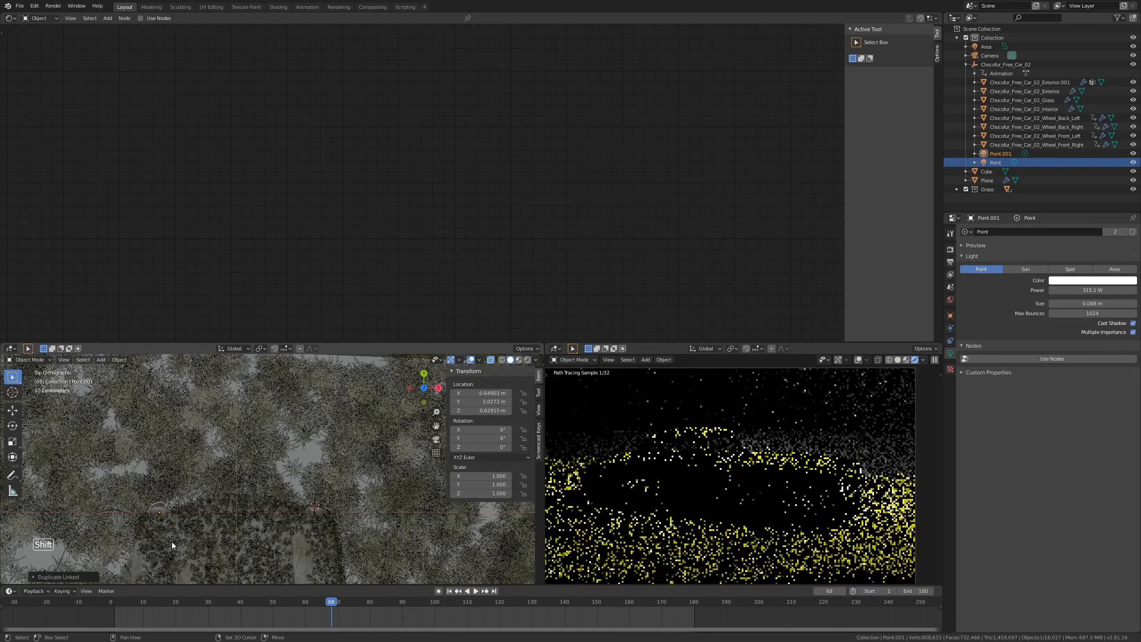
Step: Save the file with nothing selected and move the playhead to frame 42
key(alt+a)
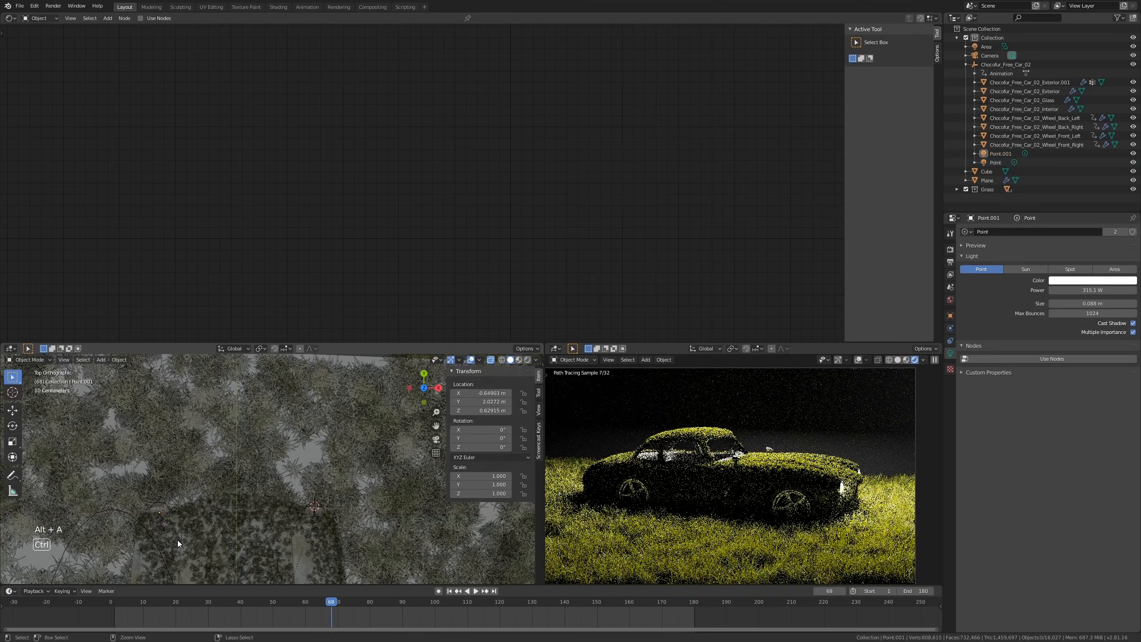
key(ctrl+s)
shift+middle_drag(182, 541, 243, 549)
drag(326, 601, 246, 614)
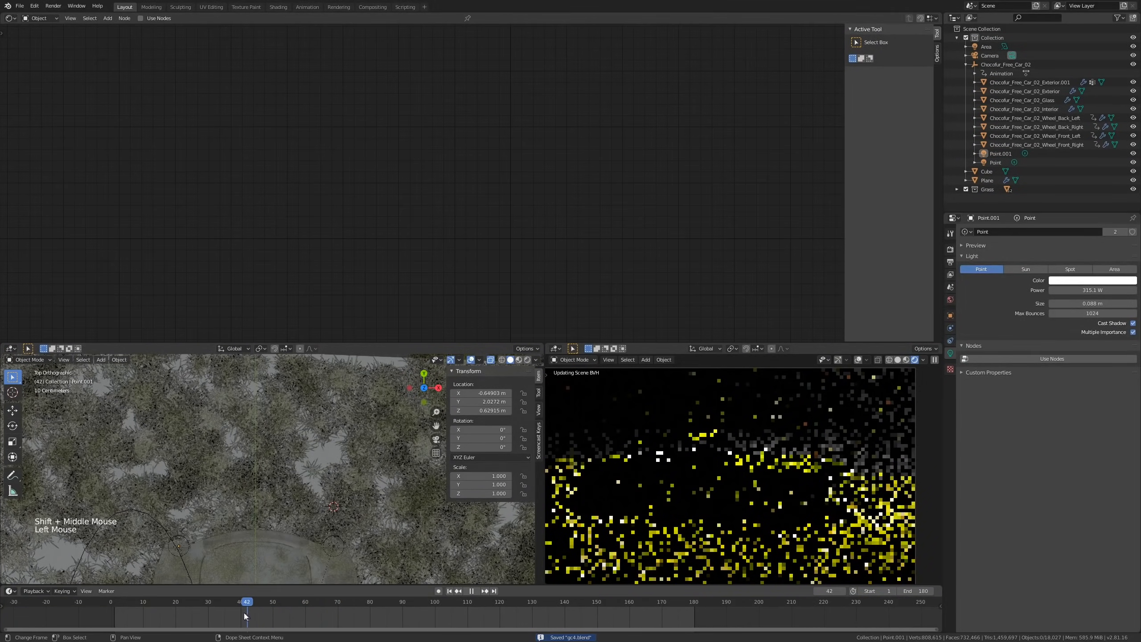
Step: Show the whole car in perspective and select its glass object at the headlight
middle_drag(399, 541, 287, 488)
scroll(279, 488, down, 4)
key(alt+a)
scroll(292, 494, up, 3)
click(298, 507)
click(299, 510)
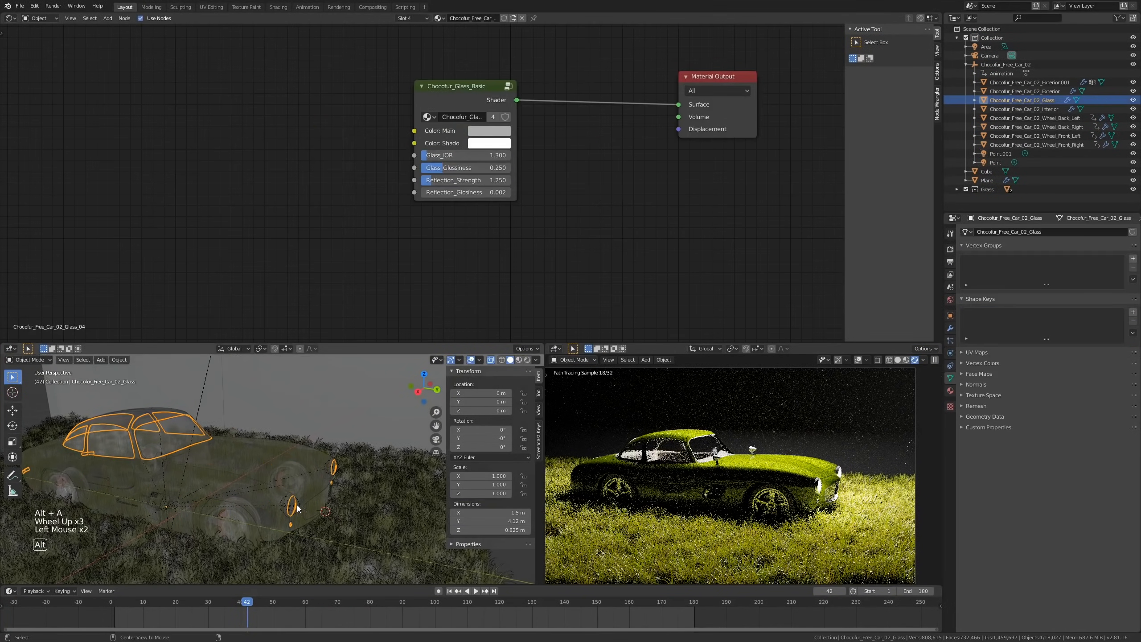
Step: Turn off X-ray in the modelling viewport and select the point light at the car's near headlight
key(alt+z)
click(298, 507)
scroll(297, 505, up, 2)
click(297, 505)
click(298, 500)
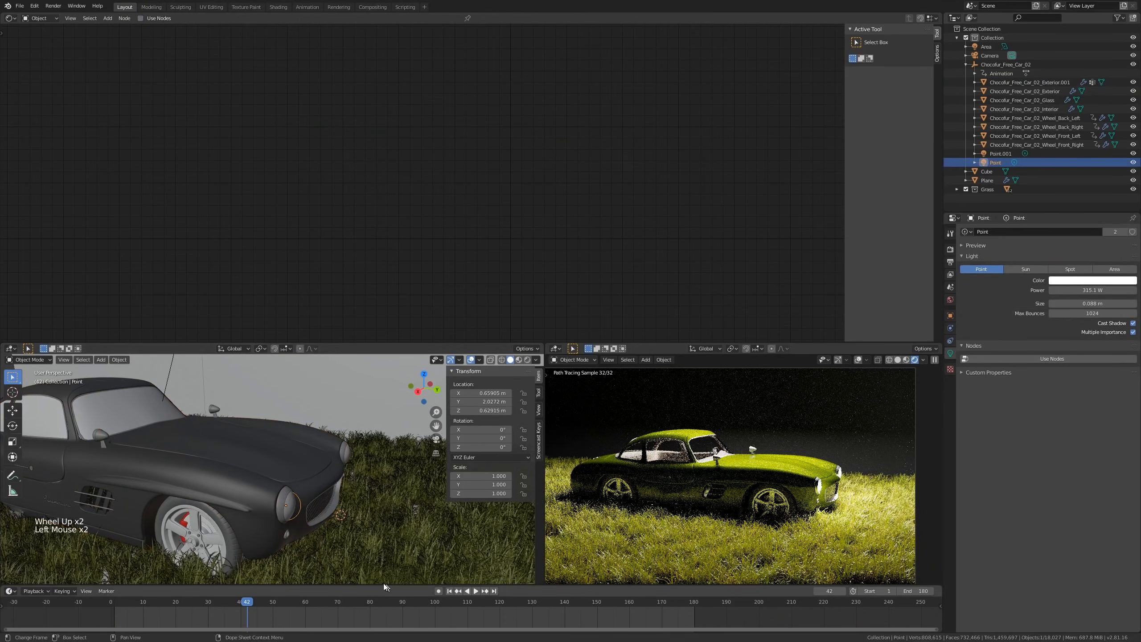
Step: At frame 60, set the headlight point light's power to 0 W and insert a keyframe for it
drag(257, 603, 305, 606)
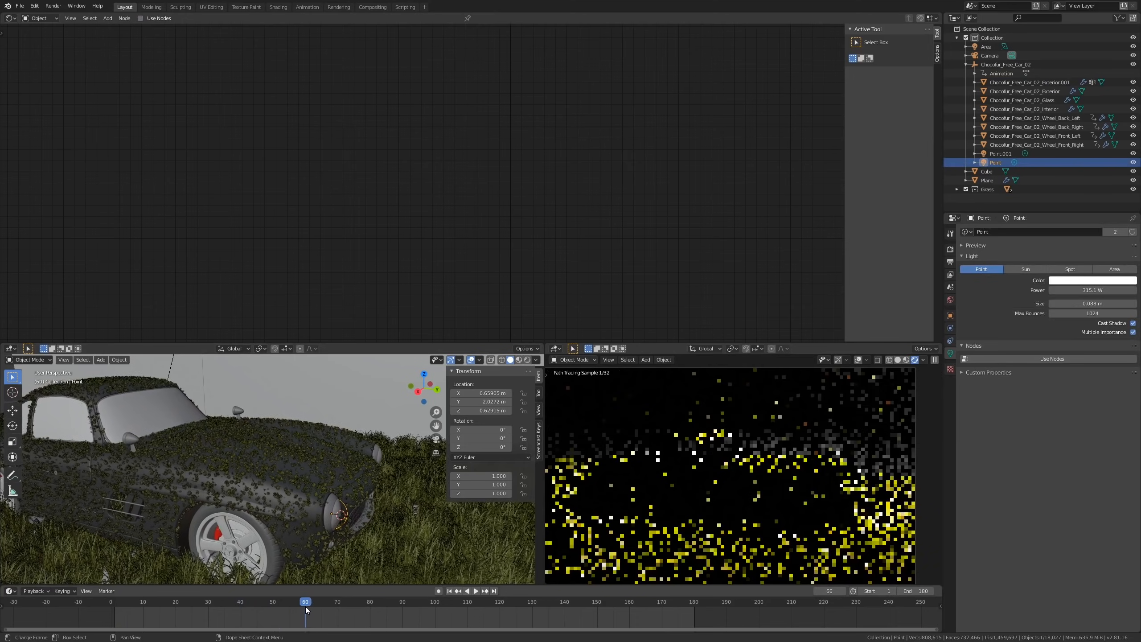
right_click(1096, 288)
click(1102, 288)
text(0)
key(Return)
right_click(1093, 289)
click(1092, 289)
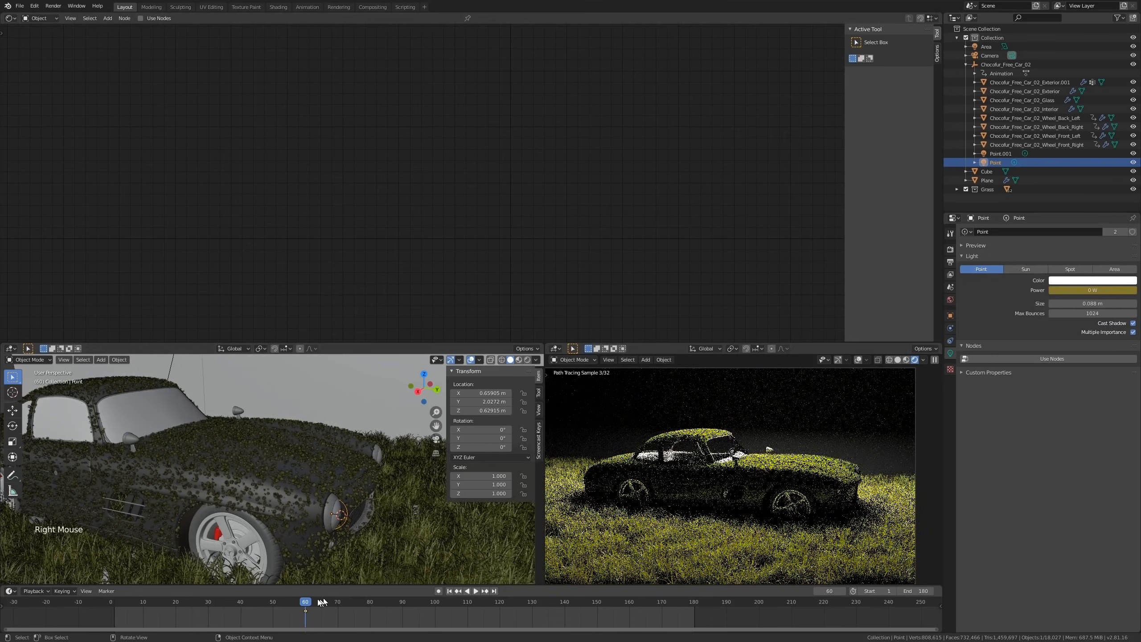
Step: At frame 90, set the headlight point light's power to 300 W and insert a keyframe for it
drag(326, 605, 400, 605)
click(404, 605)
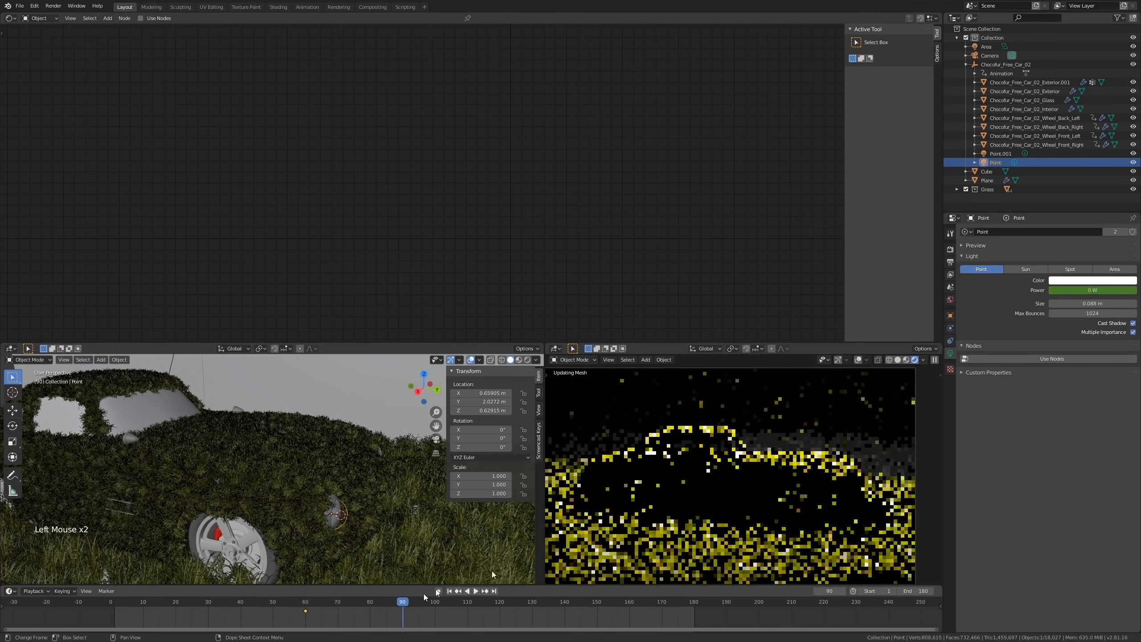
click(1104, 289)
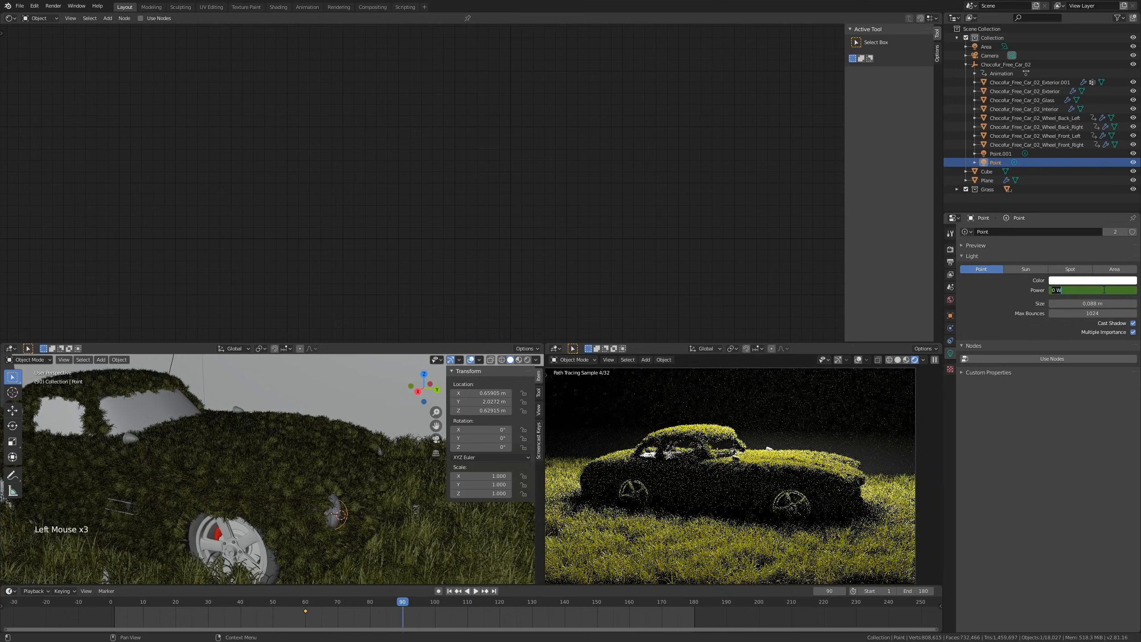
key(Return)
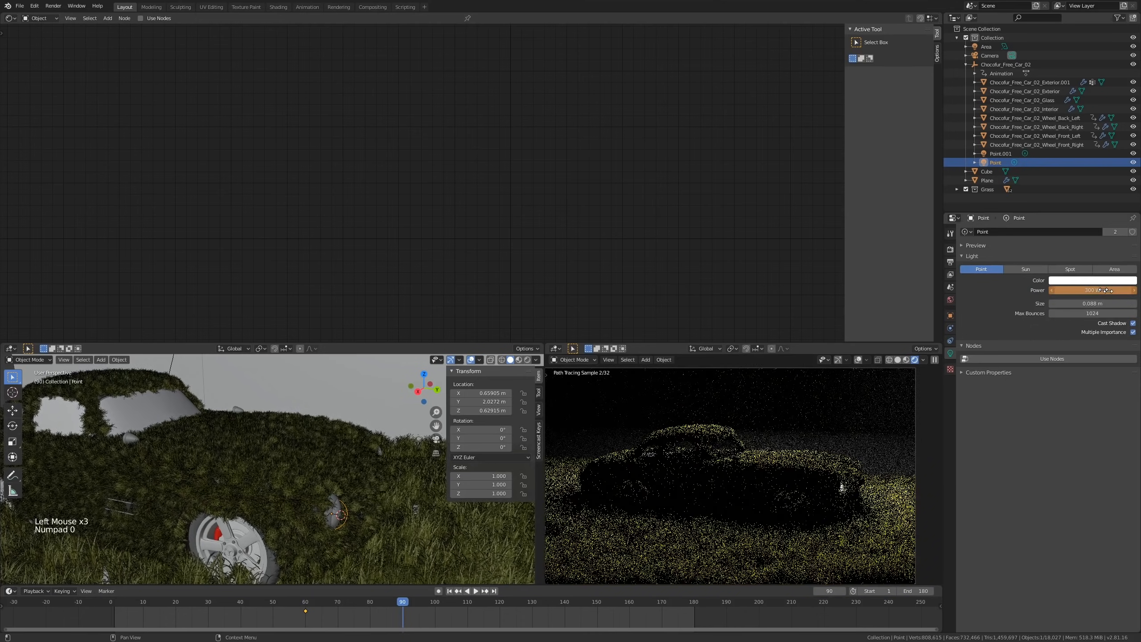
right_click(1105, 290)
click(1106, 290)
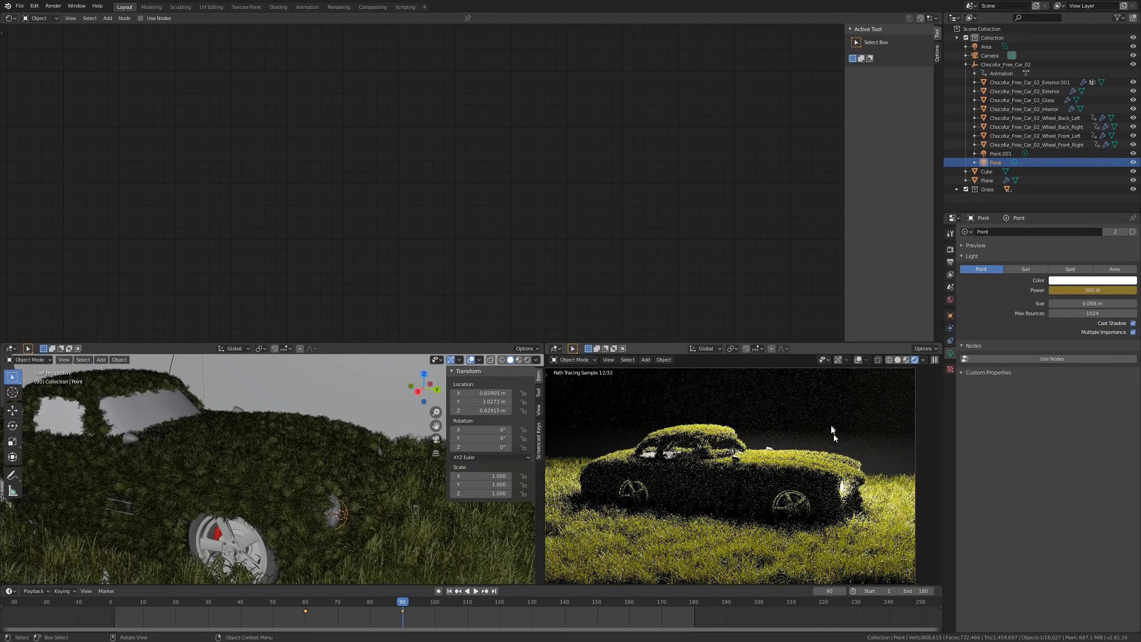
Step: Inspect the lit headlight up close in the rendered camera preview and save the file
scroll(843, 492, up, 10)
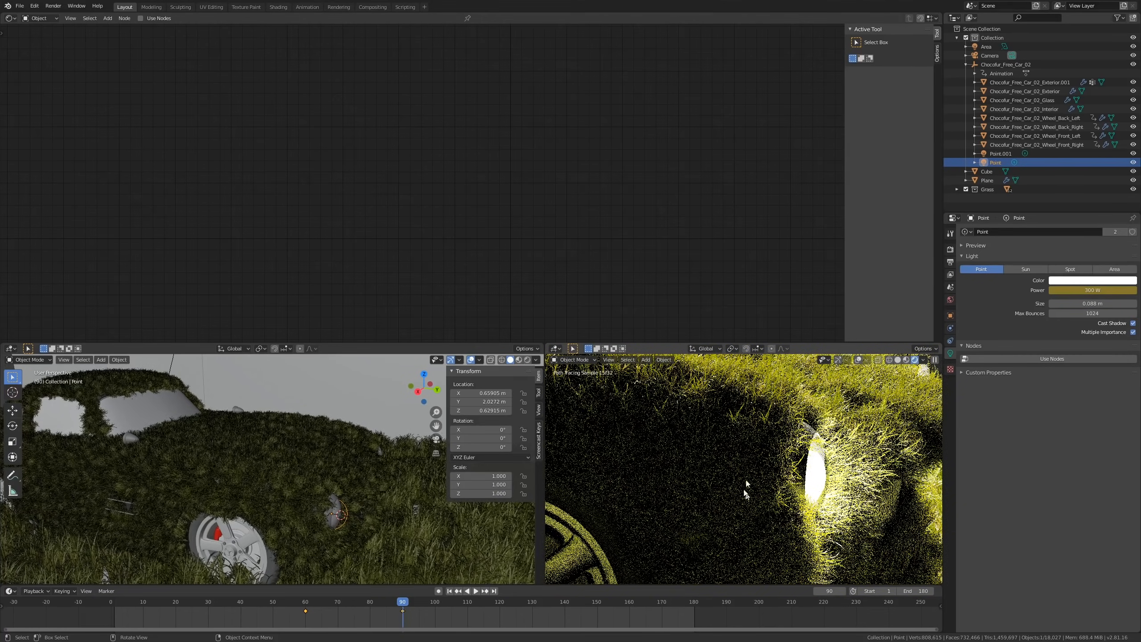
scroll(811, 484, down, 3)
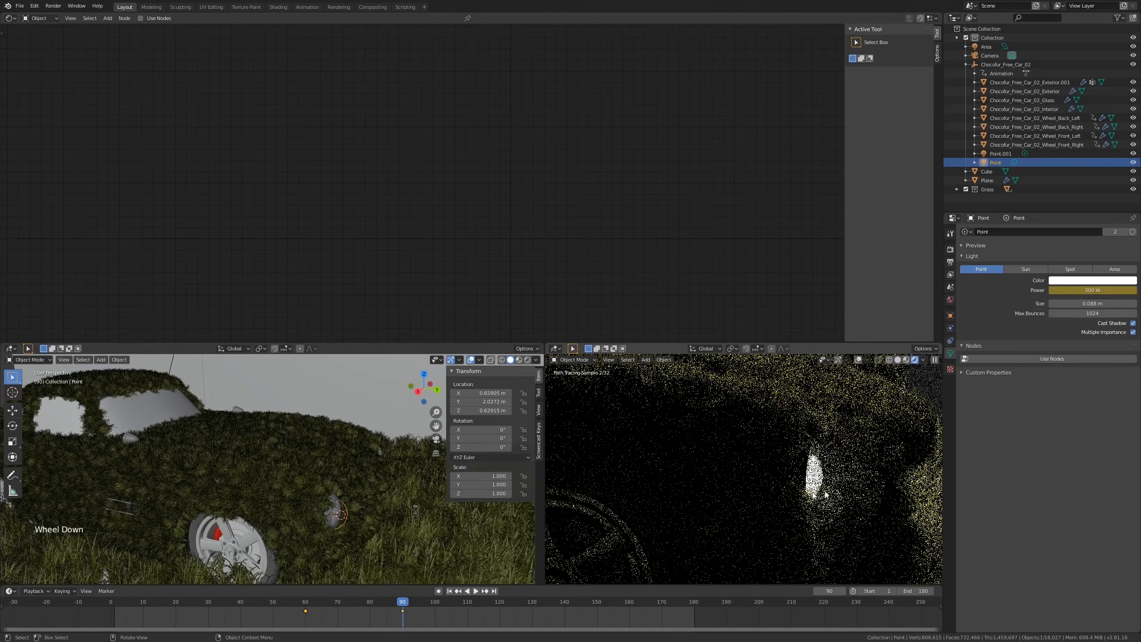
scroll(815, 472, down, 8)
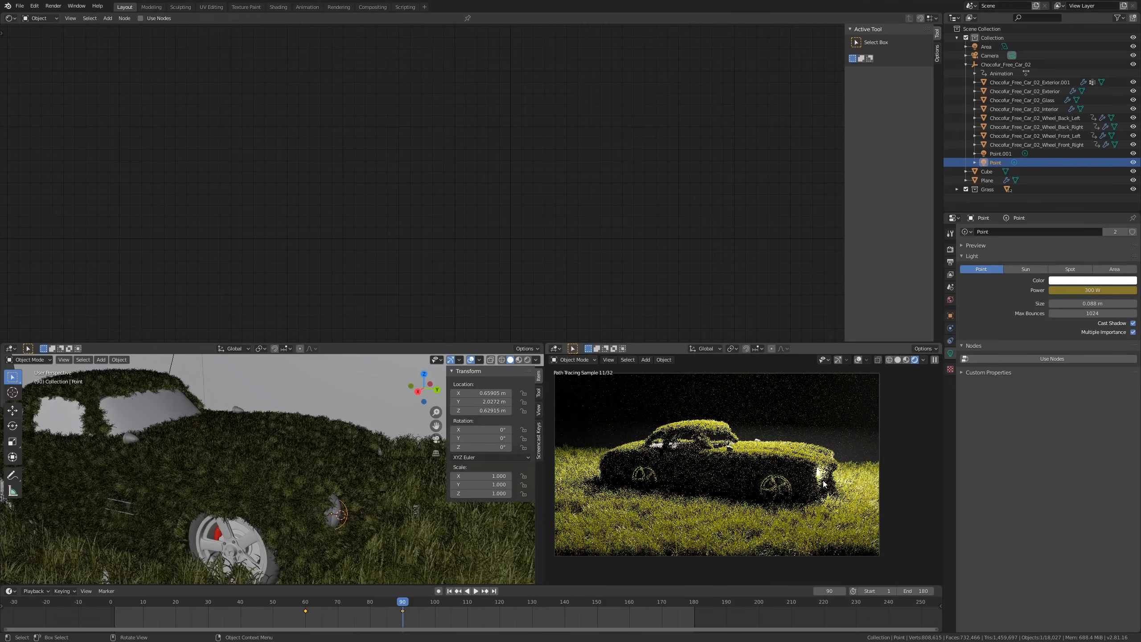
scroll(255, 438, down, 4)
middle_drag(255, 439, 303, 471)
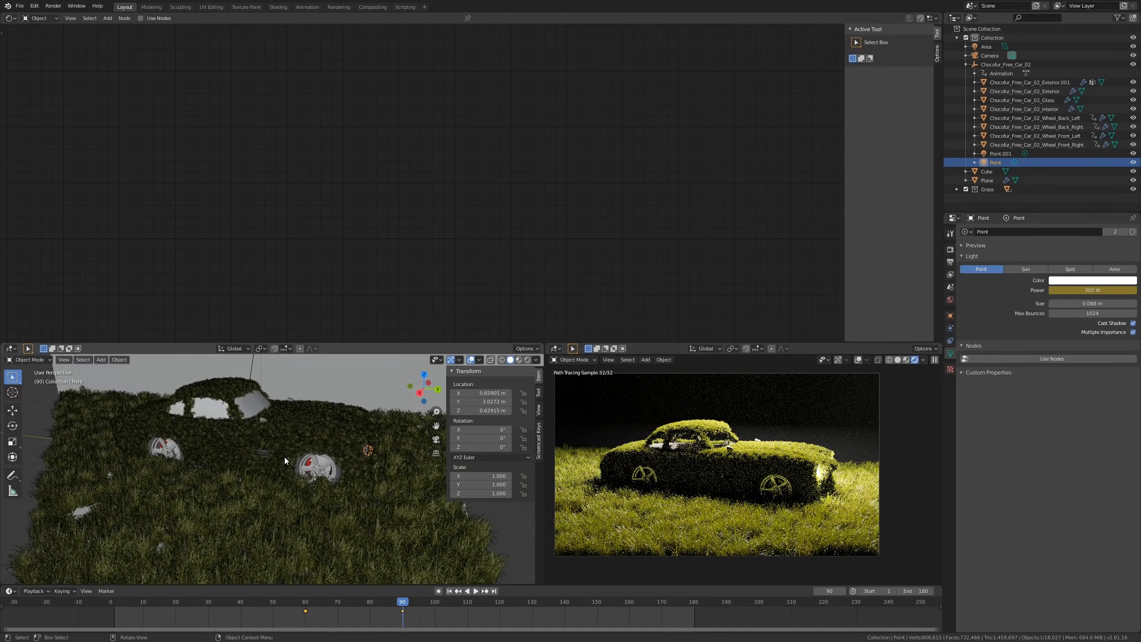
key(ctrl+s)
Step: Add a new area light to the scene and set its shape to Disk
shift+middle_drag(284, 457, 304, 426)
scroll(298, 459, down, 3)
click(303, 426)
key(shift+a)
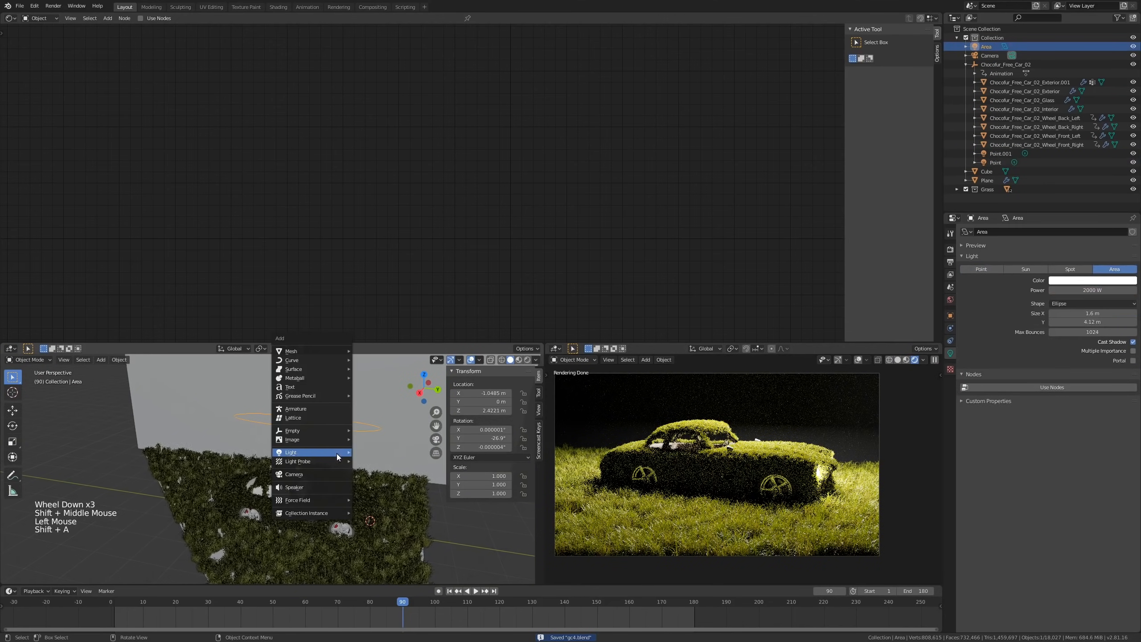
mouse_move(339, 452)
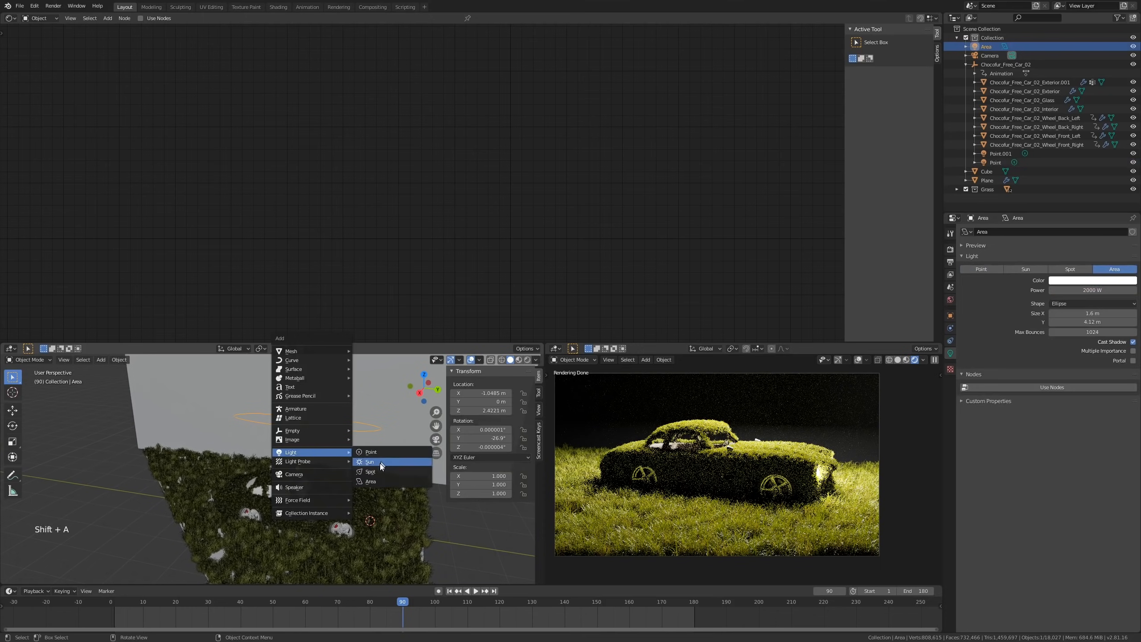
click(369, 482)
key(KP_7)
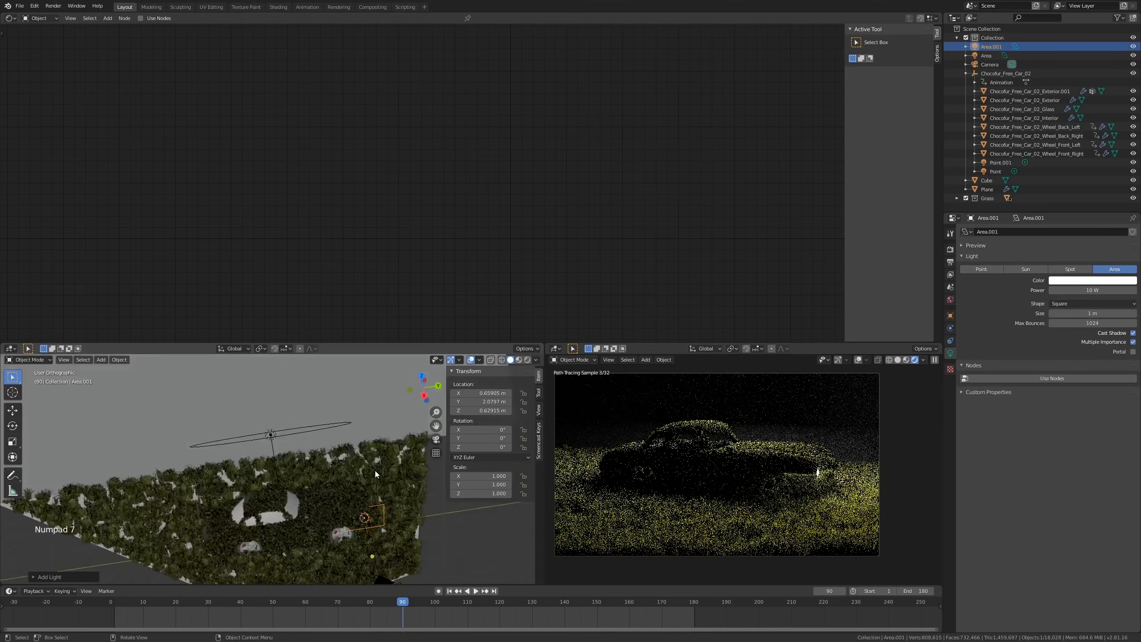
scroll(374, 471, down, 3)
shift+middle_drag(338, 443, 344, 439)
click(1084, 304)
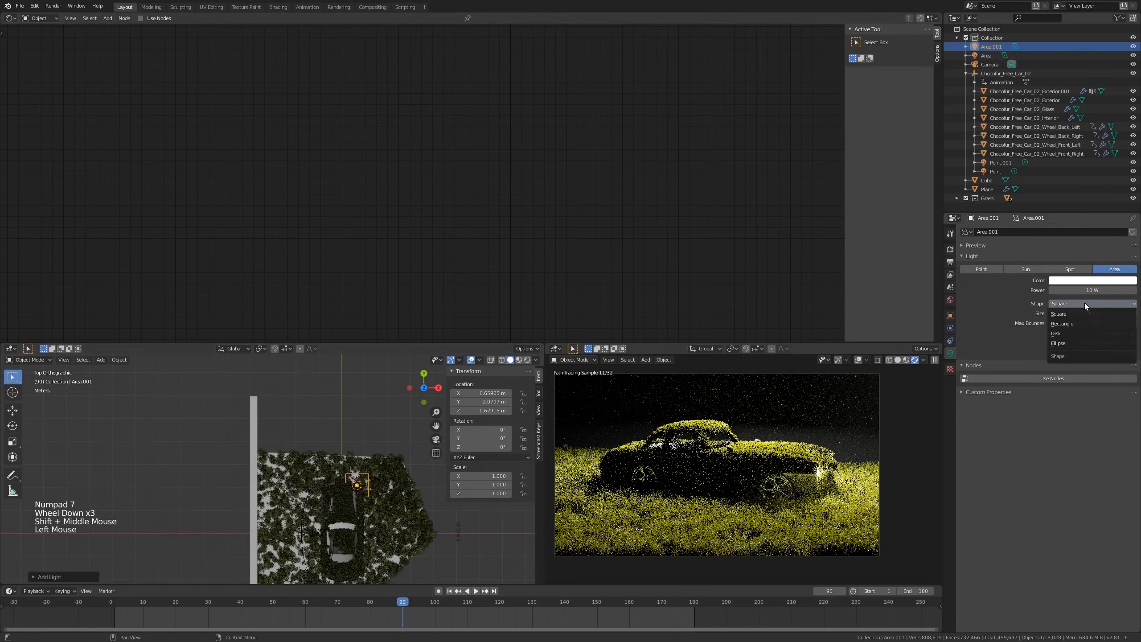
click(1075, 336)
Step: Move the new disk light towards the rear of the car and rotate it to face the car
shift+middle_drag(378, 484, 320, 408)
key(g)
shift+middle_drag(365, 507, 325, 445)
key(r)
click(301, 483)
key(g)
click(295, 453)
key(r)
click(347, 452)
Step: Refine the disk light behind the car to about X 1.36, Y -3.51, Z 1.13 m, rotated about 82.3°, 12.5°, 12.1°
key(KP_7)
key(g)
click(264, 443)
key(r)
click(320, 448)
key(g)
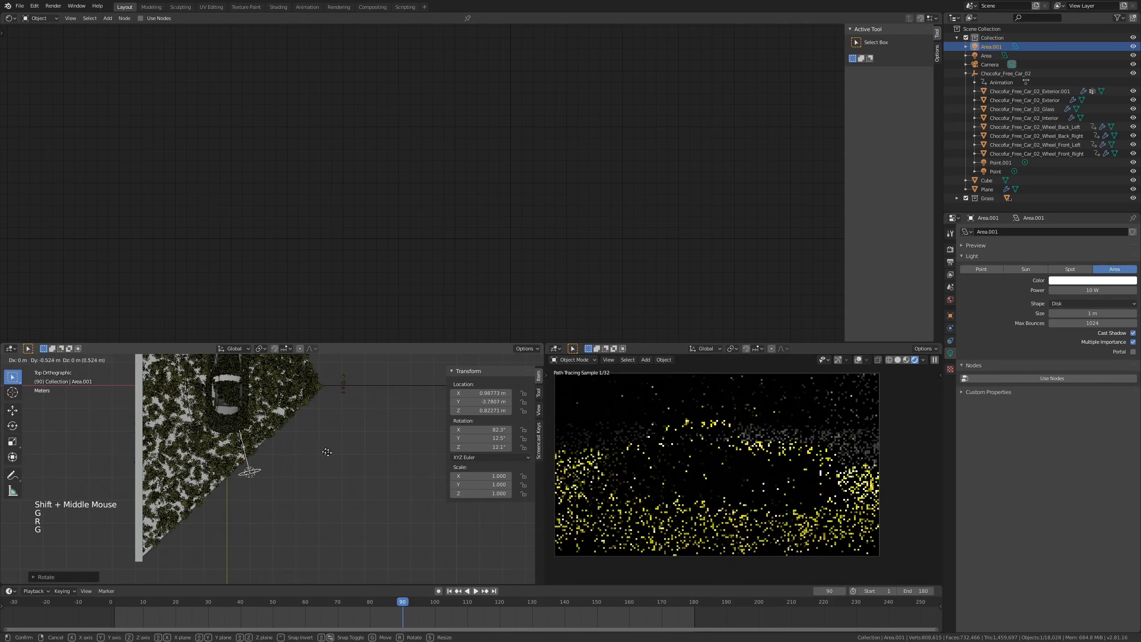
click(332, 445)
shift+middle_drag(333, 449, 362, 492)
scroll(311, 484, up, 3)
scroll(314, 483, up, 2)
key(g)
click(361, 461)
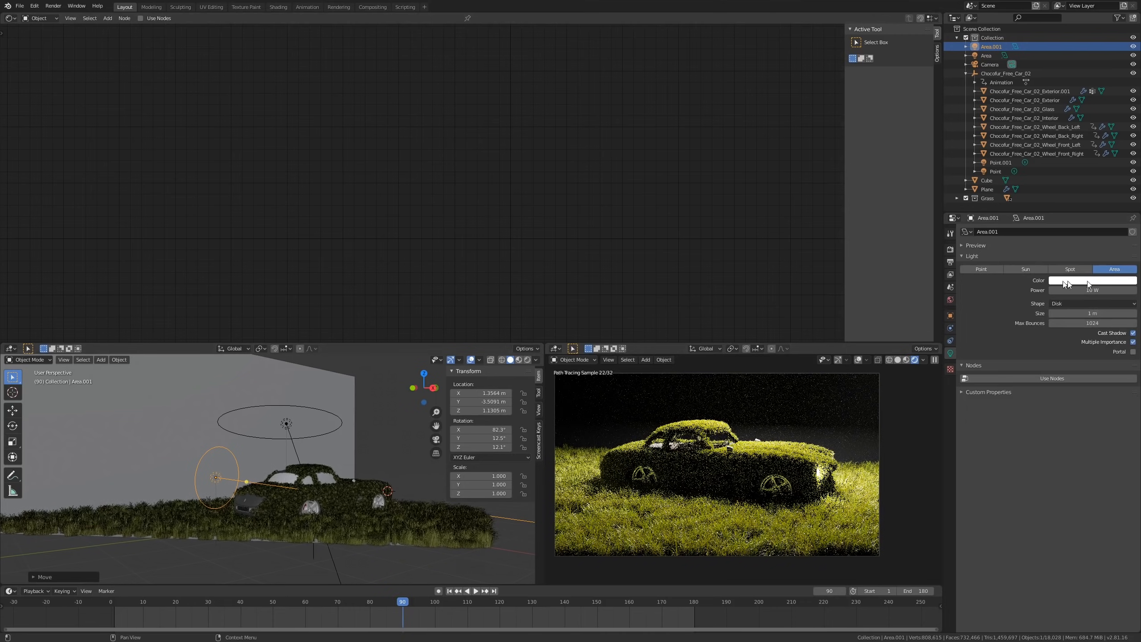
Step: Raise the disk light's power to about 703 W and move it in top view to about X 1.13, Y -3.31 m
drag(1064, 287, 1117, 290)
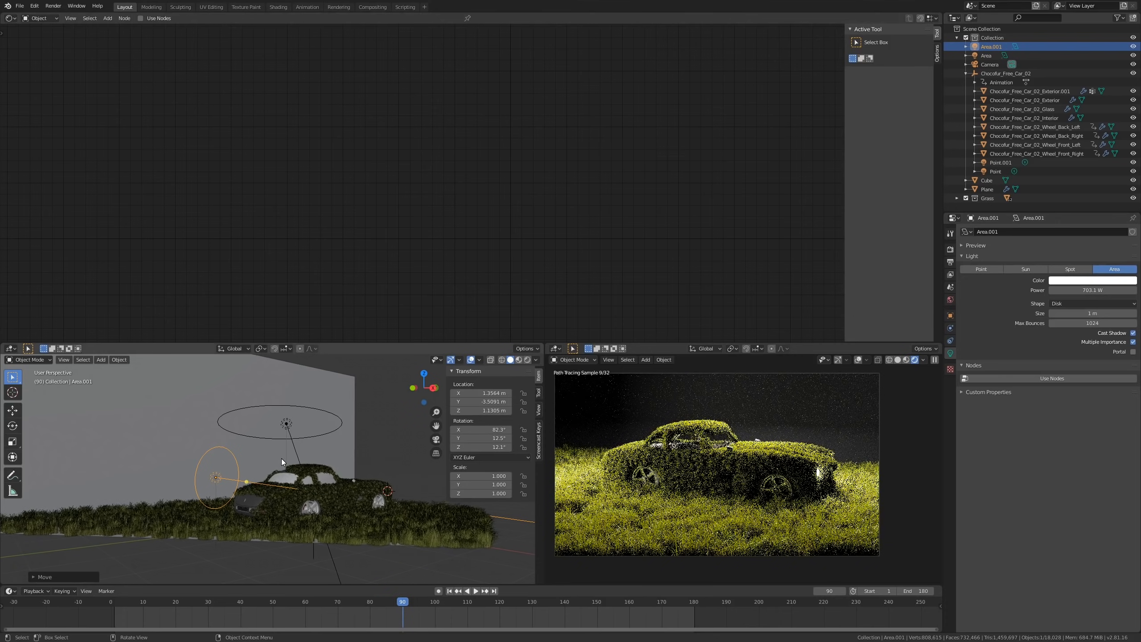
key(KP_7)
scroll(282, 459, down, 2)
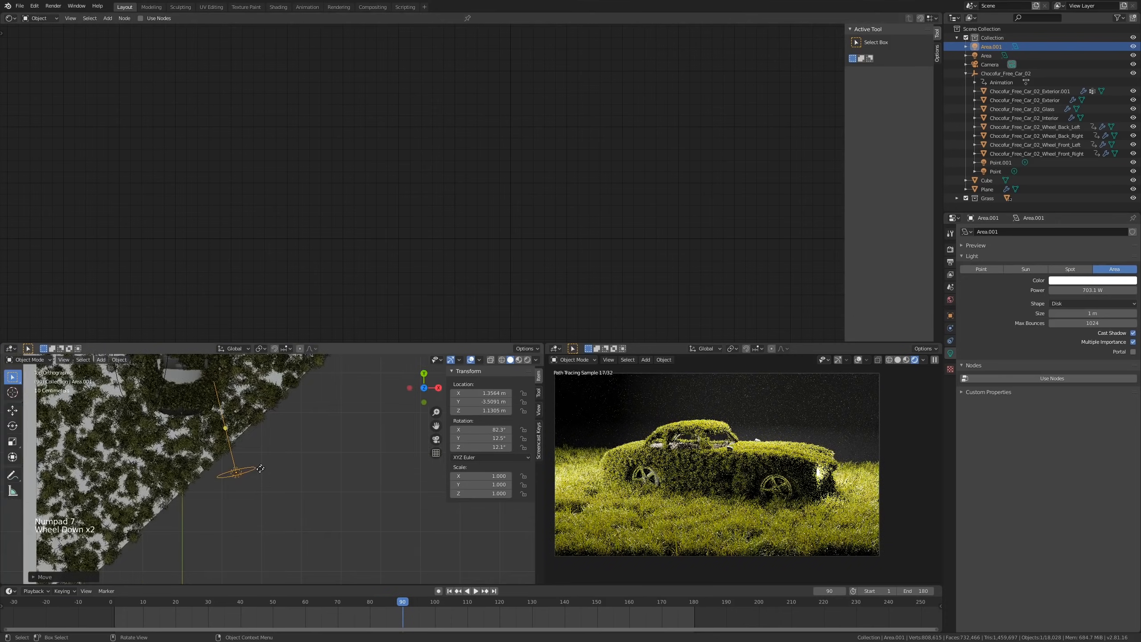
shift+middle_drag(282, 459, 288, 490)
key(g)
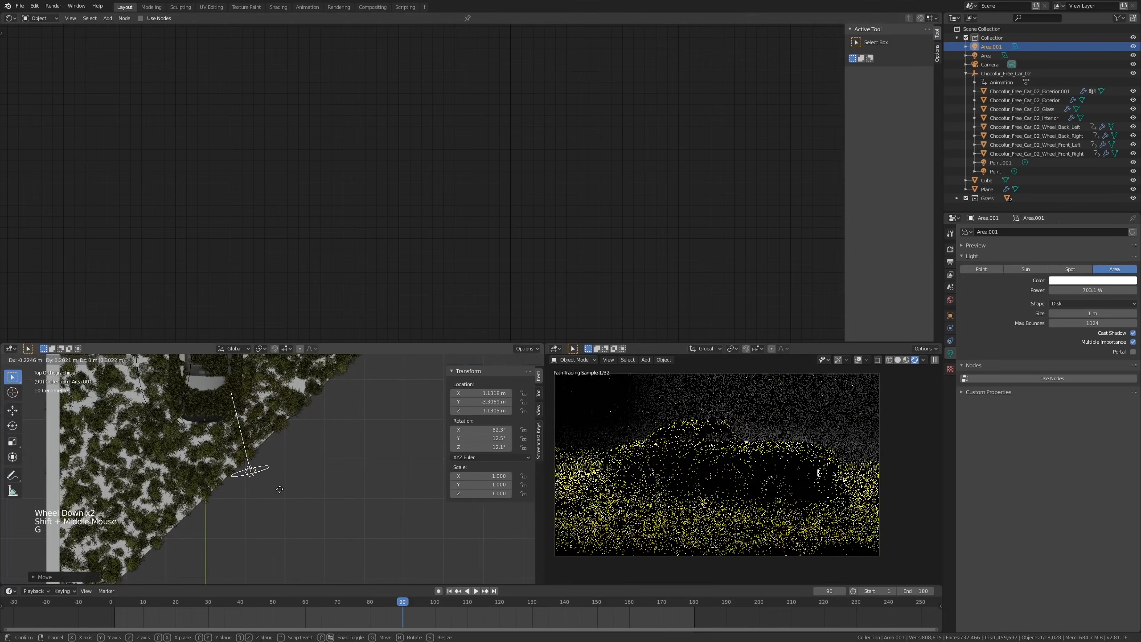
click(279, 483)
Step: Enlarge the disk light to about 1.63 m and lower it to about Z 0.96 m
drag(1088, 307, 1110, 308)
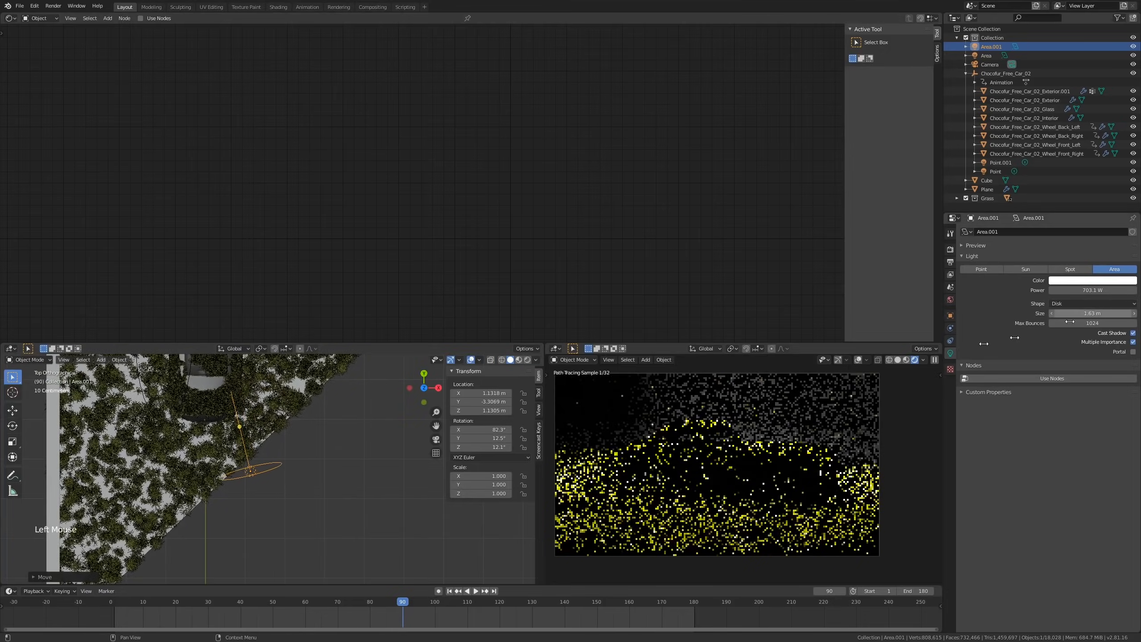
middle_drag(371, 496, 380, 461)
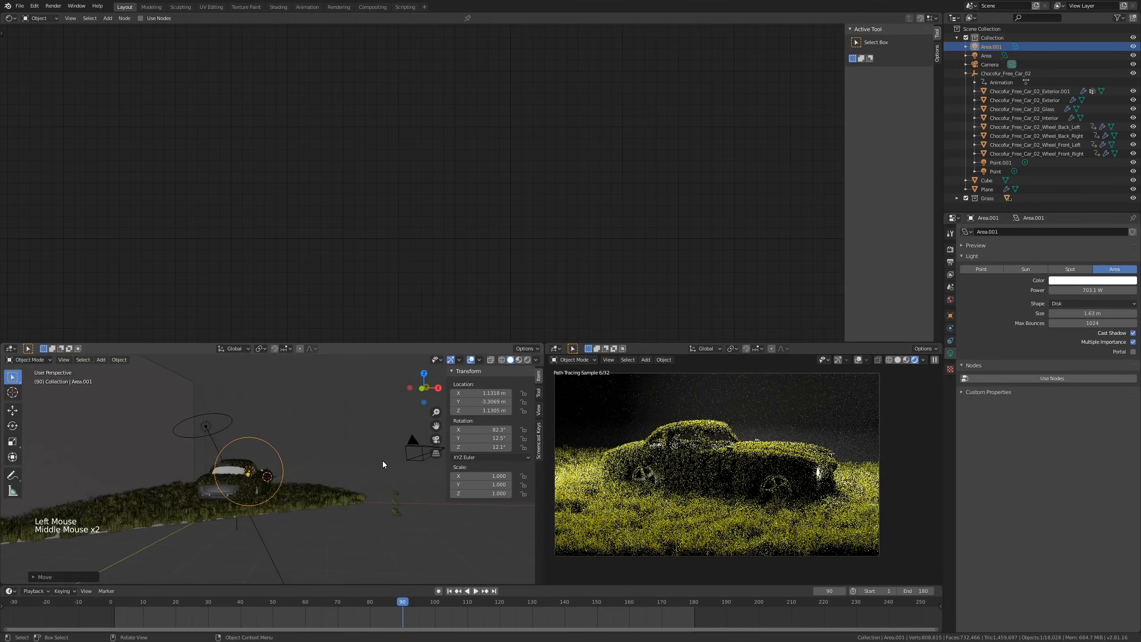
key(g)
click(399, 472)
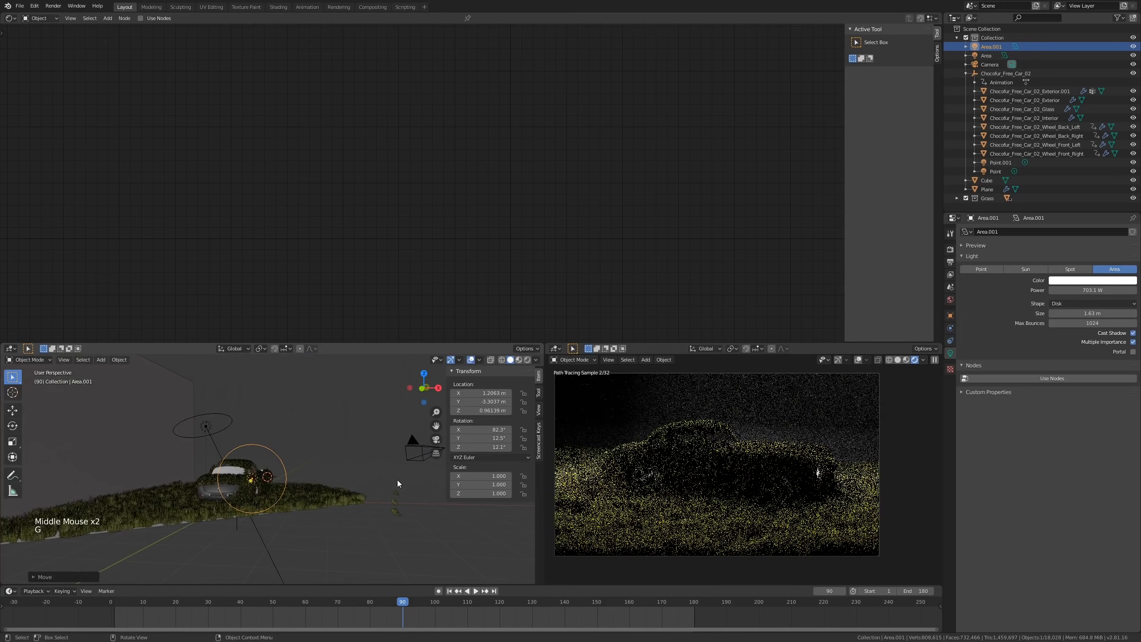
Step: Review the rear disk light's effect in the camera preview and its placement around the car, and save the file
scroll(717, 469, down, 2)
shift+middle_drag(717, 469, 721, 467)
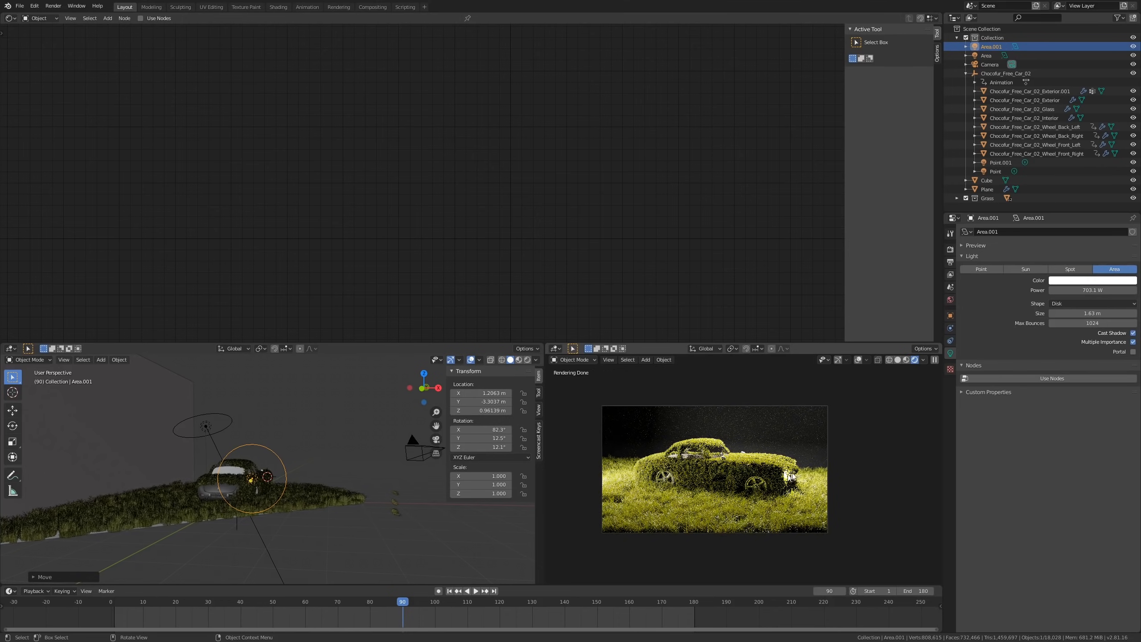
middle_drag(352, 449, 313, 494)
scroll(331, 469, up, 1)
scroll(332, 497, up, 1)
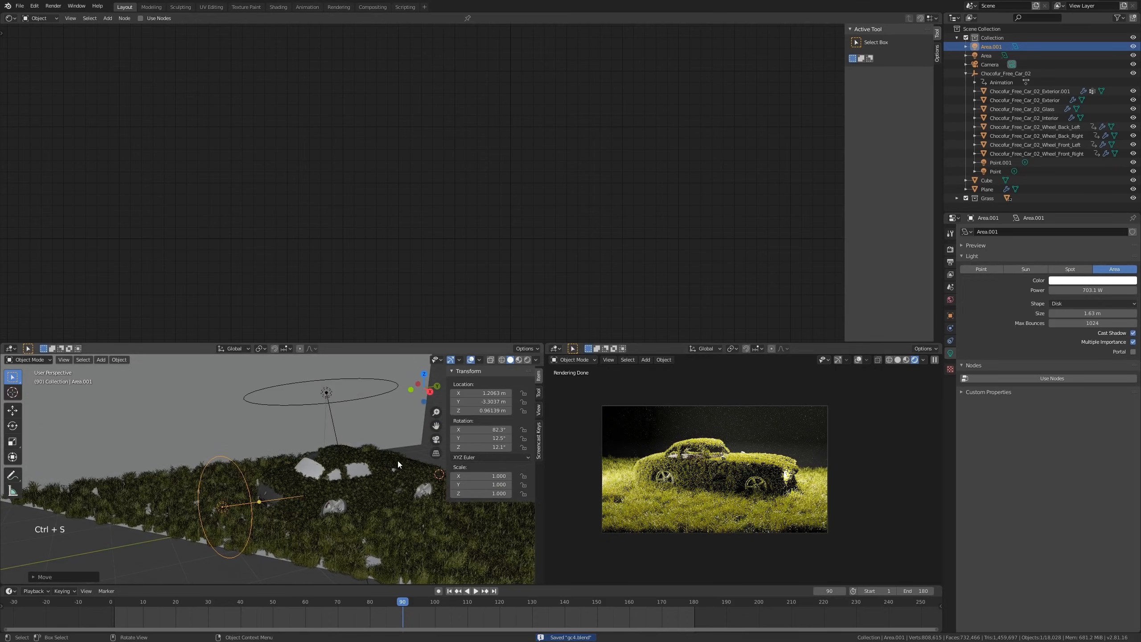
scroll(375, 472, down, 1)
scroll(364, 478, up, 1)
scroll(351, 477, down, 2)
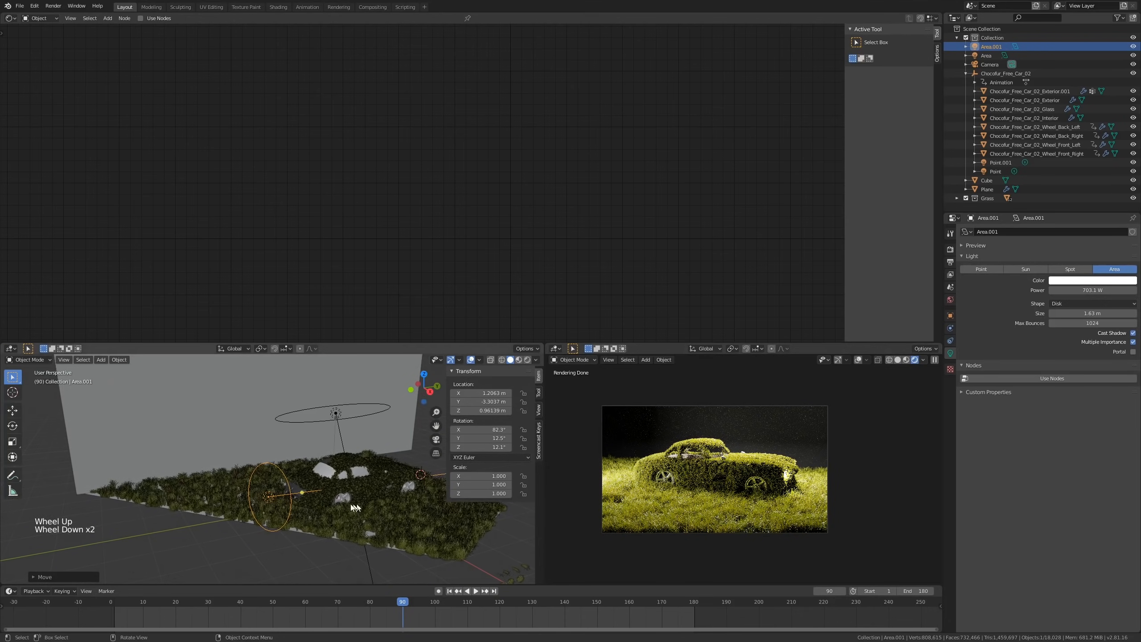
Step: Select the car's grass-covered exterior copy and disable its ParticleSettings modifier in the viewport
scroll(355, 487, up, 5)
click(368, 484)
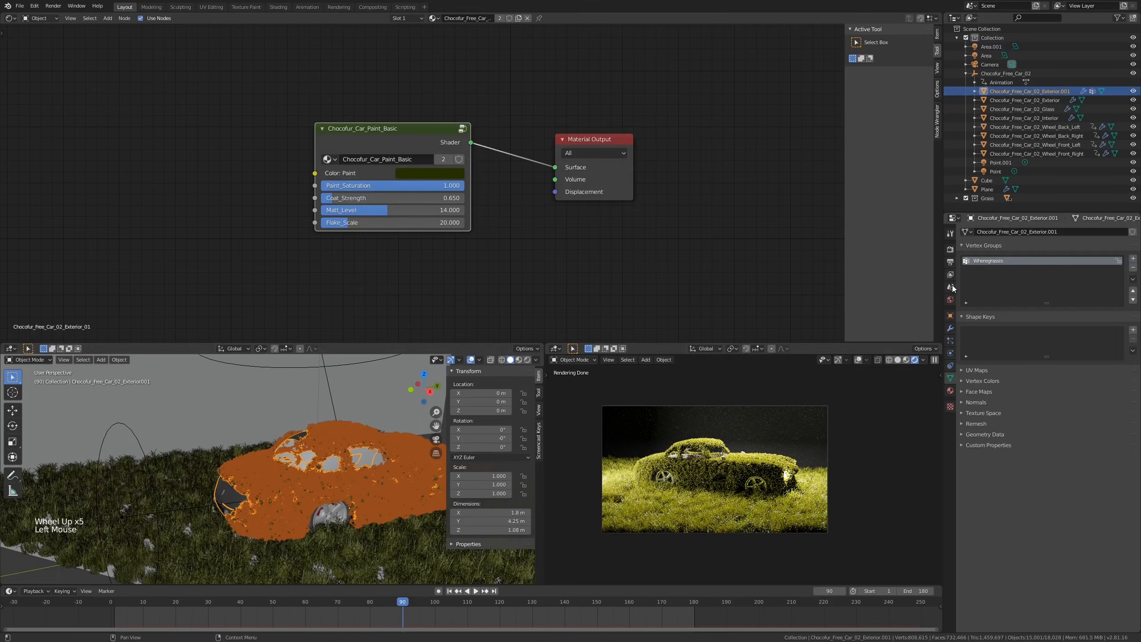
click(766, 305)
scroll(359, 466, down, 4)
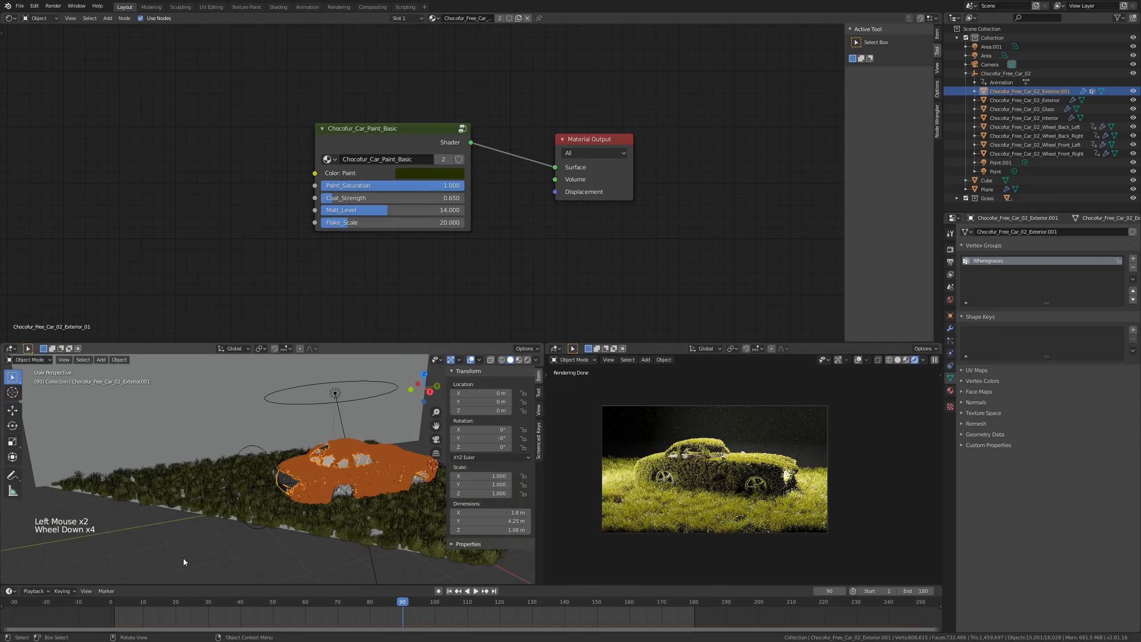
click(355, 470)
scroll(346, 476, up, 2)
click(339, 484)
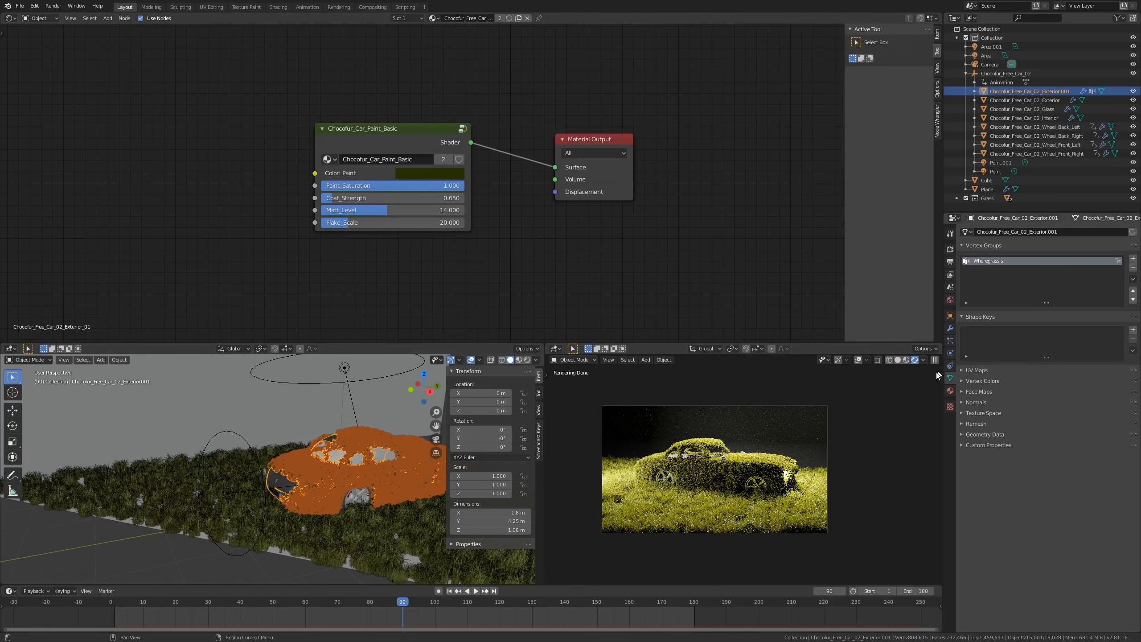
click(952, 332)
click(951, 329)
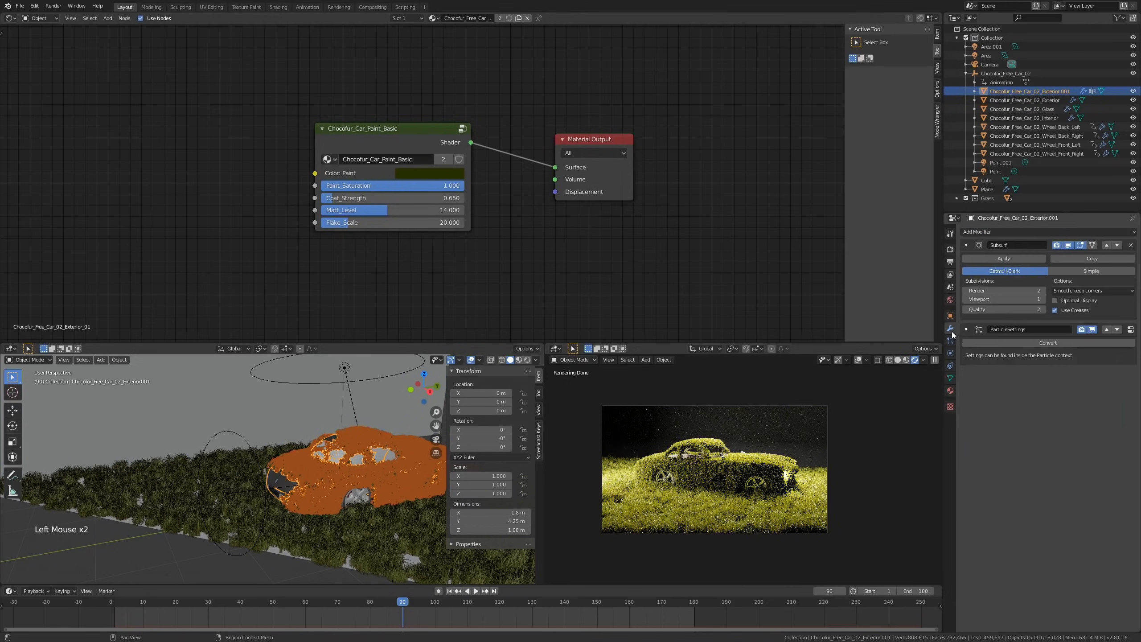
click(1093, 329)
click(195, 532)
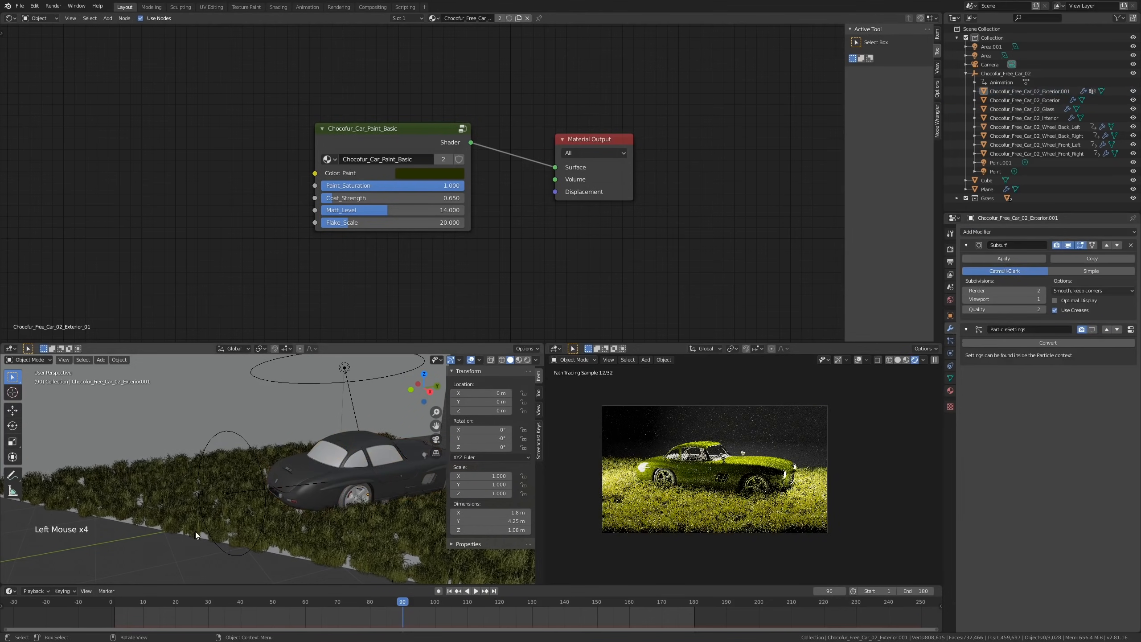
Step: Select the ground plane, set its groundgrass particle number to 300 and clear the selection
click(197, 529)
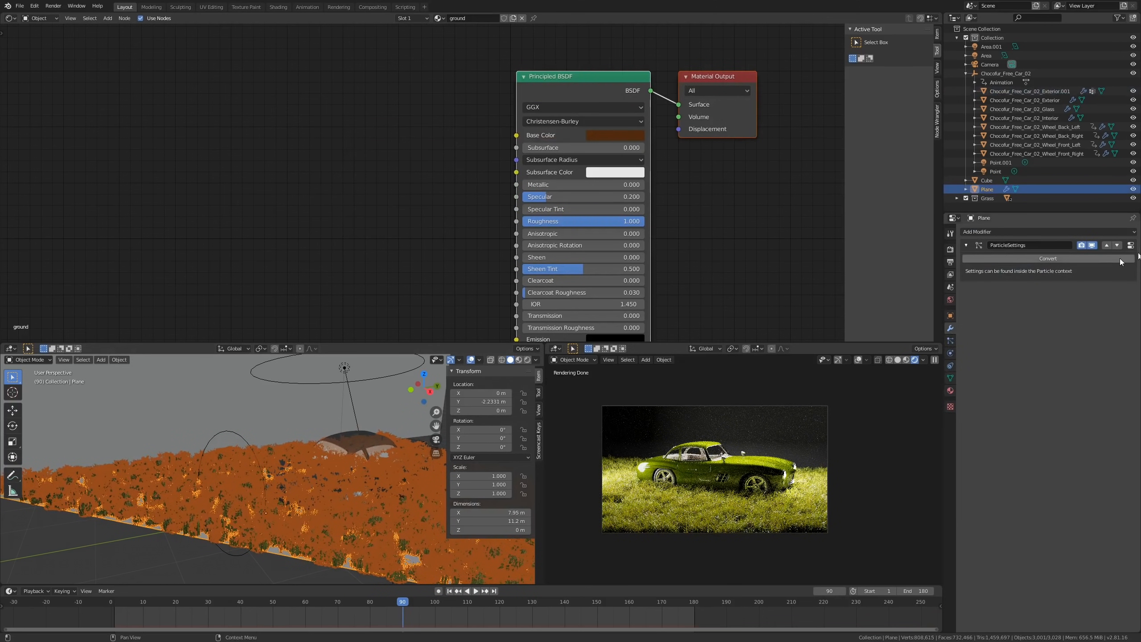
click(1131, 247)
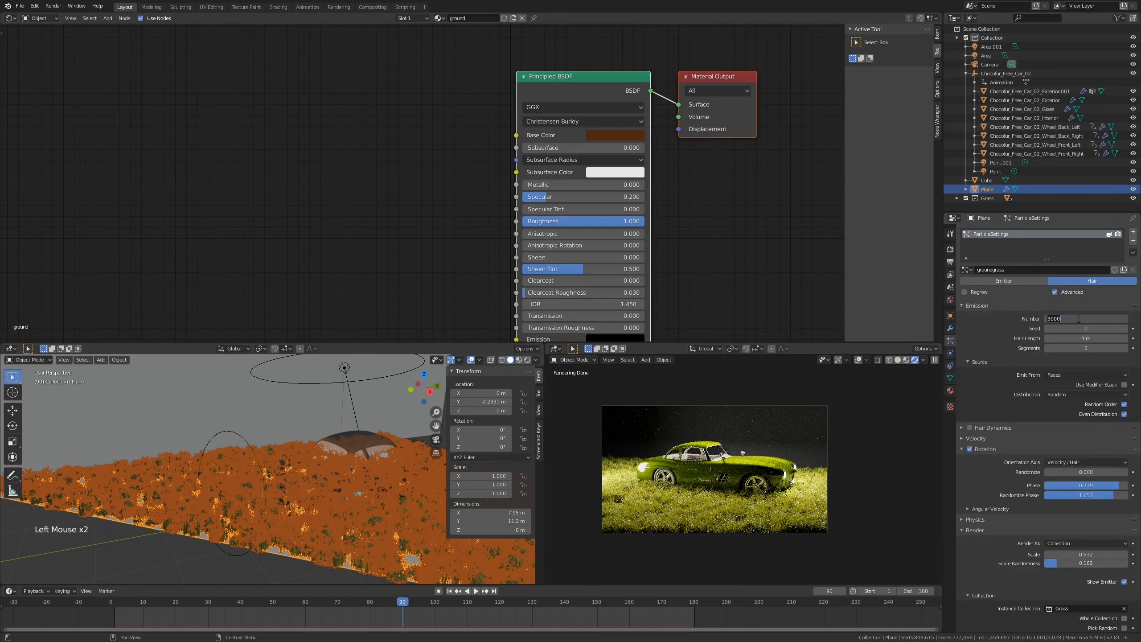
key(Return)
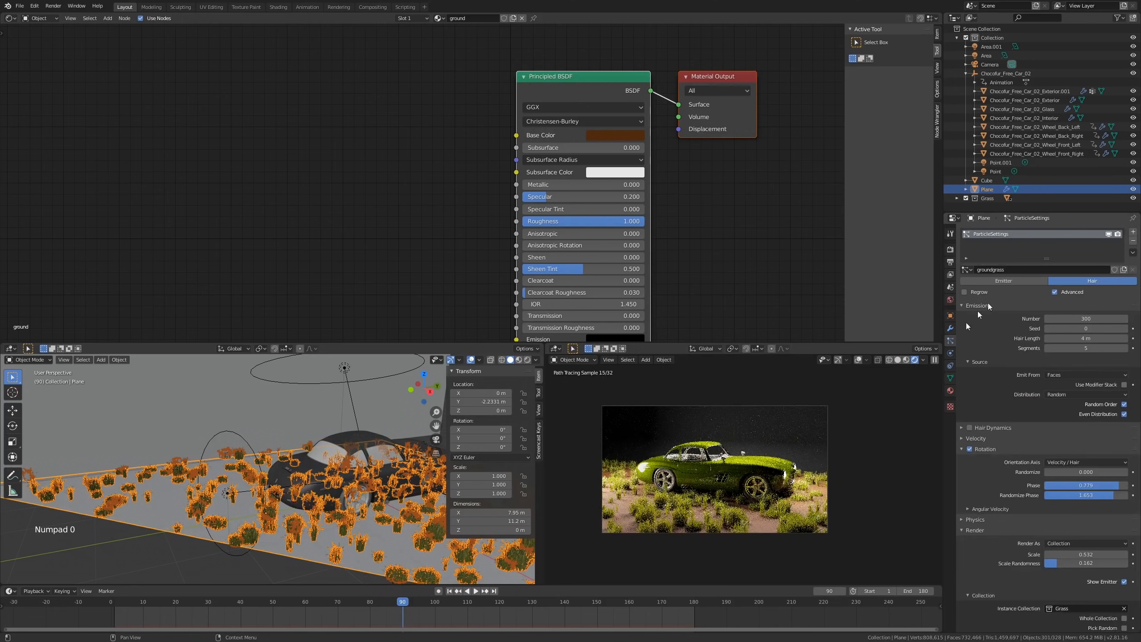
click(187, 560)
Step: Bring the car, the ground plane and the camera into view together in the modelling viewport
shift+middle_drag(187, 560, 288, 501)
scroll(302, 468, down, 2)
shift+middle_drag(288, 501, 262, 512)
scroll(328, 486, down, 2)
middle_drag(327, 486, 301, 498)
scroll(323, 494, down, 1)
scroll(323, 494, up, 1)
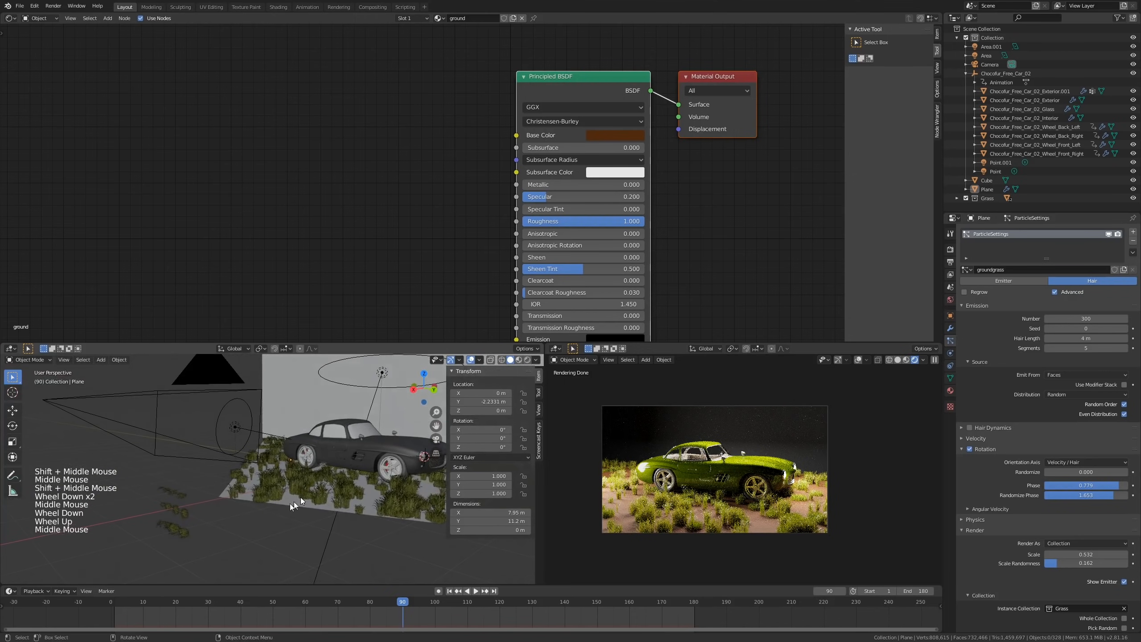
Step: Locate the source grass clumps beside the ground plane and select individual clumps
scroll(172, 514, up, 3)
scroll(191, 521, down, 2)
scroll(198, 503, up, 1)
shift+middle_drag(207, 490, 252, 450)
scroll(240, 461, up, 1)
scroll(240, 460, down, 2)
click(265, 457)
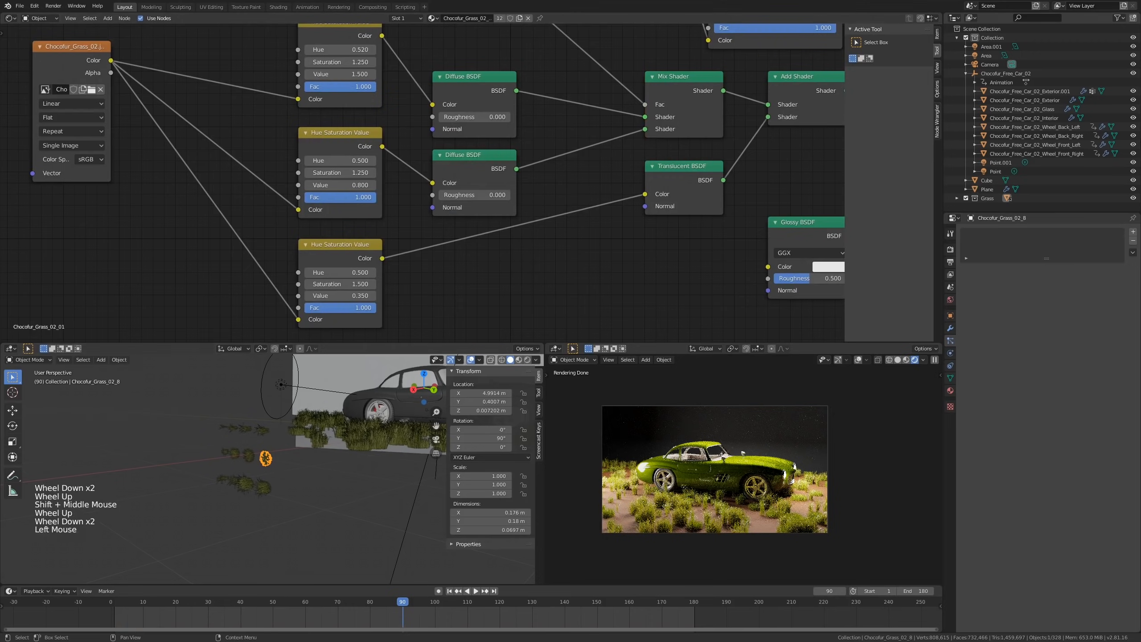
click(966, 198)
click(966, 198)
scroll(235, 496, up, 3)
scroll(242, 489, down, 2)
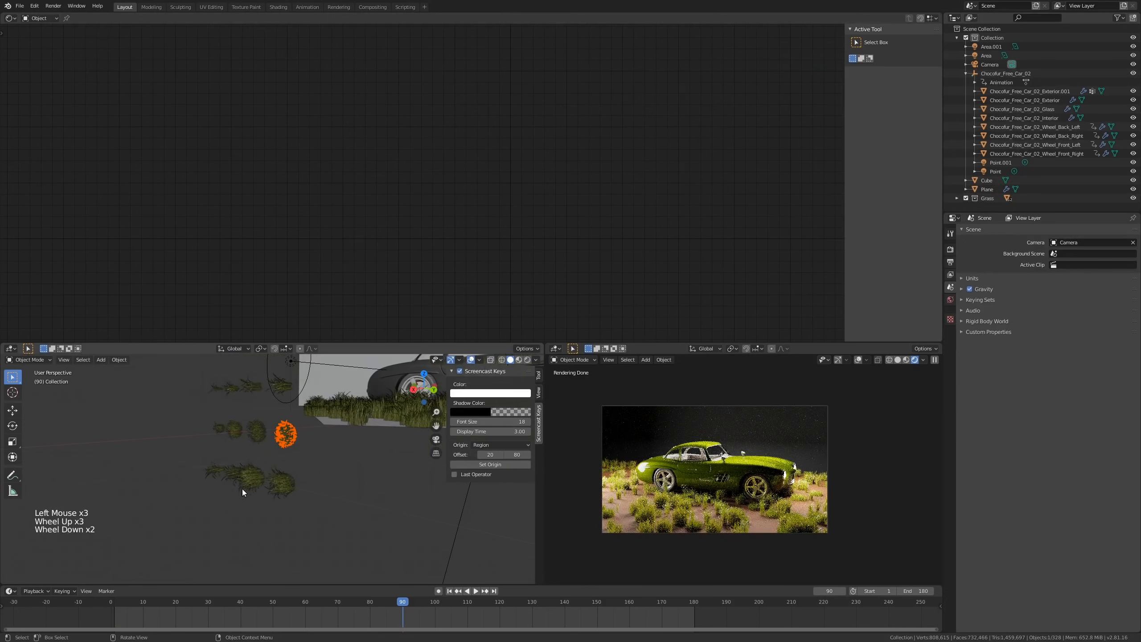
click(260, 433)
click(291, 435)
Step: Examine the source grass clumps from other angles and select Chocofur_Grass_02_12
middle_drag(292, 435, 337, 457)
scroll(316, 441, down, 2)
scroll(337, 464, up, 1)
scroll(334, 459, down, 1)
scroll(333, 456, up, 1)
scroll(346, 427, down, 1)
scroll(355, 416, up, 2)
shift+middle_drag(359, 414, 321, 465)
scroll(351, 445, down, 1)
click(236, 490)
middle_drag(253, 488, 275, 476)
scroll(234, 497, up, 2)
scroll(252, 476, down, 1)
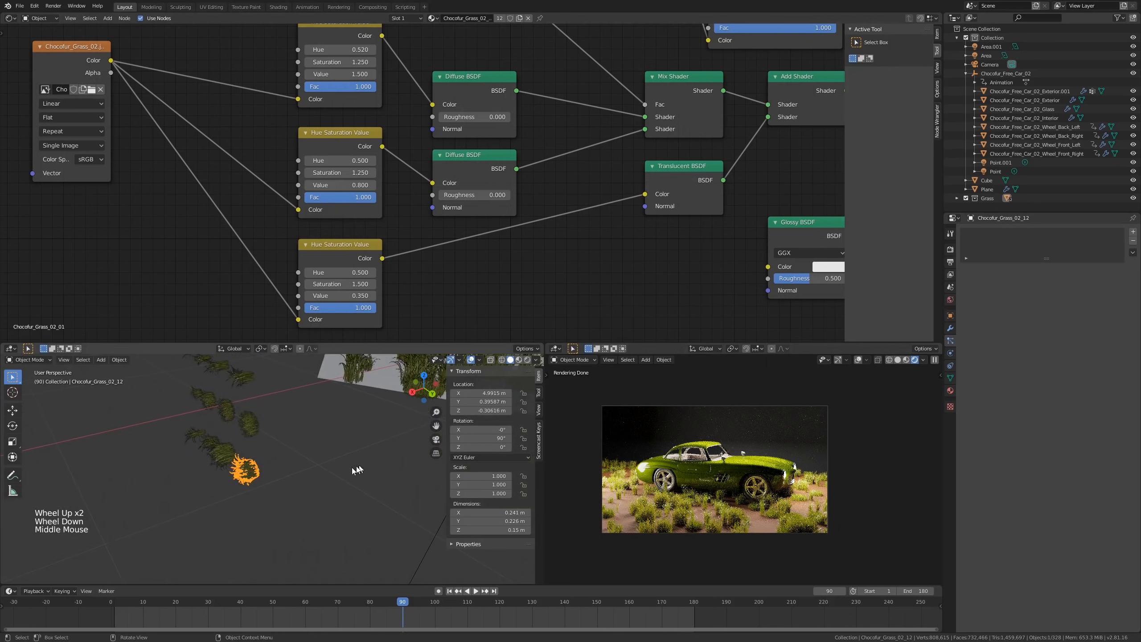
shift+middle_drag(362, 436, 396, 454)
scroll(396, 454, up, 1)
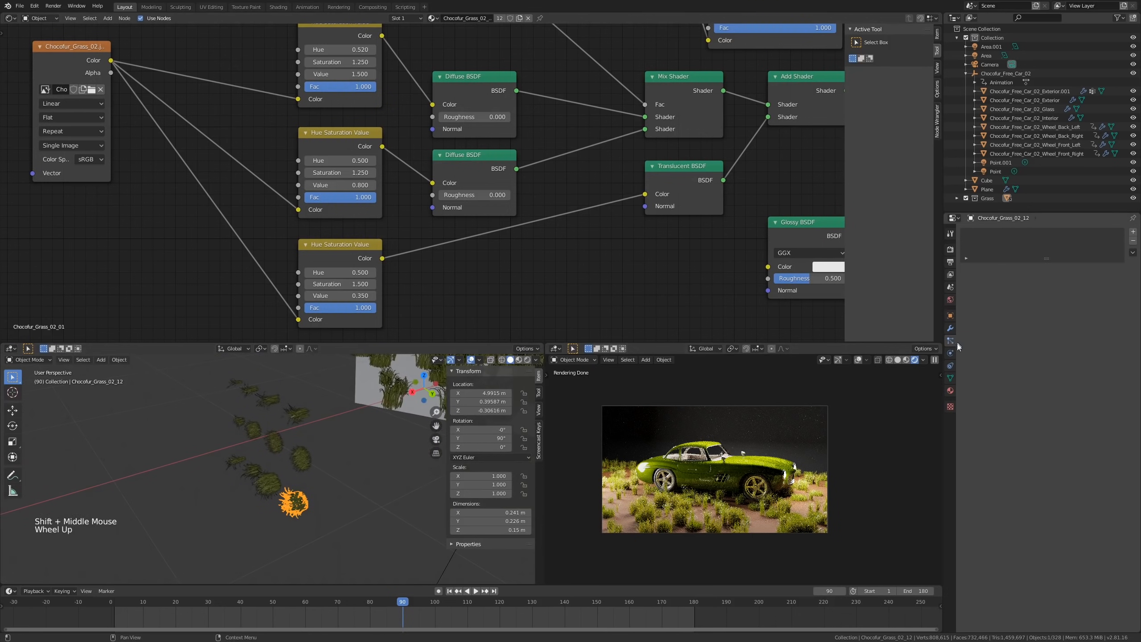
Step: Switch the camera viewport to solid shading and open the list of available modifiers for the selected grass clump
click(898, 360)
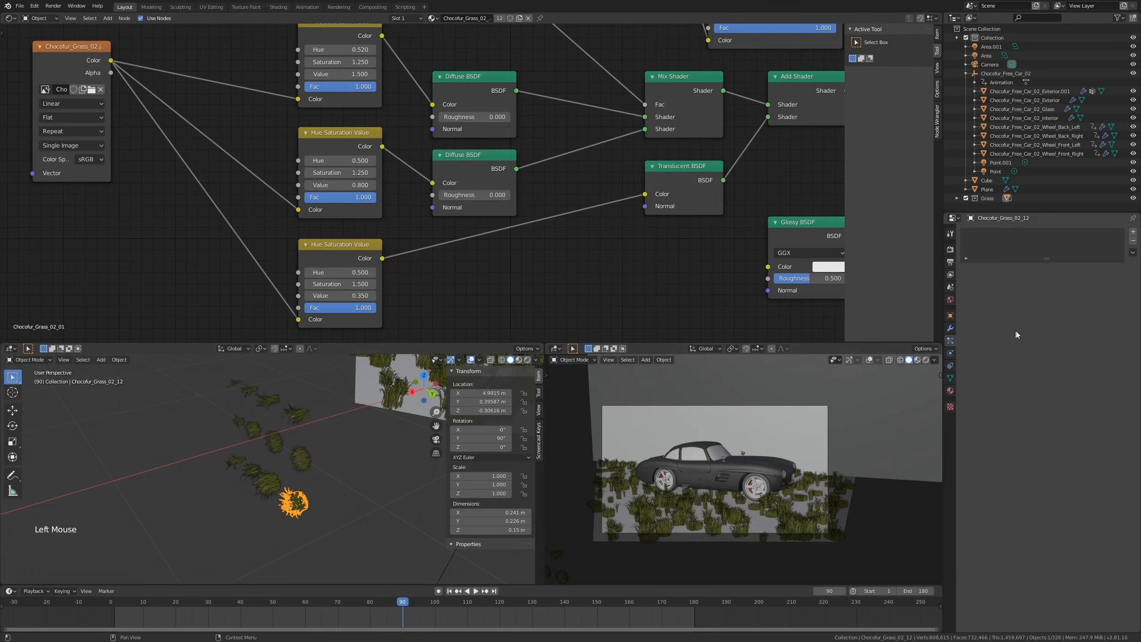
click(951, 329)
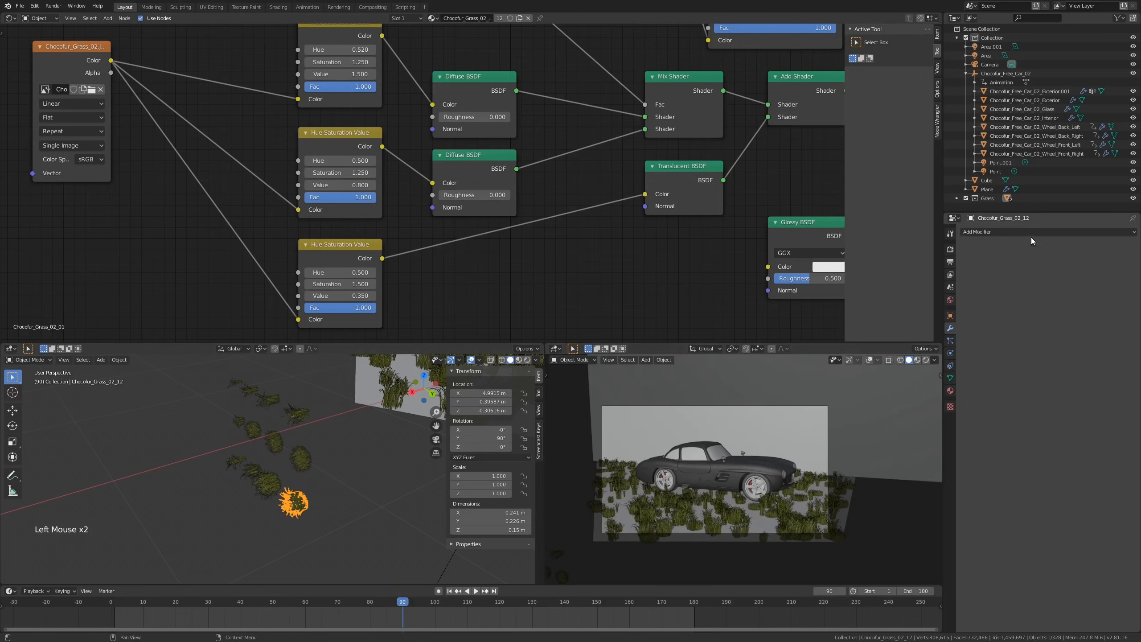
click(1033, 232)
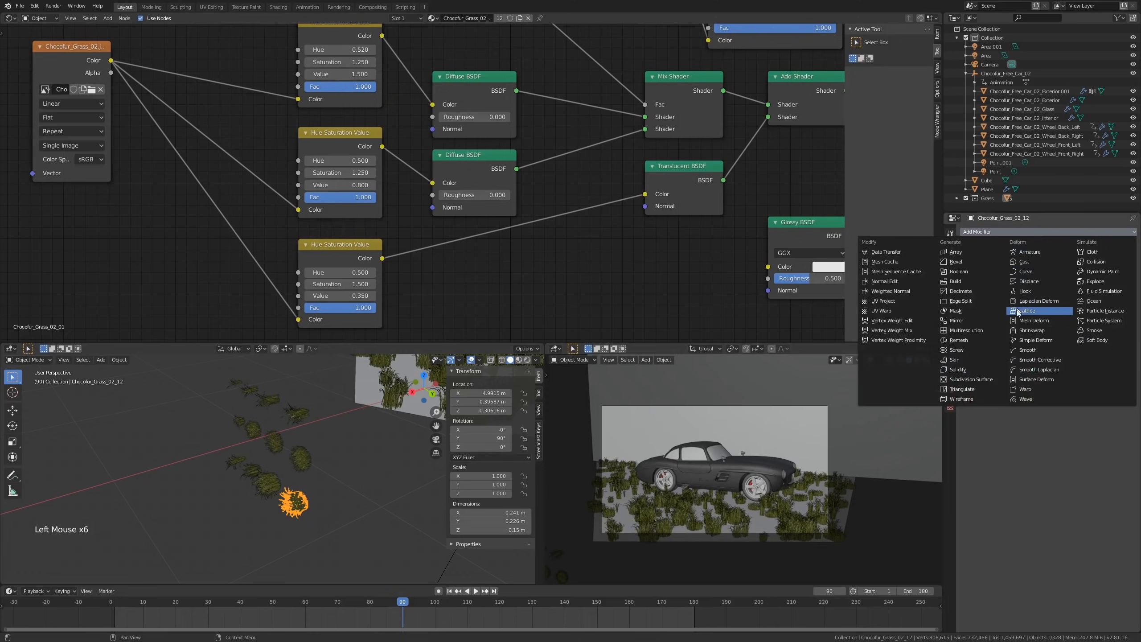
Step: Select the grass clump Chocofur_Grass_02_9 and frame it in the modelling viewport
scroll(264, 461, up, 2)
scroll(260, 460, down, 1)
click(239, 457)
middle_drag(236, 453, 245, 453)
click(169, 446)
key(KP_Decimal)
scroll(251, 444, down, 2)
middle_drag(312, 443, 397, 440)
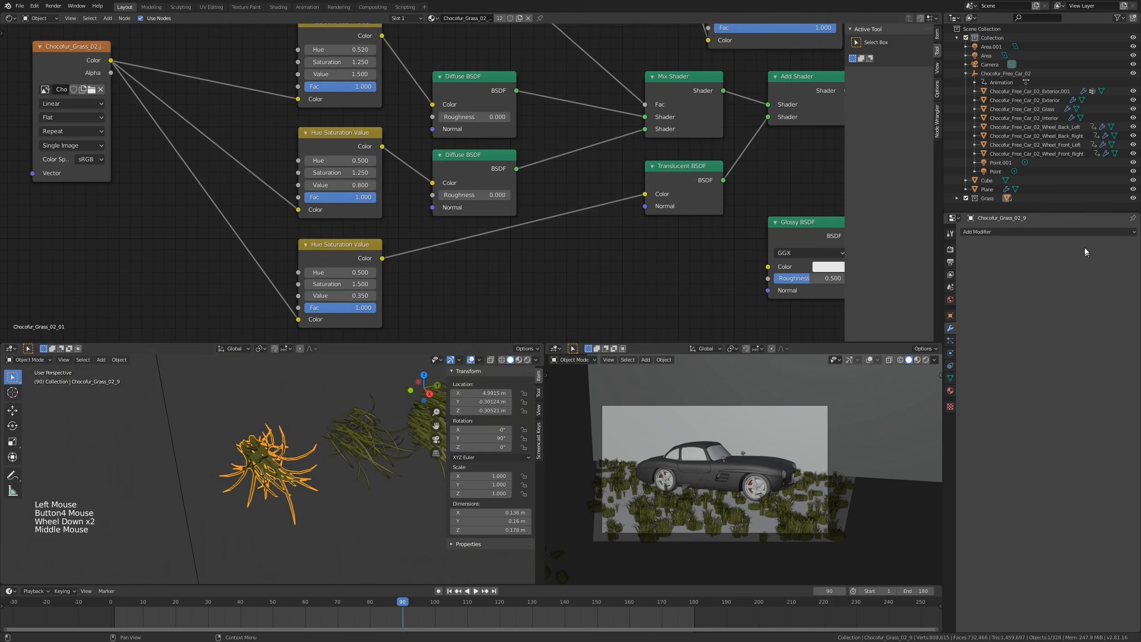
Step: Add a Simple Deform modifier to the selected grass clump and set its mode to Bend
click(1072, 230)
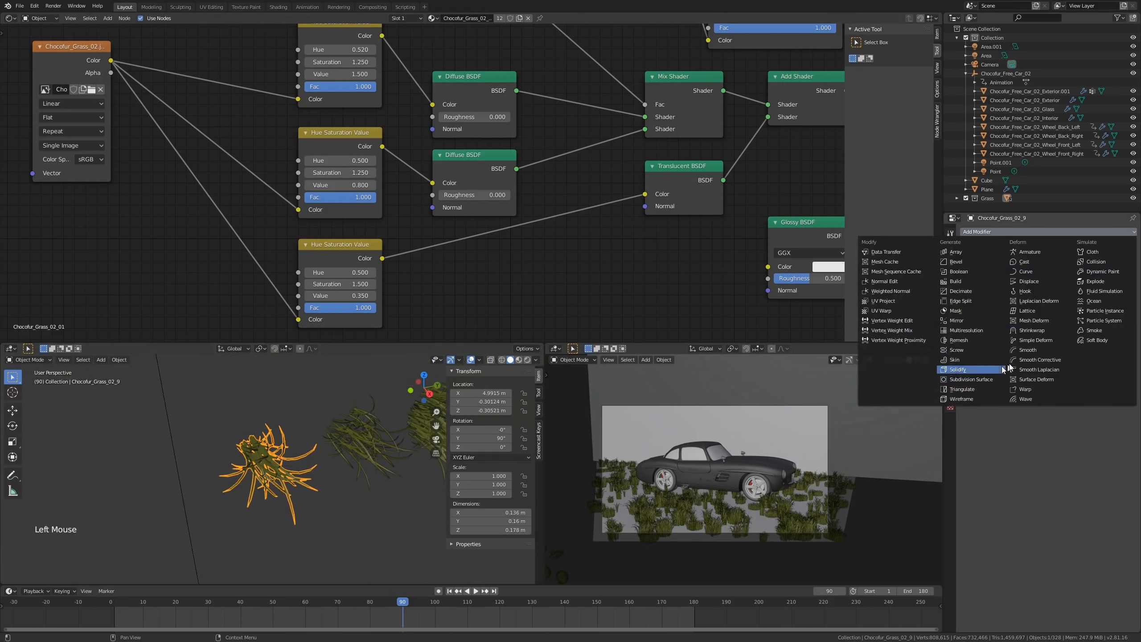
click(1051, 342)
middle_drag(368, 438, 398, 449)
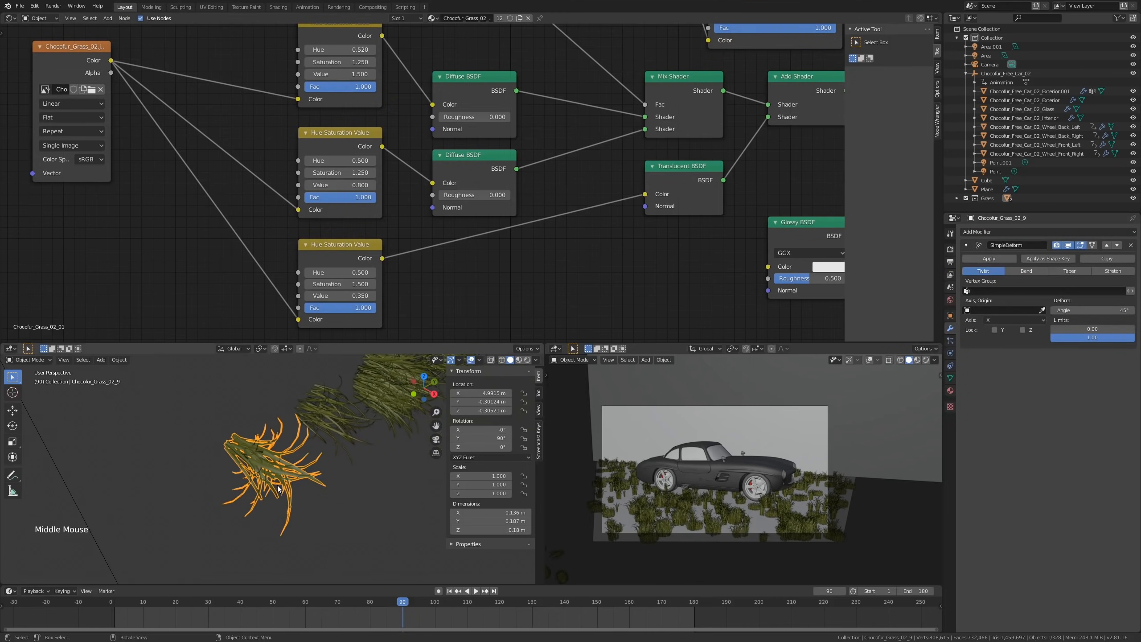
mouse_move(1106, 310)
mouse_down()
mouse_move(1119, 311)
mouse_move(1097, 310)
mouse_move(1123, 310)
mouse_up()
right_click(1106, 310)
click(1027, 321)
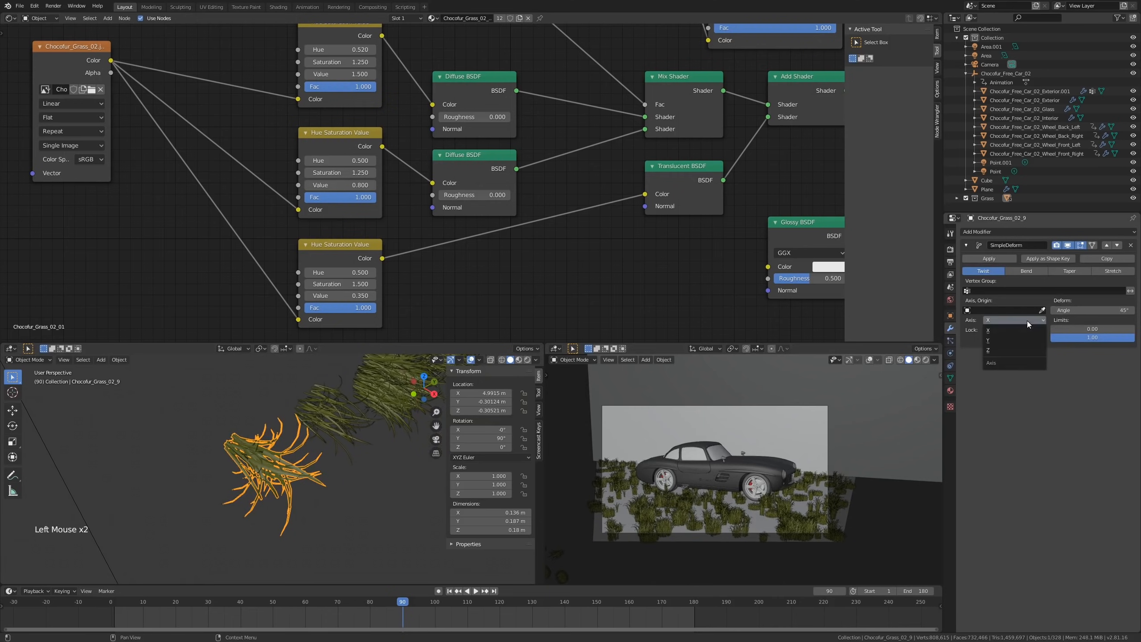
click(1027, 273)
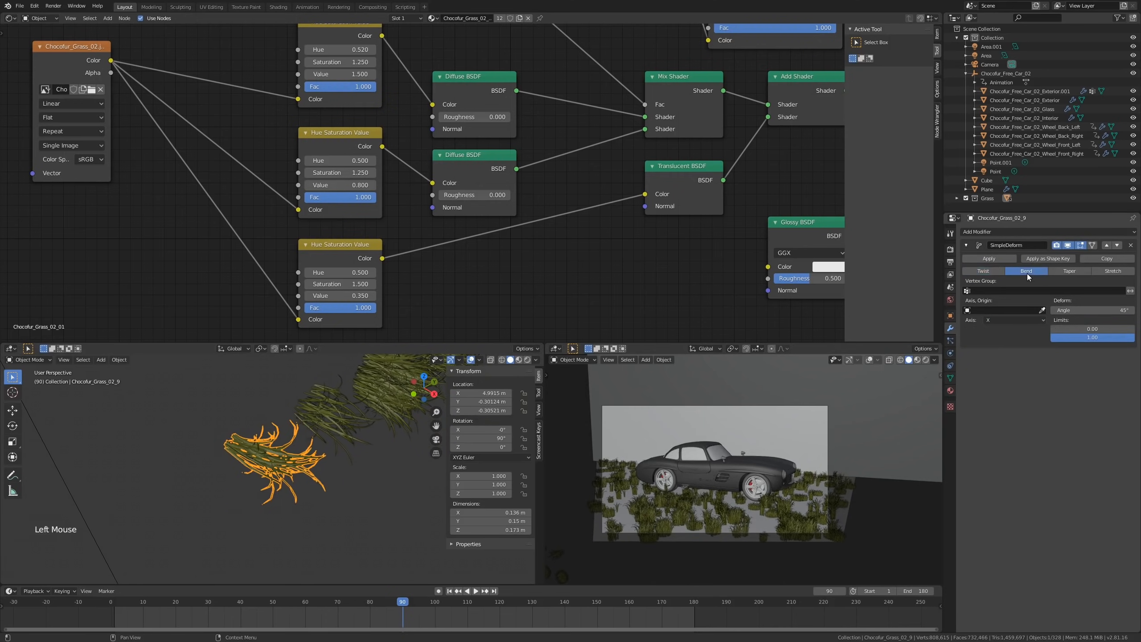
Step: Try different bend angles on the clump while watching the scattered grass up close in the camera viewport
middle_drag(332, 454, 367, 489)
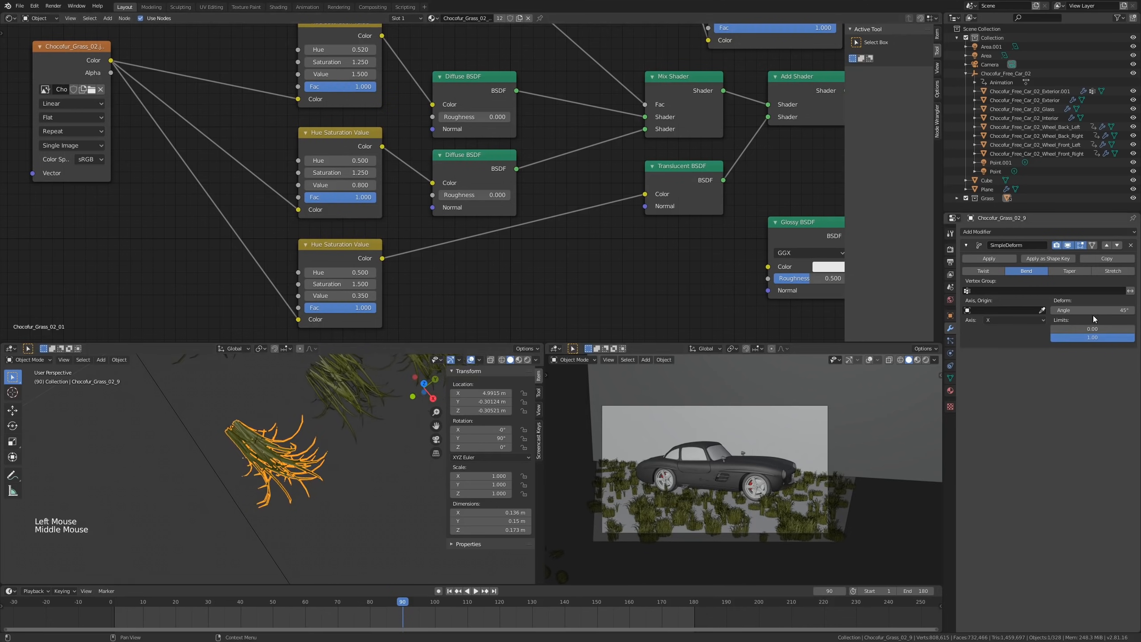
drag(1092, 310, 975, 310)
key(Escape)
scroll(692, 517, up, 3)
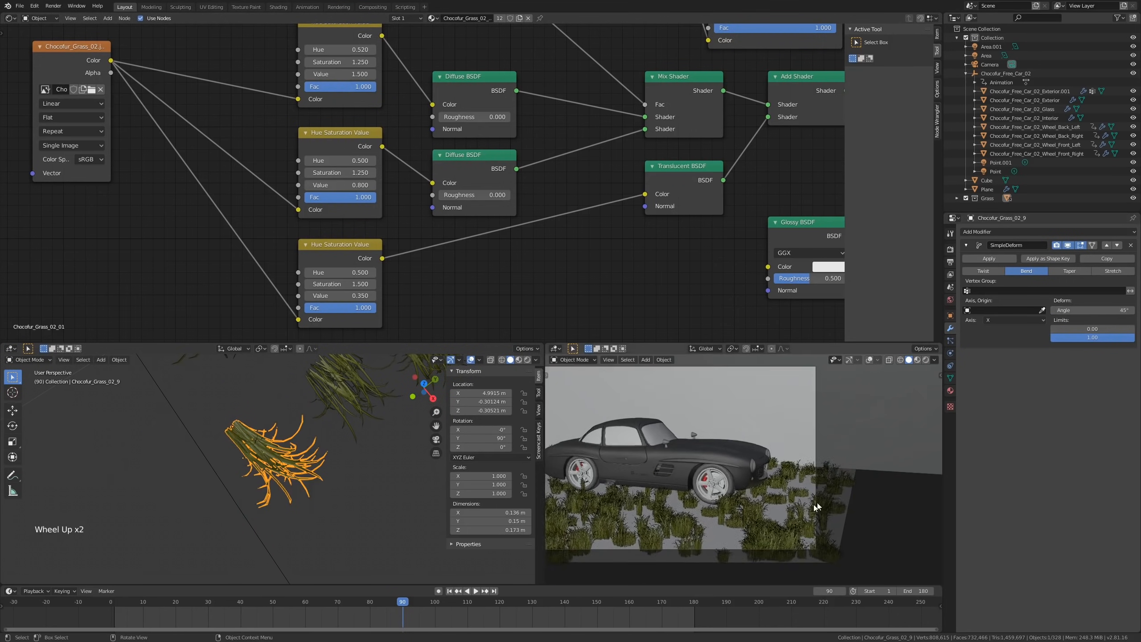
shift+middle_drag(690, 517, 666, 529)
scroll(667, 529, up, 2)
drag(1088, 310, 1126, 311)
key(Escape)
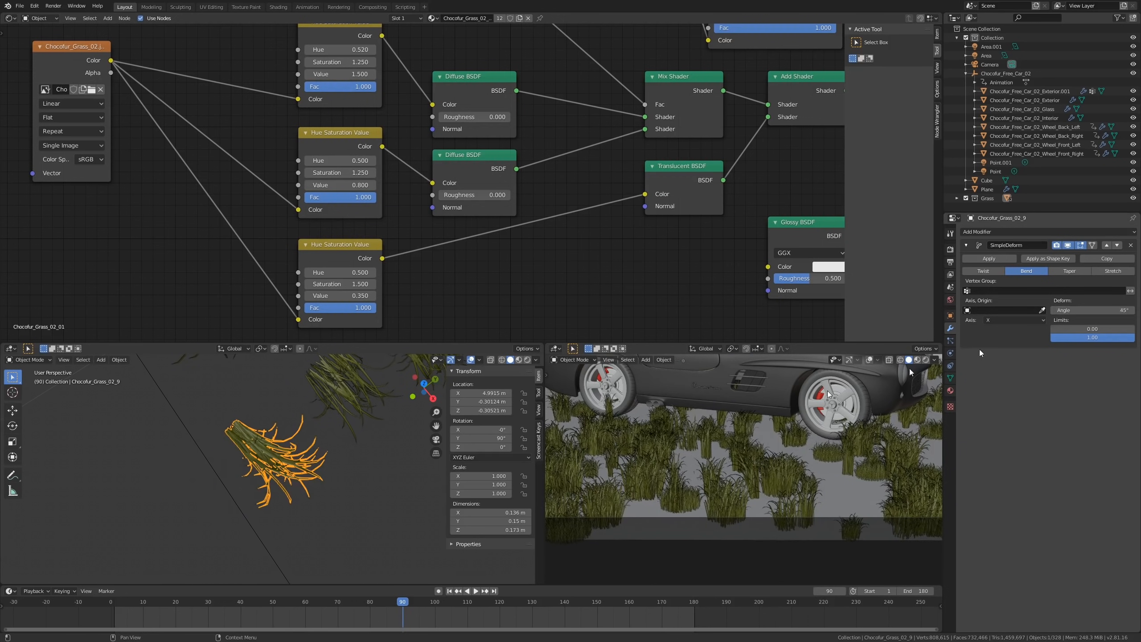
middle_drag(288, 514, 338, 473)
scroll(338, 473, down, 1)
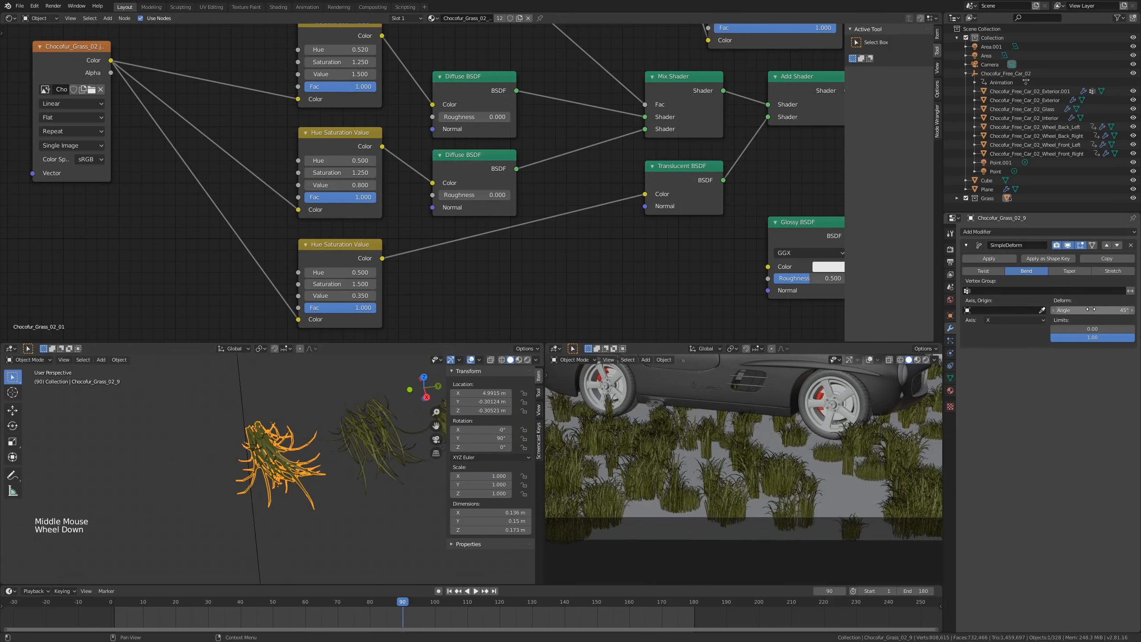
click(1018, 320)
shift+middle_drag(337, 449, 346, 466)
key(r)
key(Escape)
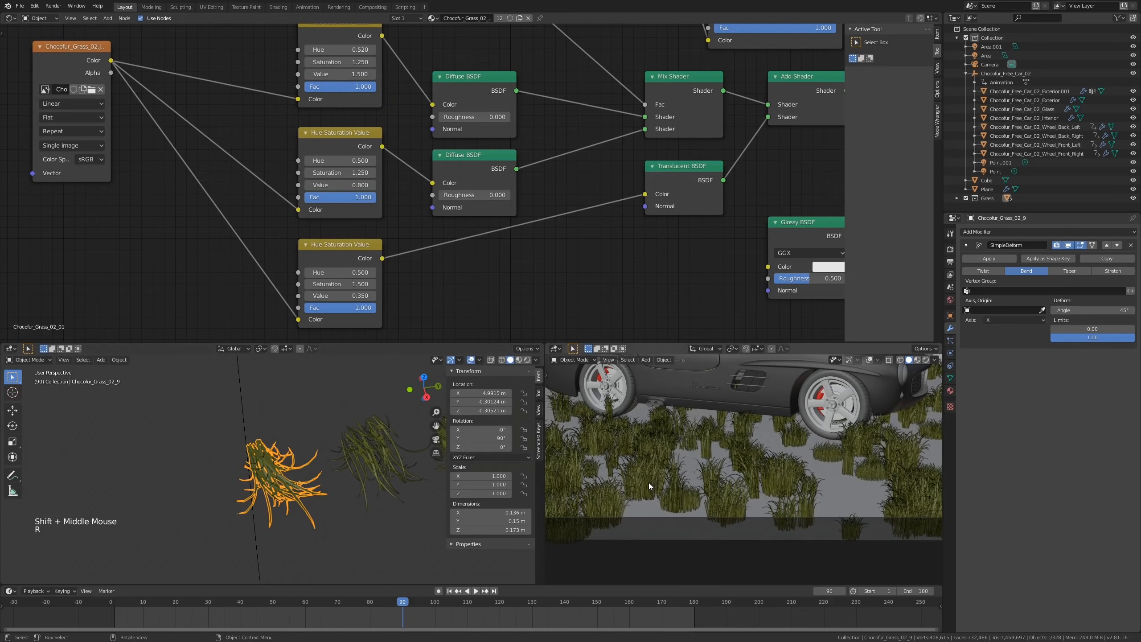
Step: Reselect the bent grass clump after picking the ground plane, and try other bend angles on it
click(649, 483)
scroll(877, 475, down, 1)
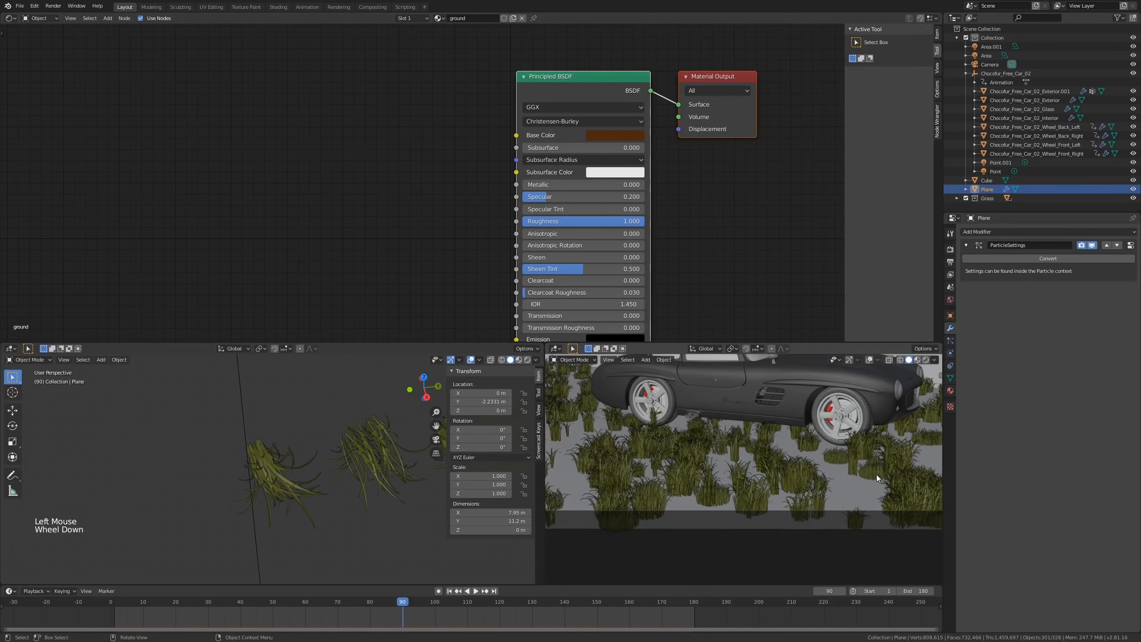
click(287, 476)
shift+middle_drag(342, 477, 350, 484)
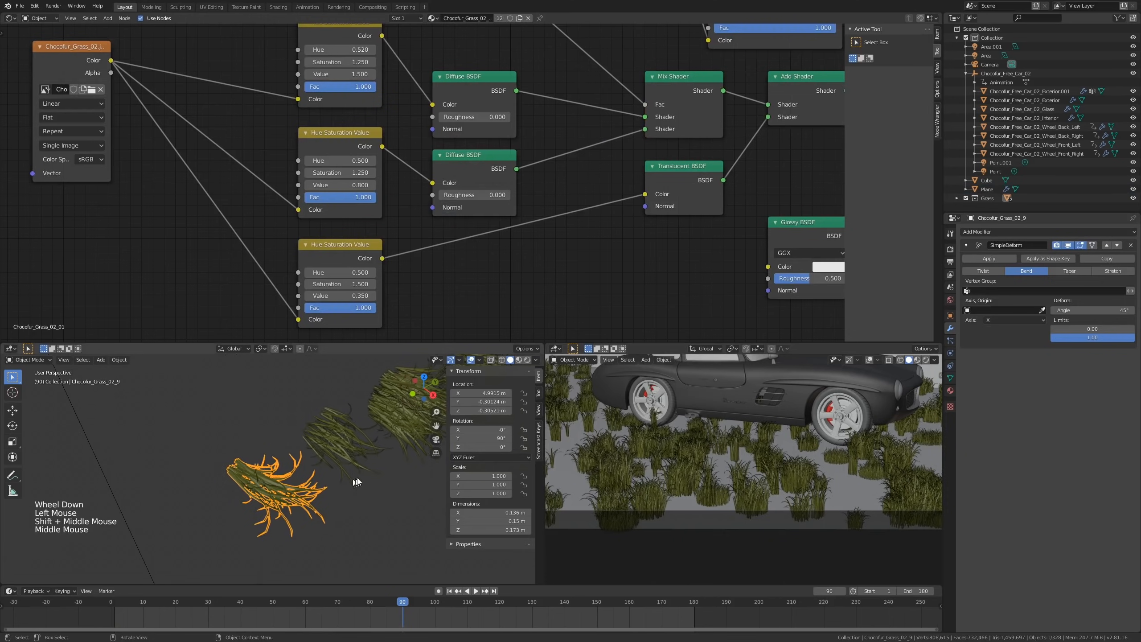
drag(1112, 309, 1025, 309)
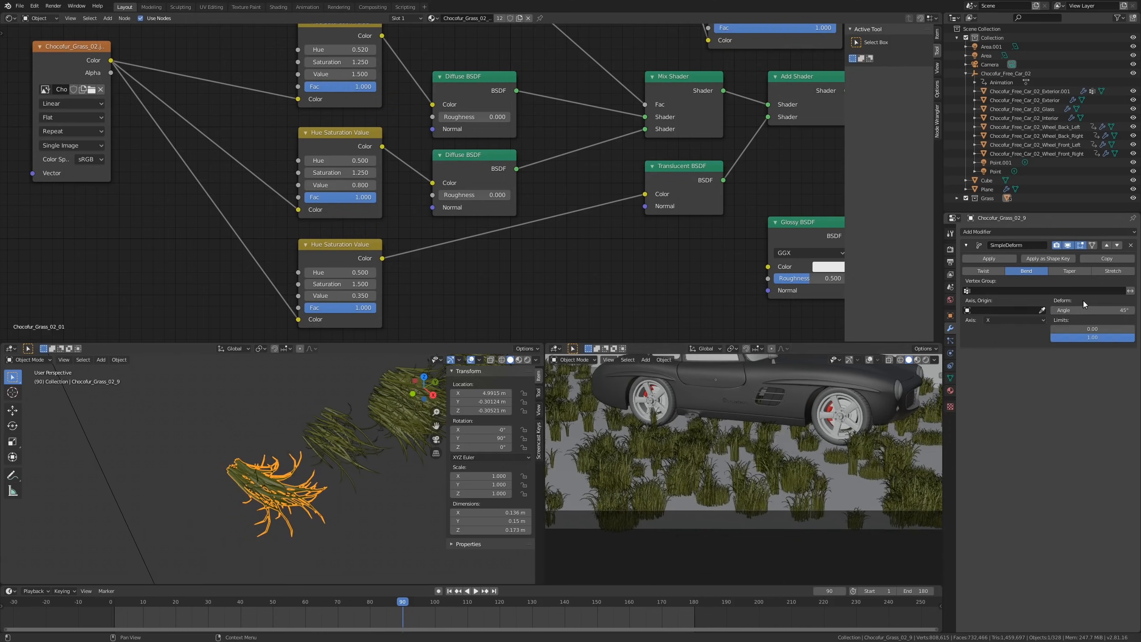
drag(1091, 310, 1070, 310)
Step: At frame 1, set the clump's bend angle to about -110° and insert a keyframe on it
mouse_move(112, 602)
mouse_down()
mouse_move(313, 602)
mouse_move(104, 615)
mouse_up()
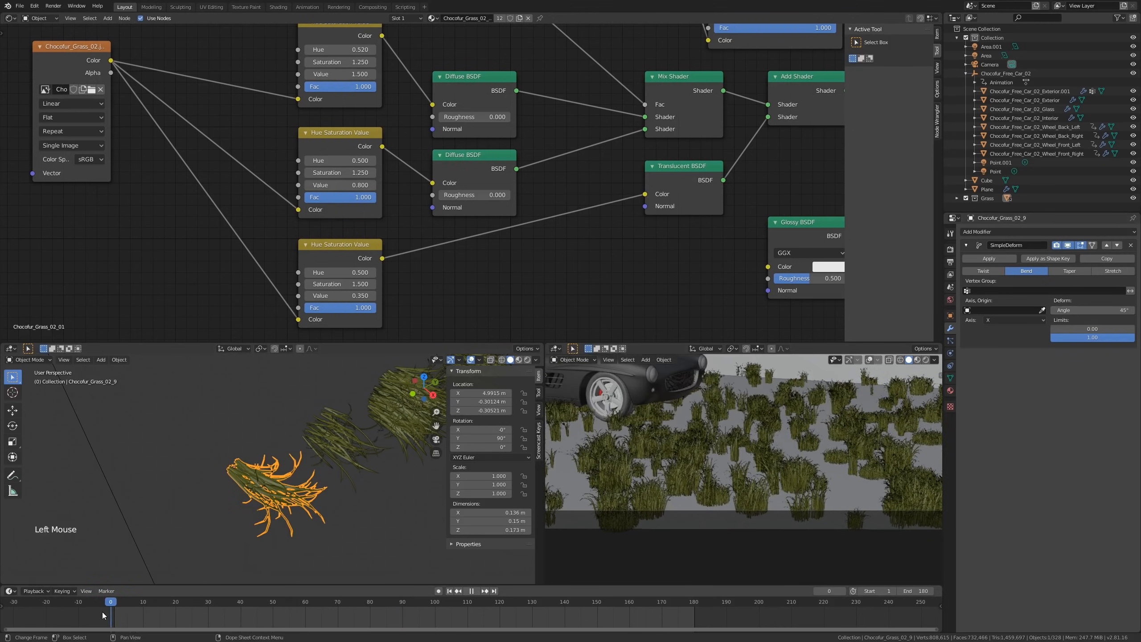
key(space)
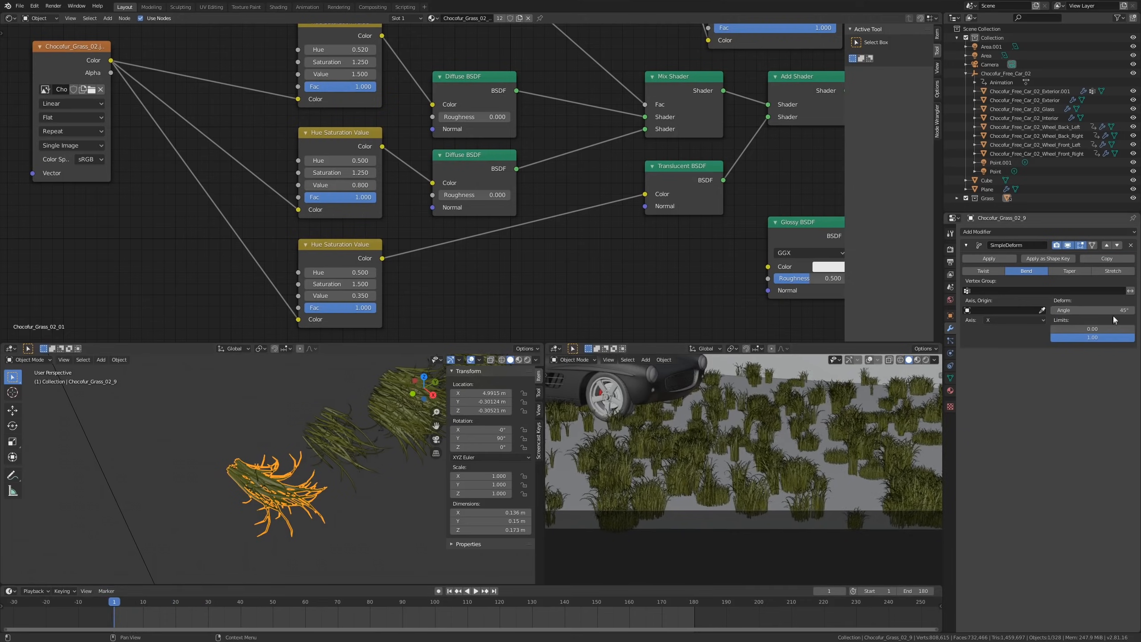
drag(1119, 309, 1114, 312)
right_click(1114, 311)
click(1115, 312)
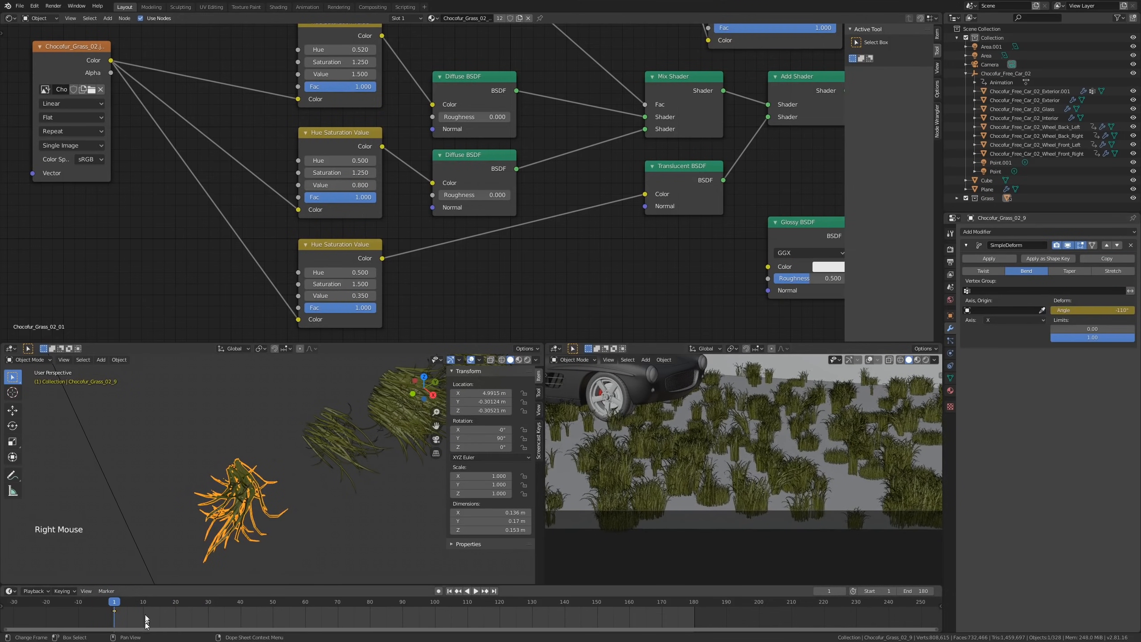
Step: At frame 92, set the clump's bend angle to about 59.5° and insert a keyframe on it
drag(135, 604, 382, 606)
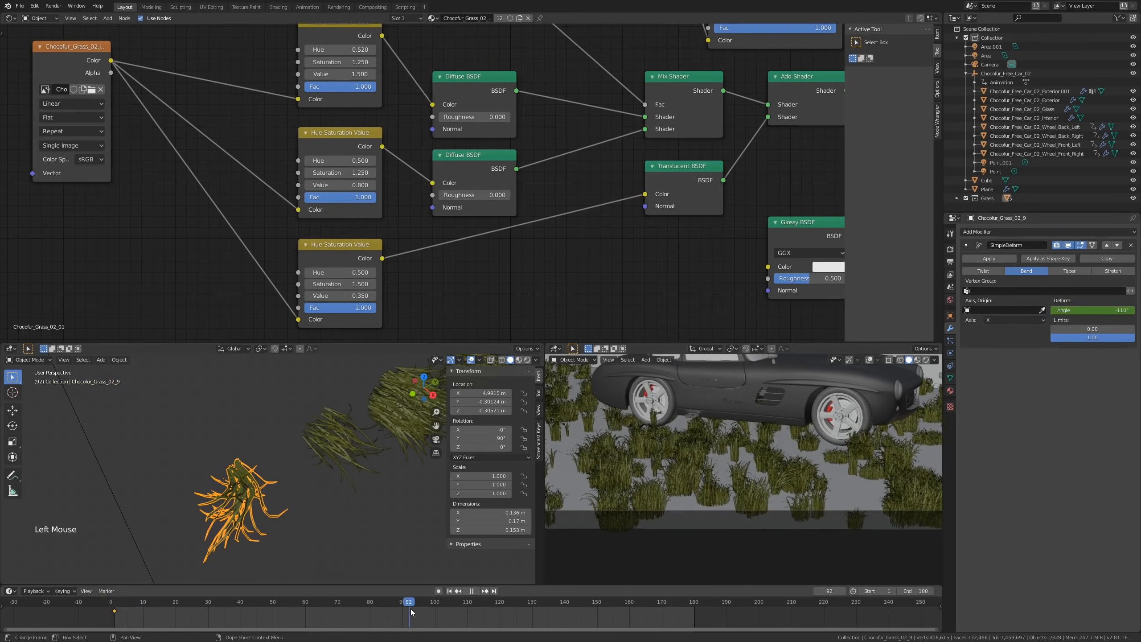
mouse_move(1087, 306)
mouse_down()
mouse_move(1119, 308)
mouse_move(1089, 309)
mouse_up()
right_click(1089, 309)
click(1090, 310)
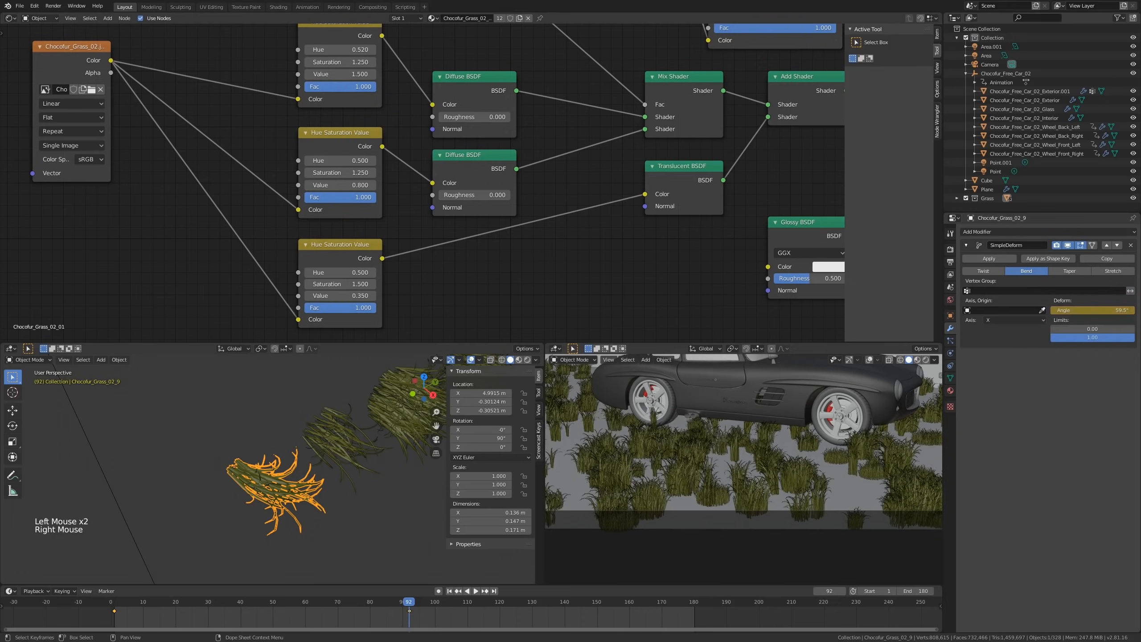
Step: At frame 164, change the clump's bend angle again and insert a third keyframe on it
drag(410, 606, 641, 602)
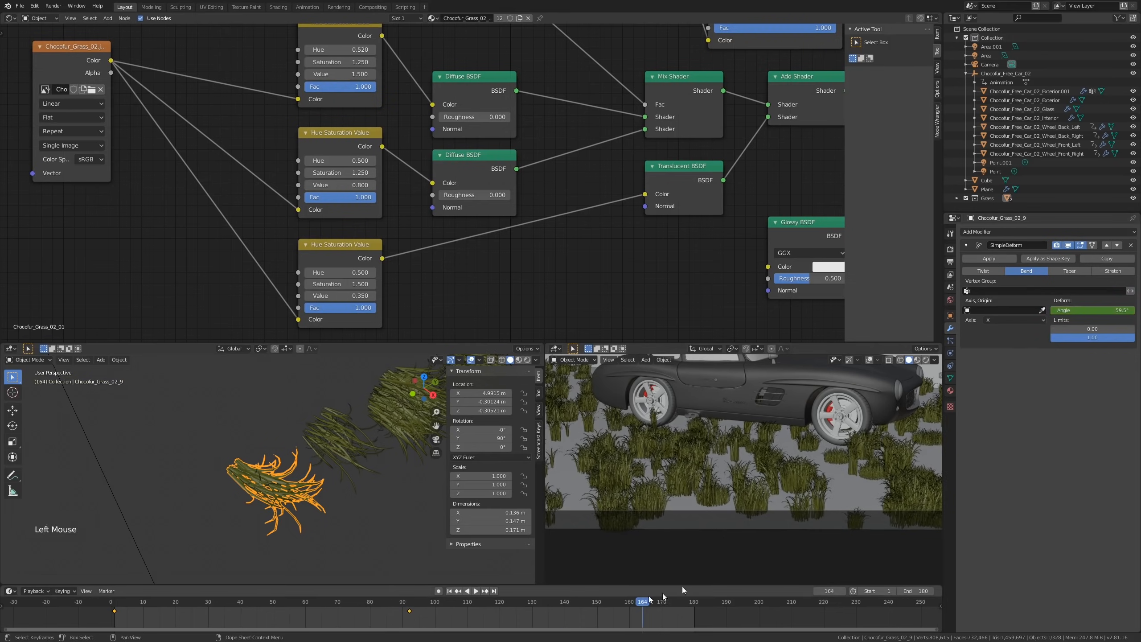
drag(1092, 310, 1051, 310)
right_click(1089, 310)
click(1090, 310)
Step: Play back the animation and inspect the grass movement close to the car in the camera viewport
key(space)
click(369, 603)
key(space)
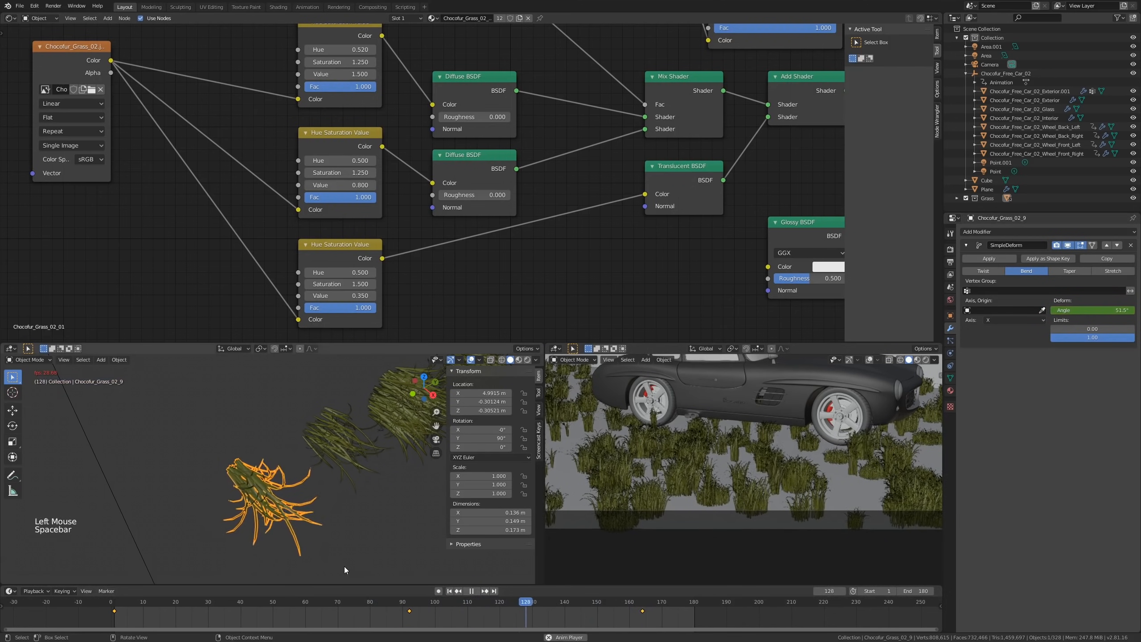
scroll(720, 465, down, 3)
scroll(790, 479, up, 2)
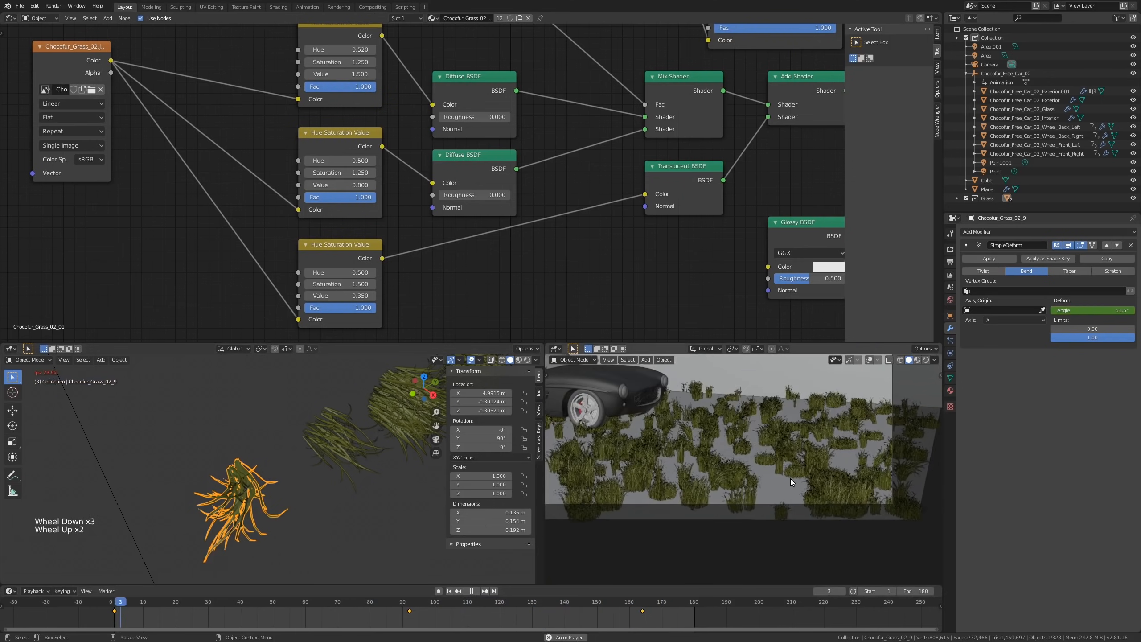
scroll(794, 451, up, 2)
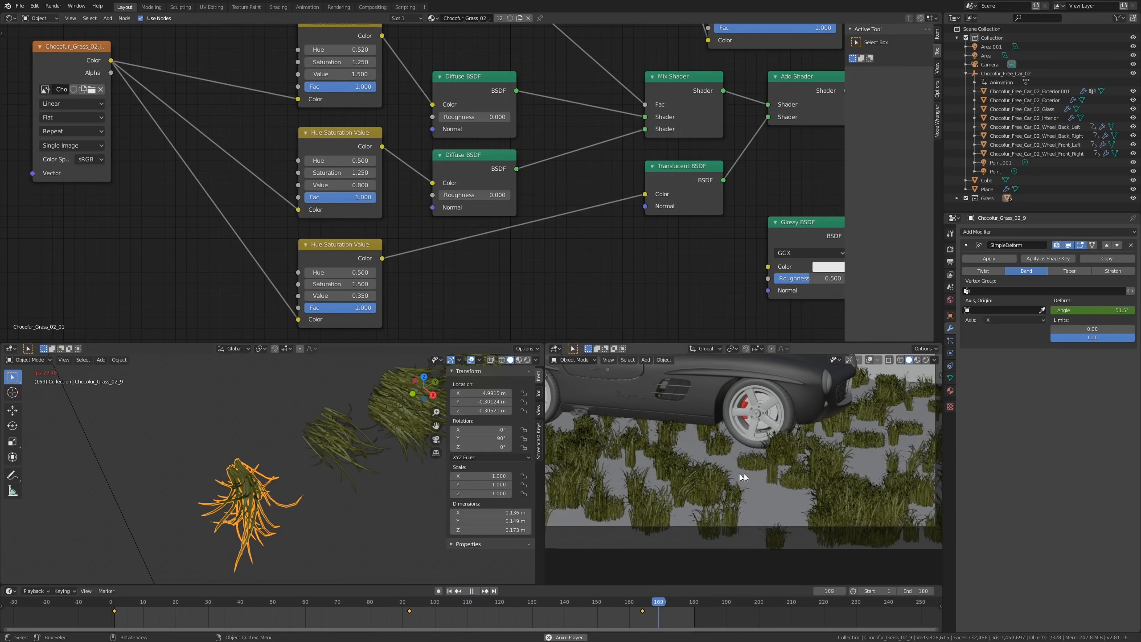
scroll(656, 483, down, 2)
shift+middle_drag(685, 479, 810, 484)
key(space)
Step: Bring the whole car into the camera viewport and replay the grass animation
mouse_move(434, 607)
mouse_down()
mouse_move(706, 602)
mouse_move(242, 609)
mouse_move(425, 595)
mouse_up()
scroll(696, 455, down, 2)
shift+middle_drag(697, 456, 792, 469)
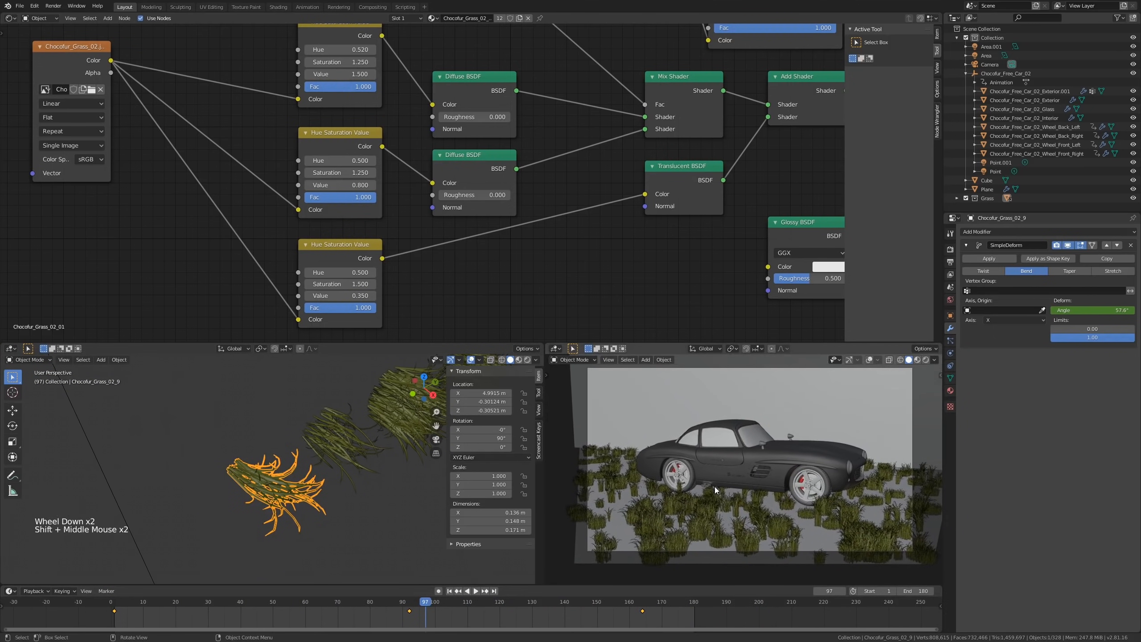
shift+middle_drag(715, 485, 691, 511)
click(475, 591)
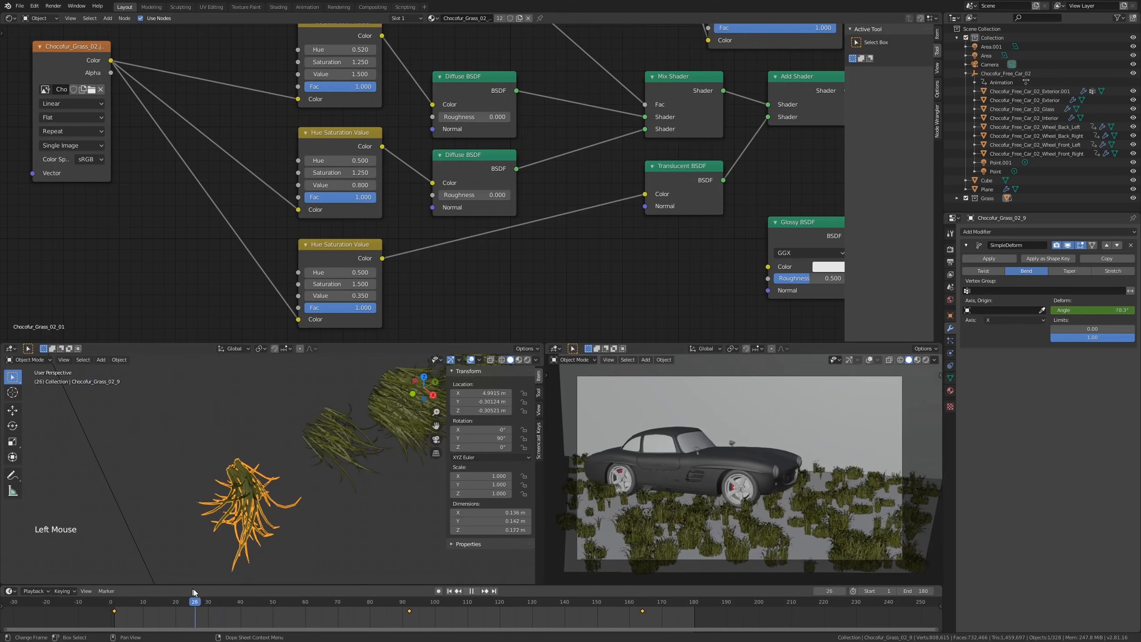
key(space)
key(space)
Step: Move the last keyframe of the clump's bend angle to frame 180
scroll(355, 452, down, 4)
shift+middle_drag(355, 451, 355, 512)
shift+scroll(328, 497, down, 1)
scroll(328, 498, down, 2)
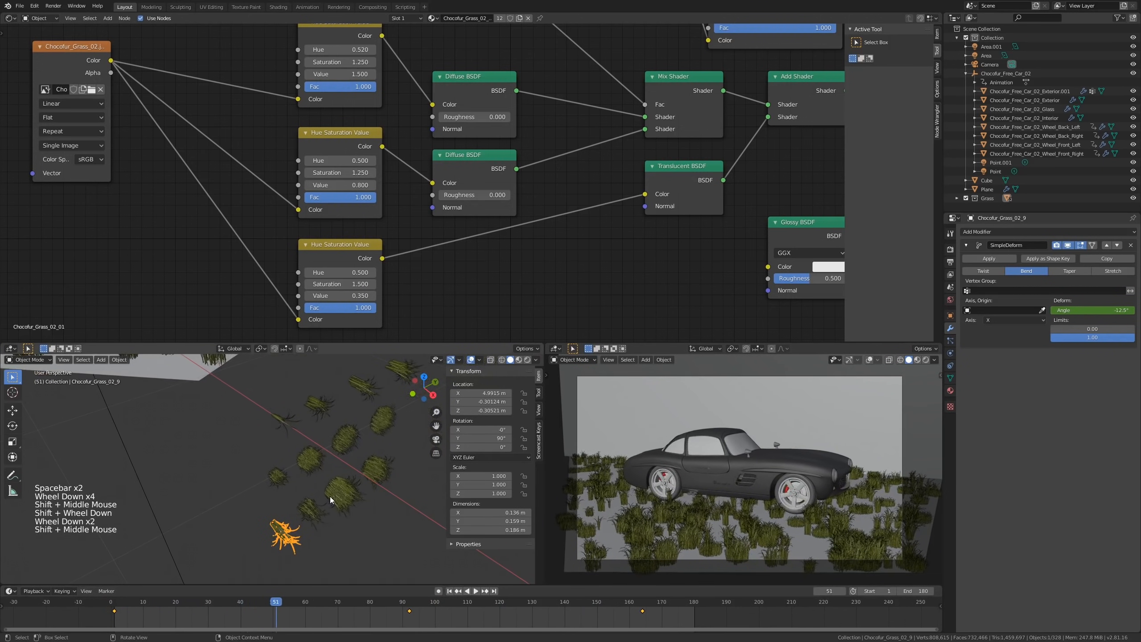
drag(643, 612, 694, 619)
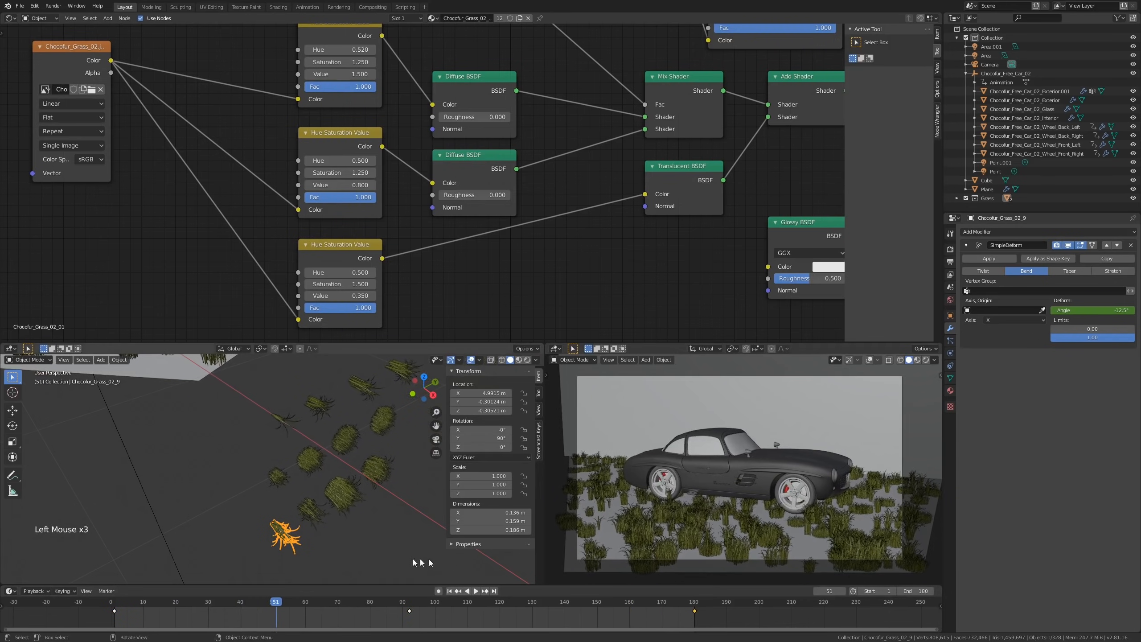
Step: Select all the source grass clumps with the animated clump active and link its modifiers to the others
shift+middle_drag(364, 487, 334, 504)
key(alt+a)
key(c)
mouse_move(368, 409)
mouse_down()
mouse_move(332, 416)
mouse_move(276, 454)
mouse_move(327, 472)
mouse_up()
right_click(375, 504)
shift+click(261, 550)
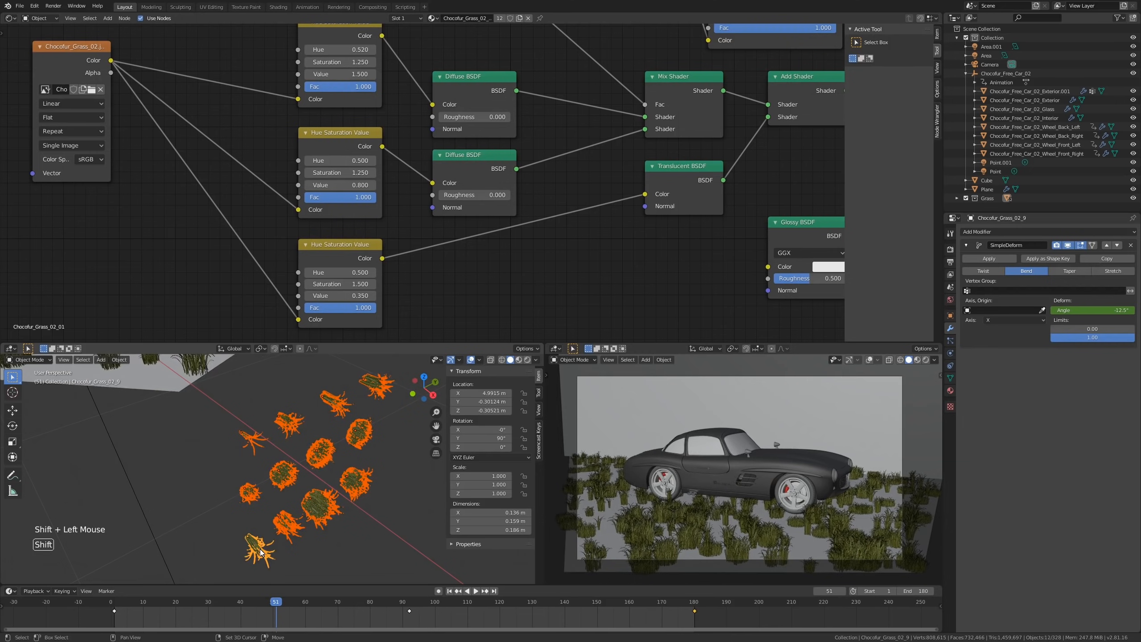
key(ctrl+l)
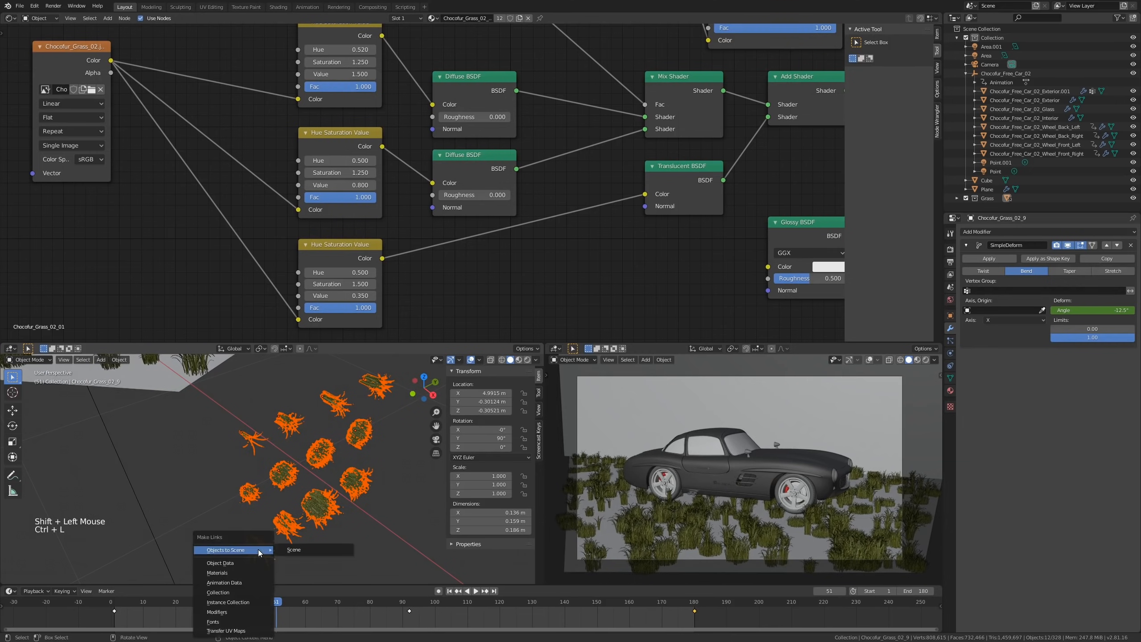
click(234, 612)
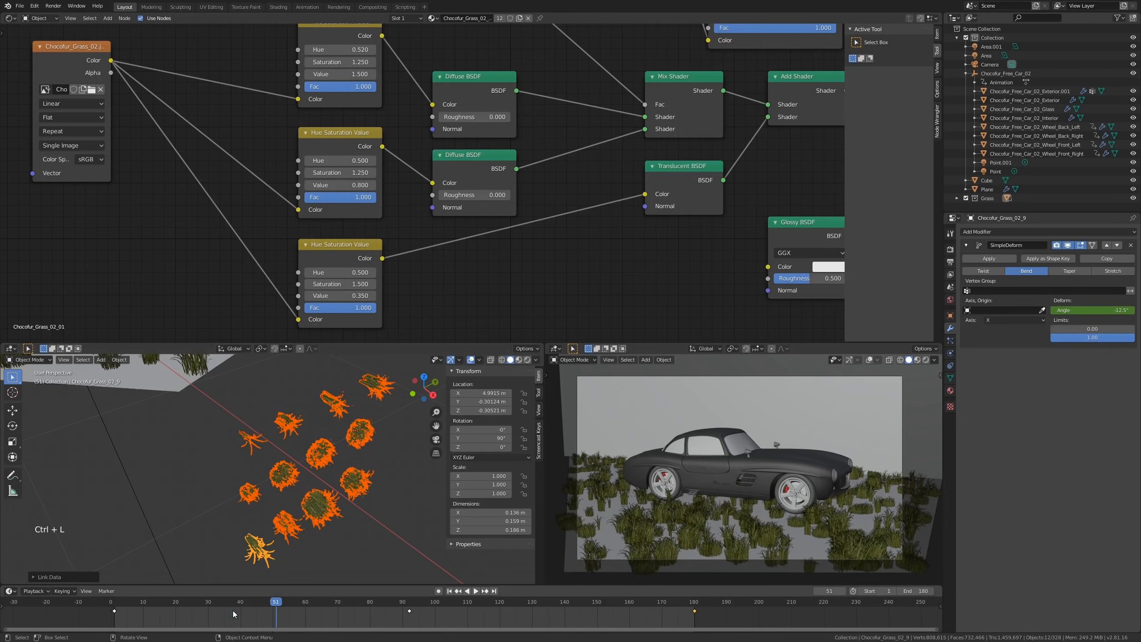
Step: Scrub to frame 39 and compare the Simple Deform angle keyframes of the animated clump and the large neighbouring clump
drag(275, 603, 237, 585)
click(320, 506)
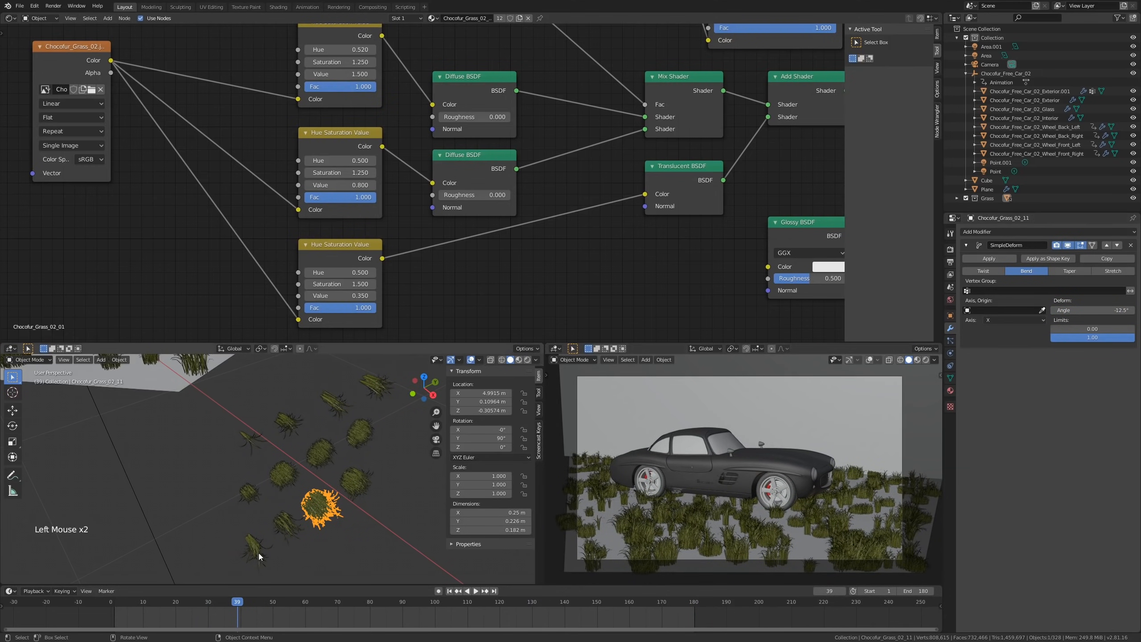
click(262, 549)
click(322, 507)
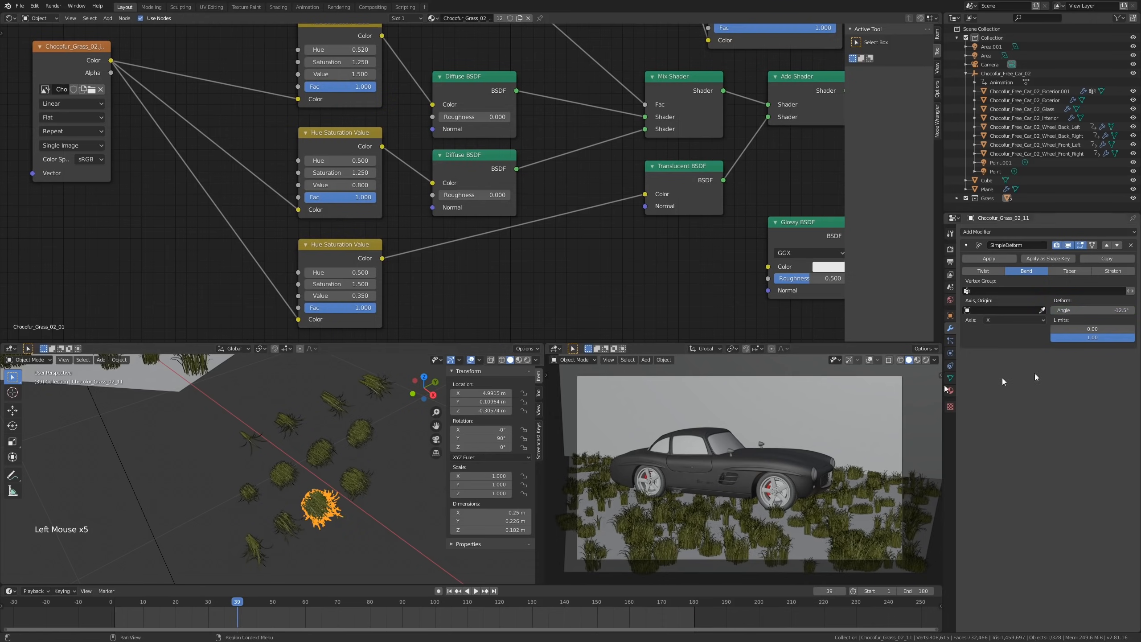
click(245, 550)
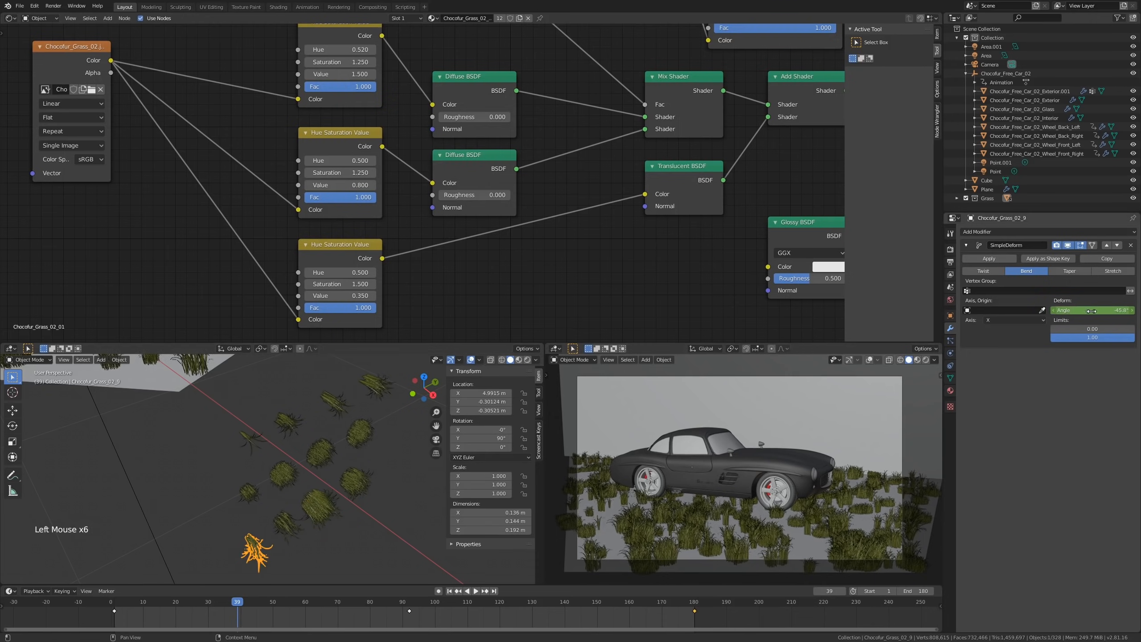
click(322, 502)
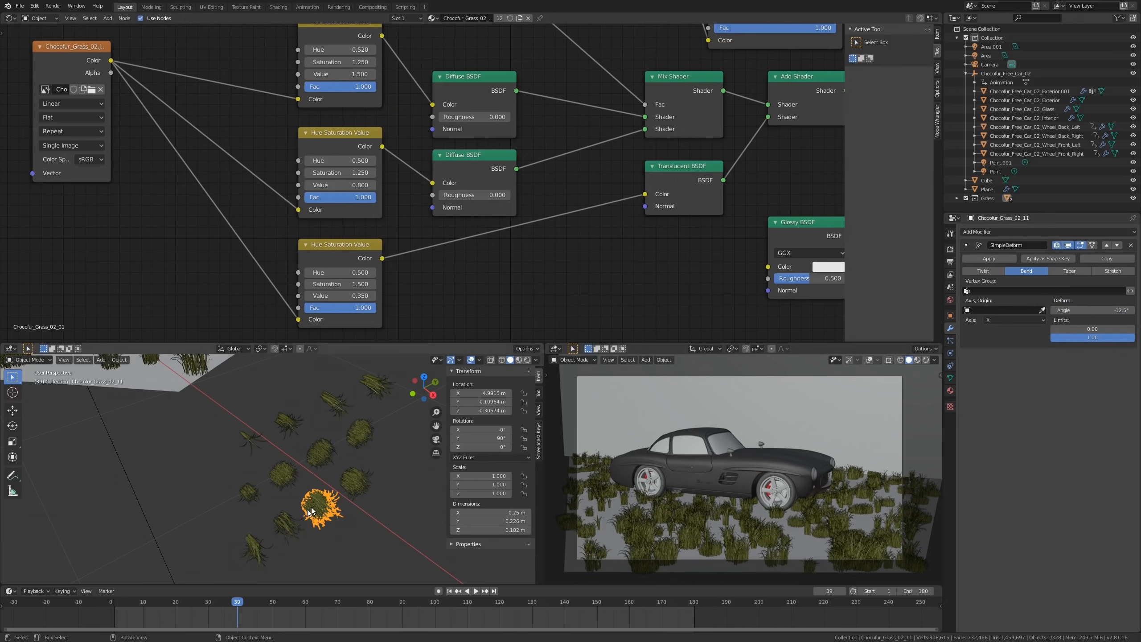
Step: Reselect all the grass clumps with the animated clump active and link its animation data to the others
key(alt+a)
key(c)
drag(331, 454, 323, 459)
shift+click(253, 549)
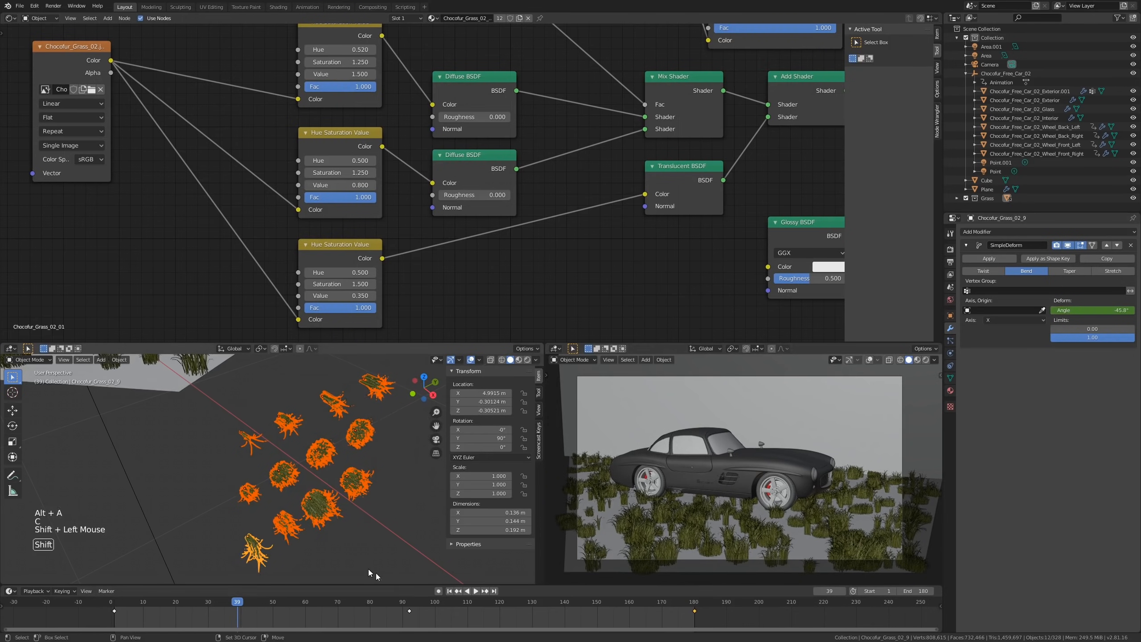
key(ctrl+l)
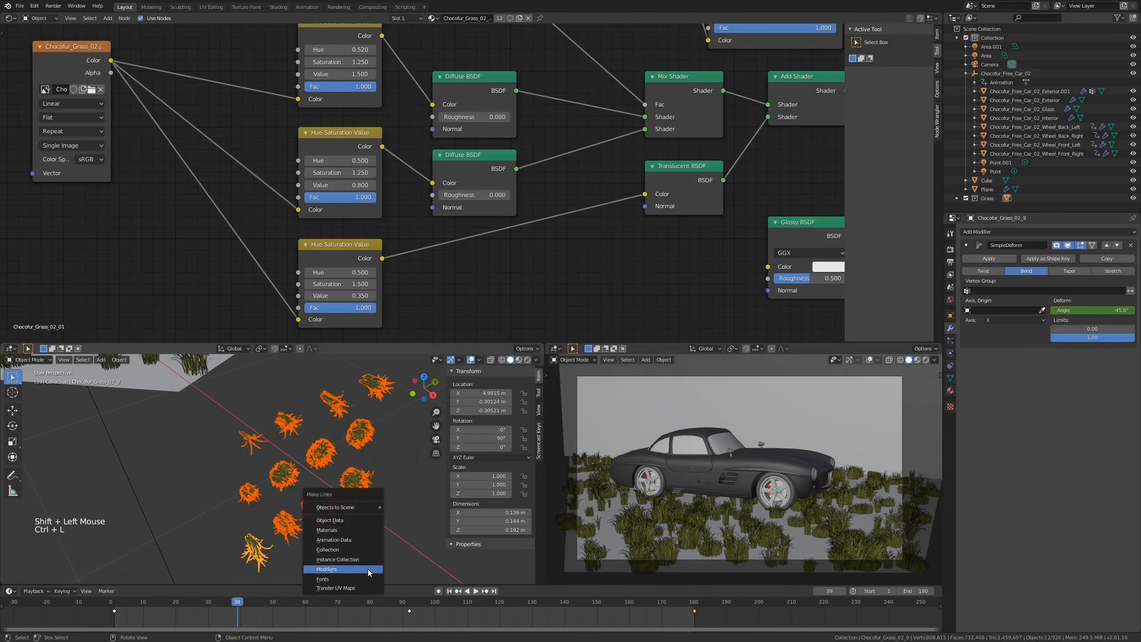
click(358, 540)
Step: Play back the animation and inspect the swaying grass around the car in the camera viewport
key(space)
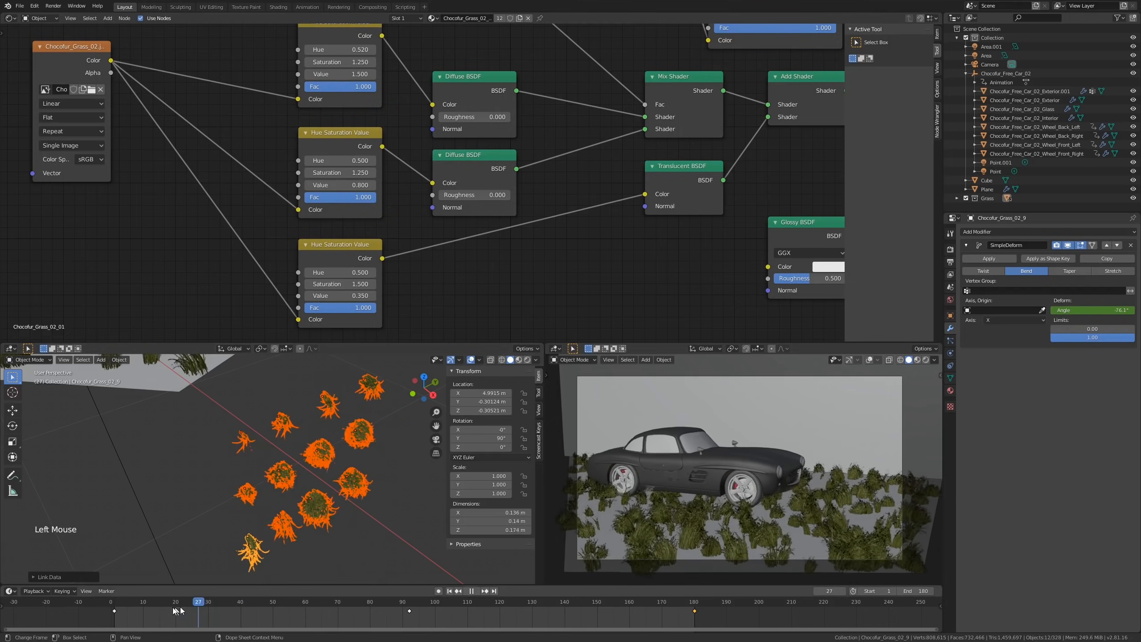
drag(408, 602, 366, 604)
key(space)
scroll(823, 504, up, 3)
scroll(823, 521, down, 2)
shift+middle_drag(823, 522, 840, 492)
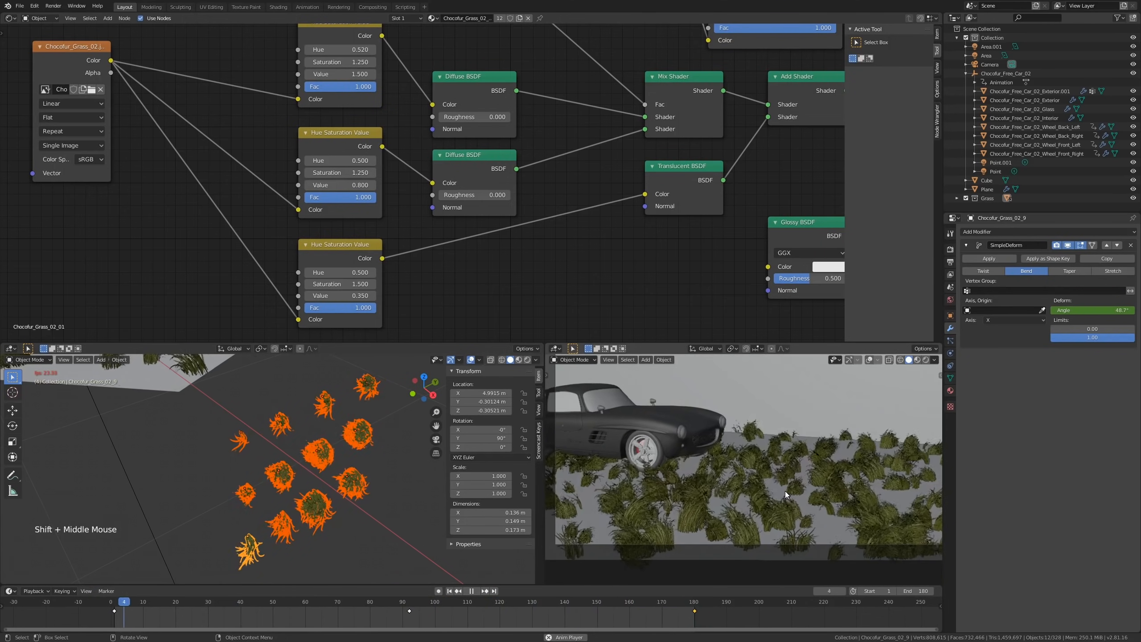
scroll(770, 484, down, 1)
shift+middle_drag(770, 484, 801, 505)
key(space)
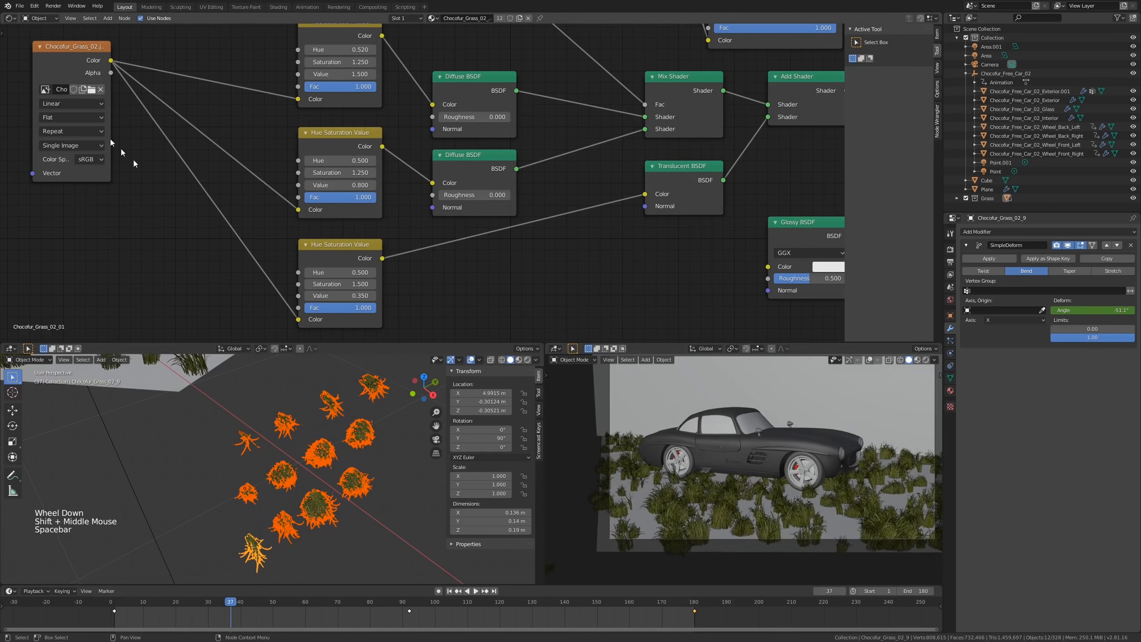
Step: Switch the node editor area to the Graph Editor and bring all the clumps' bend-angle curves into view, selected
click(10, 18)
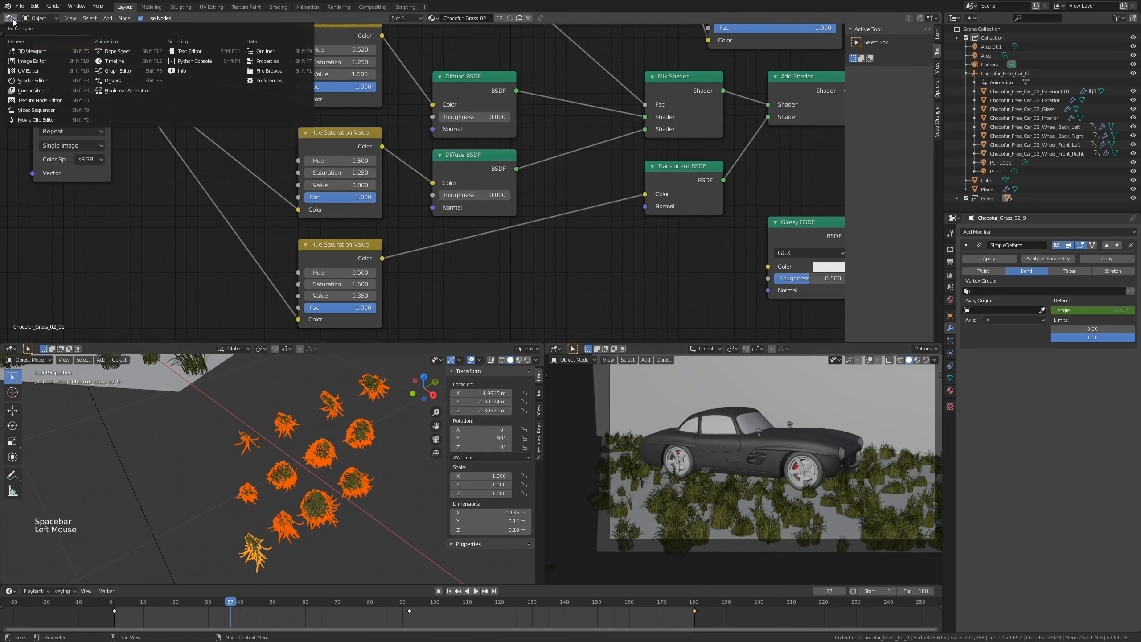
click(14, 21)
click(16, 18)
click(103, 58)
shift+middle_drag(427, 176, 509, 174)
scroll(465, 134, down, 4)
key(a)
scroll(476, 140, down, 4)
Step: Scrub through the animation to compare the grass movement with its curve, stopping at frame 83
drag(216, 598, 786, 577)
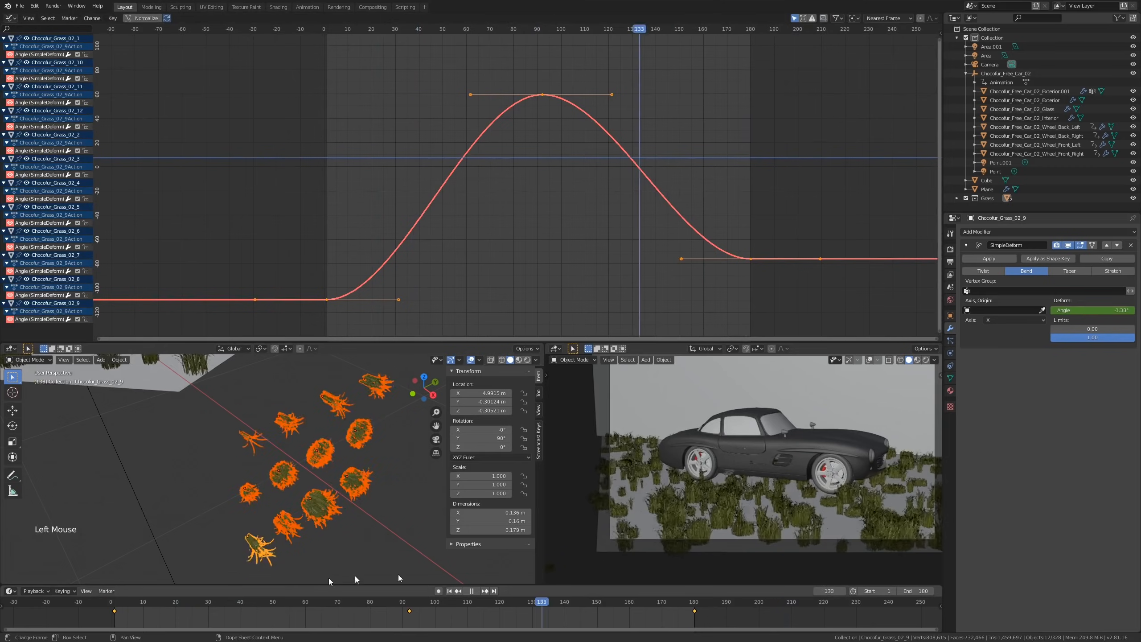
drag(308, 599, 379, 600)
key(space)
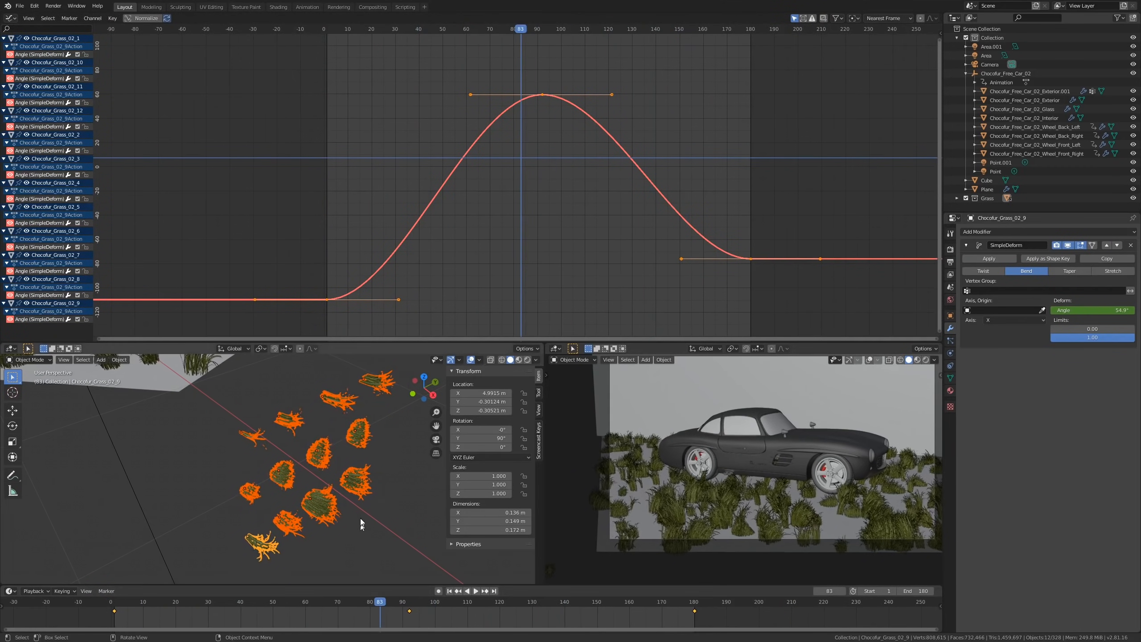
double_click(540, 101)
click(541, 94)
key(a)
click(541, 94)
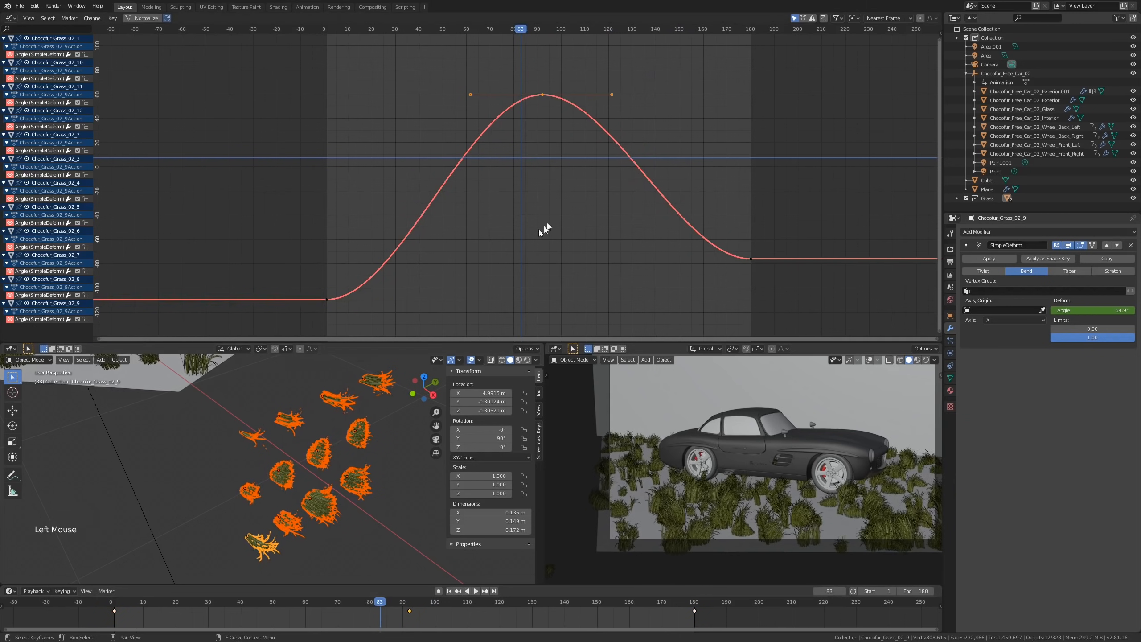
key(g)
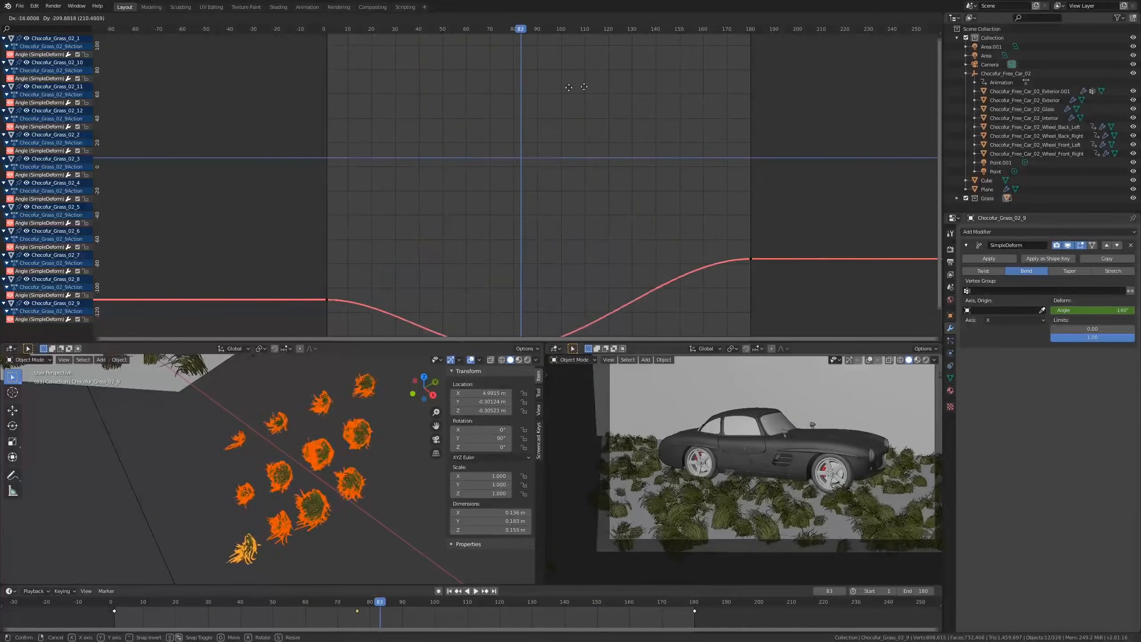
key(Escape)
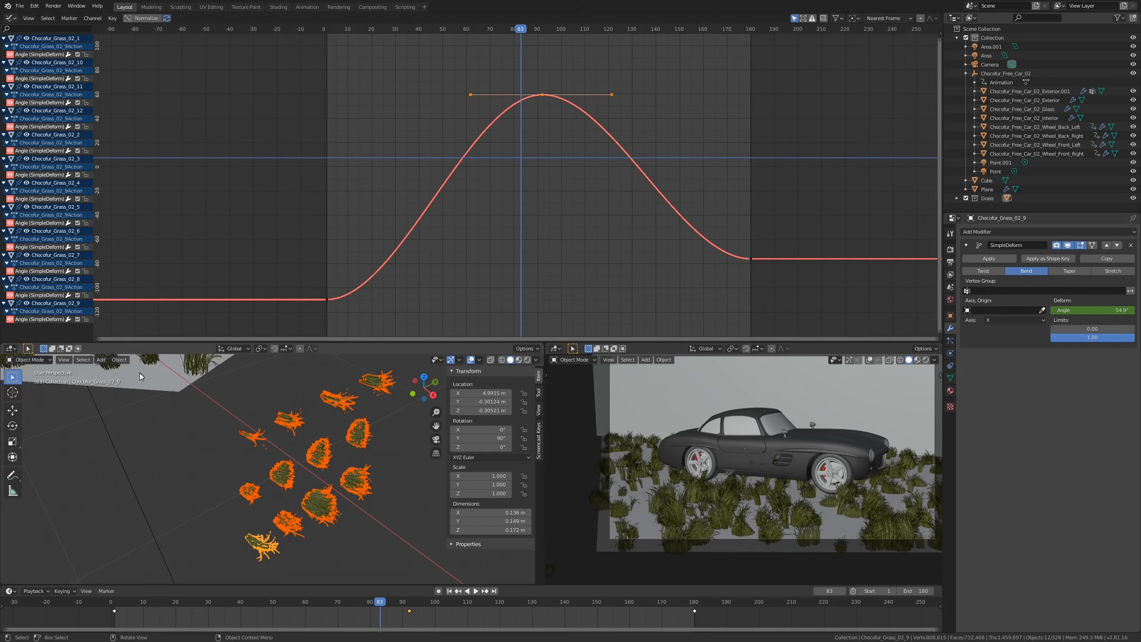
Step: Make the object animation single-user for the selected grass clumps
click(124, 359)
click(123, 359)
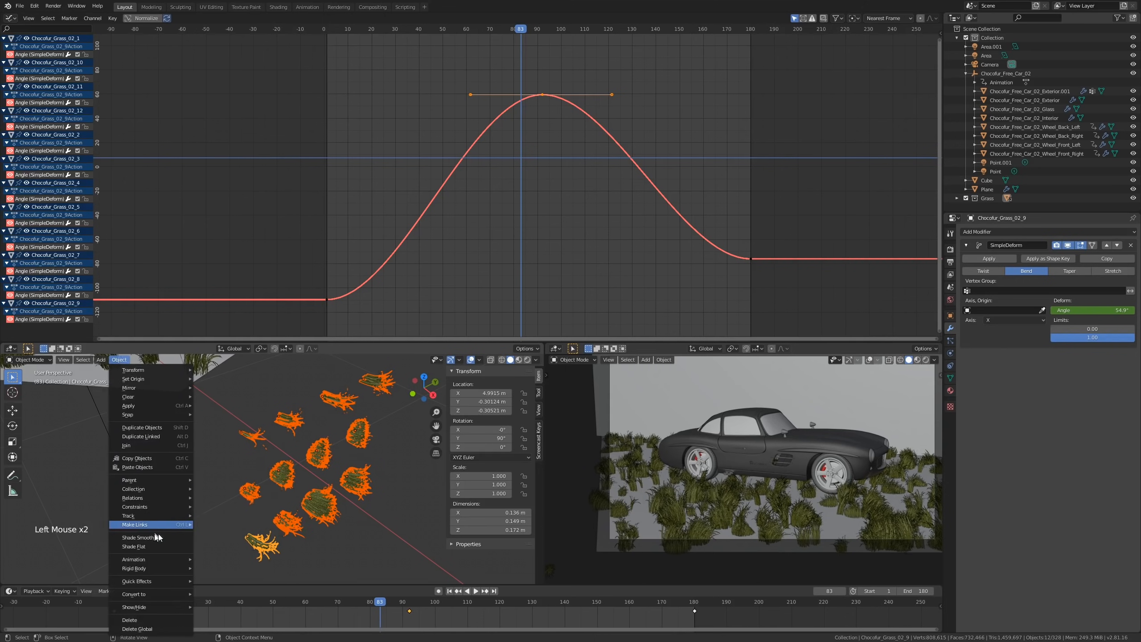
mouse_move(167, 506)
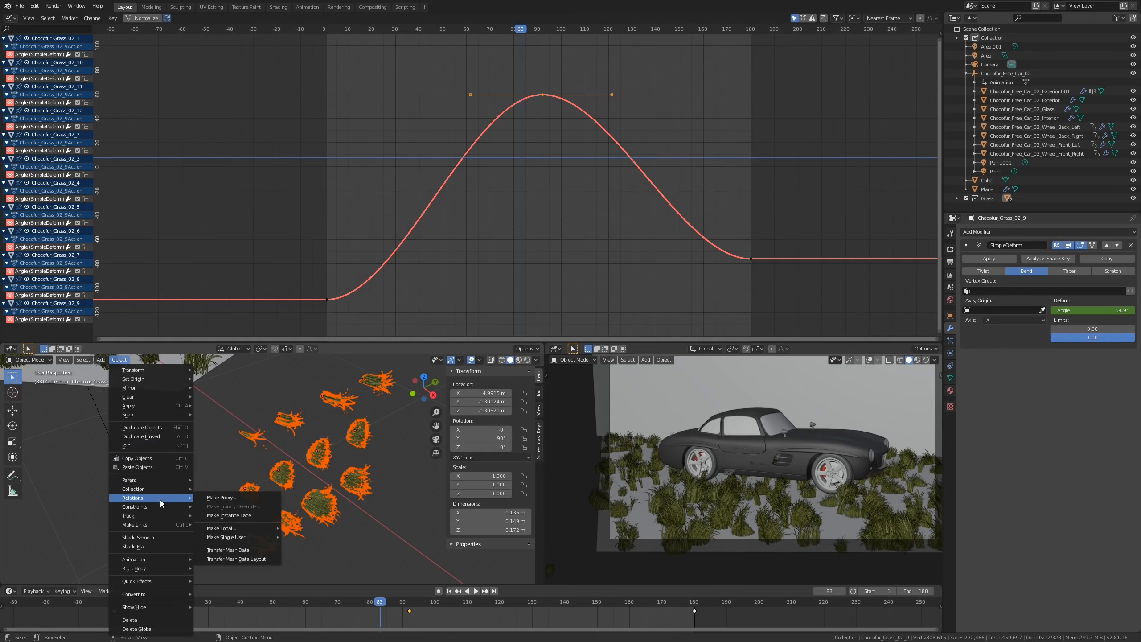
mouse_move(239, 538)
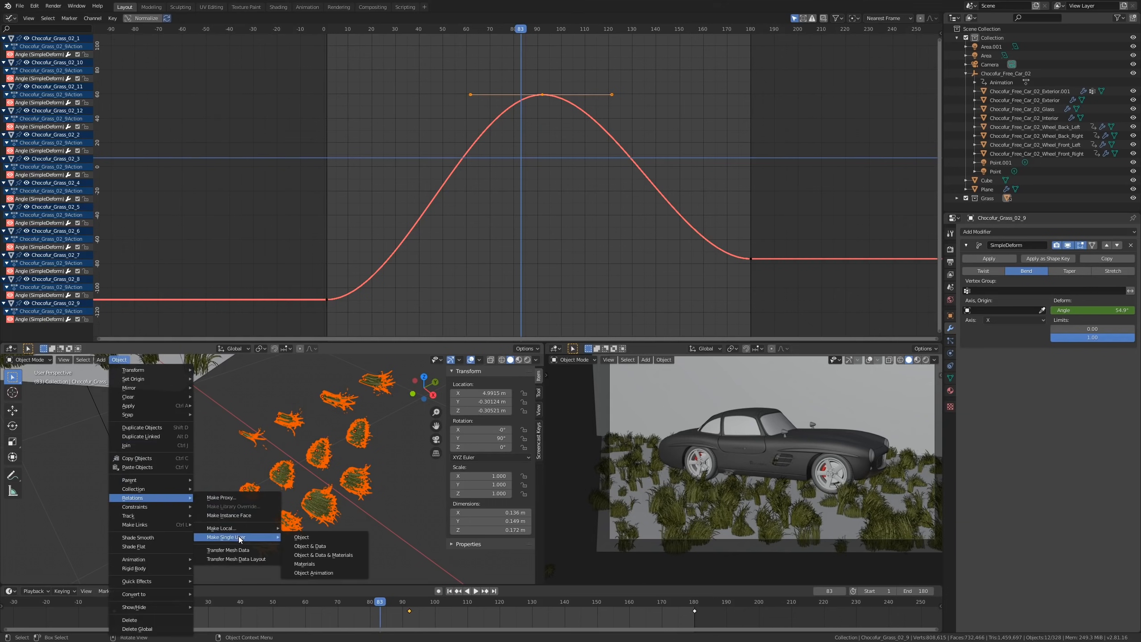
click(343, 573)
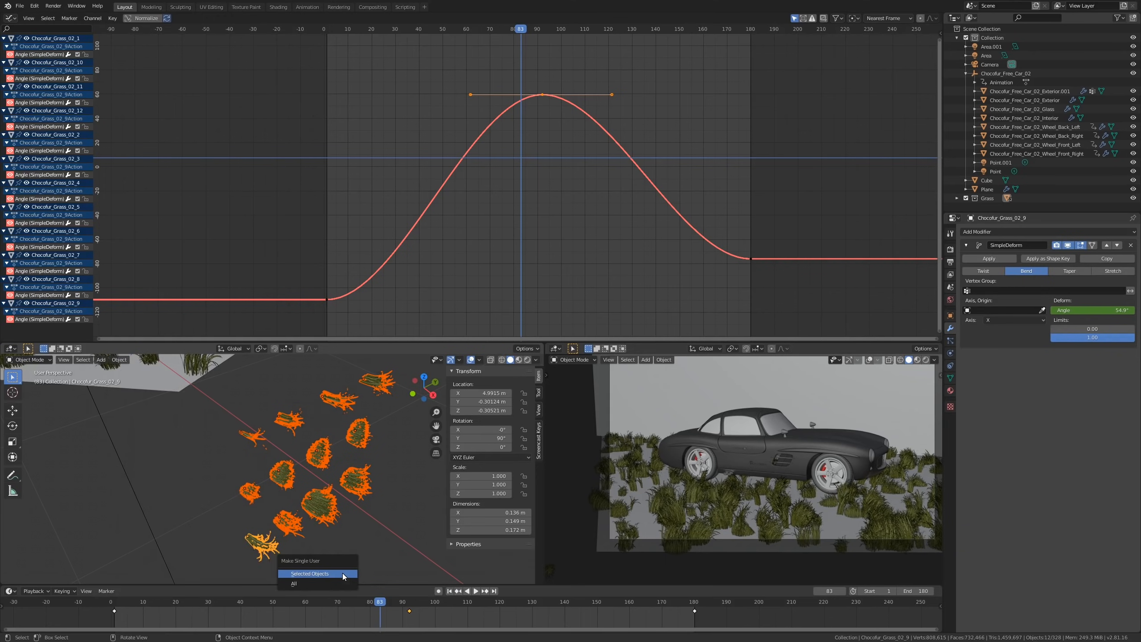
click(311, 575)
Step: Move the middle keyframe of one clump's bend curve to about frame 52 and a lower angle
click(542, 95)
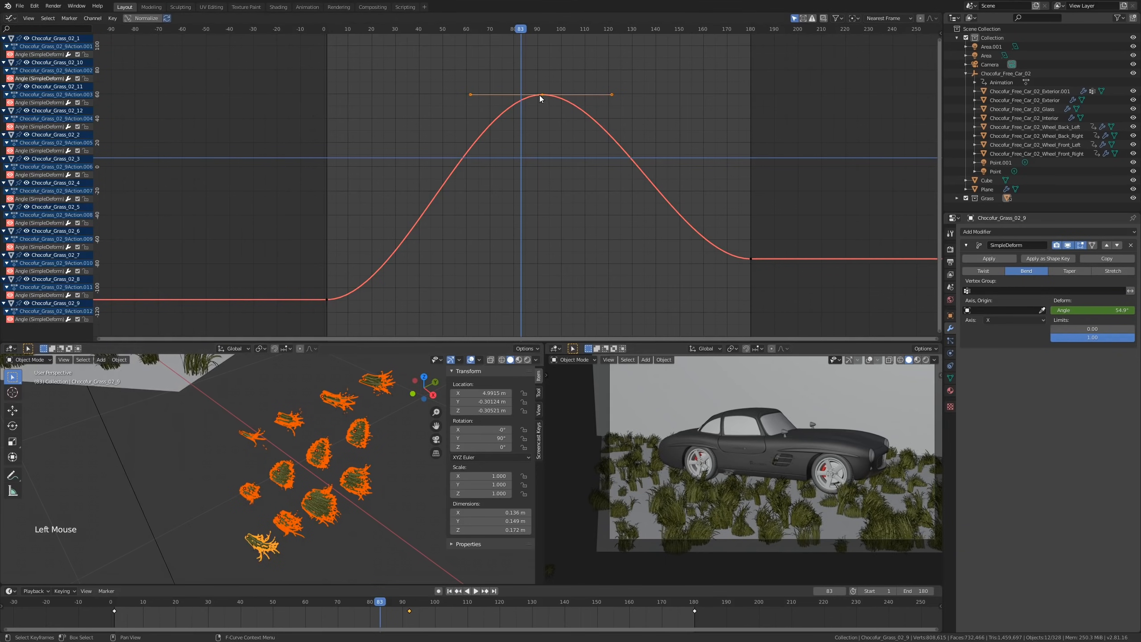
key(g)
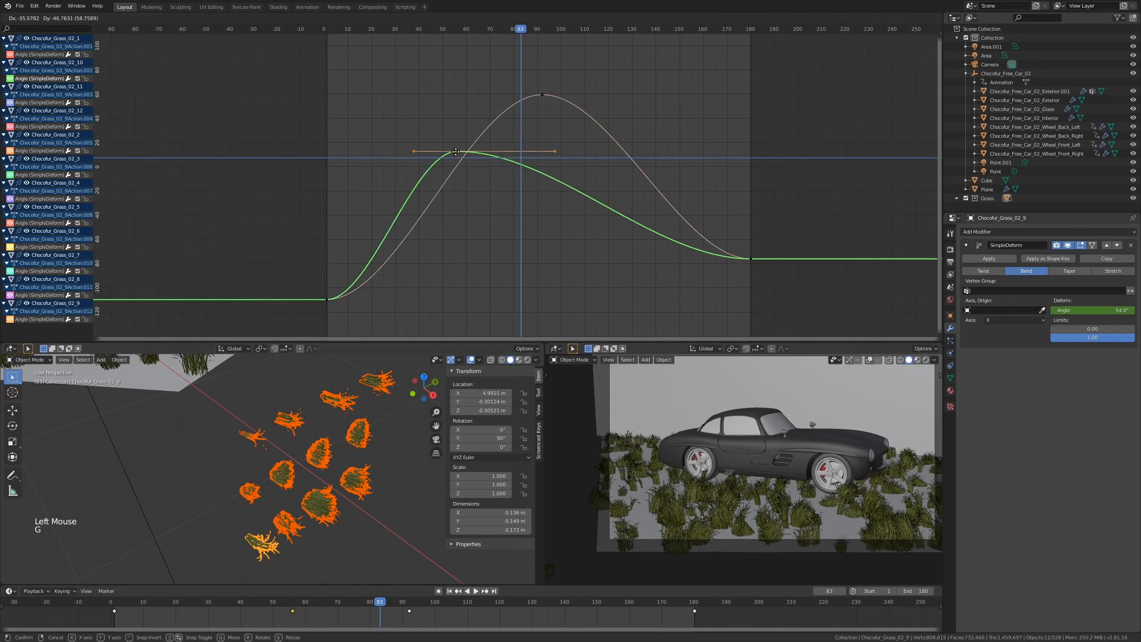
click(447, 155)
Step: Select all the bend keyframes and look through the F-curve modifier types available for them
key(a)
key(n)
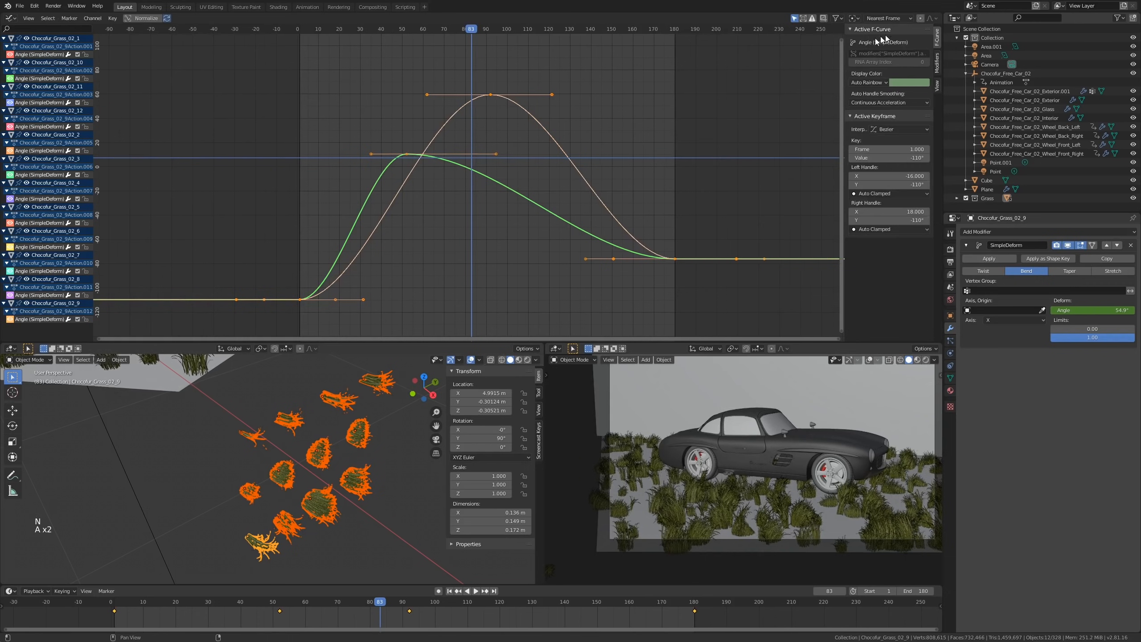
click(937, 63)
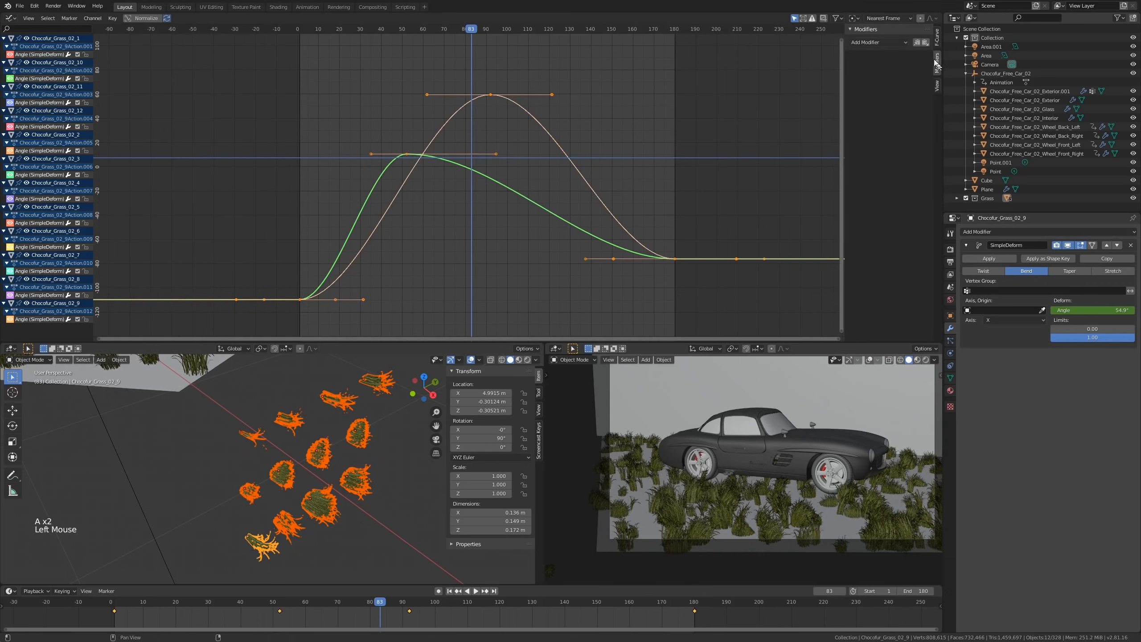
click(908, 41)
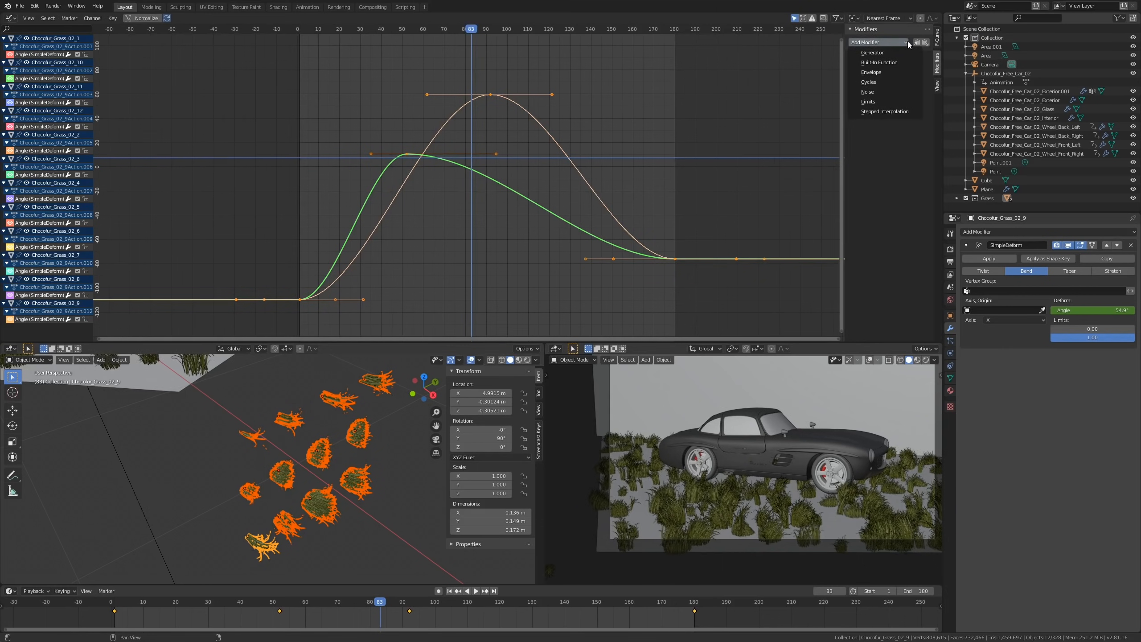
click(576, 160)
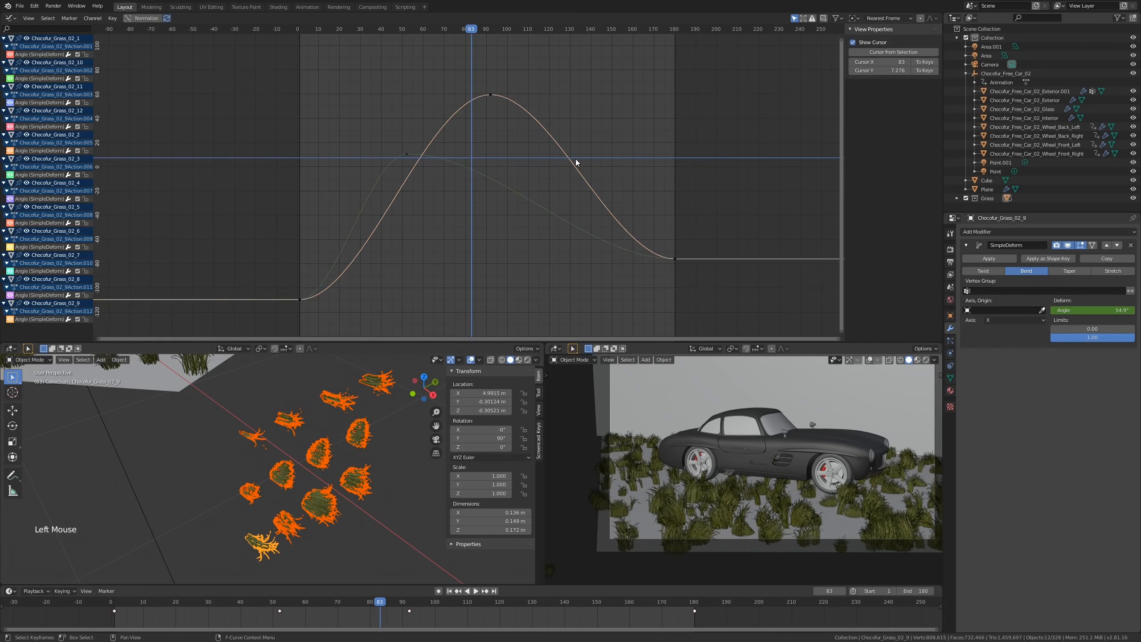
Step: Move the last keyframes of two bend curves to about frames 229 and 214, both at lower angles
click(676, 257)
scroll(676, 258, down, 3)
key(g)
click(757, 308)
click(677, 257)
key(g)
click(732, 323)
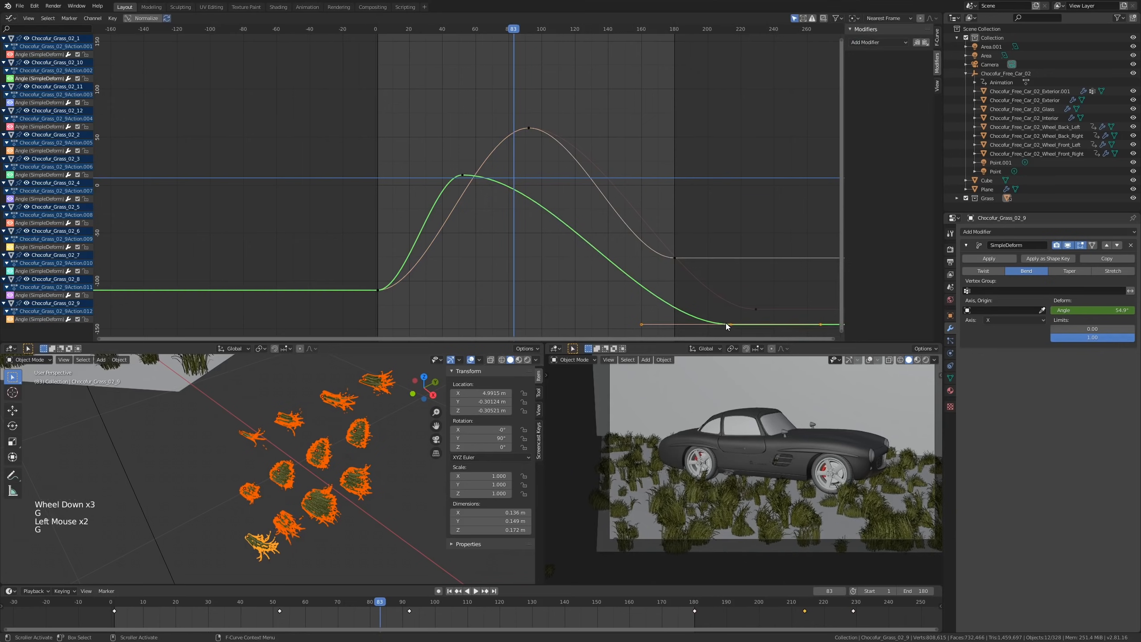
Step: Duplicate the green curve's last keyframe to about frame 258 near 0°, and reposition another curve's middle keyframe
key(shift+d)
click(794, 220)
click(531, 128)
click(531, 128)
key(g)
click(372, 292)
Step: Reposition a first keyframe on another curve and move the green curve's early peak to about frame 60 at a low angle
click(377, 291)
key(g)
click(460, 180)
click(460, 179)
click(461, 174)
key(g)
click(473, 292)
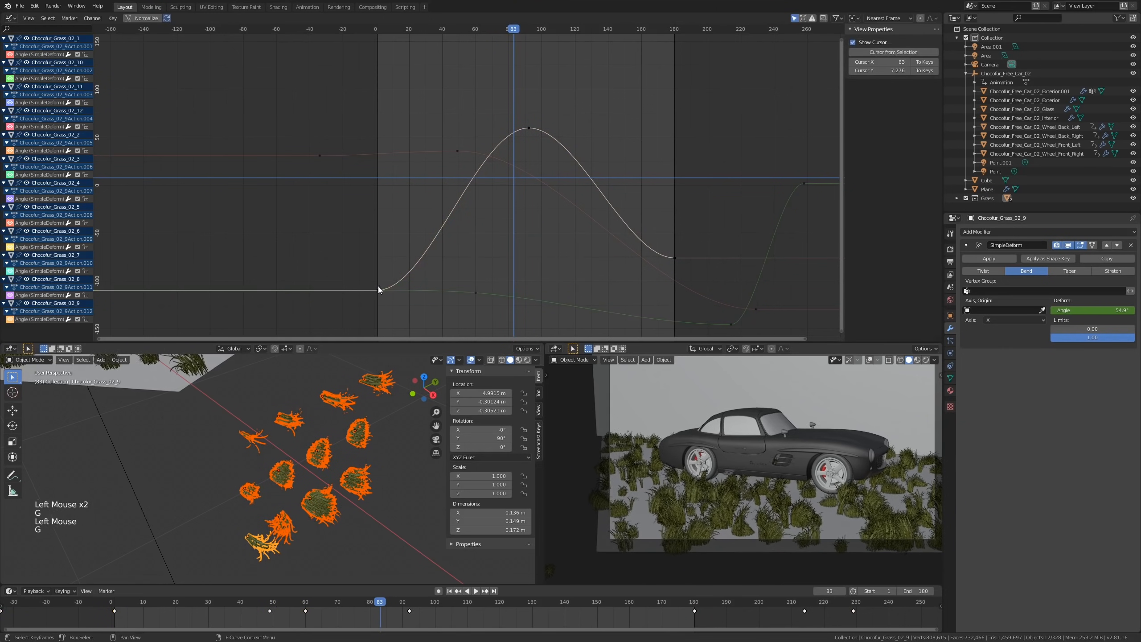
Step: Move the first keyframes of two more bend curves to about frame -23 and about frame -36
click(378, 287)
key(g)
click(338, 199)
click(374, 297)
click(378, 291)
key(g)
click(317, 332)
Step: Duplicate the blue curve's first keyframe to about frame 37 at an angle of about 90°
key(shift+s)
click(259, 293)
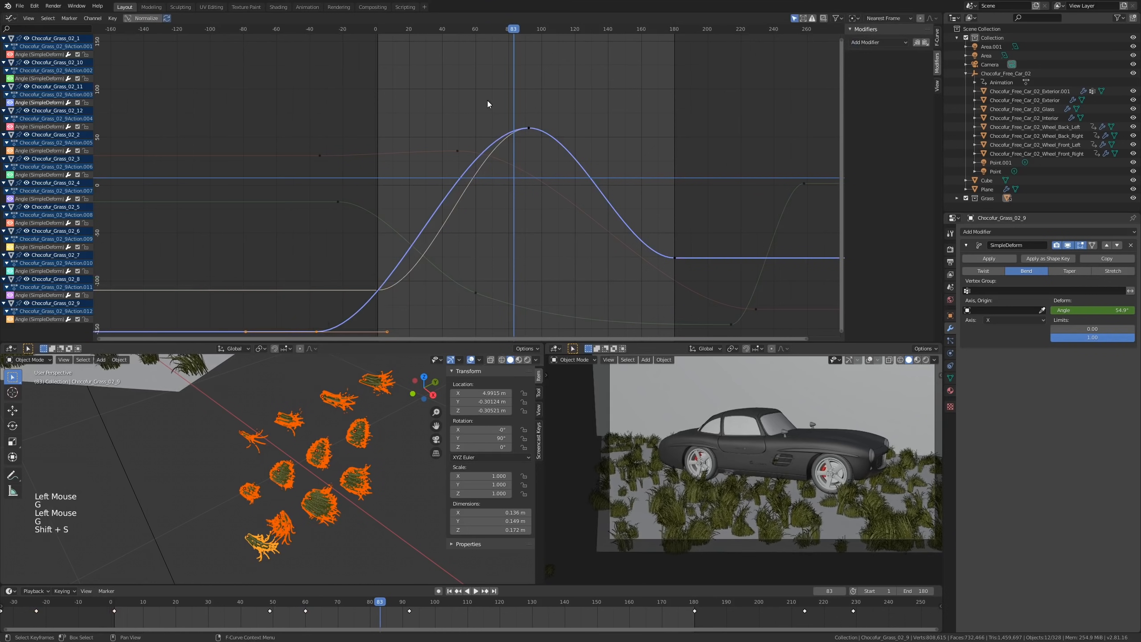
key(shift+d)
click(472, 18)
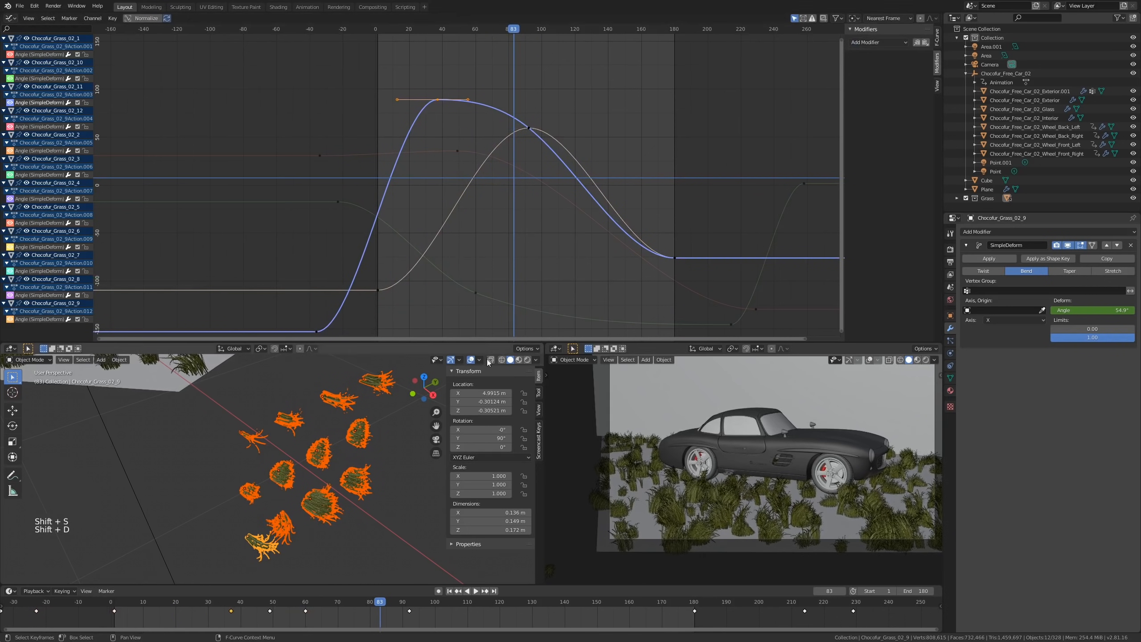
Step: Move the middle keyframe of another clump's curve to about frame 115 at an angle of about -140°
click(523, 128)
click(523, 127)
key(g)
key(g)
click(543, 188)
Step: Duplicate the pink curve's middle keyframe to about frame 221 at nearly the same angle
click(528, 127)
key(shift+d)
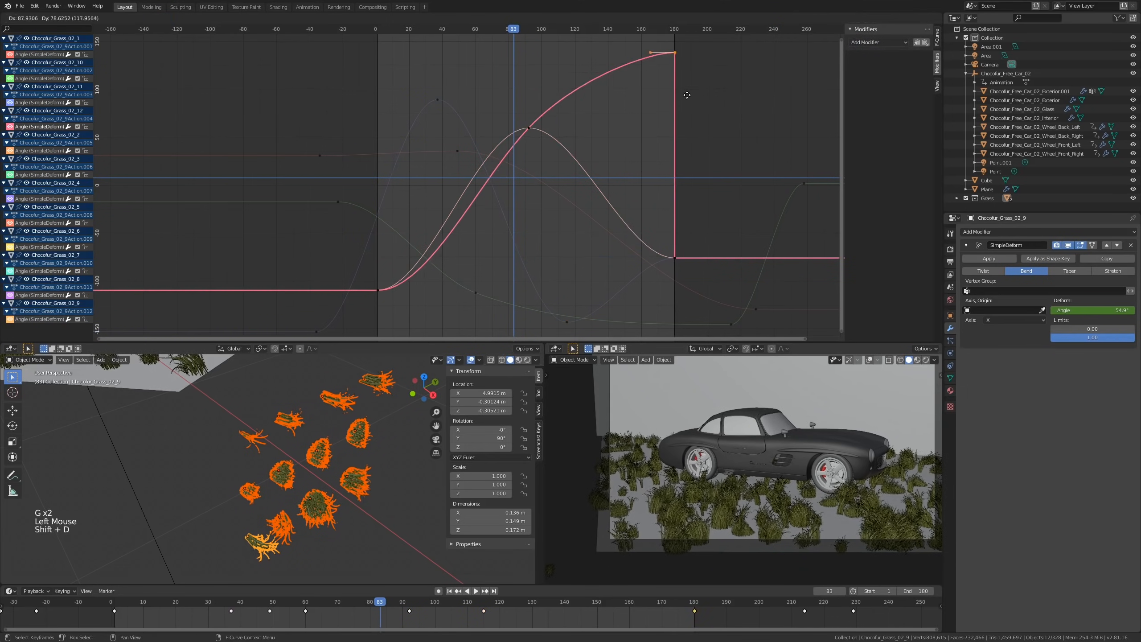
click(756, 172)
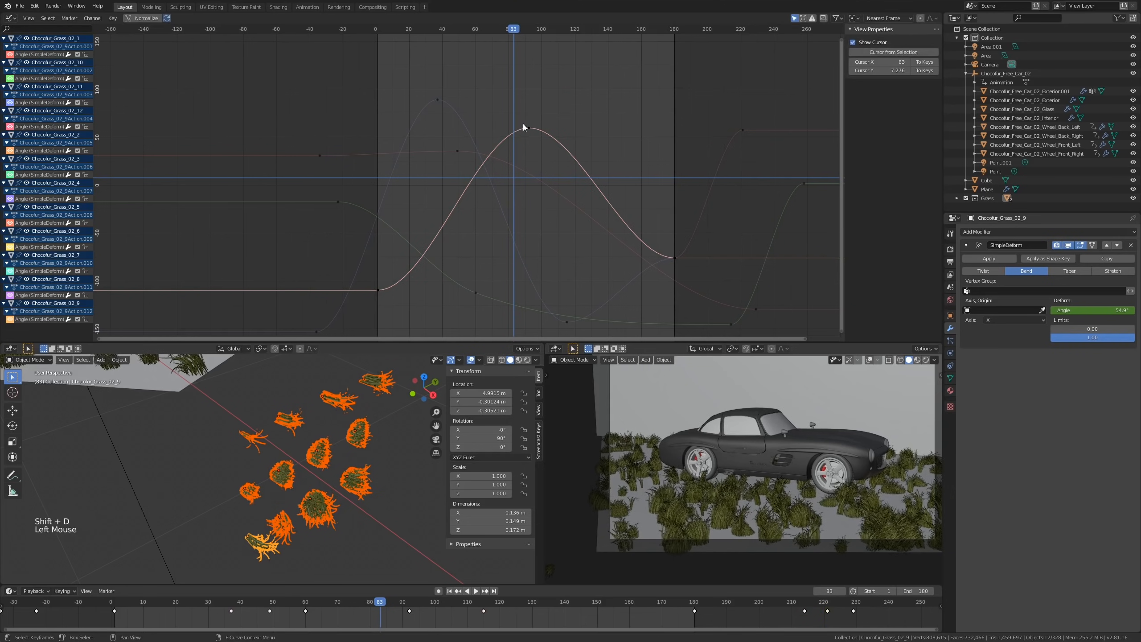
Step: Duplicate the pink curve's middle keyframe to about frame -33 at an angle of about 5°
click(527, 126)
scroll(530, 125, down, 1)
key(shift+d)
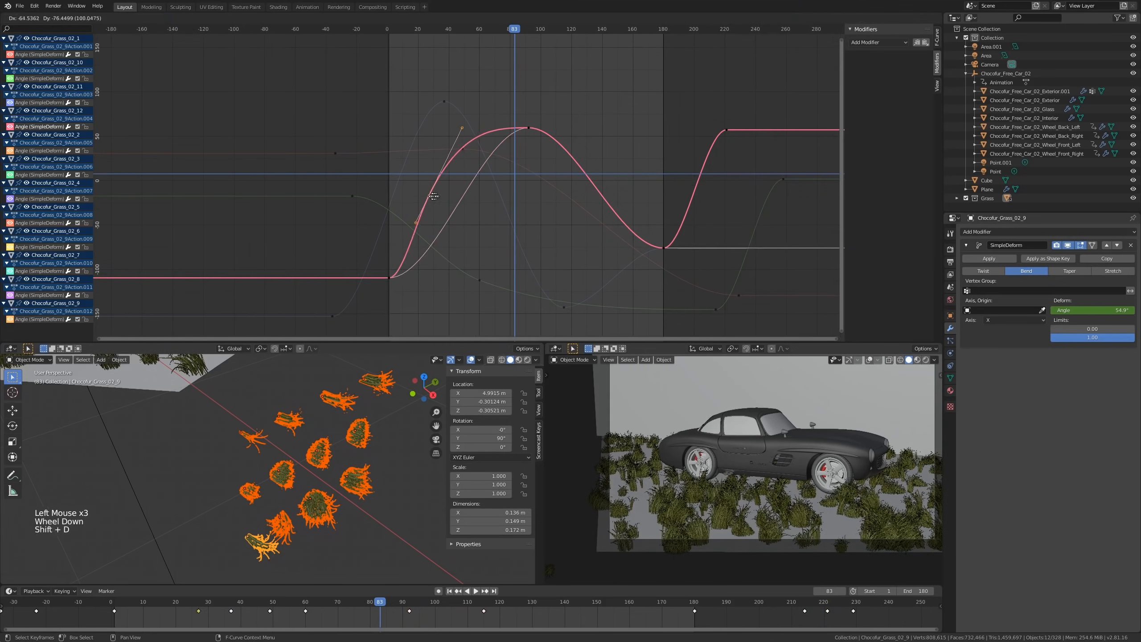
click(341, 177)
Step: Move the pink curve's peak keyframe near frame 92 to about frame 124 at an angle of about -28°
key(a)
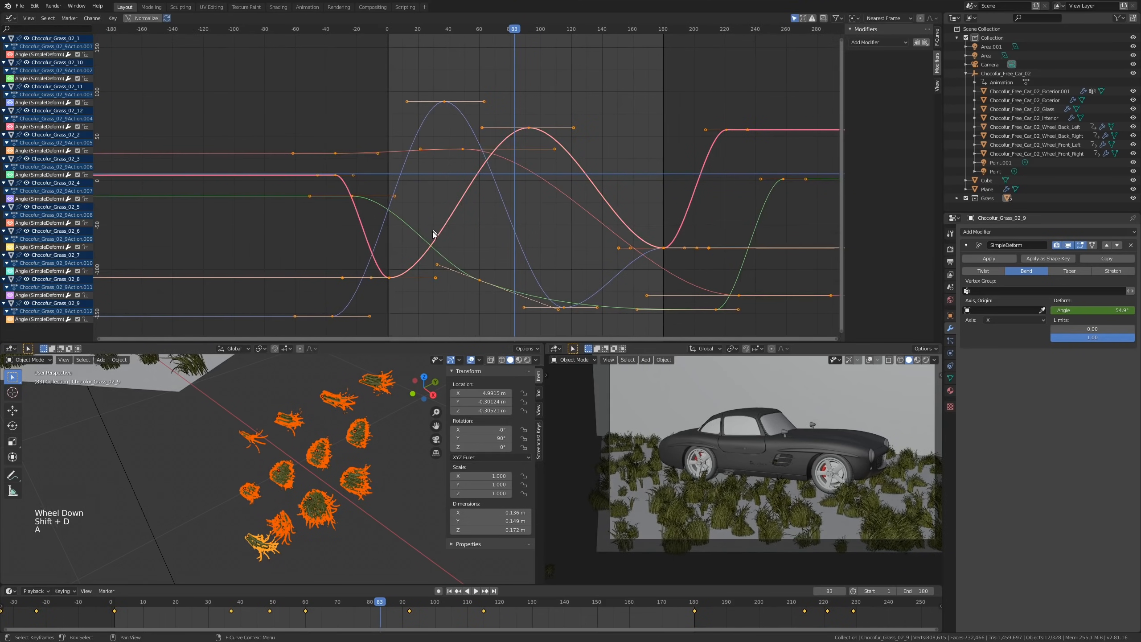
click(520, 128)
click(524, 125)
click(525, 126)
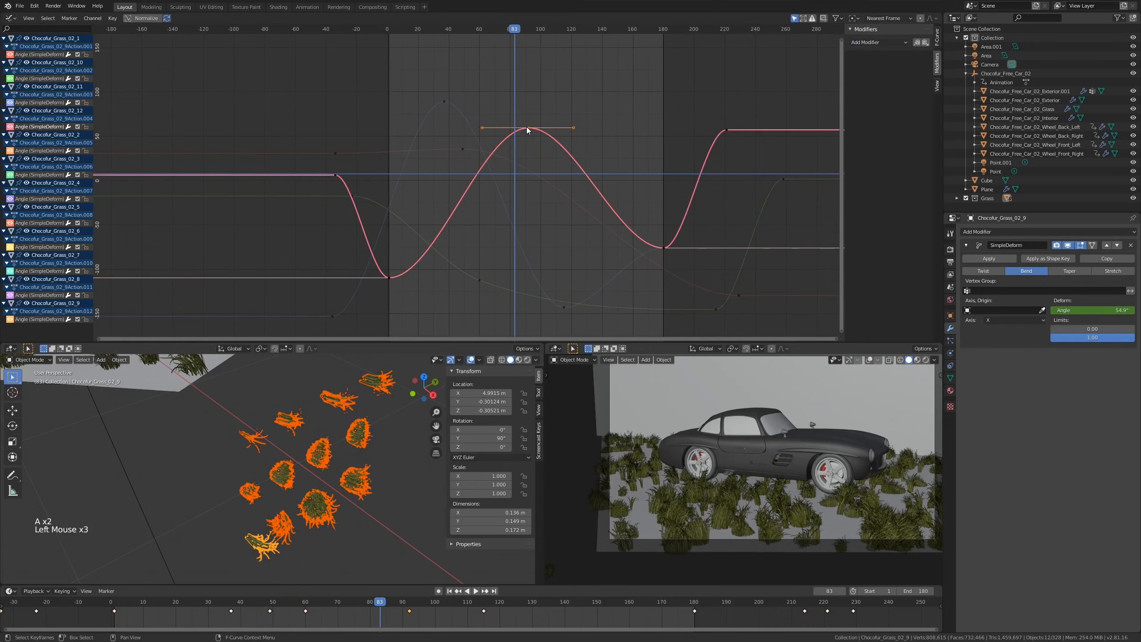
key(g)
click(576, 203)
Step: Move another clump's last keyframe to about frame 179 at 10° and the pink curve's frame 180 keyframe to about frame 202 at -8°
click(664, 247)
key(g)
click(668, 209)
click(667, 247)
click(665, 248)
key(g)
click(697, 189)
Step: Duplicate the orange curve's last keyframe to about frame 126 at -90°, and move its peak to about frame -41 at 50°
click(666, 248)
click(664, 249)
key(shift+d)
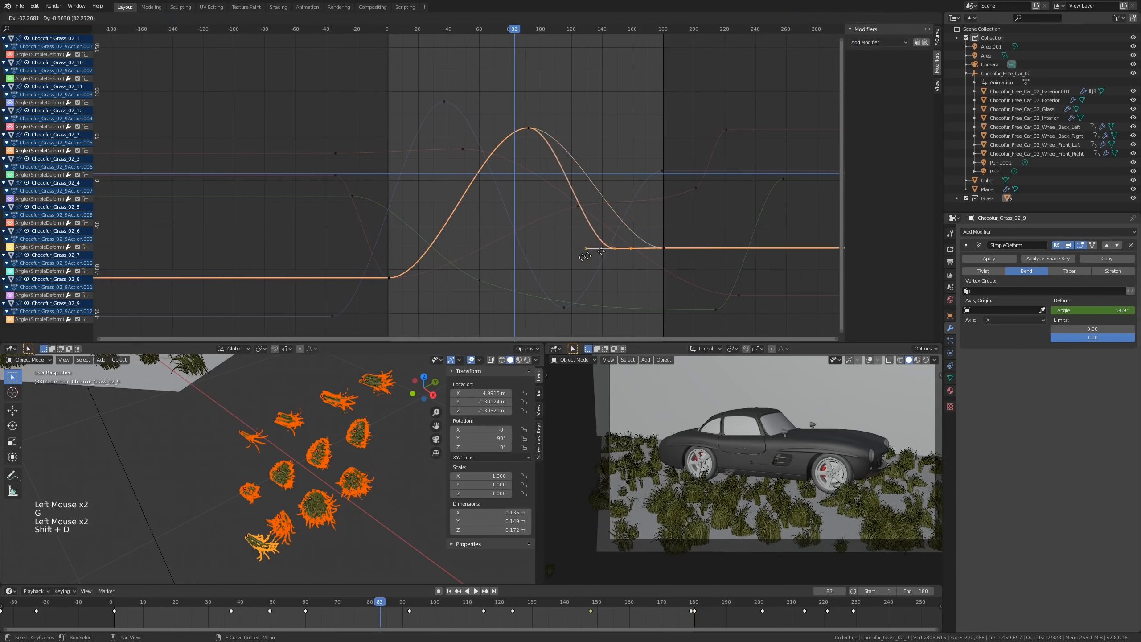
click(529, 128)
key(g)
click(327, 142)
Step: Move the pink curve's frame 1 keyframe to about frame 29 (50°), the green peak to frame 54 (-136°) and the purple peak to frame 108 (-44°)
drag(389, 272, 433, 131)
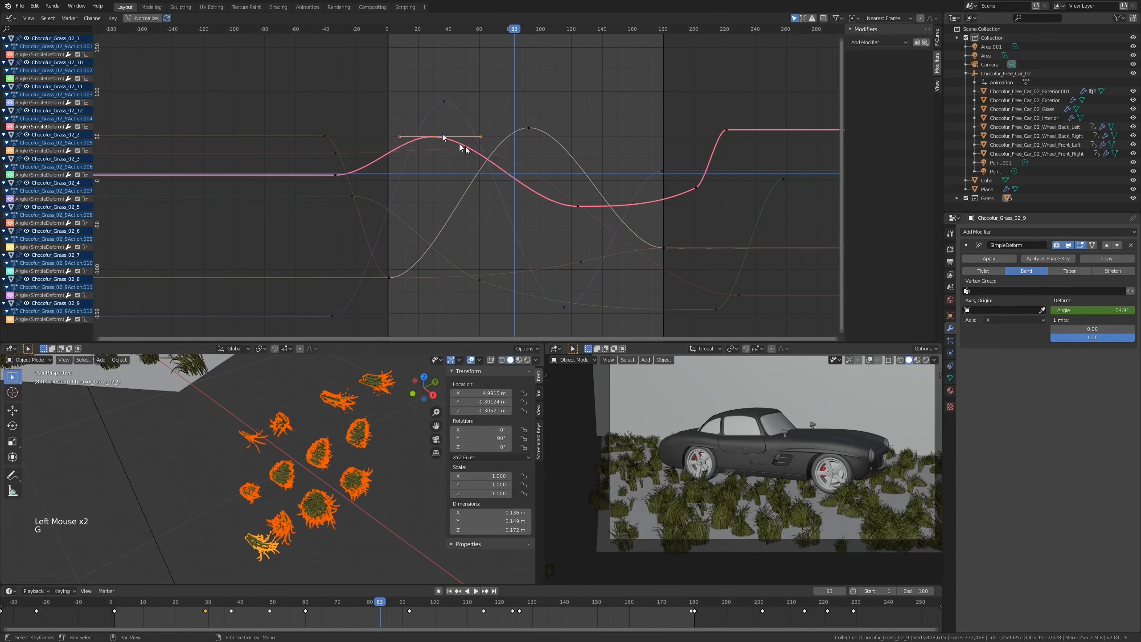
click(530, 127)
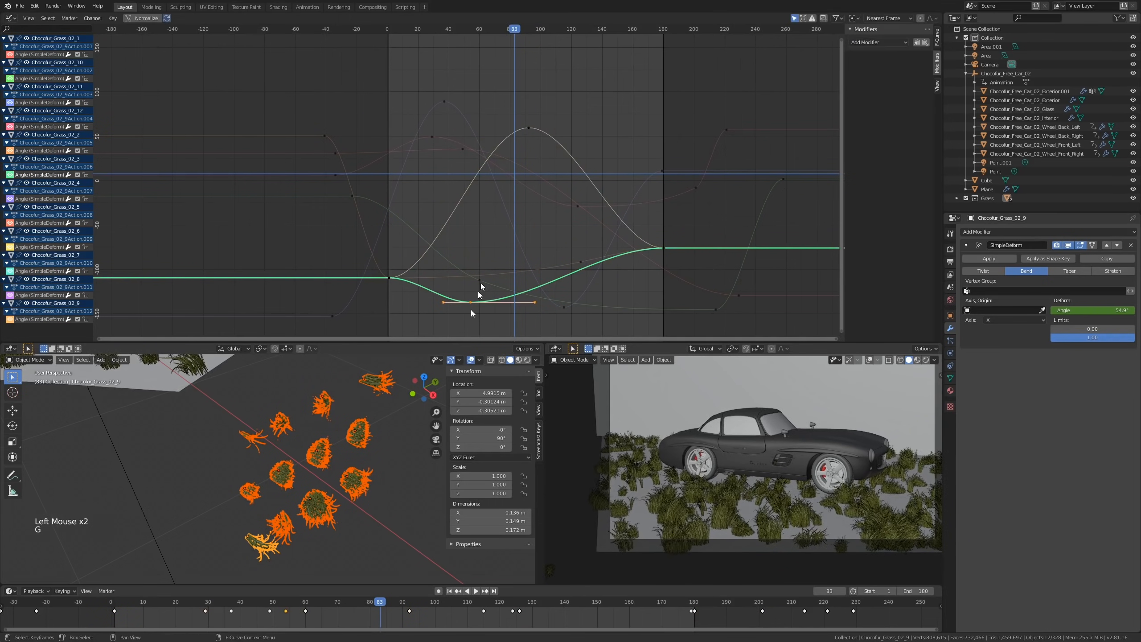
key(g)
click(558, 220)
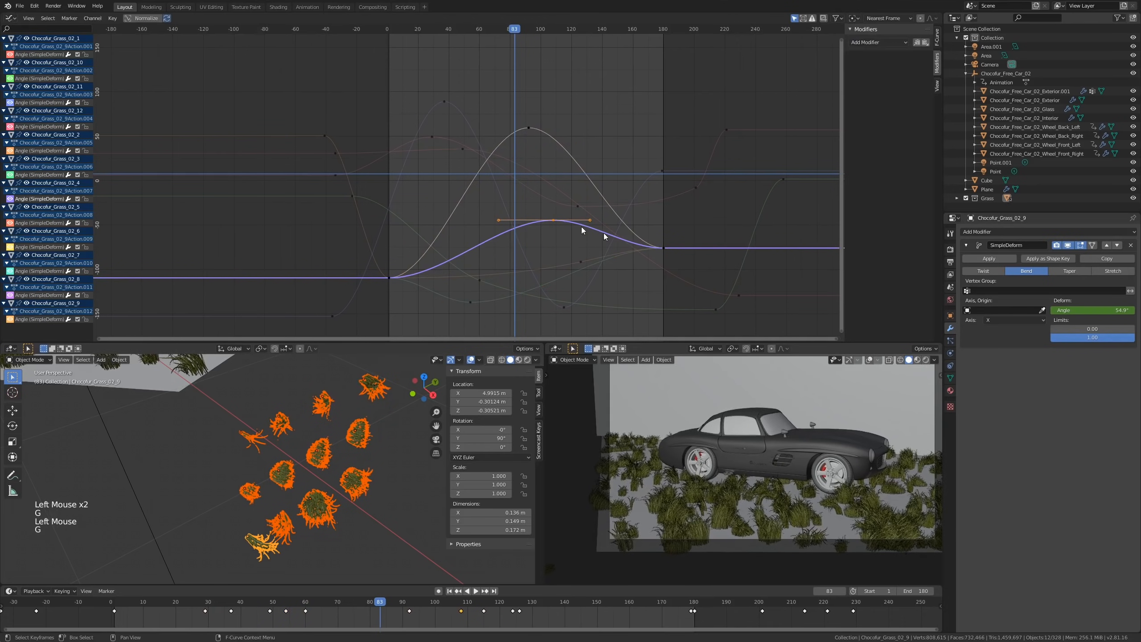
Step: Duplicate the orange curve's last keyframe to about frame 58 (-150°), frame 29 (-12°) and frame 139 (5°)
click(680, 246)
click(668, 249)
click(666, 248)
key(shift+d)
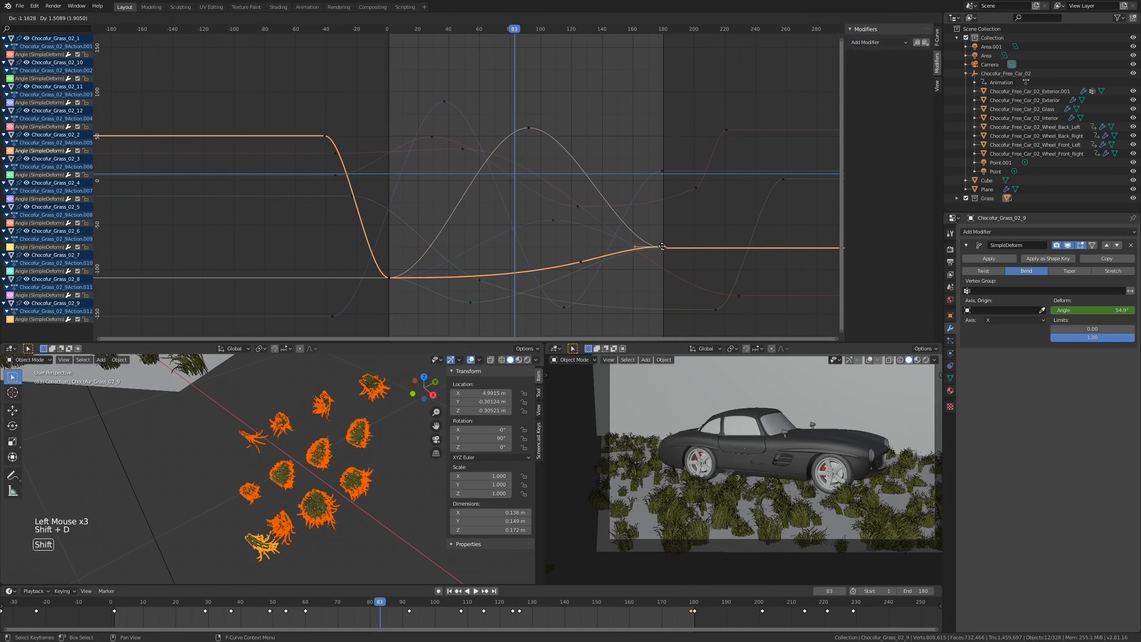
click(475, 318)
key(shift+d)
Step: Move the peak keyframe of the Chocofur_Grass_02_5 curve to about frame 100 at an angle of about -70°
click(530, 119)
click(529, 127)
key(g)
Step: Move the yellow curve's peak to about frame 16 at 15° and duplicate it to about frame 118 (62°) and frame 132 (-141°)
click(528, 125)
key(g)
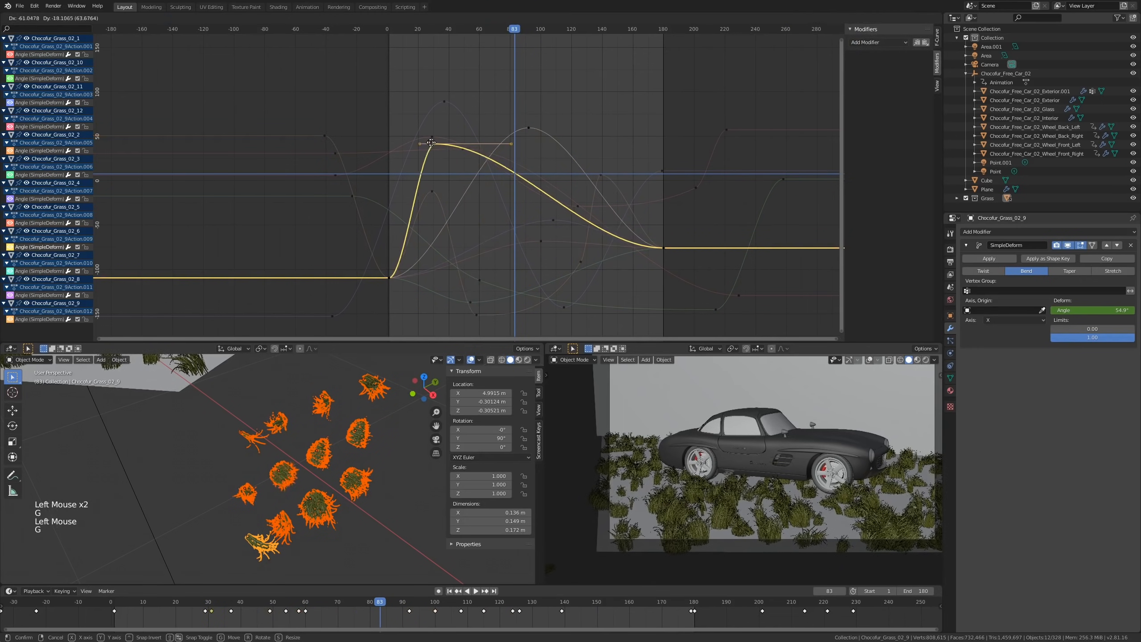
key(shift+d)
key(shift+d)
Step: Move the orange curve's last keyframe to about frame 216 at 0° and another clump's last keyframe to about frame 205 at 23°
click(662, 243)
key(g)
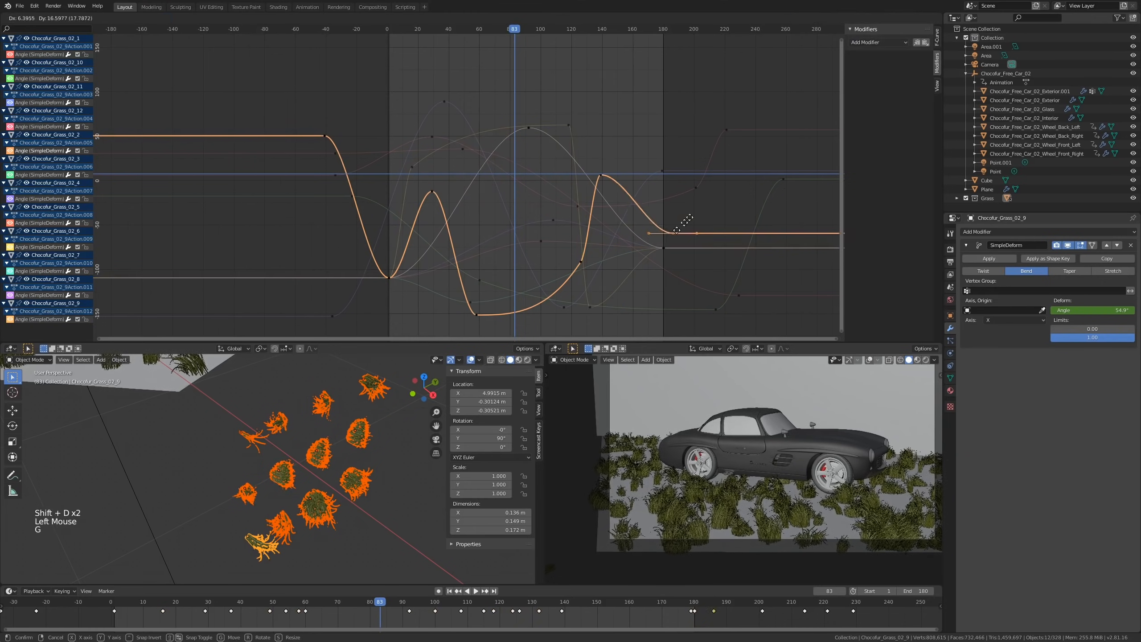
click(666, 247)
click(665, 247)
key(g)
click(701, 159)
Step: Move the purple curve's last keyframe to about frame 202 at -122° and the teal curve's peak to about frame 79 at -20°
click(665, 248)
click(665, 248)
key(g)
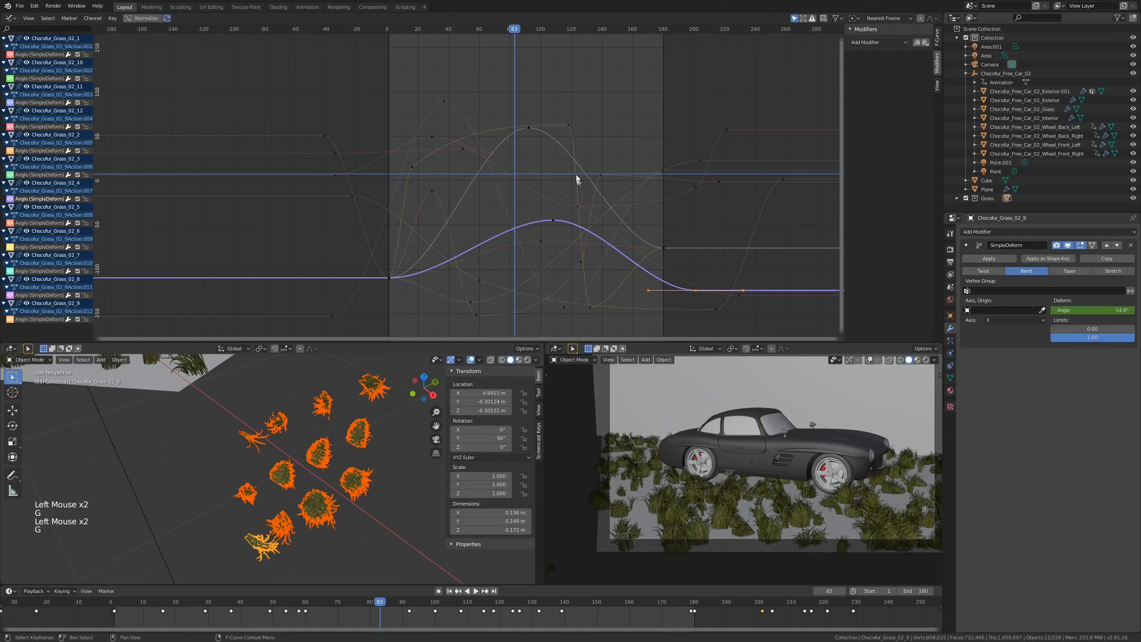
click(532, 130)
click(531, 130)
key(g)
click(512, 200)
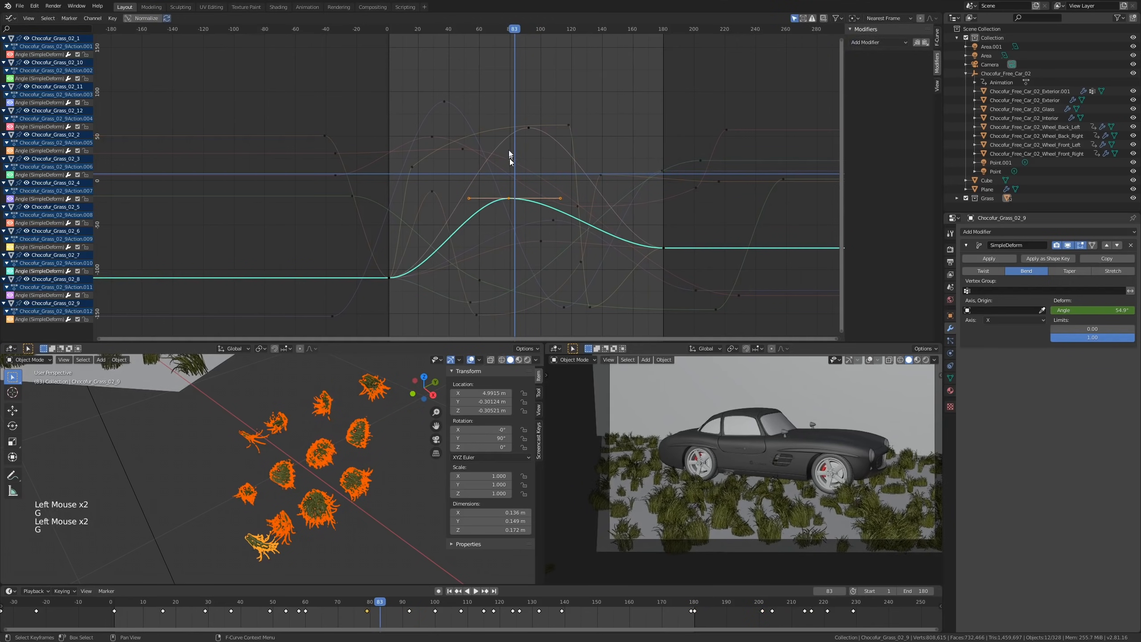
Step: Move another clump's peak to about frame 25 at 55°, and duplicate the orange curve's frame 1 keyframe to about frame -41 at -51°
click(525, 123)
click(530, 125)
key(g)
click(389, 278)
key(shift+d)
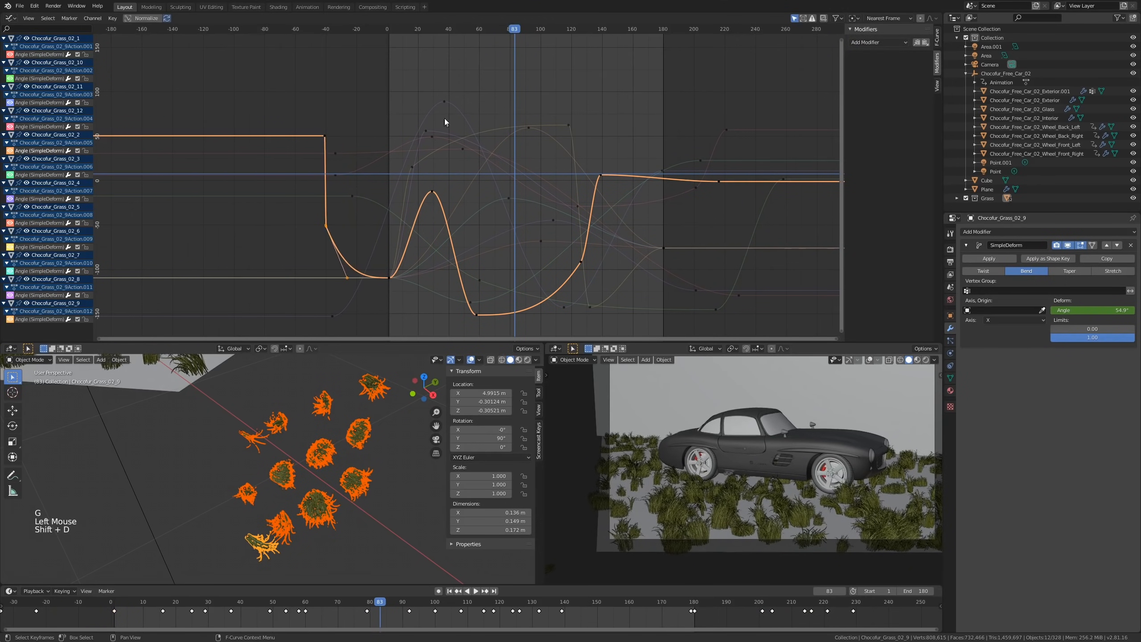
Step: Move the peak keyframe of the Chocofur_Grass_02_9 curve to about frame 114 at an angle of about 14°
click(498, 138)
click(531, 130)
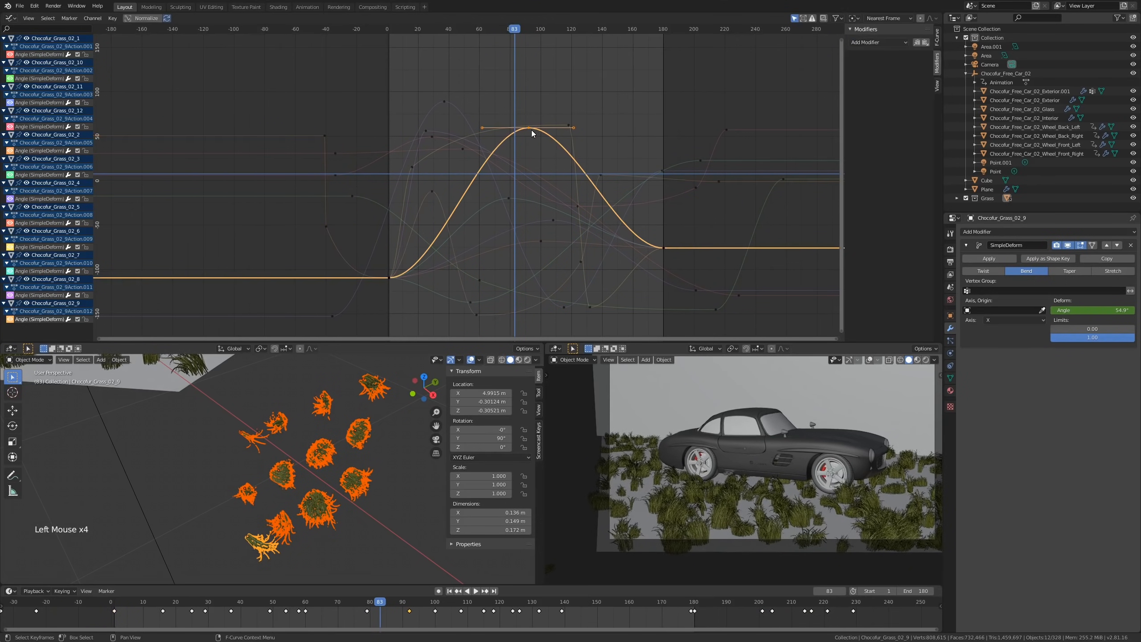
key(g)
click(562, 168)
Step: Clear the keyframe selection and play the animation to check the grass movement around the car
key(a)
key(alt+a)
key(space)
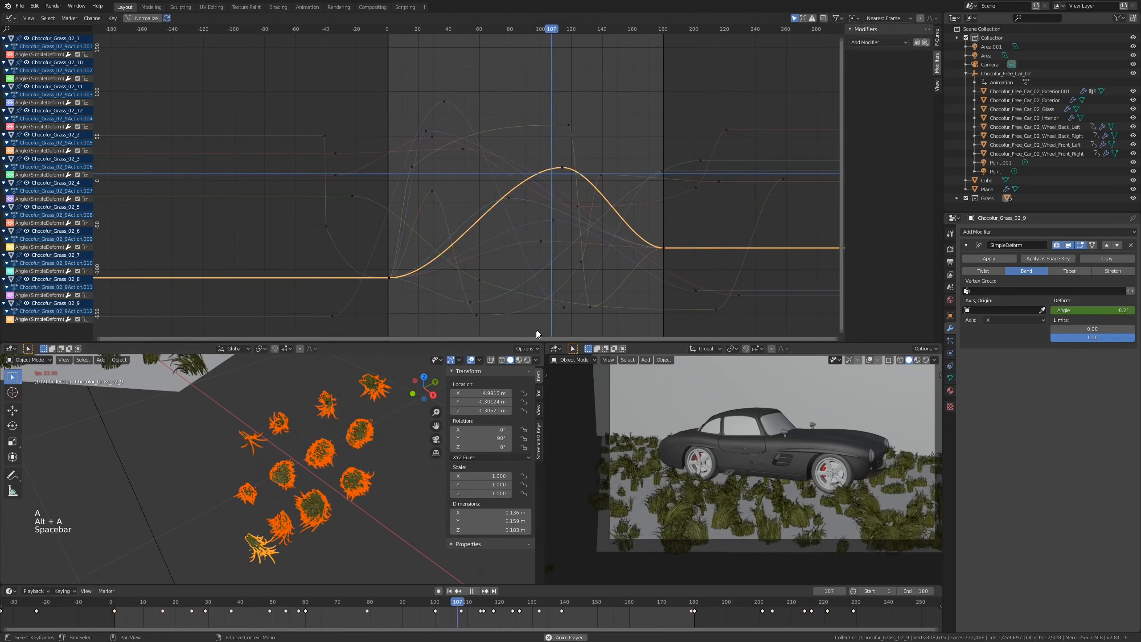
scroll(683, 496, up, 2)
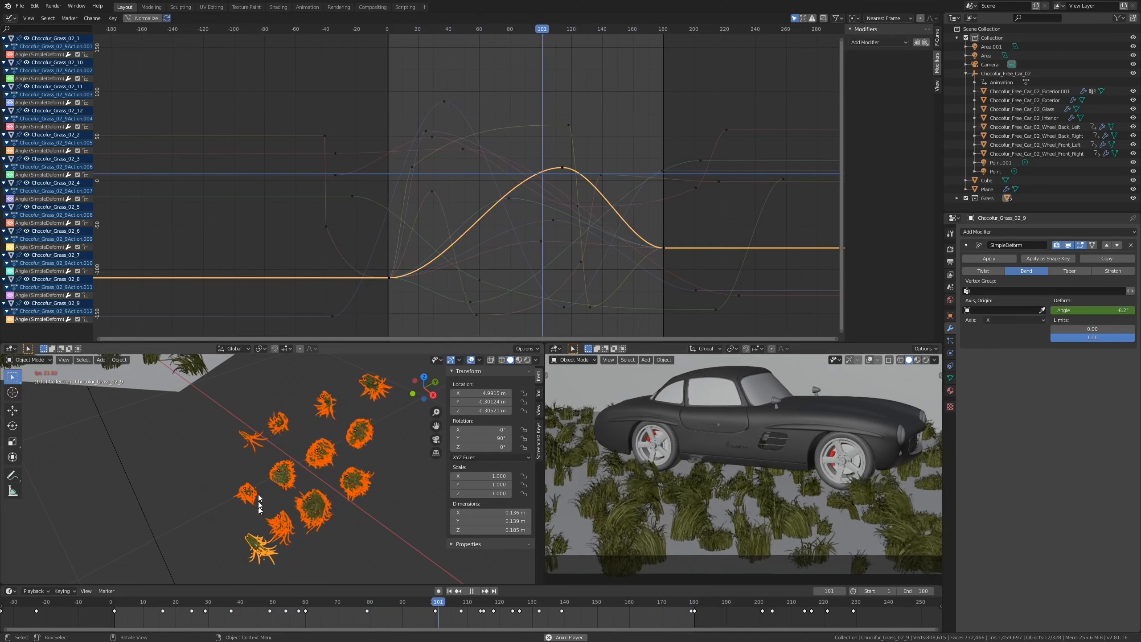
Step: Select the Chocofur_Grass_02_1 clump and duplicate its last bend keyframe to about frame 157 (105°) and about frame 26 (-93°)
click(250, 441)
key(a)
scroll(615, 193, down, 1)
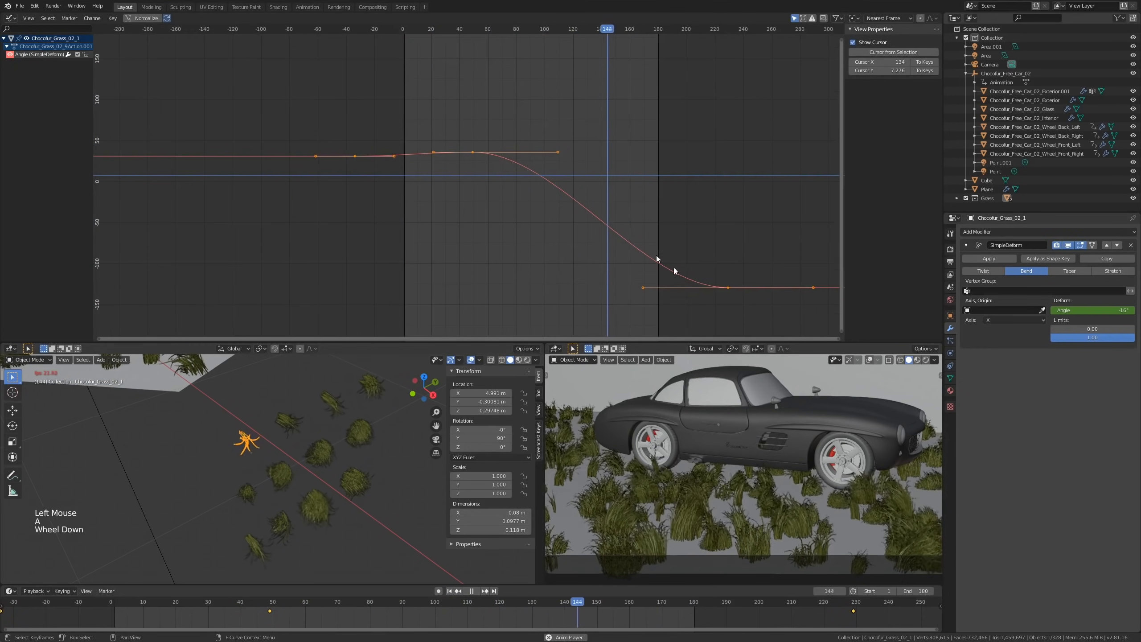
click(729, 289)
key(shift+d)
click(625, 96)
key(shift+d)
click(393, 306)
Step: Move this clump's middle keyframe to about frame 108 at -156° and raise its frame 26 keyframe to a peak near frame 47
click(474, 153)
key(g)
click(530, 285)
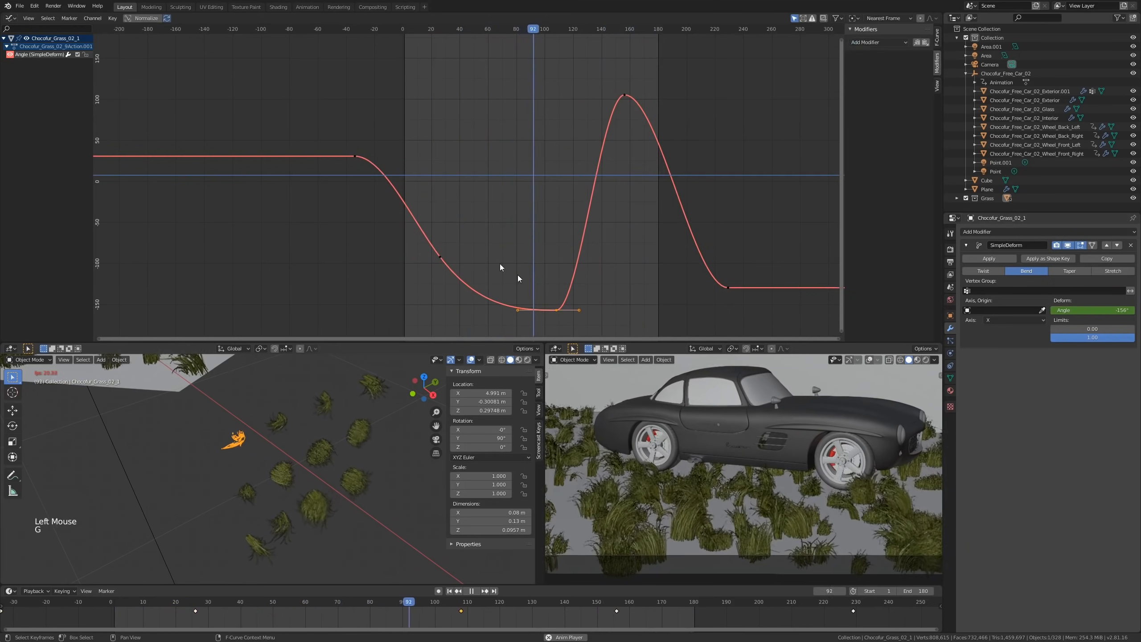
click(440, 257)
key(g)
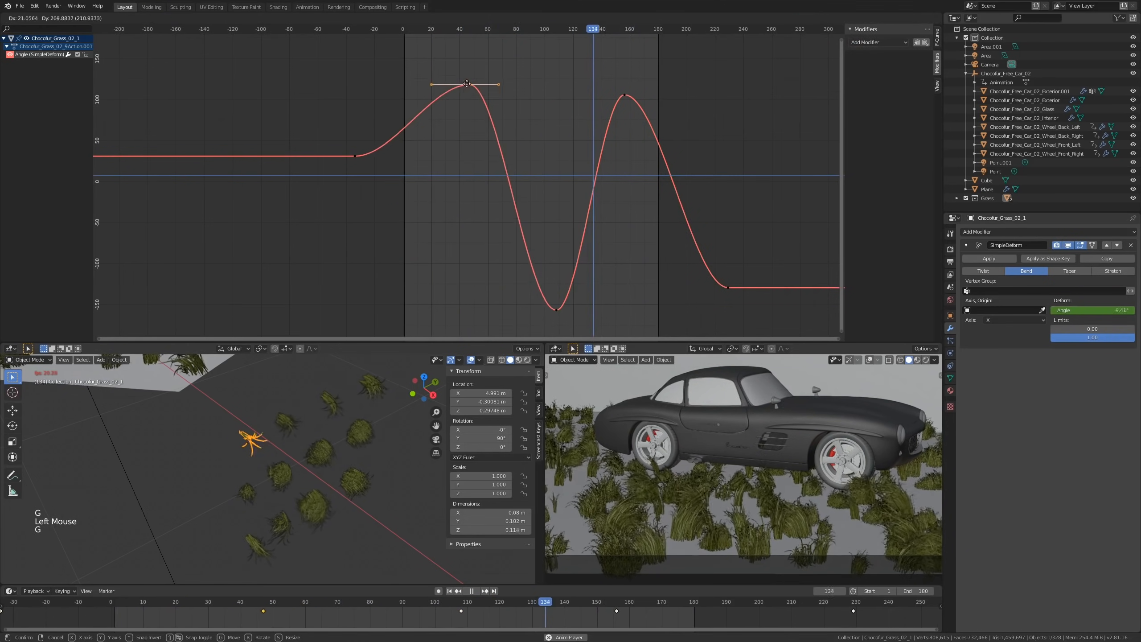
click(471, 45)
key(alt+a)
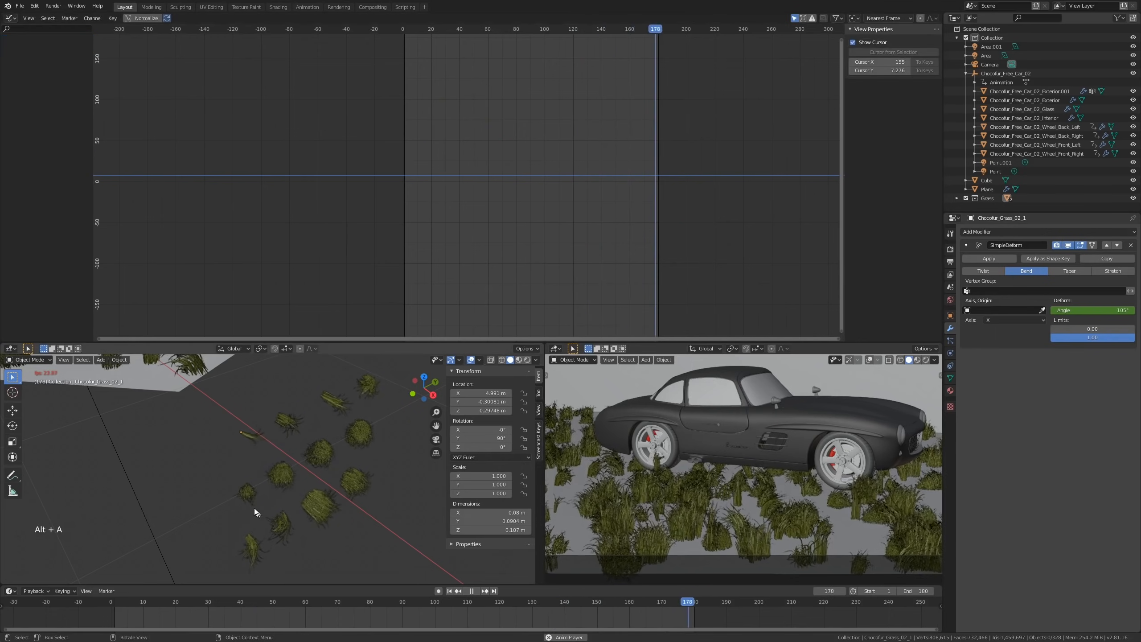
Step: Select the Chocofur_Grass_02_5 clump and duplicate its middle bend keyframe to about frame 54 (60°) and about frame 144 (-145°)
click(247, 495)
click(545, 238)
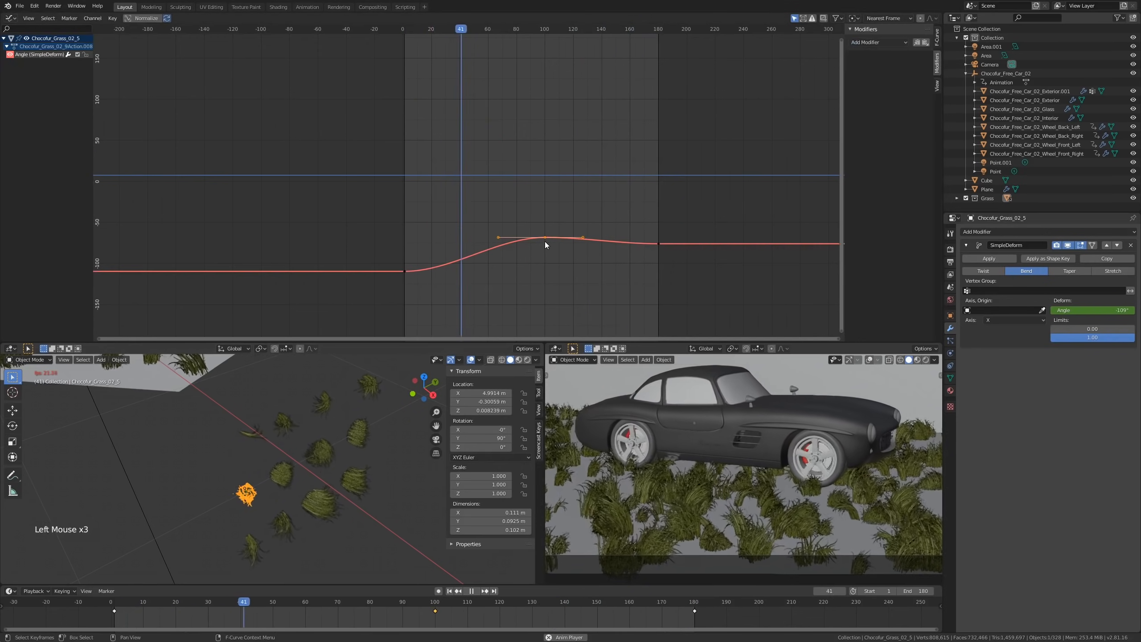
key(shift+d)
click(480, 136)
key(shift+d)
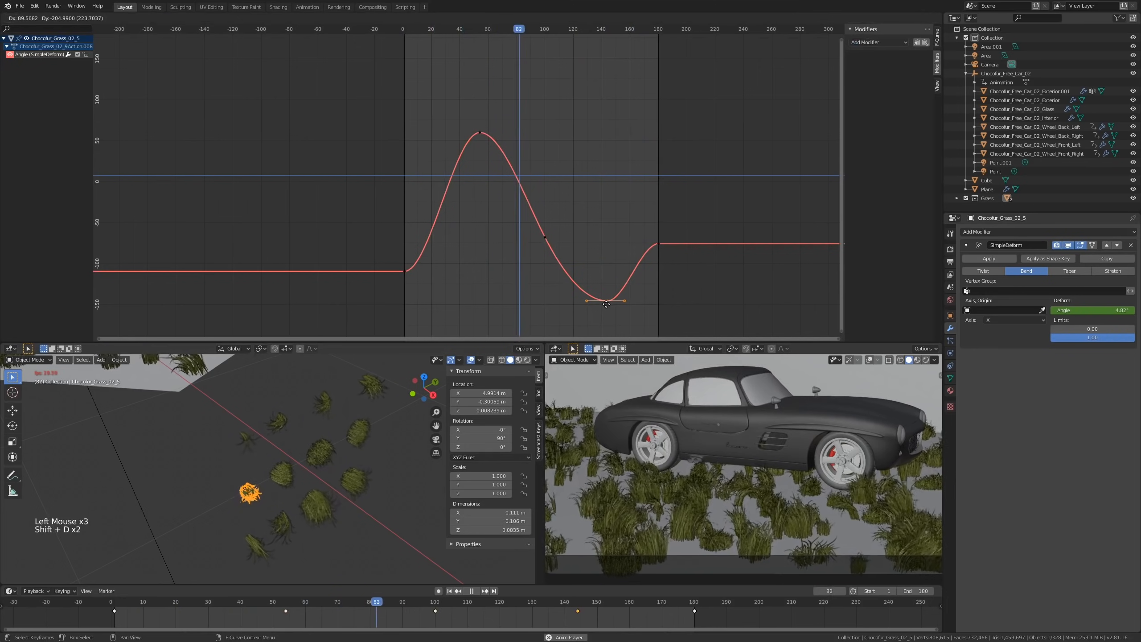
click(606, 302)
key(alt+a)
scroll(786, 395, down, 5)
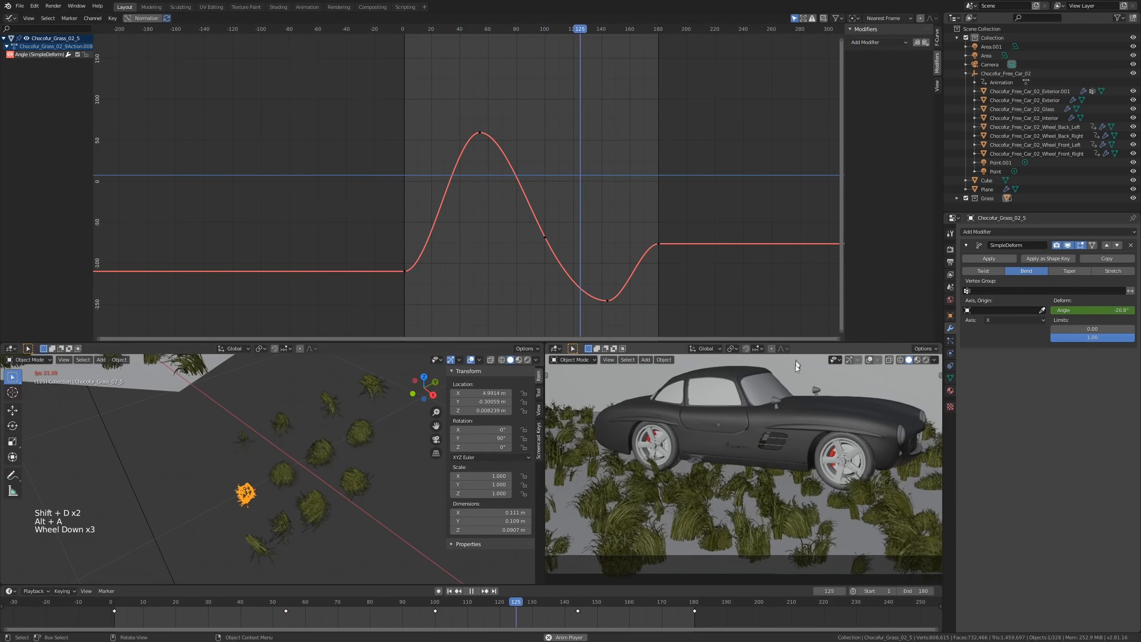
shift+middle_drag(770, 434, 764, 462)
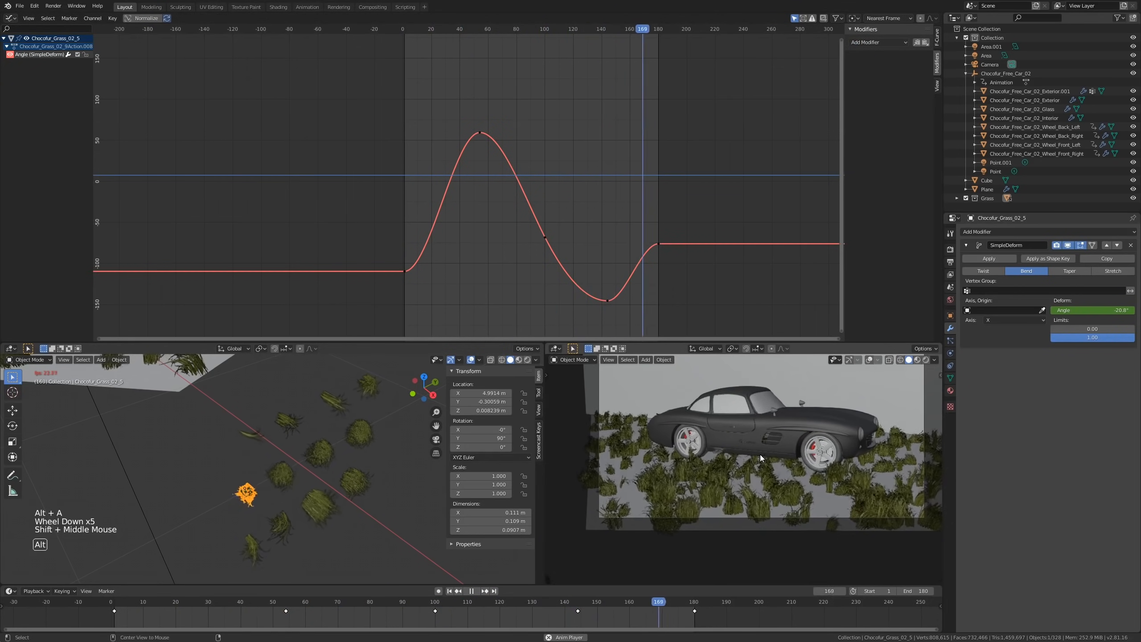
key(Tab)
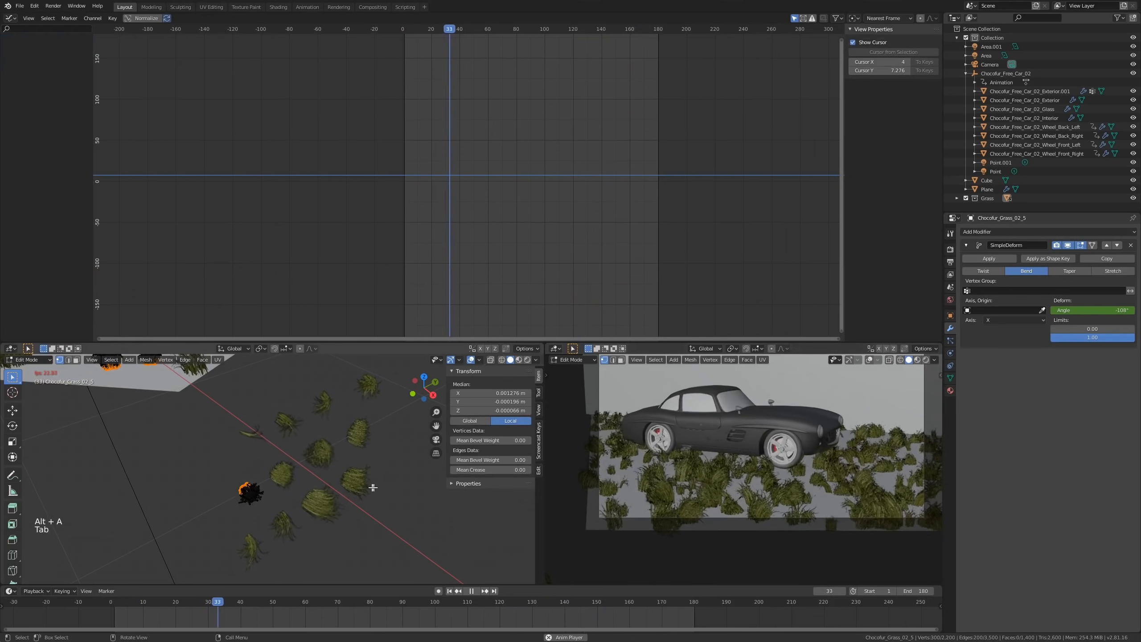
key(Tab)
key(a)
key(alt+a)
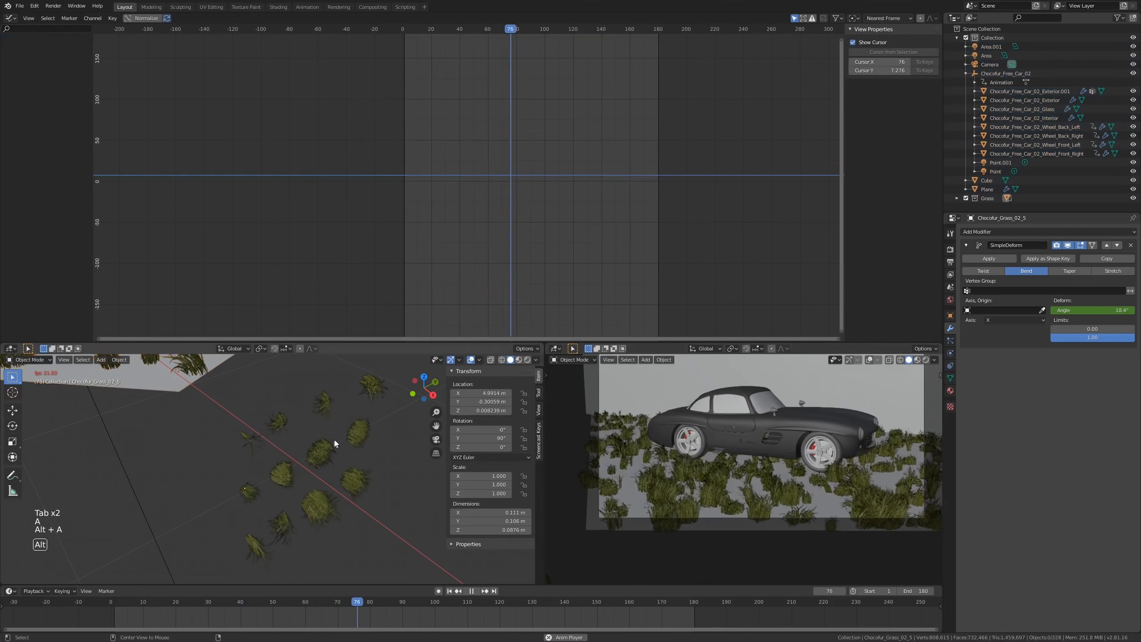
Step: Inspect individual source grass clumps up close and check their swaying during playback
key(space)
scroll(349, 440, up, 6)
key(space)
shift+middle_drag(357, 437, 254, 452)
scroll(351, 472, up, 2)
click(366, 455)
click(173, 416)
scroll(170, 411, up, 1)
scroll(170, 410, down, 1)
middle_drag(170, 410, 312, 436)
key(alt+a)
scroll(317, 408, down, 4)
scroll(283, 475, down, 4)
scroll(257, 453, down, 1)
key(space)
Step: Select the ground plane and set the emission number of its groundgrass hair particles to 3000
click(748, 486)
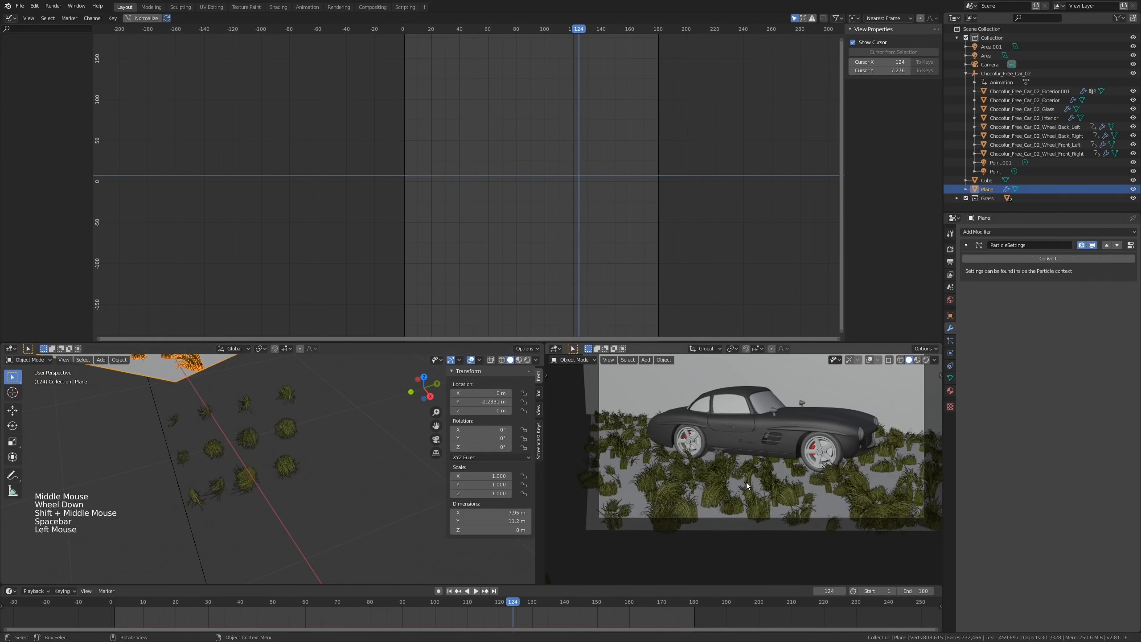
click(1131, 247)
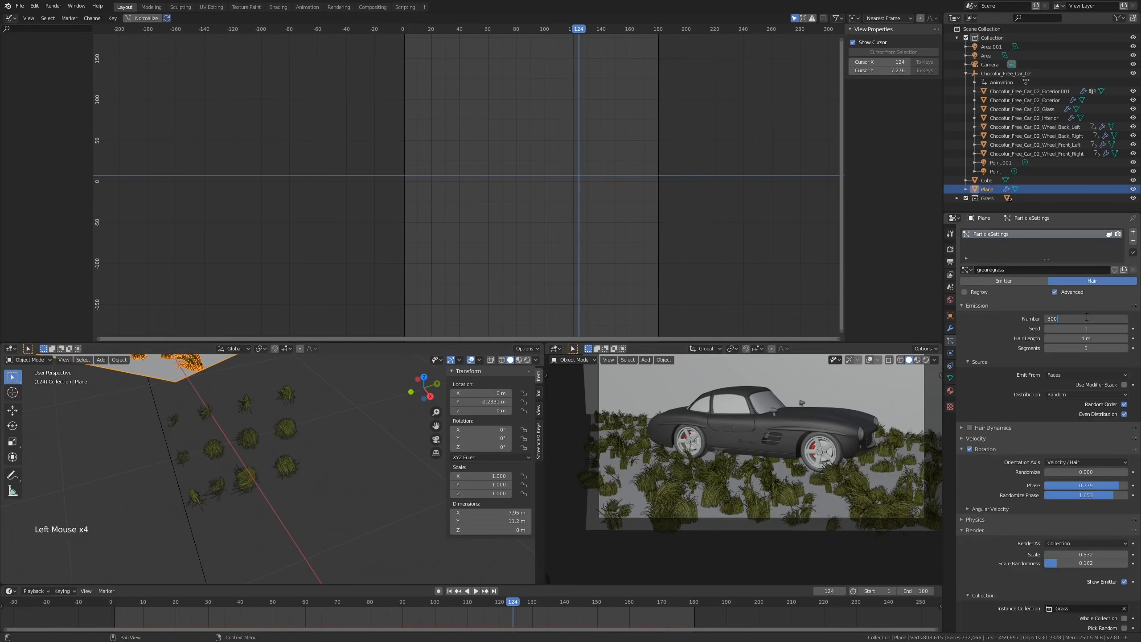
text(0)
key(Return)
Step: Play the animation and examine the denser grass around the car in a maximized camera view
key(space)
scroll(830, 477, up, 3)
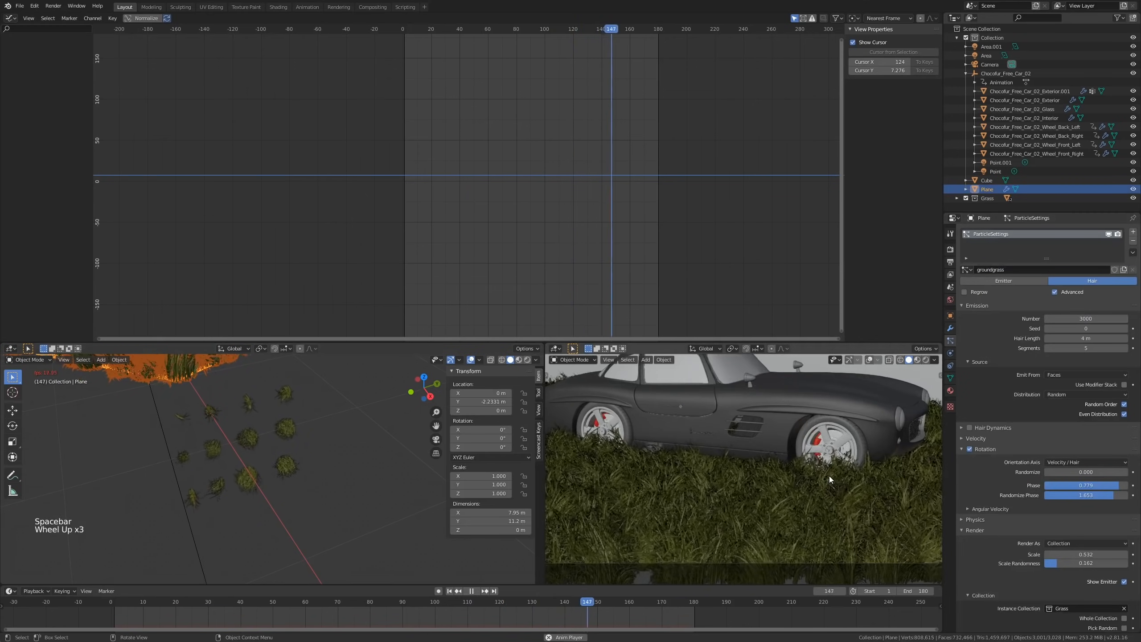
scroll(839, 466, down, 3)
scroll(838, 464, up, 2)
key(ctrl+space)
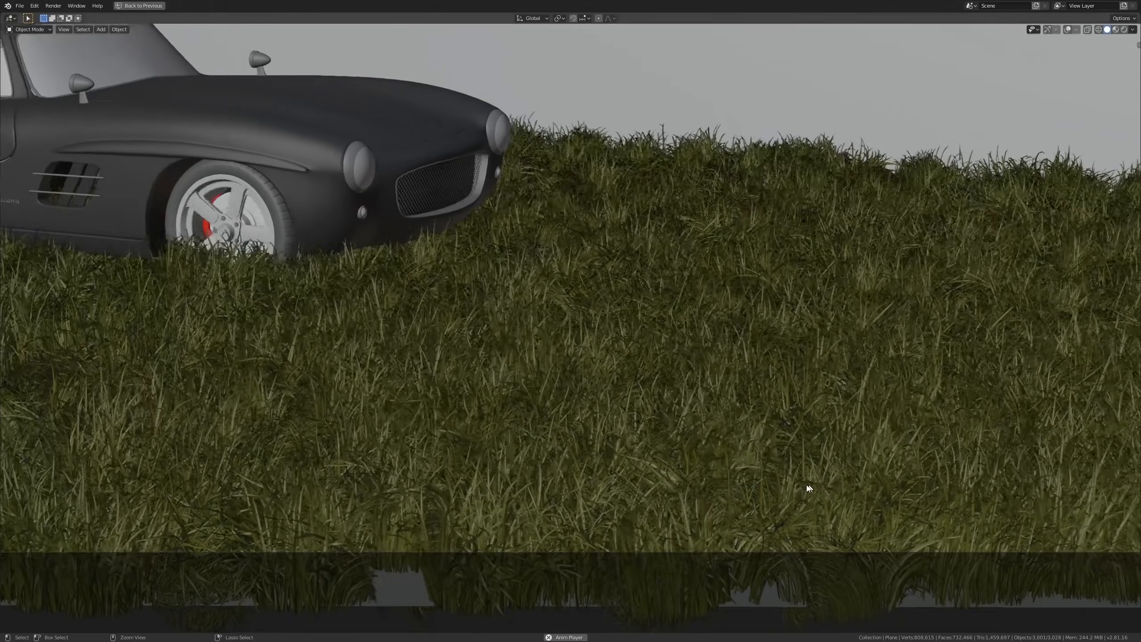
scroll(810, 485, down, 6)
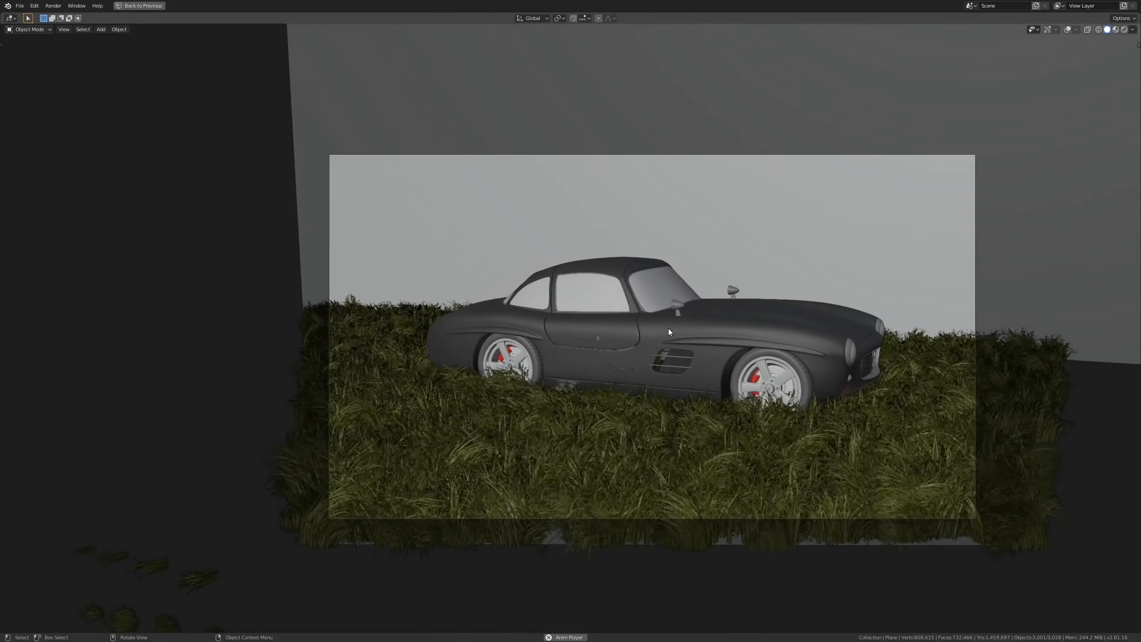
key(space)
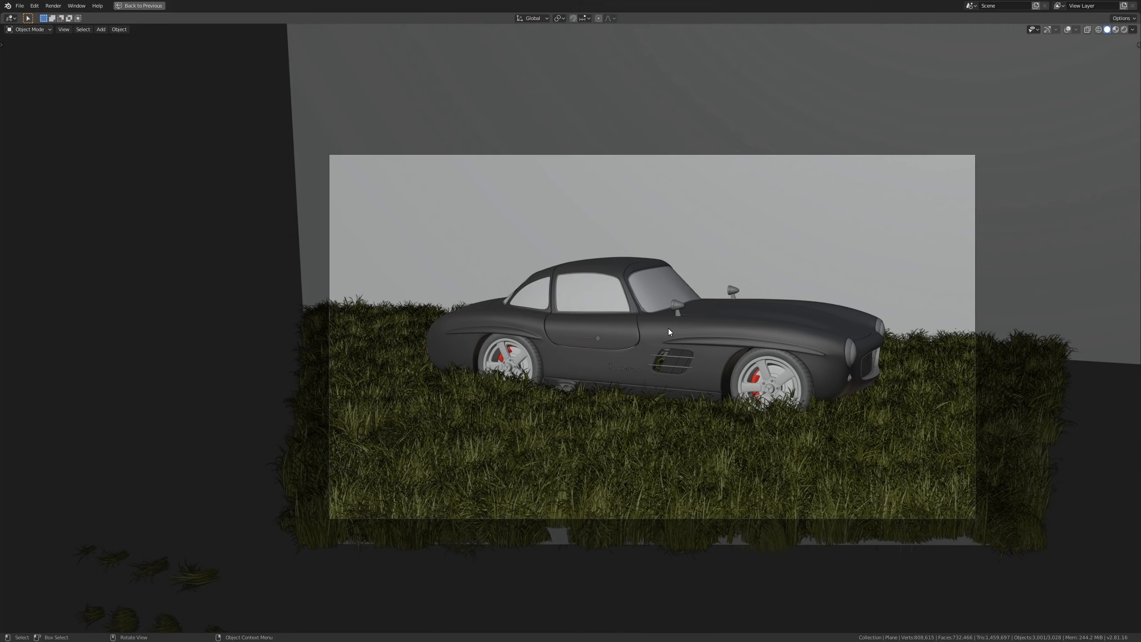
key(ctrl+space)
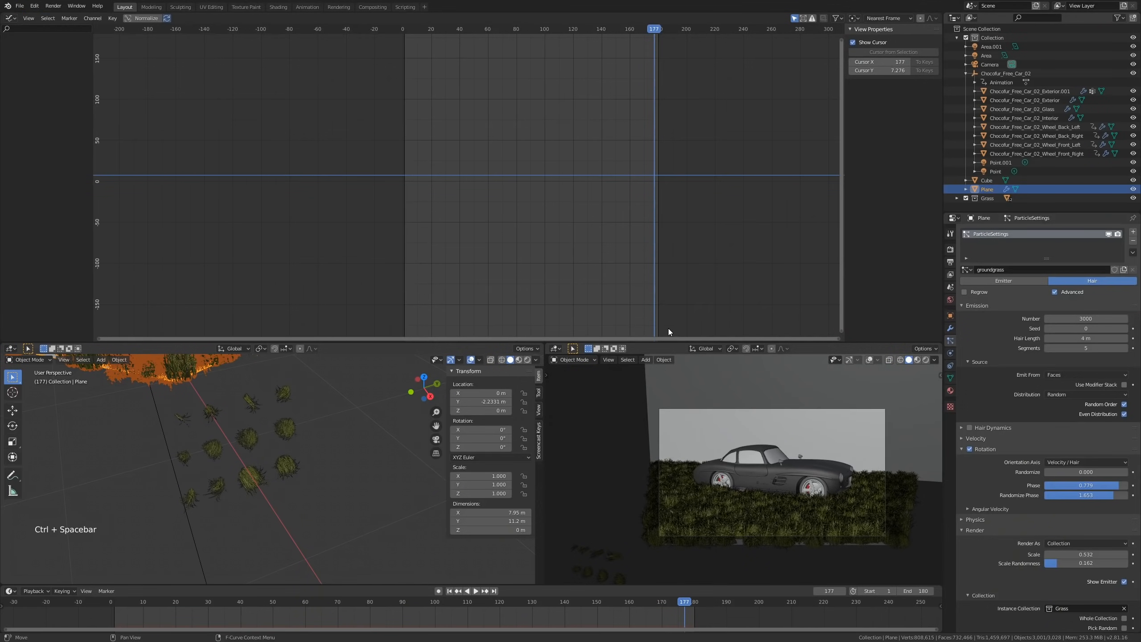
Step: Preview frame 125 in rendered shading in the camera view and select the grass-covered car body, Chocofur_Free_Car_02_Exterior.001
click(925, 360)
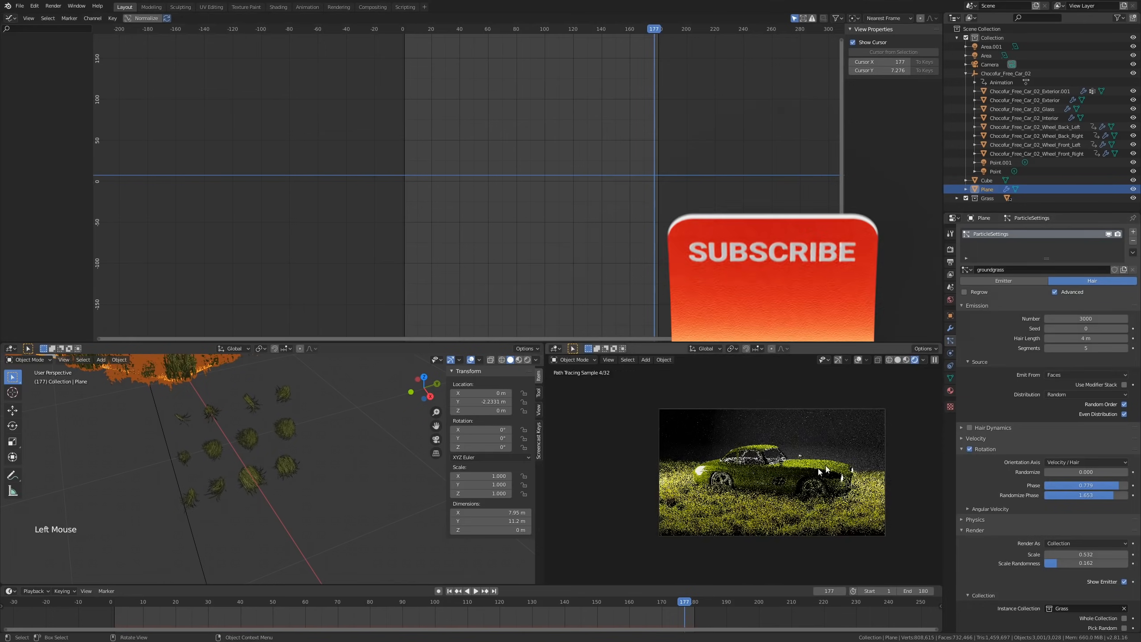
drag(243, 607, 517, 603)
click(799, 482)
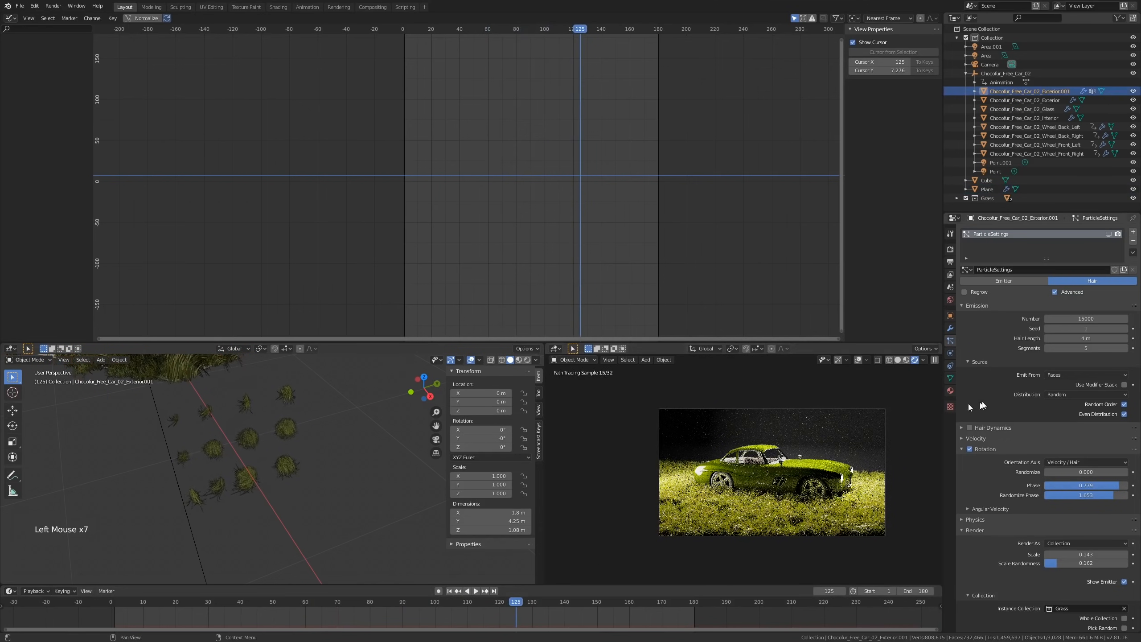
click(951, 329)
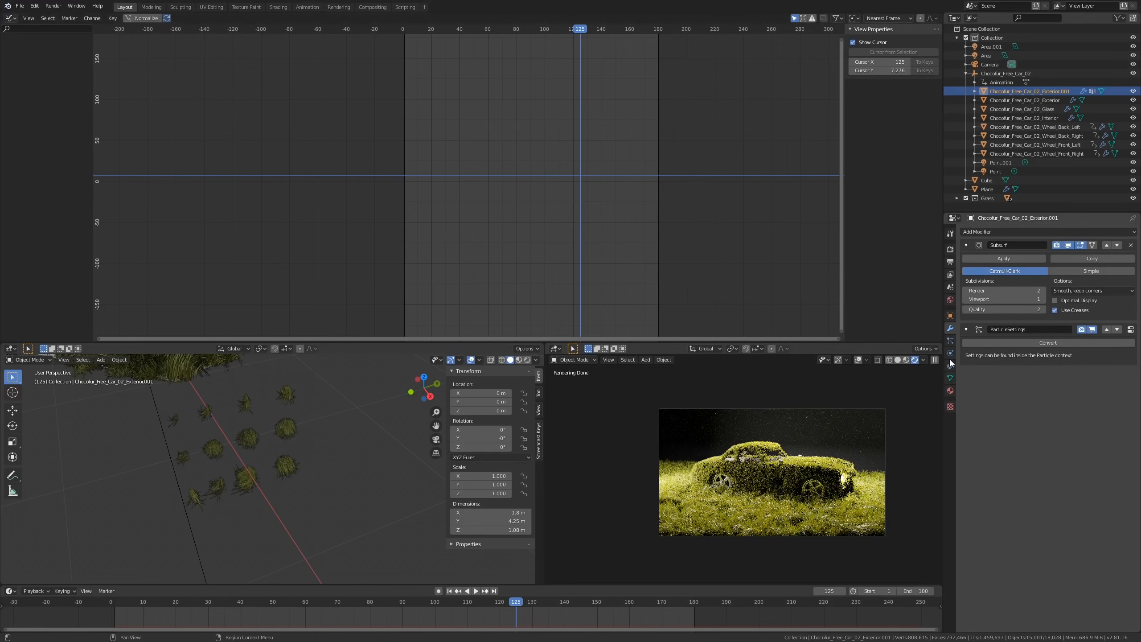
key(alt+Tab)
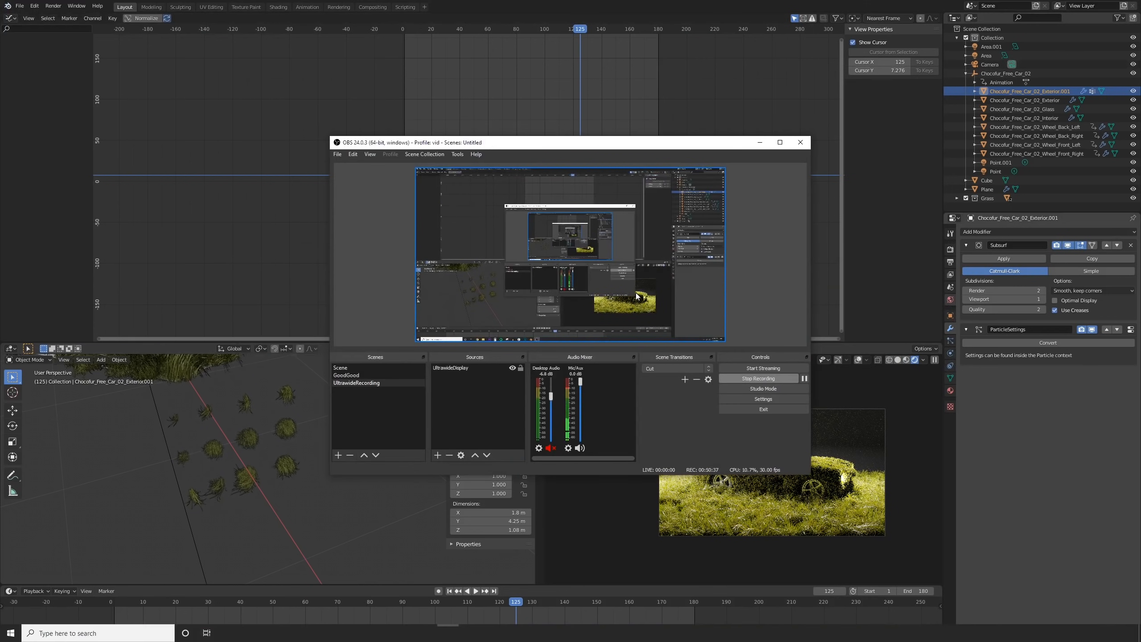
click(717, 114)
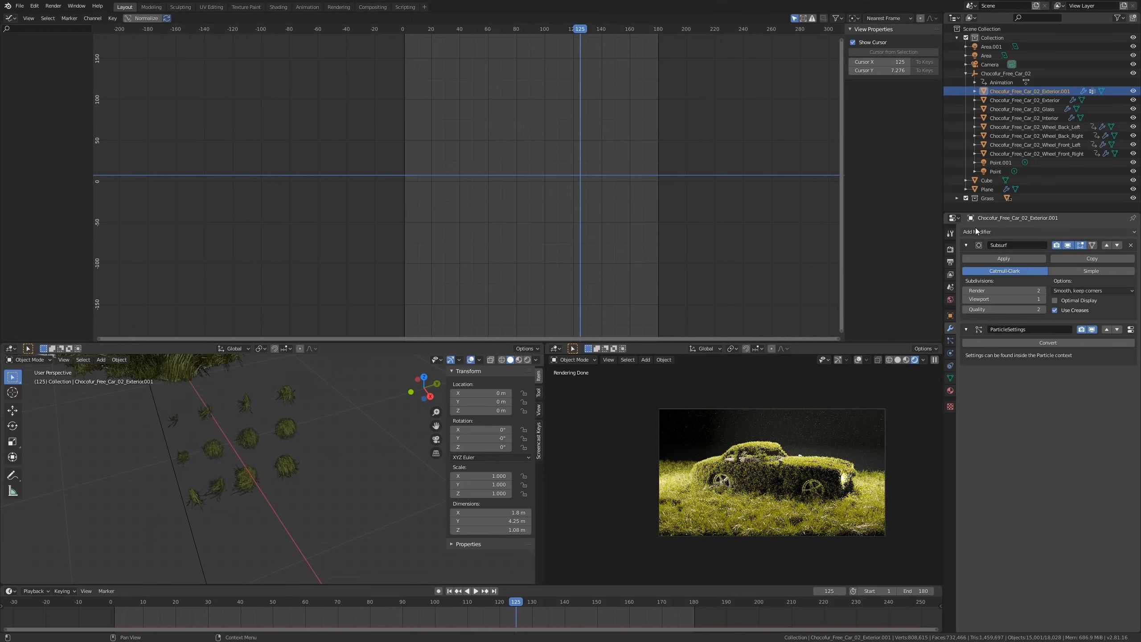
Step: Switch the Graph Editor area to the Compositor and enable nodes for the scene's compositing
click(11, 18)
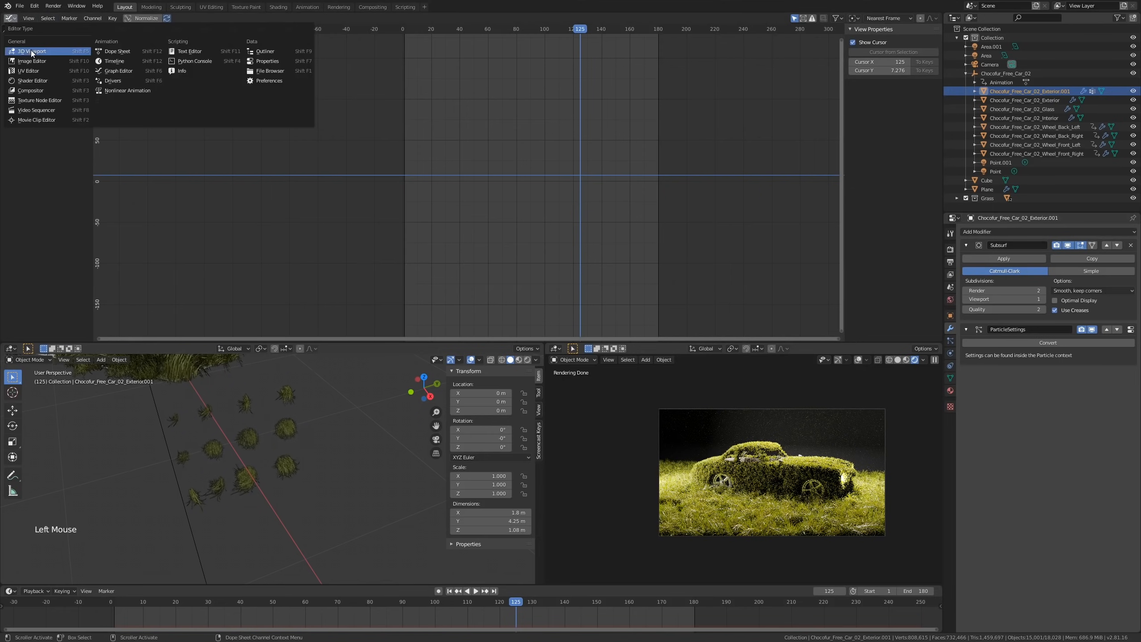
click(32, 89)
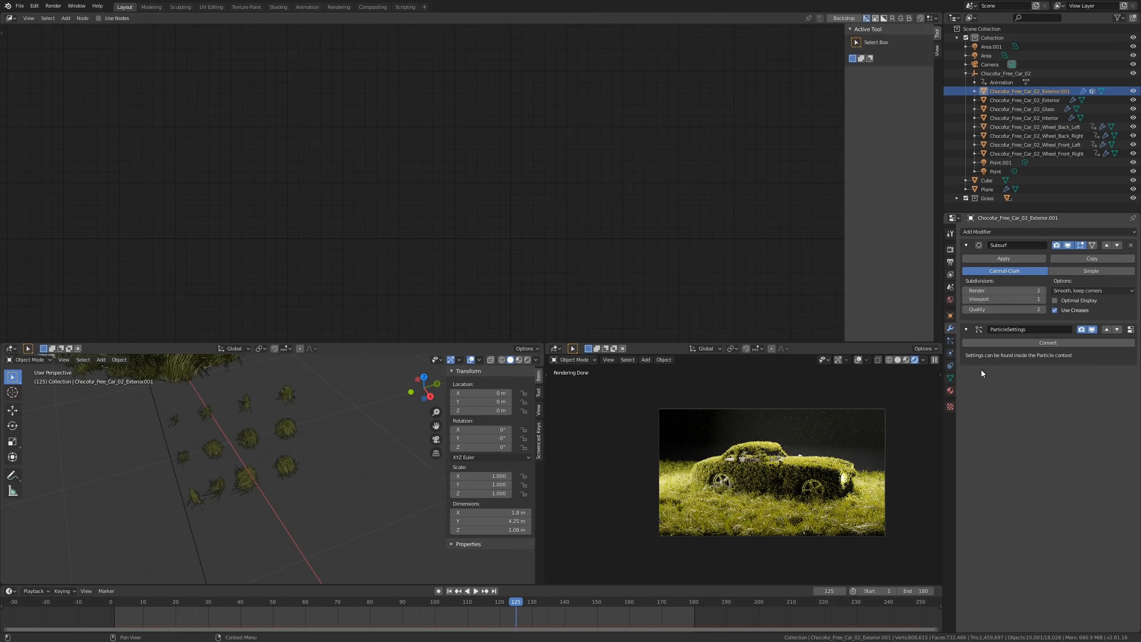
click(951, 390)
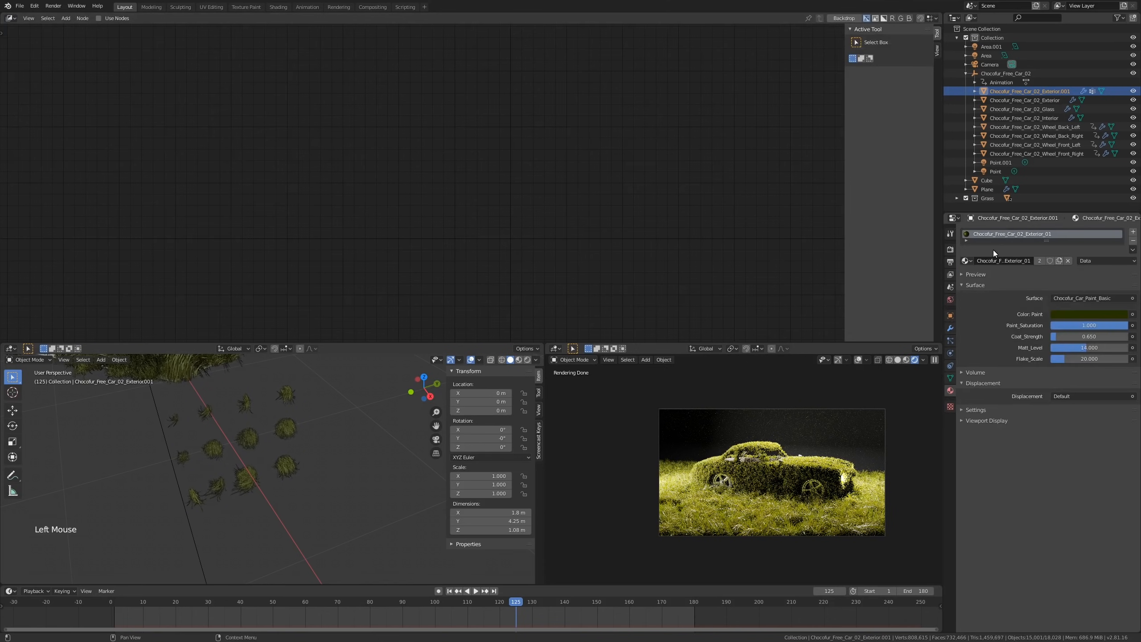
click(951, 264)
click(951, 254)
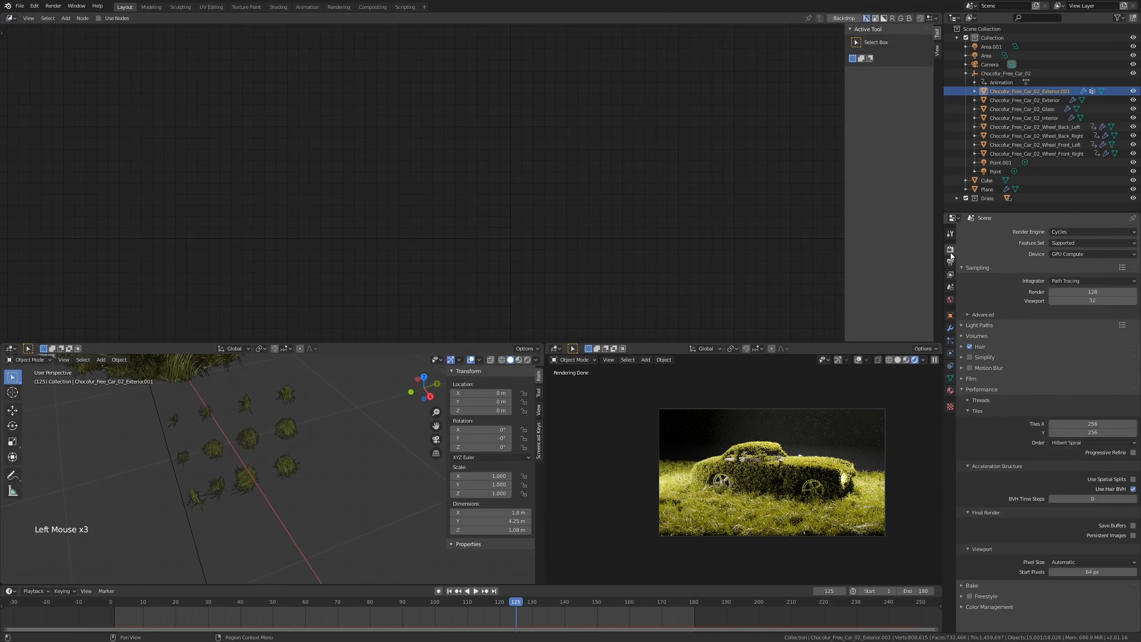
click(951, 288)
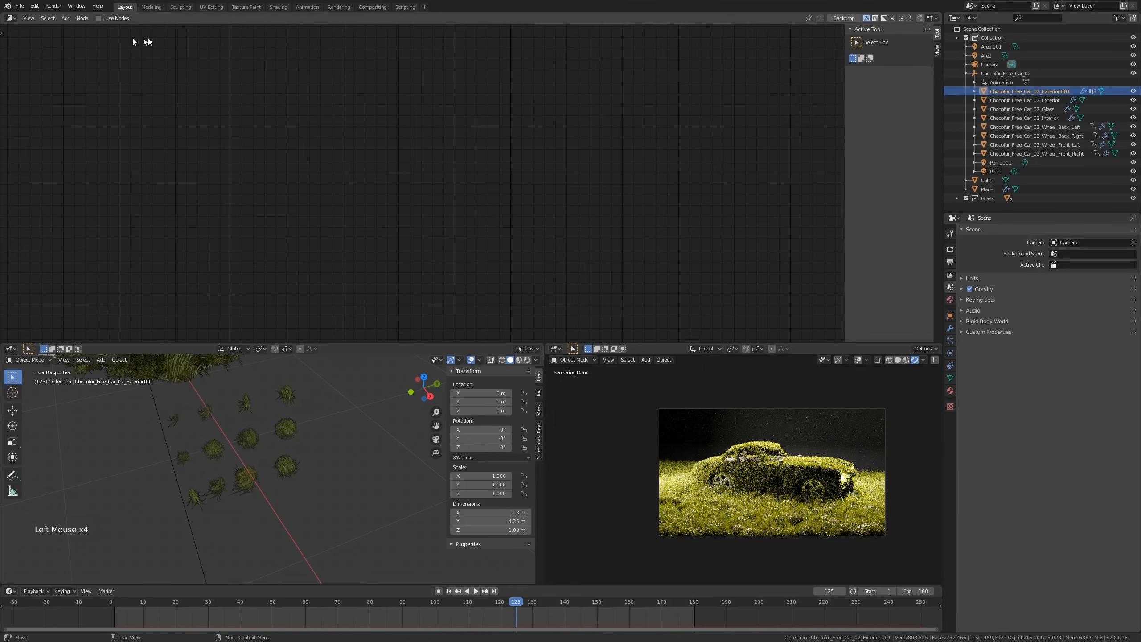
click(98, 17)
middle_drag(270, 135, 187, 225)
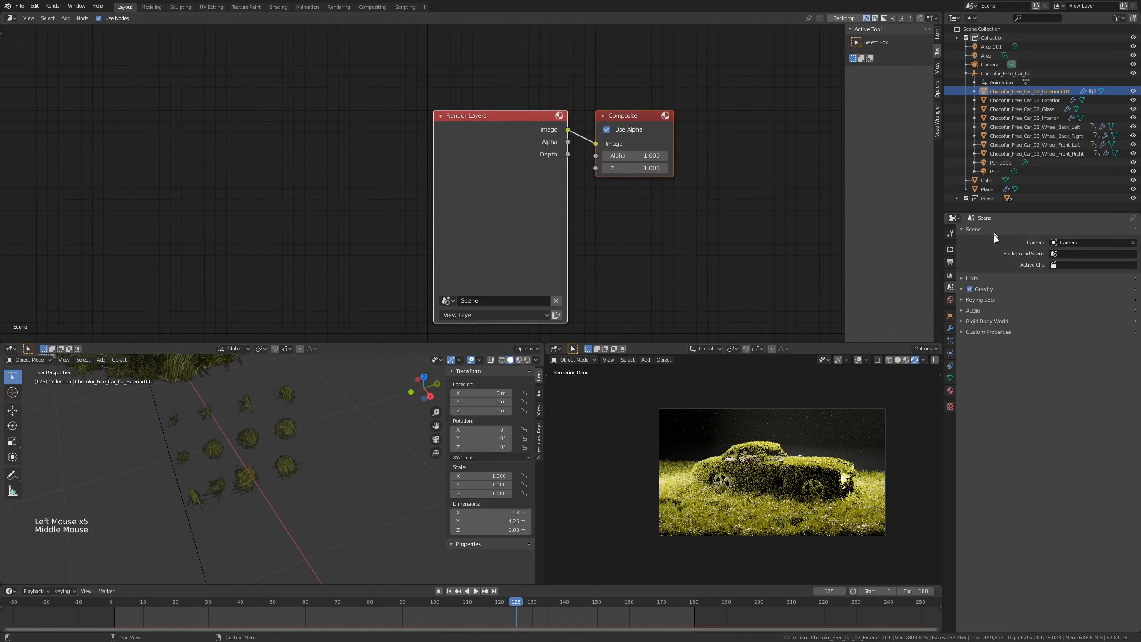
Step: Enable the Denoising Data pass for the view layer
click(953, 251)
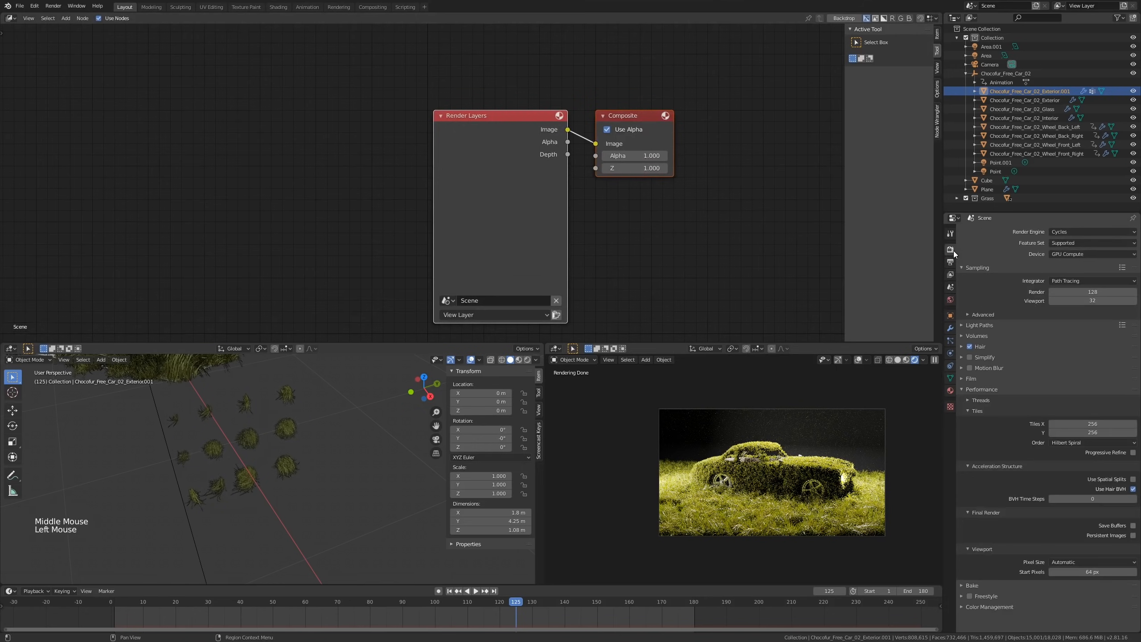
click(952, 264)
click(952, 274)
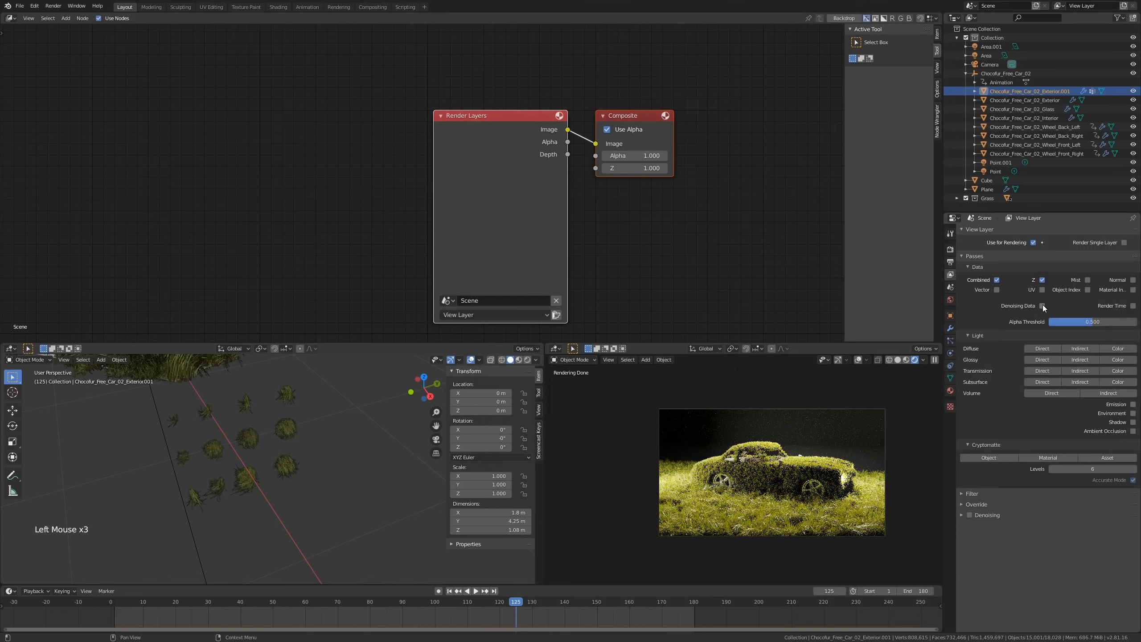
click(1042, 306)
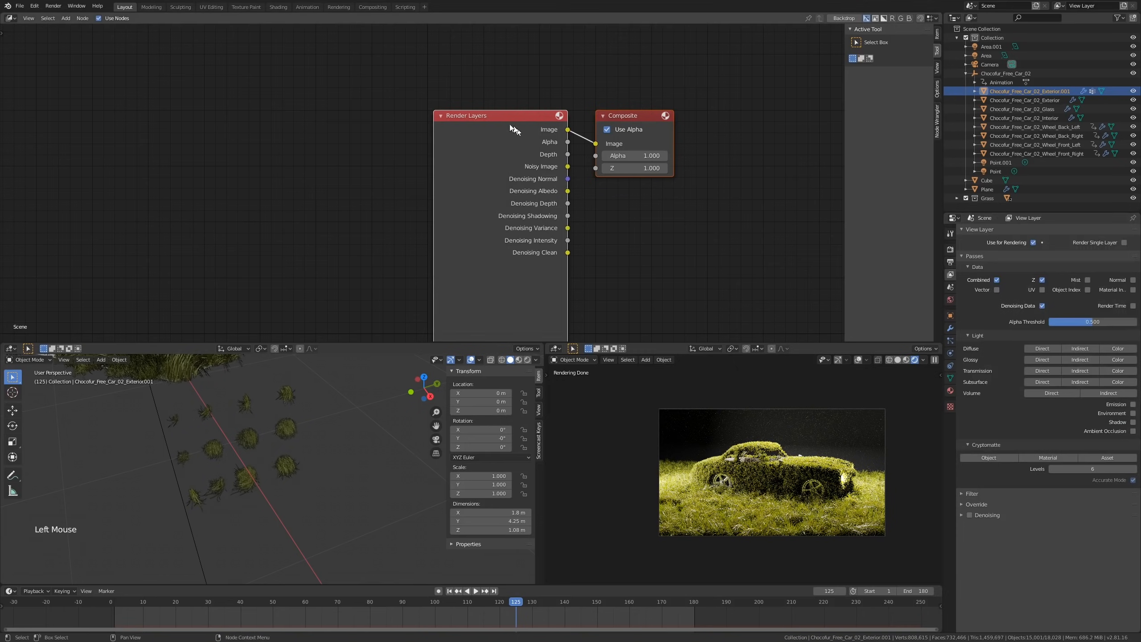
Step: Insert a Denoise node between Render Layers and Composite, feeding it Noisy Image, Denoising Normal and Denoising Albedo
drag(503, 138, 285, 82)
click(406, 108)
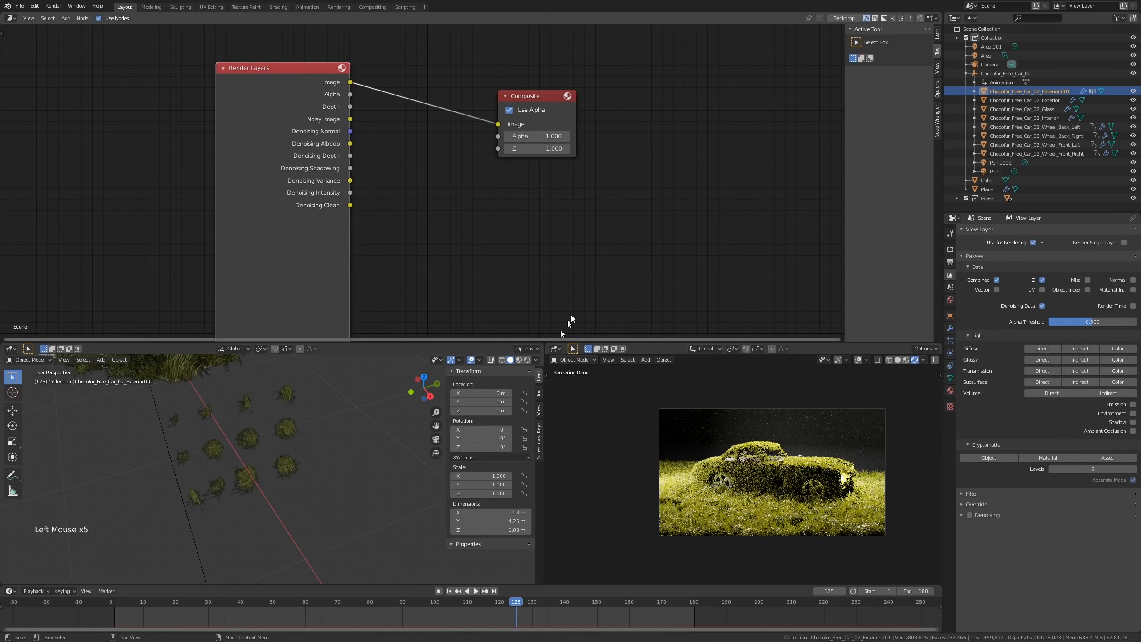
key(shift+a)
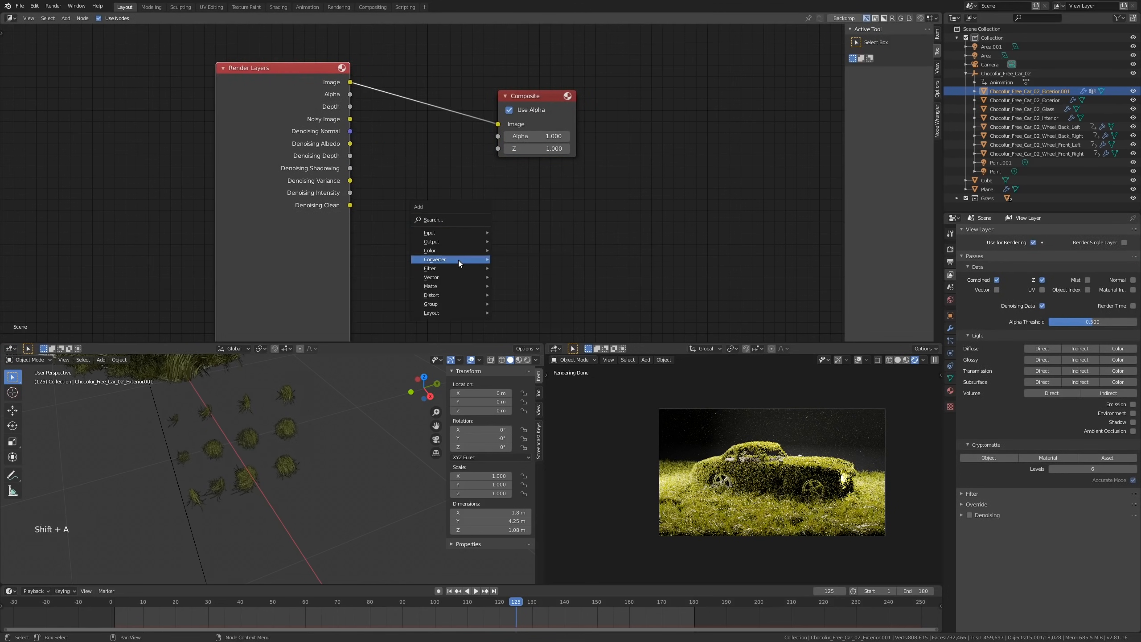
mouse_move(458, 261)
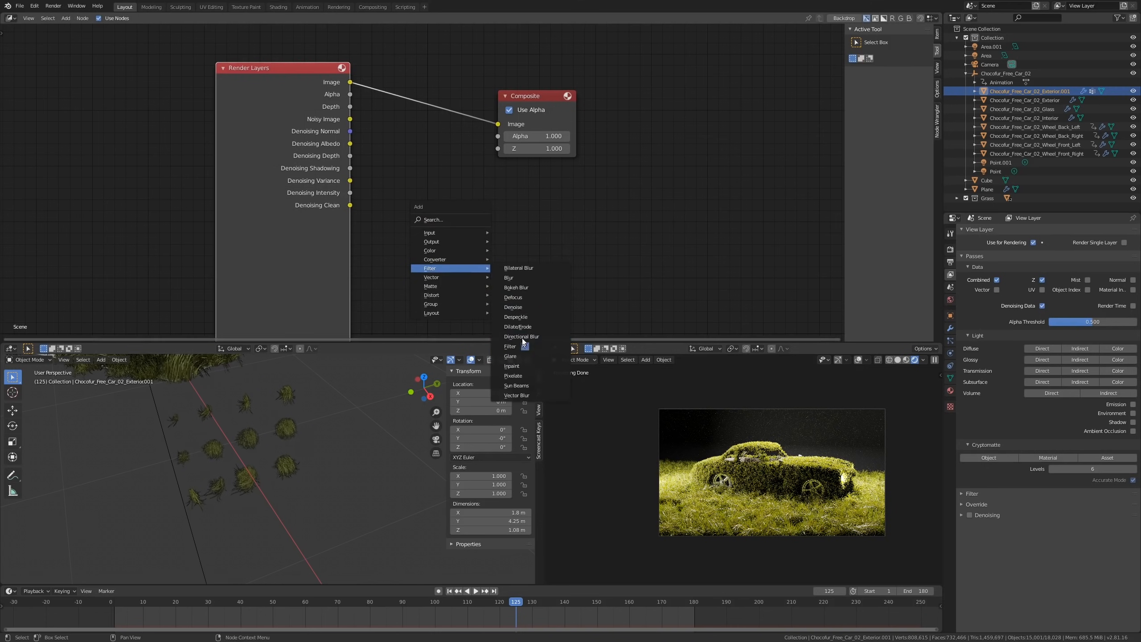
click(523, 308)
click(411, 144)
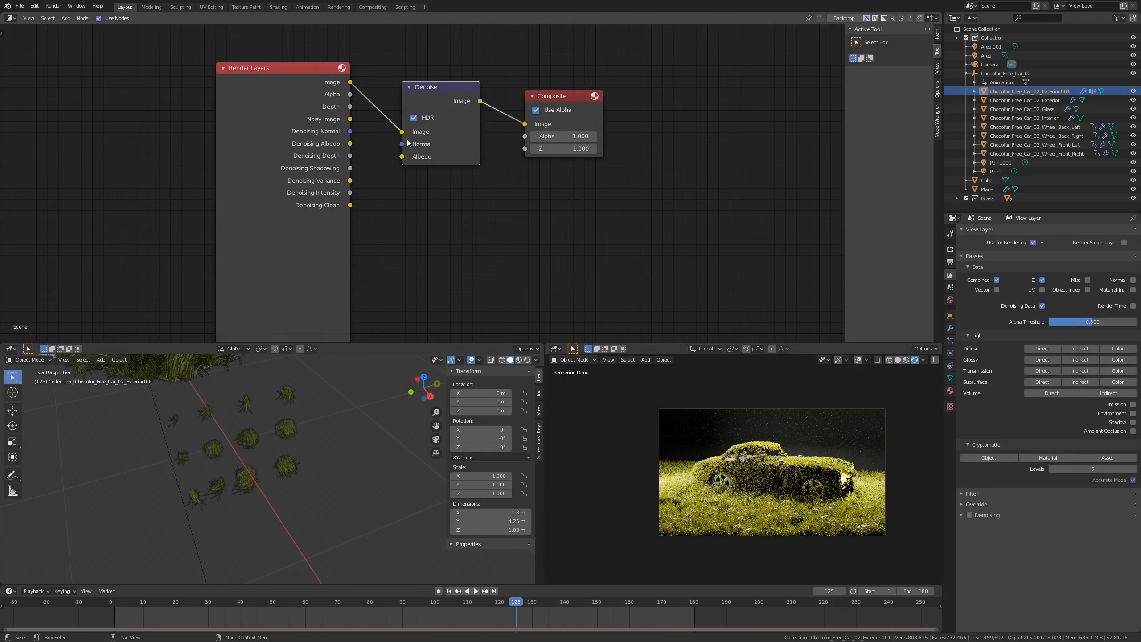
drag(350, 119, 408, 159)
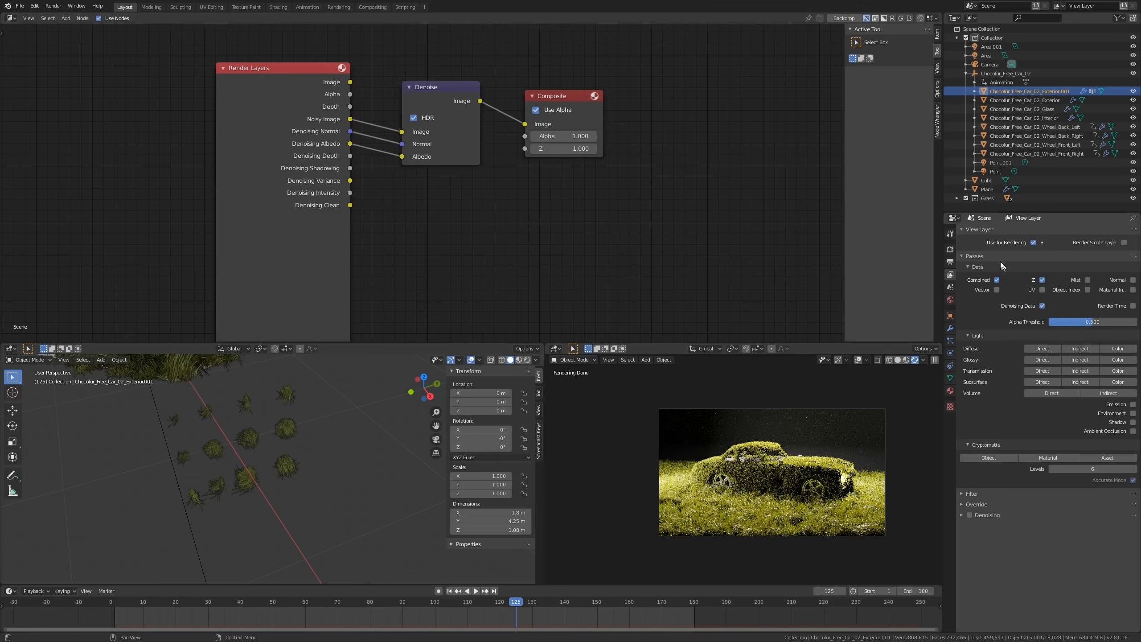
Step: Review the scene's Cycles render settings and its output dimensions, frame range and file format
click(954, 255)
click(952, 259)
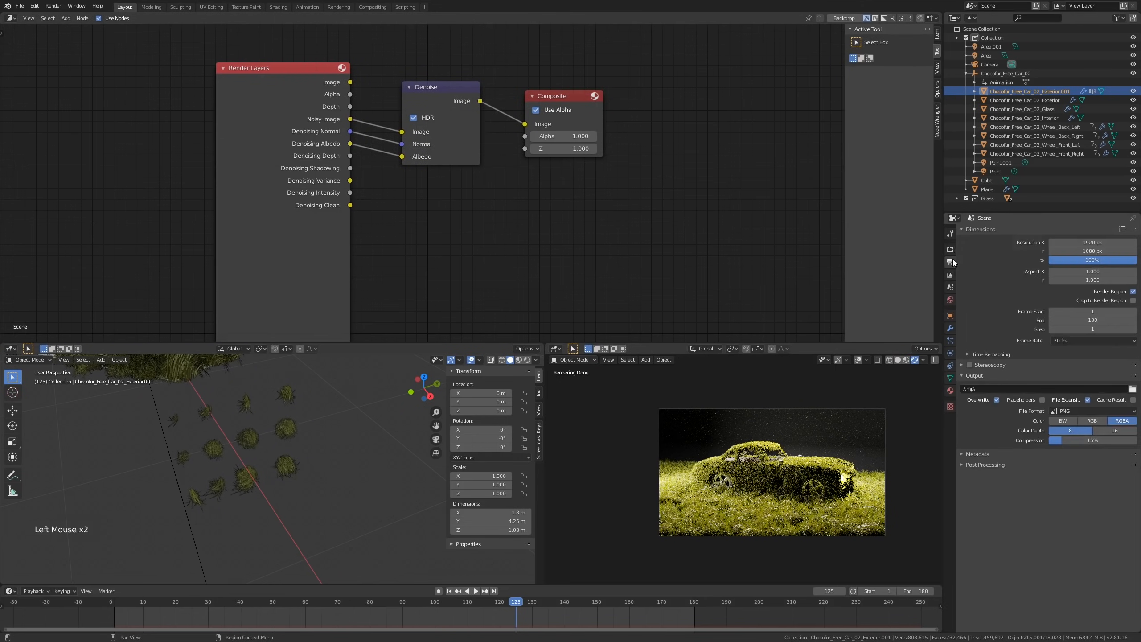
click(951, 251)
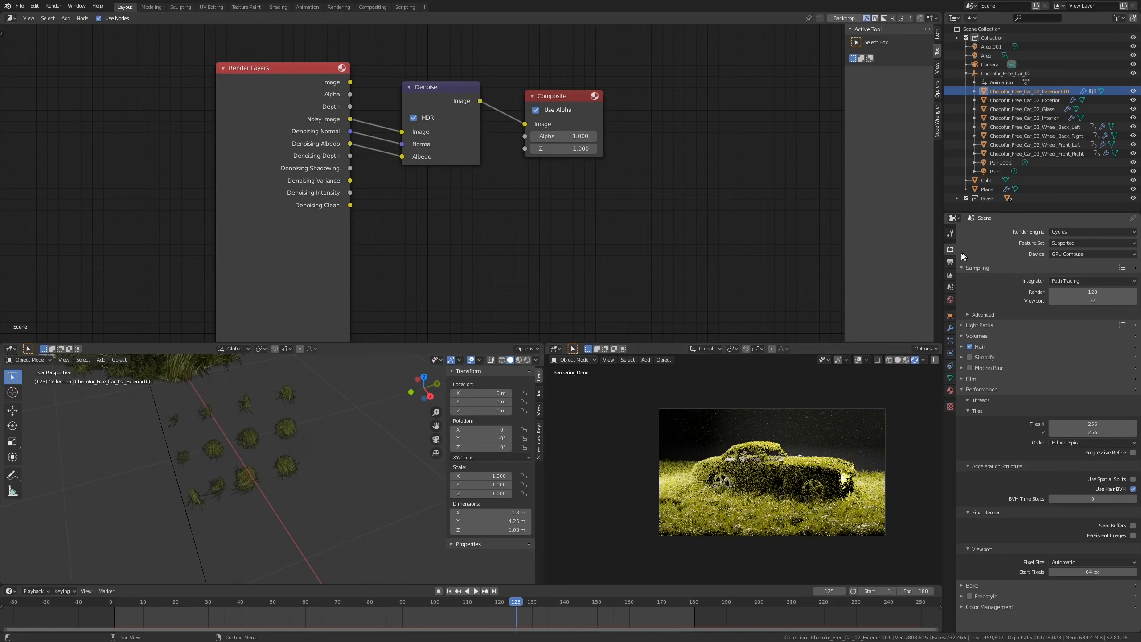
click(950, 261)
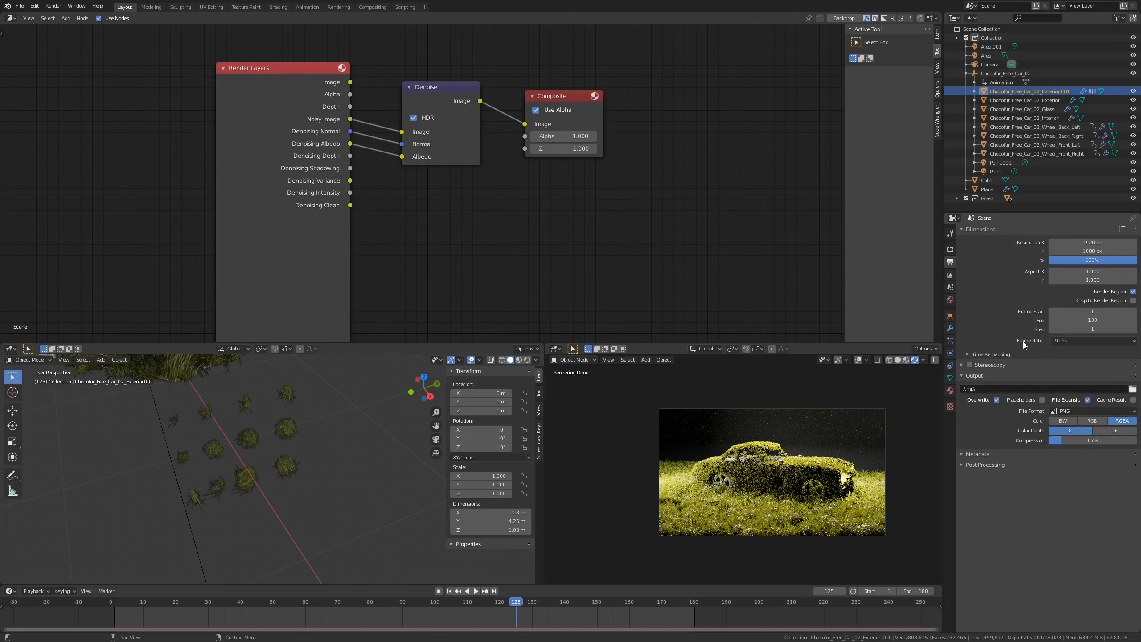
Step: Go to frame 55 and examine the car and surrounding grass in the rendered camera view
drag(461, 605, 289, 605)
scroll(742, 488, up, 1)
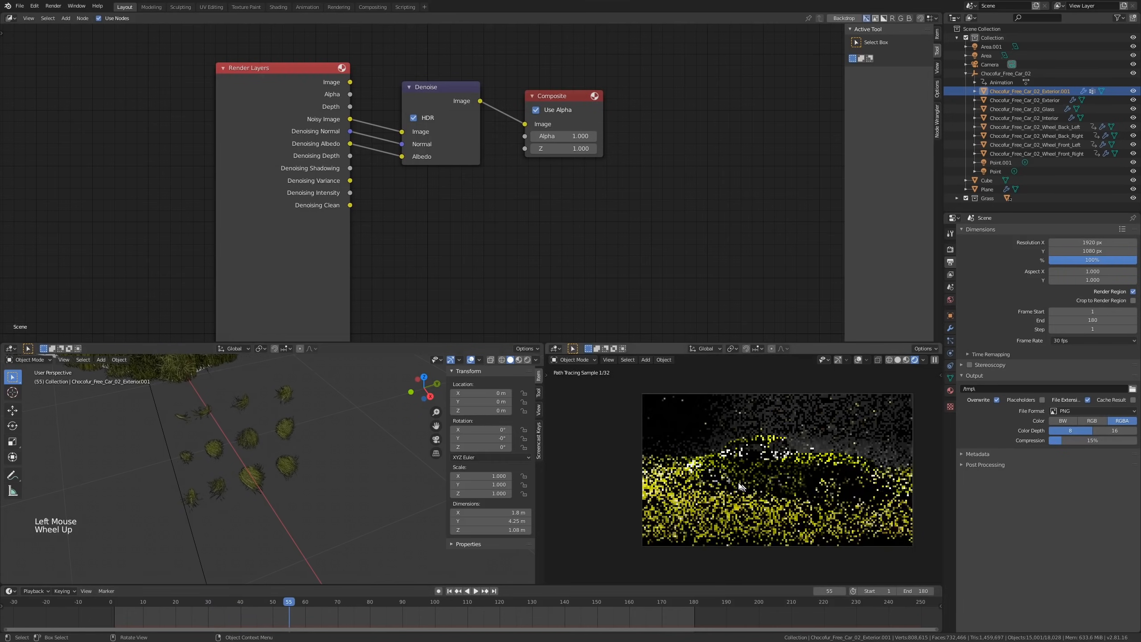
scroll(742, 488, up, 2)
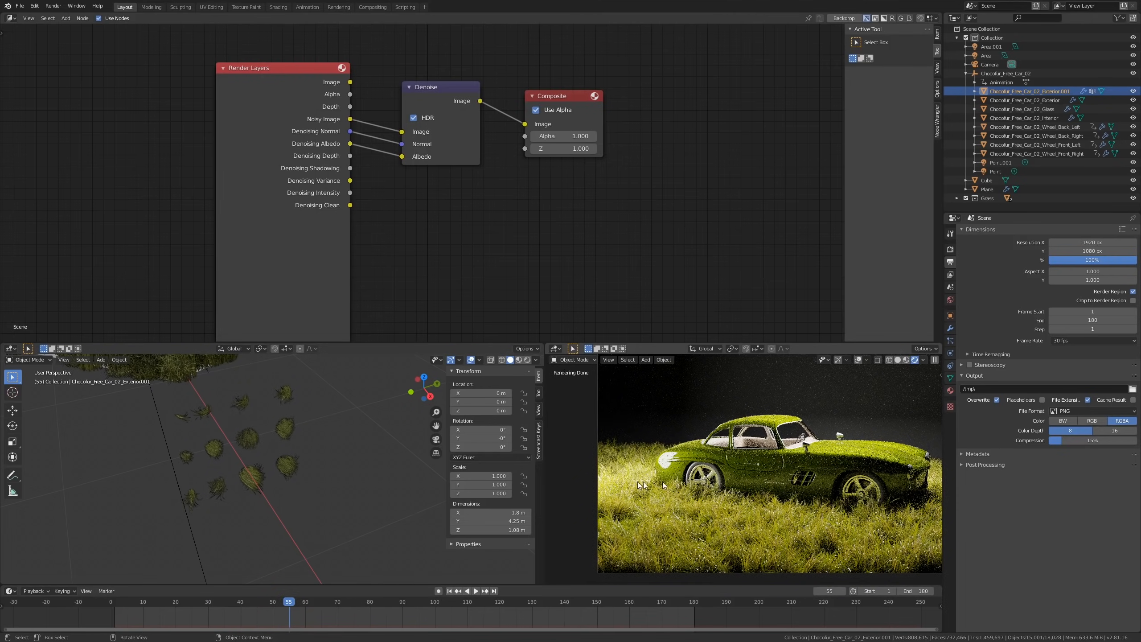
scroll(743, 480, down, 3)
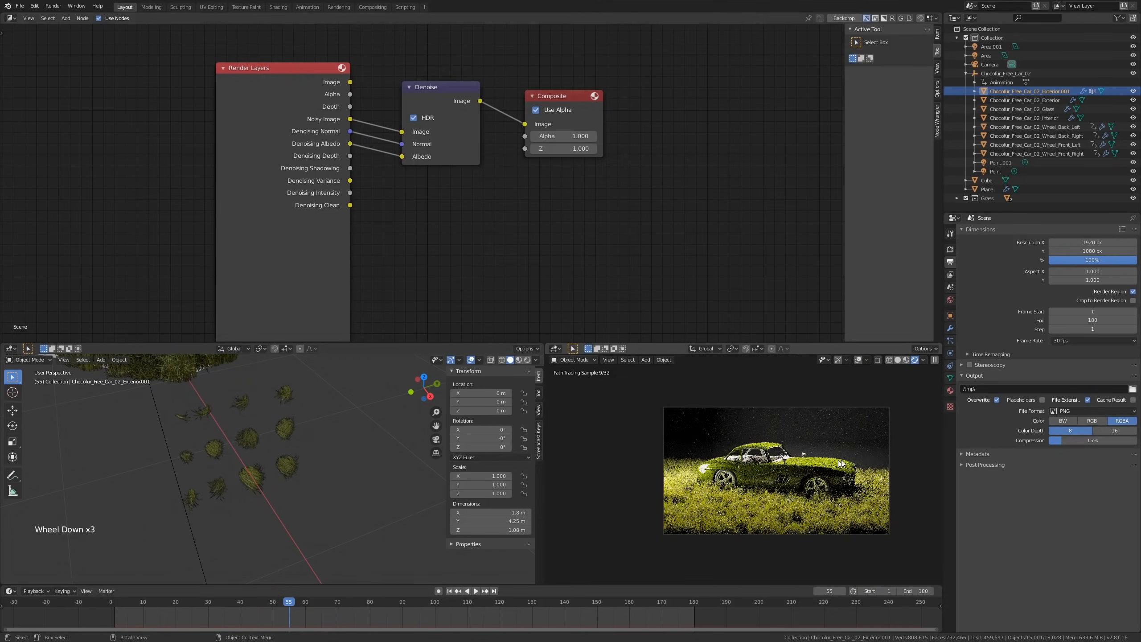
scroll(843, 462, up, 2)
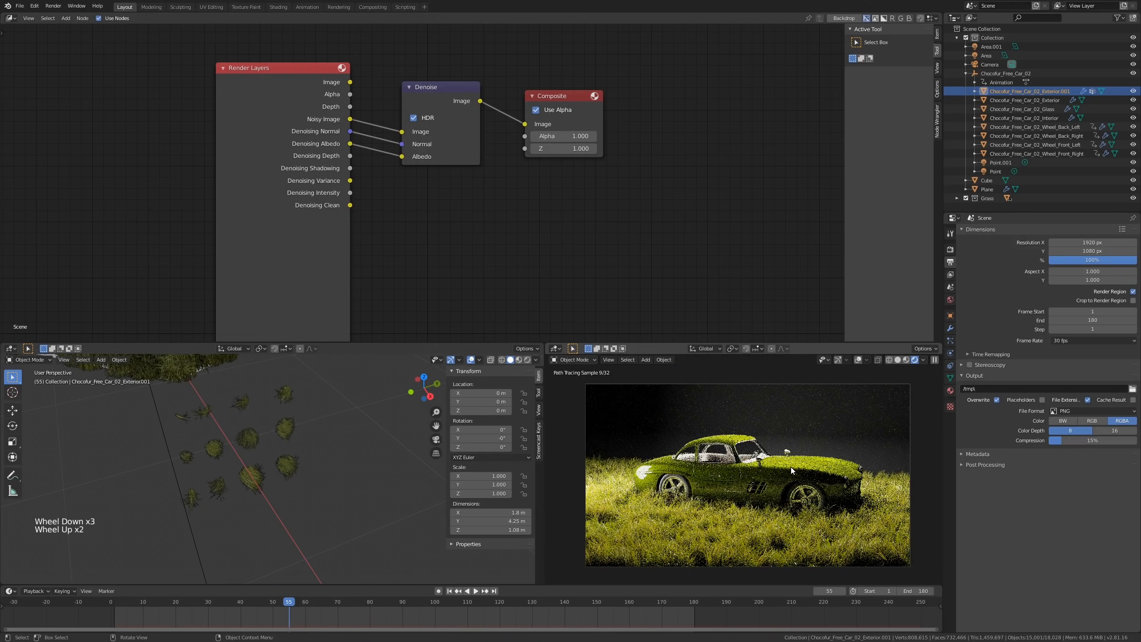